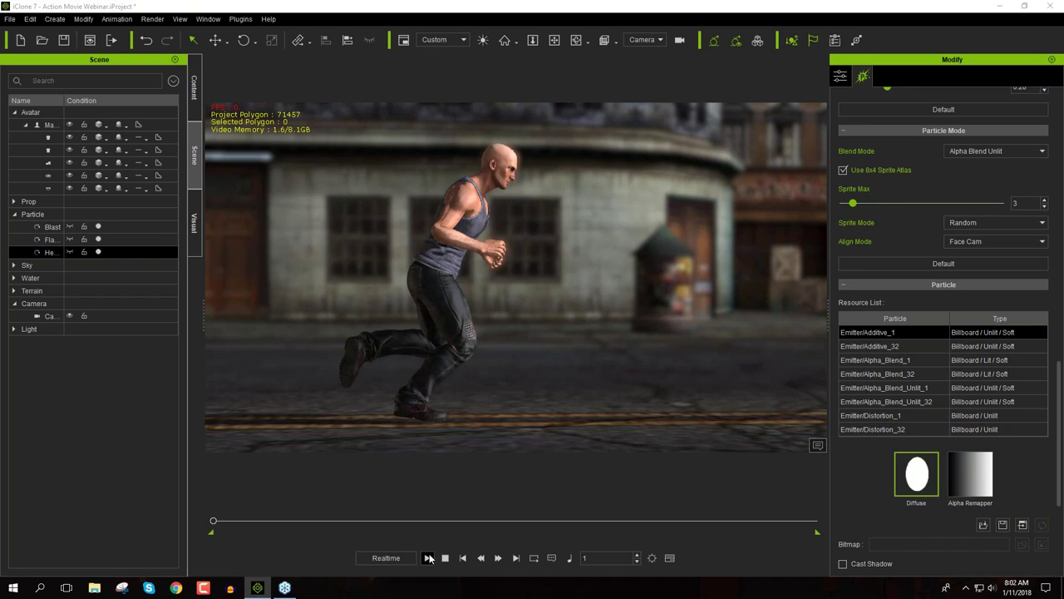
Play the existing running-man action scene through to the burning car and stop playback
{"action": "left_click", "coordinate": [429, 557]}
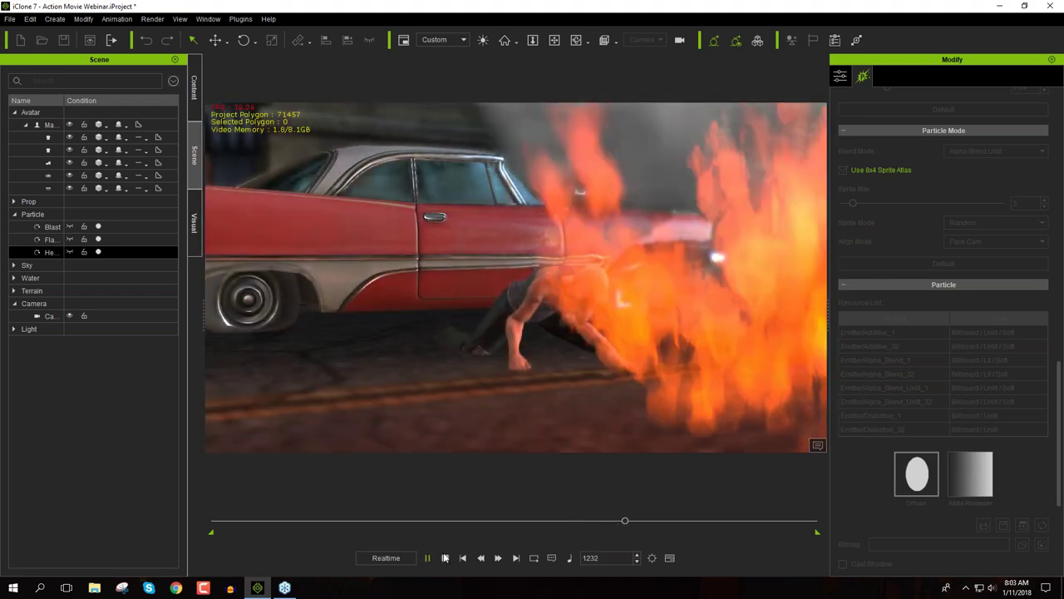
{"action": "left_click", "coordinate": [444, 558]}
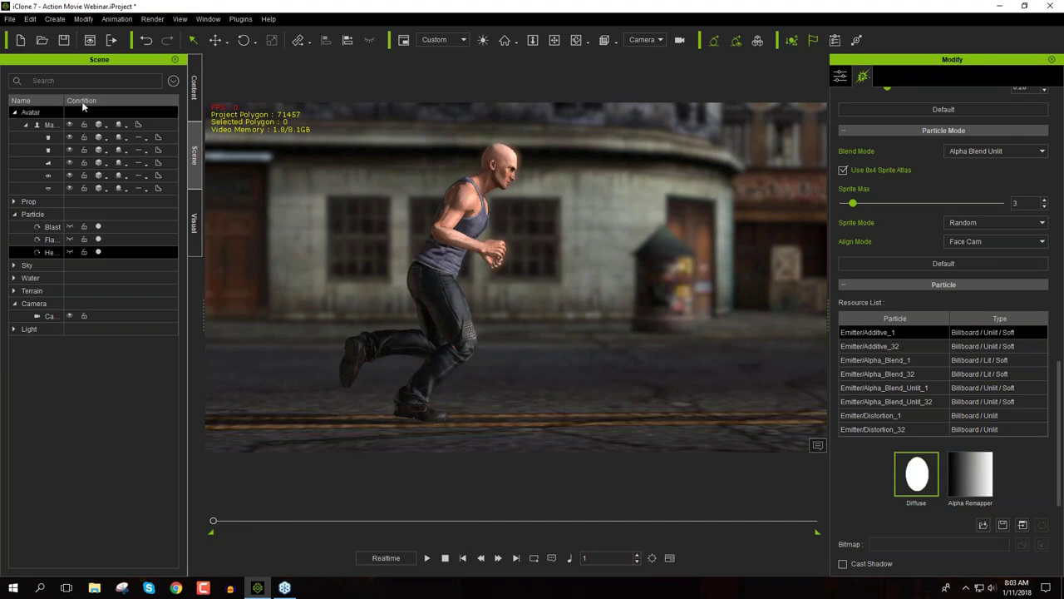
Start a new empty project and discard the current one without saving
{"action": "left_click", "coordinate": [22, 39]}
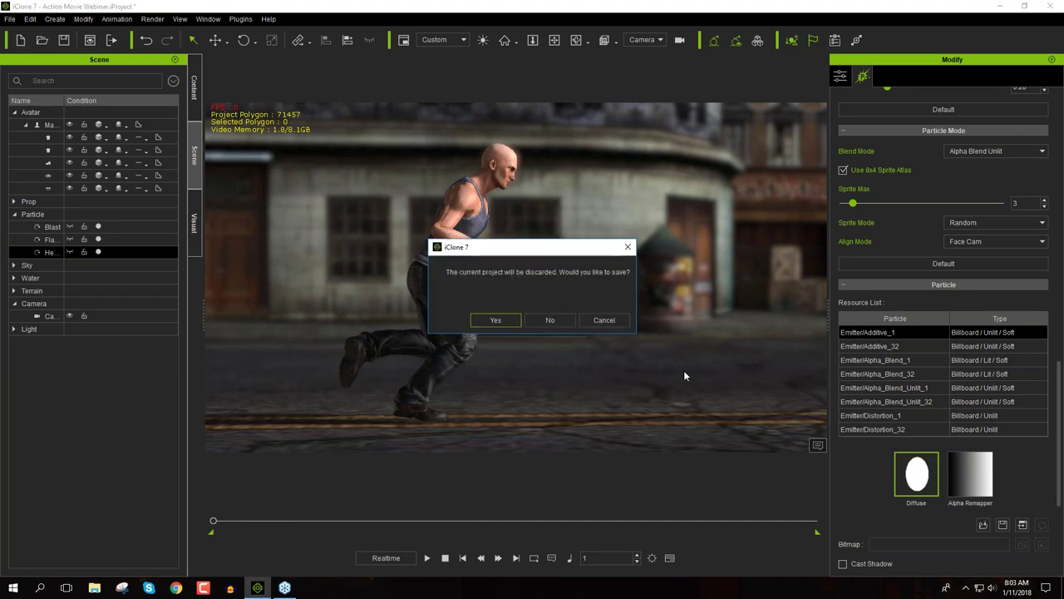
{"action": "left_click", "coordinate": [555, 319]}
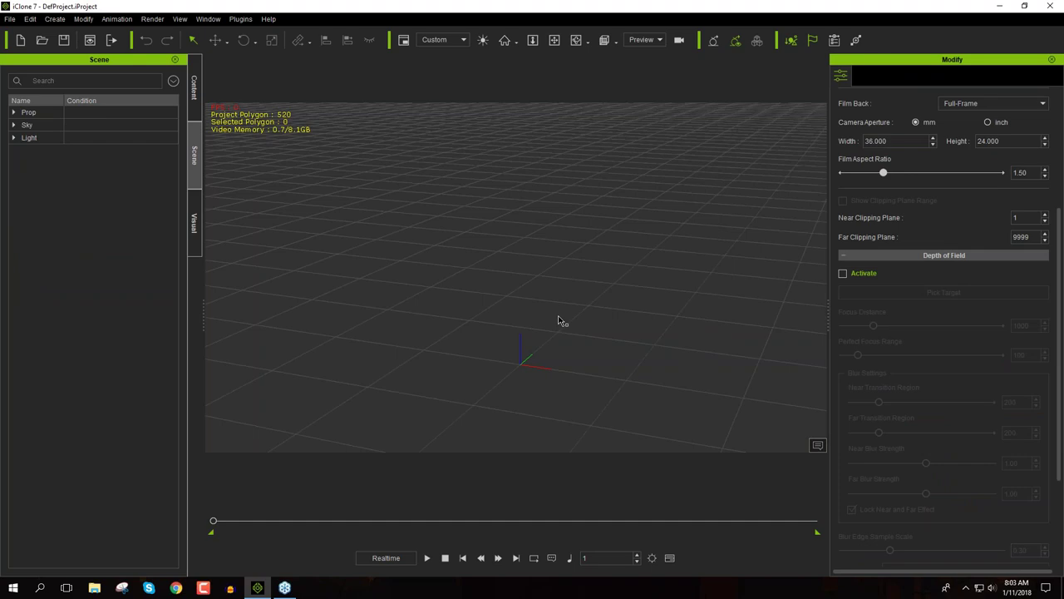
{"action": "right_click_drag", "start_coordinate": [545, 373], "coordinate": [459, 299]}
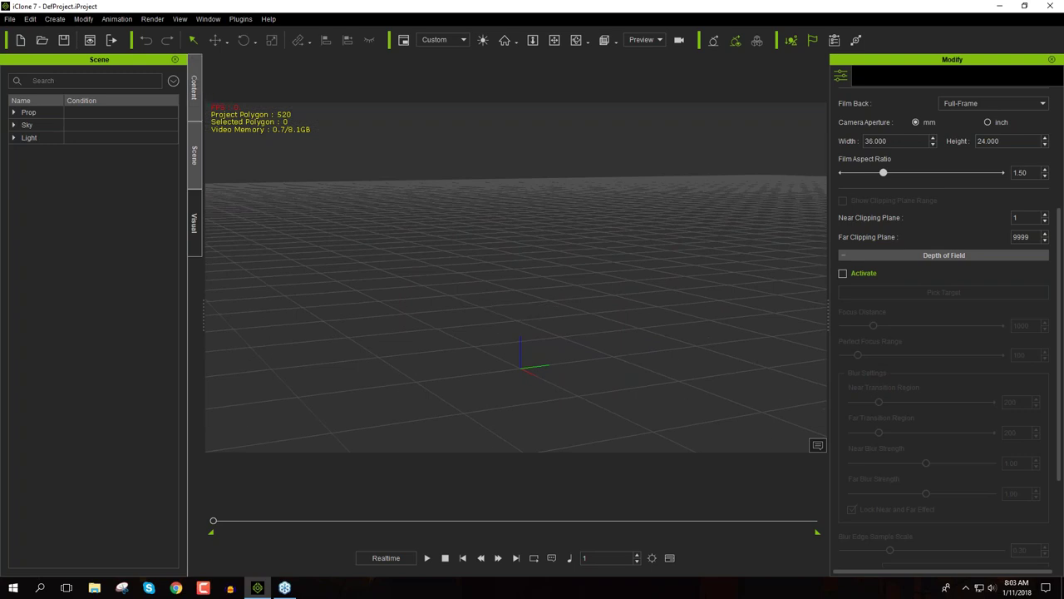
Add the Combat Stage terrain from the Mesh_Medium terrain templates to the scene
{"action": "left_click", "coordinate": [194, 86]}
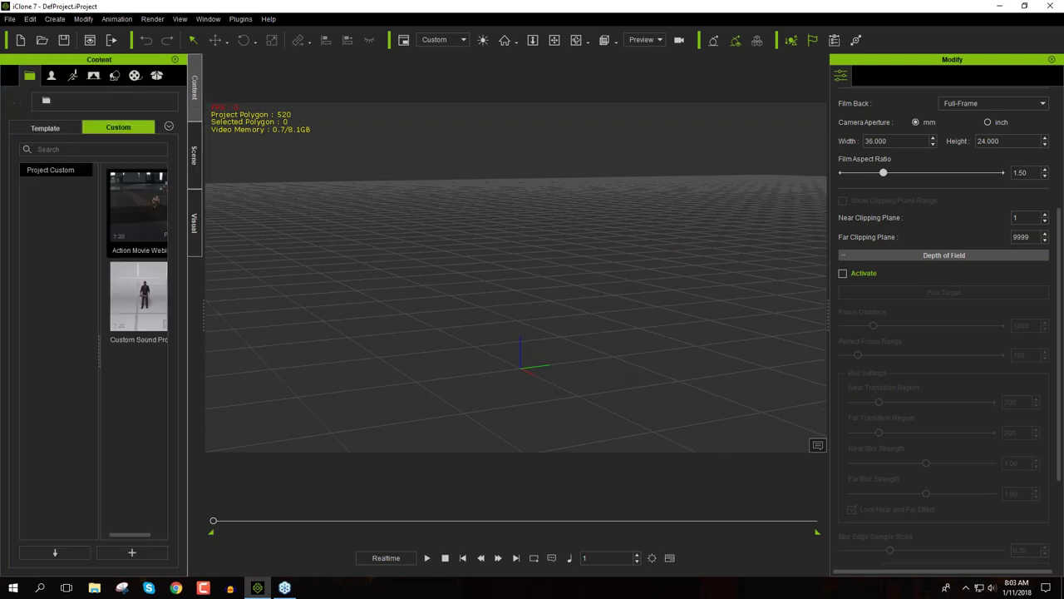
{"action": "left_click_drag", "start_coordinate": [100, 350], "coordinate": [90, 349]}
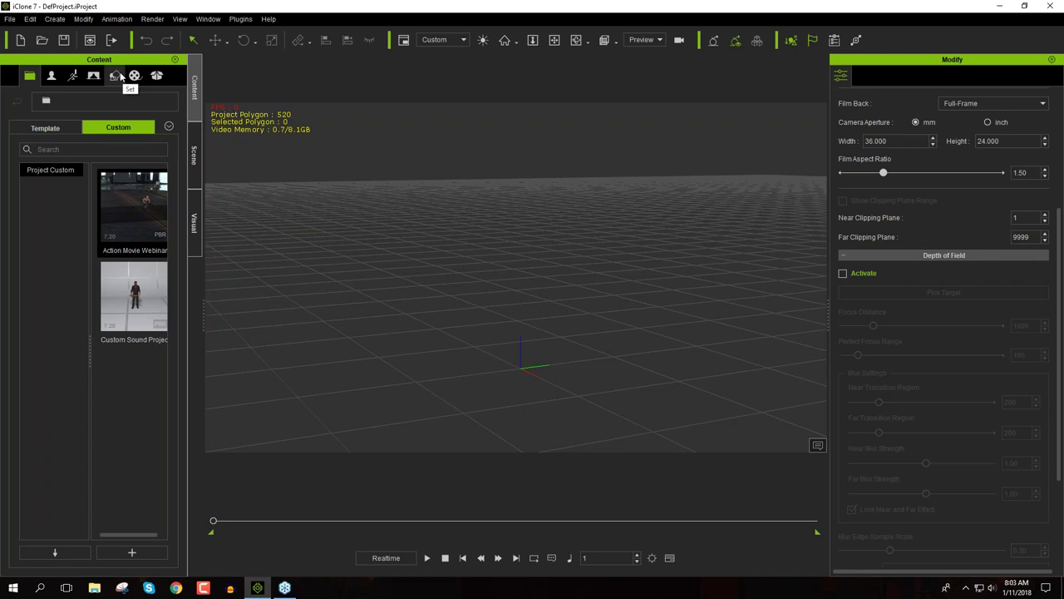
{"action": "left_click", "coordinate": [116, 76]}
{"action": "left_click", "coordinate": [29, 237]}
{"action": "left_click", "coordinate": [58, 264]}
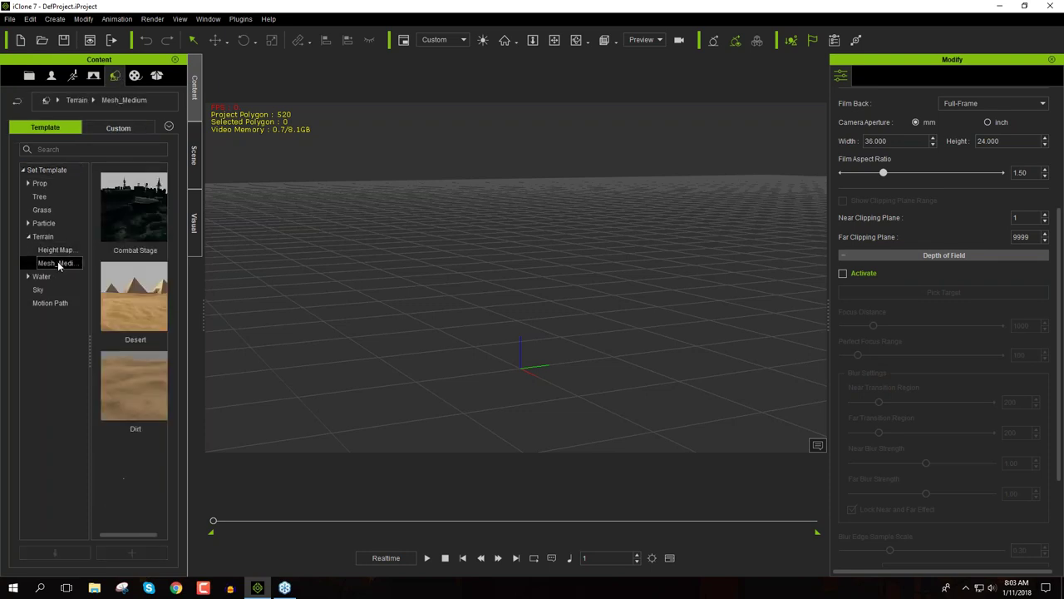
{"action": "mouse_move", "coordinate": [94, 343]}
{"action": "left_mouse_down"}
{"action": "mouse_move", "coordinate": [109, 344]}
{"action": "mouse_move", "coordinate": [98, 344]}
{"action": "left_mouse_up"}
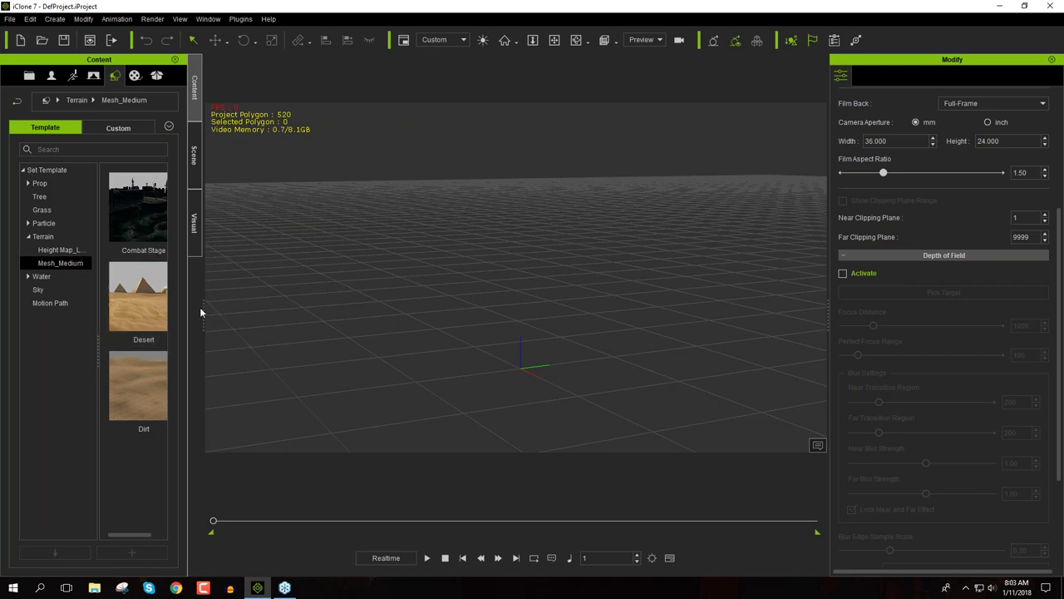
{"action": "left_click_drag", "start_coordinate": [199, 312], "coordinate": [238, 308]}
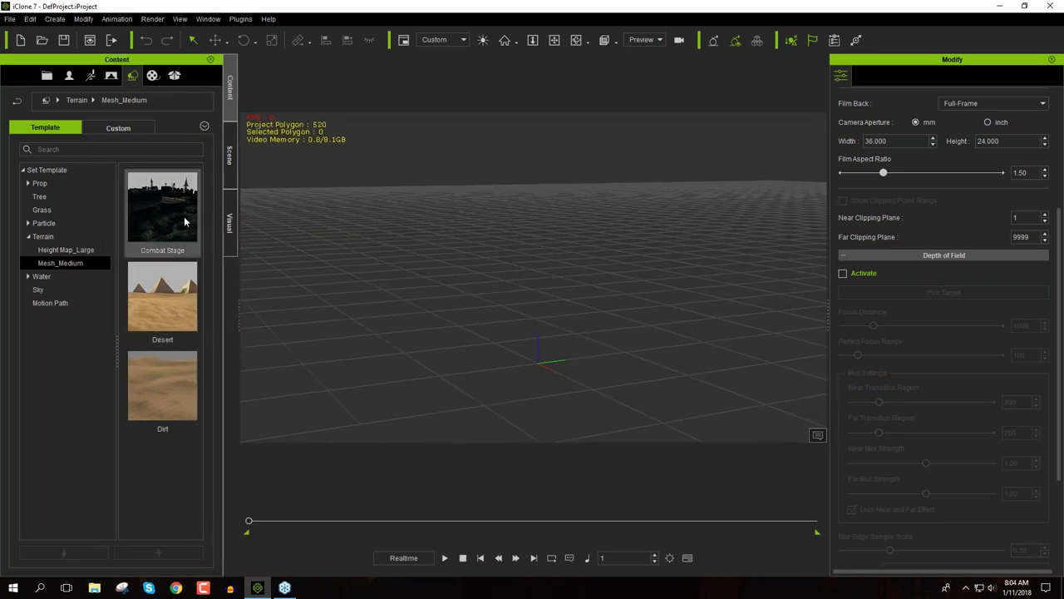
{"action": "double_click", "coordinate": [182, 219]}
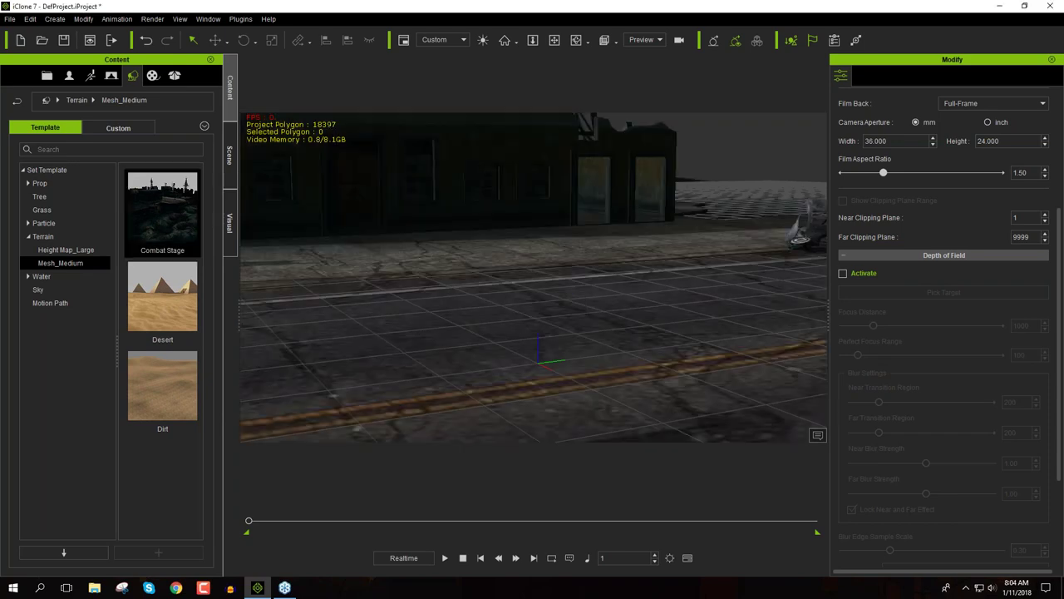
Examine the Combat Stage street, buildings, overpass and the trench at the road's end from several camera angles
{"action": "right_click_drag", "start_coordinate": [515, 220], "coordinate": [573, 304]}
{"action": "right_click_drag", "start_coordinate": [513, 287], "coordinate": [680, 296]}
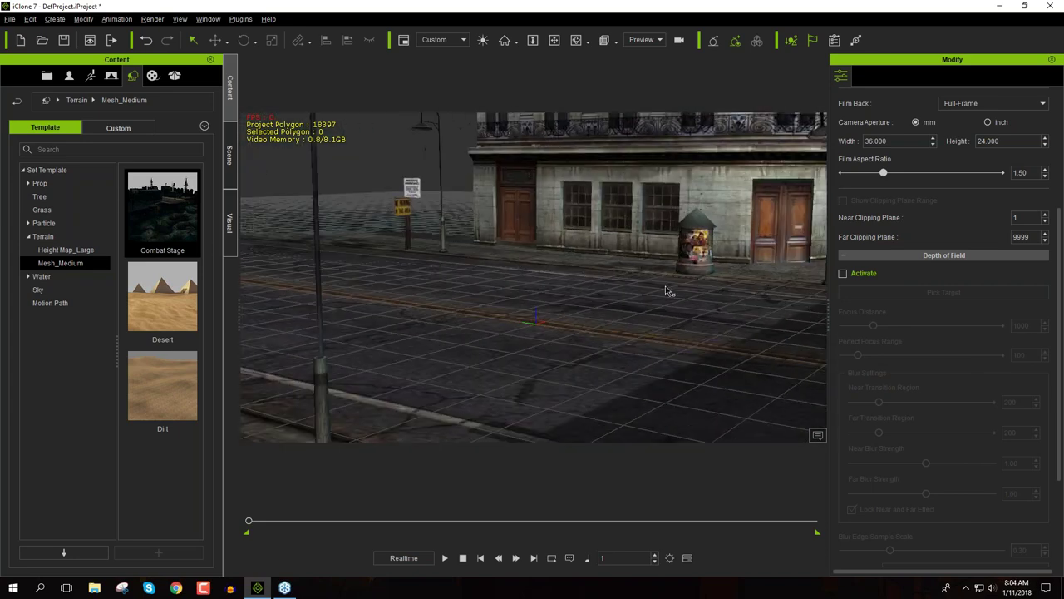
{"action": "scroll", "coordinate": [630, 321], "scroll_direction": "up", "scroll_amount": 5}
{"action": "scroll", "coordinate": [629, 322], "scroll_direction": "down", "scroll_amount": 8}
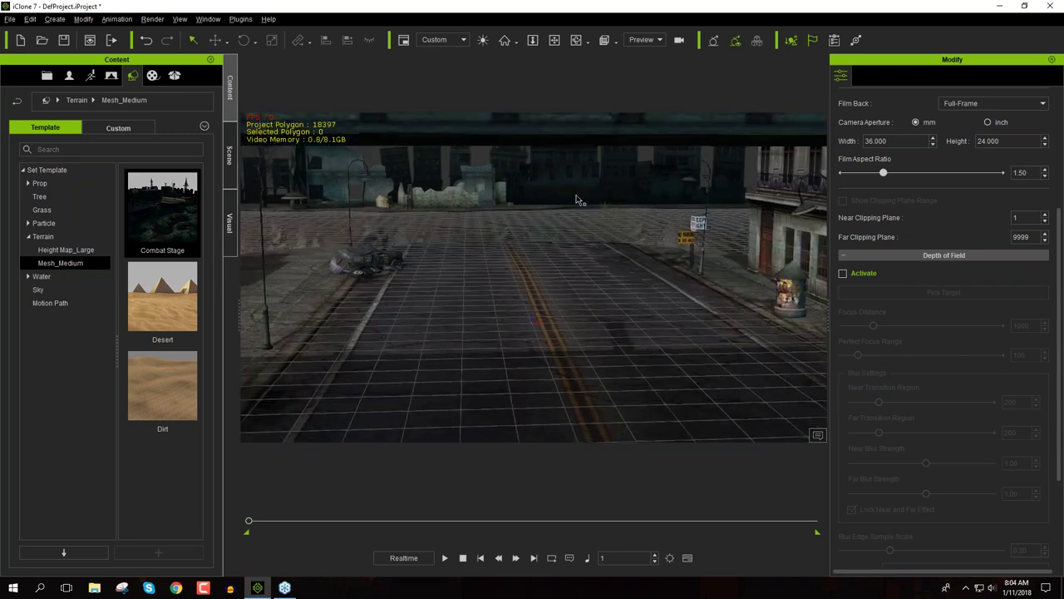
{"action": "scroll", "coordinate": [562, 358], "scroll_direction": "up", "scroll_amount": 3}
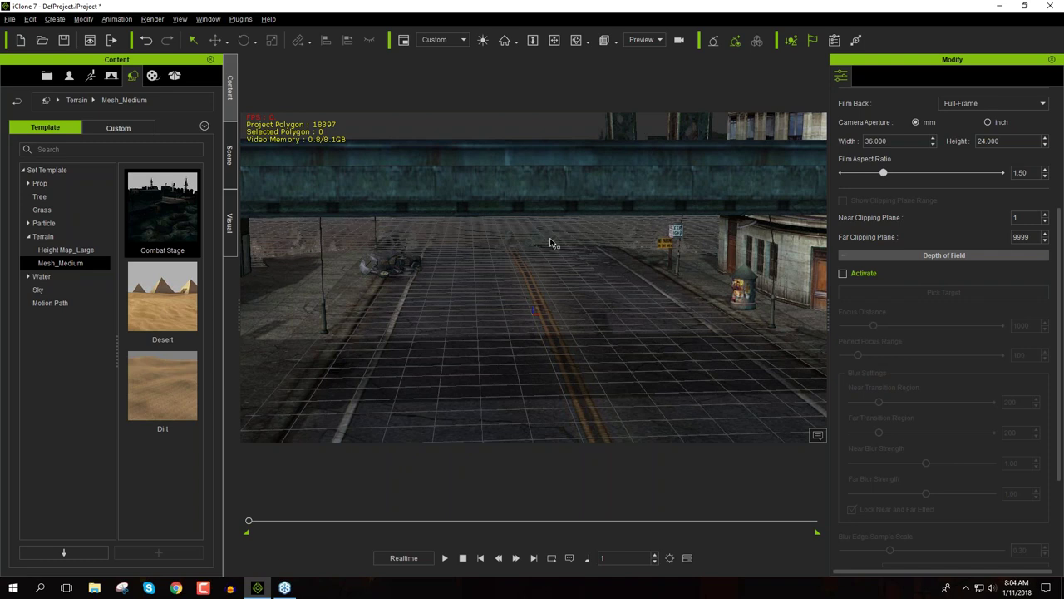
{"action": "scroll", "coordinate": [550, 242], "scroll_direction": "up", "scroll_amount": 5}
{"action": "scroll", "coordinate": [540, 254], "scroll_direction": "down", "scroll_amount": 7}
{"action": "right_click_drag", "start_coordinate": [540, 254], "coordinate": [526, 200]}
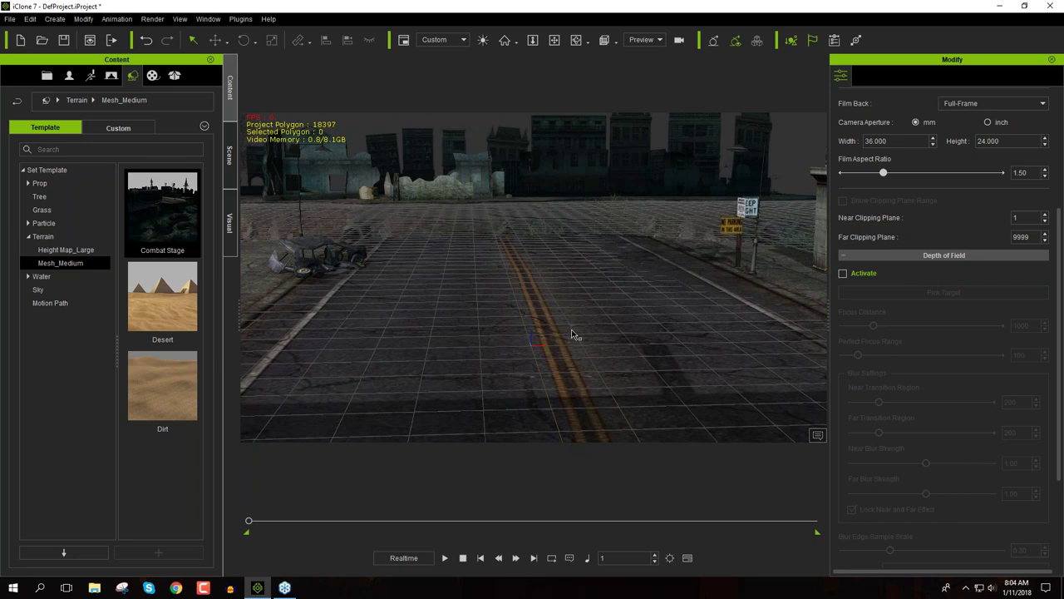
{"action": "right_click_drag", "start_coordinate": [487, 204], "coordinate": [510, 405]}
{"action": "right_click_drag", "start_coordinate": [553, 344], "coordinate": [541, 386]}
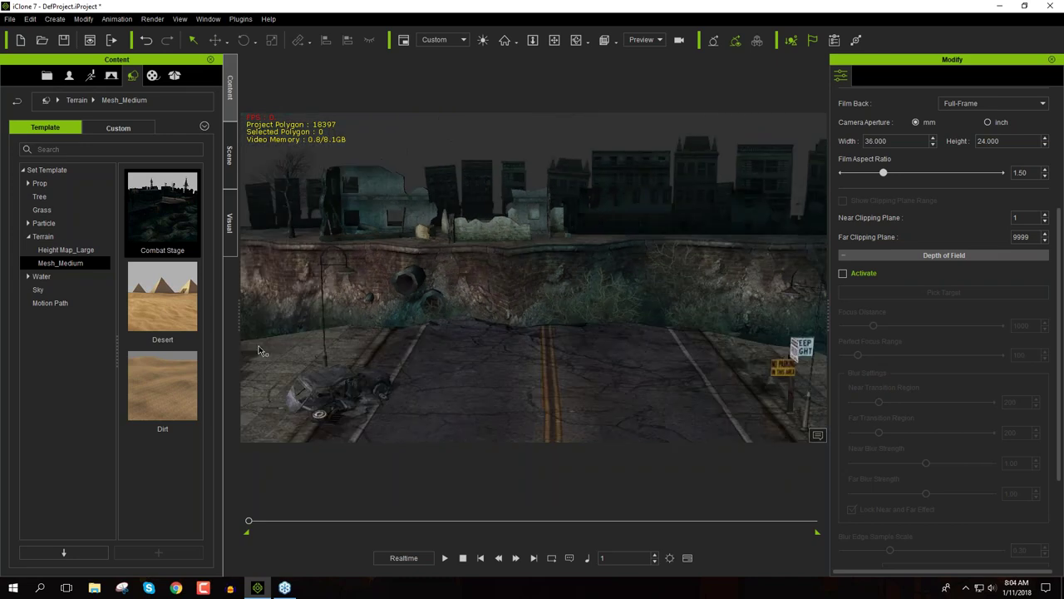
Add the Gentle Wave water template to the scene
{"action": "left_click", "coordinate": [44, 276]}
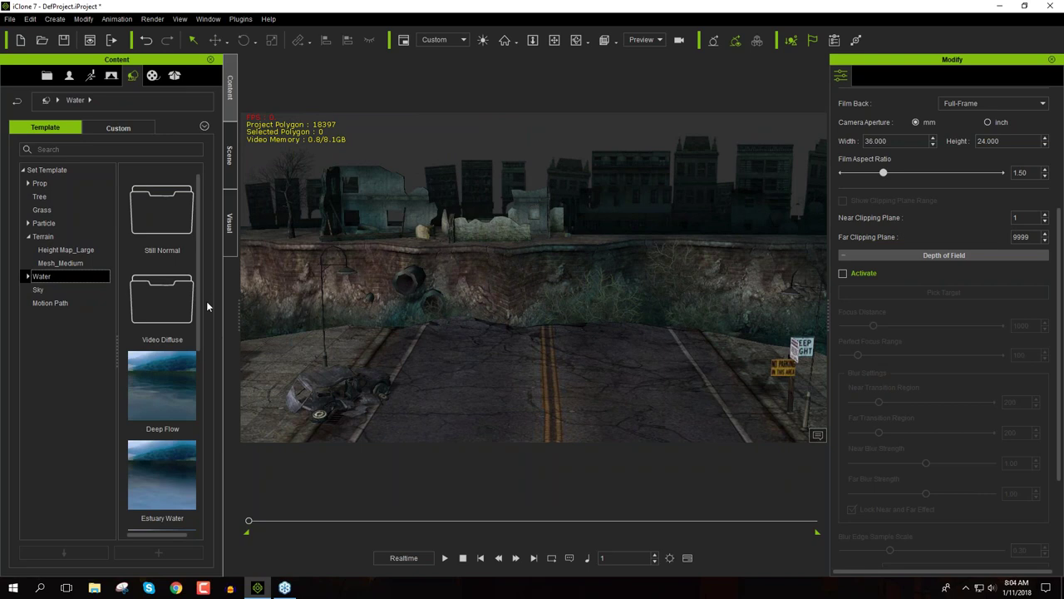
{"action": "scroll", "coordinate": [206, 301], "scroll_direction": "down", "scroll_amount": 3}
{"action": "scroll", "coordinate": [200, 375], "scroll_direction": "down", "scroll_amount": 1}
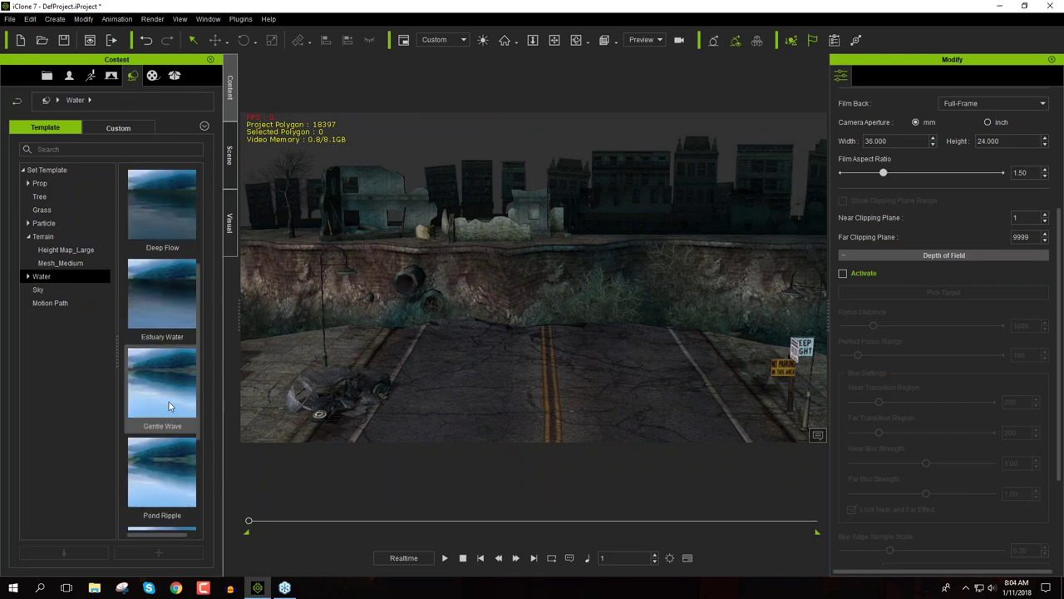
{"action": "double_click", "coordinate": [169, 401]}
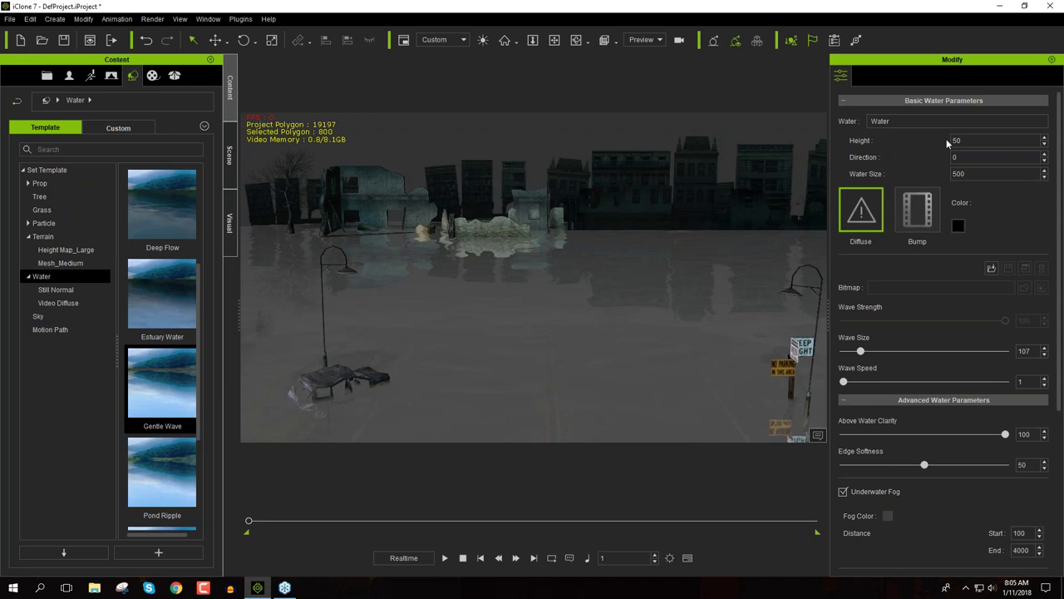
Set the water's height to 0 and check its level against the road
{"action": "left_click_drag", "start_coordinate": [974, 139], "coordinate": [922, 128]}
{"action": "key", "text": "Return"}
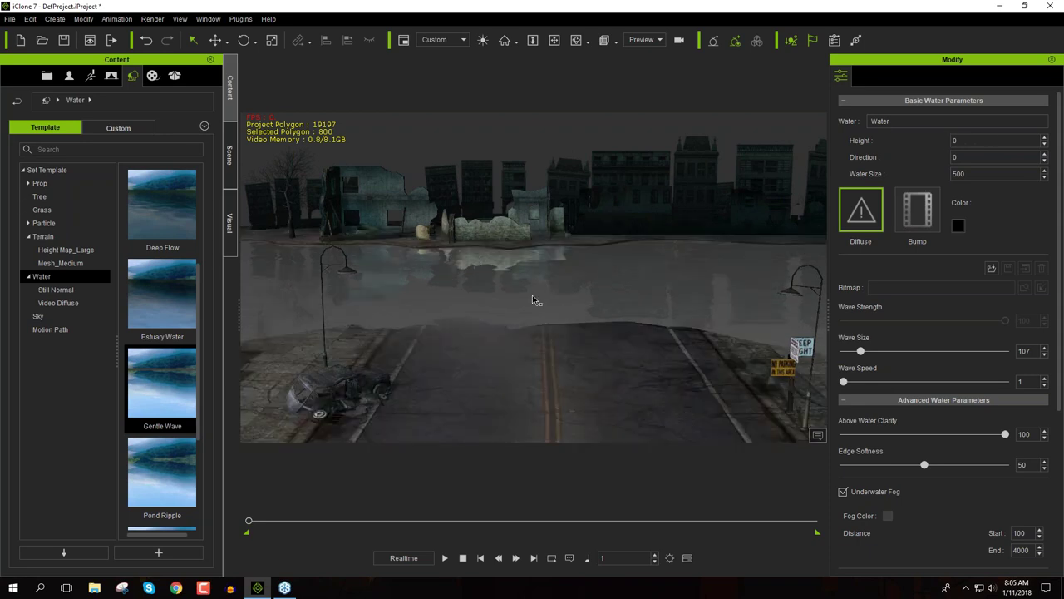
{"action": "middle_click_drag", "start_coordinate": [578, 208], "coordinate": [599, 243]}
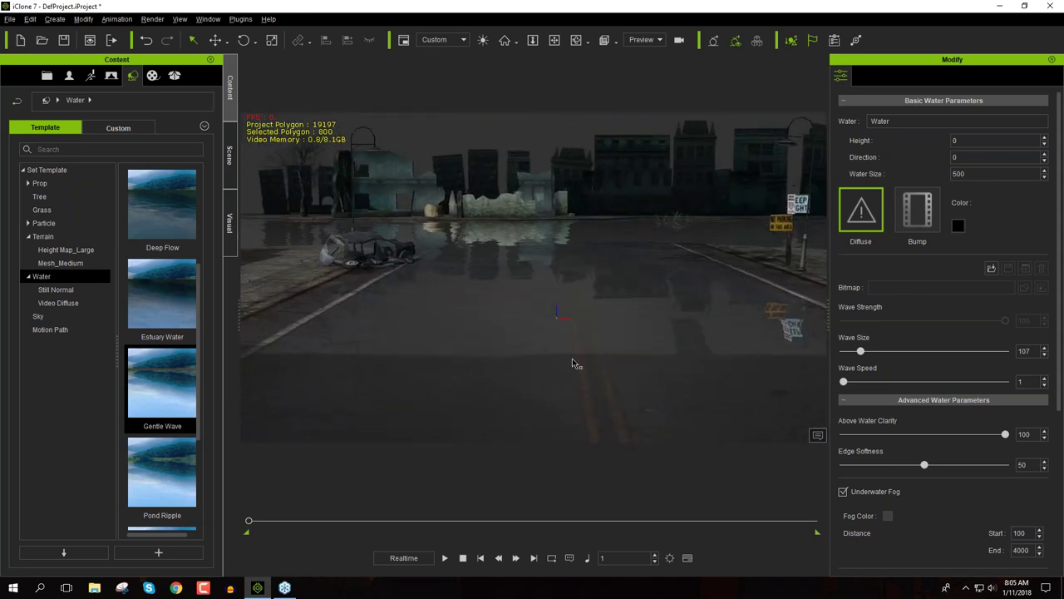
Lower the water's height to -20 and check the trench at the end of the road
{"action": "double_click", "coordinate": [987, 139]}
{"action": "type", "text": "-20"}
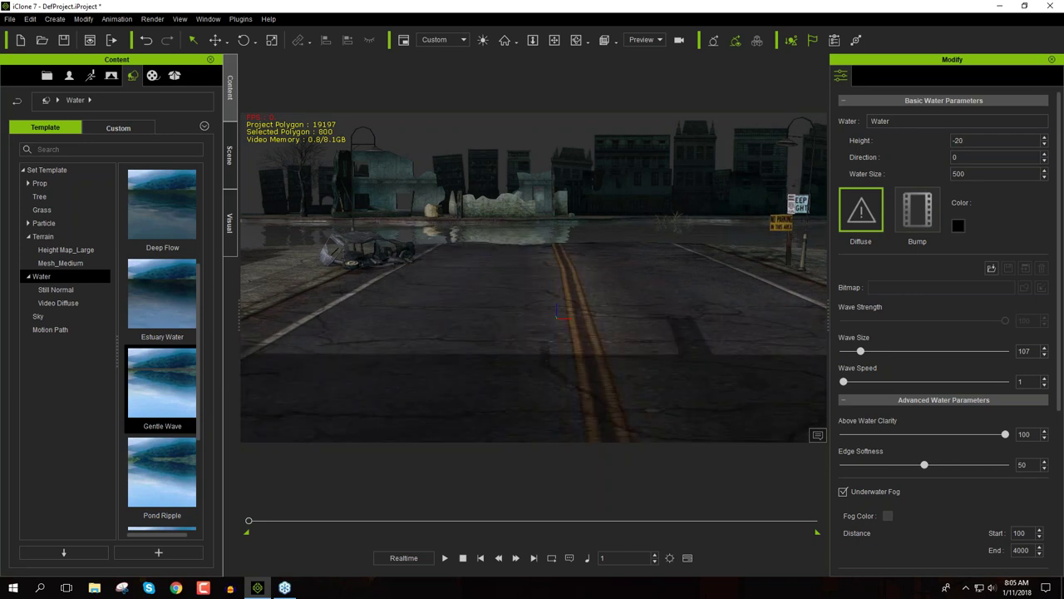
{"action": "scroll", "coordinate": [537, 230], "scroll_direction": "down", "scroll_amount": 2}
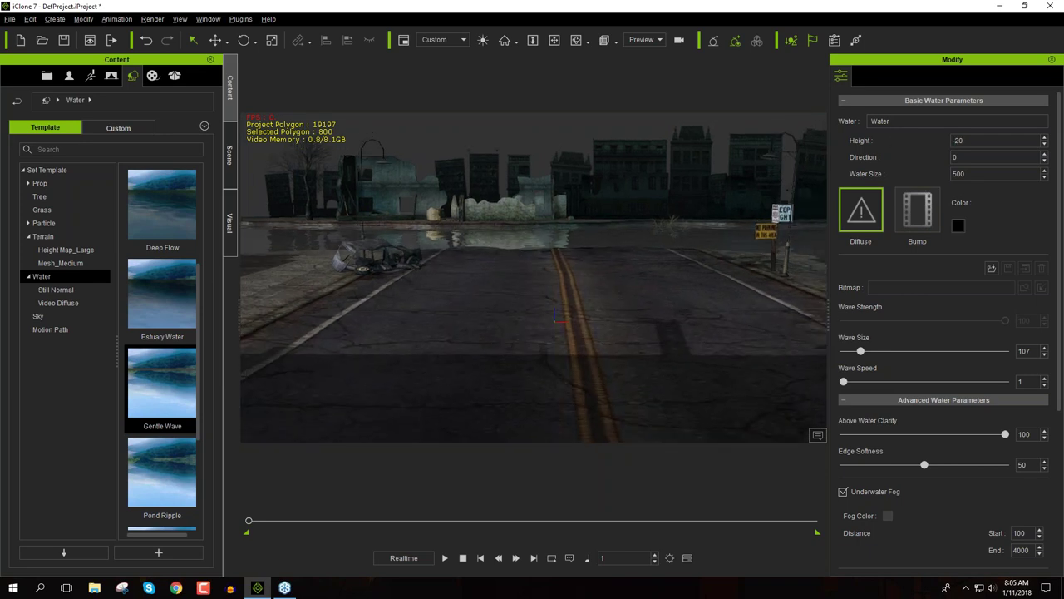
{"action": "scroll", "coordinate": [546, 349], "scroll_direction": "up", "scroll_amount": 3}
{"action": "scroll", "coordinate": [570, 380], "scroll_direction": "down", "scroll_amount": 2}
{"action": "middle_click_drag", "start_coordinate": [564, 317], "coordinate": [549, 274]}
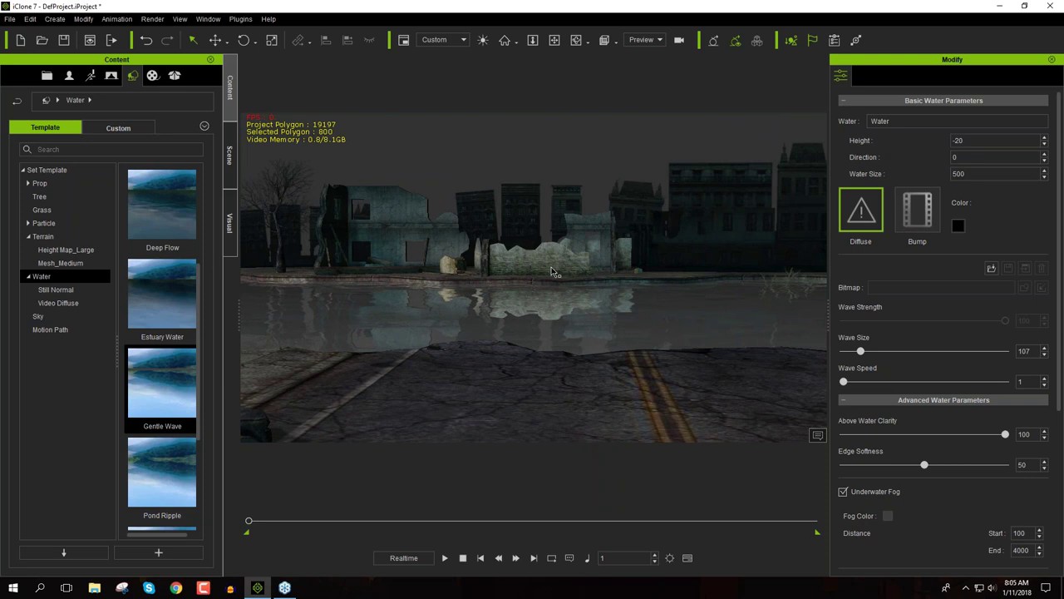
Add the Clear Day 00 sky to the scene and check it over the city
{"action": "left_click", "coordinate": [57, 319]}
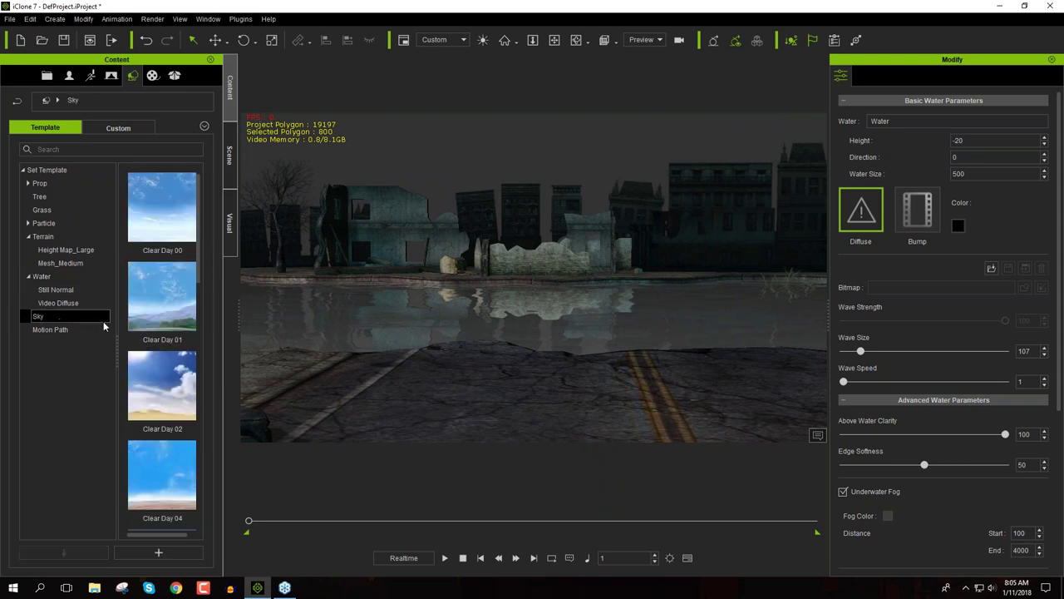
{"action": "double_click", "coordinate": [175, 216]}
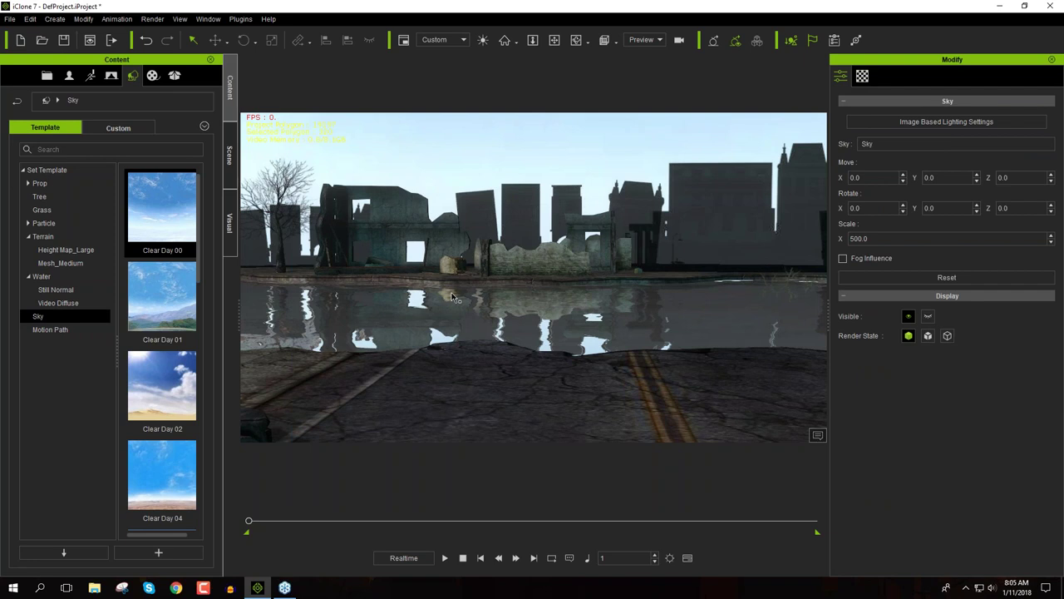
{"action": "scroll", "coordinate": [602, 398], "scroll_direction": "up", "scroll_amount": 5}
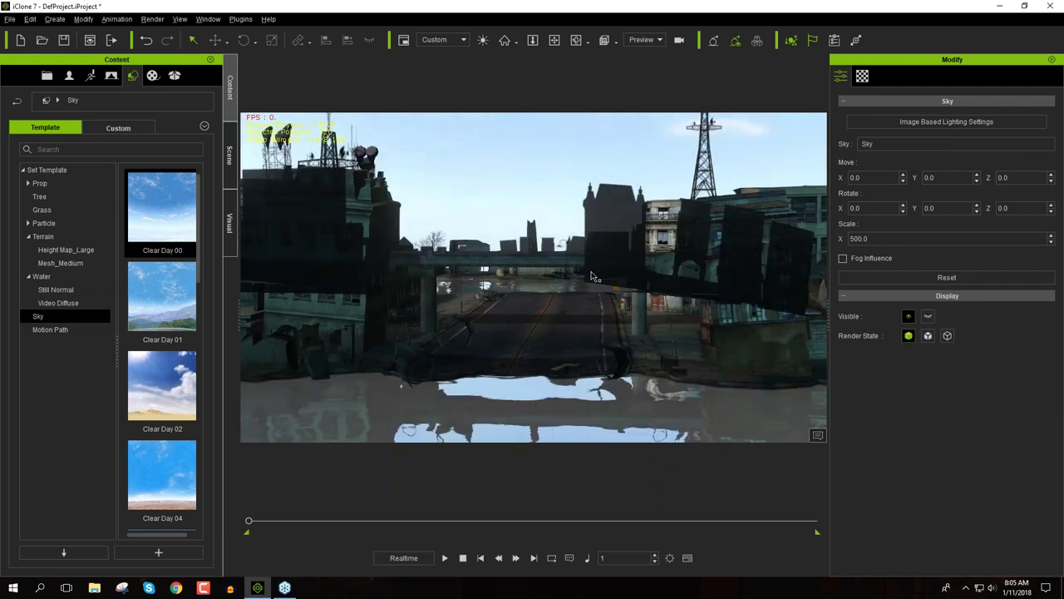
{"action": "middle_click_drag", "start_coordinate": [590, 242], "coordinate": [601, 291]}
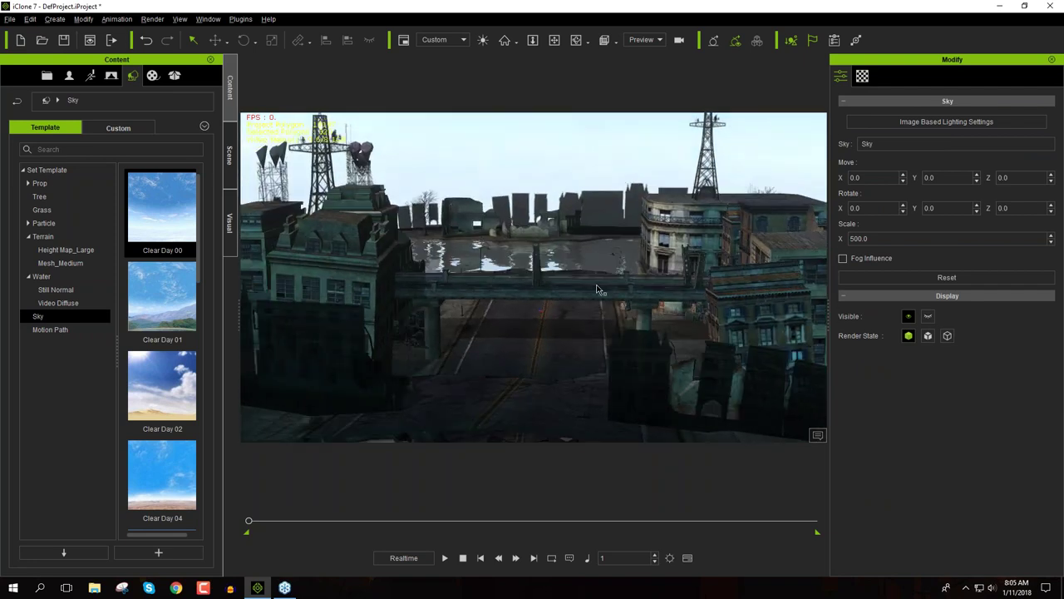
{"action": "middle_click_drag", "start_coordinate": [539, 328], "coordinate": [591, 297]}
{"action": "scroll", "coordinate": [575, 243], "scroll_direction": "up", "scroll_amount": 5}
{"action": "scroll", "coordinate": [594, 301], "scroll_direction": "up", "scroll_amount": 5}
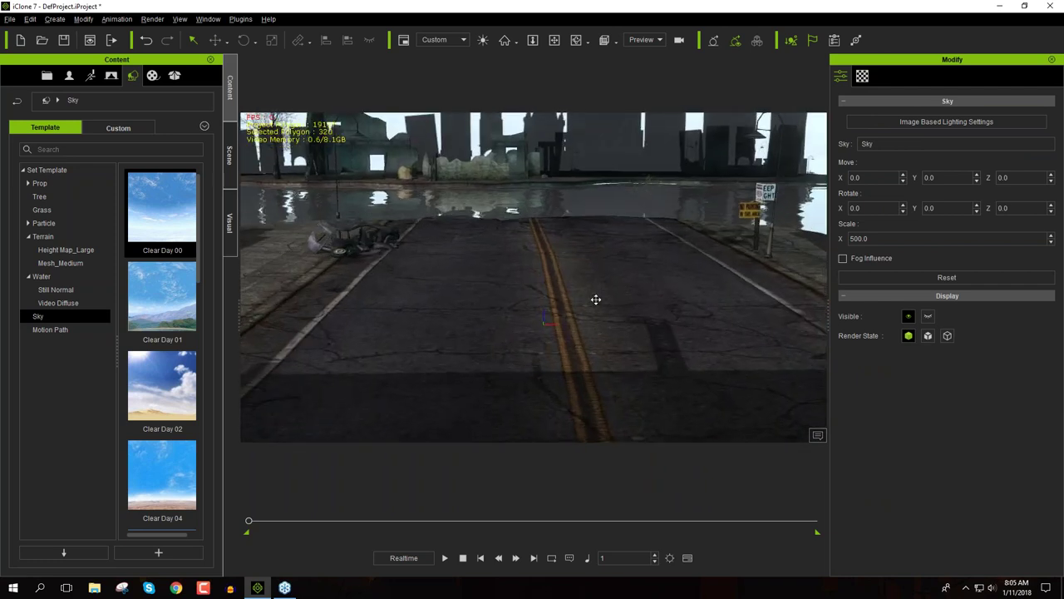
{"action": "right_click_drag", "start_coordinate": [598, 347], "coordinate": [594, 321]}
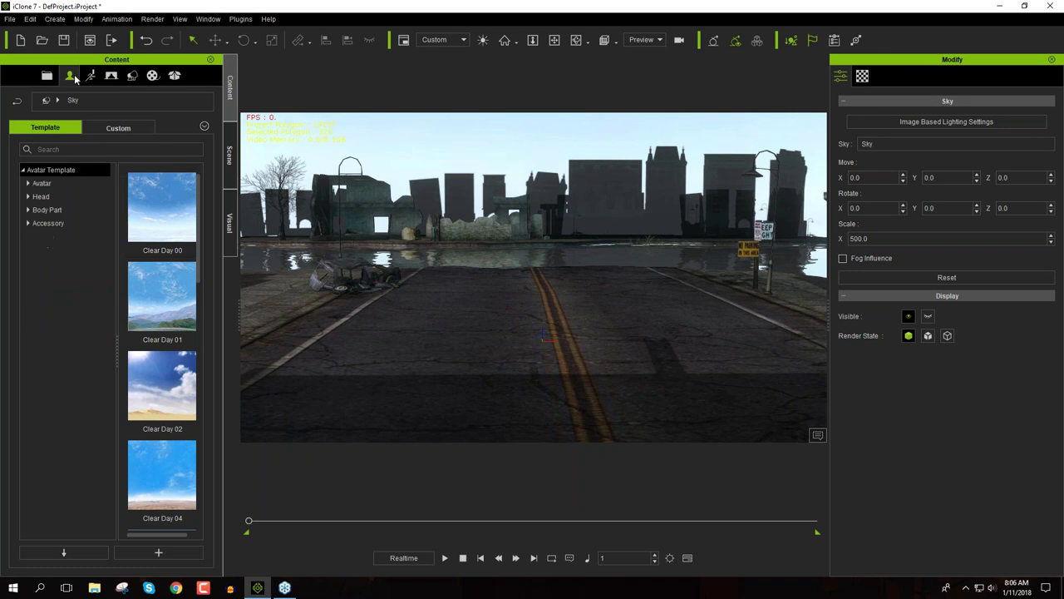
Browse the avatar templates, including the Adroid Armor_Female and Brute Armor_Male folders of the Battle Mech Series
{"action": "left_click", "coordinate": [74, 77]}
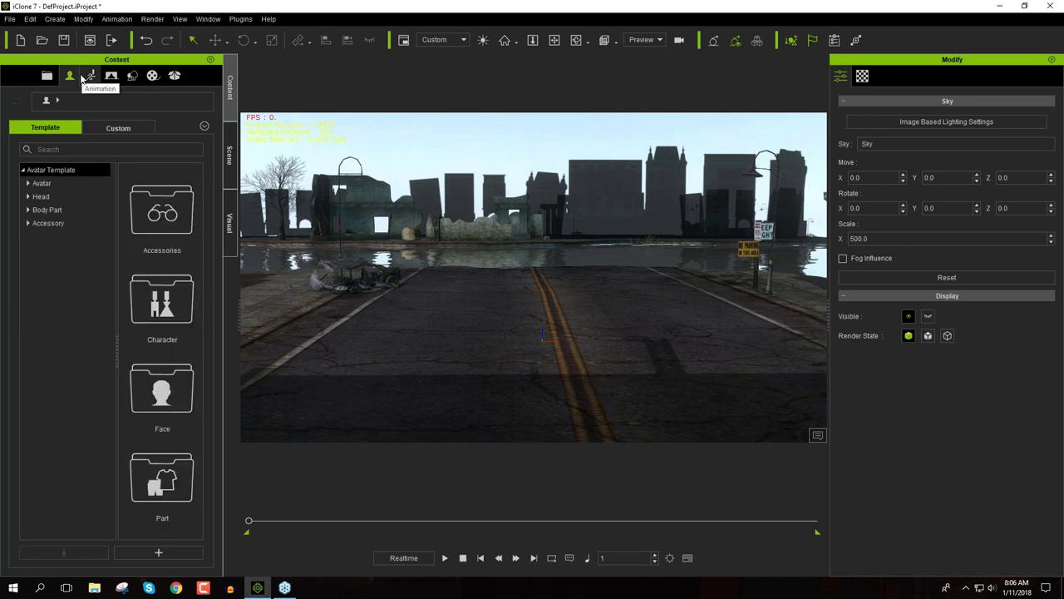
{"action": "left_click", "coordinate": [29, 183]}
{"action": "left_click", "coordinate": [55, 181]}
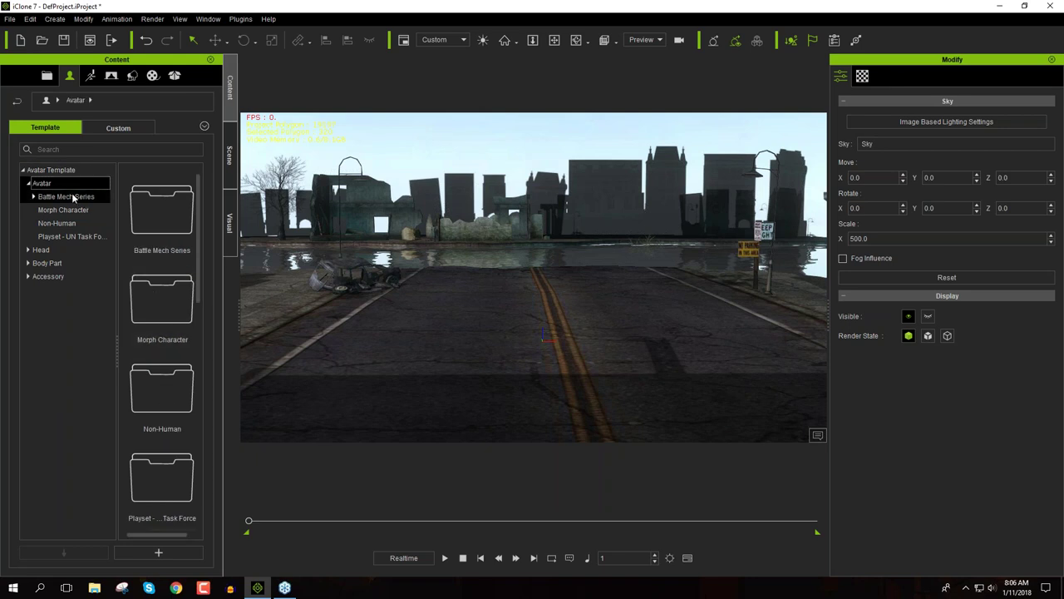
{"action": "left_click", "coordinate": [60, 197]}
{"action": "left_click", "coordinate": [33, 196]}
{"action": "left_click", "coordinate": [76, 211]}
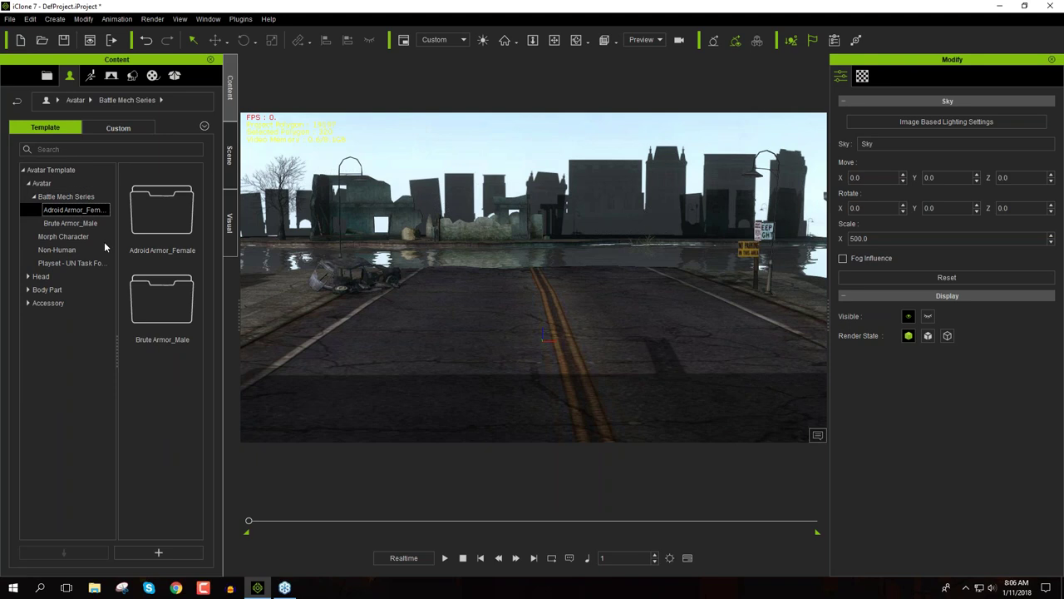
{"action": "key", "text": "Down"}
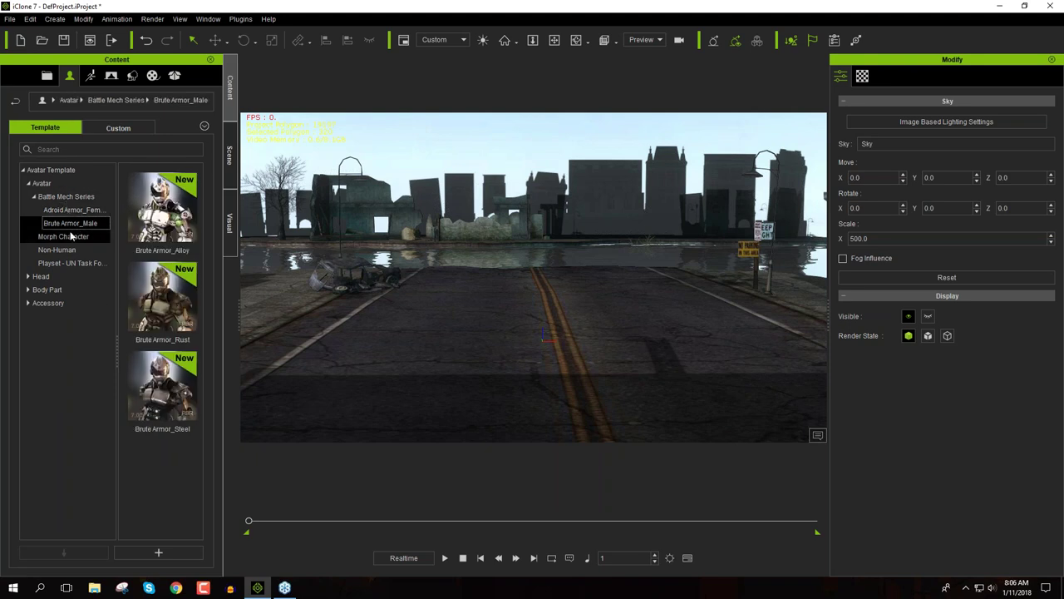
Add the 2.Base Male avatar from the Avatar templates to the scene
{"action": "left_click", "coordinate": [41, 183]}
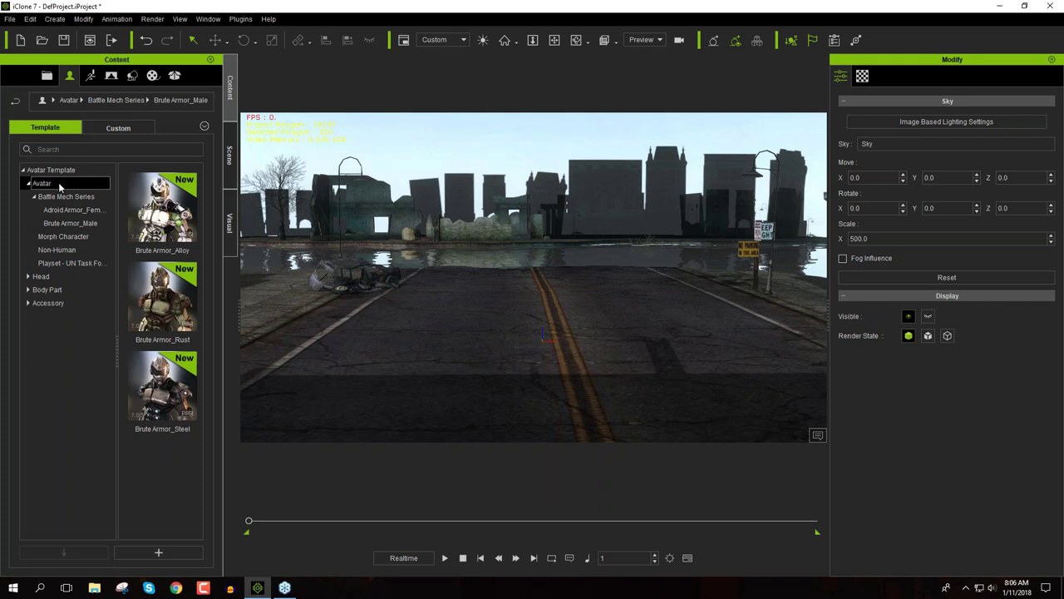
{"action": "left_click_drag", "start_coordinate": [199, 220], "coordinate": [199, 354]}
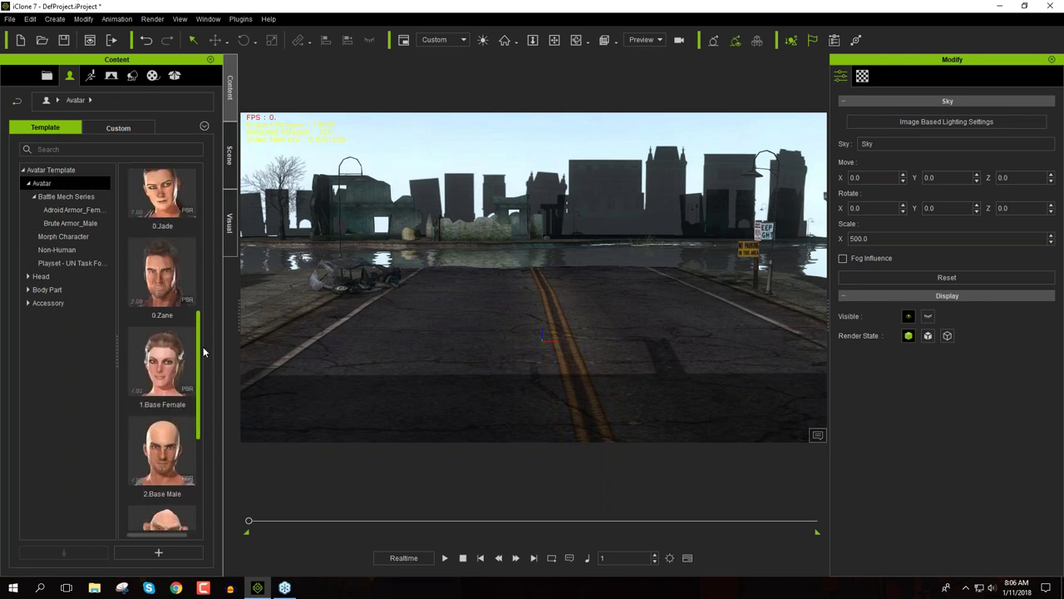
{"action": "double_click", "coordinate": [169, 456]}
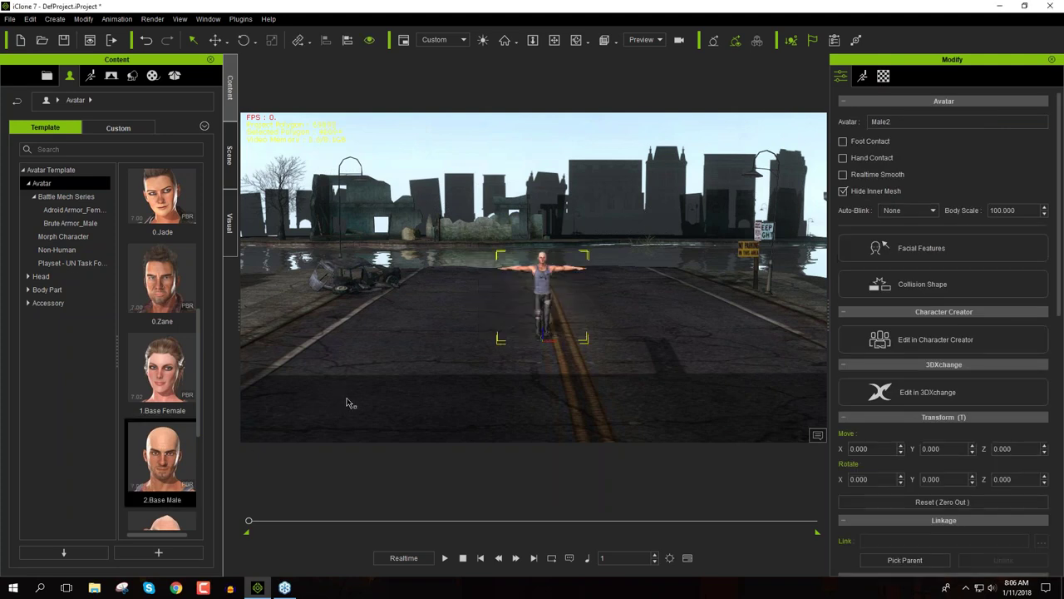
Examine the male character on the road from several angles, including a close-up of his clothing
{"action": "right_click_drag", "start_coordinate": [504, 337], "coordinate": [504, 341]}
{"action": "scroll", "coordinate": [503, 341], "scroll_direction": "up", "scroll_amount": 5}
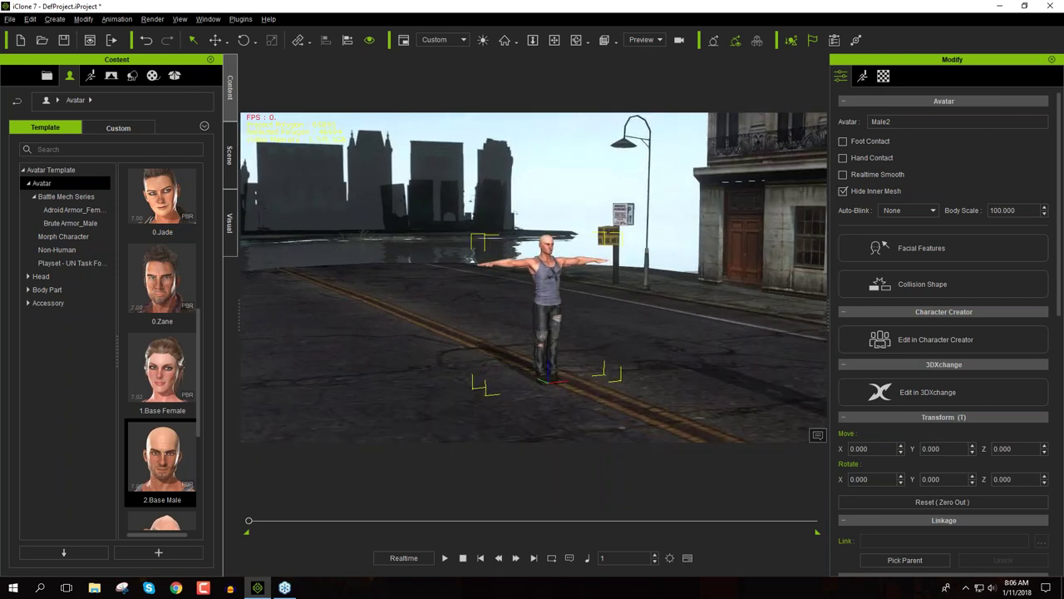
{"action": "right_click_drag", "start_coordinate": [573, 283], "coordinate": [626, 284]}
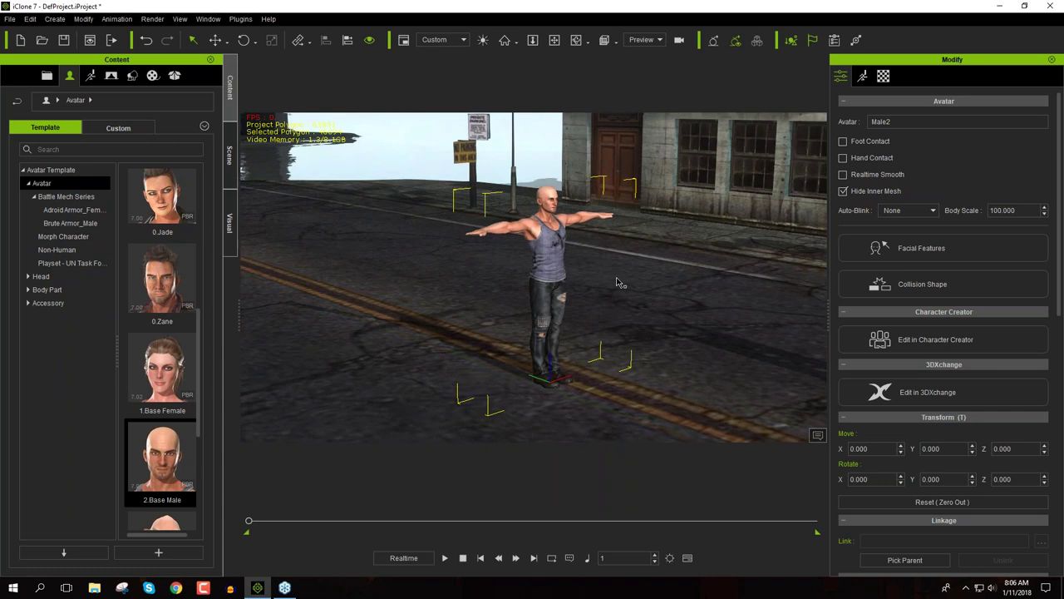
{"action": "right_click_drag", "start_coordinate": [570, 346], "coordinate": [594, 347]}
{"action": "scroll", "coordinate": [565, 308], "scroll_direction": "up", "scroll_amount": 6}
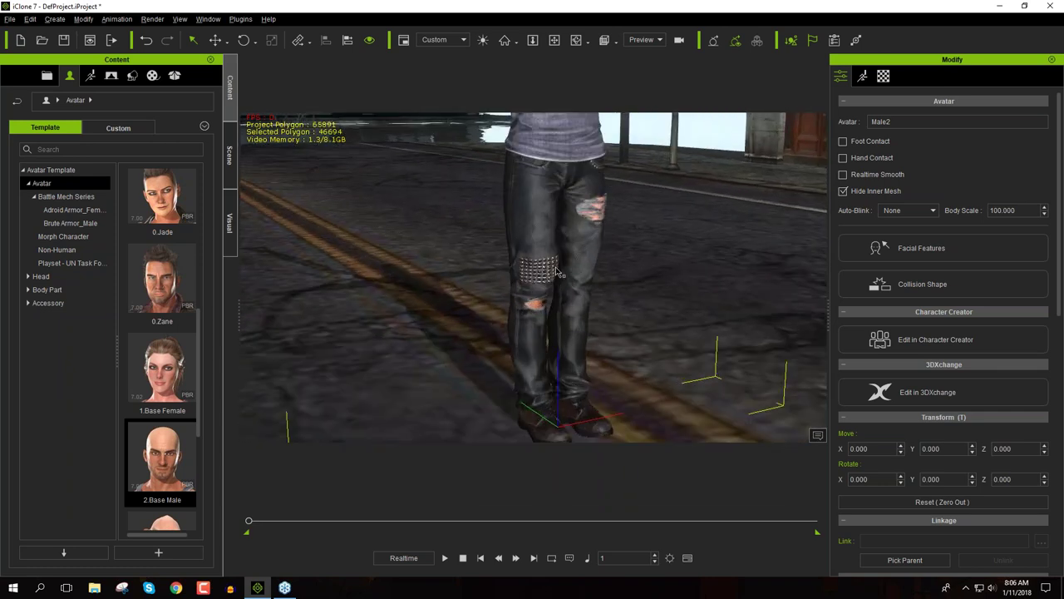
{"action": "scroll", "coordinate": [549, 272], "scroll_direction": "up", "scroll_amount": 3}
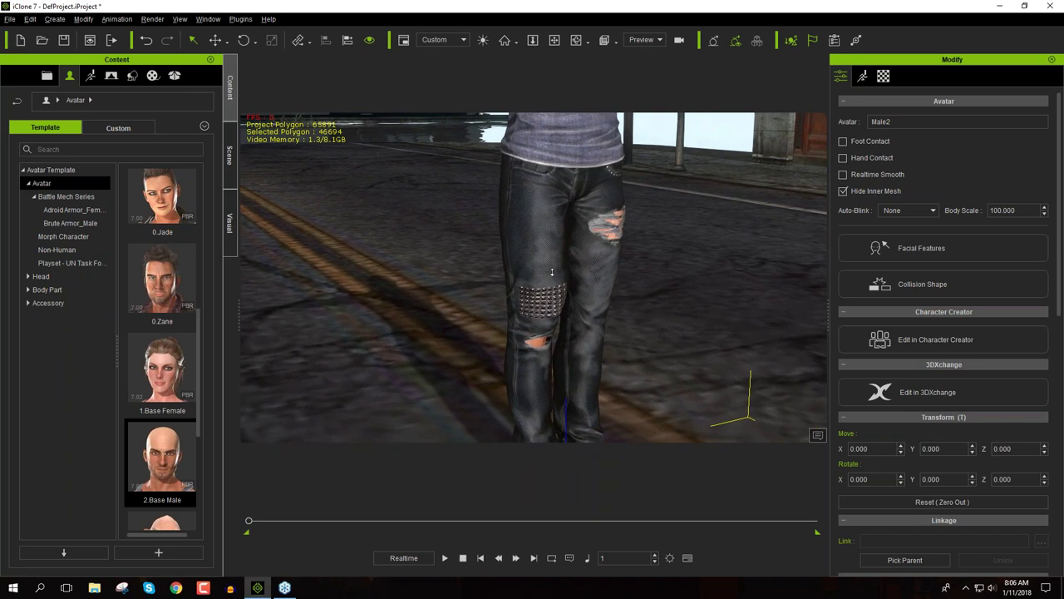
{"action": "scroll", "coordinate": [551, 272], "scroll_direction": "down", "scroll_amount": 10}
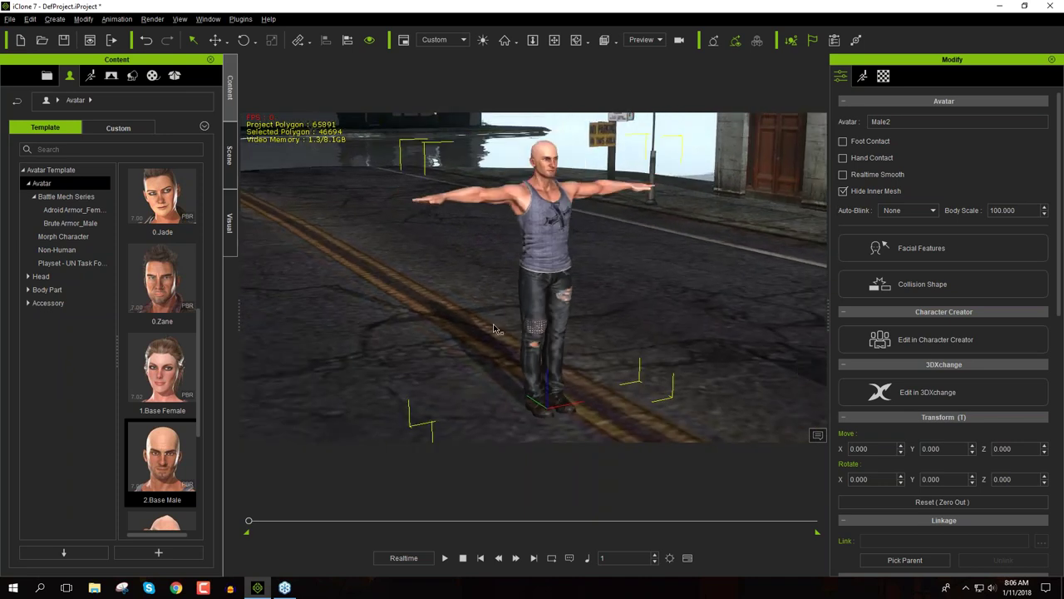
{"action": "right_click_drag", "start_coordinate": [494, 330], "coordinate": [515, 319]}
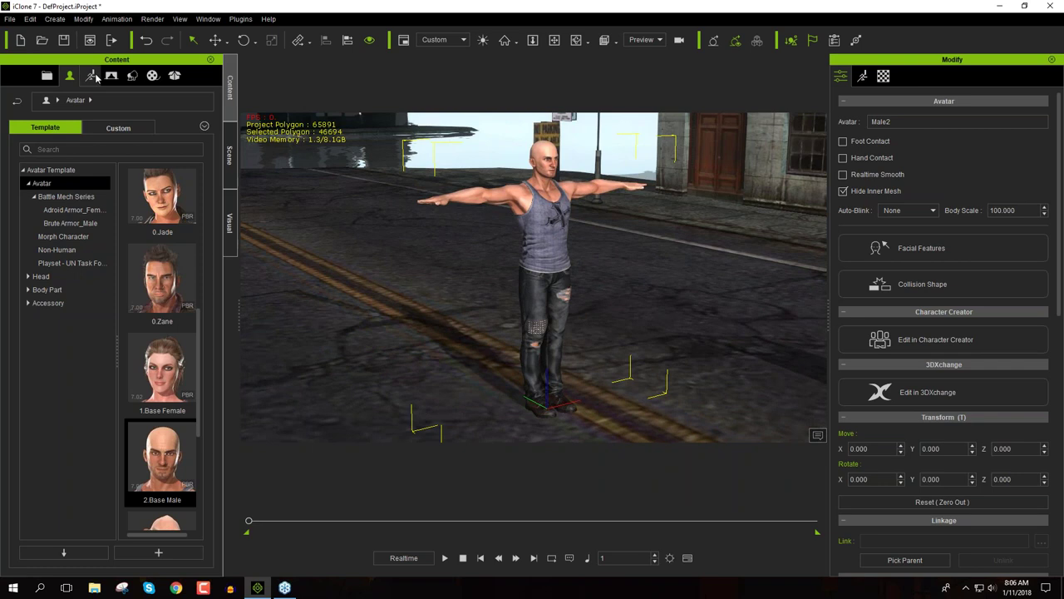
Open Motion Puppet for the male character and move its window clear of him
{"action": "left_click", "coordinate": [93, 75]}
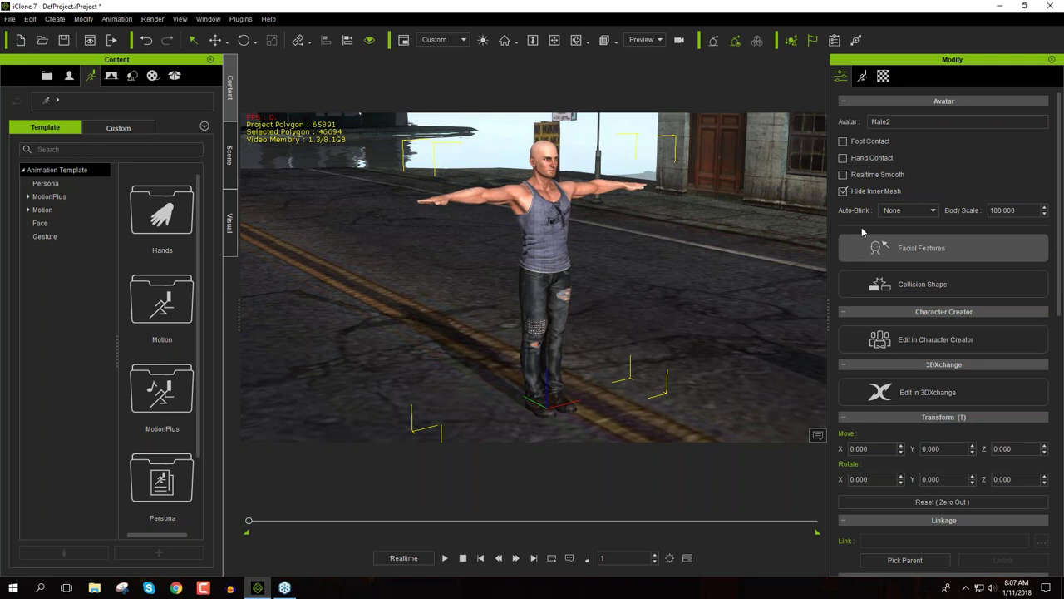
{"action": "left_click", "coordinate": [863, 76]}
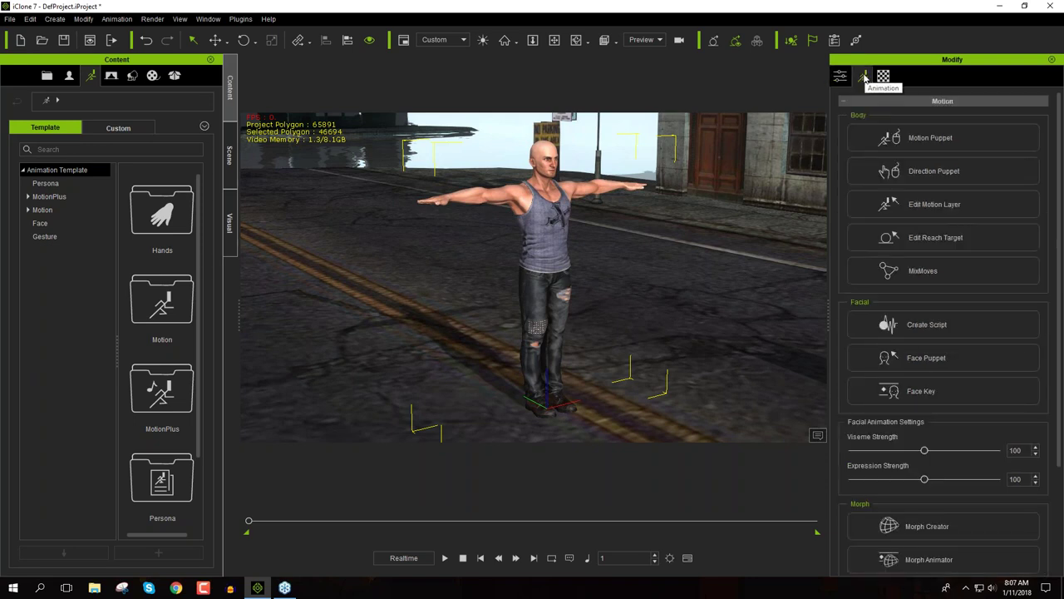
{"action": "left_click", "coordinate": [947, 139]}
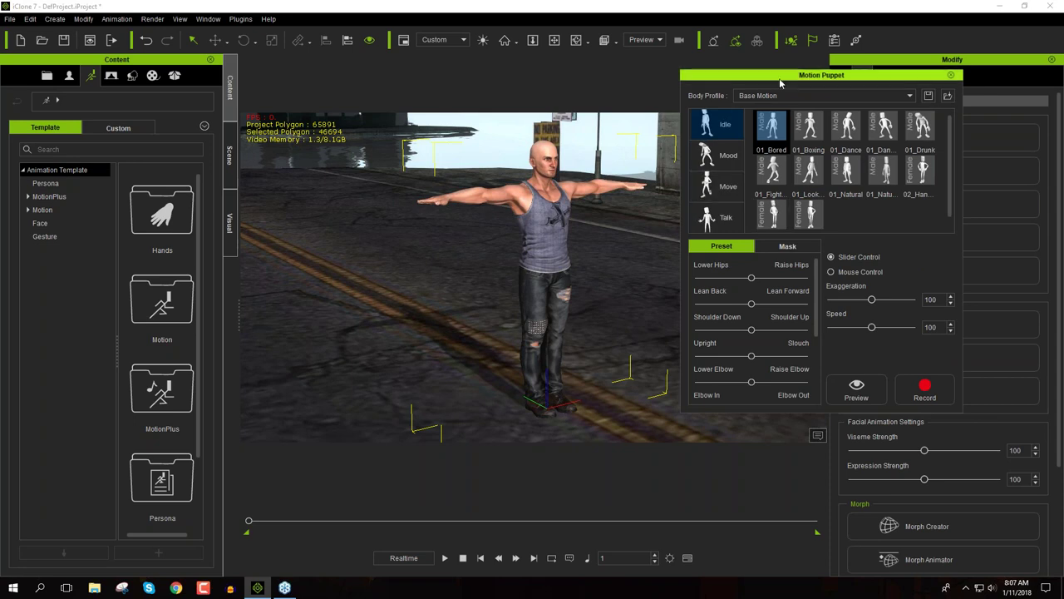
{"action": "left_click_drag", "start_coordinate": [789, 77], "coordinate": [197, 88]}
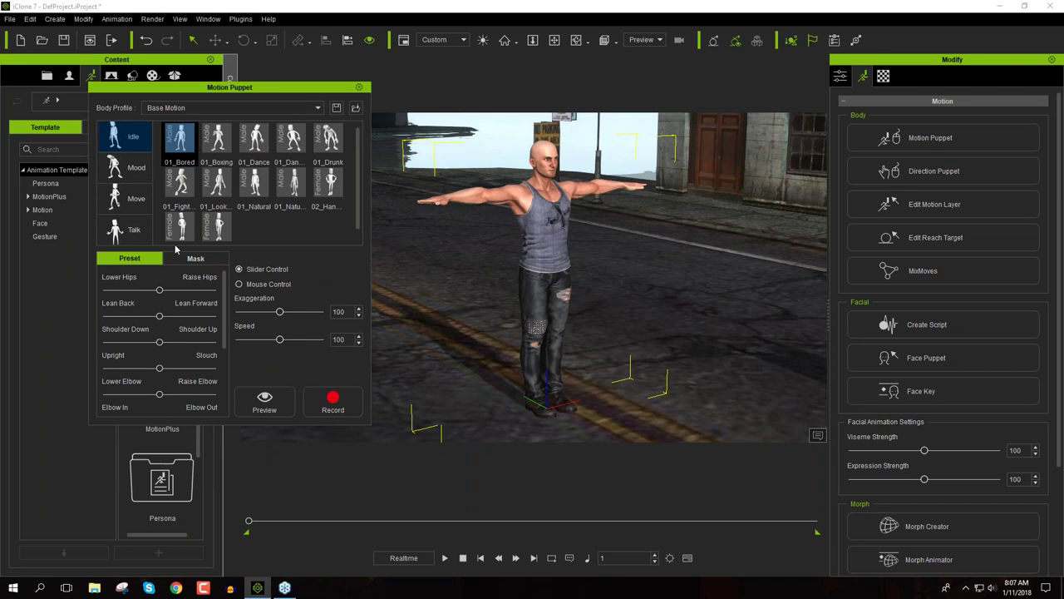
Preview the 01_Bored and 01_Natural idle motions on the character
{"action": "left_click", "coordinate": [287, 396]}
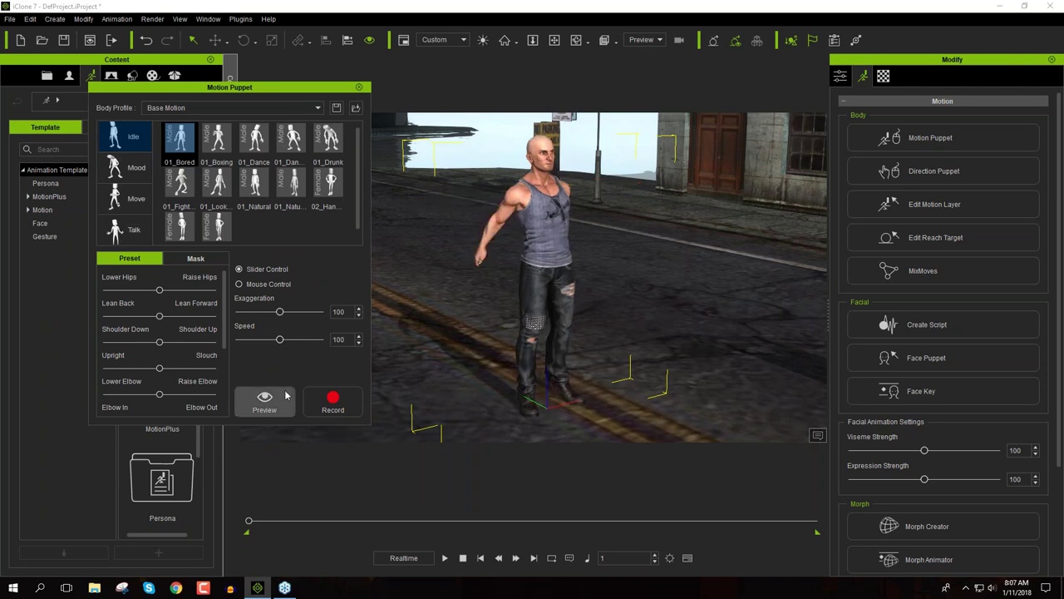
{"action": "key", "text": "space"}
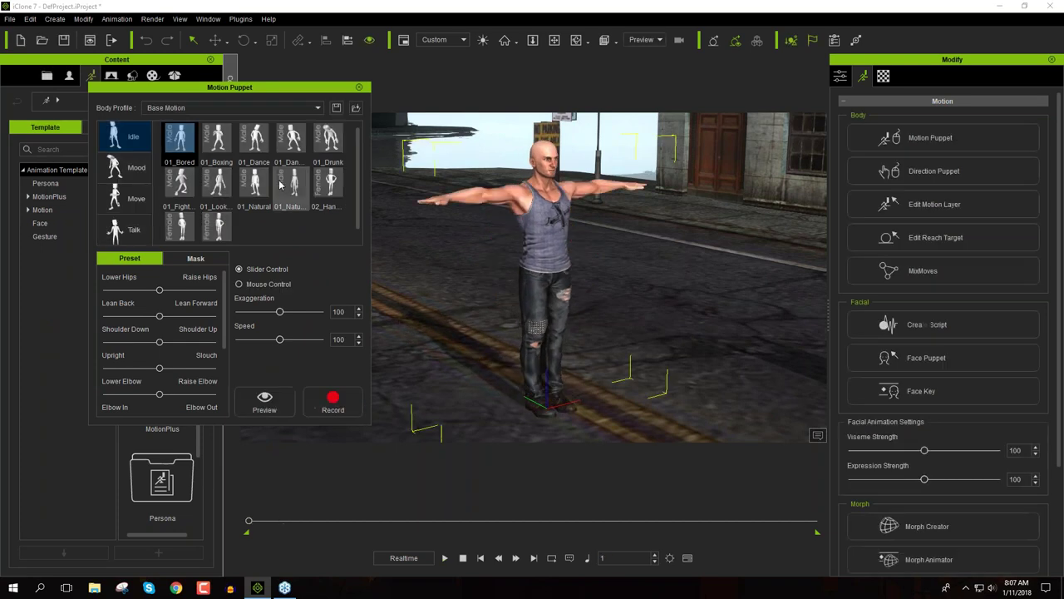
{"action": "key", "text": "space"}
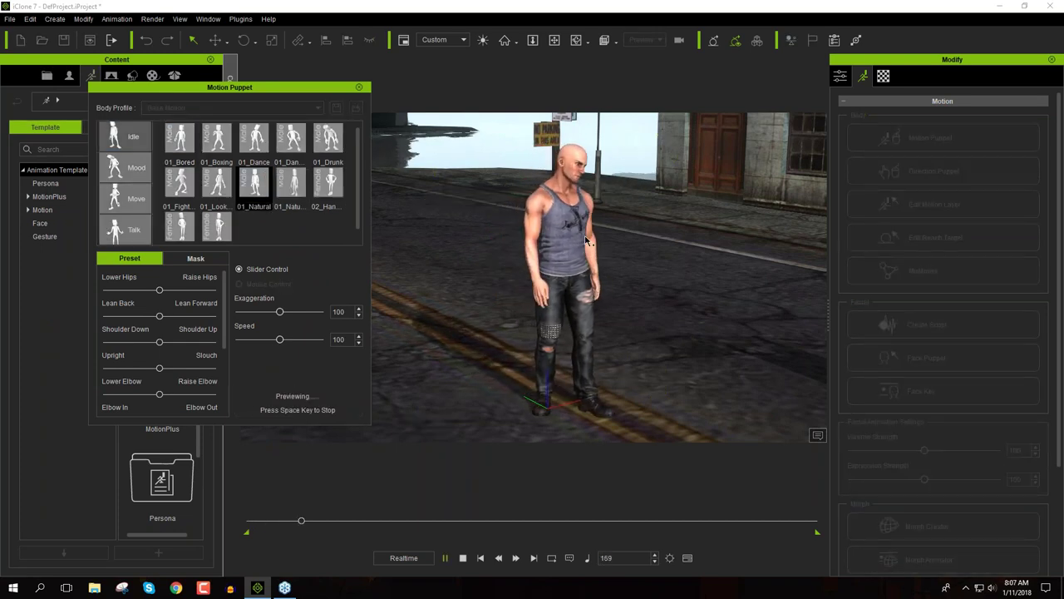
{"action": "key", "text": "space"}
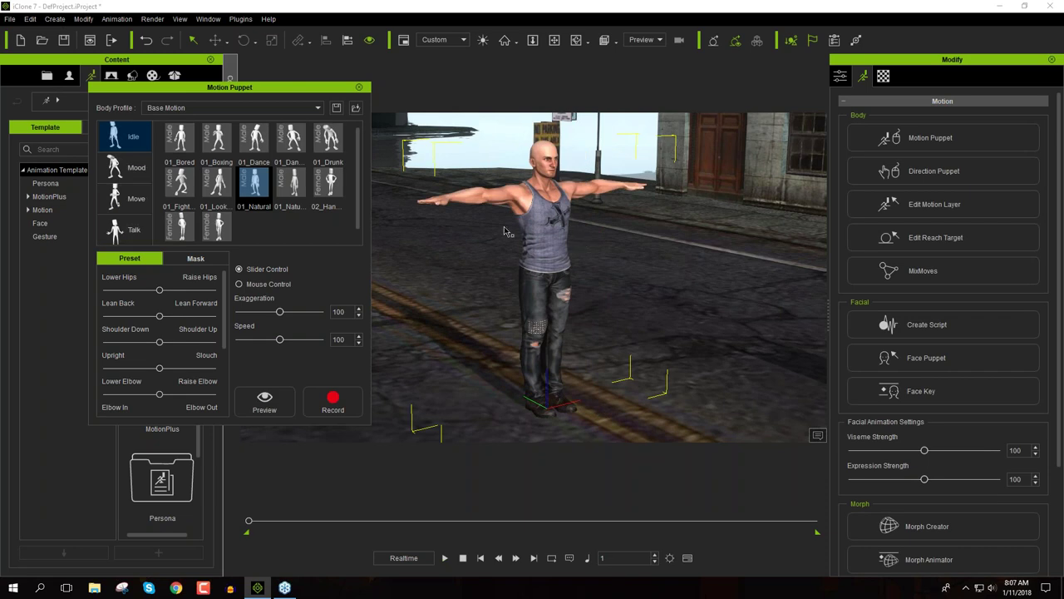
Choose the male running motion from the Move set and preview it on the character from the side
{"action": "left_click", "coordinate": [130, 199]}
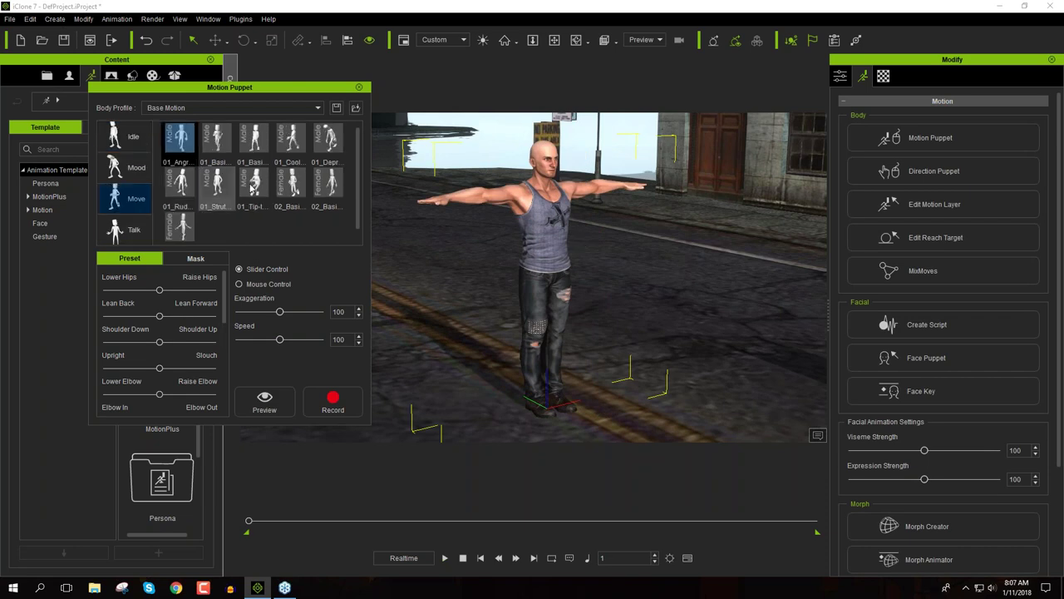
{"action": "left_click", "coordinate": [220, 141]}
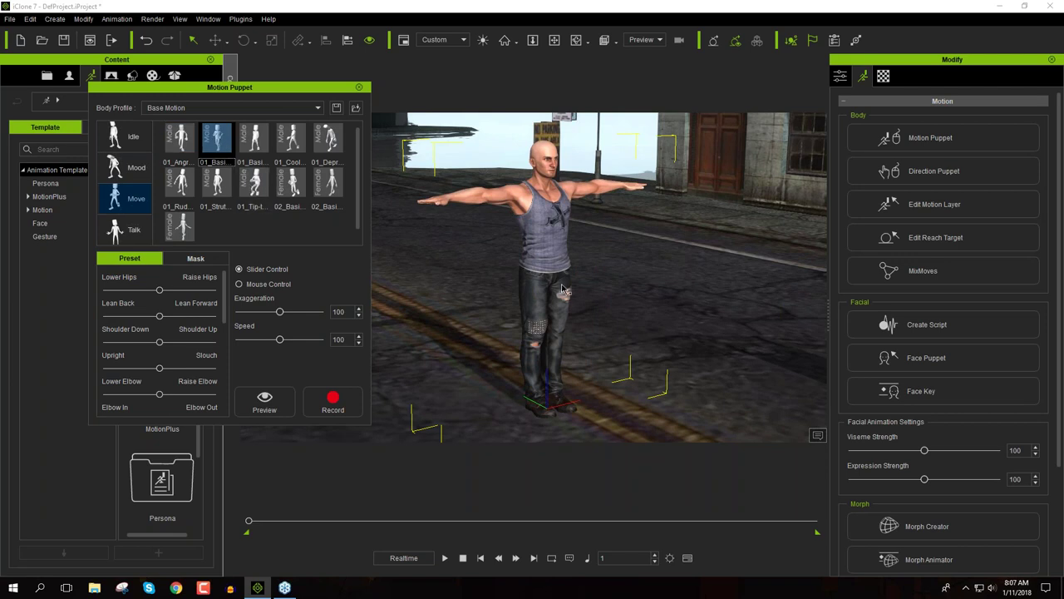
{"action": "key", "text": "space"}
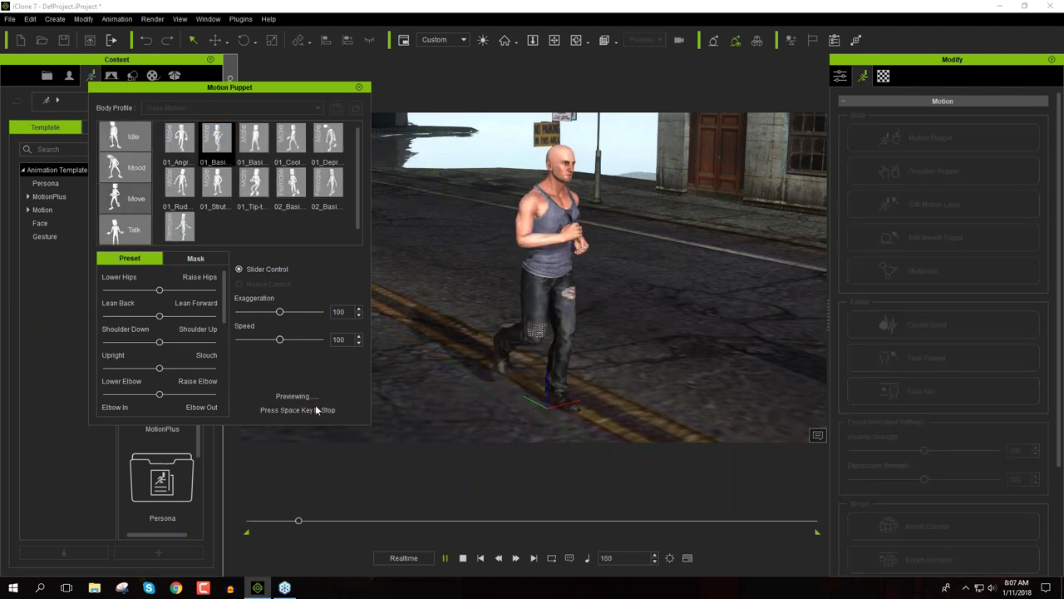
{"action": "right_click_drag", "start_coordinate": [450, 306], "coordinate": [665, 283]}
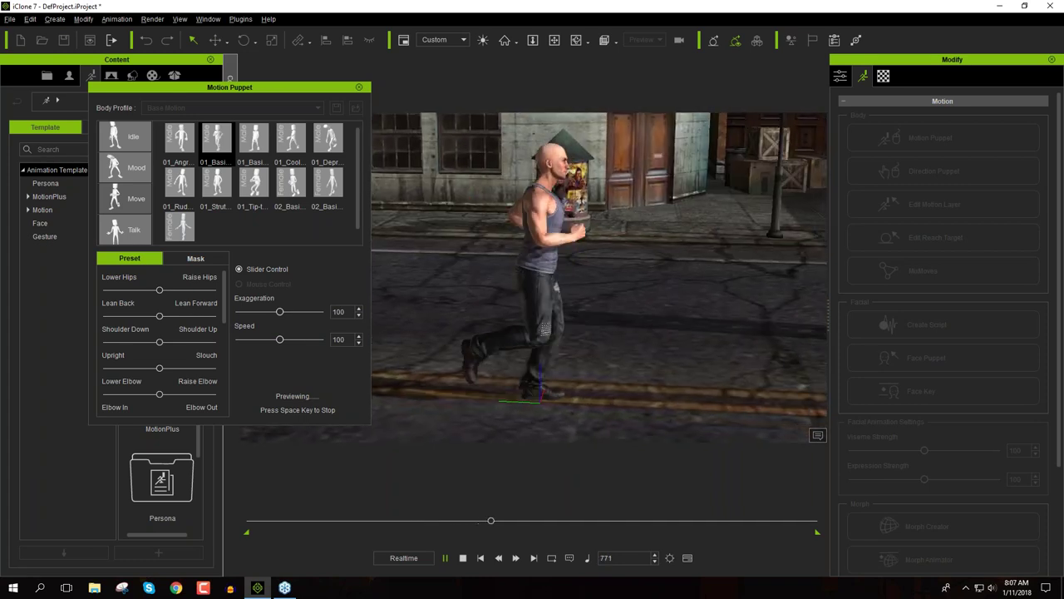
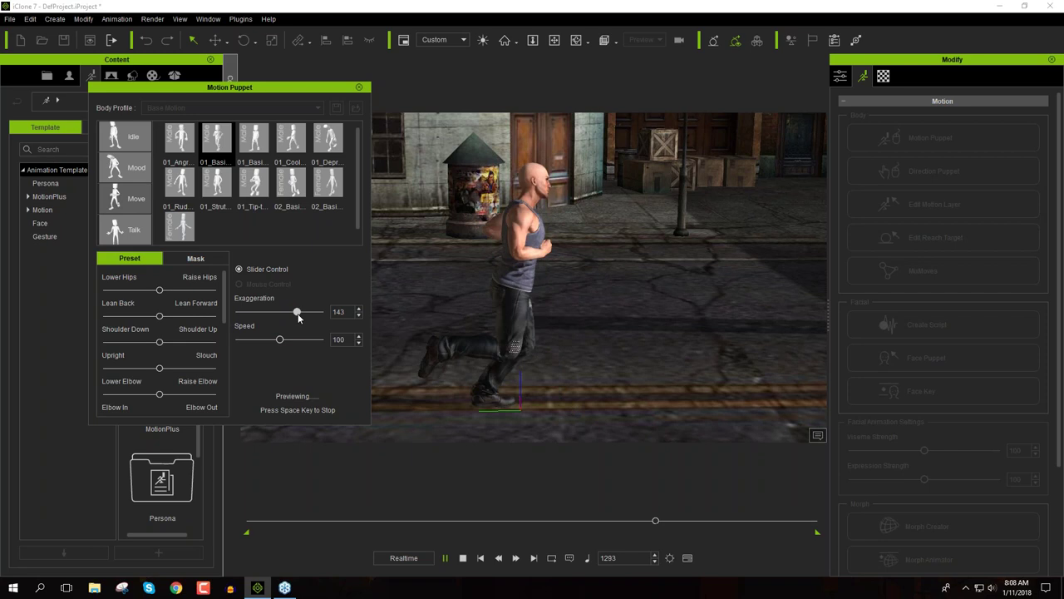
Set the run's exaggeration to 110 and shift its posture presets partway toward Lean Forward, Slouch and Long Stride
{"action": "mouse_move", "coordinate": [298, 314]}
{"action": "left_mouse_down"}
{"action": "mouse_move", "coordinate": [329, 319]}
{"action": "mouse_move", "coordinate": [284, 318]}
{"action": "left_mouse_up"}
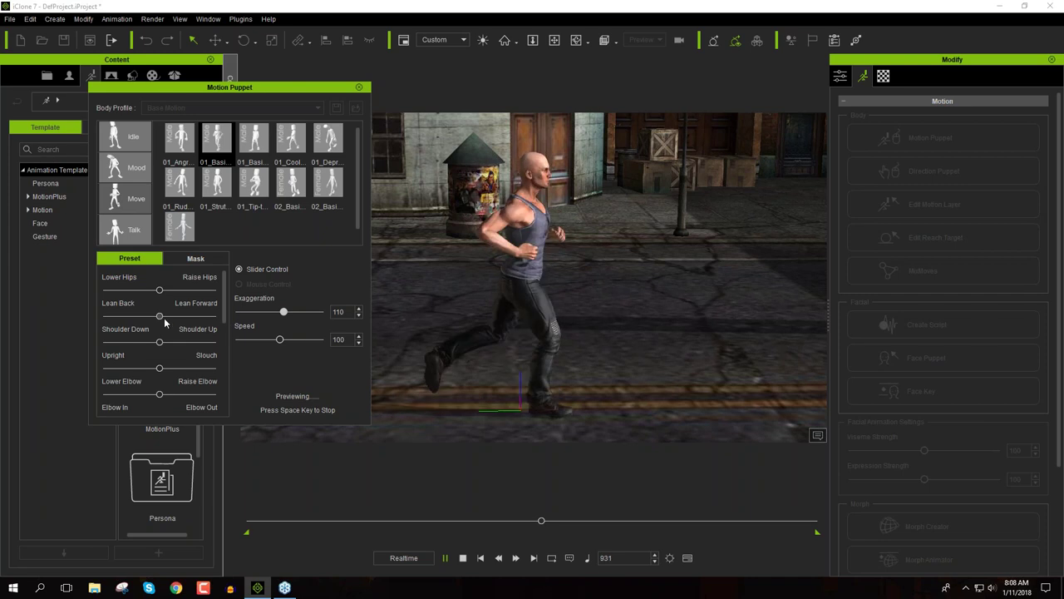
{"action": "left_click_drag", "start_coordinate": [159, 316], "coordinate": [184, 319]}
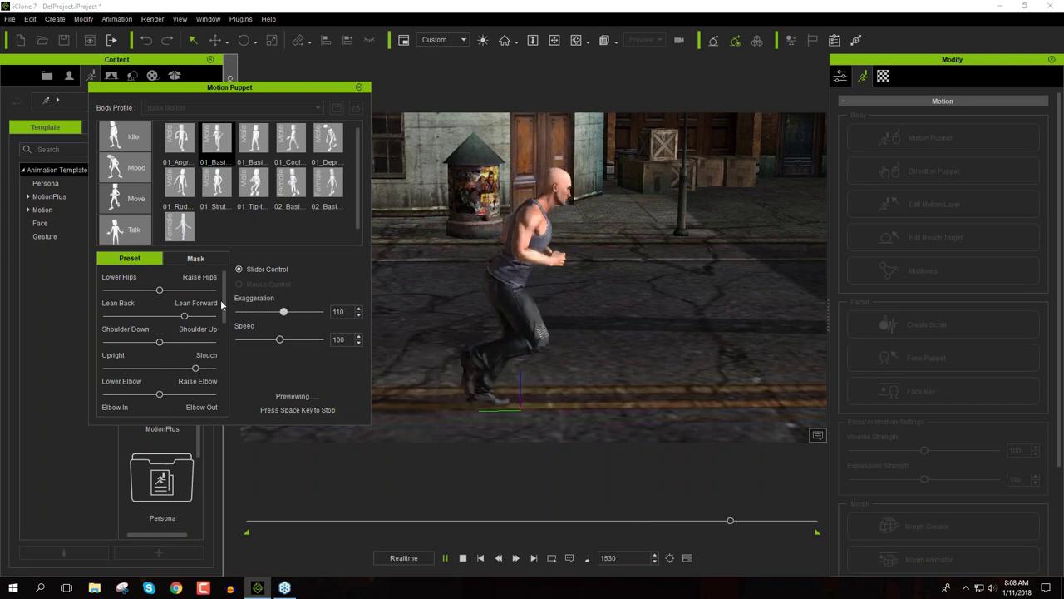
{"action": "left_click_drag", "start_coordinate": [222, 304], "coordinate": [222, 347]}
{"action": "left_click_drag", "start_coordinate": [177, 313], "coordinate": [188, 316]}
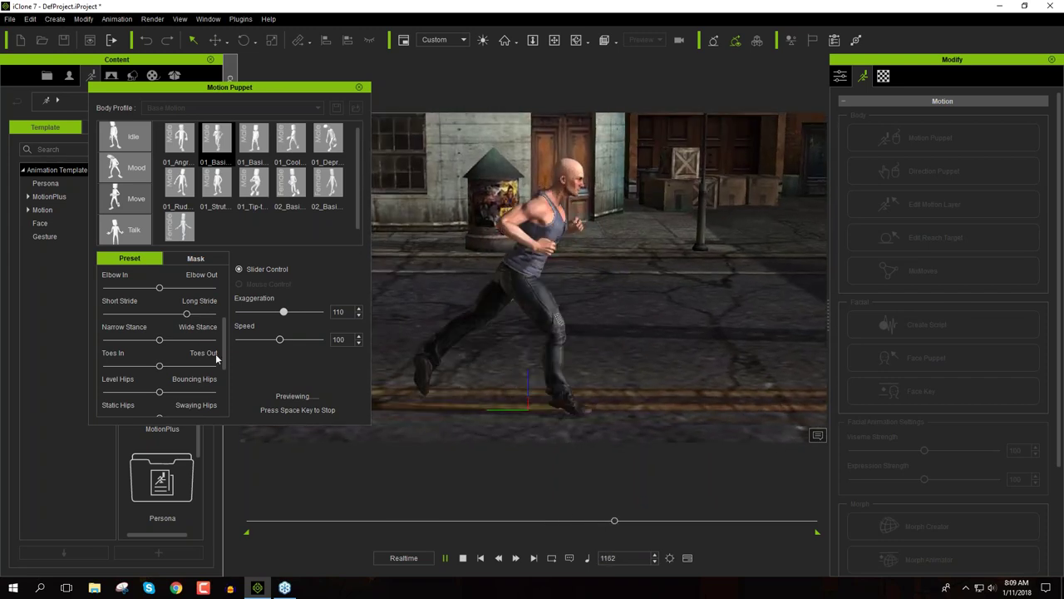
Shift the run's hip presets almost fully toward Bouncing Hips and slightly toward Swaying Hips
{"action": "scroll", "coordinate": [208, 337], "scroll_direction": "down", "scroll_amount": 4}
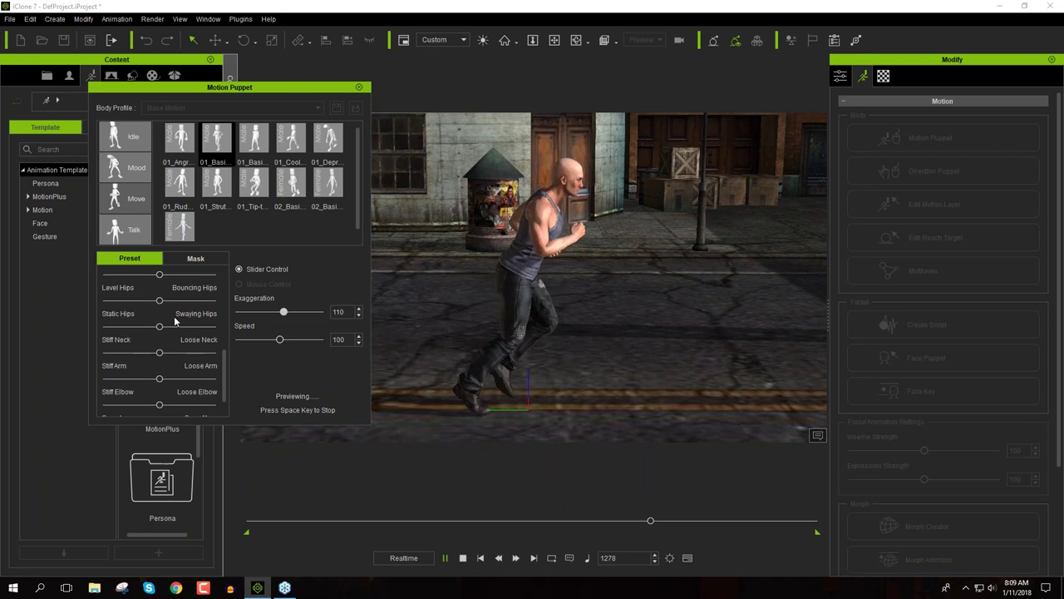
{"action": "left_click_drag", "start_coordinate": [161, 301], "coordinate": [213, 313]}
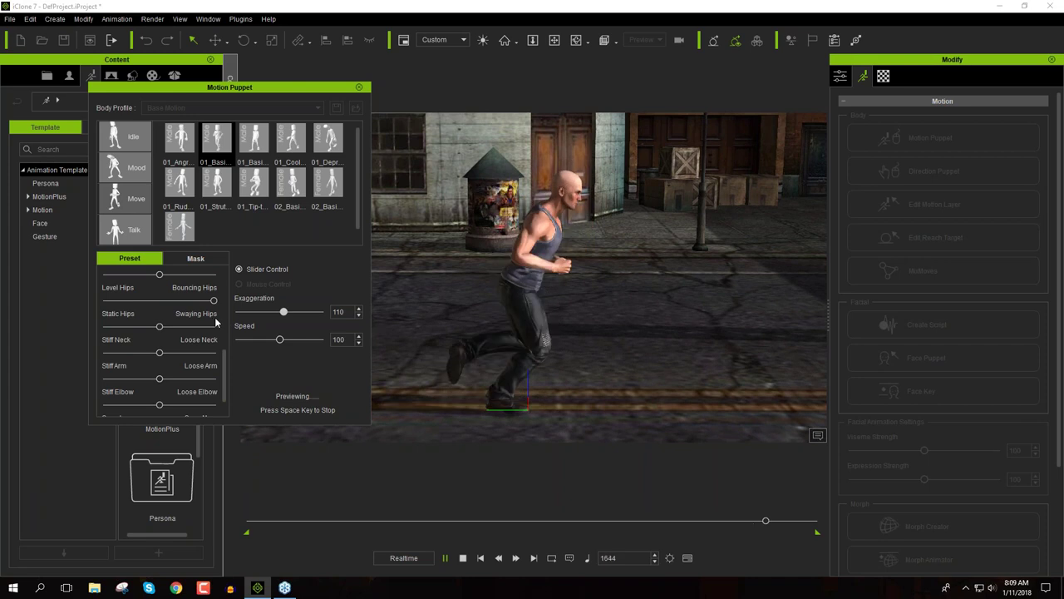
{"action": "left_click_drag", "start_coordinate": [160, 328], "coordinate": [187, 330]}
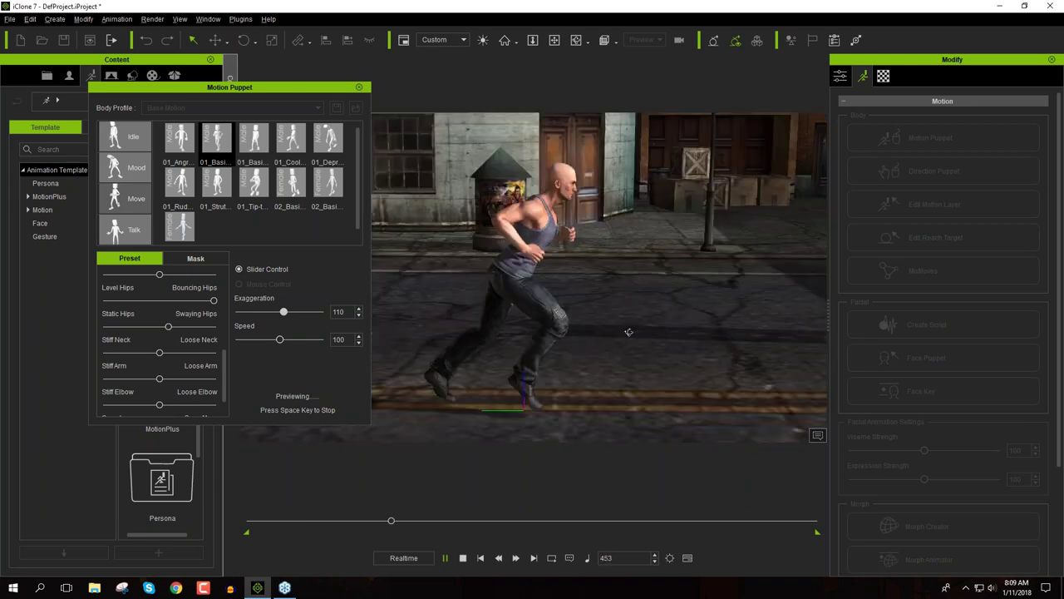
Shift the run's presets well toward Loose Neck and partway toward Sway More, and check the run from the front
{"action": "left_click_drag", "start_coordinate": [159, 353], "coordinate": [207, 359]}
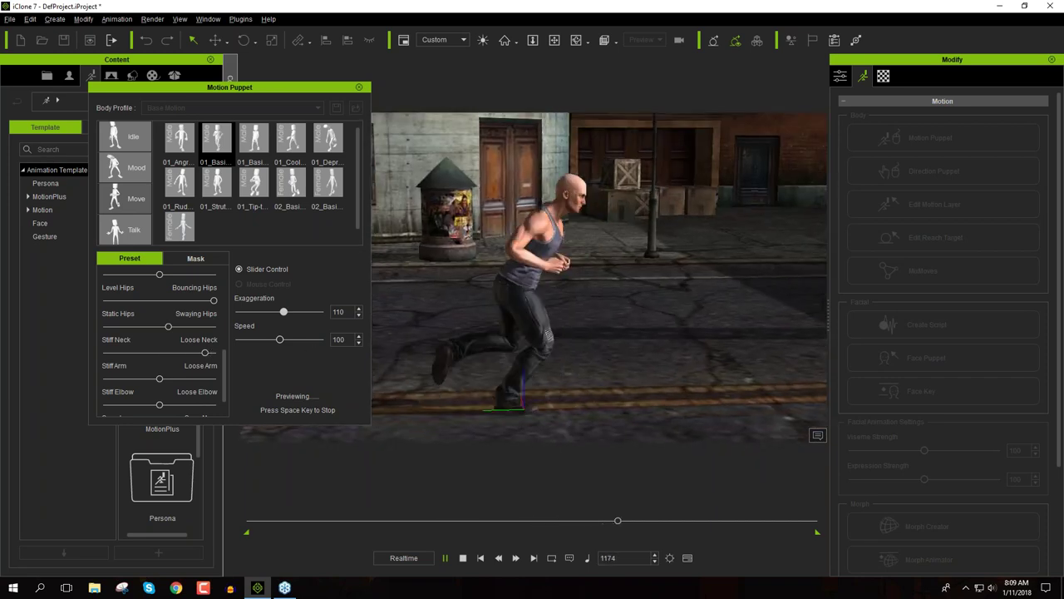
{"action": "scroll", "coordinate": [223, 370], "scroll_direction": "down", "scroll_amount": 2}
{"action": "left_click_drag", "start_coordinate": [159, 405], "coordinate": [185, 406]}
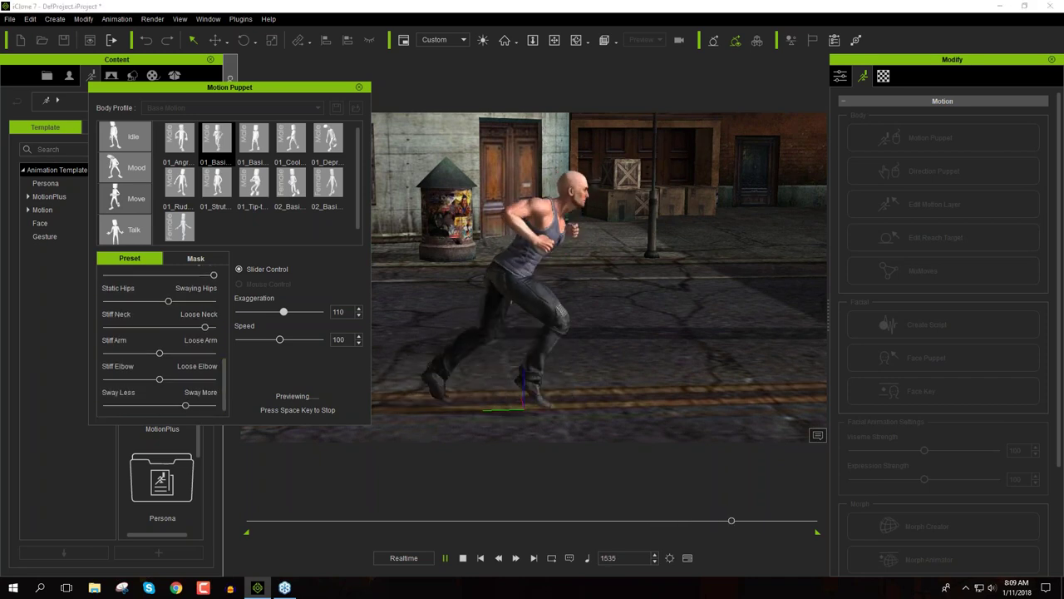
{"action": "right_click_drag", "start_coordinate": [684, 299], "coordinate": [277, 335]}
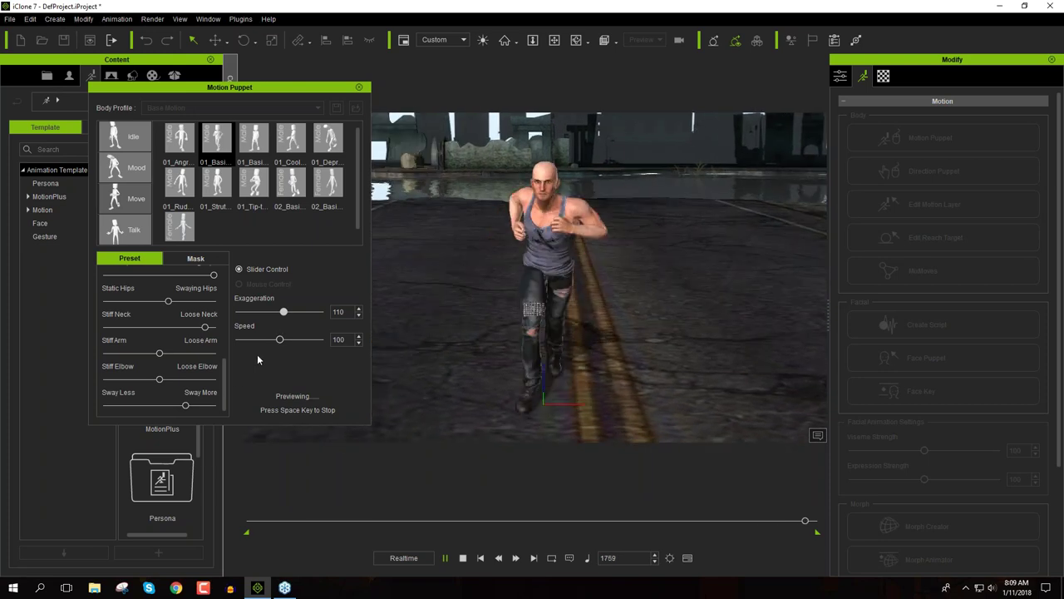
Try the run at speed 56 with its sway shifted fully toward Sway Less
{"action": "left_click_drag", "start_coordinate": [280, 339], "coordinate": [261, 339]}
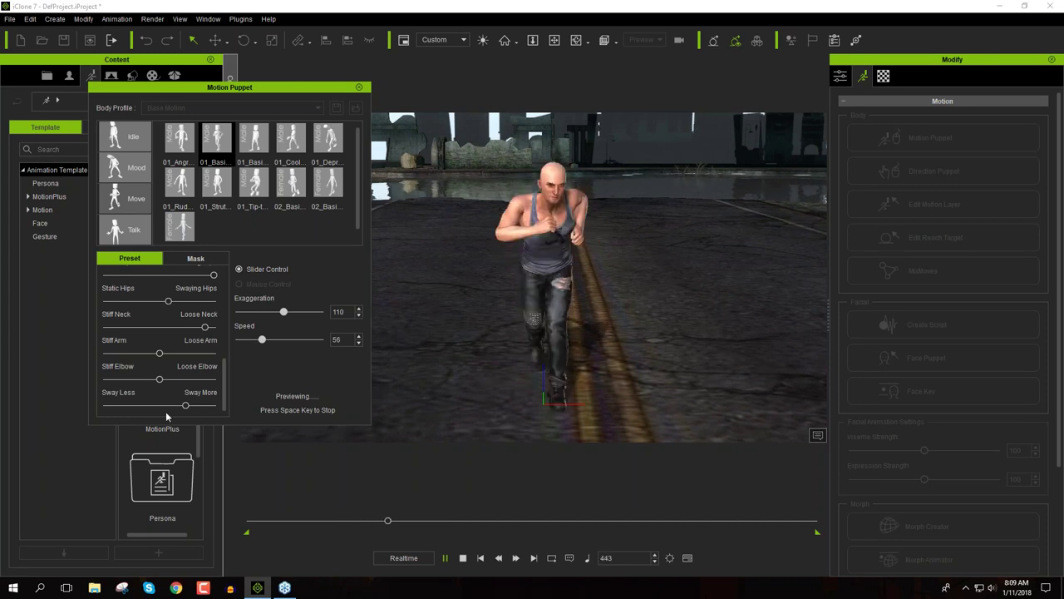
{"action": "left_click_drag", "start_coordinate": [184, 404], "coordinate": [107, 406]}
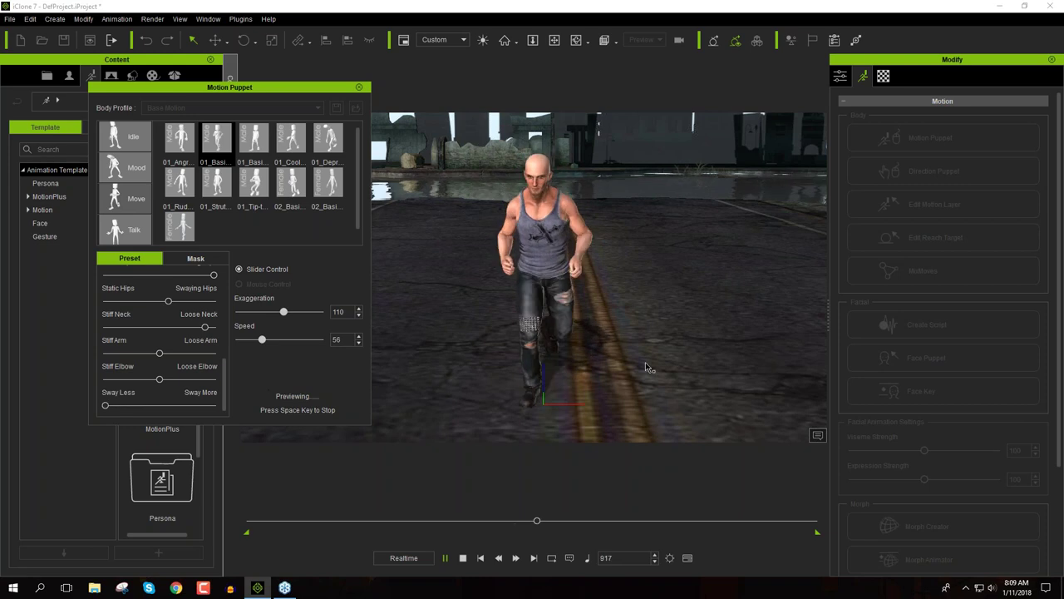
{"action": "right_click_drag", "start_coordinate": [551, 330], "coordinate": [139, 411]}
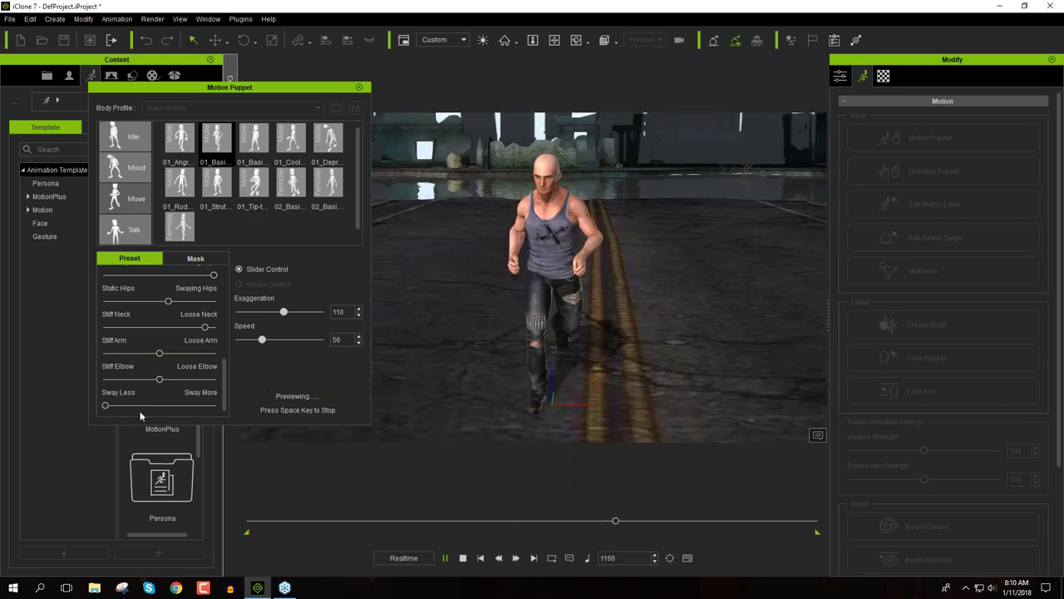
Shift the run well toward Sway More, set its speed to 100, and end the preview after checking it from the side
{"action": "left_click_drag", "start_coordinate": [113, 404], "coordinate": [193, 413]}
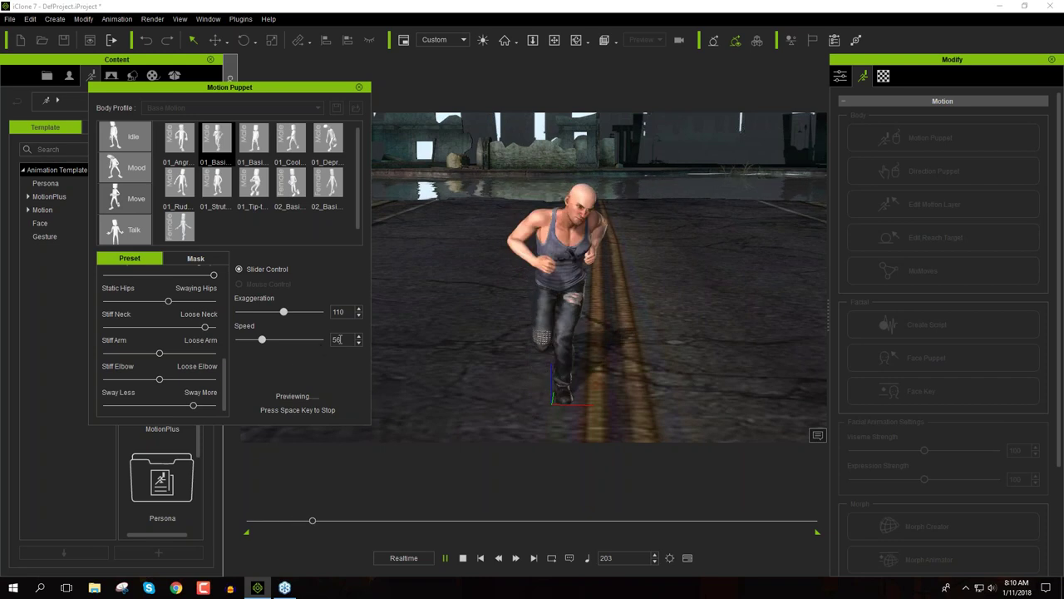
{"action": "double_click", "coordinate": [337, 339]}
{"action": "type", "text": "100"}
{"action": "key", "text": "Return"}
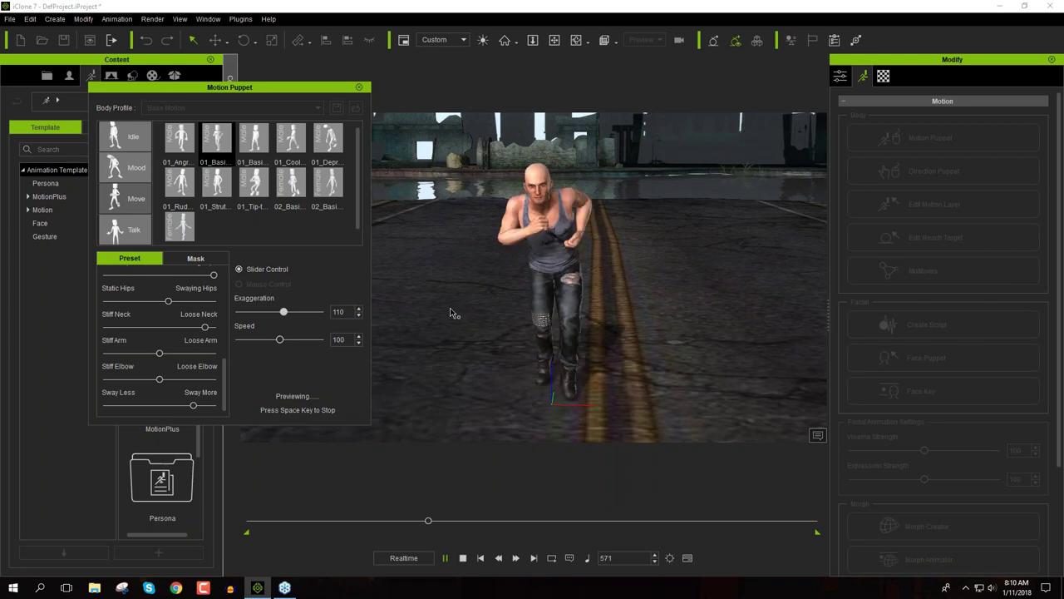
{"action": "right_click_drag", "start_coordinate": [467, 323], "coordinate": [658, 314]}
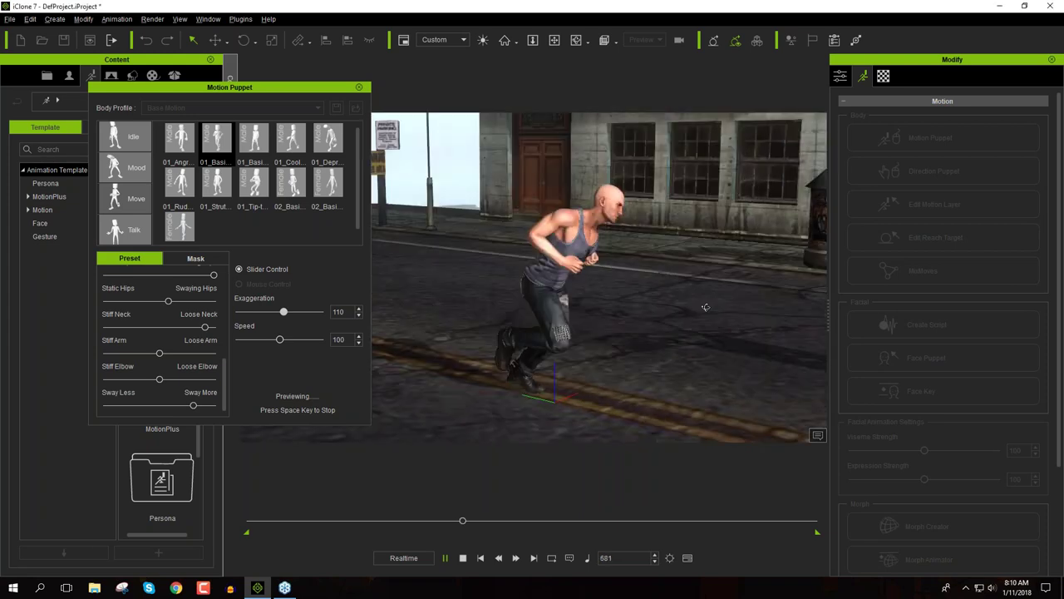
{"action": "key", "text": "space"}
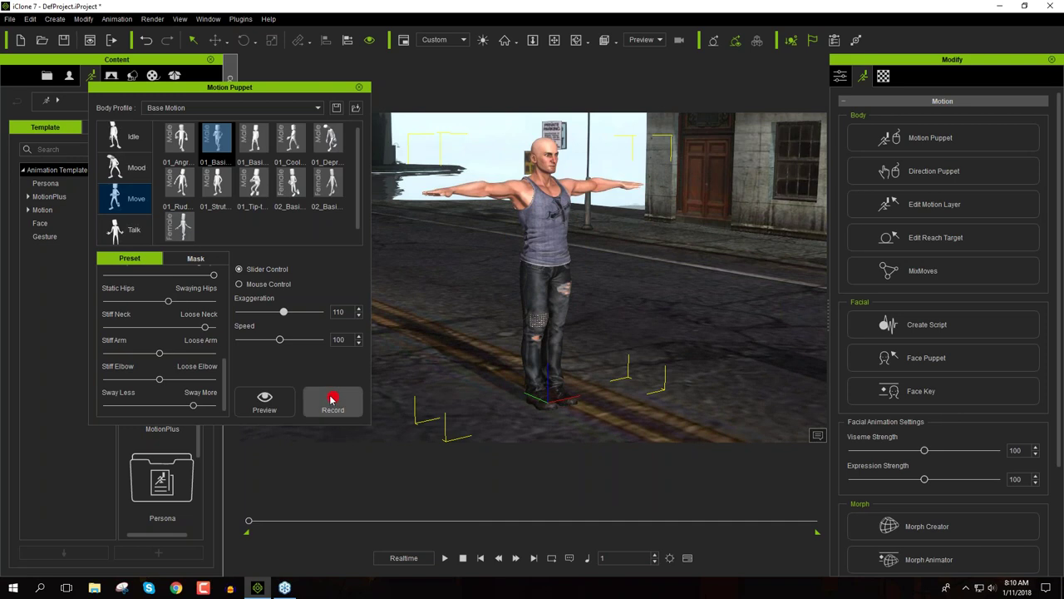
Record the running motion onto the character up to about frame 399 and close Motion Puppet
{"action": "left_click", "coordinate": [332, 401]}
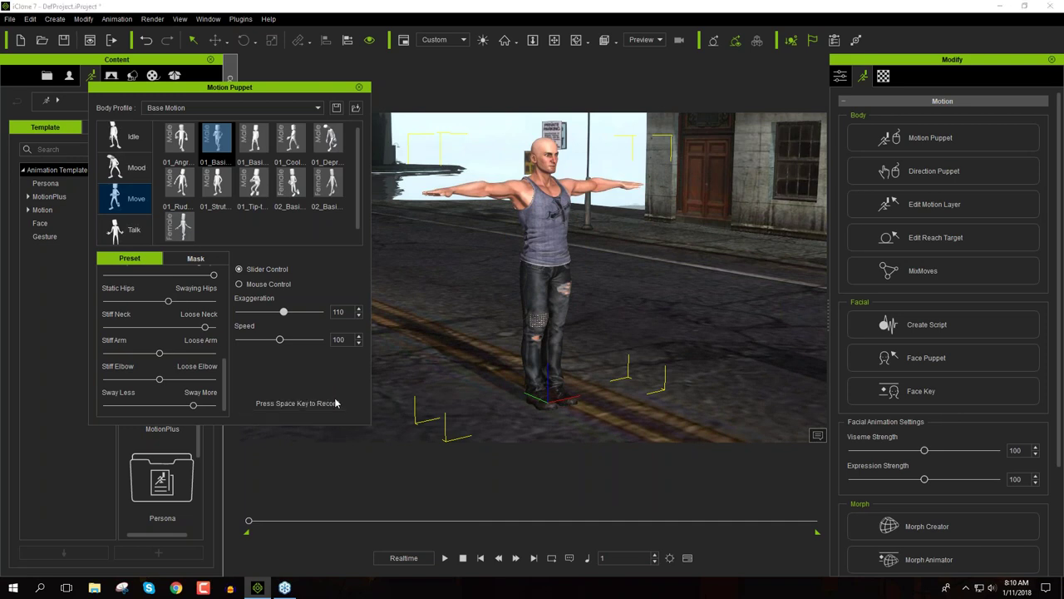
{"action": "key", "text": "space"}
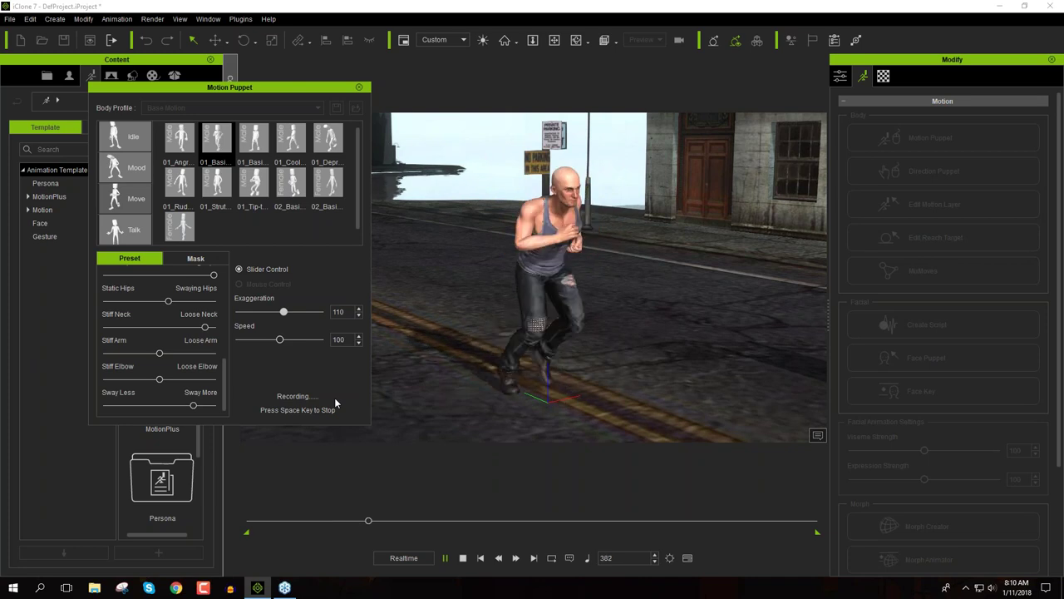
{"action": "key", "text": "space"}
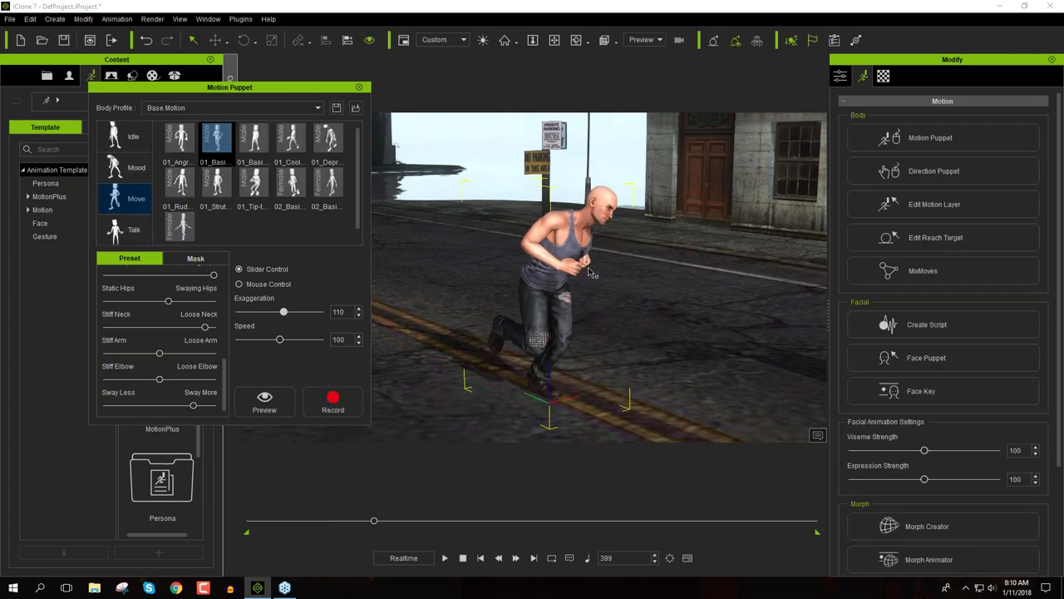
{"action": "left_click", "coordinate": [360, 87]}
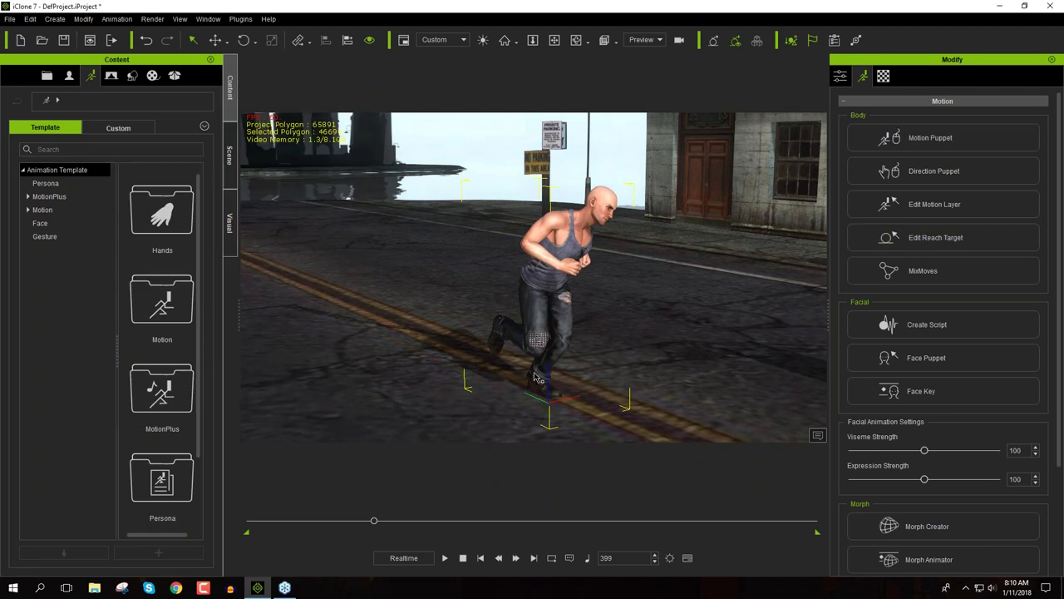
Open the timeline, enlarge it to show the character's tracks, and select the recorded puppet clip on the Motion track
{"action": "key", "text": "F3"}
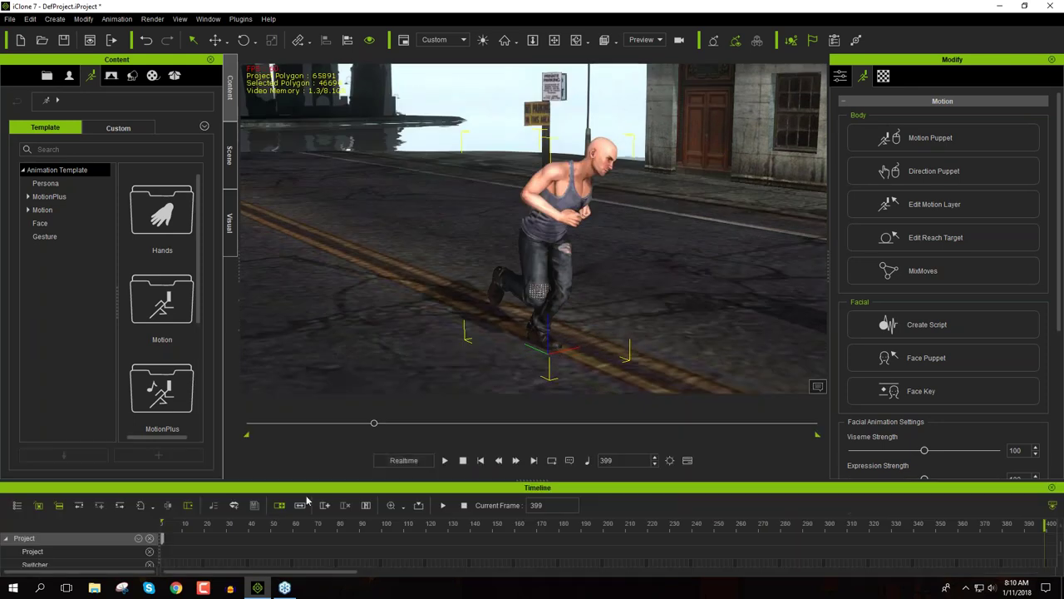
{"action": "left_click_drag", "start_coordinate": [541, 479], "coordinate": [541, 406]}
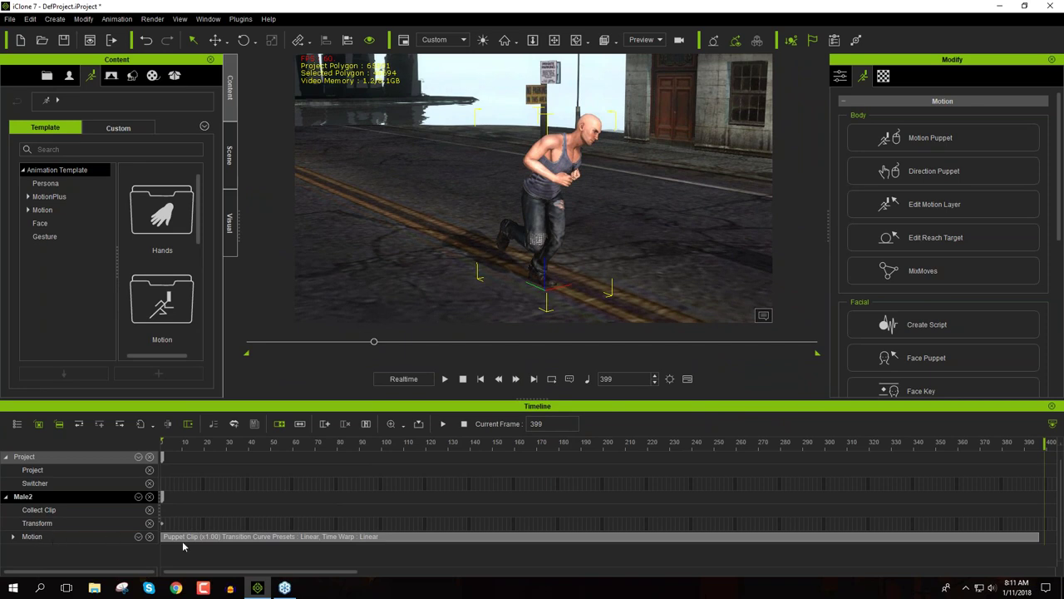
{"action": "left_click", "coordinate": [303, 538]}
Fit the whole puppet clip into the timeline's visible range and play the recorded run from frame 1
{"action": "scroll", "coordinate": [318, 538], "scroll_direction": "down", "scroll_amount": 3}
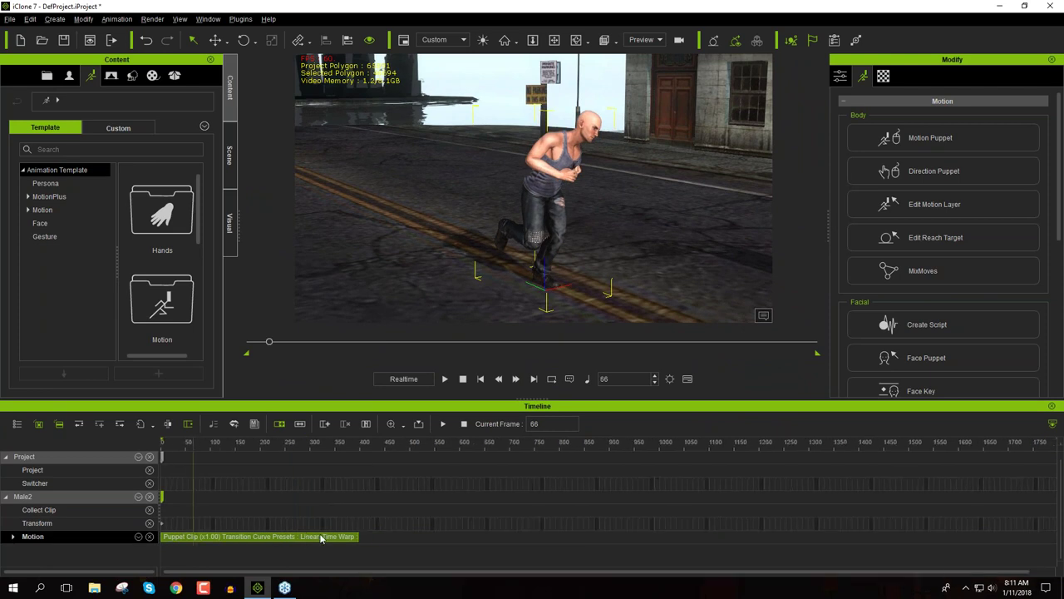
{"action": "scroll", "coordinate": [322, 538], "scroll_direction": "up", "scroll_amount": 2}
{"action": "scroll", "coordinate": [321, 538], "scroll_direction": "down", "scroll_amount": 2}
{"action": "scroll", "coordinate": [321, 538], "scroll_direction": "up", "scroll_amount": 1}
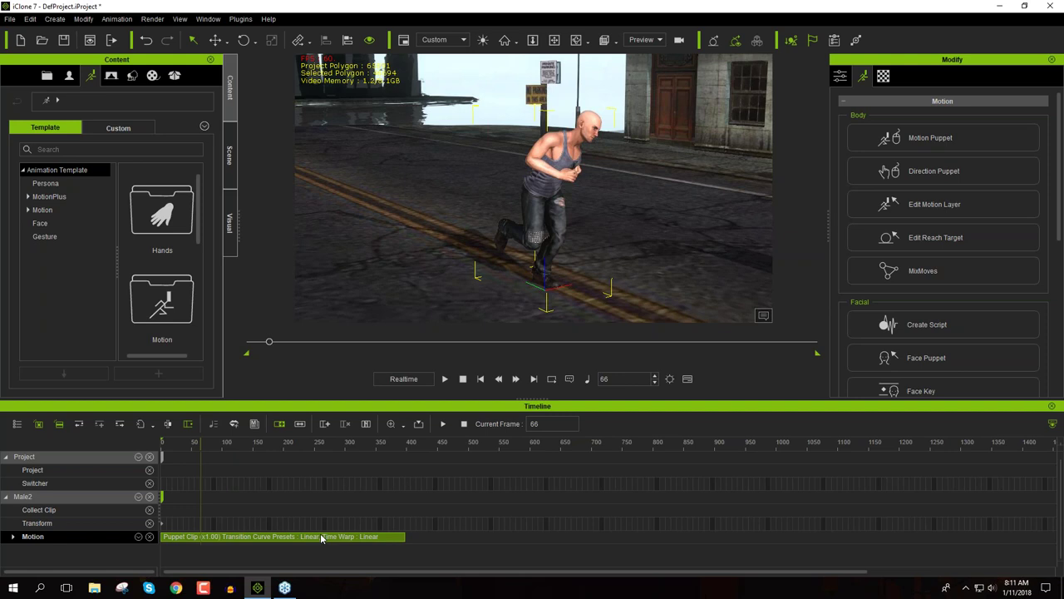
{"action": "scroll", "coordinate": [348, 520], "scroll_direction": "up", "scroll_amount": 2}
{"action": "scroll", "coordinate": [346, 516], "scroll_direction": "down", "scroll_amount": 1}
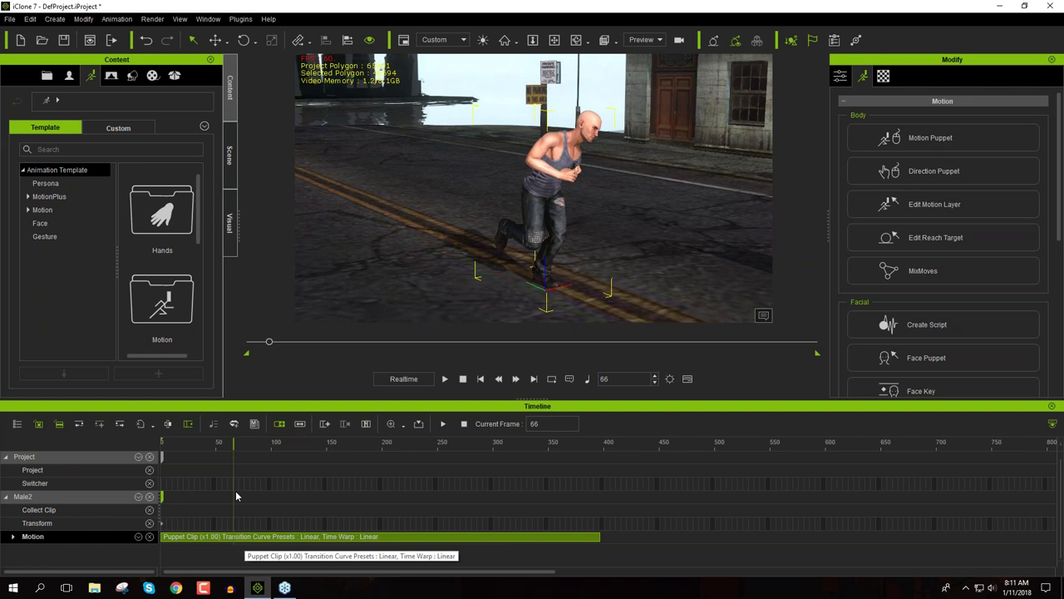
{"action": "left_click_drag", "start_coordinate": [236, 447], "coordinate": [161, 450]}
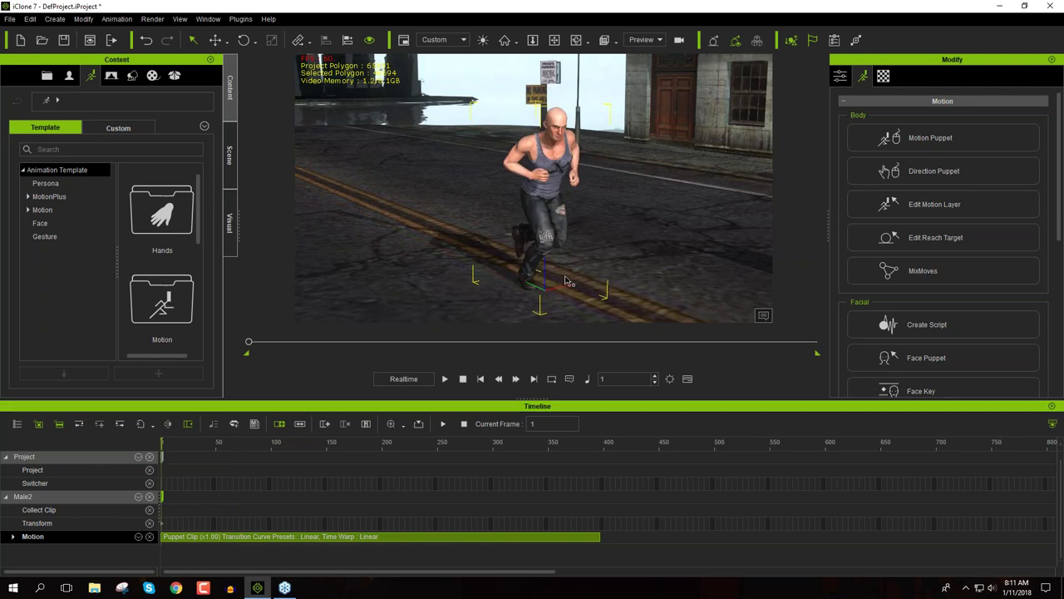
{"action": "key", "text": "space"}
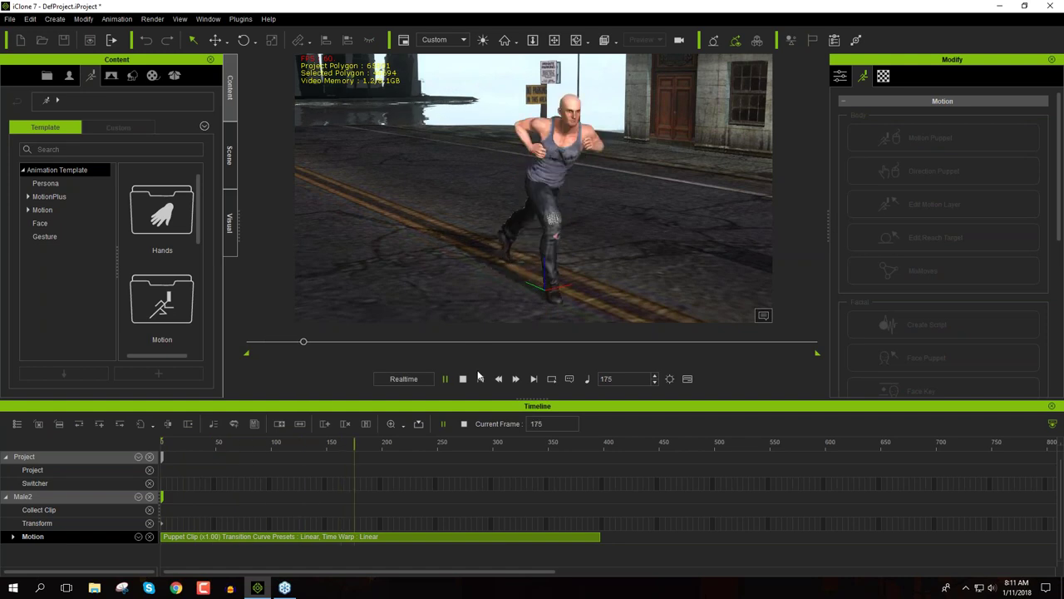
Set the current frame to 250 and inspect the character's pose from the side, front, face and top
{"action": "left_click", "coordinate": [439, 444]}
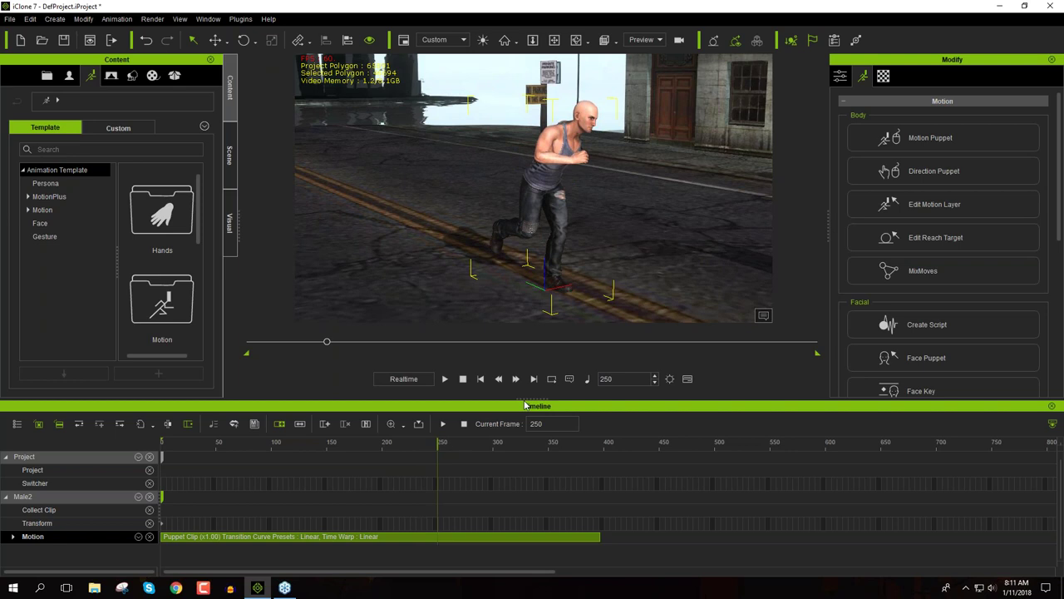
{"action": "key", "text": "t"}
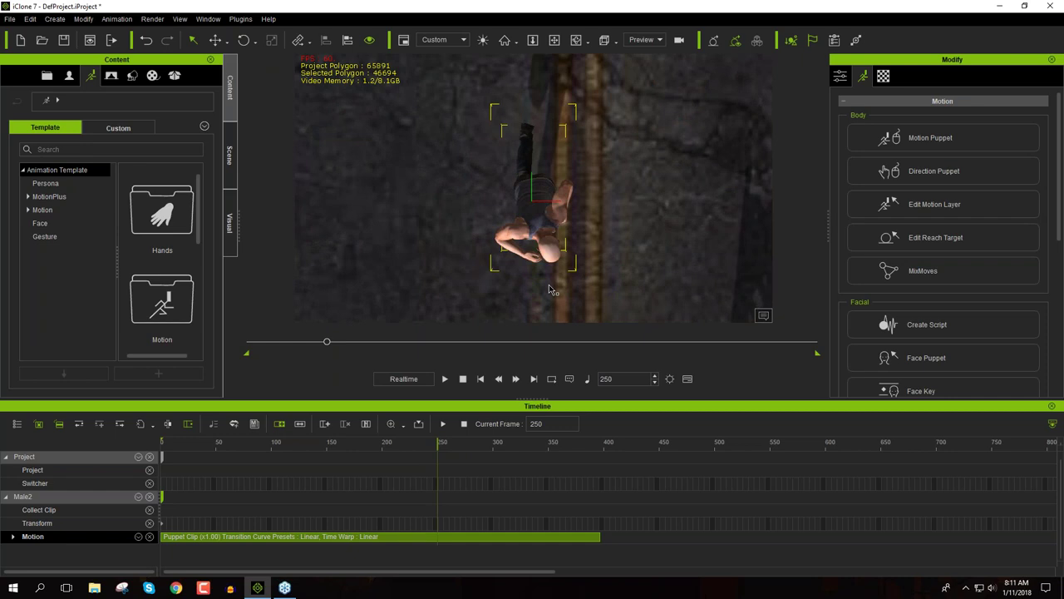
{"action": "key", "text": "f"}
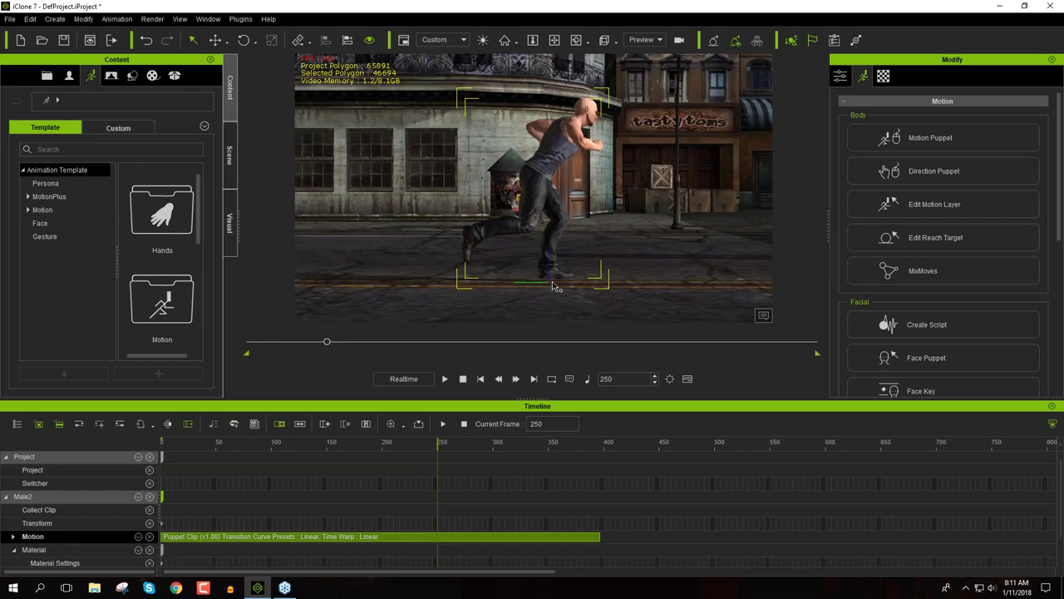
{"action": "key", "text": "b"}
{"action": "key", "text": "f"}
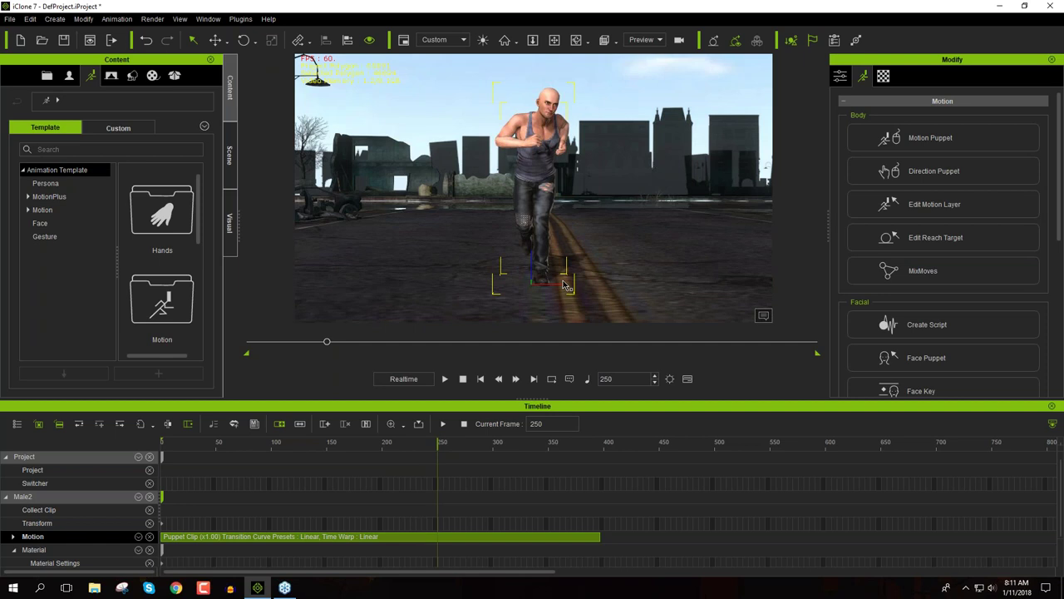
{"action": "key", "text": "t"}
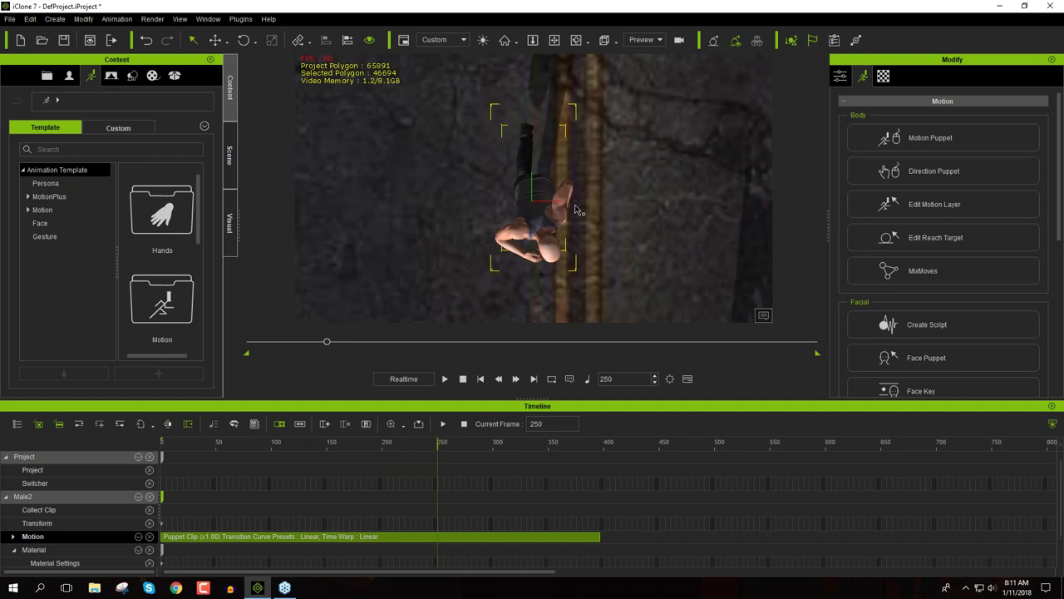
{"action": "key", "text": "f"}
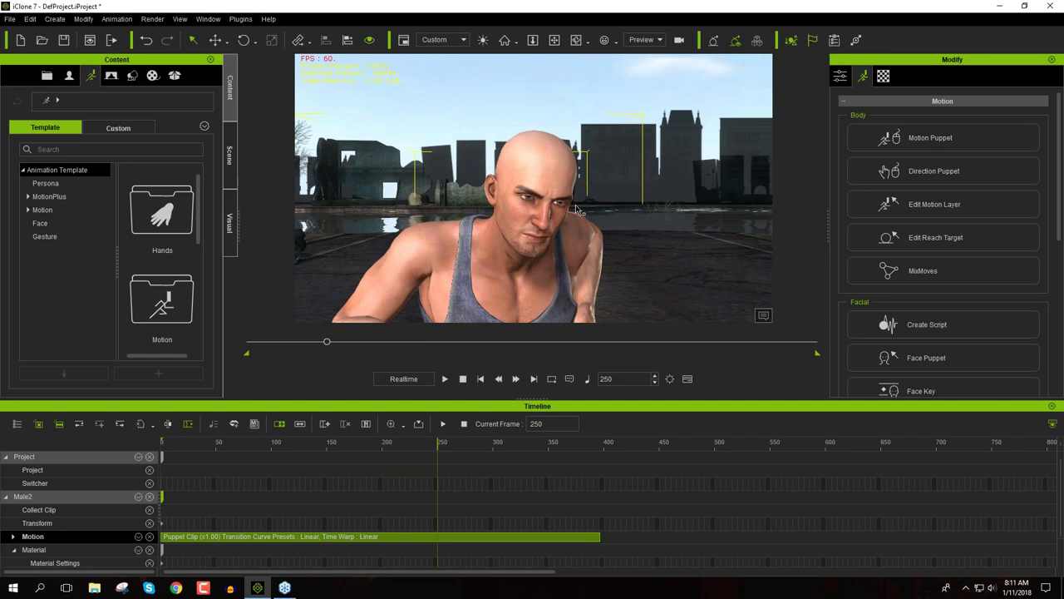
{"action": "key", "text": "t"}
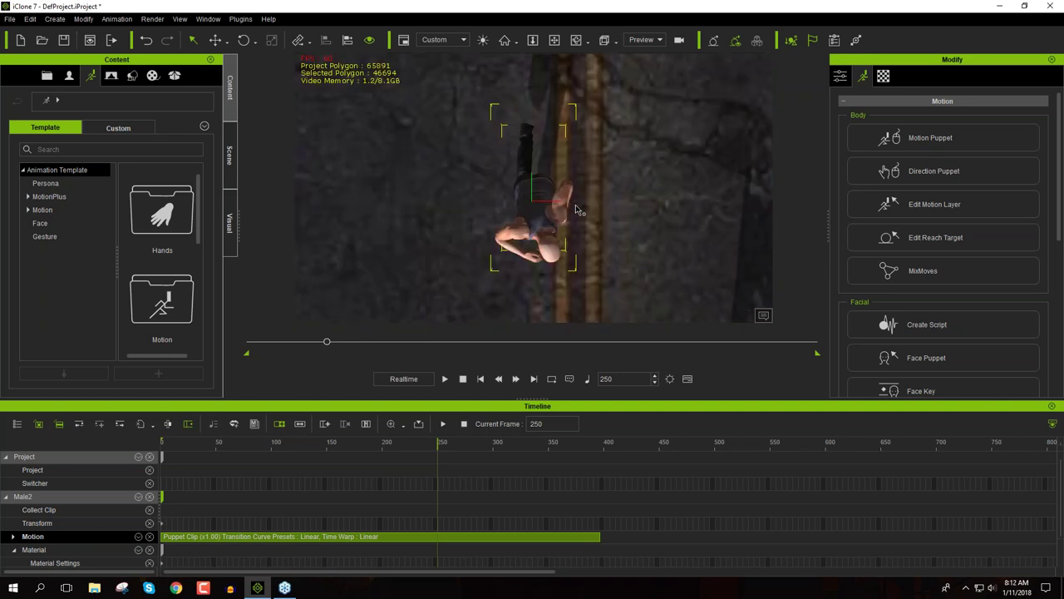
Key the character's position at frame 250 by moving him straight forward down the road along the yellow centre lines, seen from above
{"action": "scroll", "coordinate": [564, 177], "scroll_direction": "down", "scroll_amount": 1}
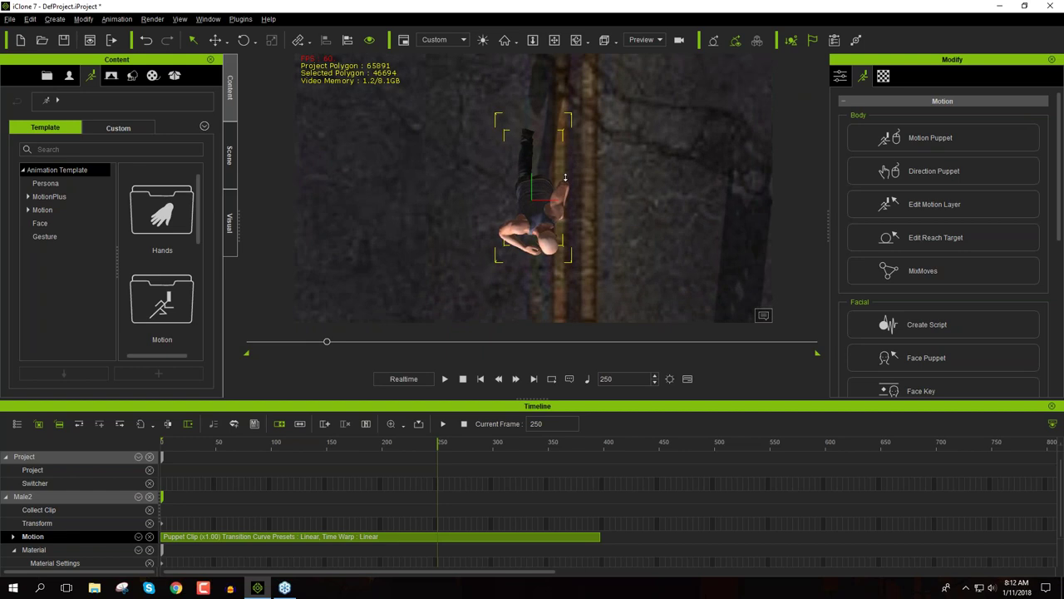
{"action": "scroll", "coordinate": [564, 177], "scroll_direction": "down", "scroll_amount": 4}
{"action": "middle_click_drag", "start_coordinate": [589, 149], "coordinate": [589, 66]}
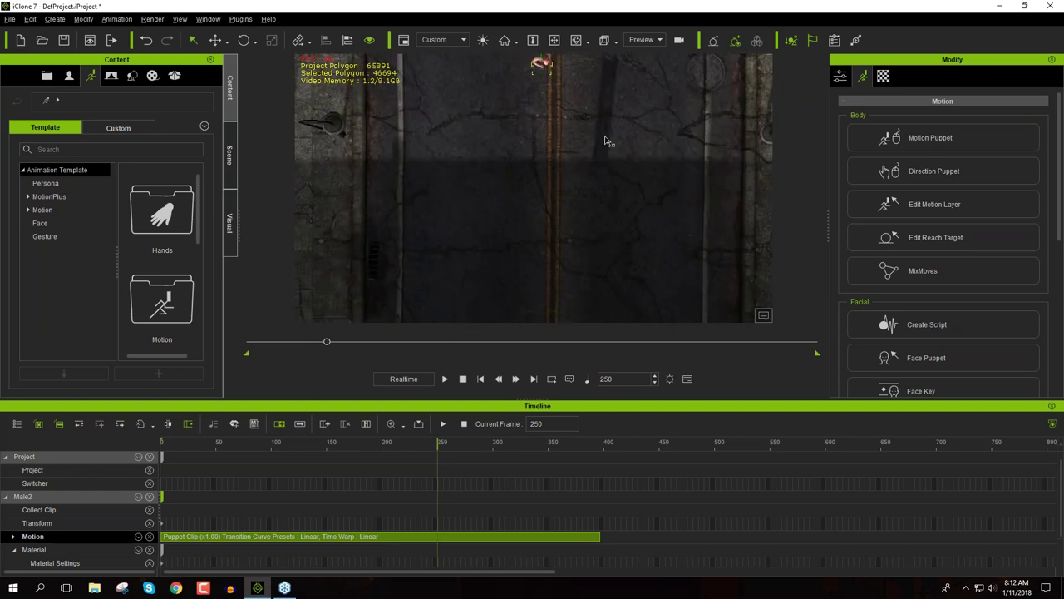
{"action": "middle_click_drag", "start_coordinate": [594, 274], "coordinate": [603, 181]}
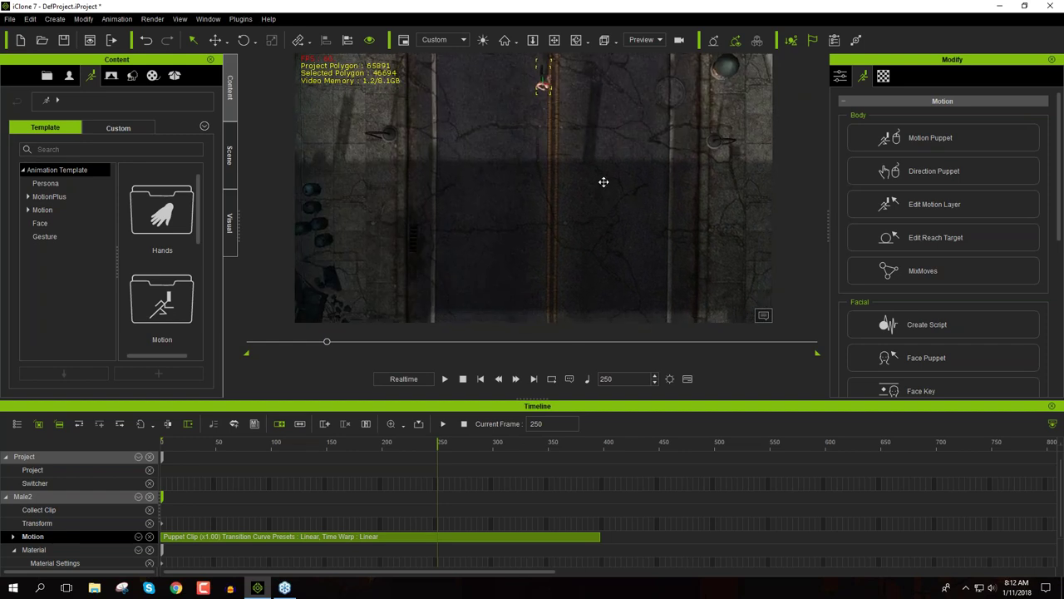
{"action": "middle_click_drag", "start_coordinate": [634, 157], "coordinate": [622, 224]}
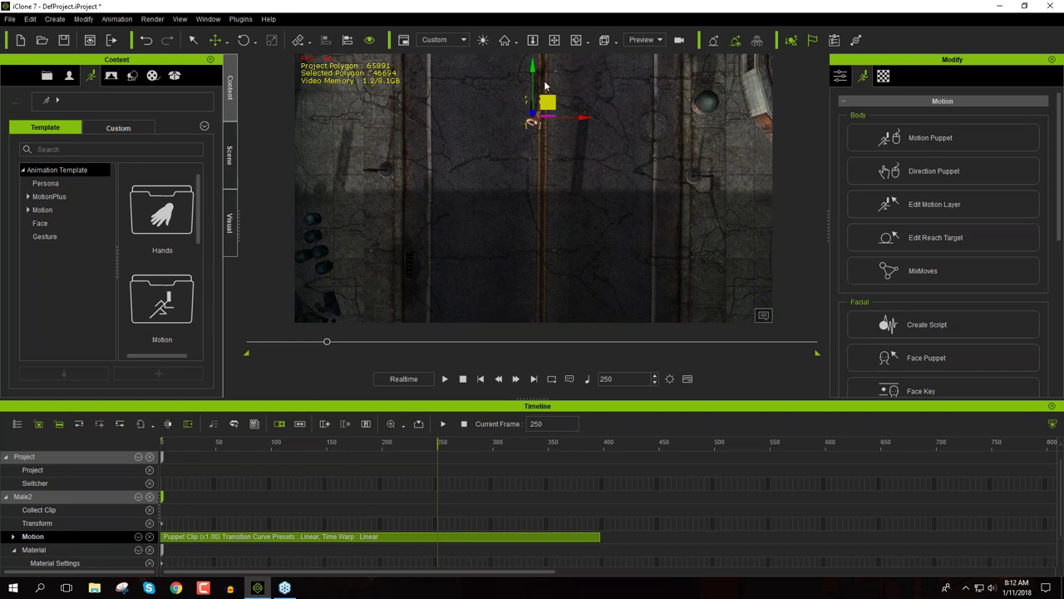
{"action": "left_click_drag", "start_coordinate": [533, 84], "coordinate": [518, 256]}
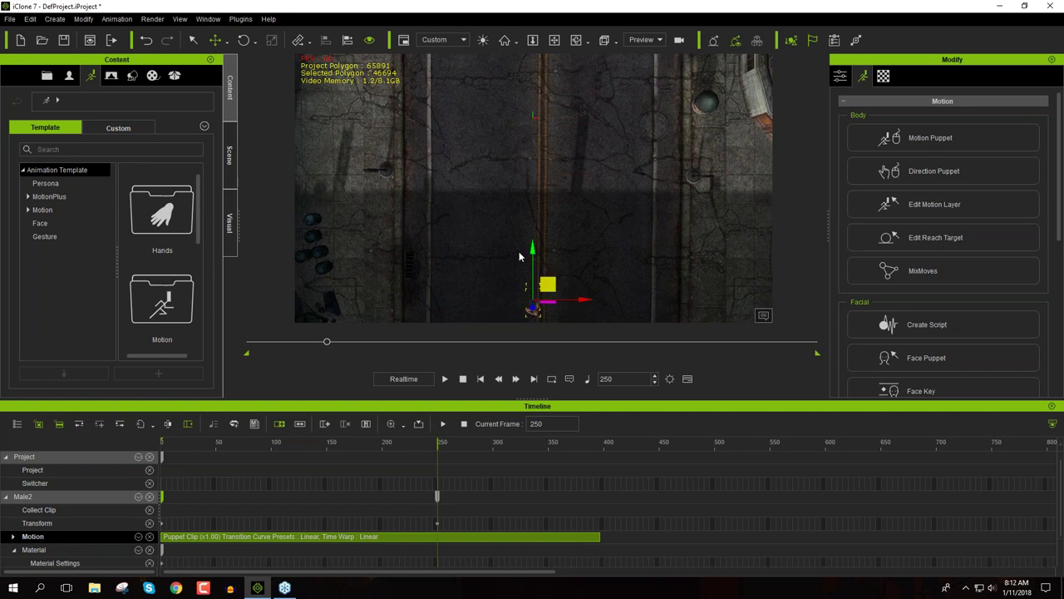
Play the character's run down the street from frame 1 in a side view, and return to the first frame
{"action": "left_click_drag", "start_coordinate": [255, 442], "coordinate": [161, 456]}
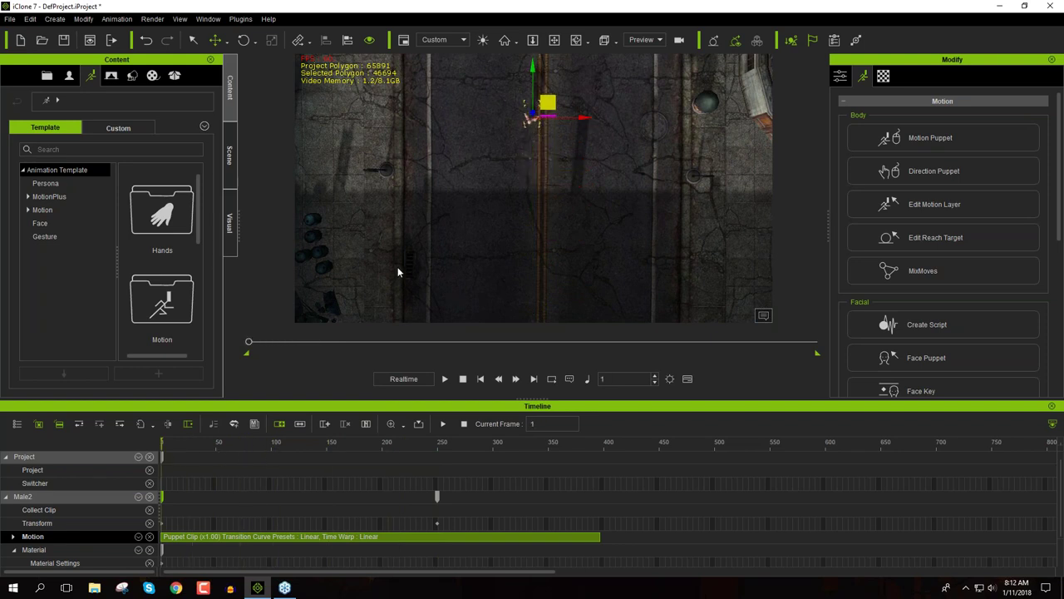
{"action": "key", "text": "Home"}
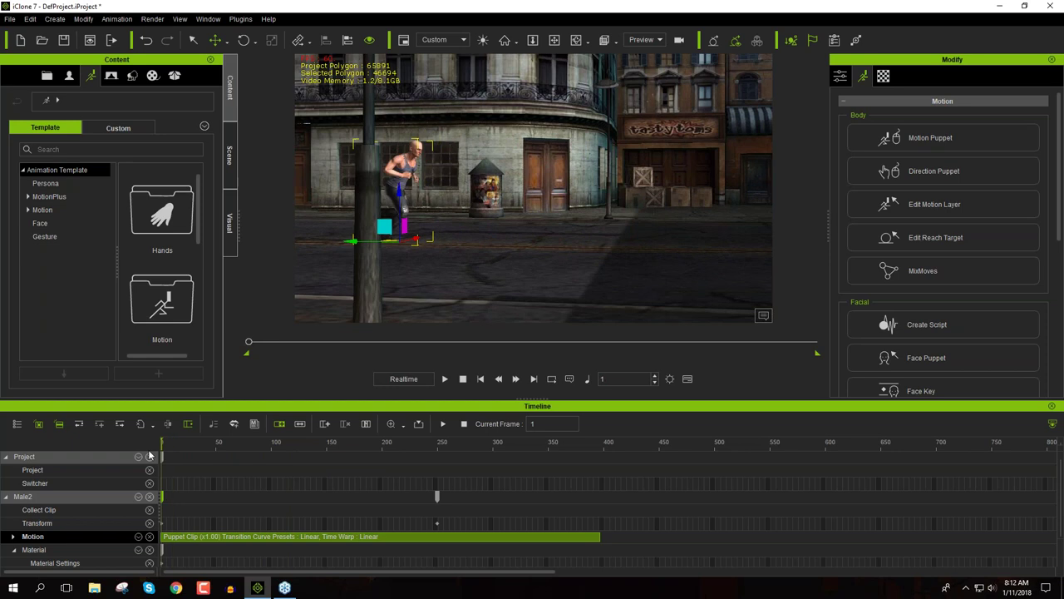
{"action": "key", "text": "space"}
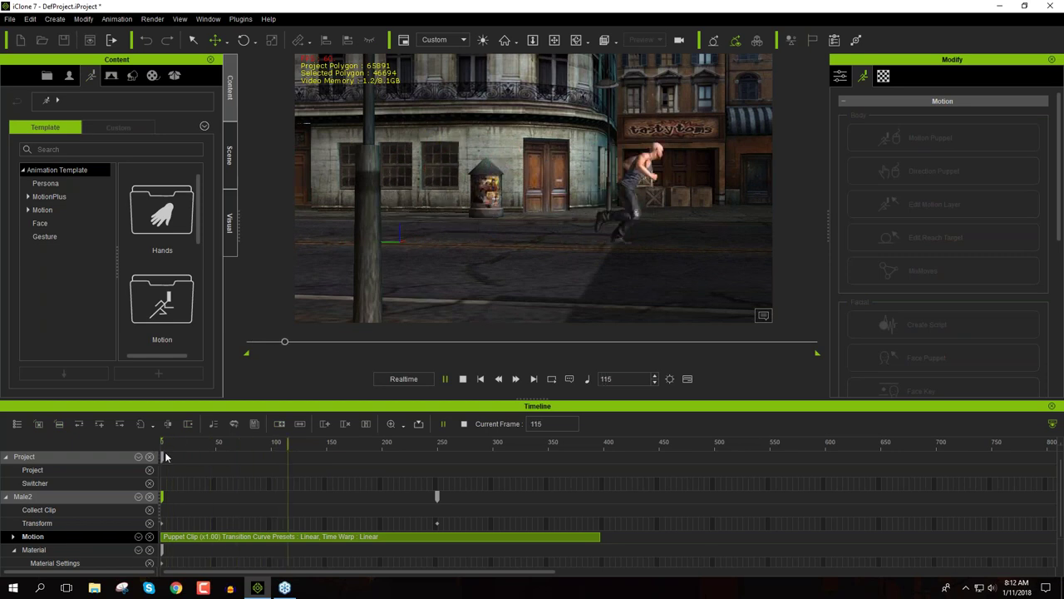
{"action": "key", "text": "space"}
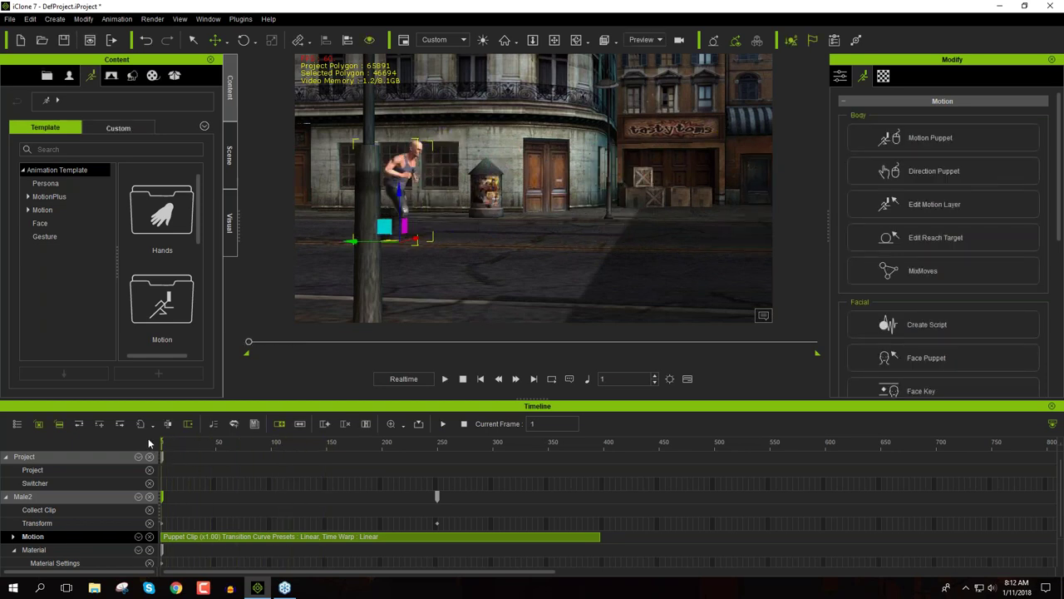
{"action": "right_click_drag", "start_coordinate": [468, 267], "coordinate": [527, 235]}
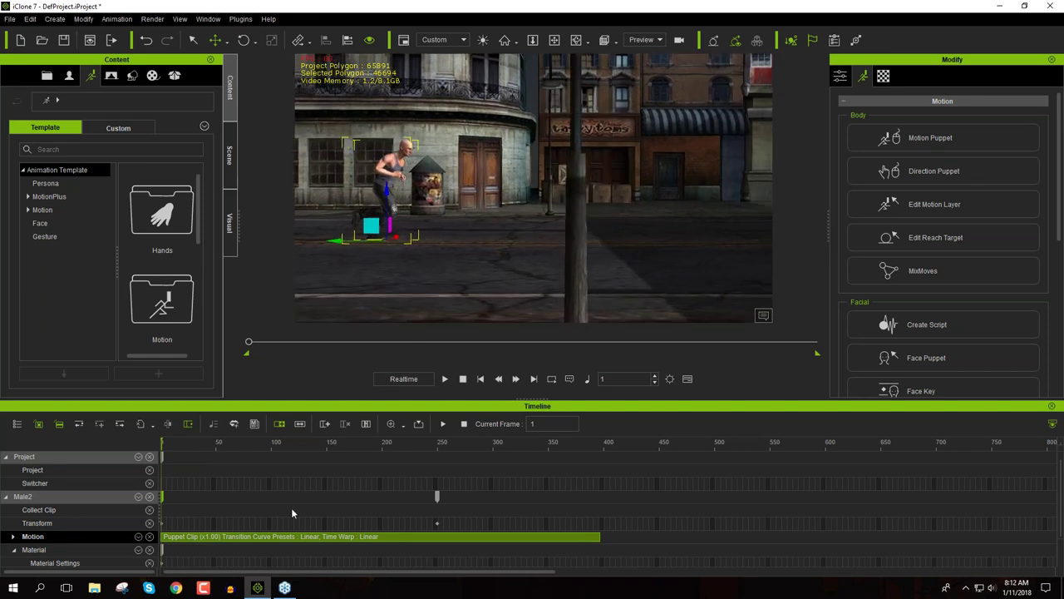
Apply the Linear transition curve preset to the character's transform key at frame 250
{"action": "left_click", "coordinate": [436, 522]}
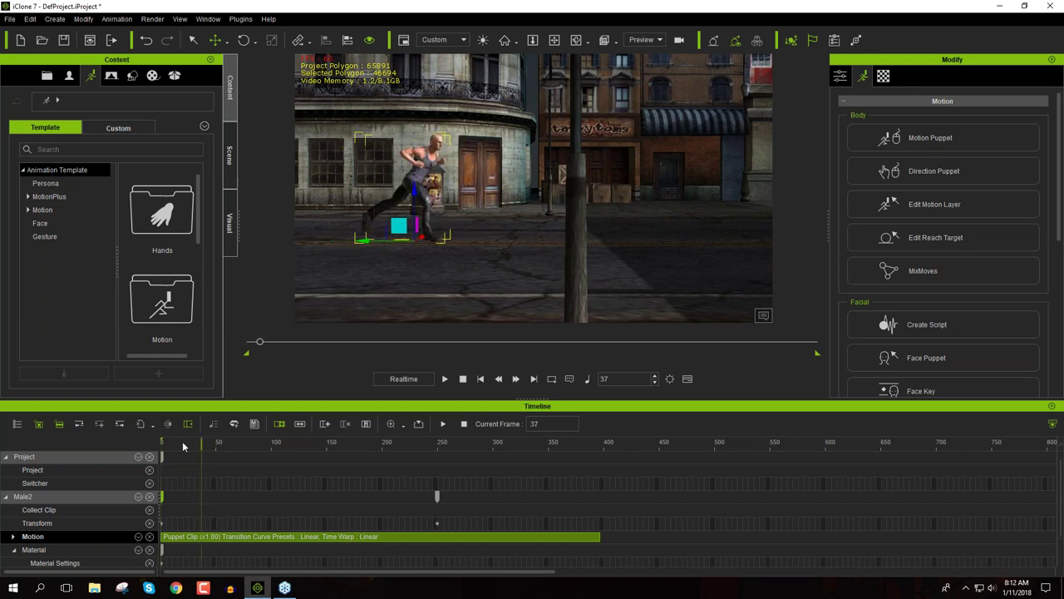
{"action": "mouse_move", "coordinate": [155, 449]}
{"action": "left_mouse_down"}
{"action": "mouse_move", "coordinate": [337, 446]}
{"action": "mouse_move", "coordinate": [158, 449]}
{"action": "left_mouse_up"}
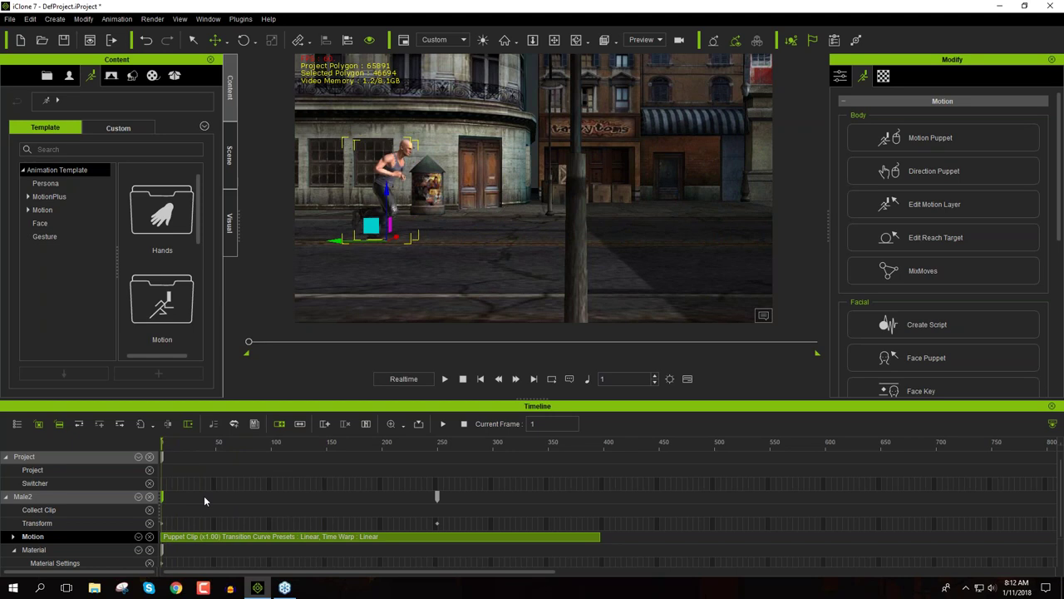
{"action": "left_click", "coordinate": [438, 526]}
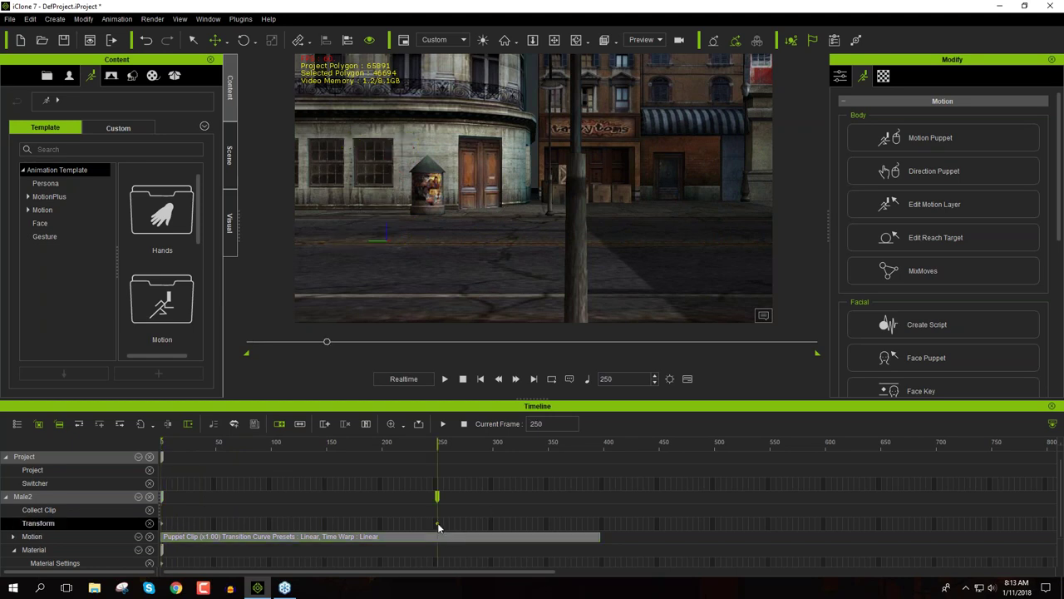
{"action": "right_click", "coordinate": [438, 527]}
{"action": "mouse_move", "coordinate": [491, 501]}
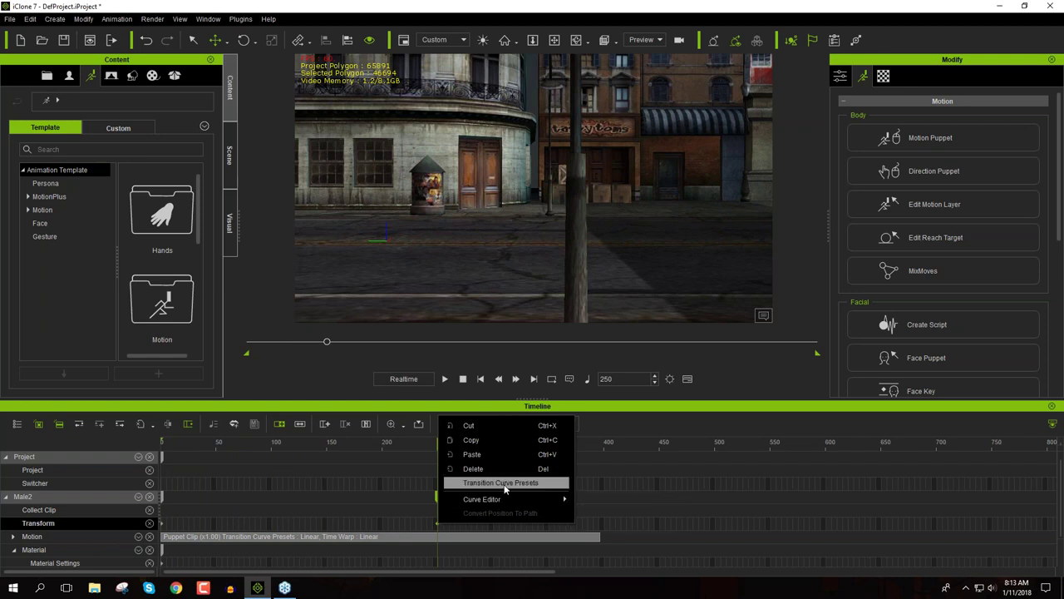
{"action": "left_click", "coordinate": [504, 483]}
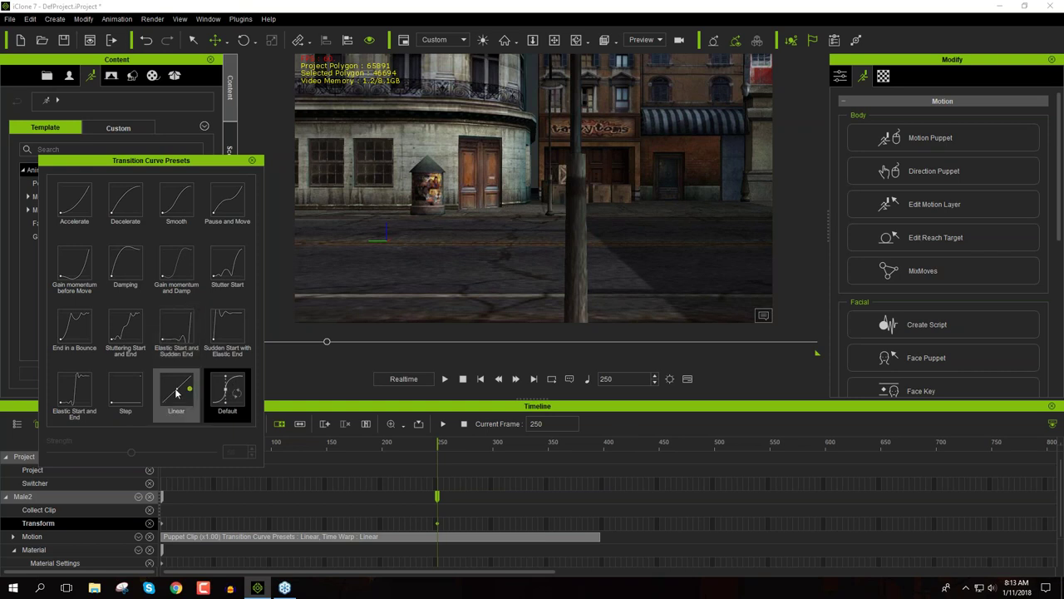
{"action": "key", "text": "space"}
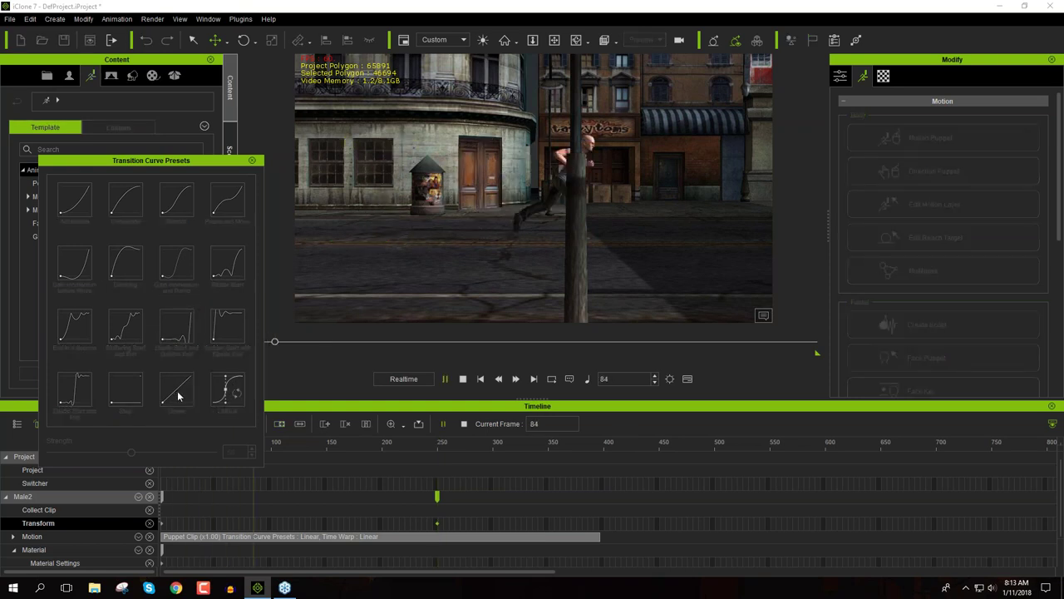
{"action": "key", "text": "space"}
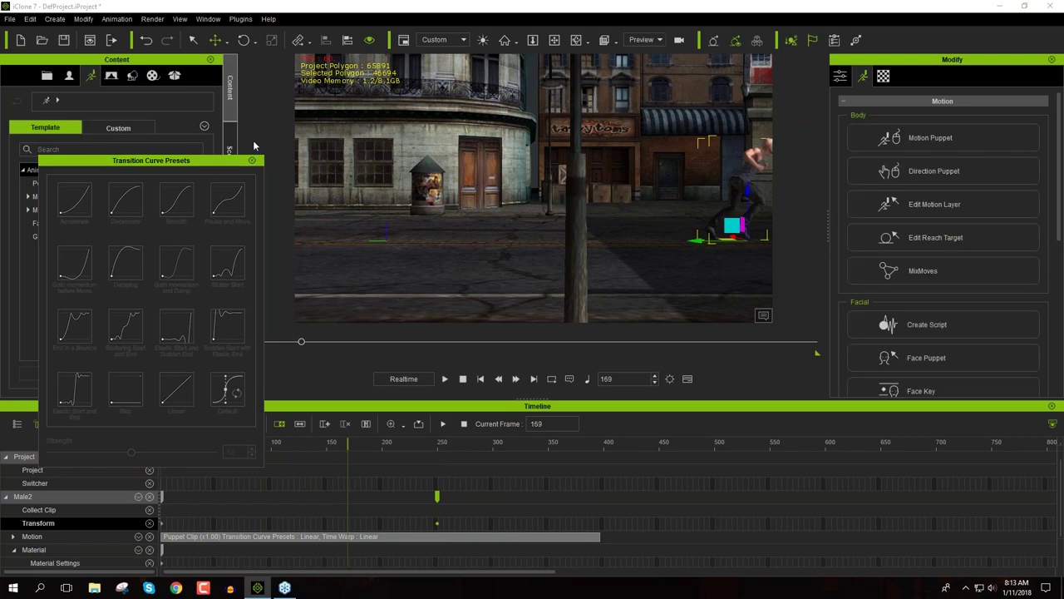
{"action": "left_click", "coordinate": [253, 162]}
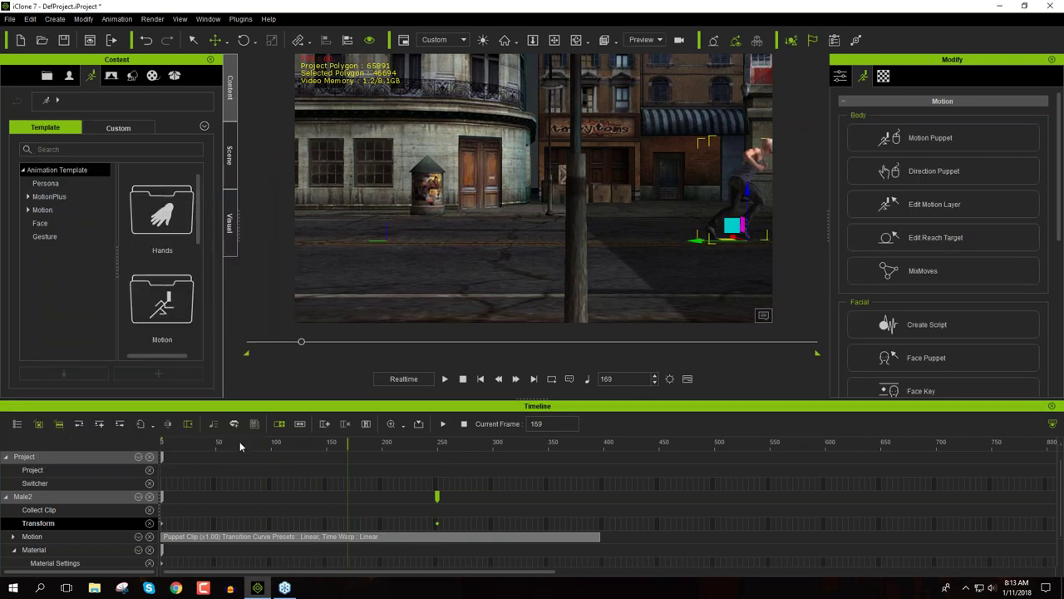
Play the character's run from the start to check its pace with the linear transition
{"action": "left_click_drag", "start_coordinate": [240, 441], "coordinate": [156, 448]}
{"action": "key", "text": "space"}
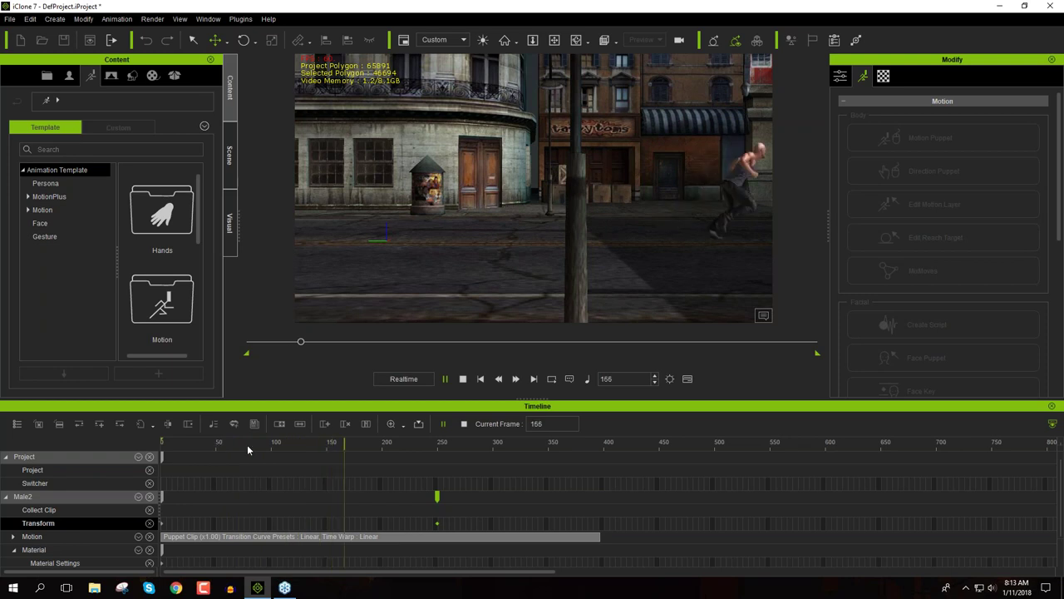
{"action": "key", "text": "space"}
{"action": "left_click_drag", "start_coordinate": [321, 445], "coordinate": [229, 445]}
Move the character farther forward along the road's yellow centre lines at the frame 250 key
{"action": "left_click", "coordinate": [438, 499]}
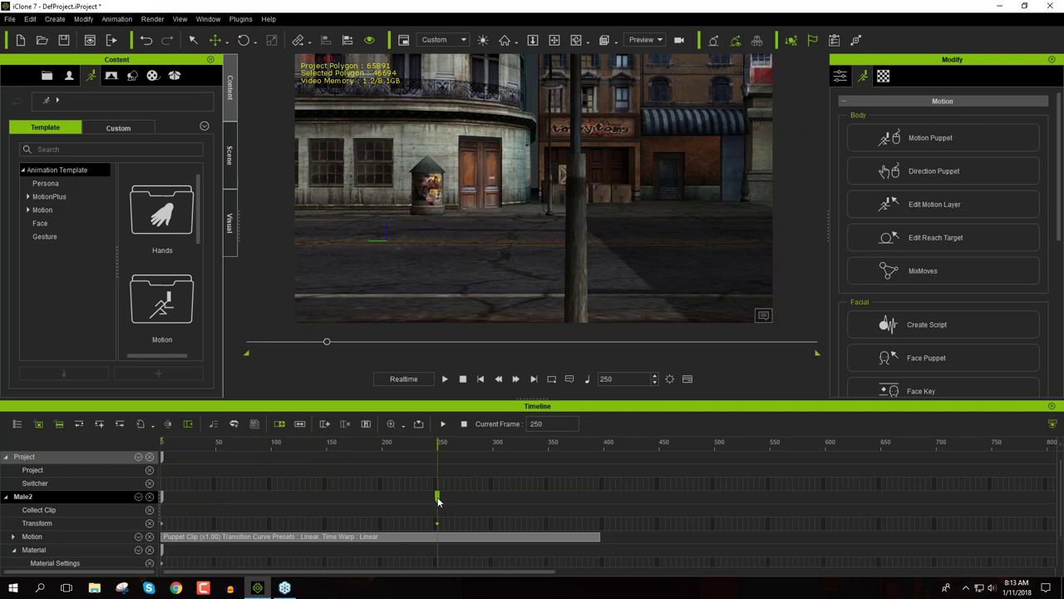
{"action": "key", "text": "z"}
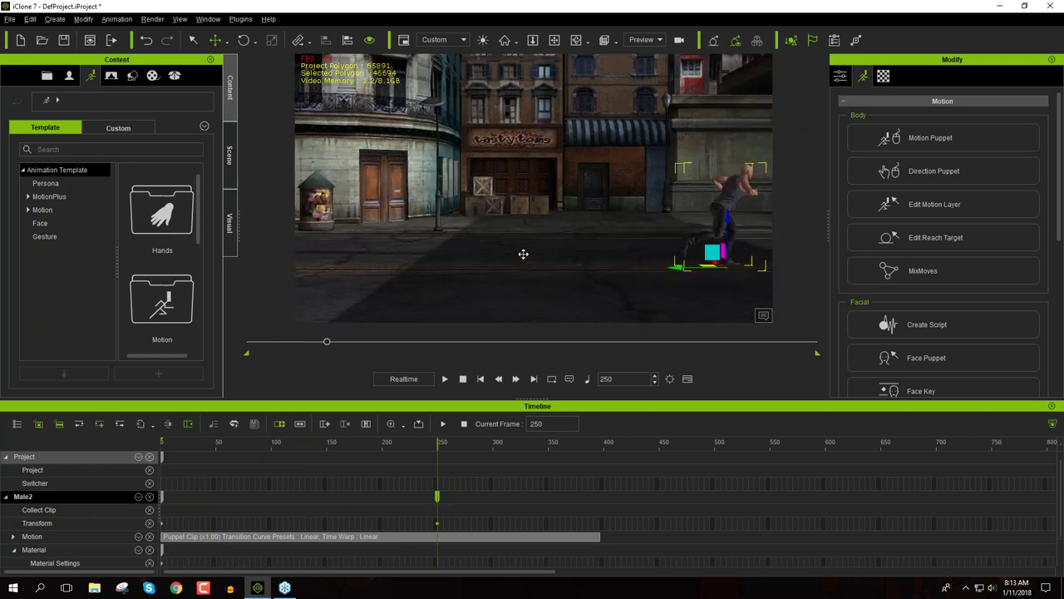
{"action": "left_click_drag", "start_coordinate": [547, 268], "coordinate": [653, 281]}
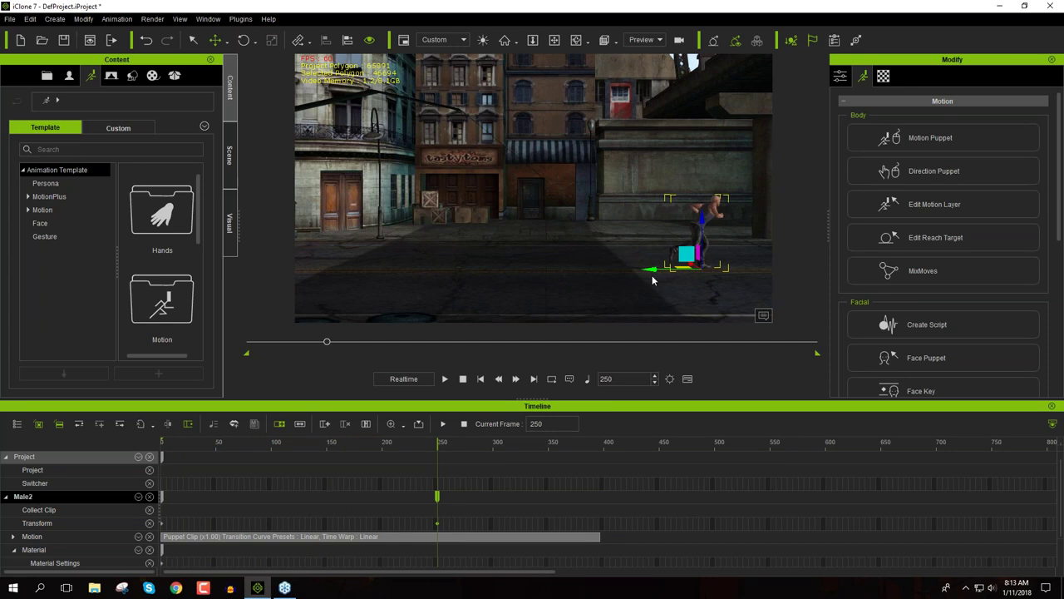
Play the lengthened run twice from the beginning in the side view
{"action": "left_click_drag", "start_coordinate": [197, 445], "coordinate": [150, 439]}
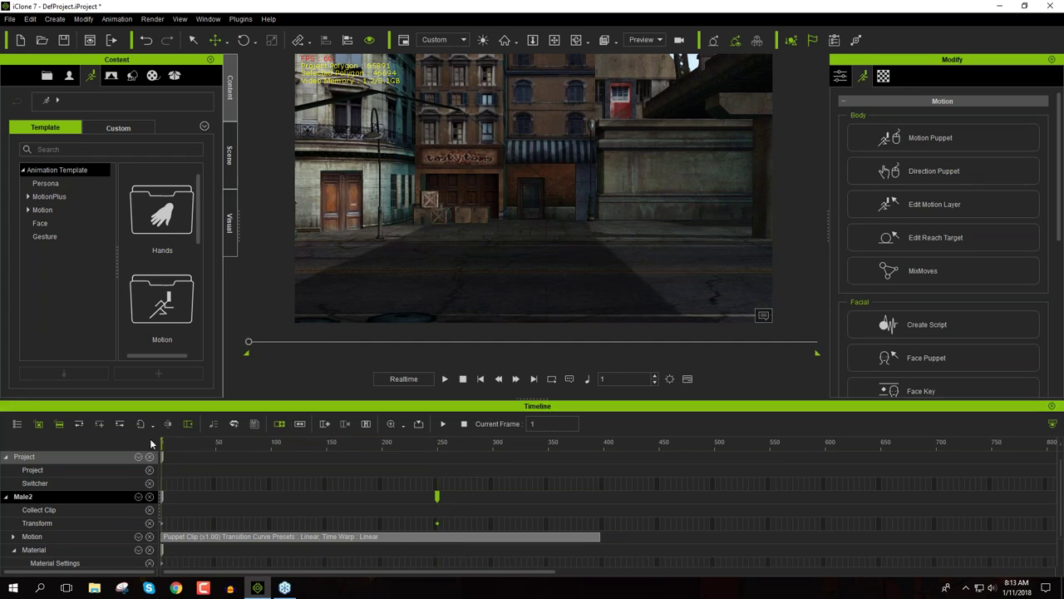
{"action": "key", "text": "space"}
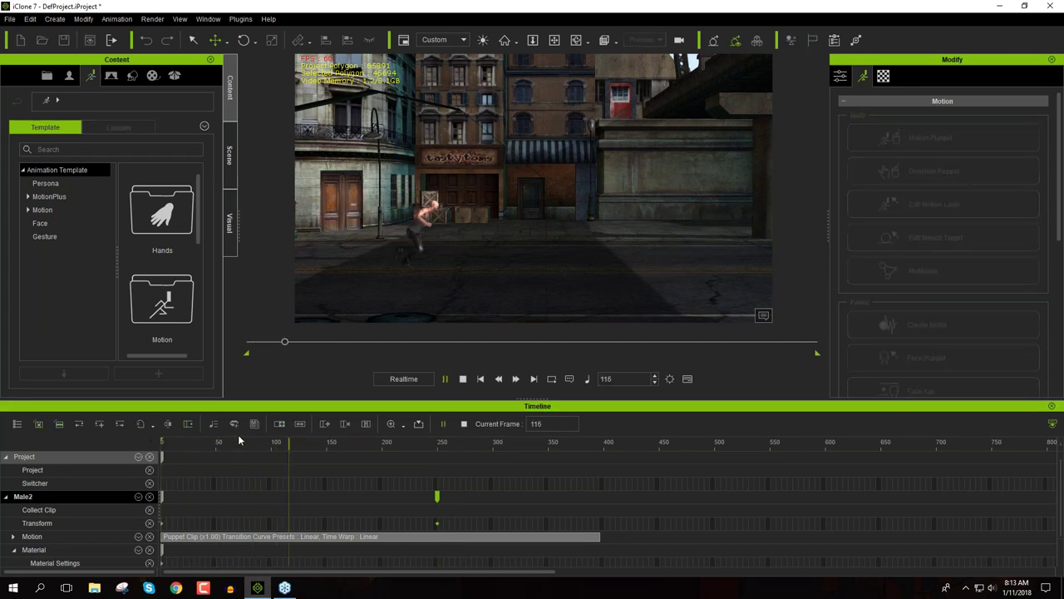
{"action": "key", "text": "space"}
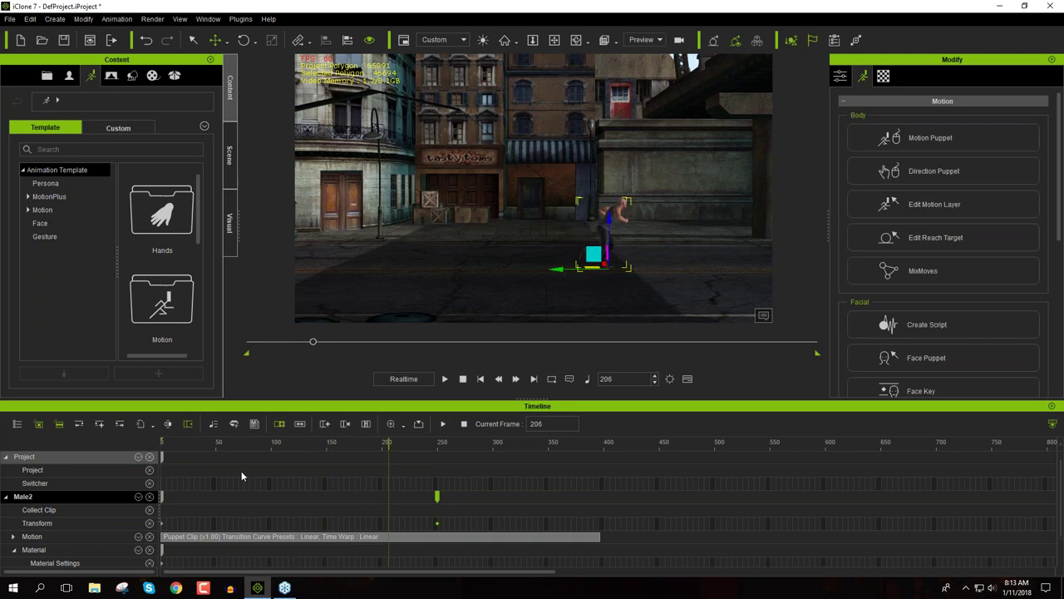
{"action": "left_click_drag", "start_coordinate": [241, 440], "coordinate": [171, 446]}
{"action": "key", "text": "space"}
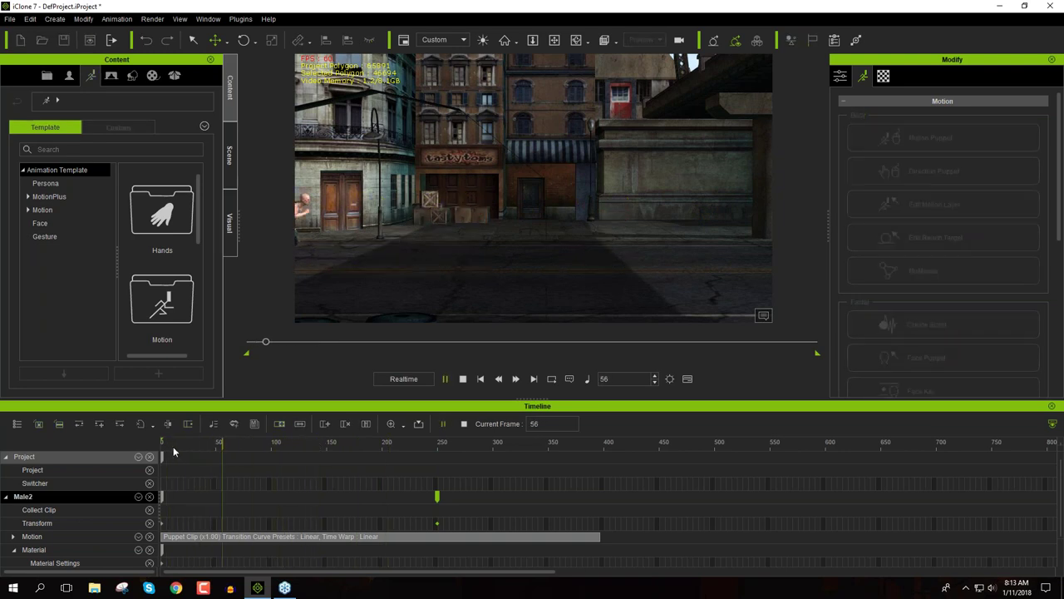
{"action": "key", "text": "space"}
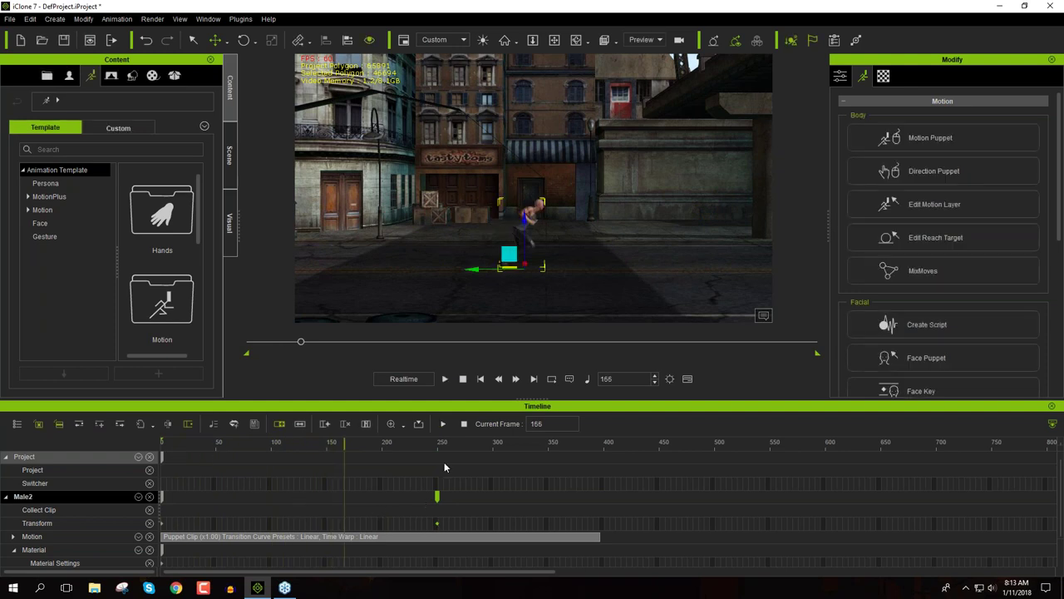
Break the character's puppet motion clip at the frame 250 key and delete the second piece
{"action": "left_click_drag", "start_coordinate": [458, 446], "coordinate": [437, 441]}
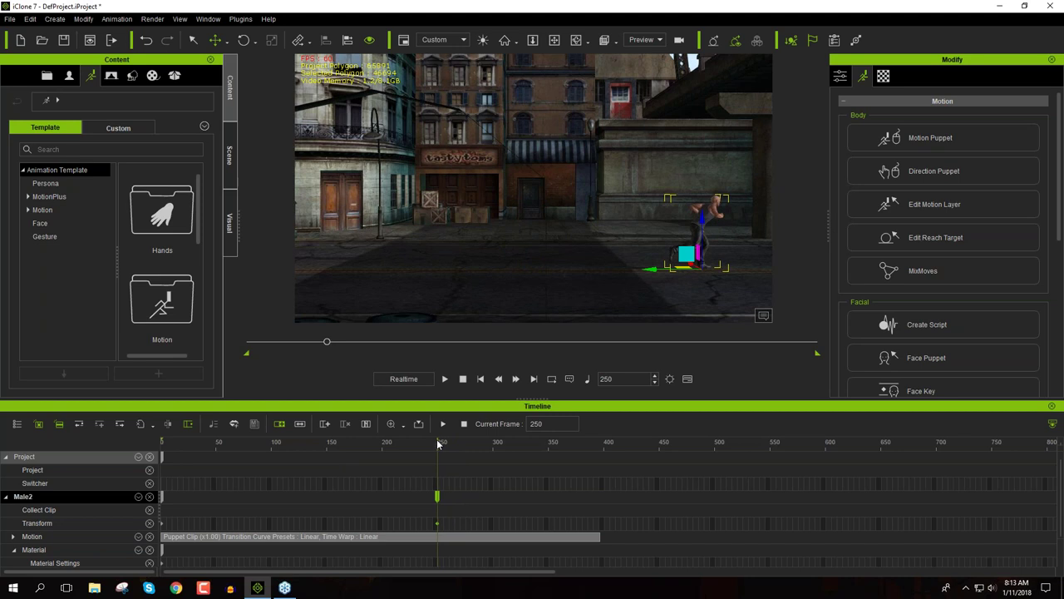
{"action": "left_click", "coordinate": [438, 537]}
{"action": "right_click", "coordinate": [438, 536]}
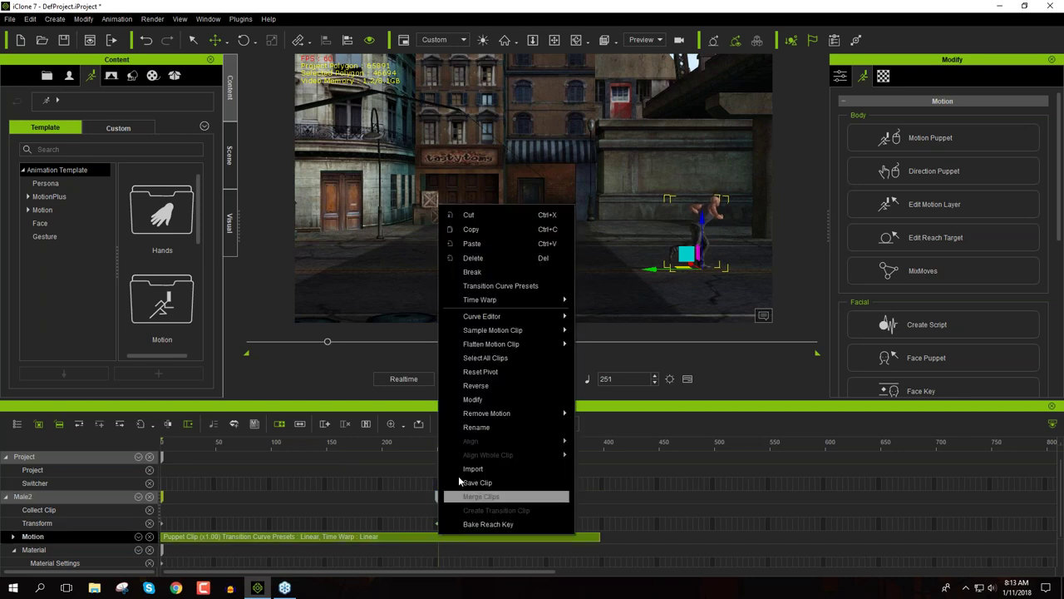
{"action": "left_click", "coordinate": [495, 273]}
{"action": "left_click", "coordinate": [509, 536]}
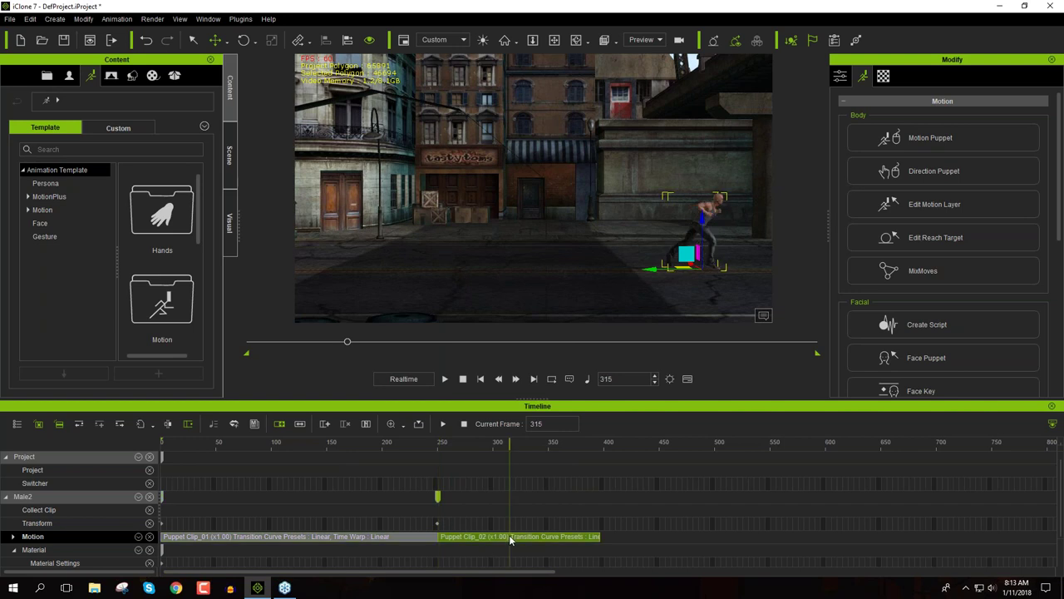
{"action": "key", "text": "Delete"}
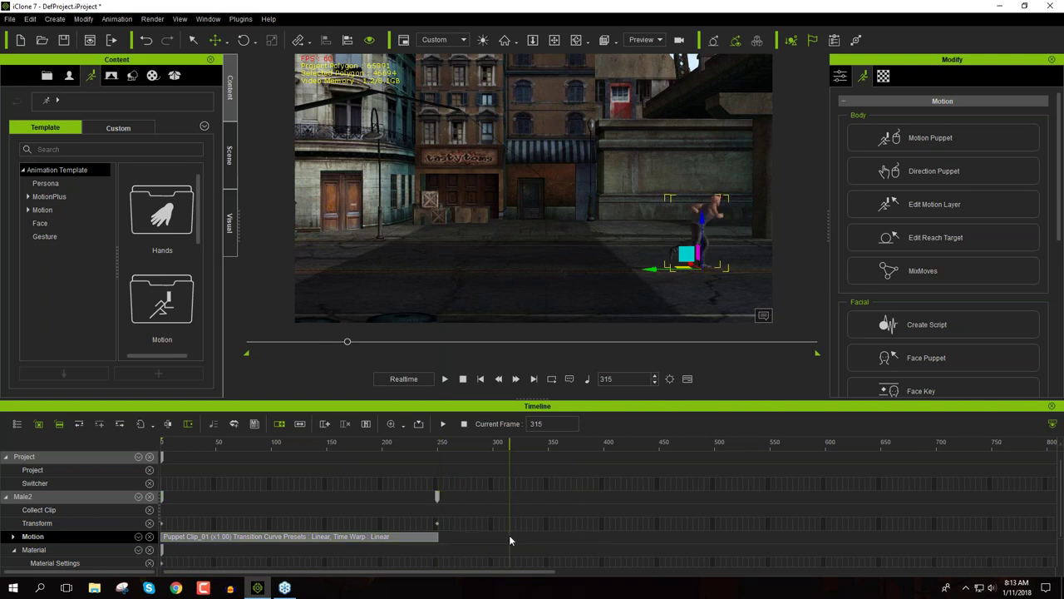
Play the trimmed run from the beginning with the side view framed on the character's starting point
{"action": "mouse_move", "coordinate": [436, 445]}
{"action": "left_mouse_down"}
{"action": "mouse_move", "coordinate": [408, 443]}
{"action": "mouse_move", "coordinate": [463, 452]}
{"action": "mouse_move", "coordinate": [431, 453]}
{"action": "left_mouse_up"}
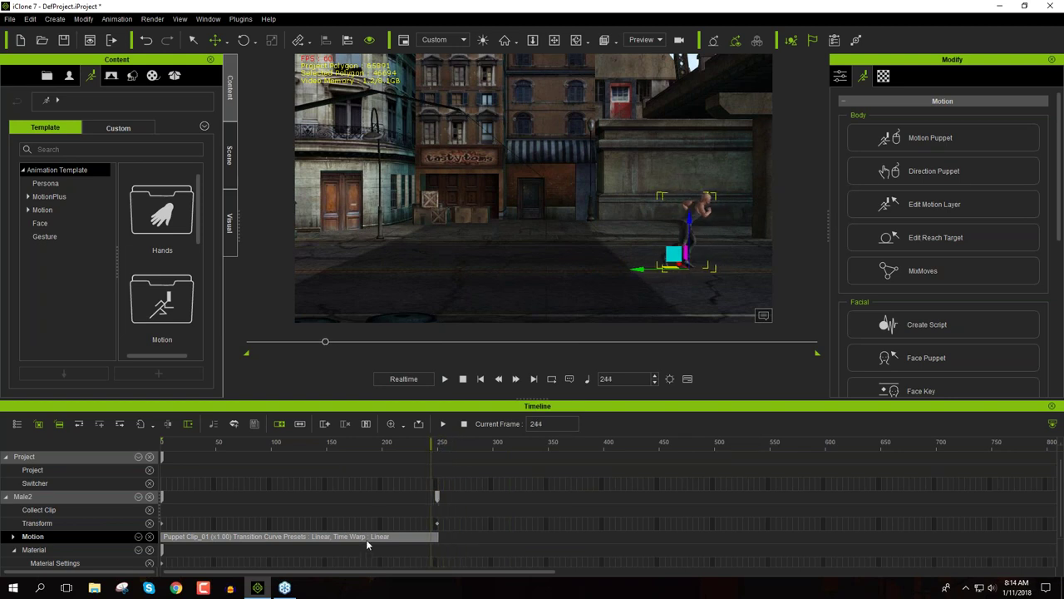
{"action": "left_click_drag", "start_coordinate": [216, 452], "coordinate": [149, 440]}
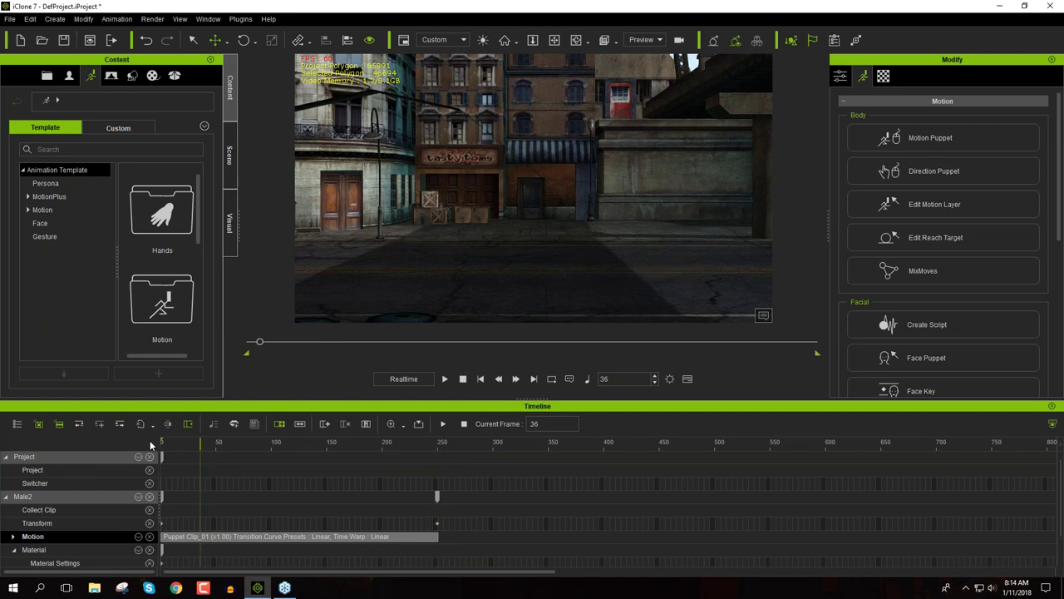
{"action": "right_click_drag", "start_coordinate": [400, 258], "coordinate": [539, 249]}
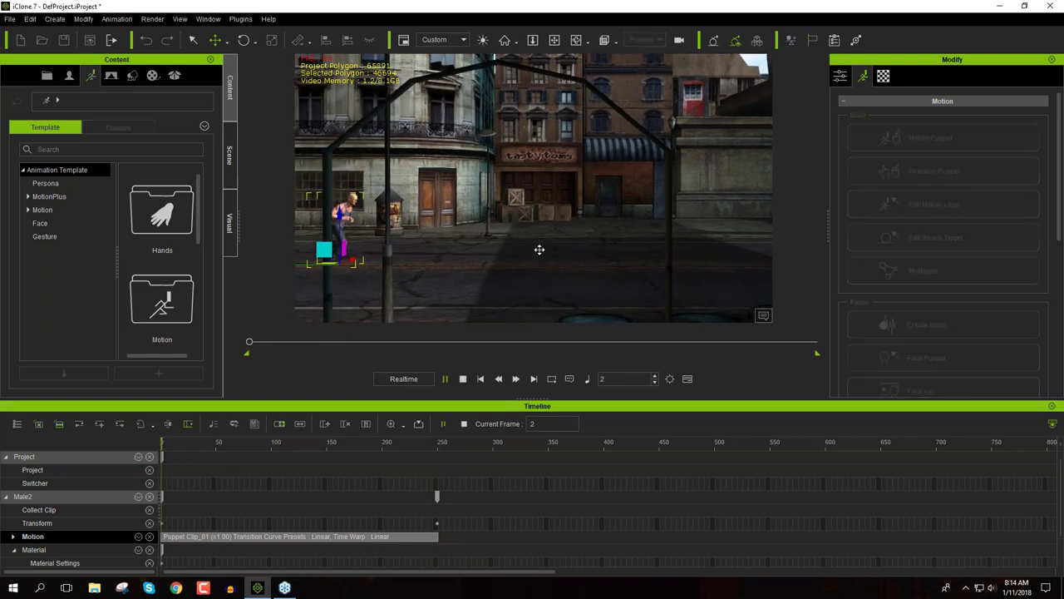
{"action": "key", "text": "space"}
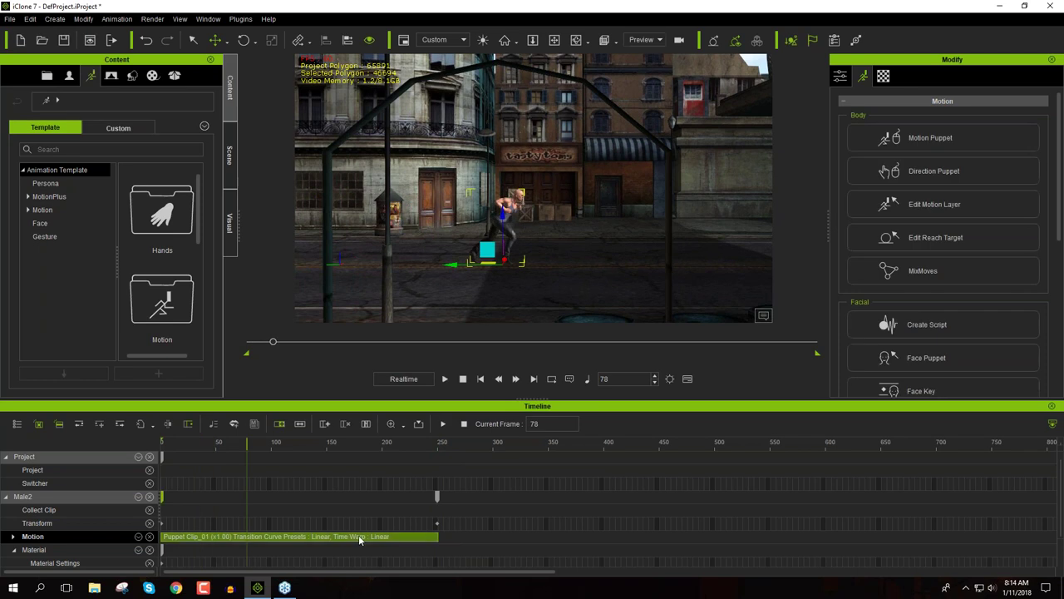
Speed up the remaining run clip to 1.21 by shortening it to end at frame 208, and play the result
{"action": "left_click", "coordinate": [358, 534]}
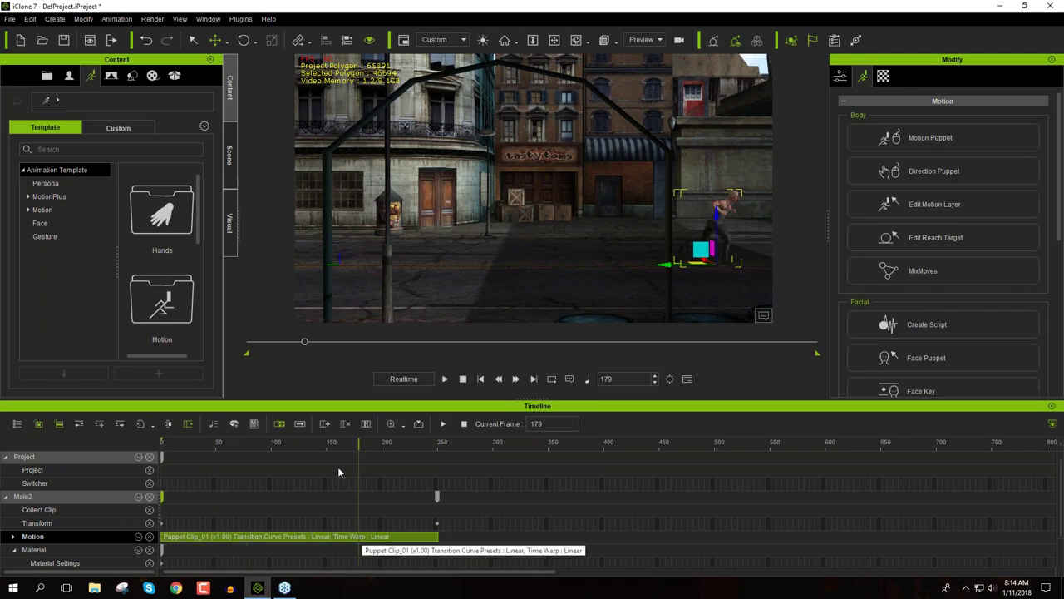
{"action": "left_click", "coordinate": [301, 424]}
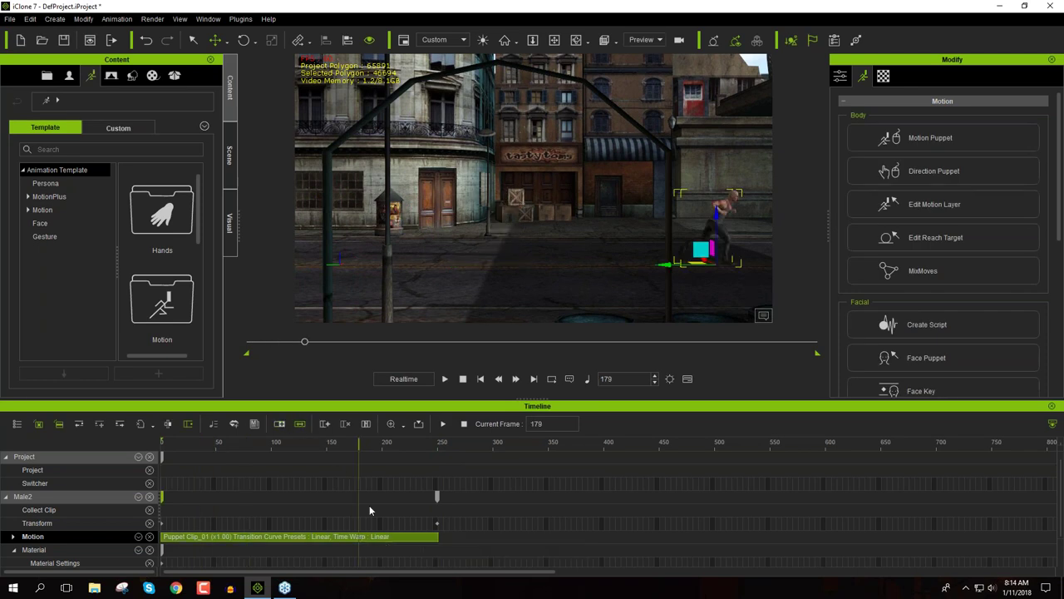
{"action": "left_click_drag", "start_coordinate": [434, 539], "coordinate": [384, 538]}
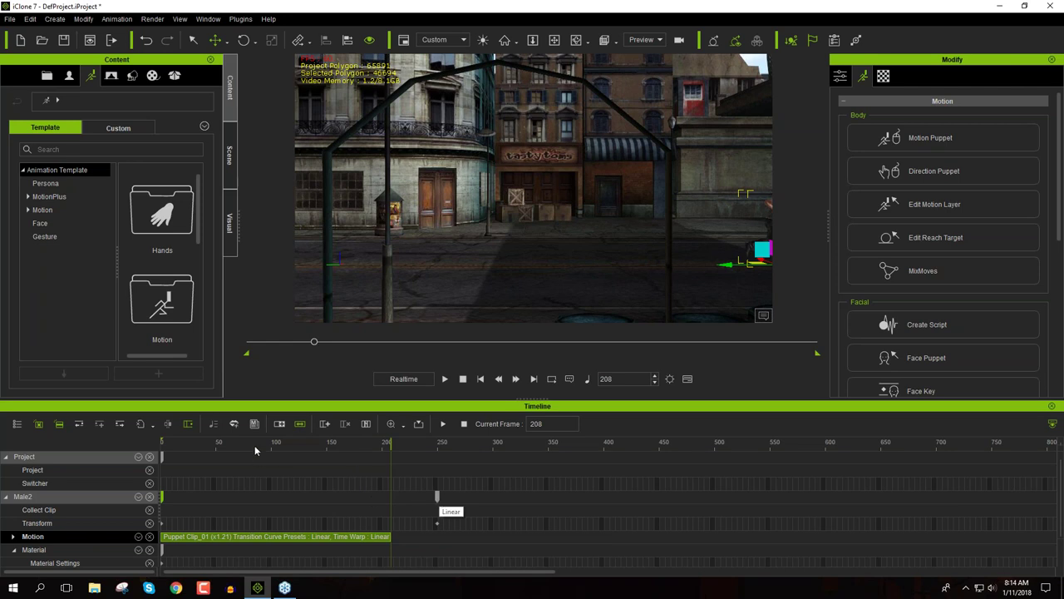
{"action": "key", "text": "space"}
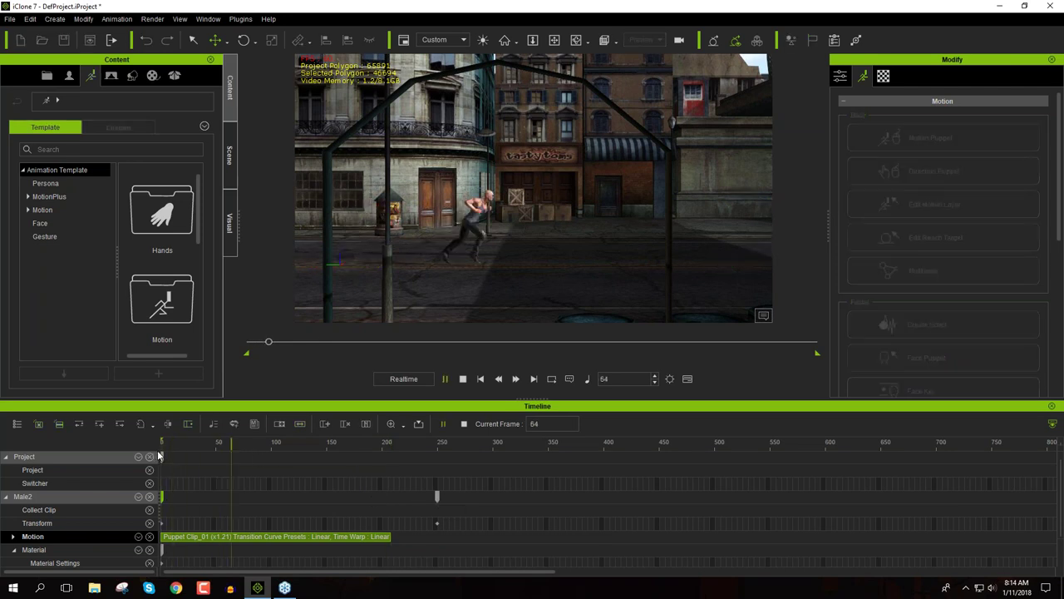
{"action": "key", "text": "space"}
Move the character's end position key to frame 207 to match the shortened clip, and play the run
{"action": "left_click_drag", "start_coordinate": [437, 500], "coordinate": [393, 500]}
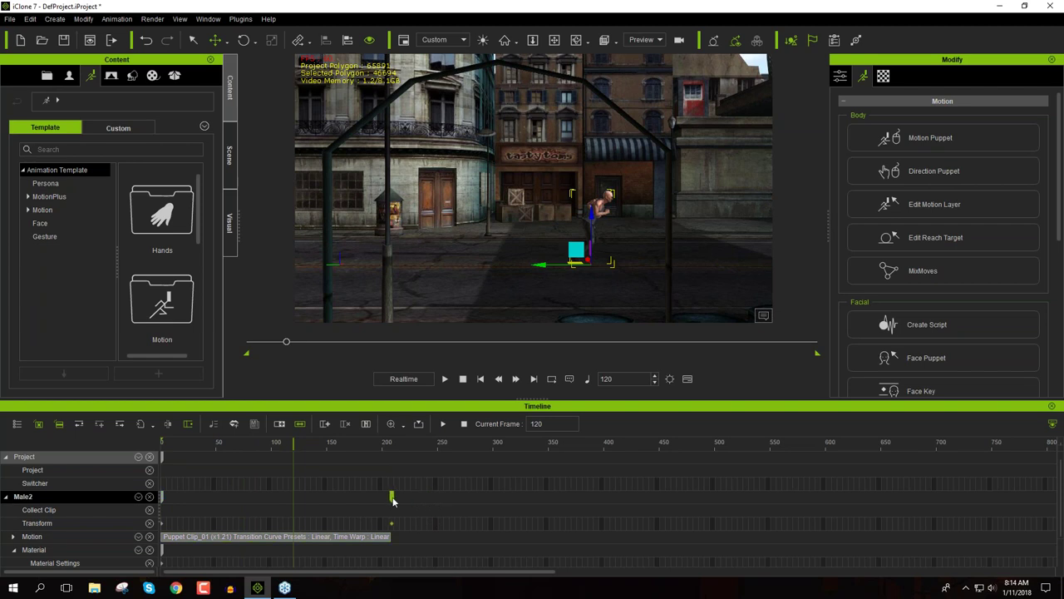
{"action": "left_click", "coordinate": [391, 499]}
{"action": "key", "text": "space"}
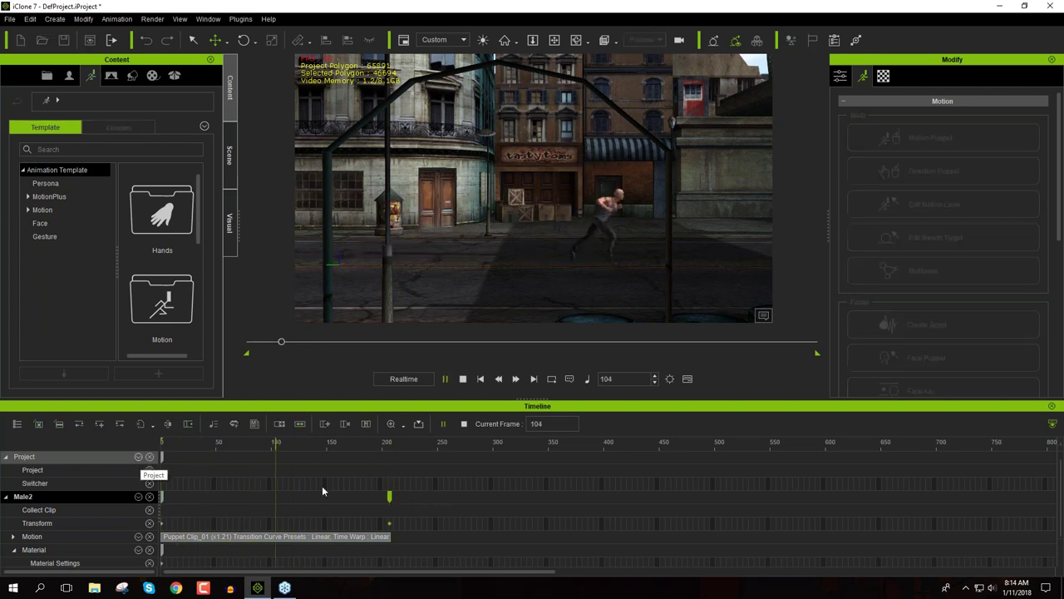
{"action": "key", "text": "space"}
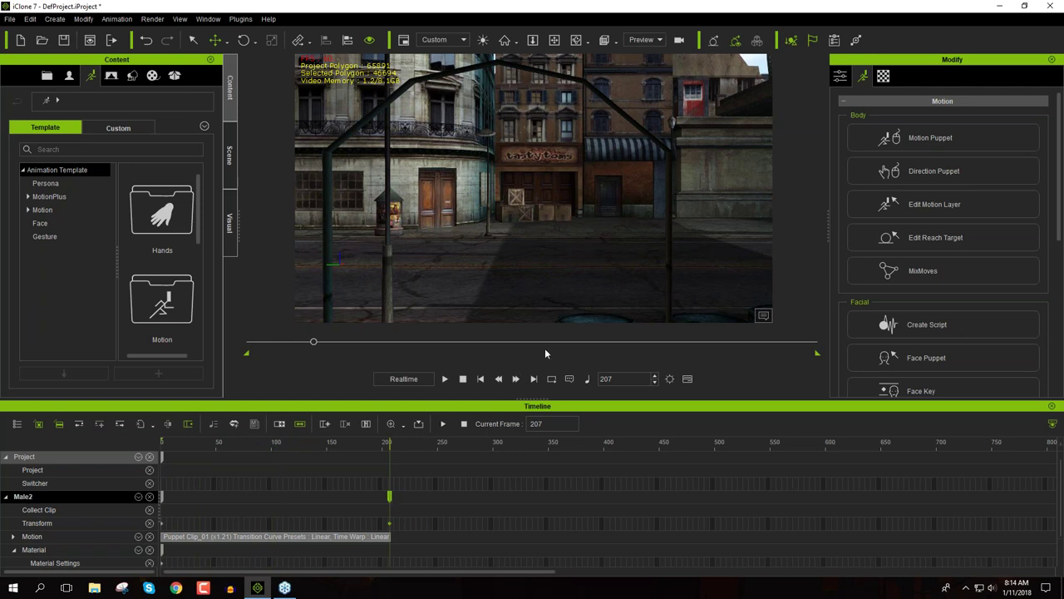
Shift the character farther forward along the road at the frame 207 key and play the updated run
{"action": "key", "text": "z"}
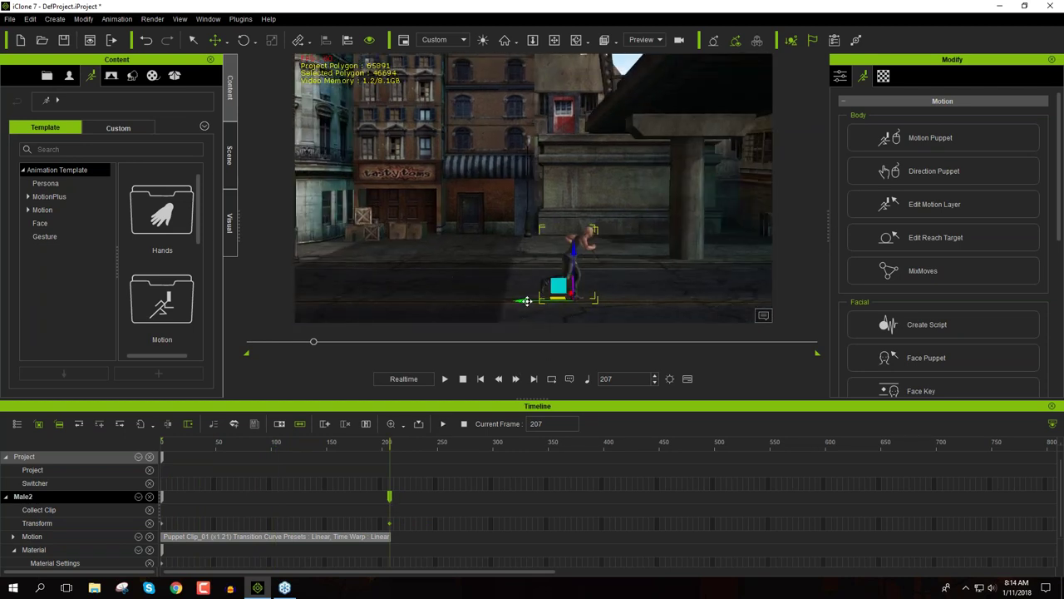
{"action": "left_click_drag", "start_coordinate": [540, 303], "coordinate": [583, 302]}
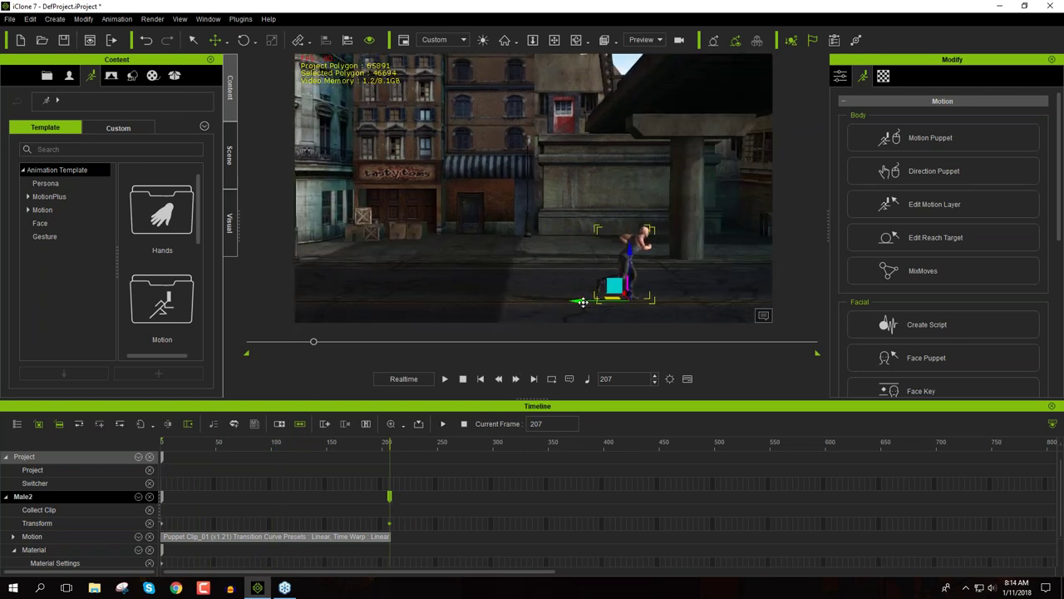
{"action": "left_click_drag", "start_coordinate": [294, 441], "coordinate": [258, 443]}
{"action": "key", "text": "space"}
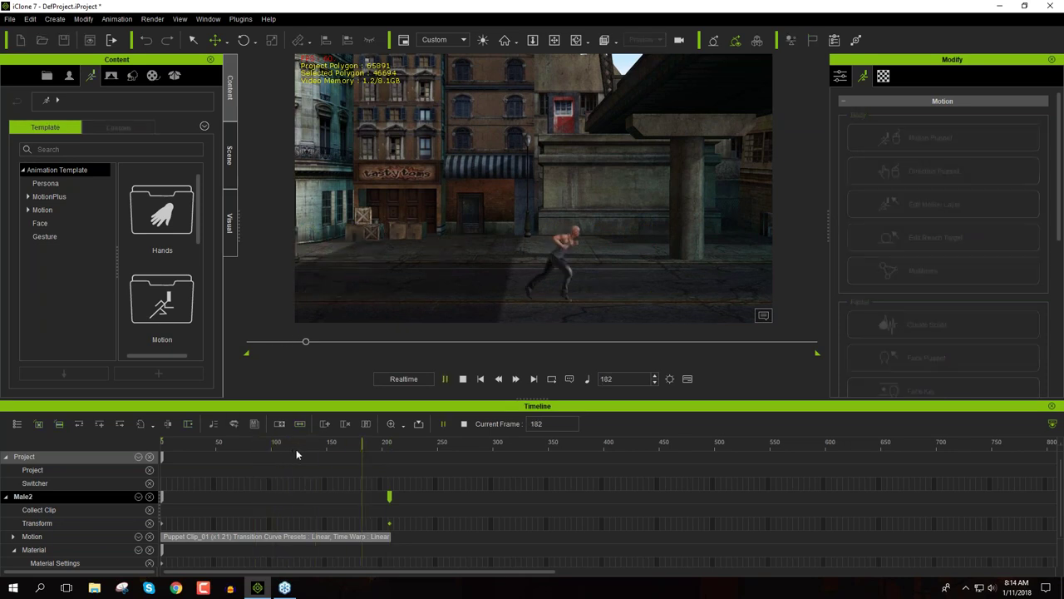
Stop the playback and examine the running character's end position at frame 207 from the front
{"action": "left_click", "coordinate": [465, 379]}
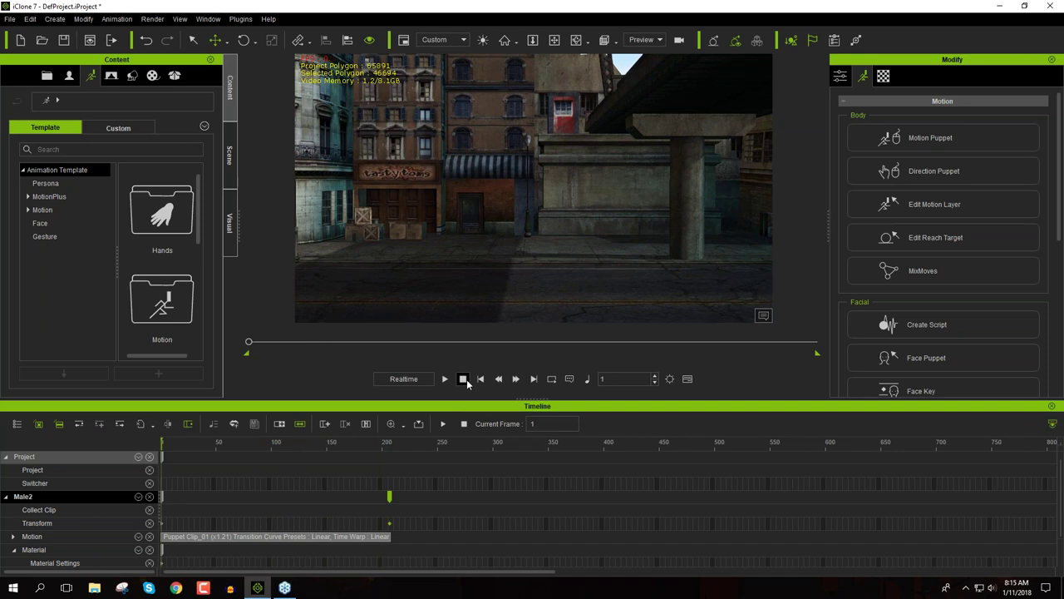
{"action": "left_click", "coordinate": [388, 445]}
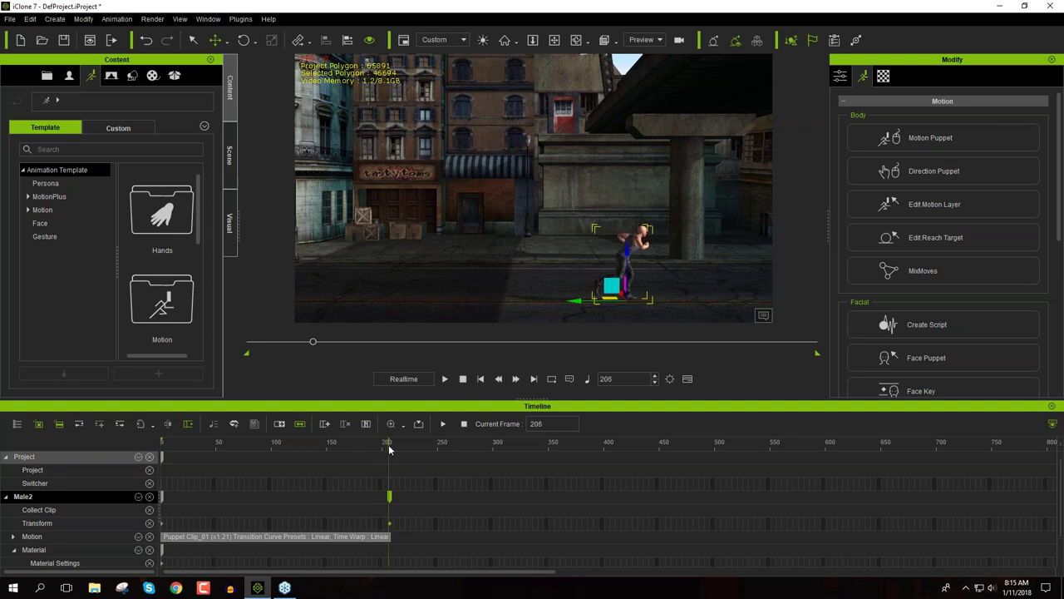
{"action": "left_click_drag", "start_coordinate": [389, 450], "coordinate": [391, 450]}
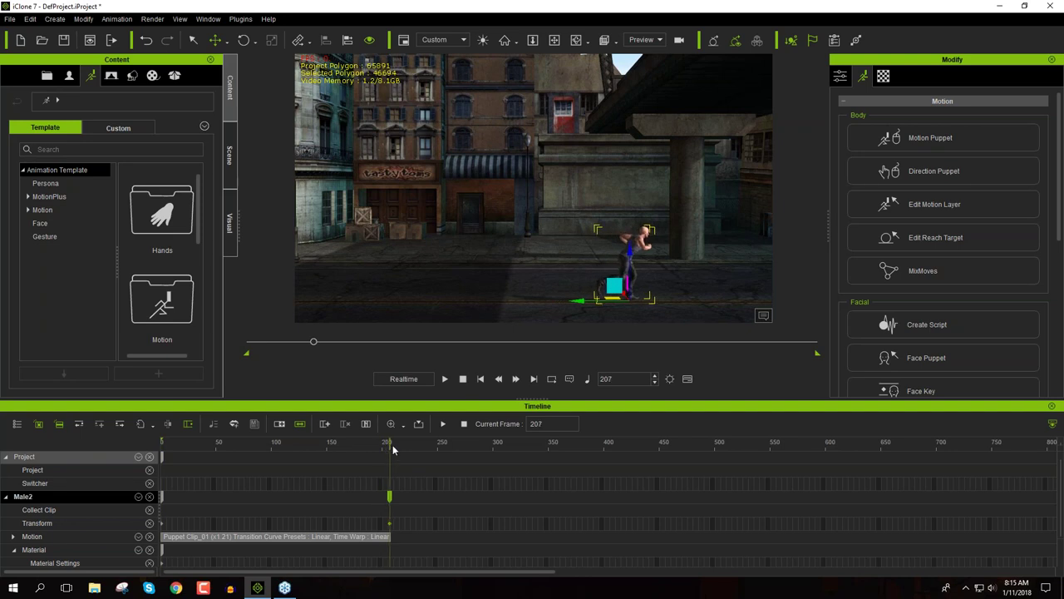
{"action": "right_click_drag", "start_coordinate": [693, 244], "coordinate": [288, 214]}
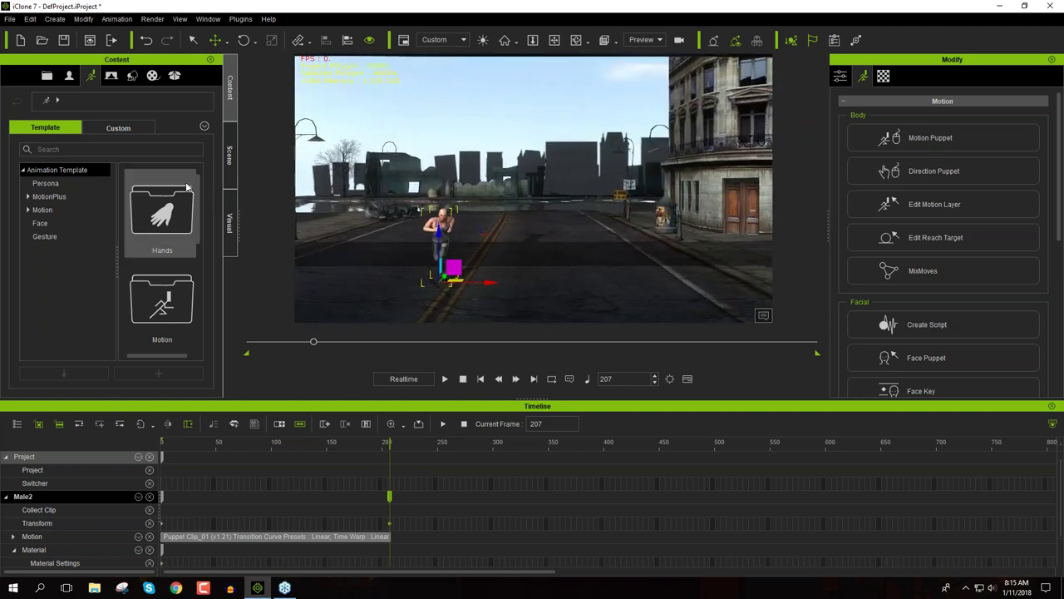
Add the Rusty_Car_A prop from the RenaFox folder of the _PBR Freebie props to the road beside the character
{"action": "left_click", "coordinate": [133, 77]}
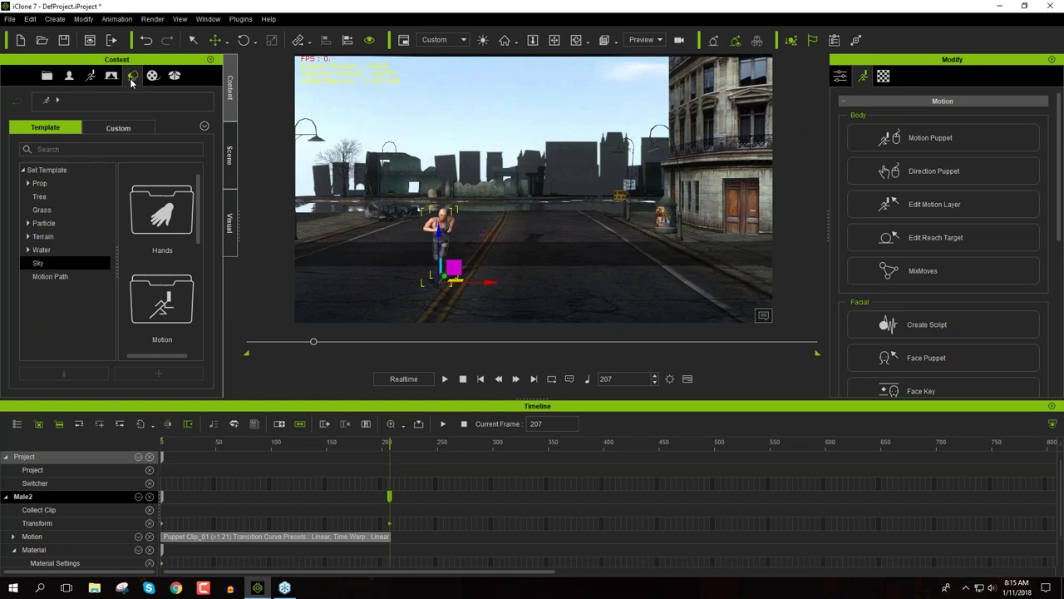
{"action": "left_click", "coordinate": [28, 185]}
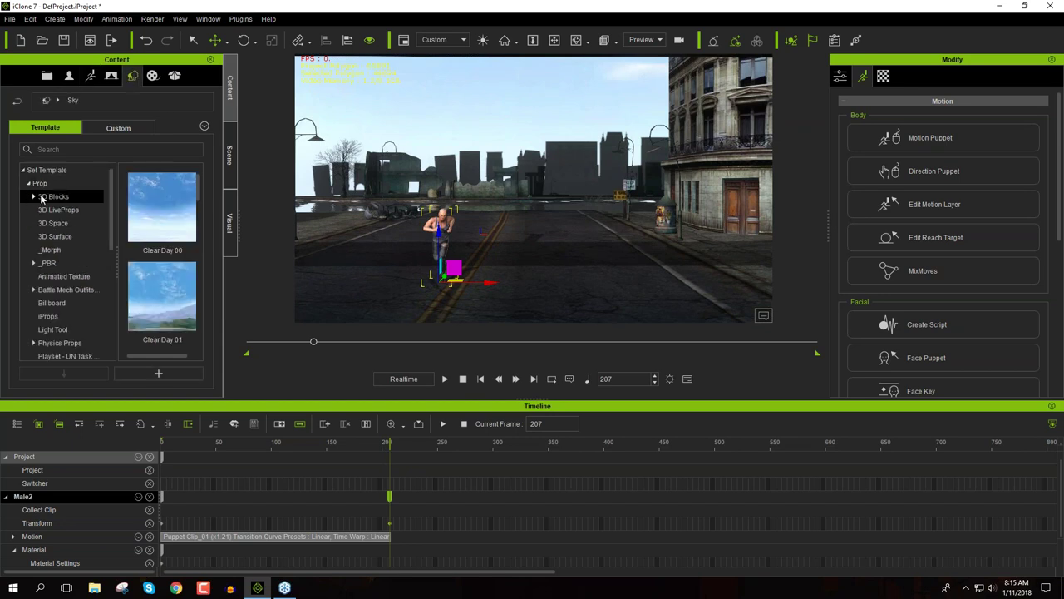
{"action": "left_click", "coordinate": [34, 265]}
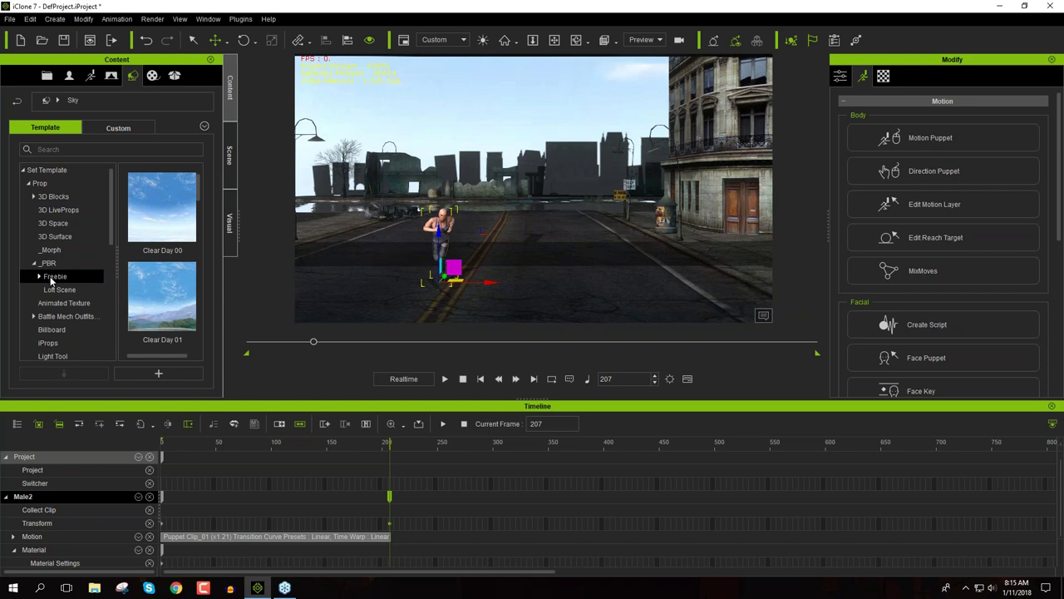
{"action": "left_click", "coordinate": [43, 280]}
{"action": "left_click", "coordinate": [42, 277]}
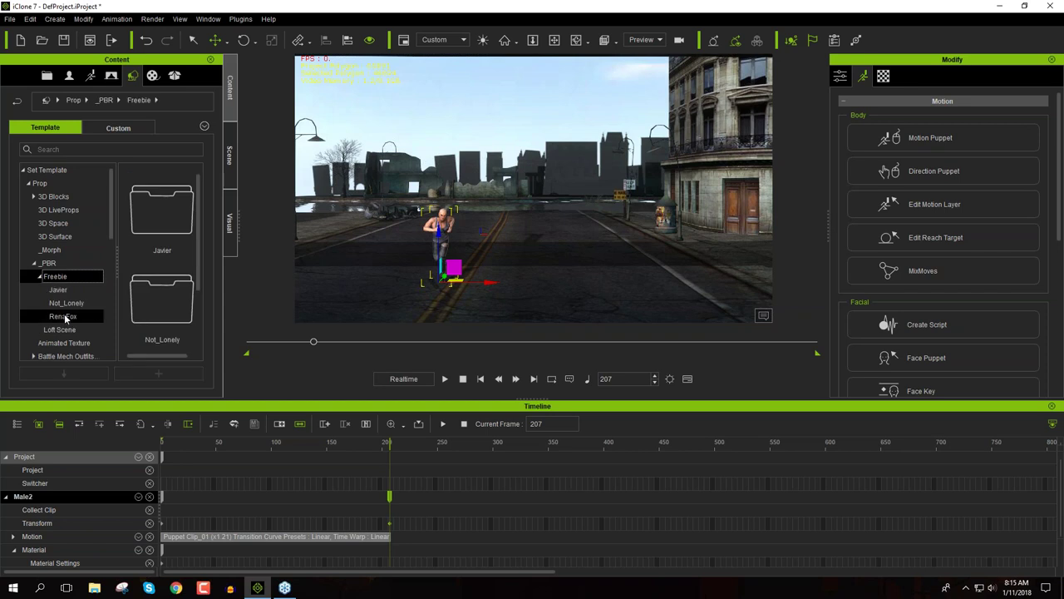
{"action": "left_click", "coordinate": [73, 317]}
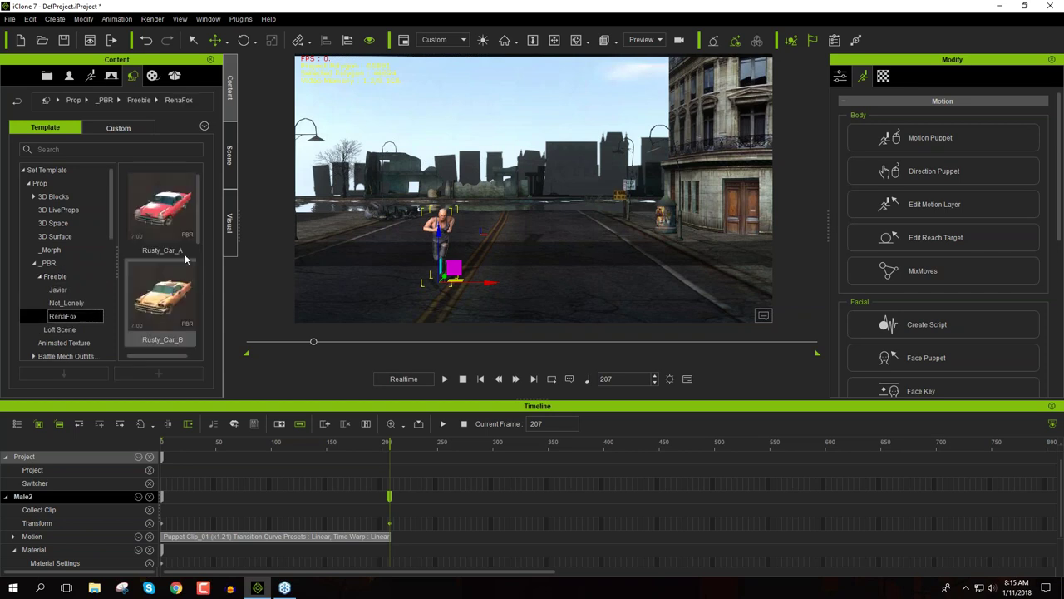
{"action": "mouse_move", "coordinate": [200, 216]}
{"action": "left_mouse_down"}
{"action": "mouse_move", "coordinate": [204, 249]}
{"action": "mouse_move", "coordinate": [212, 211]}
{"action": "left_mouse_up"}
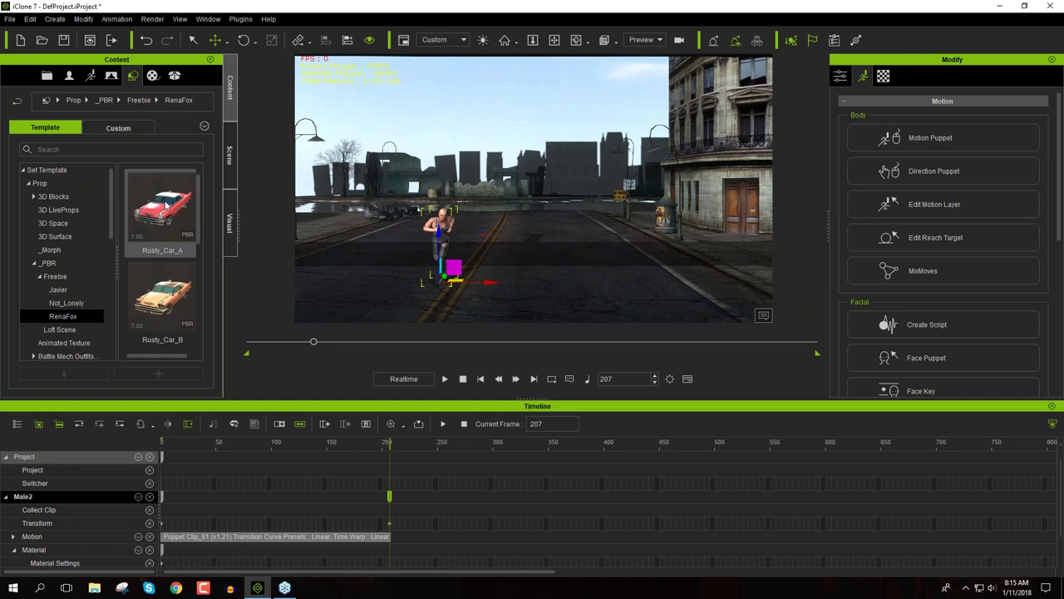
{"action": "left_click_drag", "start_coordinate": [166, 205], "coordinate": [529, 288]}
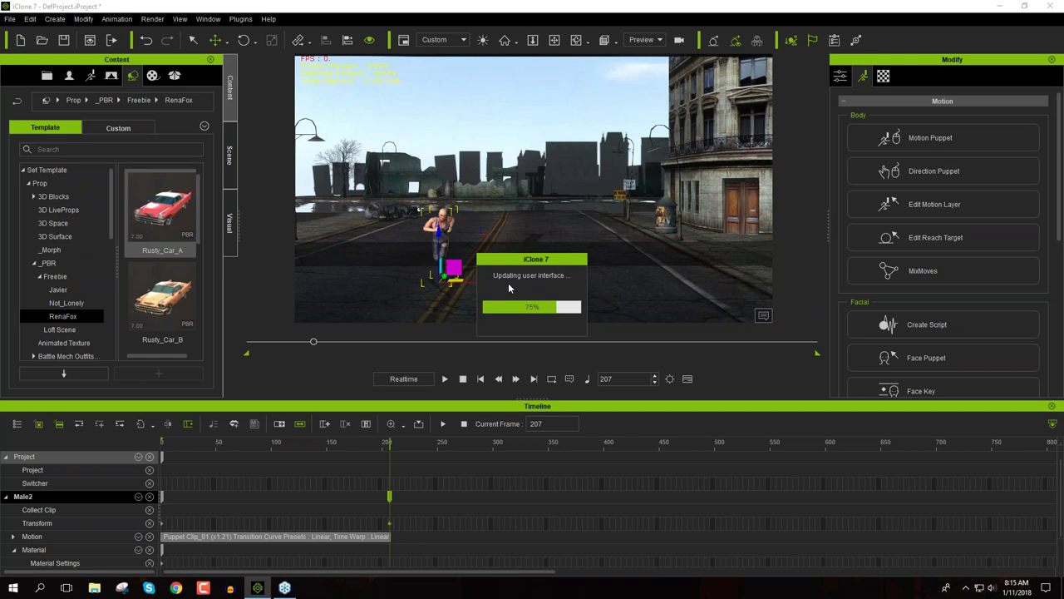
Move the car away from the character toward the curb and lower it slightly, to about X 502, Y -1272, Z -4.5
{"action": "right_click_drag", "start_coordinate": [466, 256], "coordinate": [580, 373]}
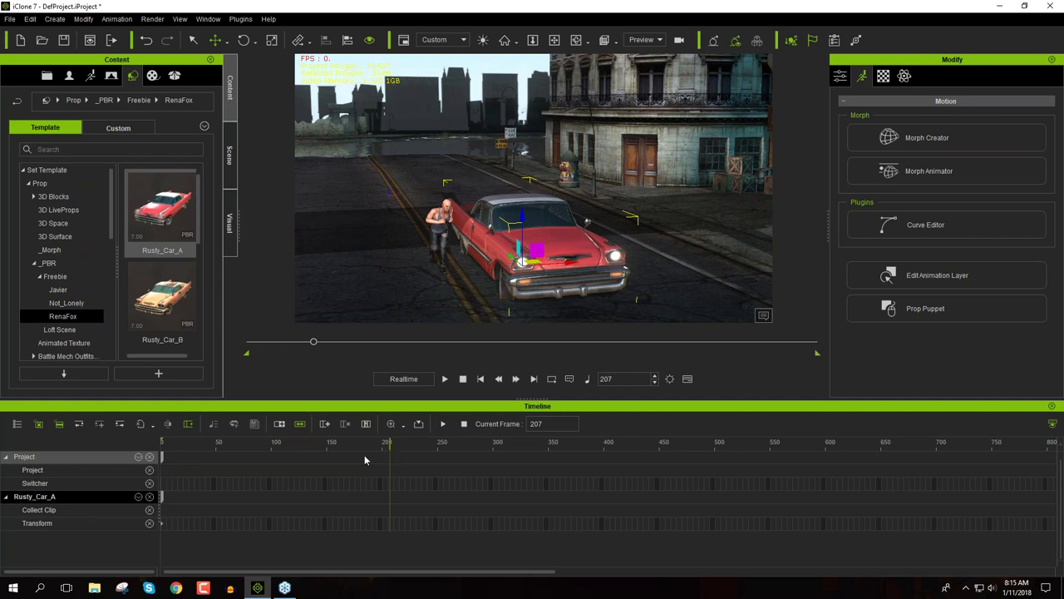
{"action": "left_click_drag", "start_coordinate": [569, 262], "coordinate": [674, 254]}
{"action": "right_click_drag", "start_coordinate": [681, 253], "coordinate": [665, 264]}
{"action": "left_click_drag", "start_coordinate": [686, 255], "coordinate": [691, 256]}
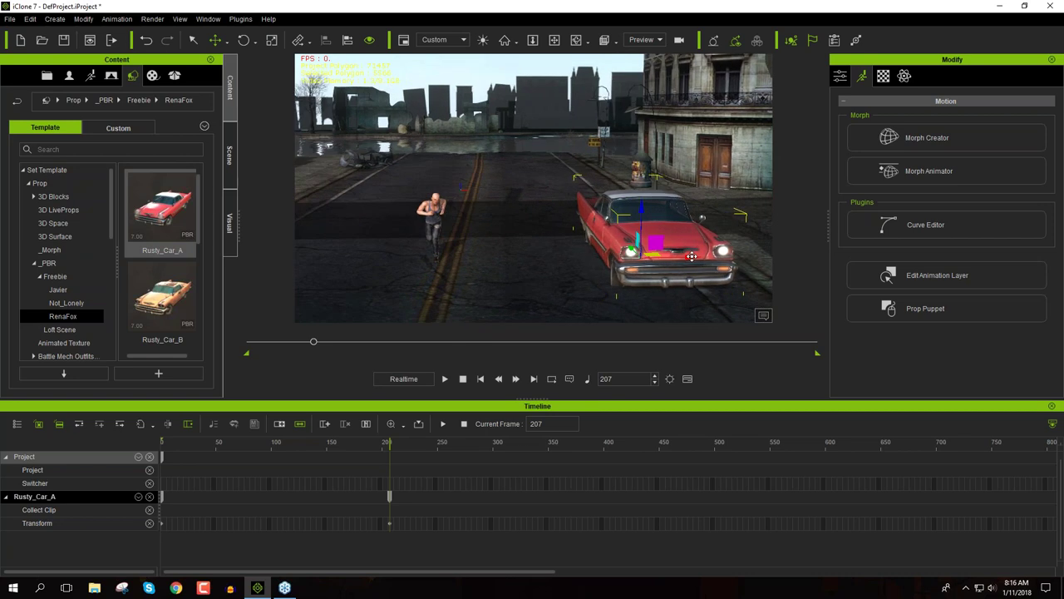
{"action": "right_click_drag", "start_coordinate": [529, 241], "coordinate": [690, 274]}
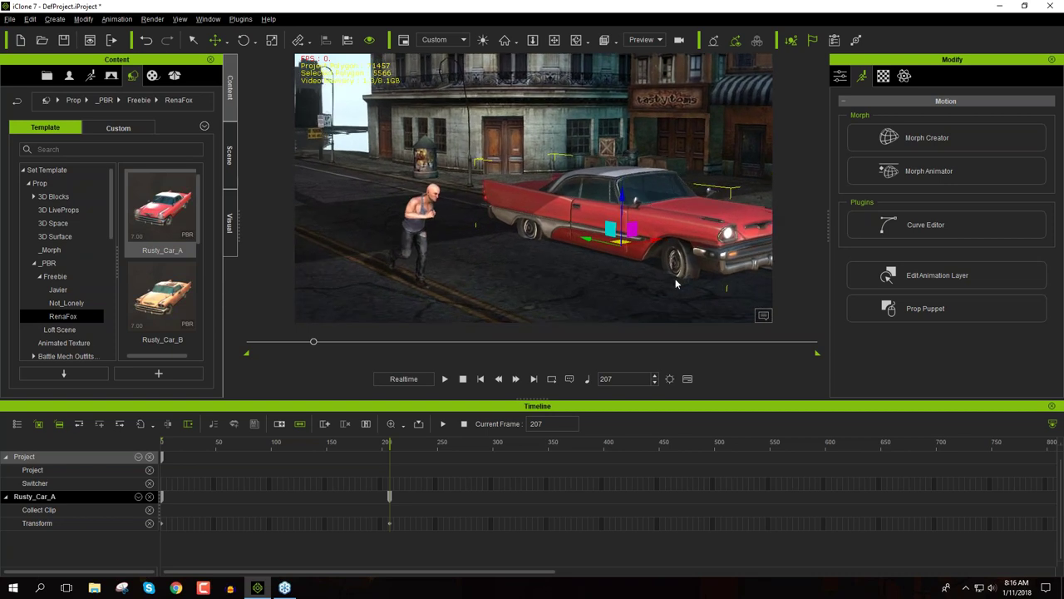
{"action": "left_click_drag", "start_coordinate": [624, 197], "coordinate": [628, 200]}
{"action": "right_click_drag", "start_coordinate": [623, 204], "coordinate": [665, 260]}
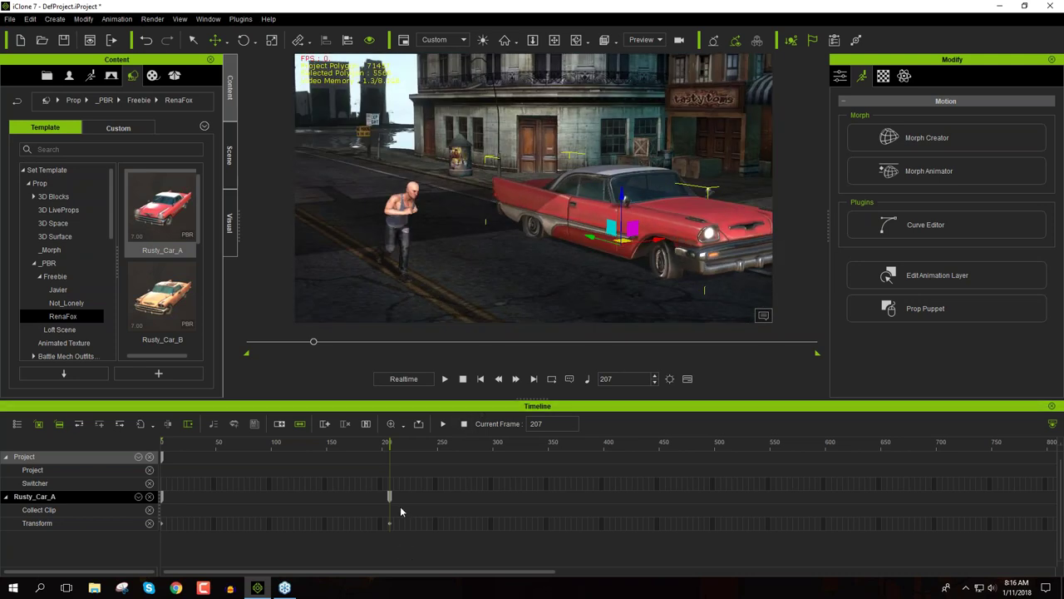
{"action": "left_click", "coordinate": [38, 425]}
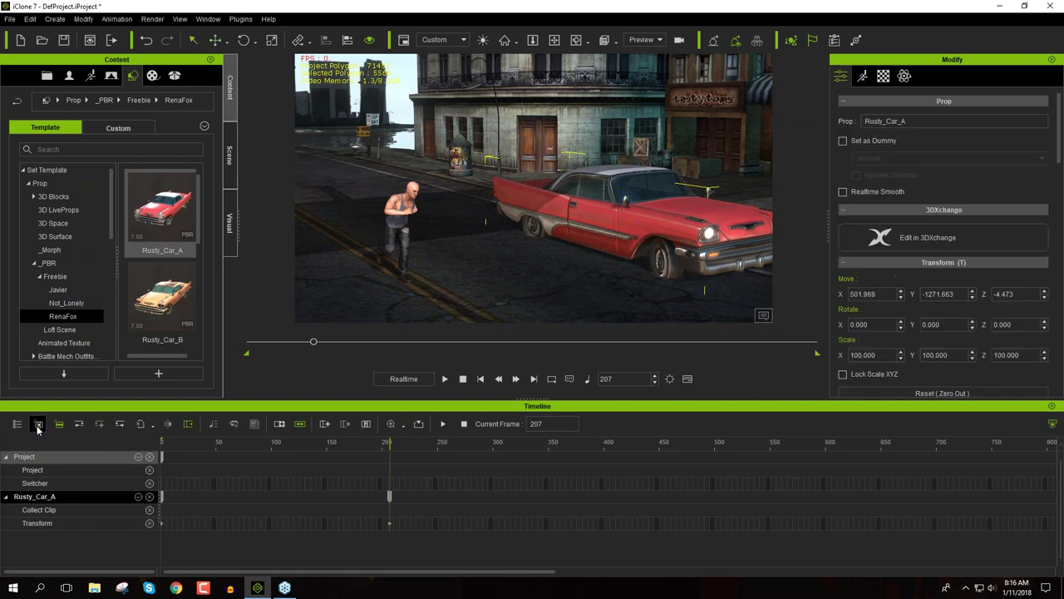
{"action": "left_click", "coordinate": [402, 219]}
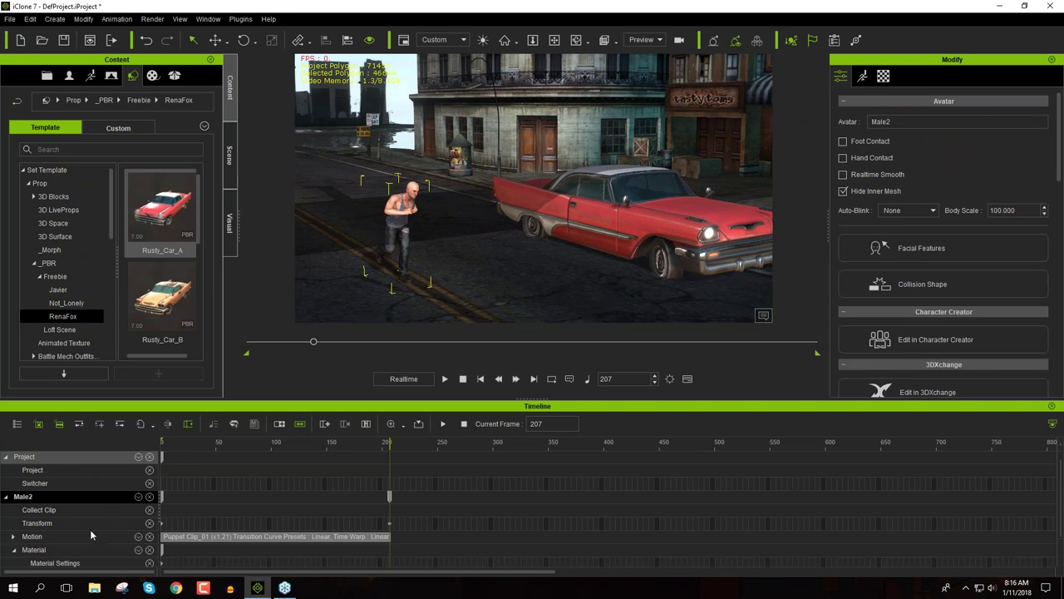
{"action": "left_click", "coordinate": [622, 224]}
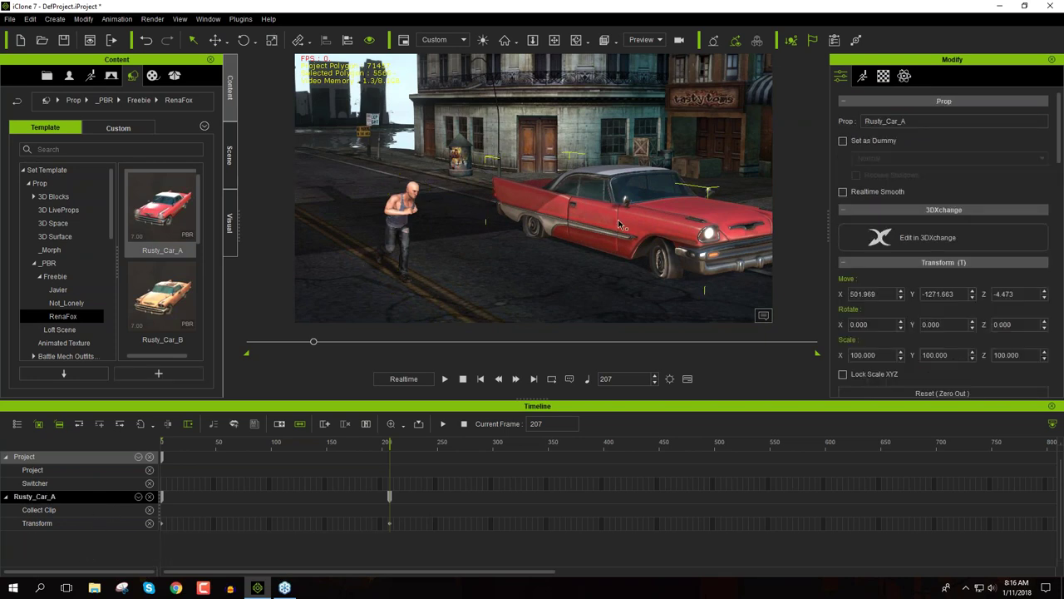
{"action": "left_click", "coordinate": [139, 457]}
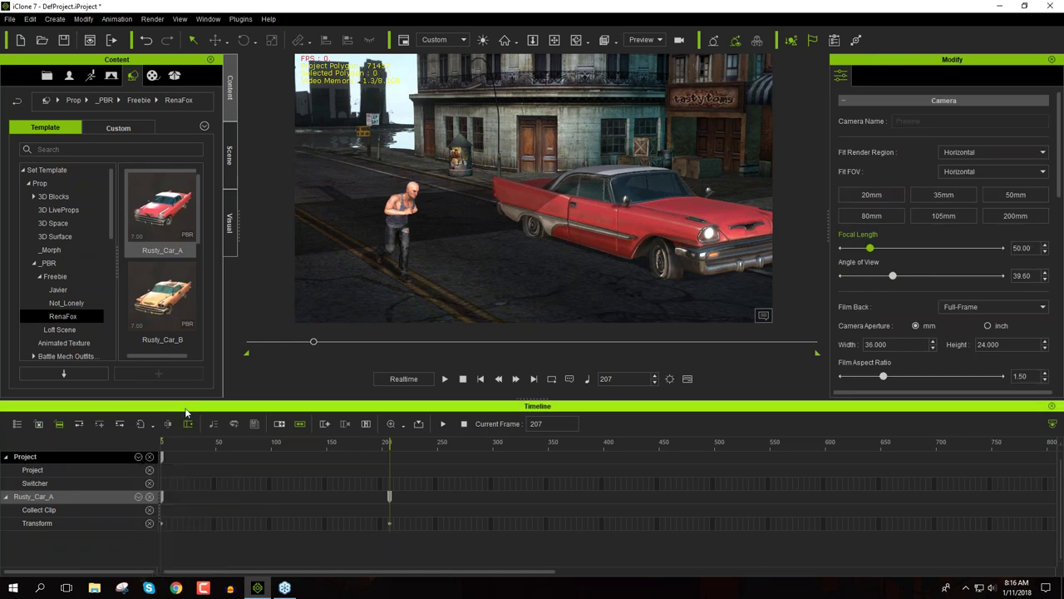
{"action": "left_click", "coordinate": [17, 423]}
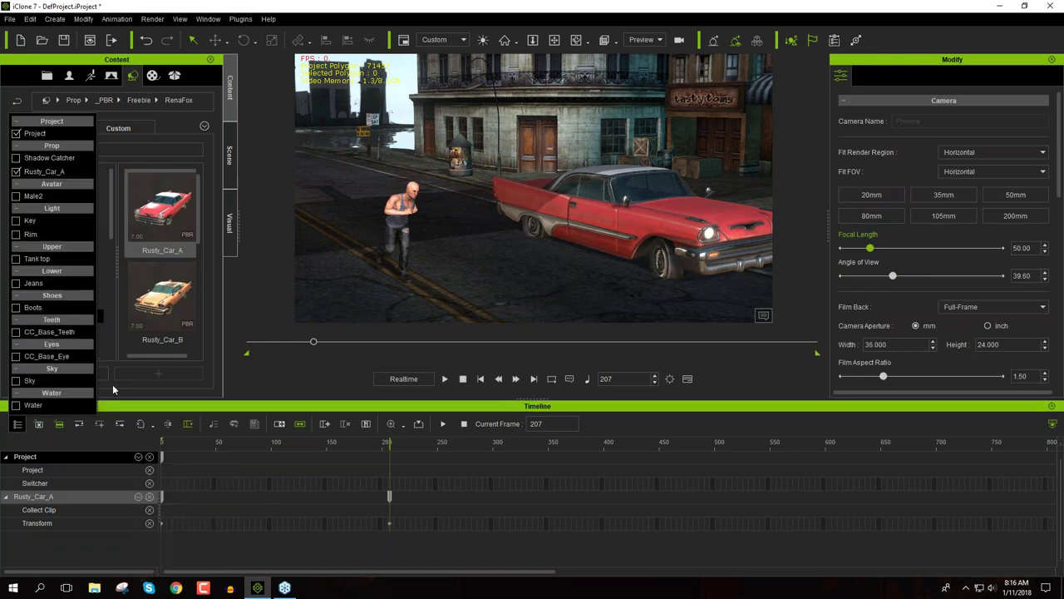
{"action": "left_click", "coordinate": [139, 407]}
Move the car's transform key from frame 207 to the first frame and scrub the timeline to check its position
{"action": "left_click", "coordinate": [579, 218]}
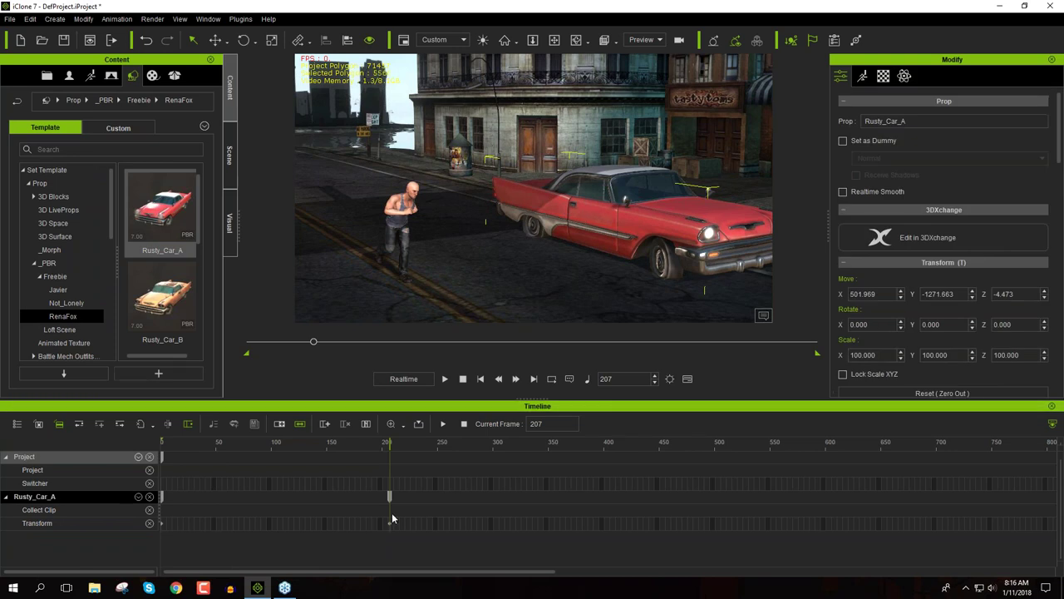
{"action": "left_click_drag", "start_coordinate": [380, 444], "coordinate": [380, 474]}
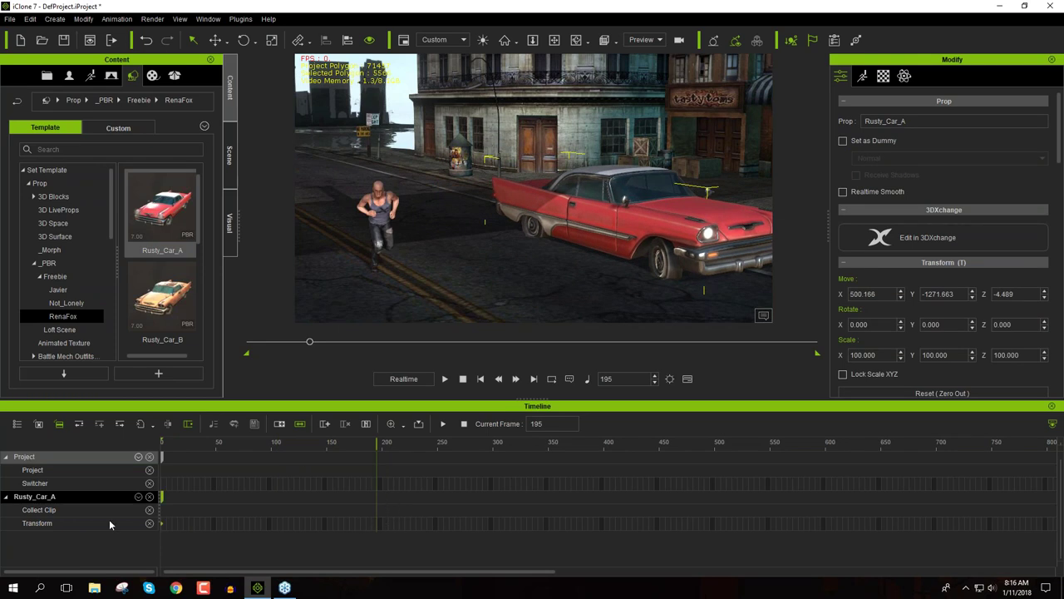
{"action": "left_click_drag", "start_coordinate": [176, 442], "coordinate": [310, 444]}
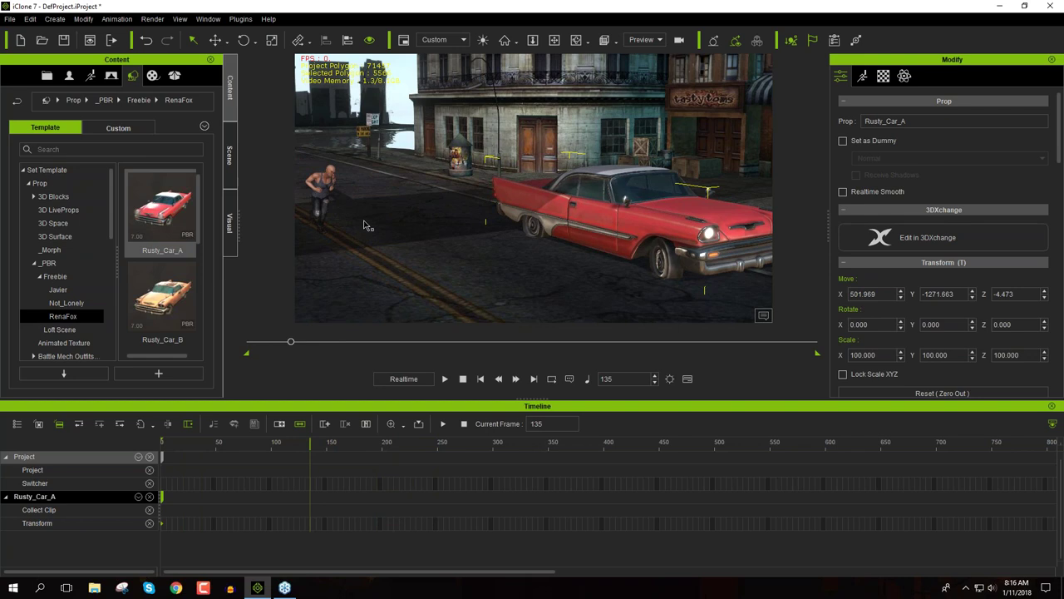
Show the male character's tracks in the timeline and remove the car and project tracks from it
{"action": "left_click", "coordinate": [329, 185]}
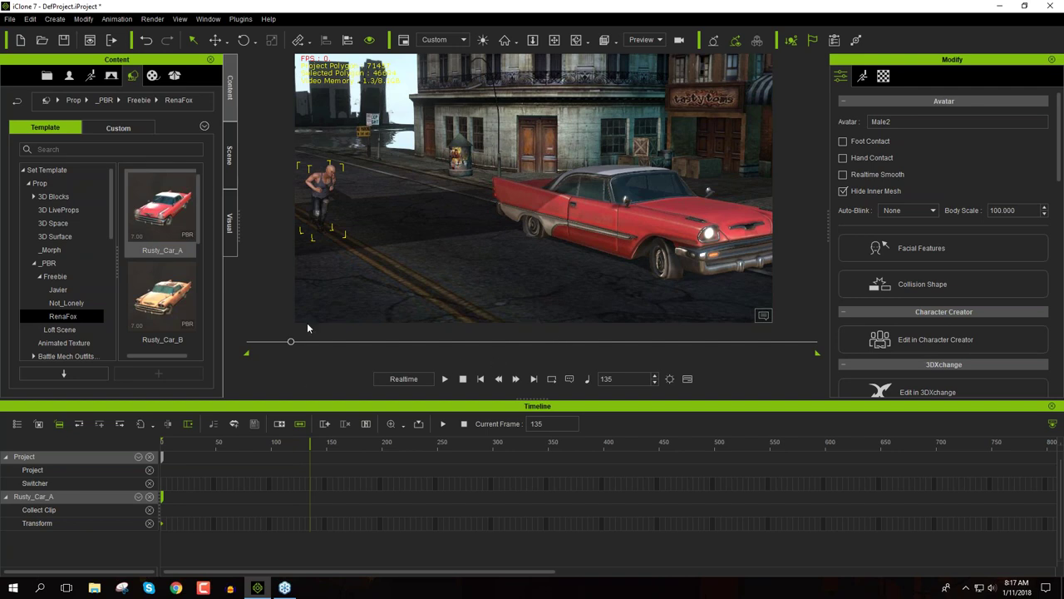
{"action": "left_click", "coordinate": [38, 423]}
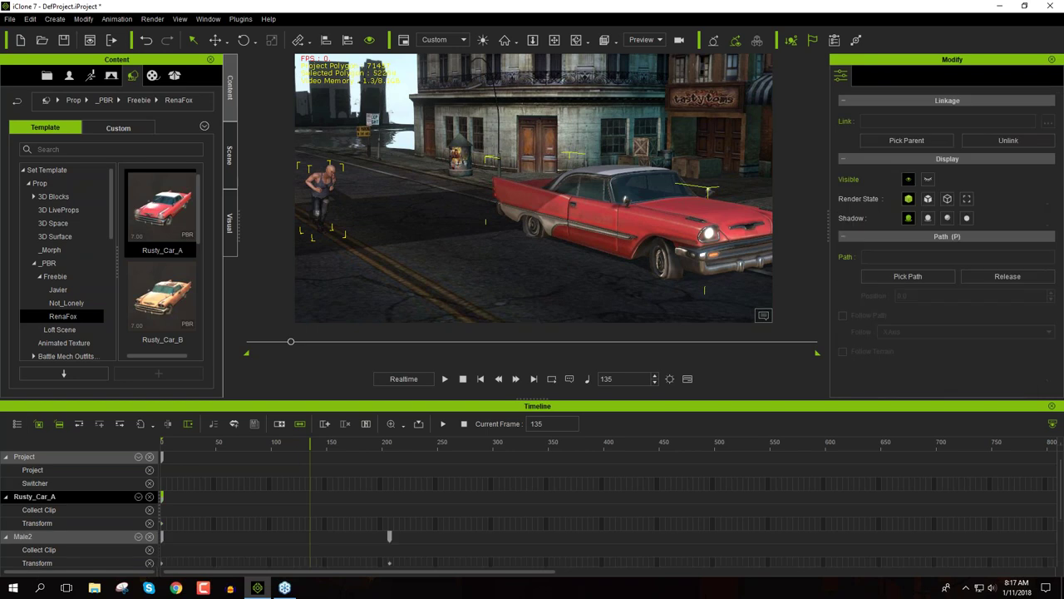
{"action": "left_click", "coordinate": [150, 496]}
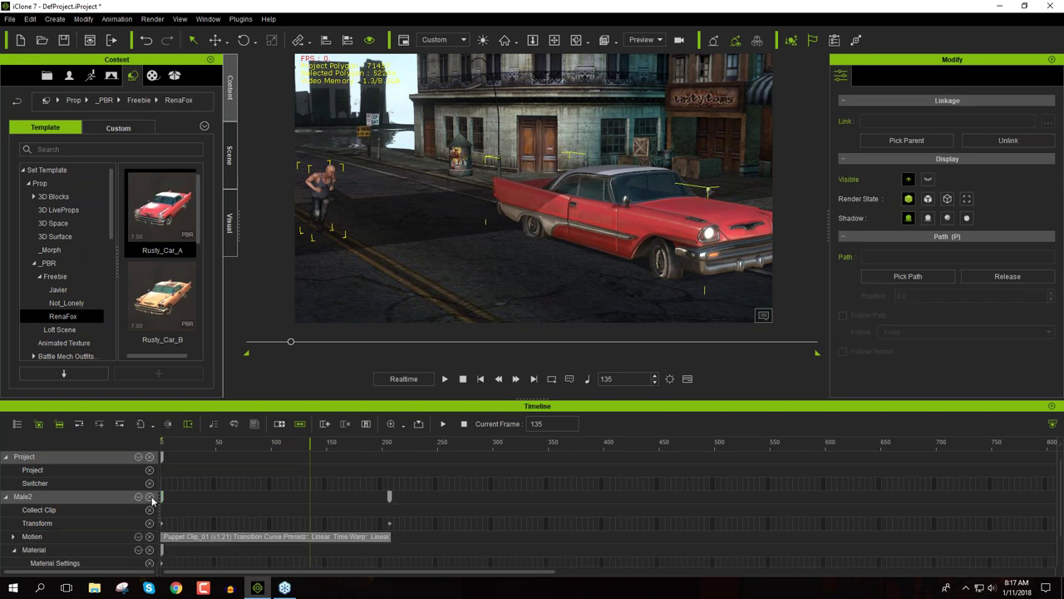
{"action": "left_click", "coordinate": [151, 457]}
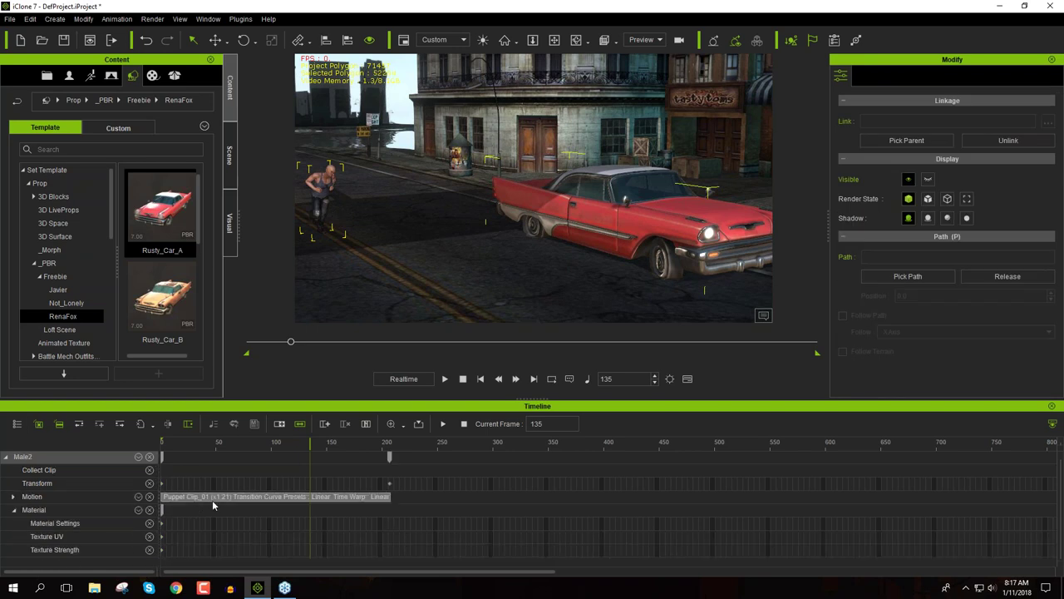
Delete the character's end position key at frame 207 and frame him closely from the side
{"action": "right_click_drag", "start_coordinate": [348, 270], "coordinate": [377, 261]}
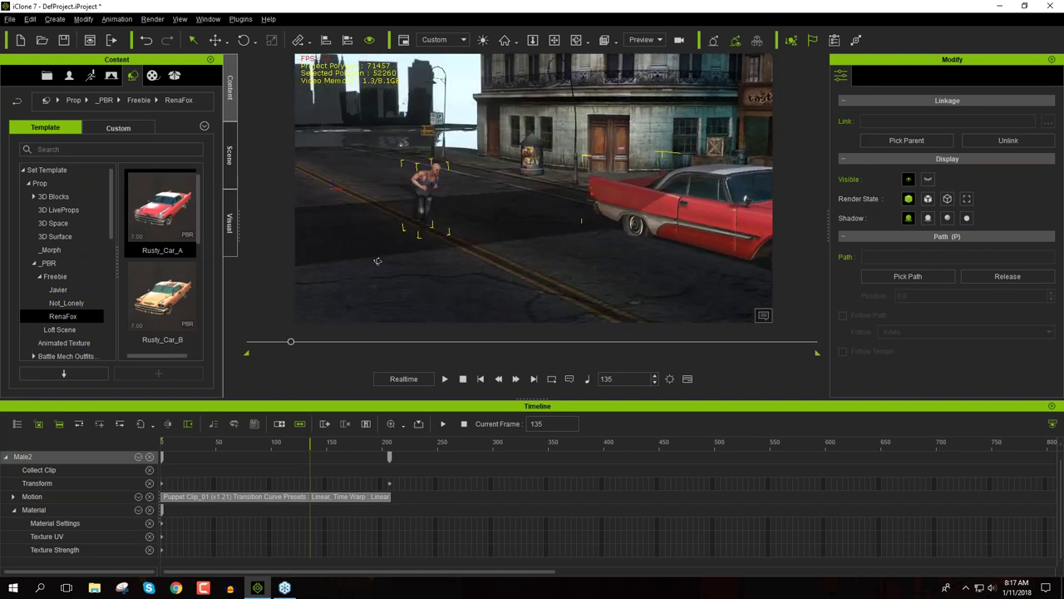
{"action": "left_click", "coordinate": [391, 460]}
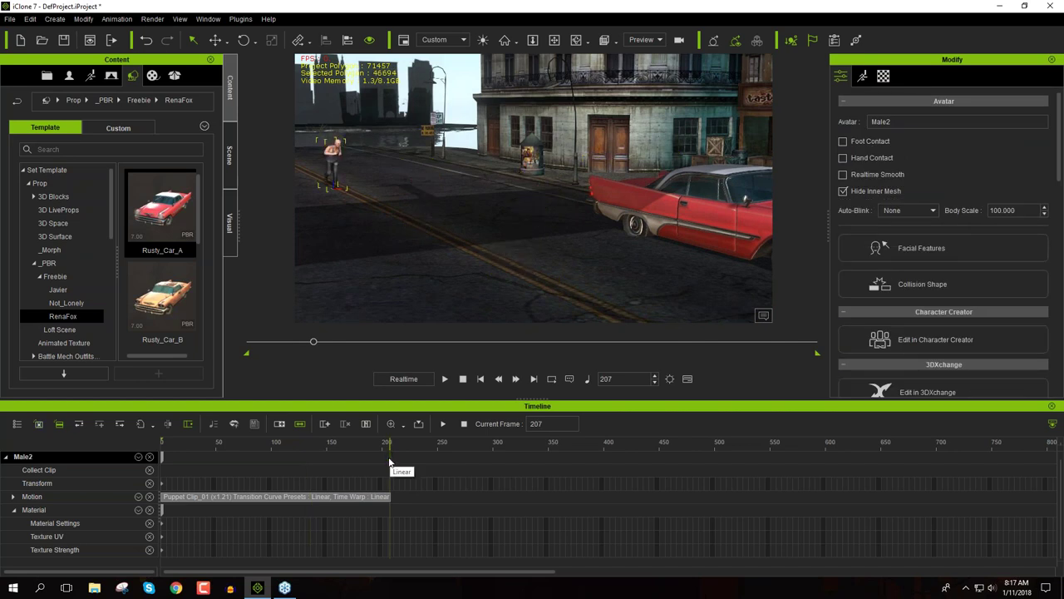
{"action": "right_click_drag", "start_coordinate": [390, 266], "coordinate": [439, 183]}
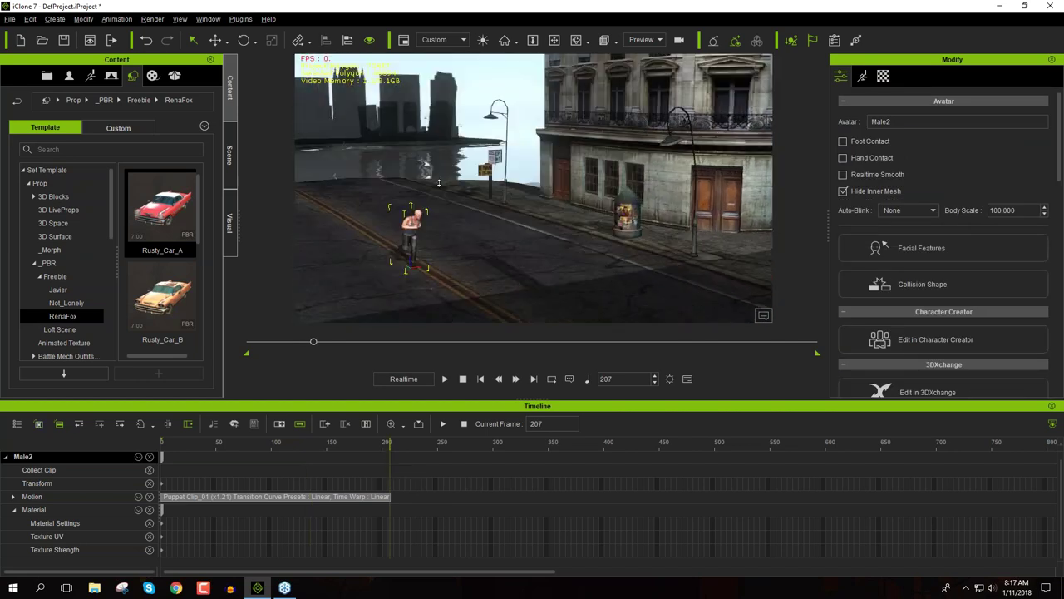
{"action": "right_click_drag", "start_coordinate": [460, 310], "coordinate": [470, 249]}
{"action": "scroll", "coordinate": [470, 250], "scroll_direction": "up", "scroll_amount": 3}
{"action": "scroll", "coordinate": [471, 210], "scroll_direction": "up", "scroll_amount": 4}
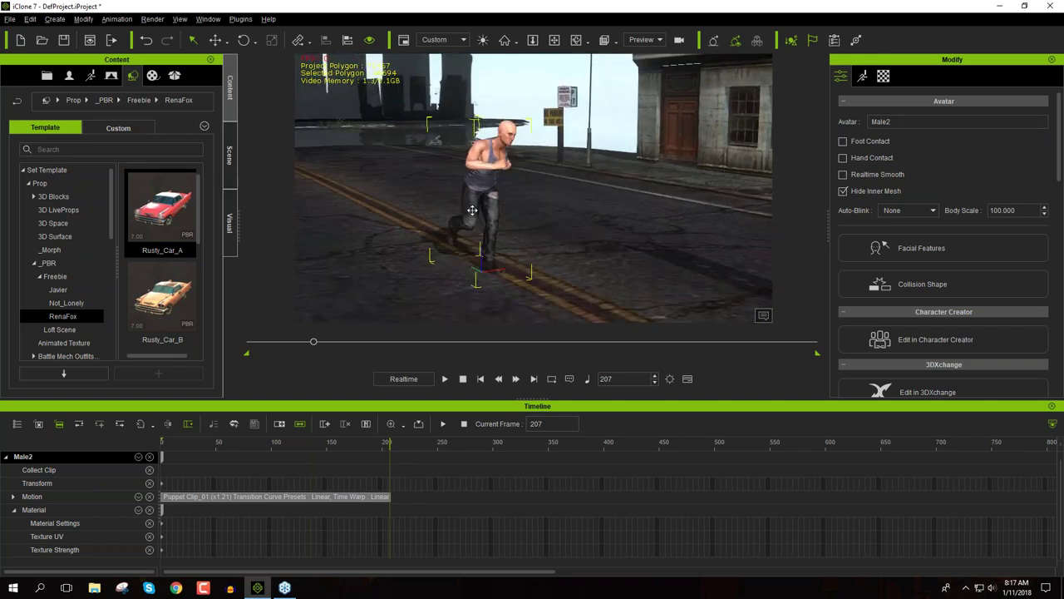
{"action": "right_click_drag", "start_coordinate": [471, 210], "coordinate": [570, 247]}
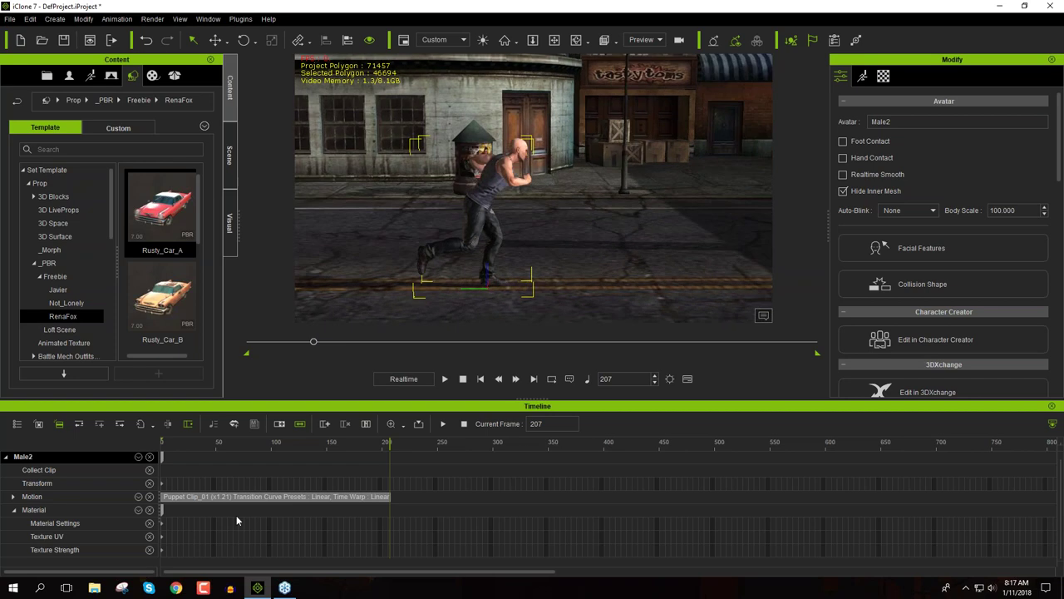
Open the male character's run clip in the Motion Modifier and preview the motion from the first frame
{"action": "left_click", "coordinate": [246, 499]}
{"action": "right_click", "coordinate": [247, 499]}
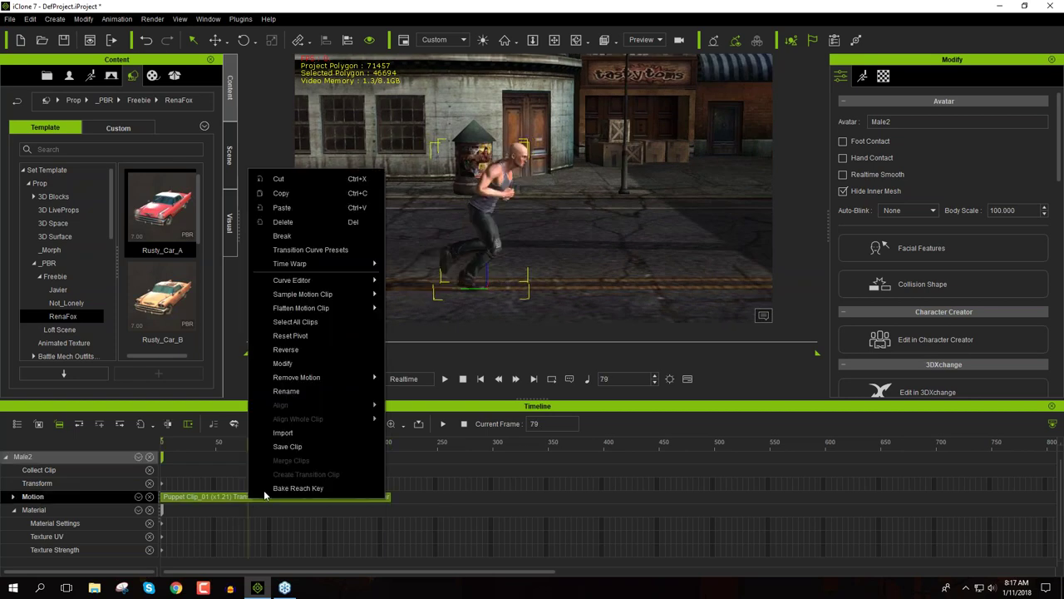
{"action": "left_click", "coordinate": [318, 364]}
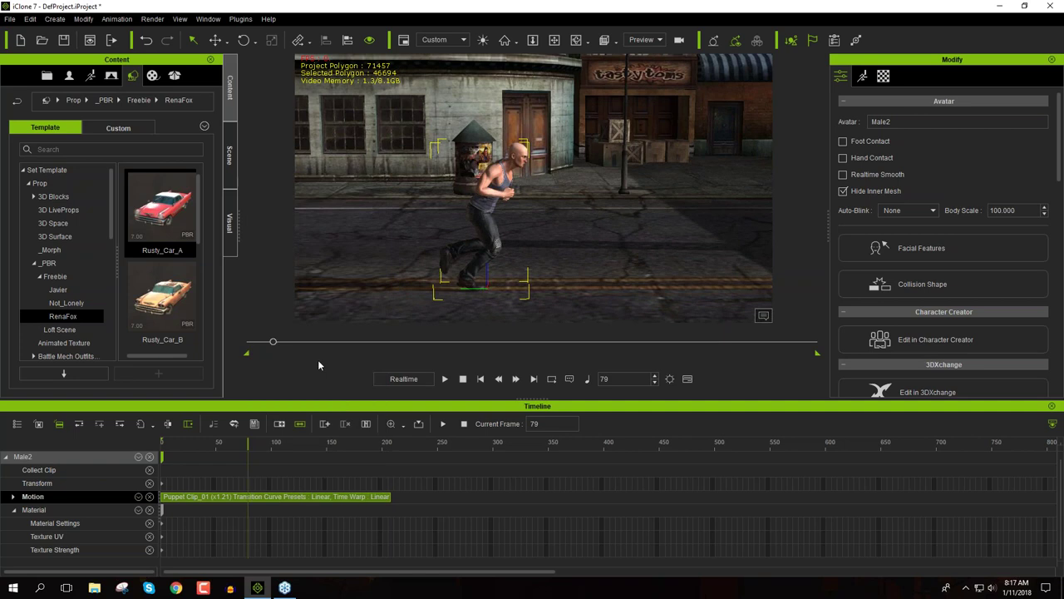
{"action": "left_click_drag", "start_coordinate": [162, 71], "coordinate": [794, 85]}
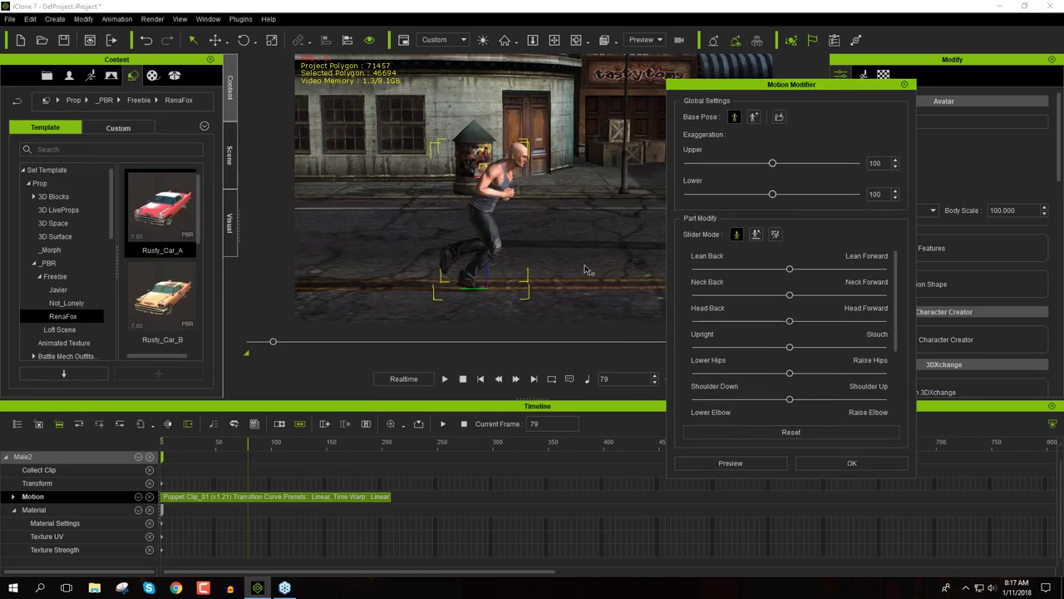
{"action": "left_click", "coordinate": [459, 384]}
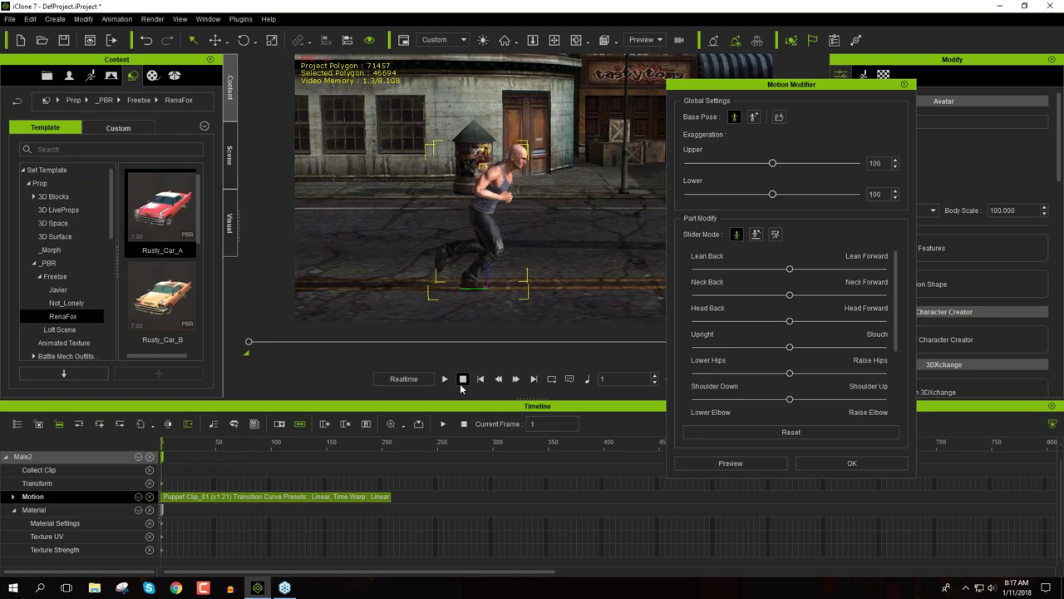
{"action": "left_click", "coordinate": [759, 463]}
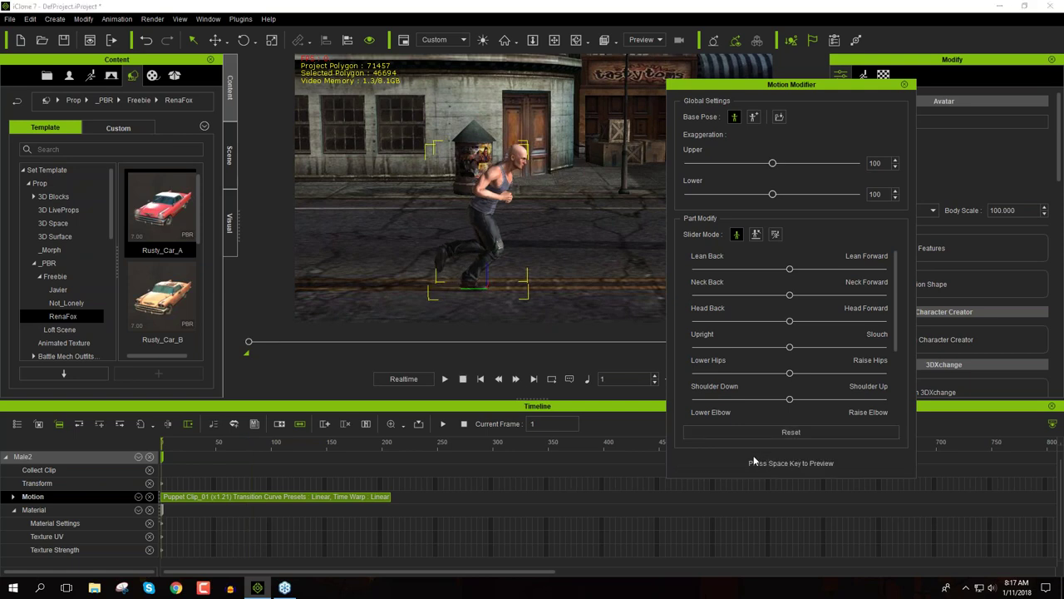
{"action": "key", "text": "space"}
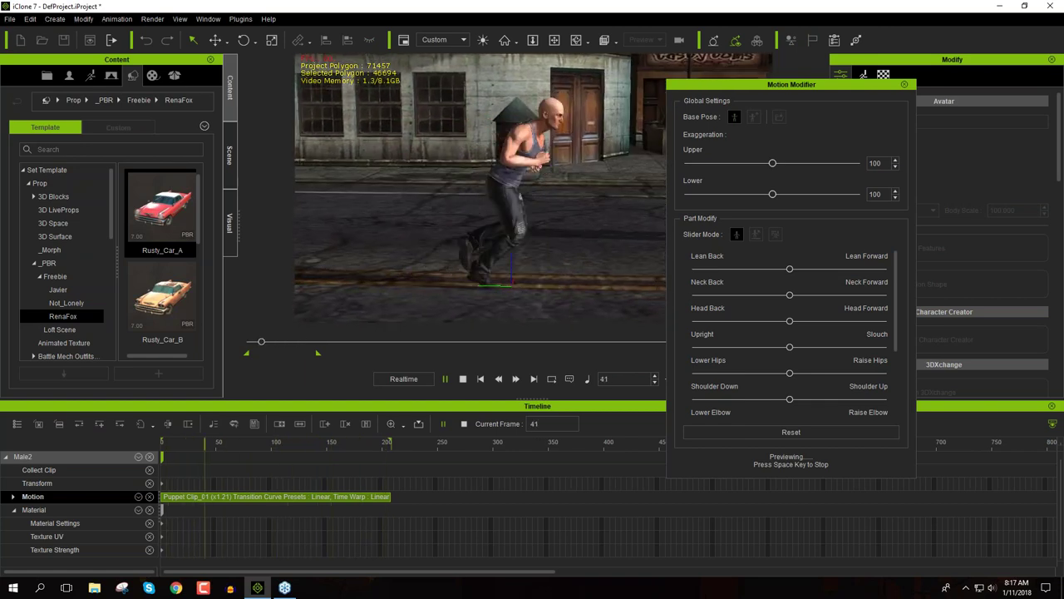
{"action": "key", "text": "space"}
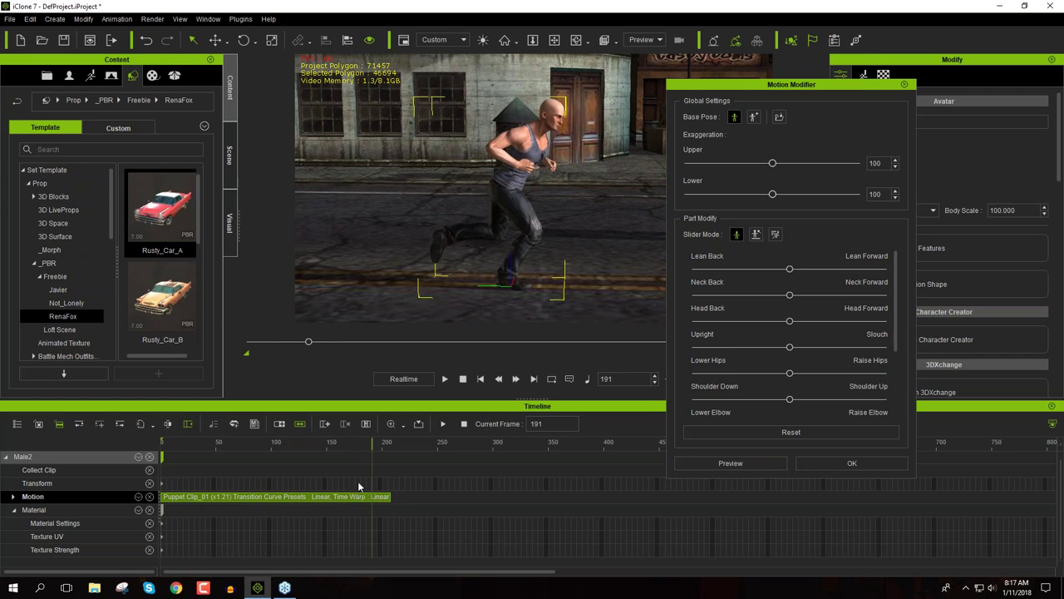
Lengthen the run clip on the motion track until its speed is about x0.92 and check the playback
{"action": "left_click", "coordinate": [391, 449]}
{"action": "left_click_drag", "start_coordinate": [393, 496], "coordinate": [468, 497]}
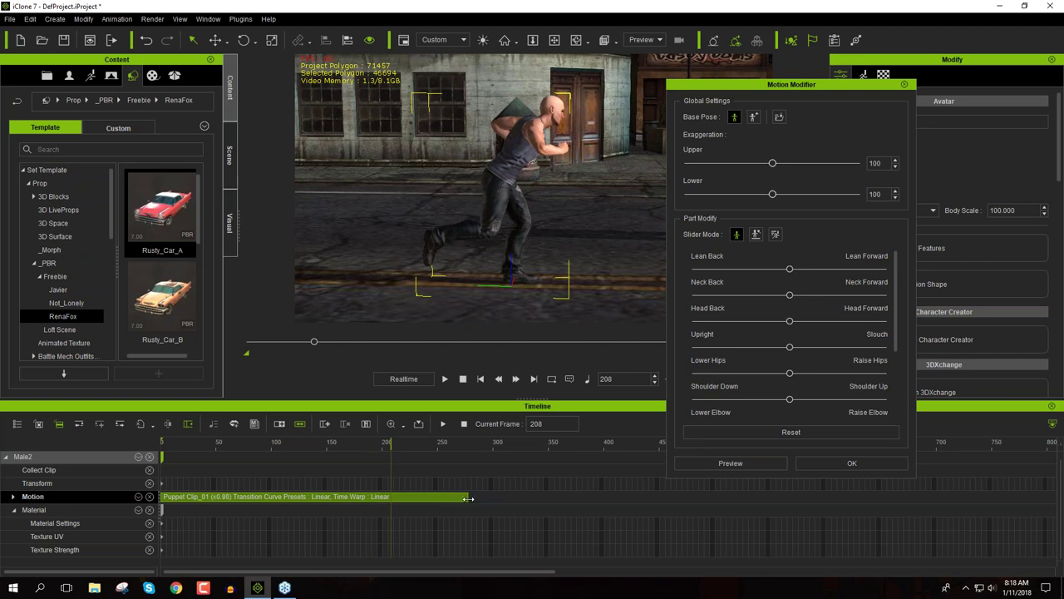
{"action": "left_click", "coordinate": [378, 449]}
{"action": "key", "text": "space"}
{"action": "key", "text": "space"}
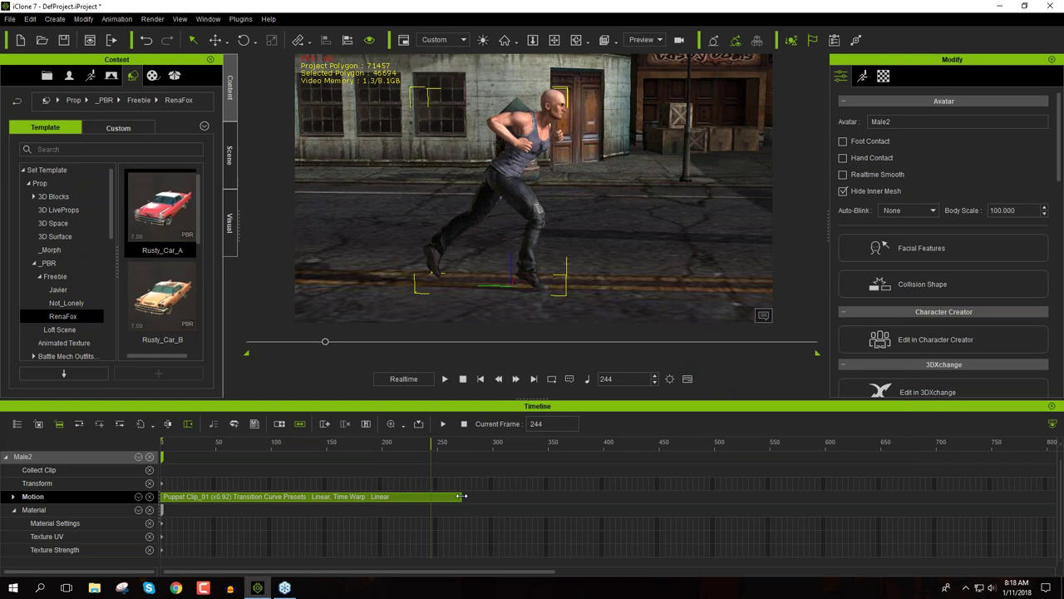
{"action": "key", "text": "space"}
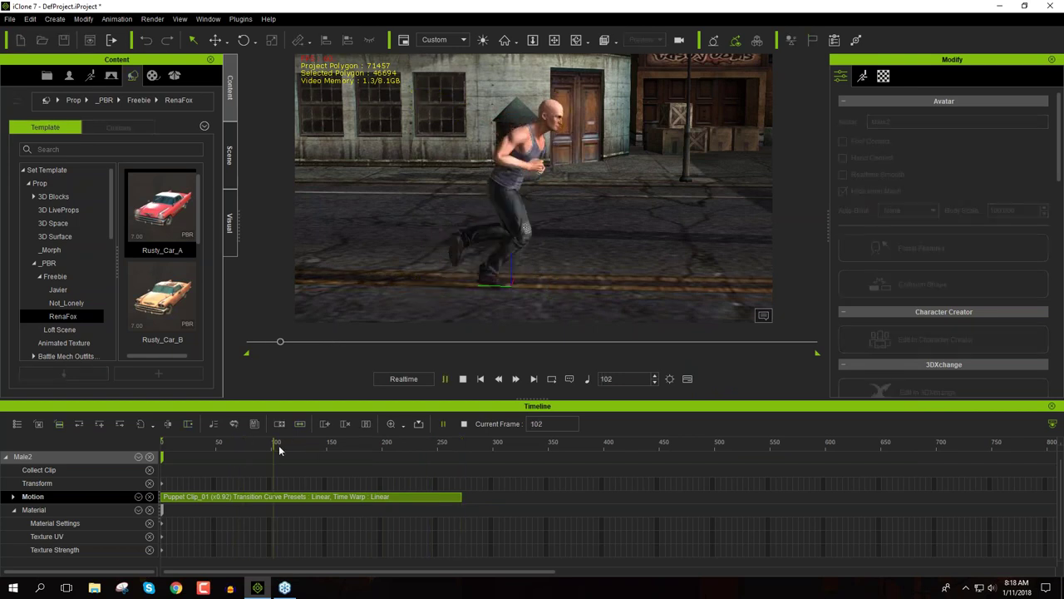
{"action": "key", "text": "space"}
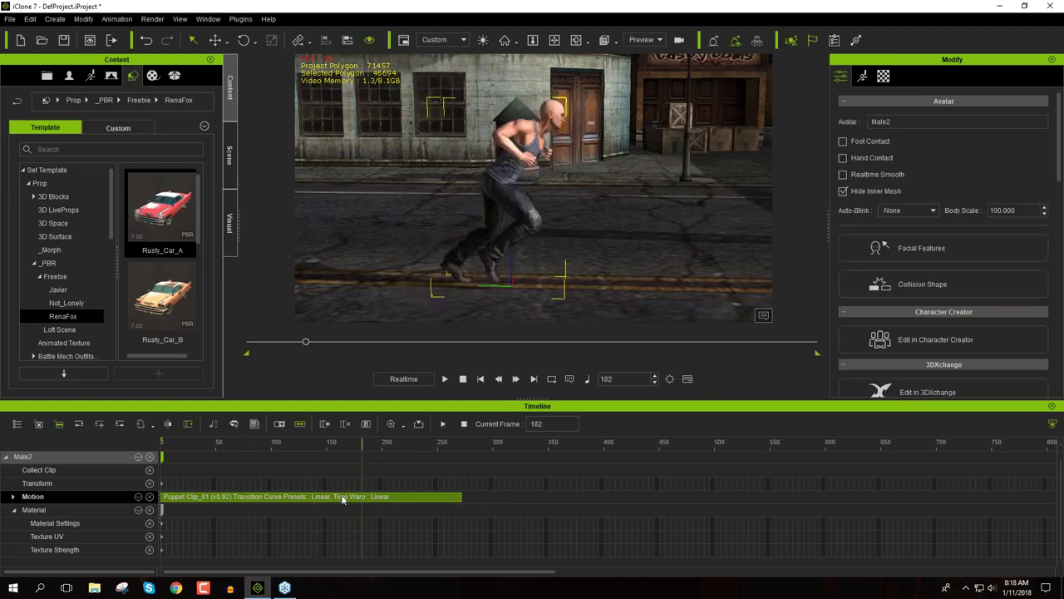
Open the slowed run clip in the Motion Modifier and start the live preview
{"action": "right_click", "coordinate": [341, 497]}
{"action": "left_click", "coordinate": [420, 360]}
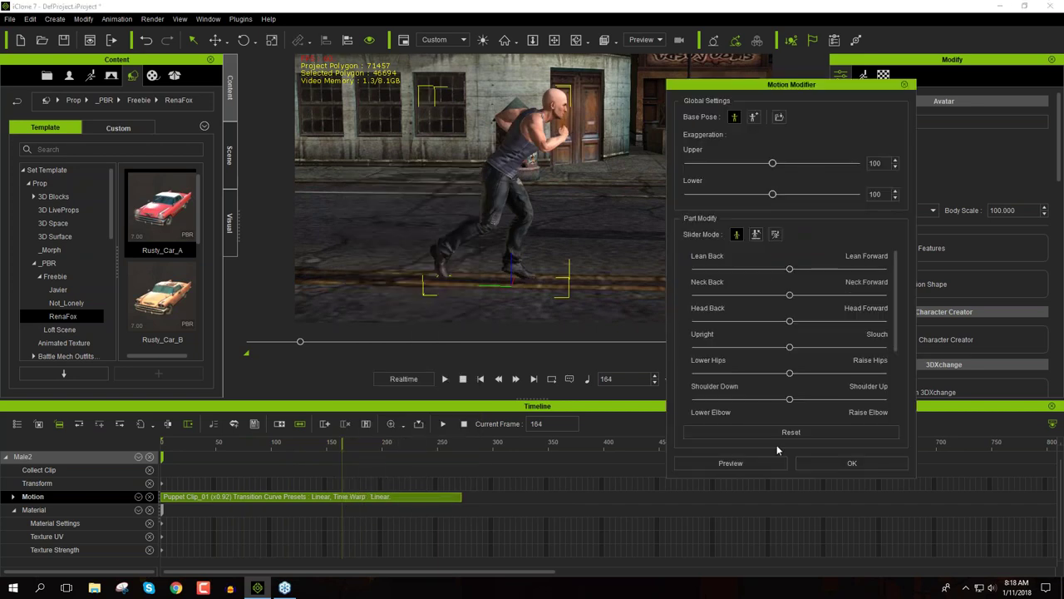
{"action": "left_click", "coordinate": [772, 460]}
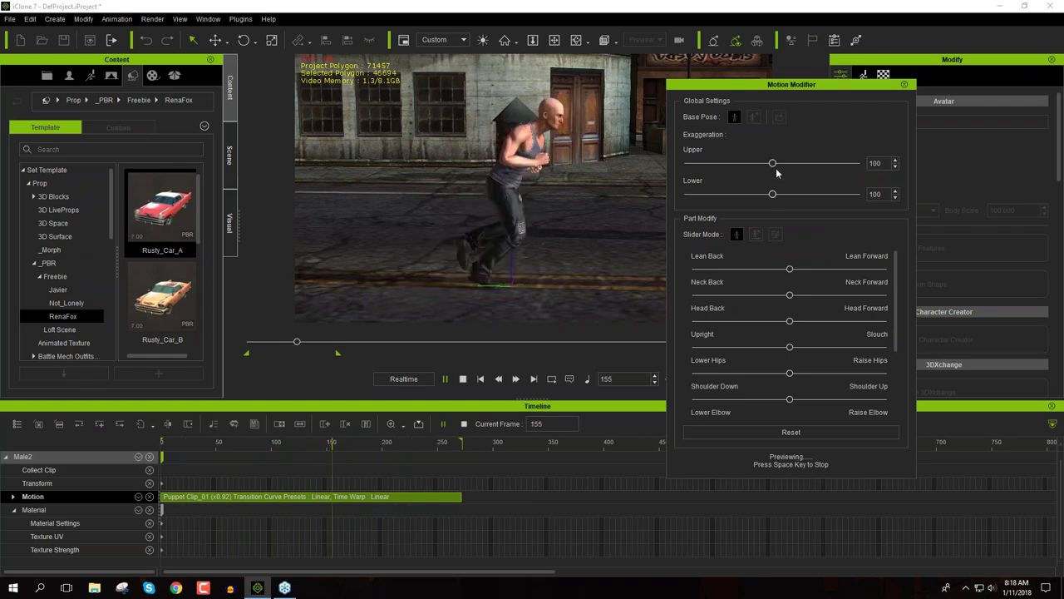
Set the exaggeration to 104 upper and 146 lower, push the neck well forward and add a slight slouch
{"action": "left_click_drag", "start_coordinate": [773, 164], "coordinate": [812, 197]}
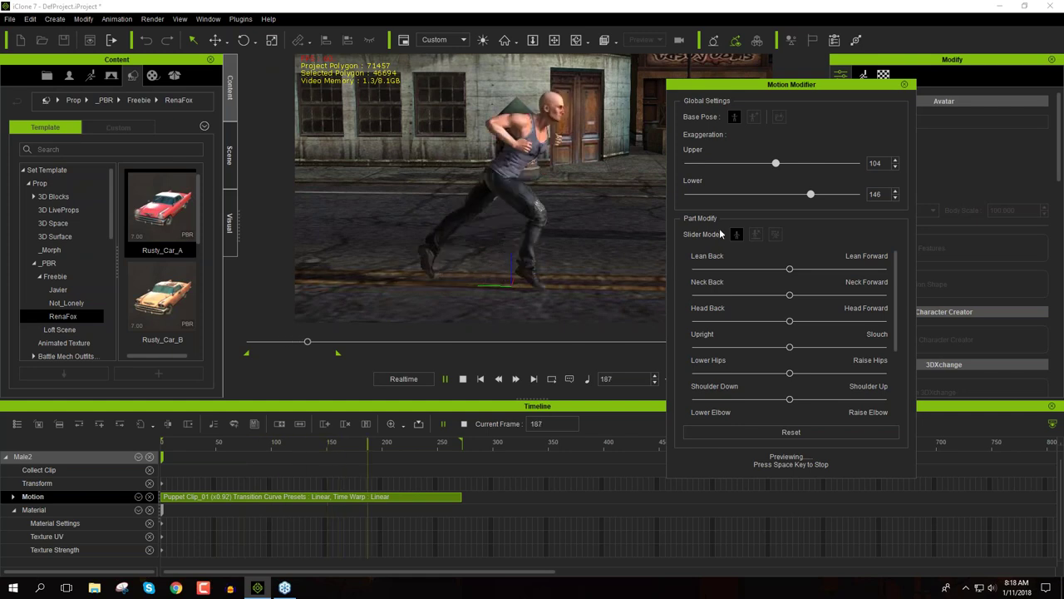
{"action": "left_click_drag", "start_coordinate": [790, 270], "coordinate": [845, 294]}
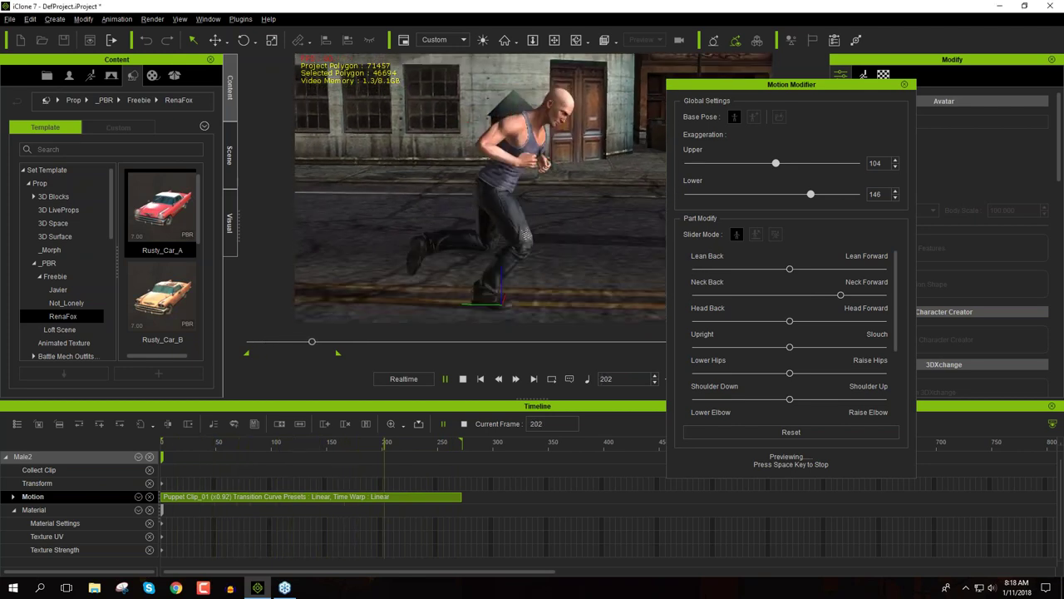
{"action": "left_click", "coordinate": [833, 347]}
{"action": "left_click_drag", "start_coordinate": [832, 347], "coordinate": [797, 347]}
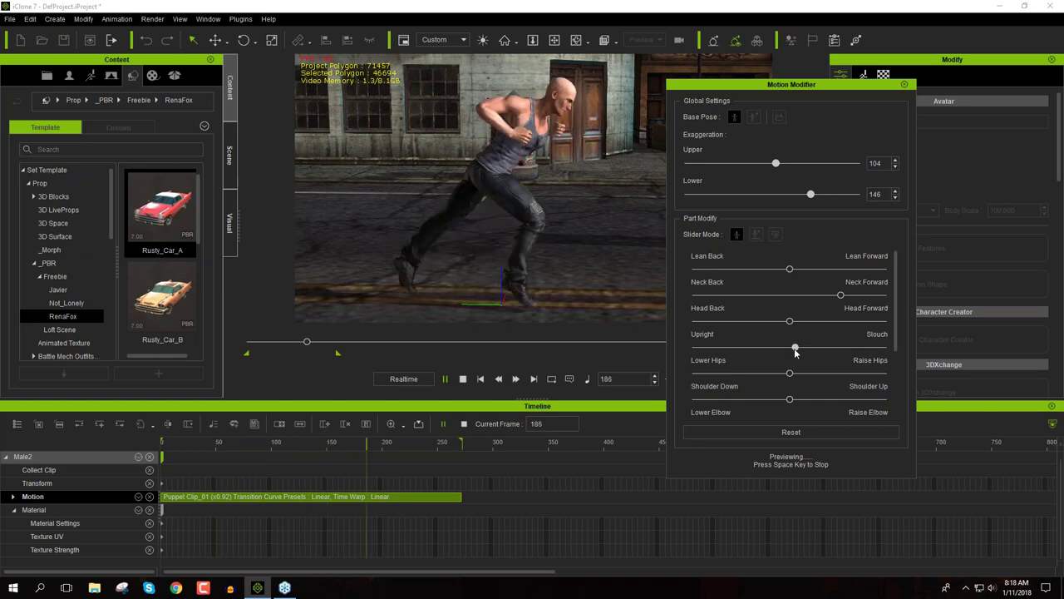
{"action": "left_click_drag", "start_coordinate": [896, 343], "coordinate": [900, 418]}
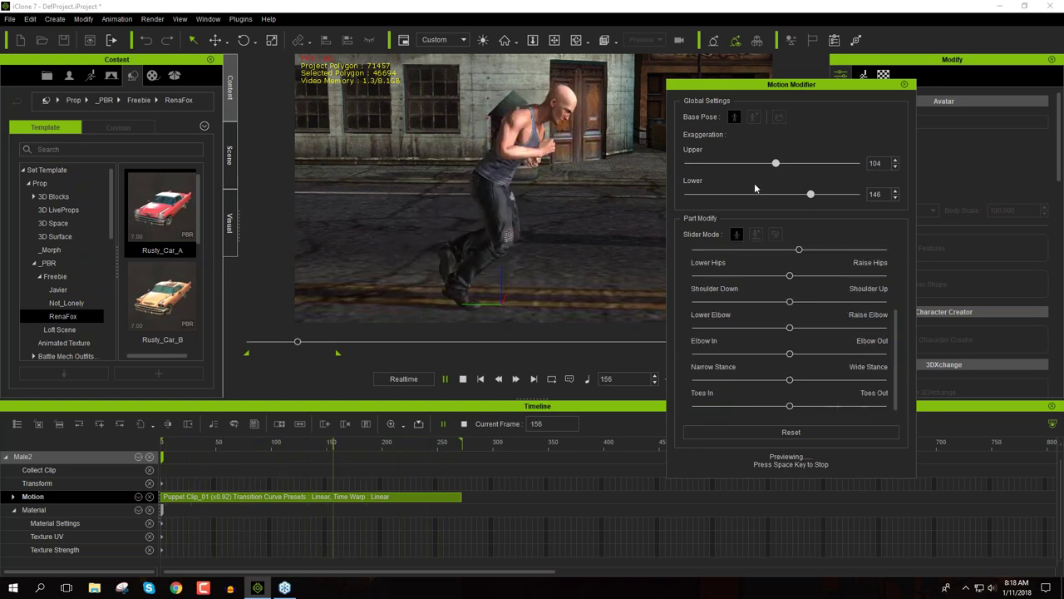
{"action": "key", "text": "space"}
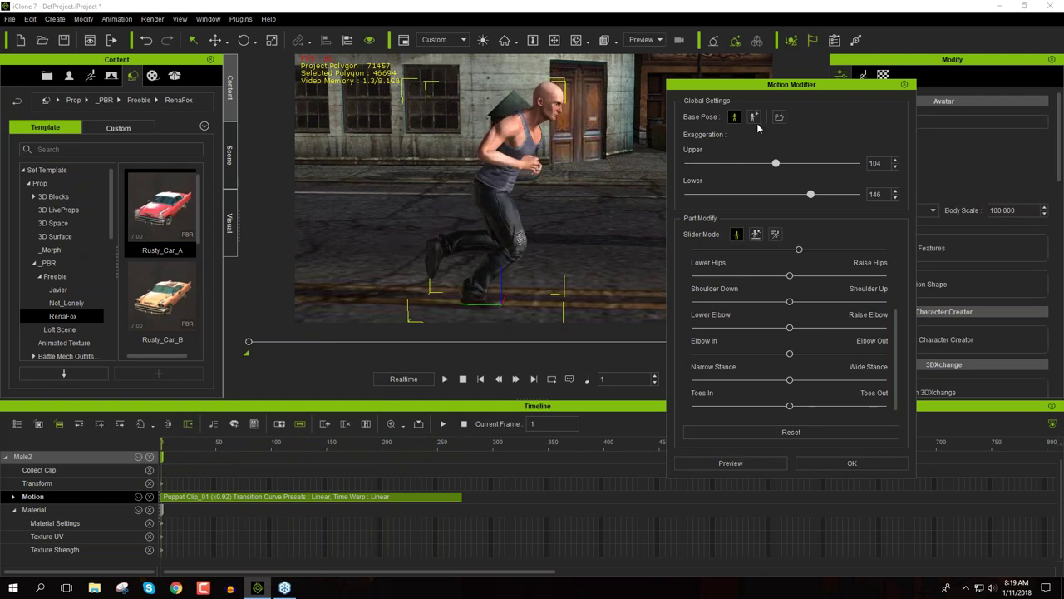
Compare the slider modes, choose the one with sway and bouncing hips controls, and set the lower exaggeration to 122
{"action": "left_click", "coordinate": [756, 235]}
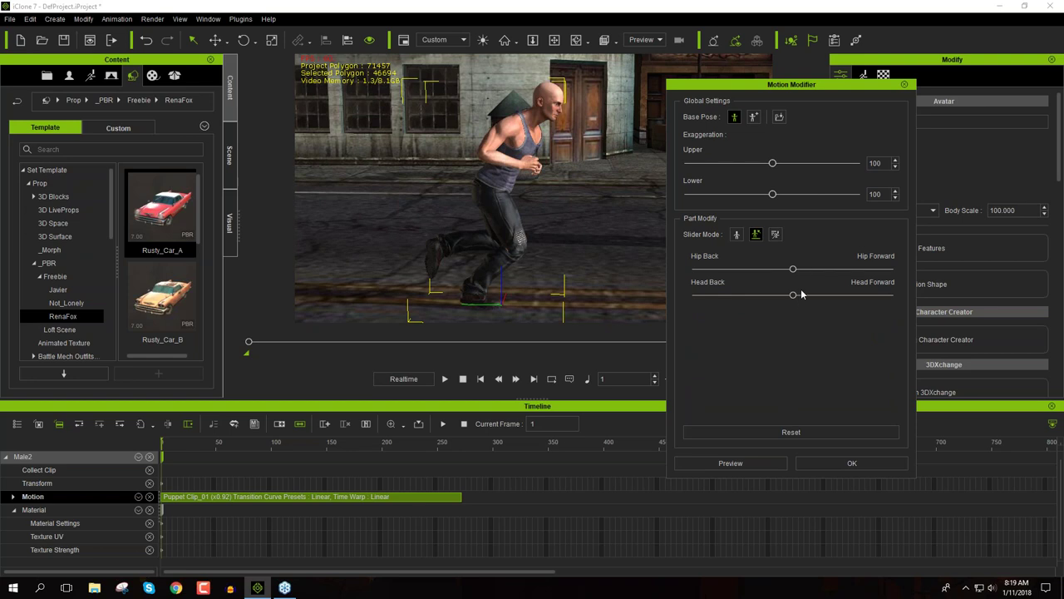
{"action": "left_click", "coordinate": [775, 235]}
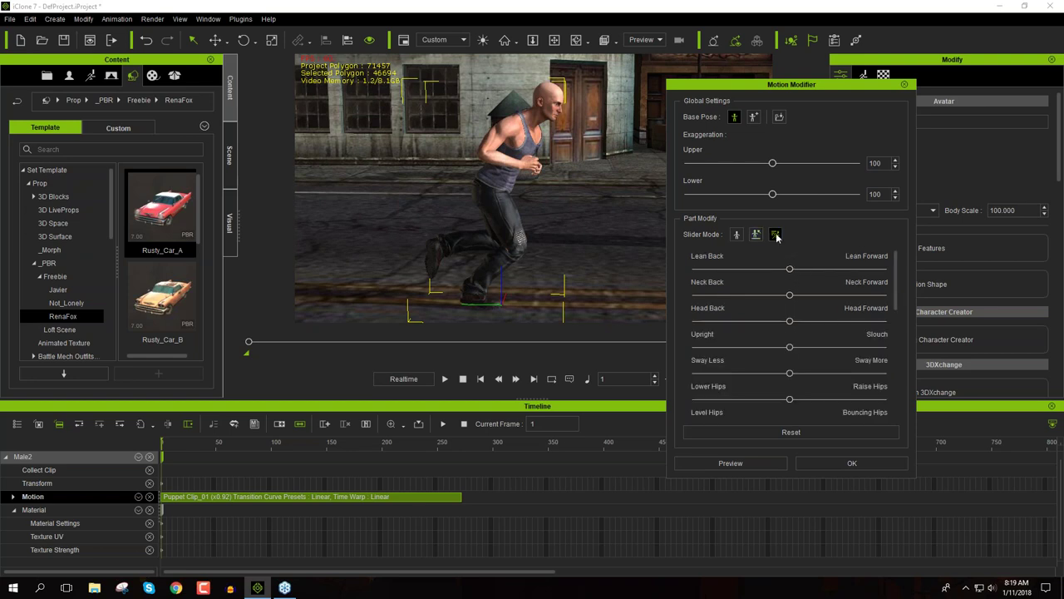
{"action": "left_click_drag", "start_coordinate": [896, 293], "coordinate": [929, 275]}
{"action": "left_click", "coordinate": [738, 235]}
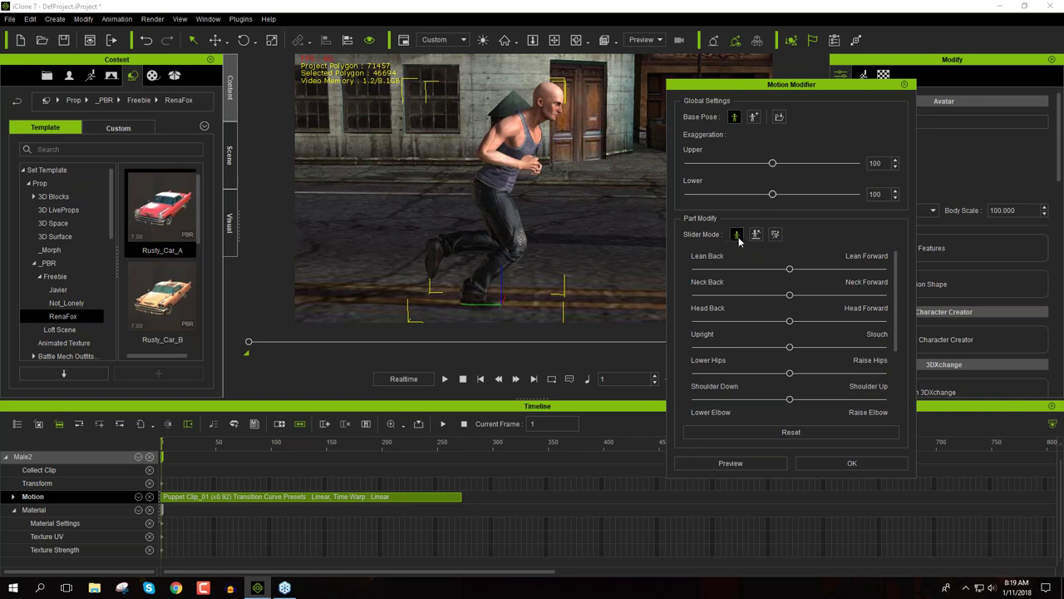
{"action": "left_click", "coordinate": [775, 233]}
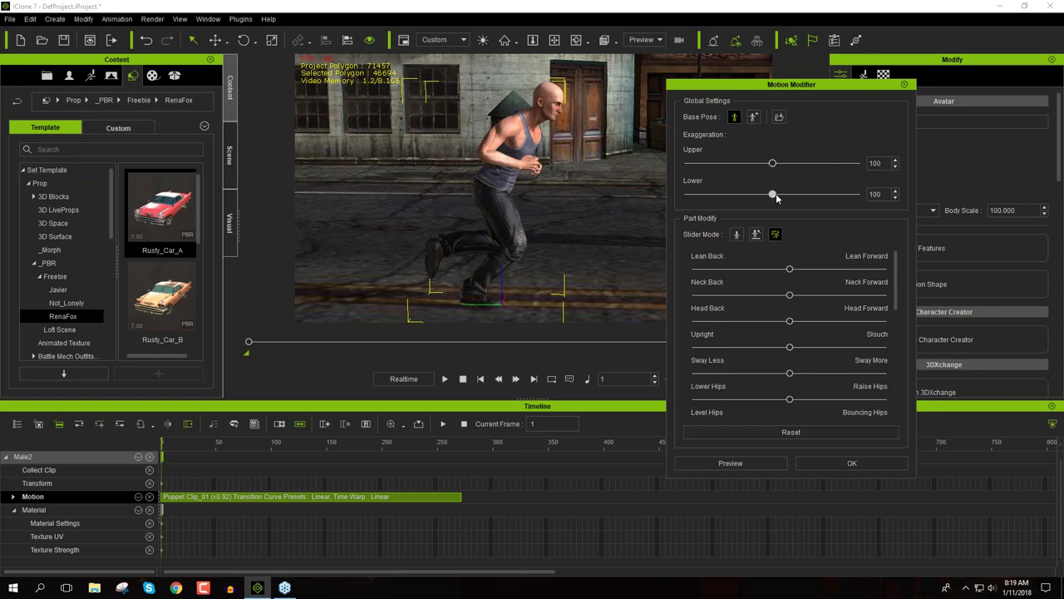
{"action": "left_click_drag", "start_coordinate": [792, 197], "coordinate": [794, 198]}
Tilt the character's head strongly forward and his neck slightly forward during the preview, leaving the lean centred
{"action": "left_click", "coordinate": [730, 462]}
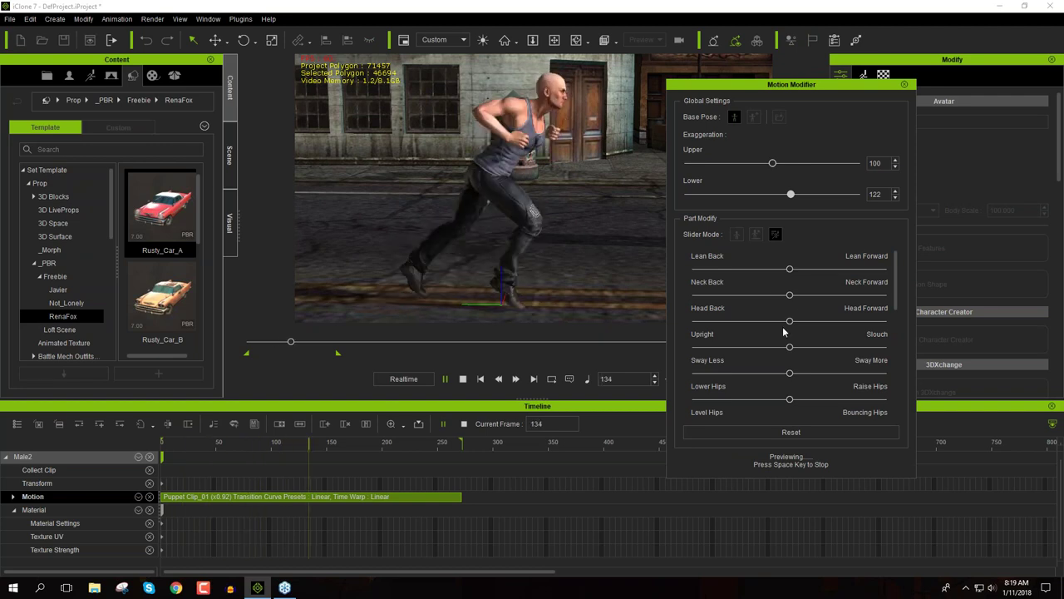
{"action": "left_click_drag", "start_coordinate": [789, 323], "coordinate": [845, 323]}
{"action": "mouse_move", "coordinate": [790, 295]}
{"action": "left_mouse_down"}
{"action": "mouse_move", "coordinate": [841, 297]}
{"action": "mouse_move", "coordinate": [804, 297]}
{"action": "left_mouse_up"}
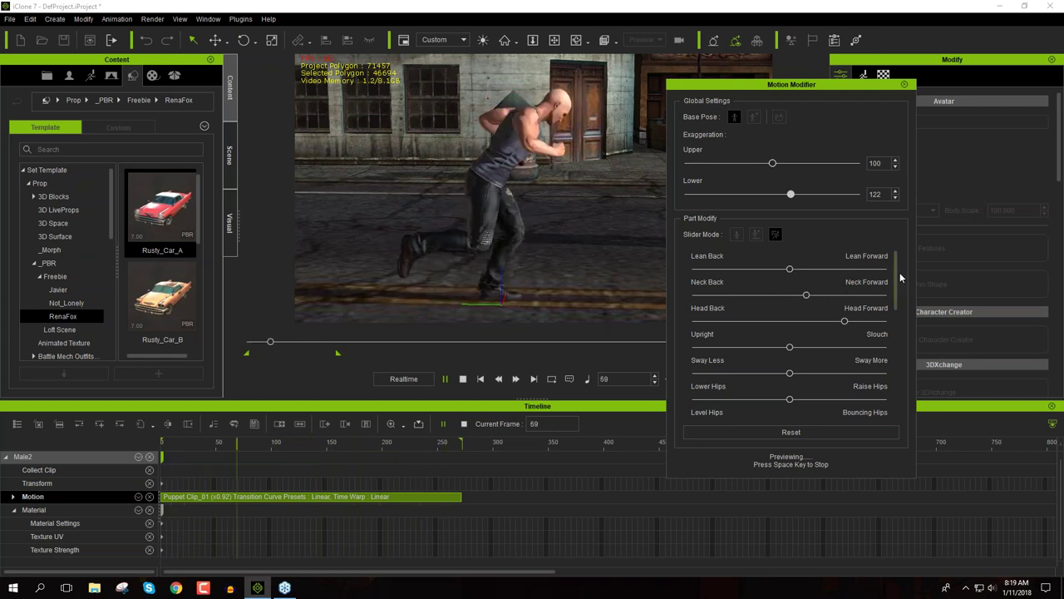
{"action": "left_click_drag", "start_coordinate": [812, 268], "coordinate": [788, 269]}
Increase the bouncing of the hips strongly, check the run in the preview, and apply the motion changes
{"action": "left_click_drag", "start_coordinate": [896, 290], "coordinate": [896, 328]}
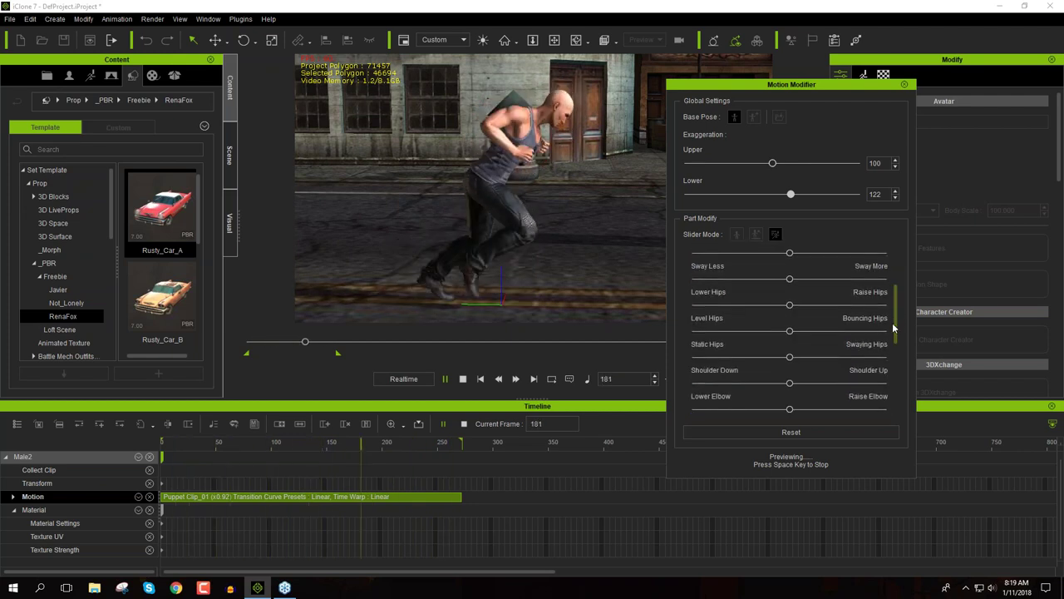
{"action": "left_click_drag", "start_coordinate": [790, 331], "coordinate": [847, 332]}
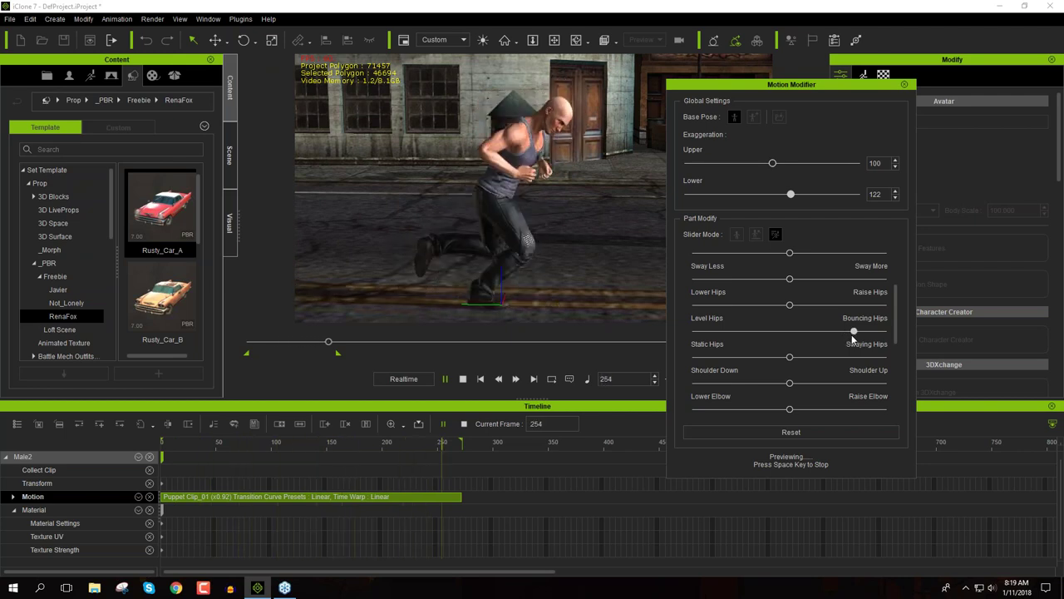
{"action": "right_click_drag", "start_coordinate": [647, 291], "coordinate": [620, 242]}
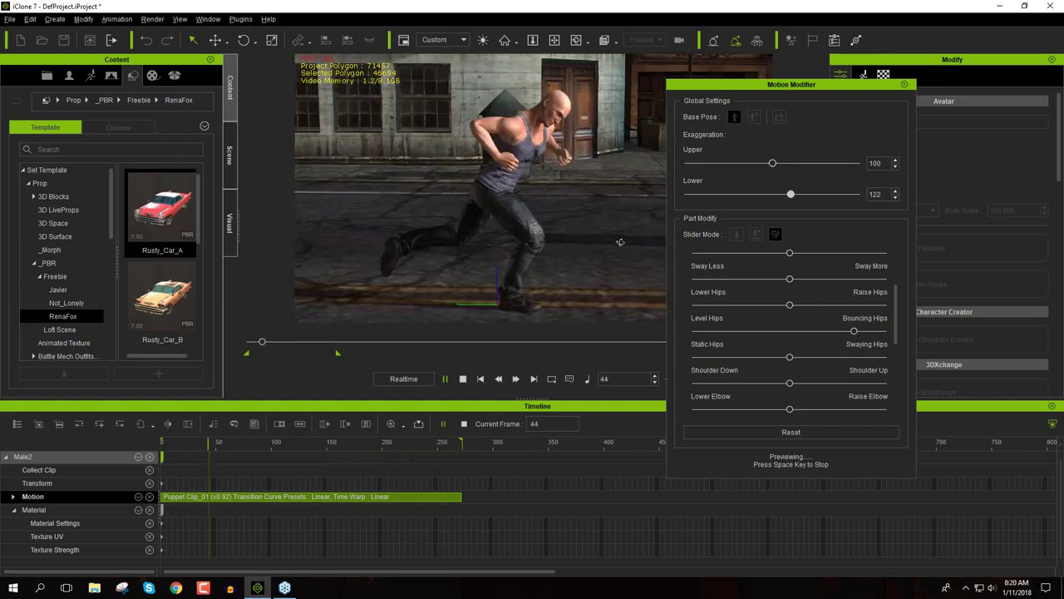
{"action": "key", "text": "space"}
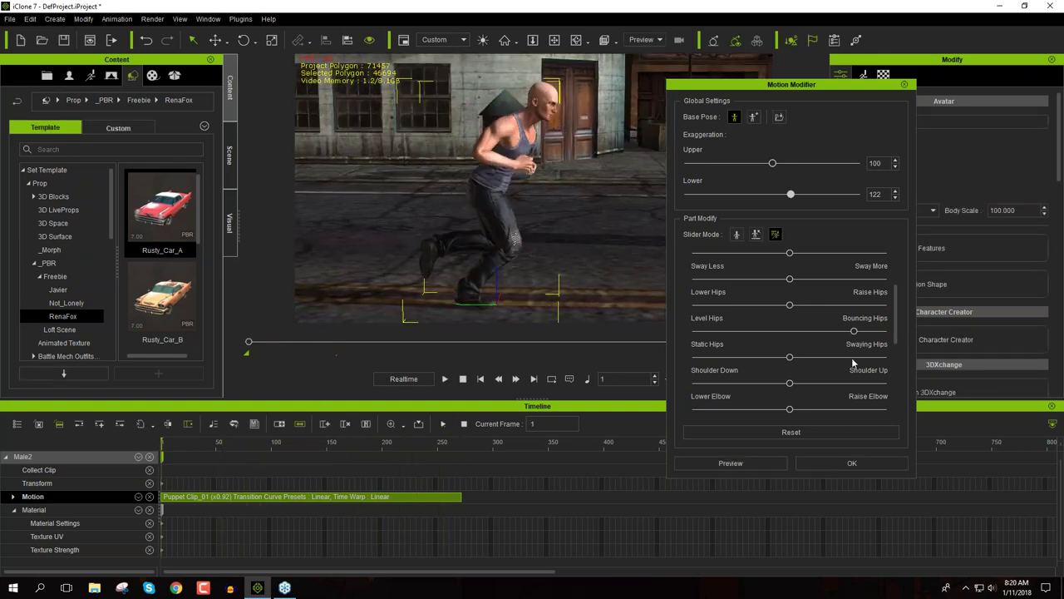
{"action": "left_click", "coordinate": [841, 466]}
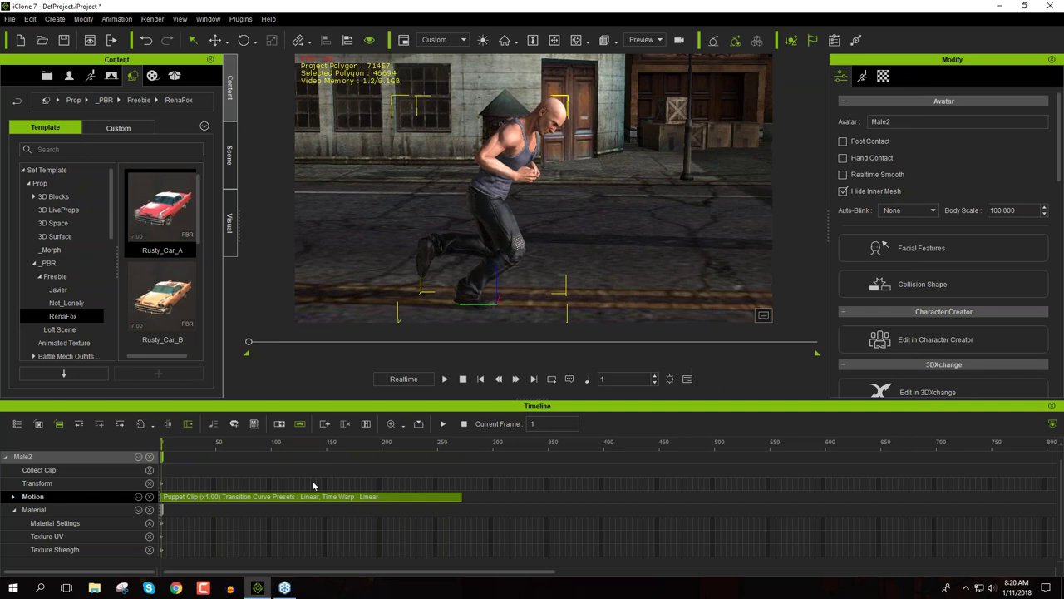
Shorten the modified run clip until its speed is about x1.27, checking the playback
{"action": "left_click_drag", "start_coordinate": [192, 439], "coordinate": [304, 442]}
{"action": "left_click", "coordinate": [231, 501]}
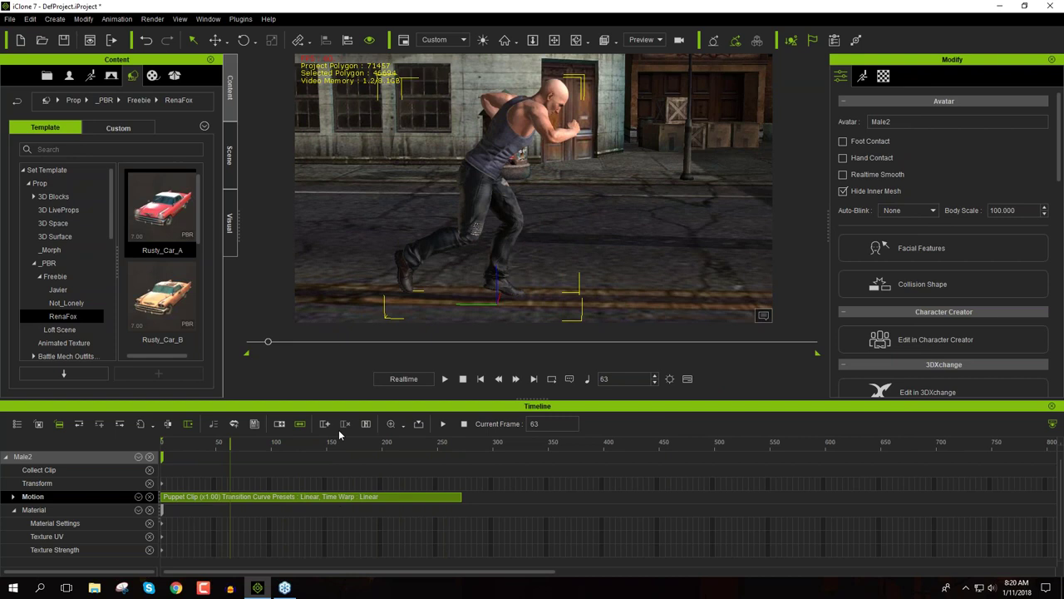
{"action": "left_click_drag", "start_coordinate": [459, 495], "coordinate": [382, 496]}
{"action": "left_click_drag", "start_coordinate": [338, 447], "coordinate": [232, 446]}
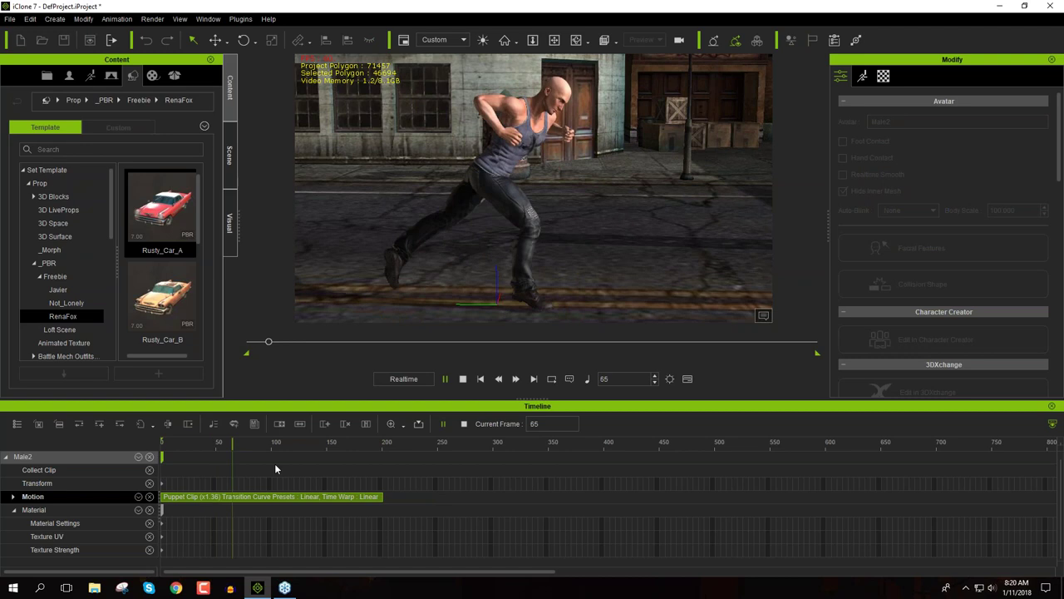
{"action": "left_click_drag", "start_coordinate": [232, 447], "coordinate": [177, 449]}
{"action": "key", "text": "space"}
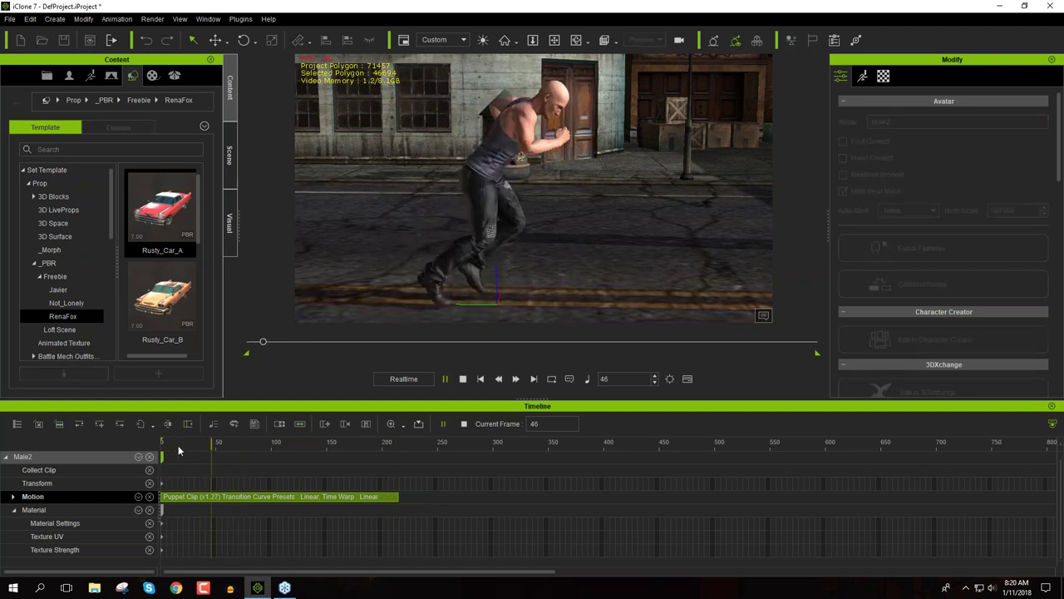
{"action": "left_click_drag", "start_coordinate": [381, 444], "coordinate": [397, 444]}
At frame 214, move the character forward along the street until he is alongside the parked red car, and play back the run
{"action": "left_click", "coordinate": [397, 444]}
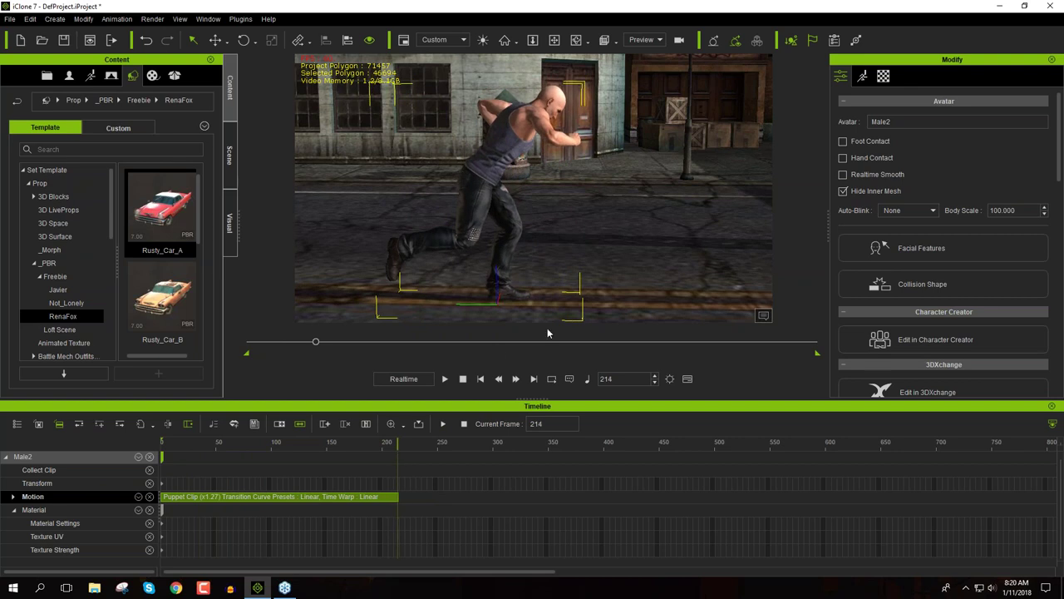
{"action": "scroll", "coordinate": [705, 145], "scroll_direction": "down", "scroll_amount": 5}
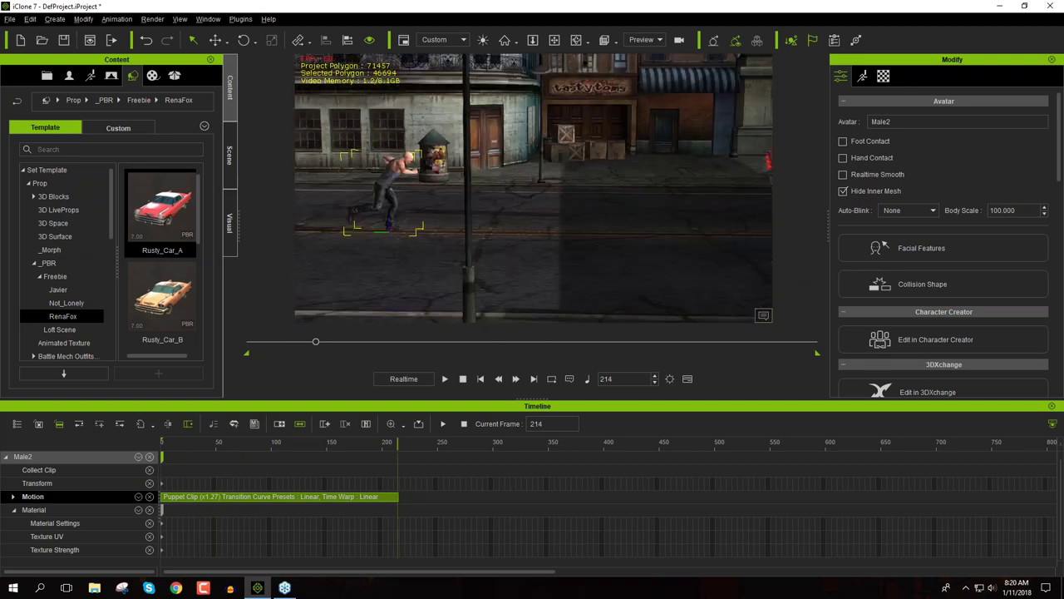
{"action": "right_click_drag", "start_coordinate": [573, 193], "coordinate": [550, 235]}
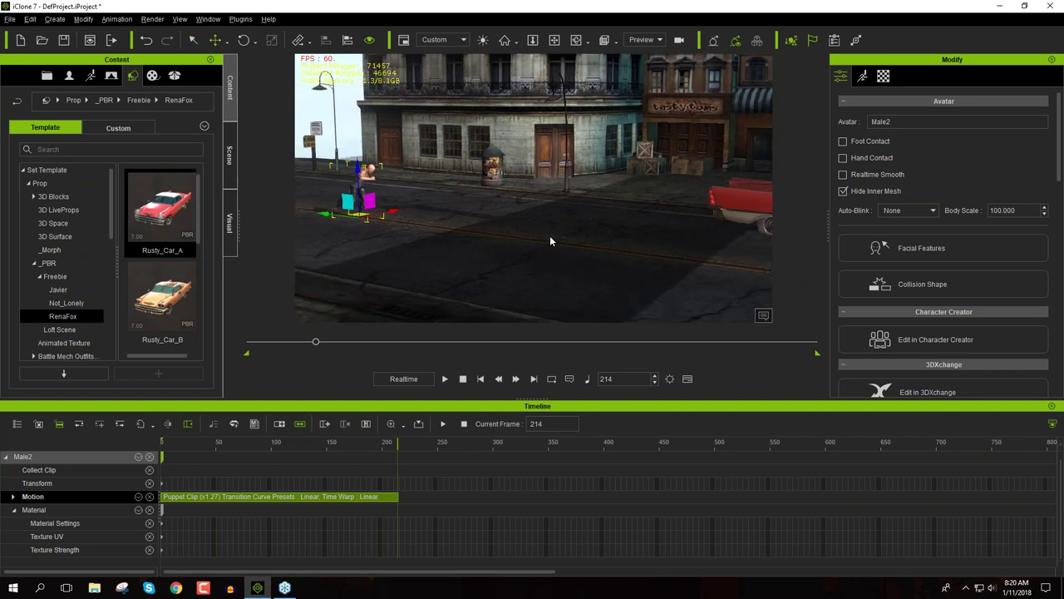
{"action": "left_click_drag", "start_coordinate": [325, 212], "coordinate": [683, 261]}
{"action": "middle_click_drag", "start_coordinate": [683, 261], "coordinate": [576, 228]}
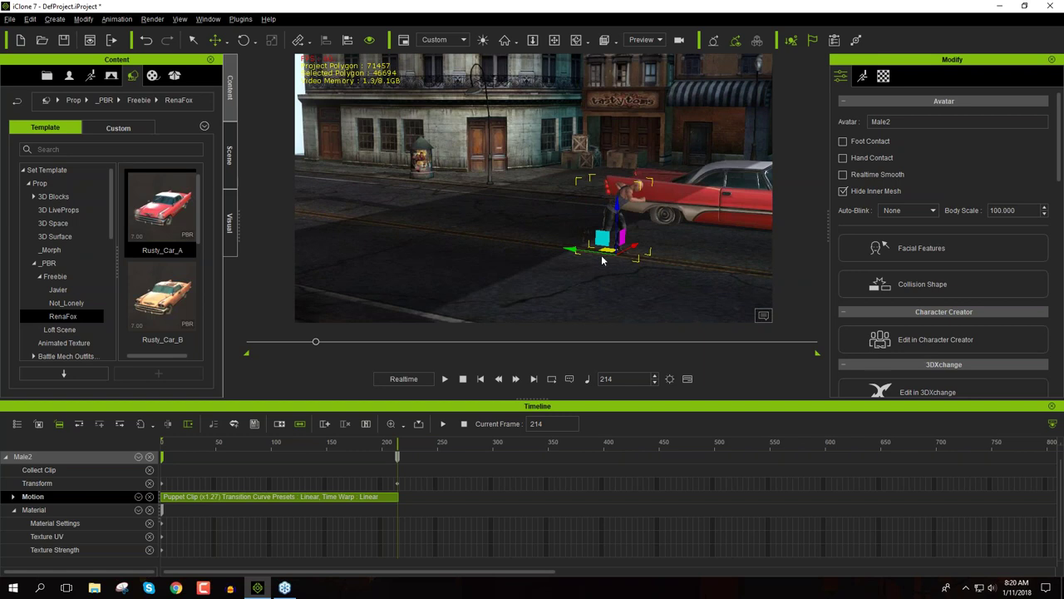
{"action": "left_click_drag", "start_coordinate": [578, 251], "coordinate": [632, 283]}
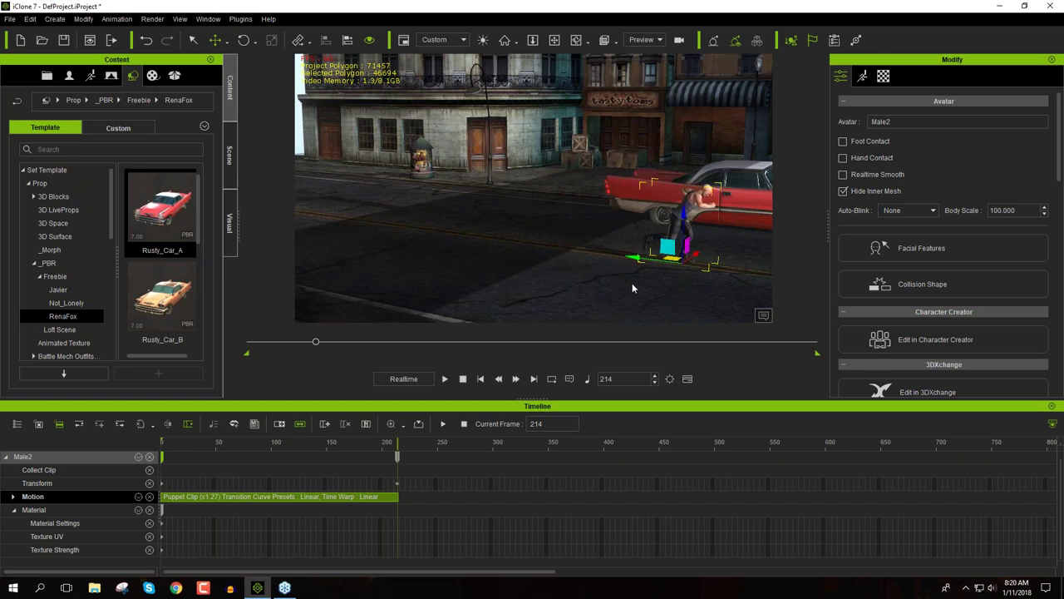
{"action": "right_click_drag", "start_coordinate": [632, 283], "coordinate": [499, 275]}
{"action": "left_click", "coordinate": [463, 380]}
{"action": "left_click", "coordinate": [445, 378]}
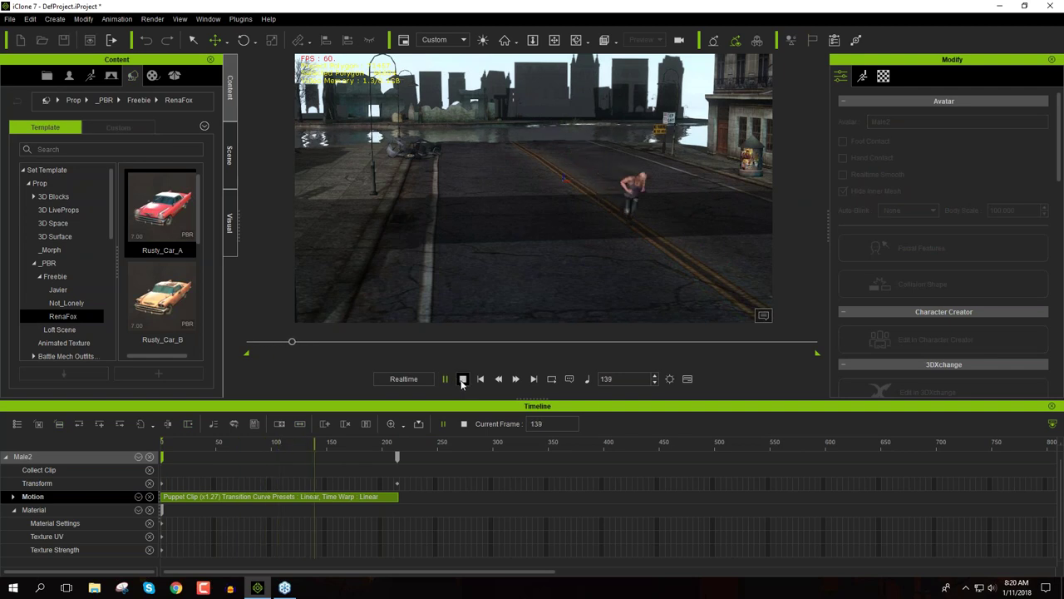
{"action": "left_click", "coordinate": [463, 378]}
Set the transition curve of the character's transform key at frame 214 to Linear and check the run from the start
{"action": "left_click", "coordinate": [398, 483]}
{"action": "right_click", "coordinate": [397, 485]}
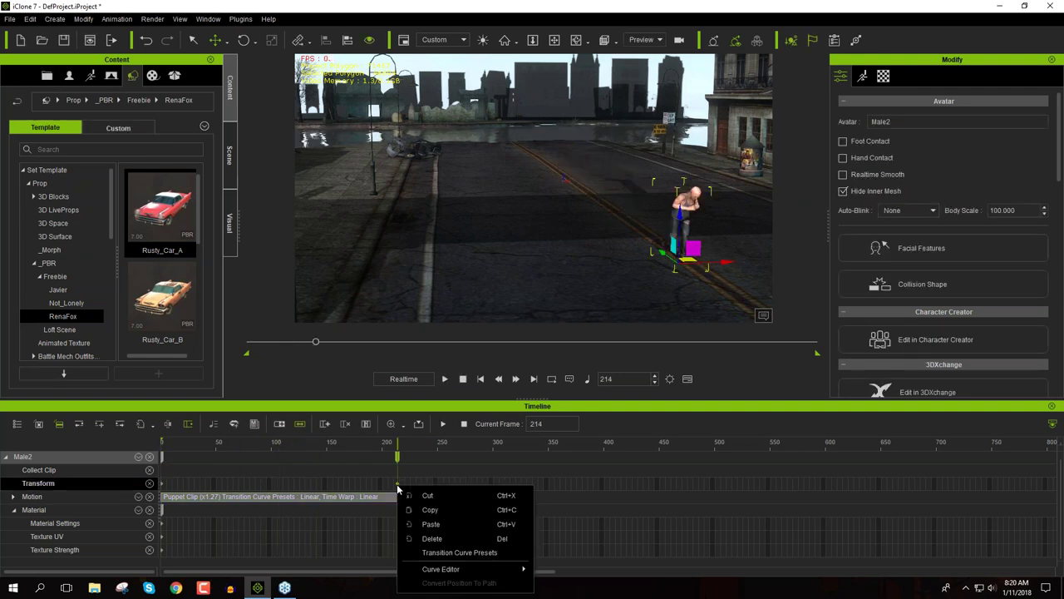
{"action": "left_click", "coordinate": [457, 559]}
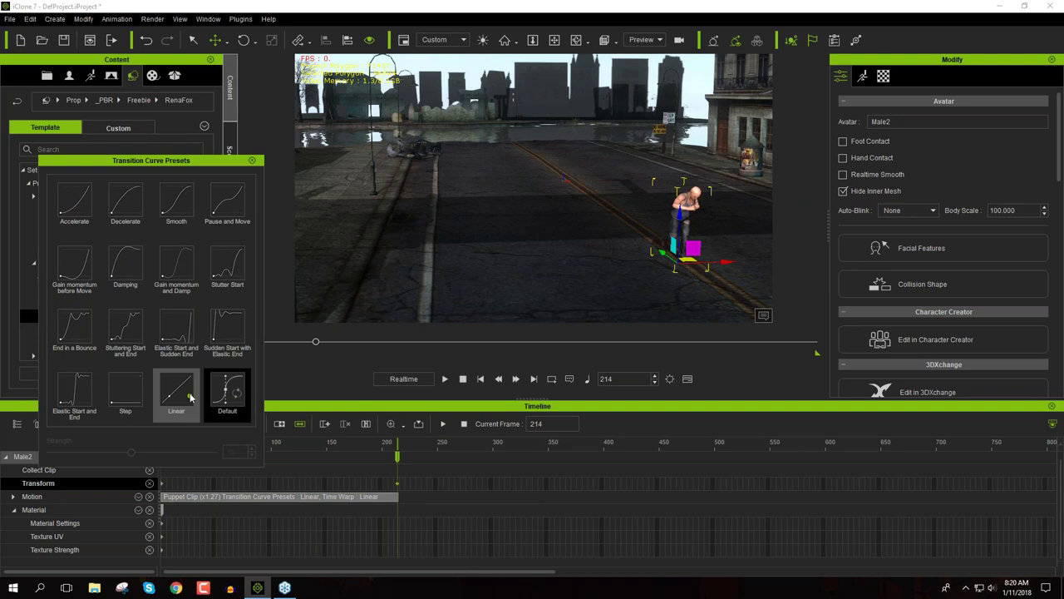
{"action": "key", "text": "space"}
{"action": "key", "text": "space"}
{"action": "left_click", "coordinate": [252, 160]}
{"action": "left_click_drag", "start_coordinate": [221, 441], "coordinate": [163, 441]}
{"action": "right_click_drag", "start_coordinate": [488, 185], "coordinate": [510, 287]}
{"action": "key", "text": "space"}
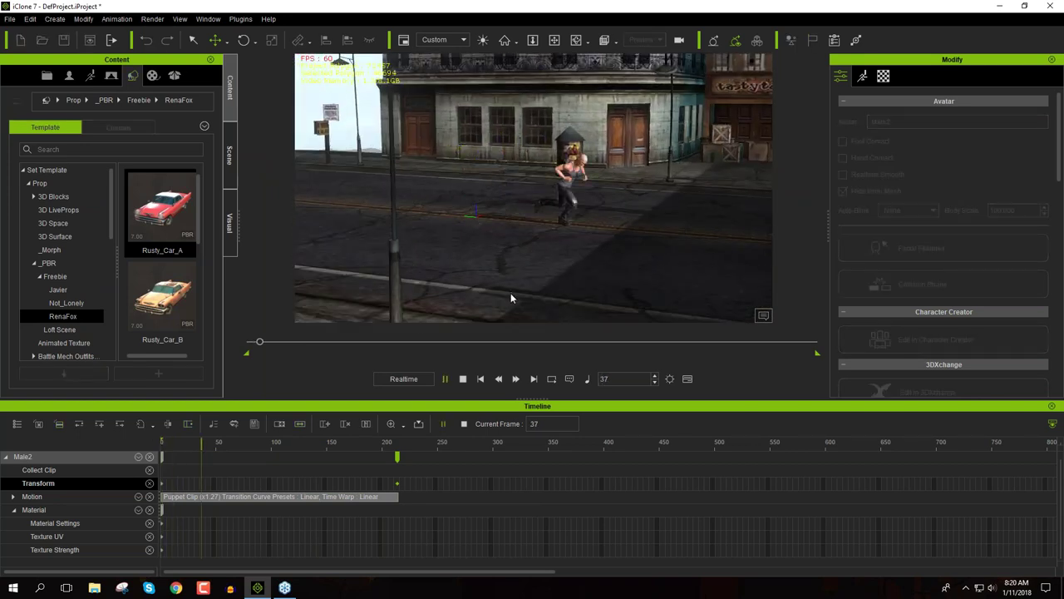
{"action": "key", "text": "space"}
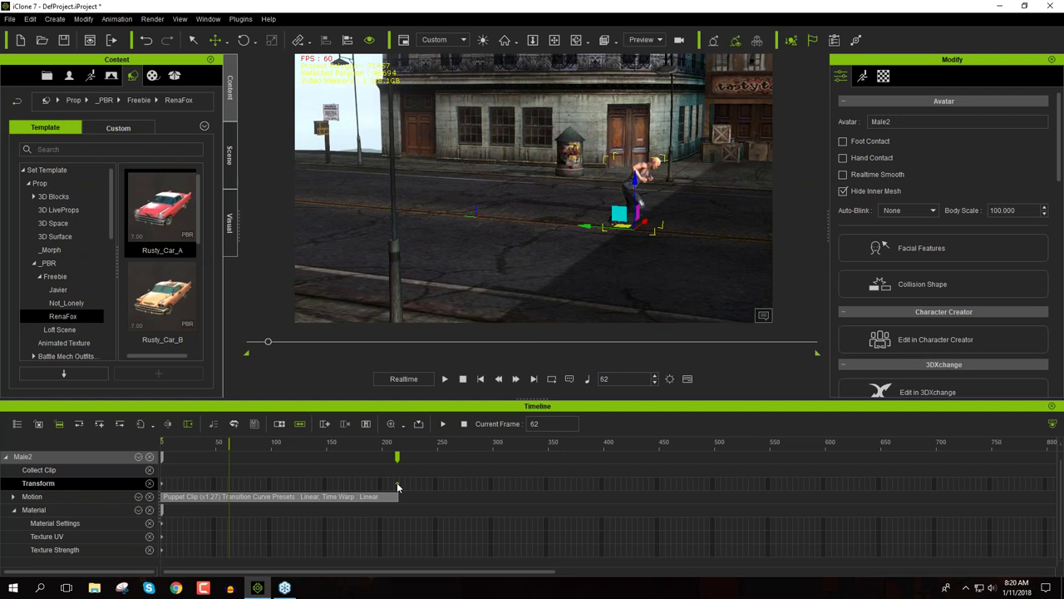
At frame 233, move the character sideways from the road's centre line to the side of the red car
{"action": "left_click", "coordinate": [397, 458]}
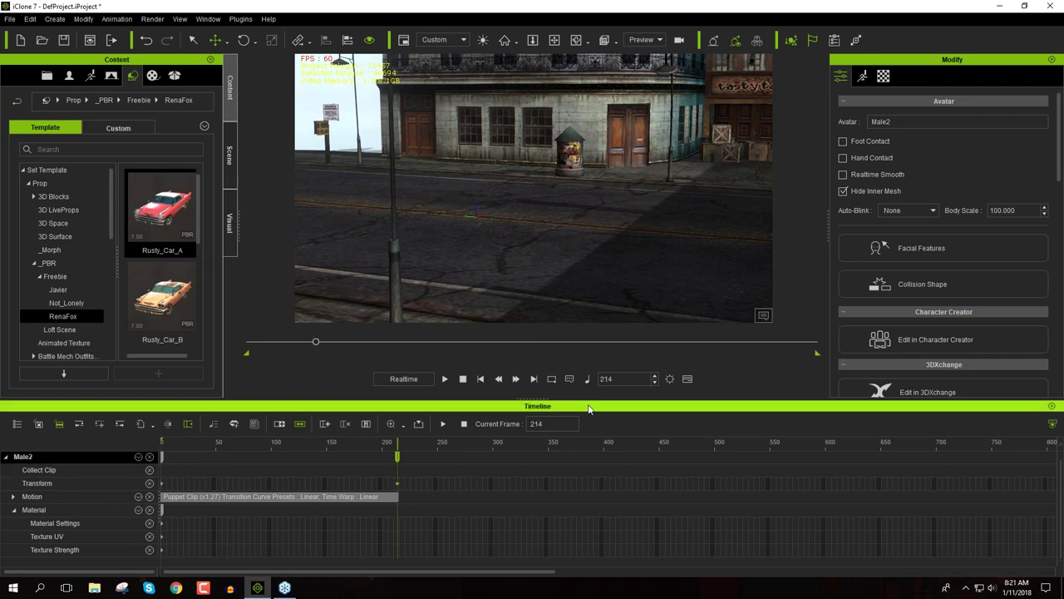
{"action": "right_click_drag", "start_coordinate": [697, 247], "coordinate": [630, 254]}
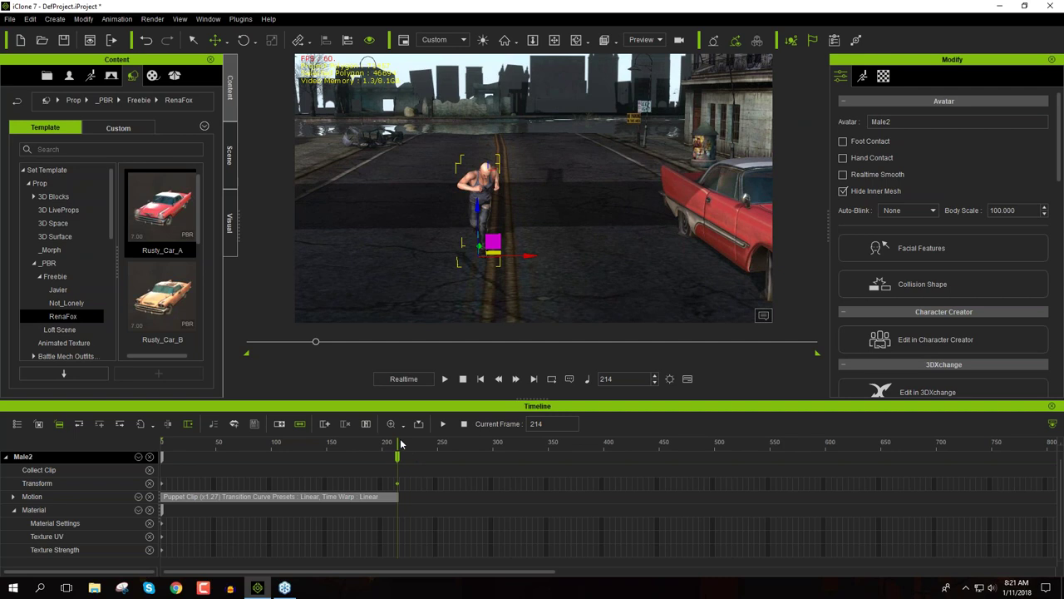
{"action": "left_click_drag", "start_coordinate": [399, 447], "coordinate": [419, 459]}
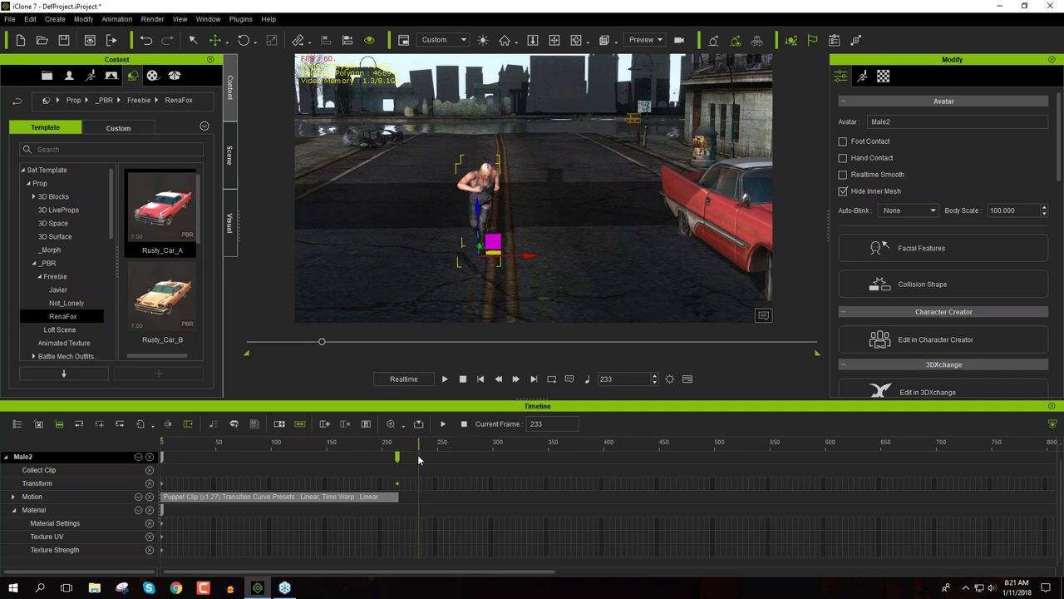
{"action": "right_click_drag", "start_coordinate": [583, 324], "coordinate": [474, 223]}
{"action": "scroll", "coordinate": [470, 222], "scroll_direction": "down", "scroll_amount": 3}
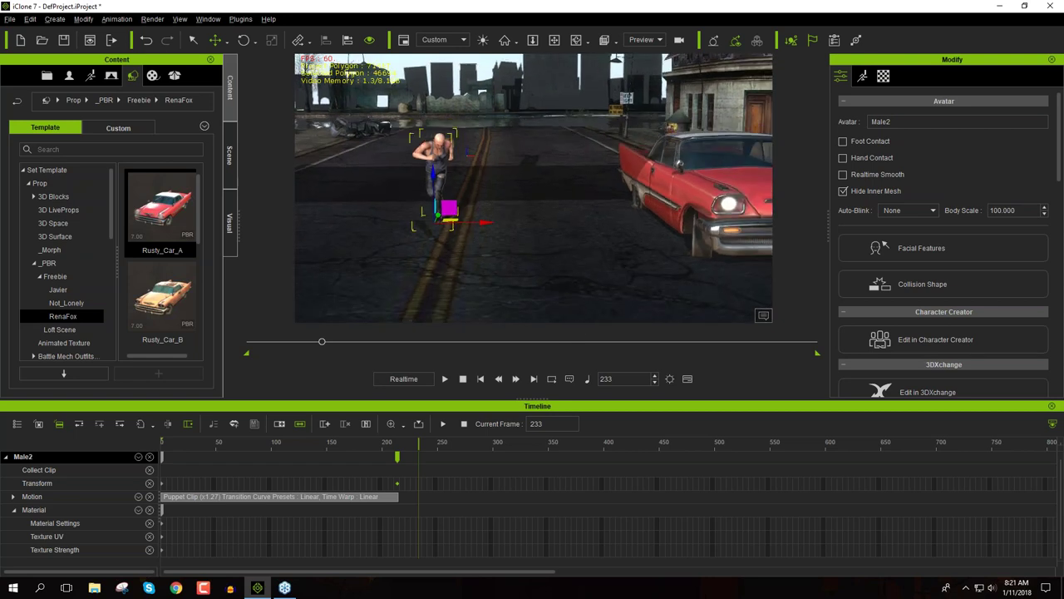
{"action": "left_click_drag", "start_coordinate": [485, 243], "coordinate": [668, 261]}
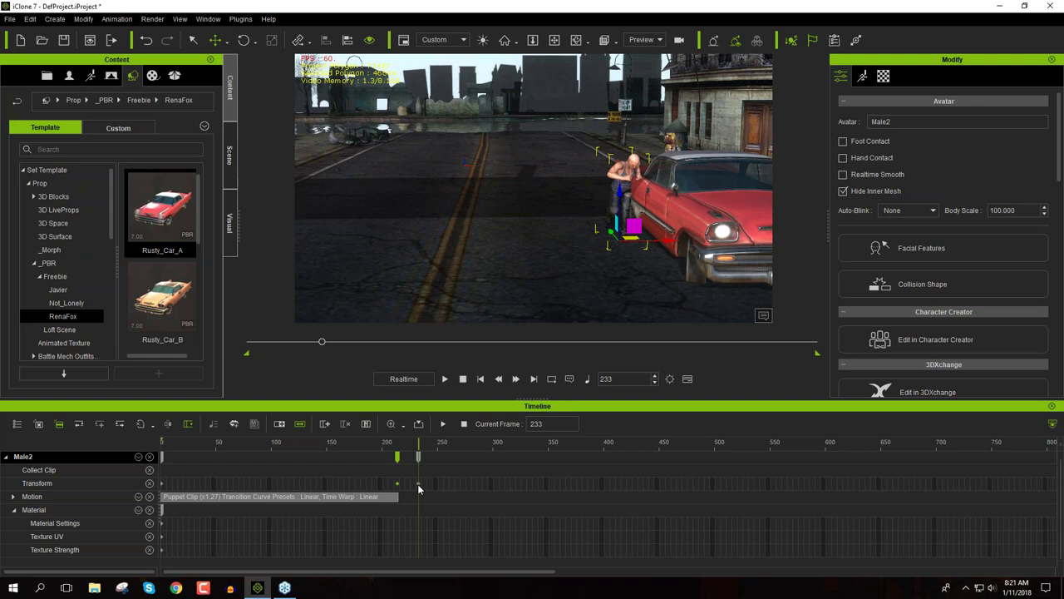
Rotate the character at frame 233 so his back is to the car, and raise him up against its side
{"action": "key", "text": "e"}
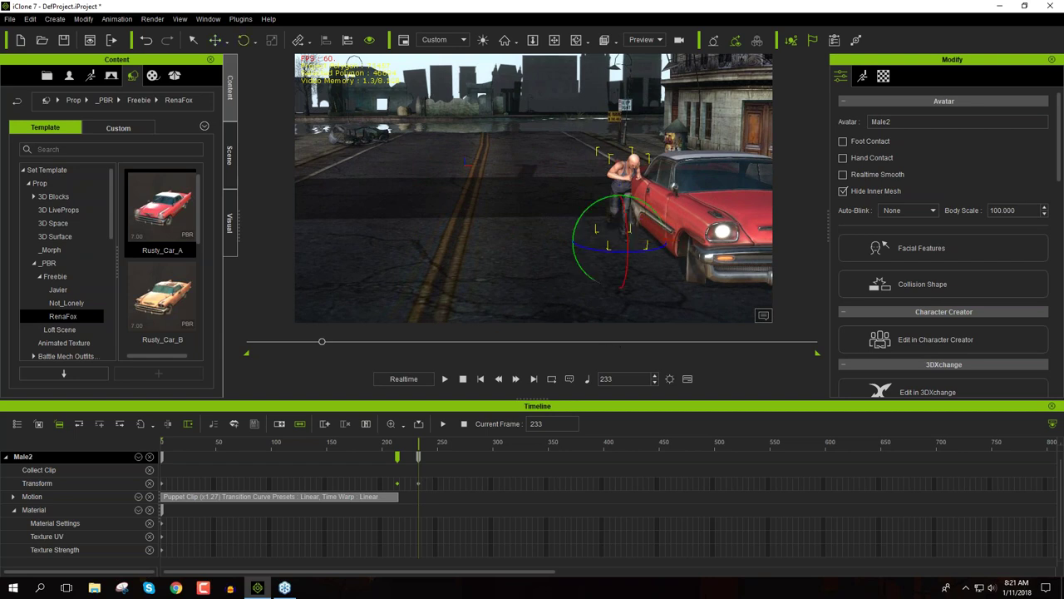
{"action": "left_click_drag", "start_coordinate": [657, 250], "coordinate": [602, 253]}
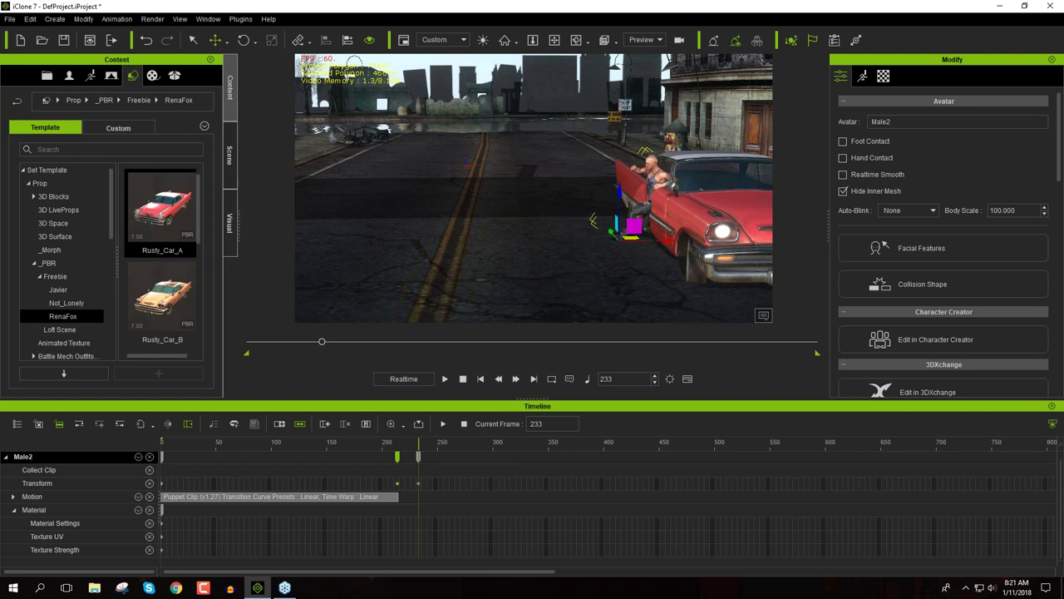
{"action": "left_click_drag", "start_coordinate": [638, 227], "coordinate": [651, 174]}
{"action": "key", "text": "e"}
{"action": "key", "text": "w"}
{"action": "key", "text": "e"}
Play back the character's move from the run onto the side of the car, viewing it from the front
{"action": "right_click_drag", "start_coordinate": [635, 222], "coordinate": [507, 225]}
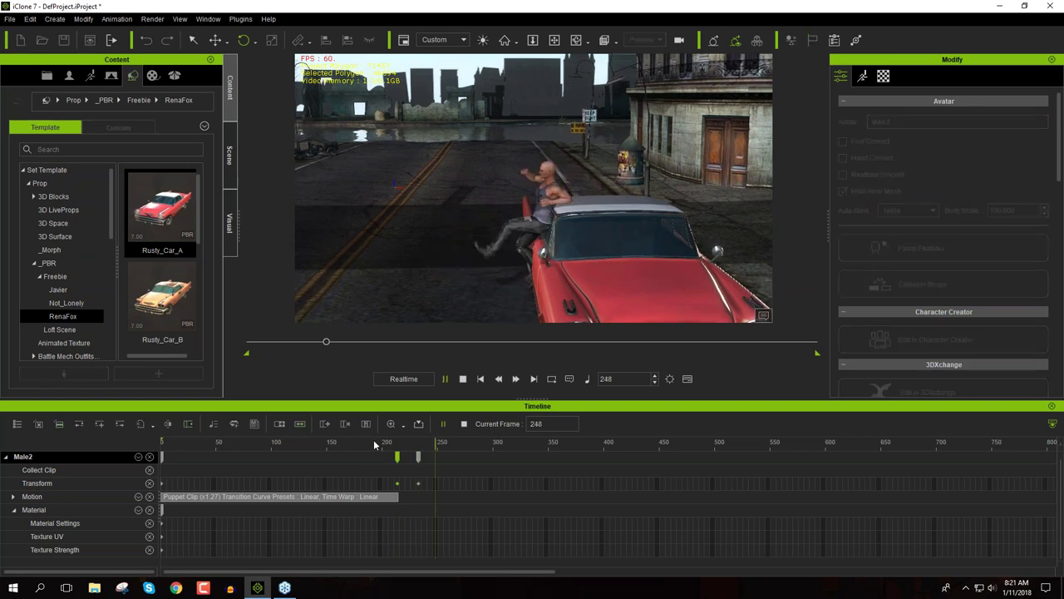
{"action": "left_click", "coordinate": [441, 424]}
{"action": "right_click_drag", "start_coordinate": [500, 252], "coordinate": [522, 248]}
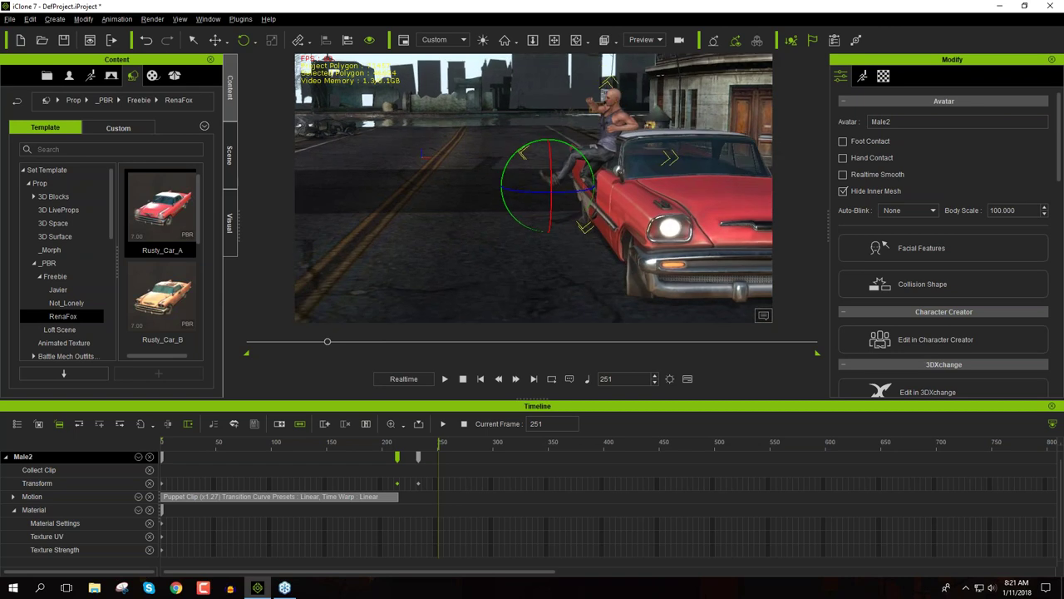
{"action": "key", "text": "space"}
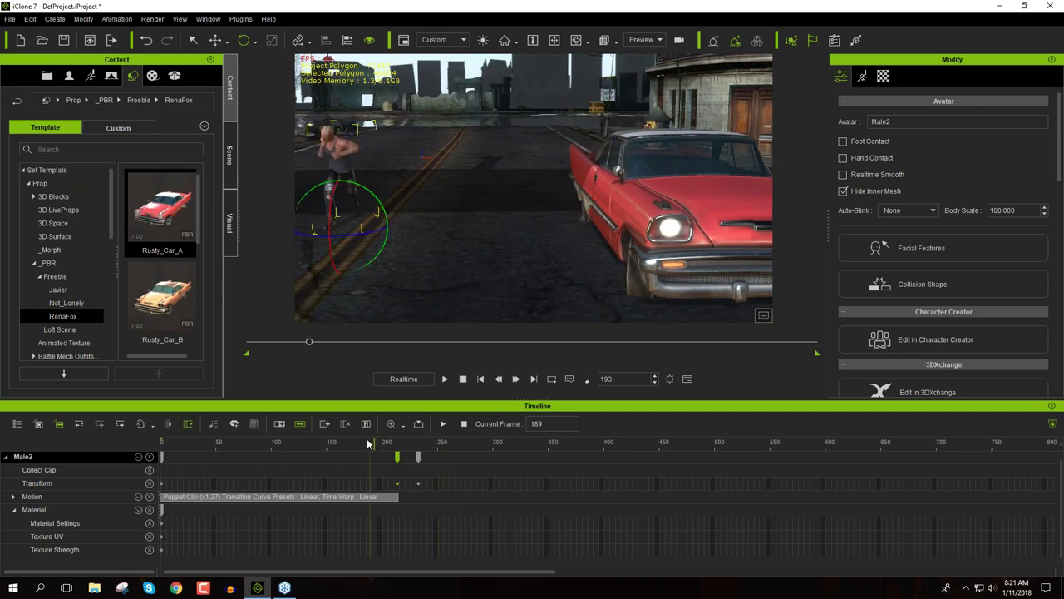
{"action": "left_click_drag", "start_coordinate": [365, 442], "coordinate": [357, 442]}
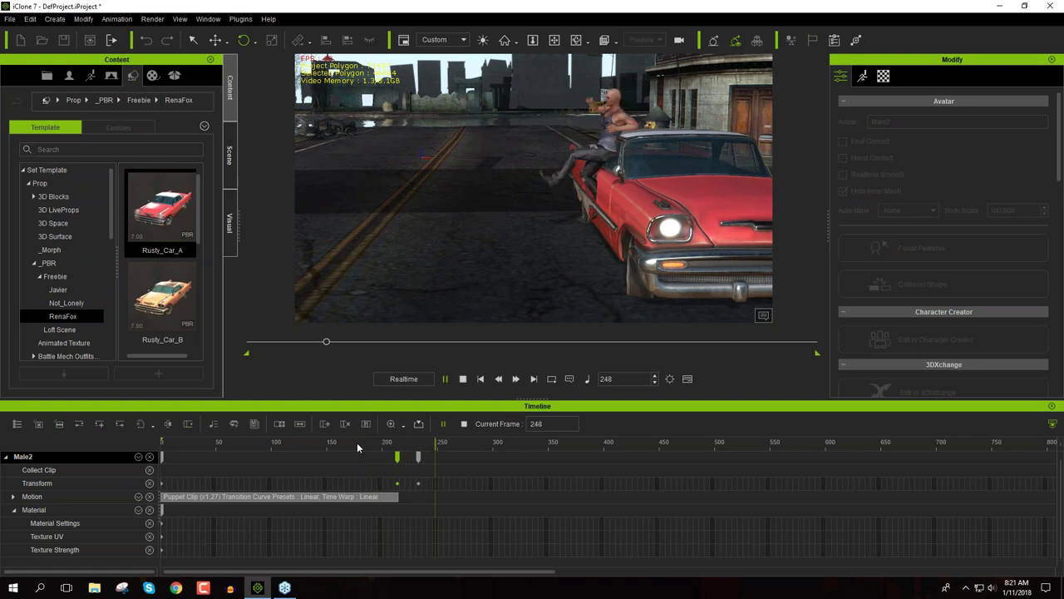
{"action": "key", "text": "space"}
Open Edit Motion Layer for the character at frame 214 and reset the pose to set a motion layer key
{"action": "left_click", "coordinate": [419, 457]}
{"action": "left_click", "coordinate": [398, 457]}
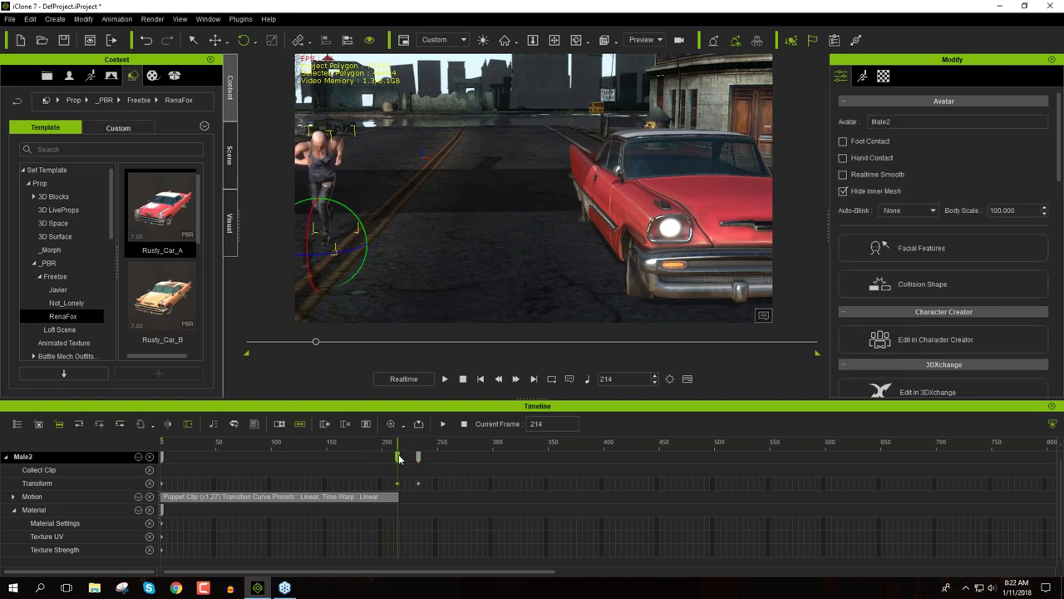
{"action": "left_click", "coordinate": [862, 75]}
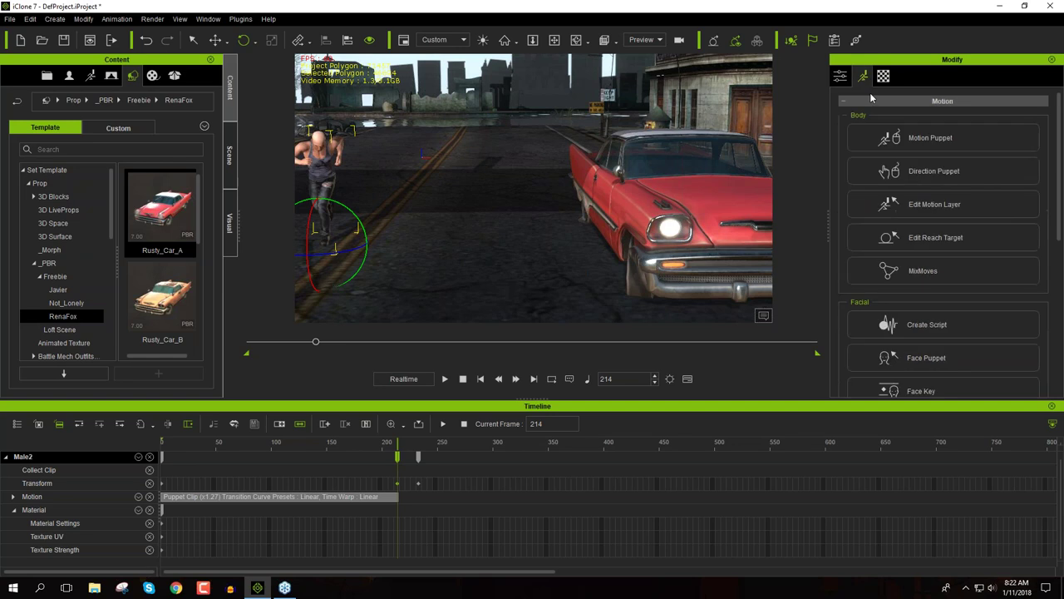
{"action": "left_click", "coordinate": [928, 206]}
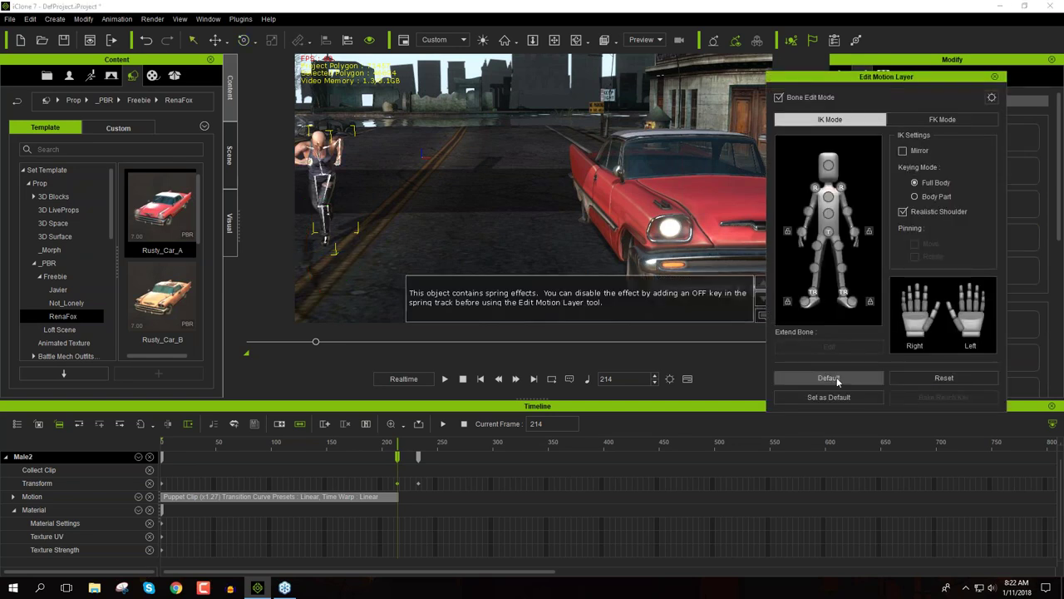
{"action": "left_click", "coordinate": [915, 379]}
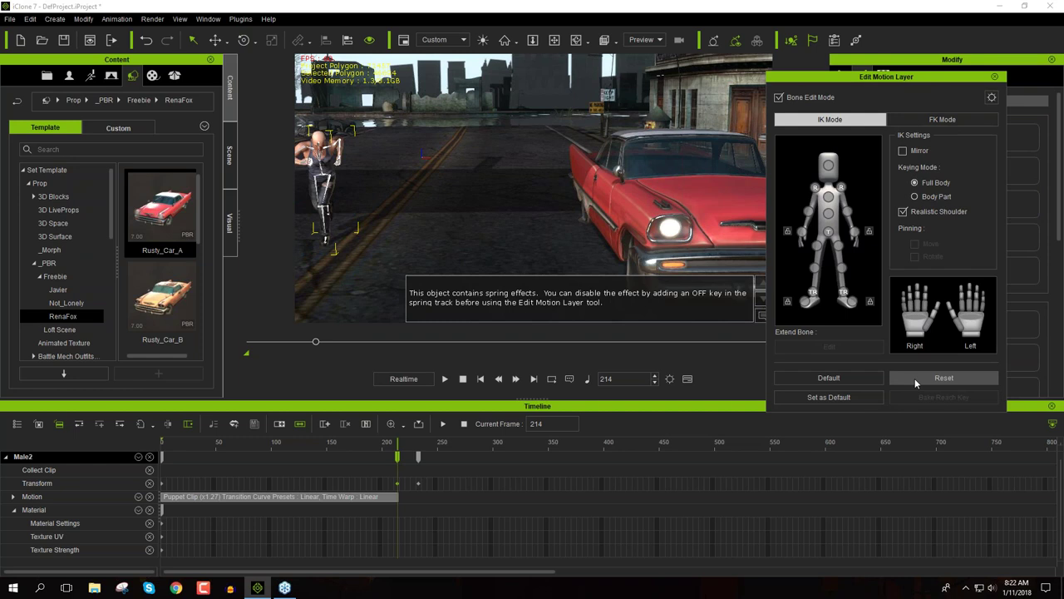
Remove the character's Material track from the timeline and expand the Motion track to its Gesture and Motion Layer rows
{"action": "left_click", "coordinate": [150, 510]}
{"action": "left_click", "coordinate": [138, 458]}
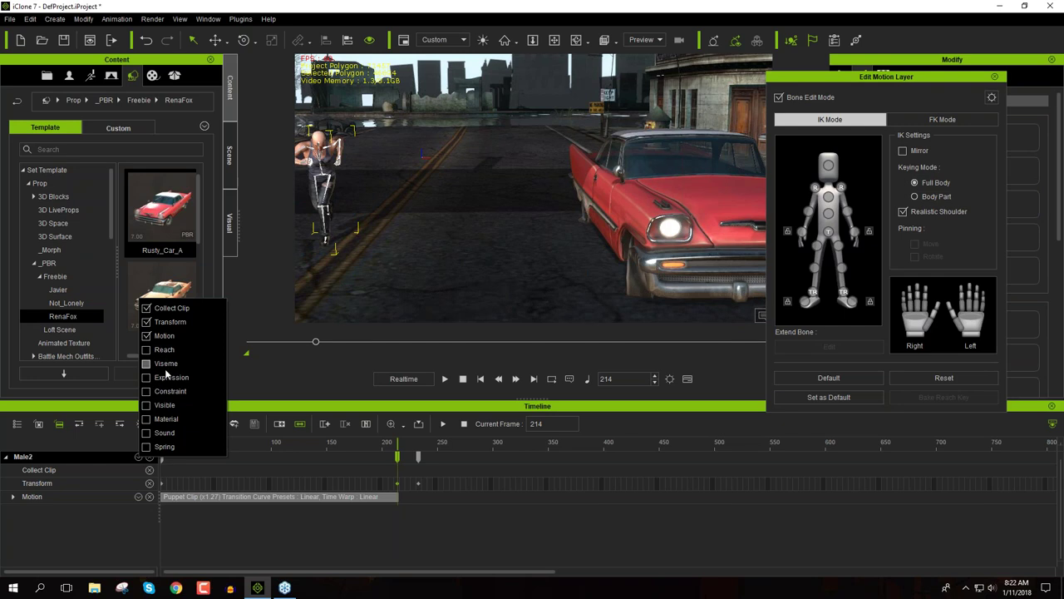
{"action": "left_click", "coordinate": [247, 412]}
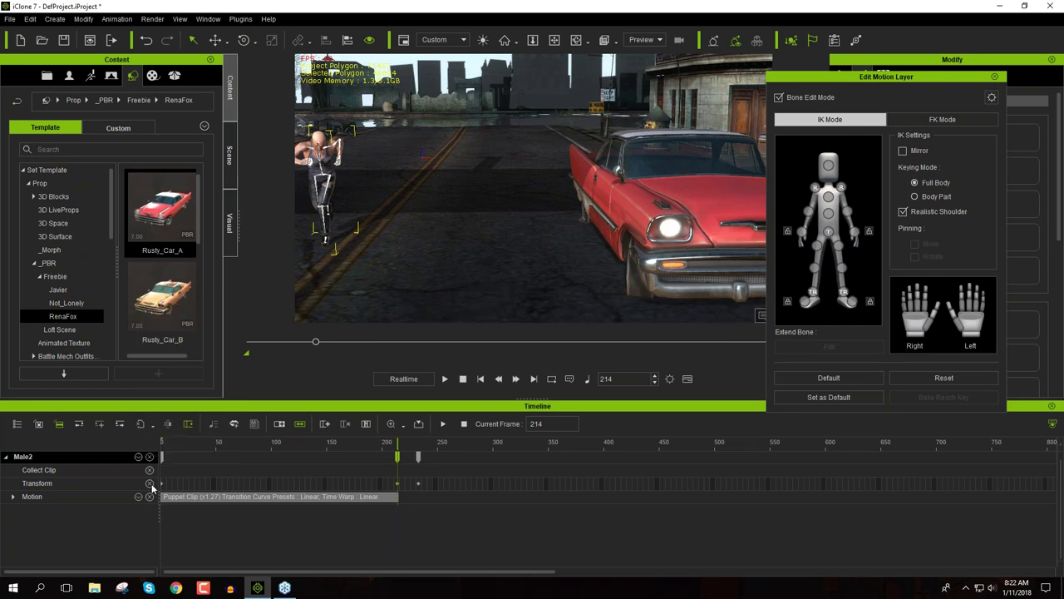
{"action": "left_click", "coordinate": [14, 497]}
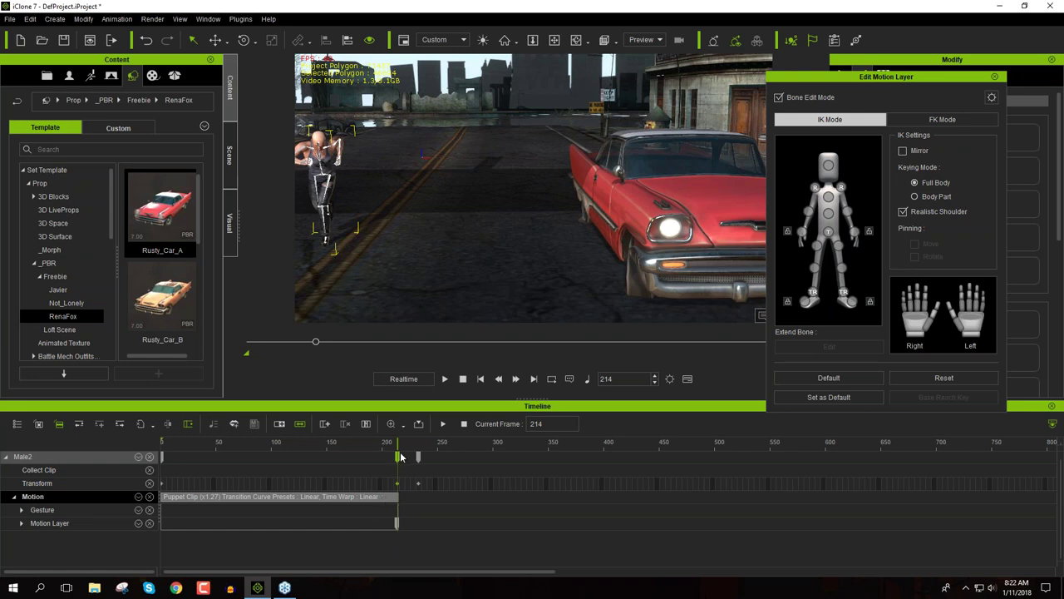
Switch repeatedly between the keys at frames 214 and 233 to compare the character's running pose with his pose on the car
{"action": "left_click_drag", "start_coordinate": [397, 448], "coordinate": [419, 458]}
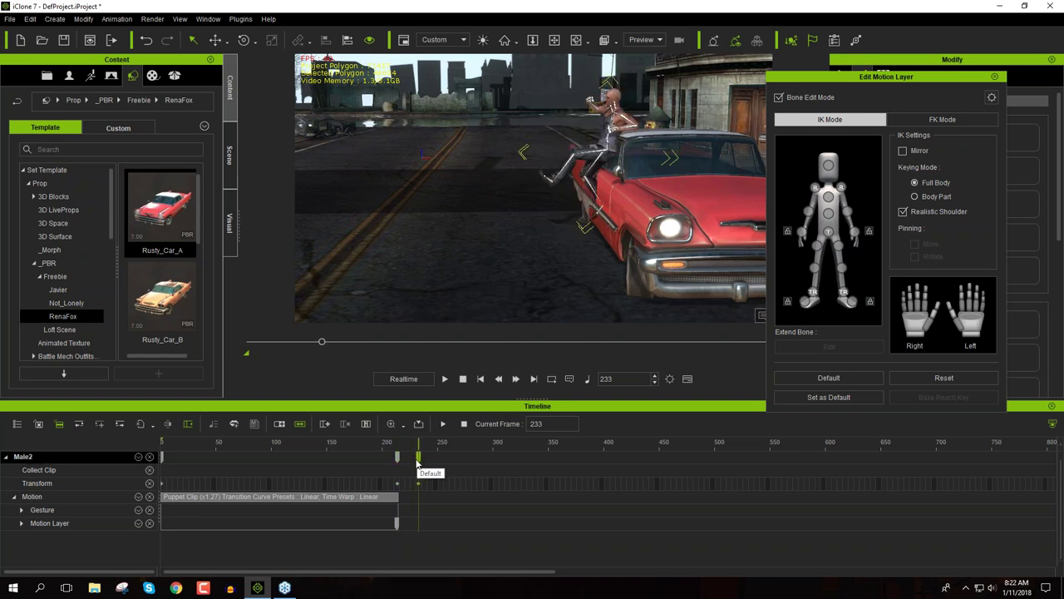
{"action": "key", "text": "ctrl+z"}
{"action": "key", "text": "ctrl+y"}
{"action": "key", "text": "ctrl+z"}
{"action": "key", "text": "ctrl+y"}
{"action": "key", "text": "ctrl+z"}
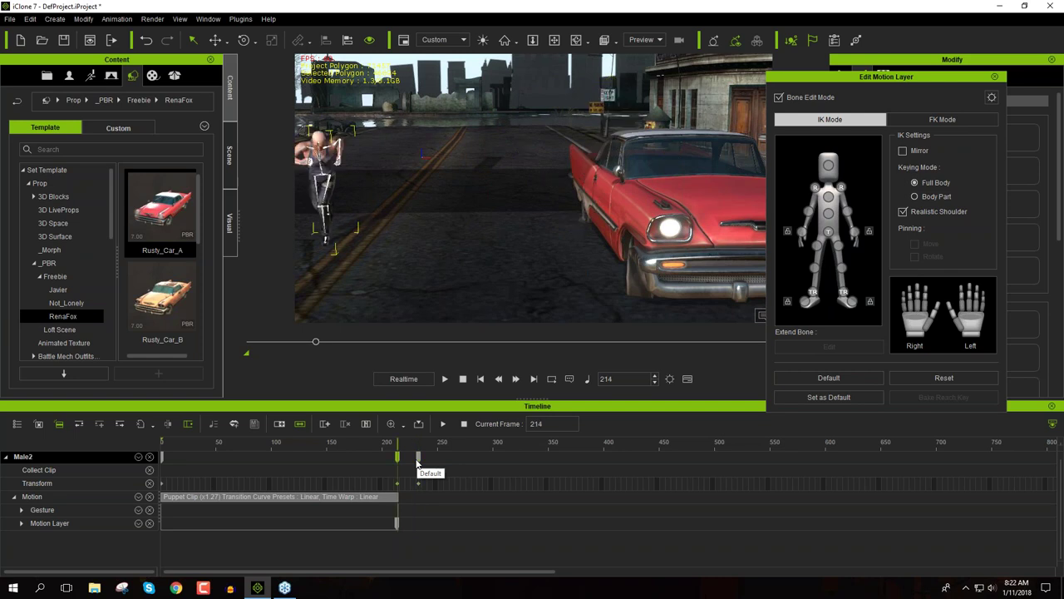
{"action": "key", "text": "ctrl+y"}
{"action": "key", "text": "ctrl+z"}
{"action": "key", "text": "ctrl+y"}
{"action": "key", "text": "ctrl+z"}
{"action": "key", "text": "ctrl+y"}
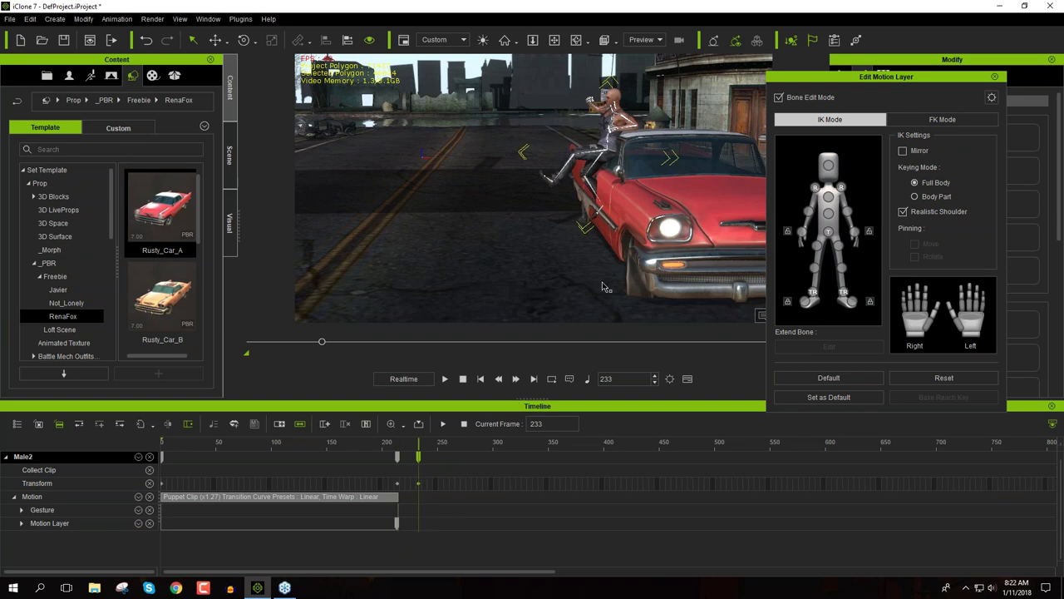
In IK mode at frame 233, select the character's left foot and reposition it outwards and sideways in front of the car
{"action": "right_click_drag", "start_coordinate": [666, 213], "coordinate": [645, 173]}
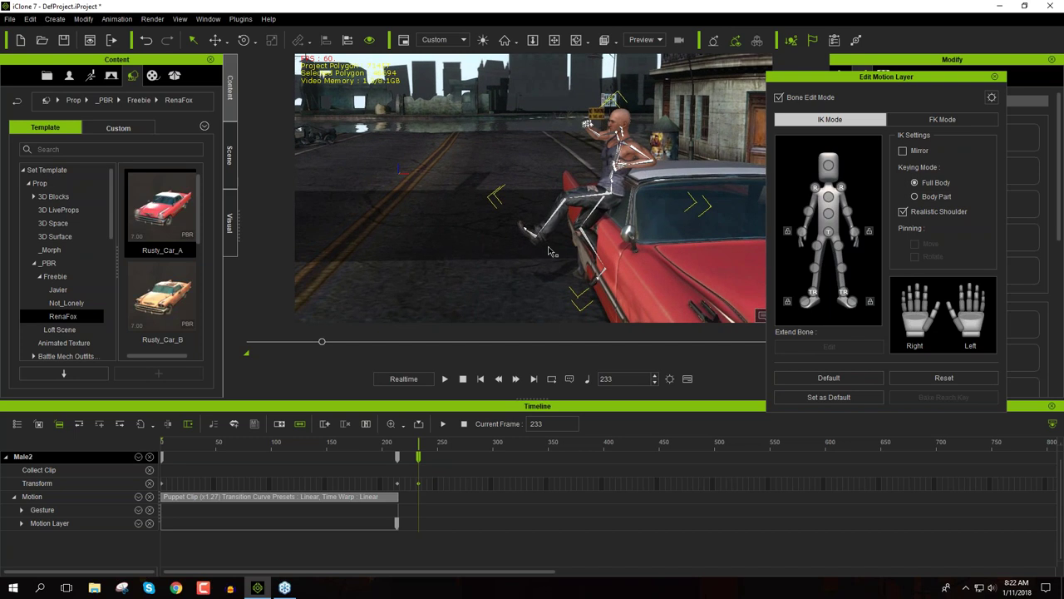
{"action": "mouse_move", "coordinate": [546, 256]}
{"action": "right_mouse_down"}
{"action": "mouse_move", "coordinate": [686, 256]}
{"action": "mouse_move", "coordinate": [530, 263]}
{"action": "right_mouse_up"}
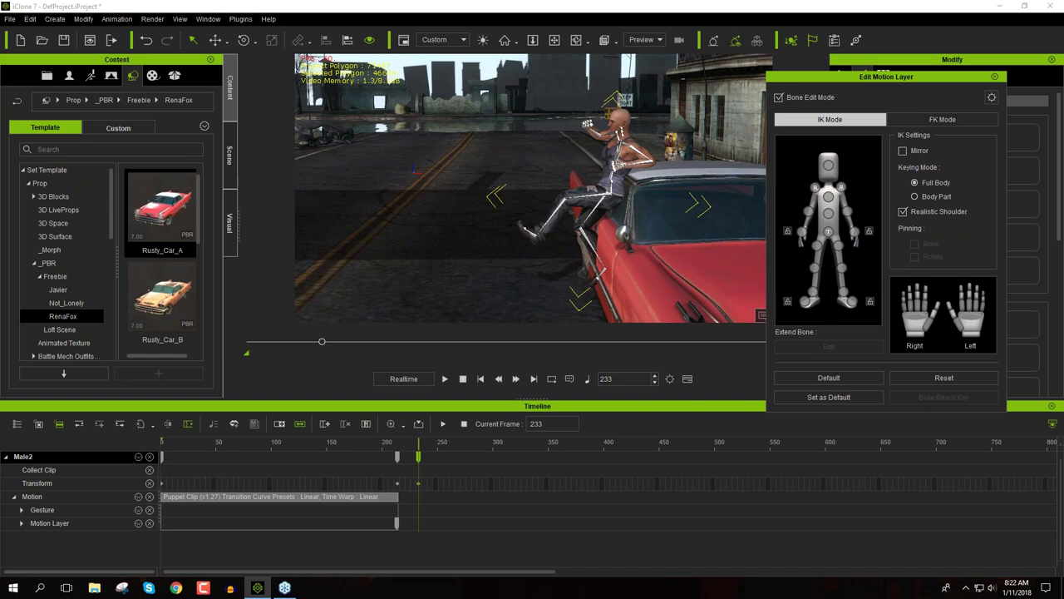
{"action": "left_click", "coordinate": [844, 295]}
{"action": "left_click_drag", "start_coordinate": [551, 222], "coordinate": [527, 220]}
{"action": "right_click_drag", "start_coordinate": [526, 221], "coordinate": [661, 220]}
{"action": "left_click_drag", "start_coordinate": [507, 196], "coordinate": [541, 200]}
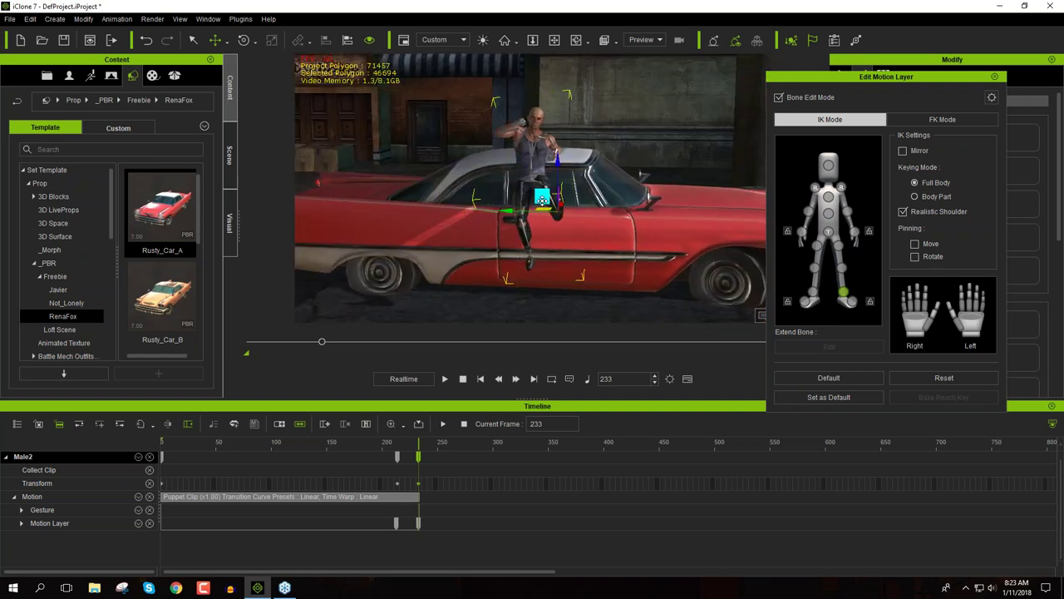
{"action": "right_click_drag", "start_coordinate": [541, 200], "coordinate": [609, 260]}
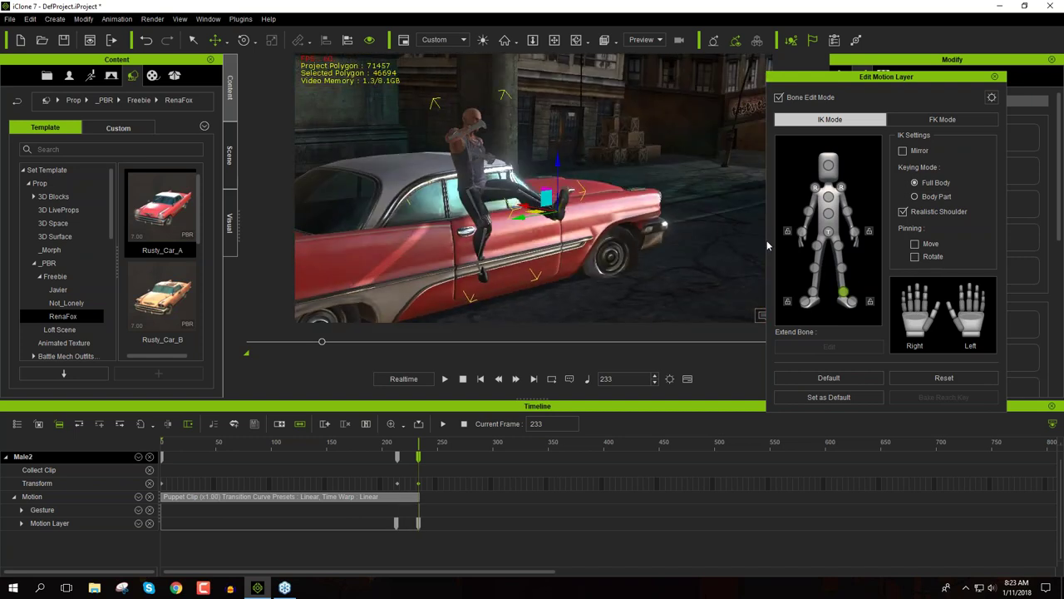
Reposition the character's right foot at frame 233, lifting it outwards and sideways in front of the car
{"action": "left_click", "coordinate": [811, 292]}
{"action": "right_click_drag", "start_coordinate": [533, 292], "coordinate": [515, 268]}
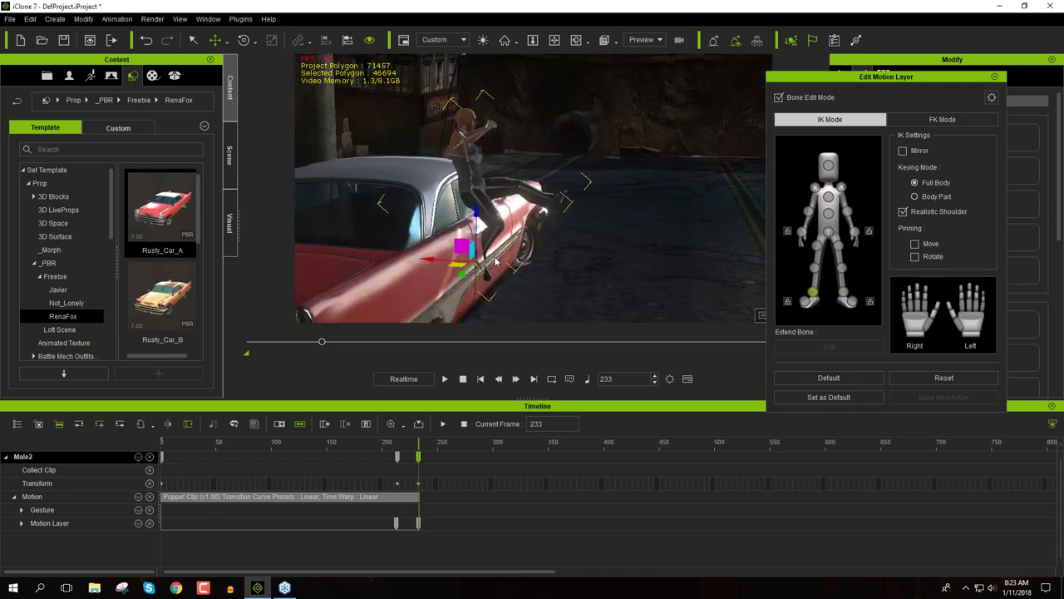
{"action": "left_click_drag", "start_coordinate": [463, 247], "coordinate": [537, 195]}
{"action": "right_click_drag", "start_coordinate": [609, 217], "coordinate": [532, 224]}
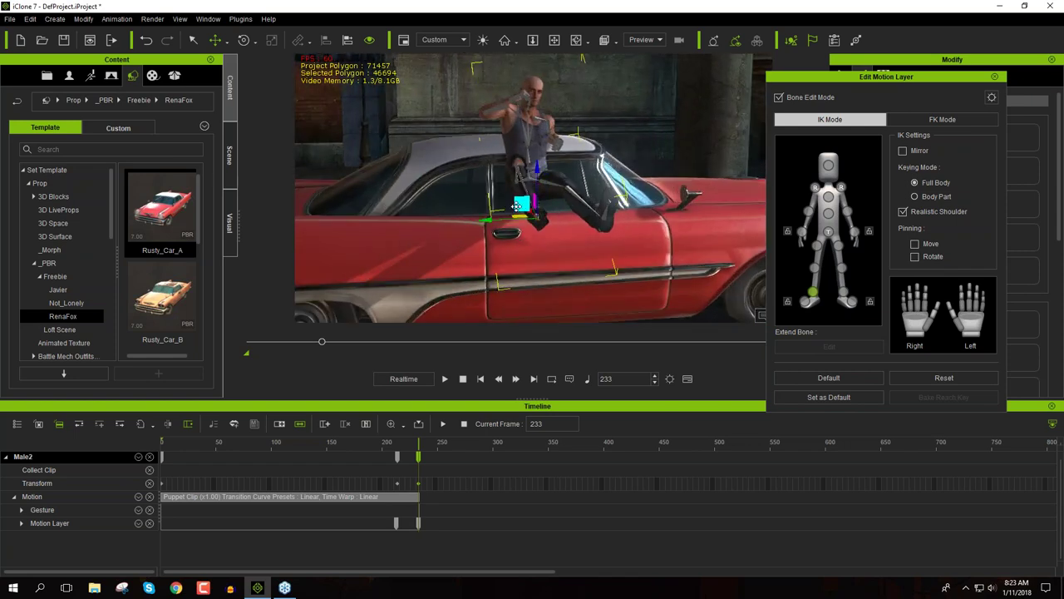
{"action": "left_click_drag", "start_coordinate": [479, 206], "coordinate": [480, 204]}
{"action": "right_click_drag", "start_coordinate": [490, 208], "coordinate": [757, 171]}
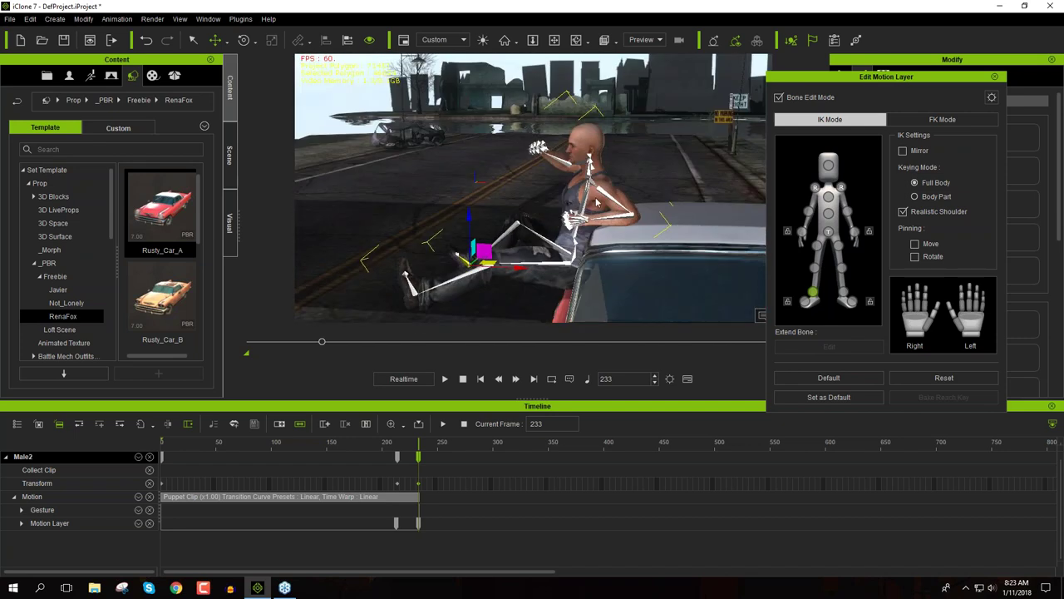
Rotate the character's upper chest forward so he hunches over his legs on the car
{"action": "left_click", "coordinate": [829, 231]}
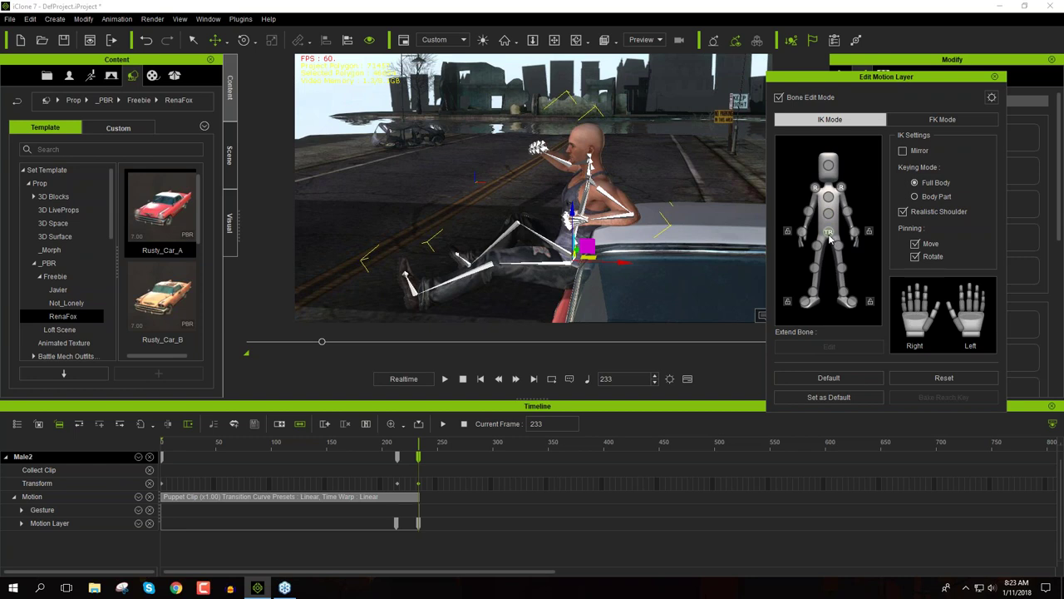
{"action": "left_click", "coordinate": [828, 196]}
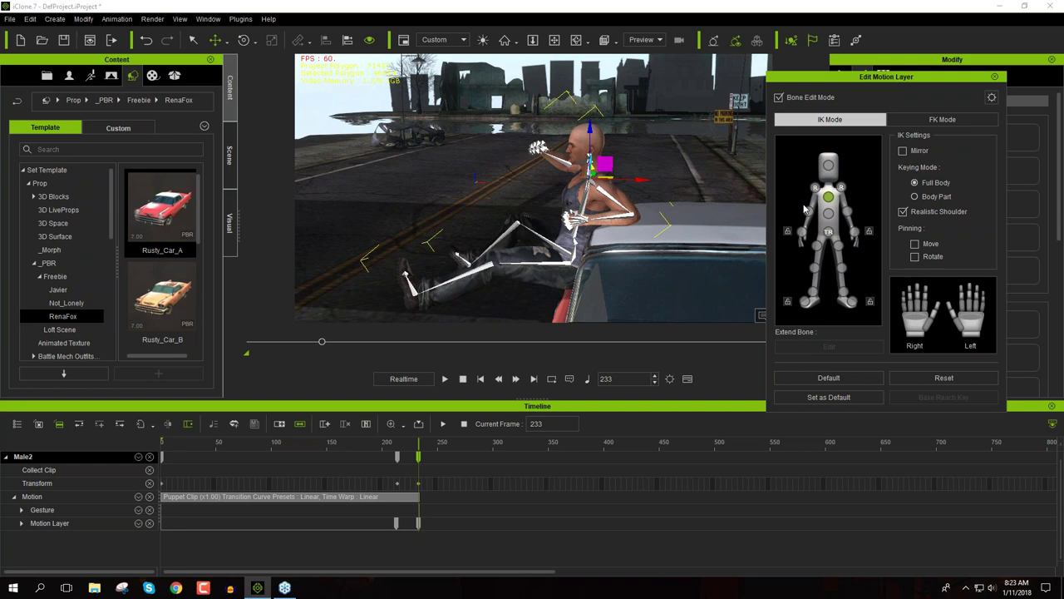
{"action": "key", "text": "e"}
{"action": "left_click_drag", "start_coordinate": [580, 138], "coordinate": [546, 131]}
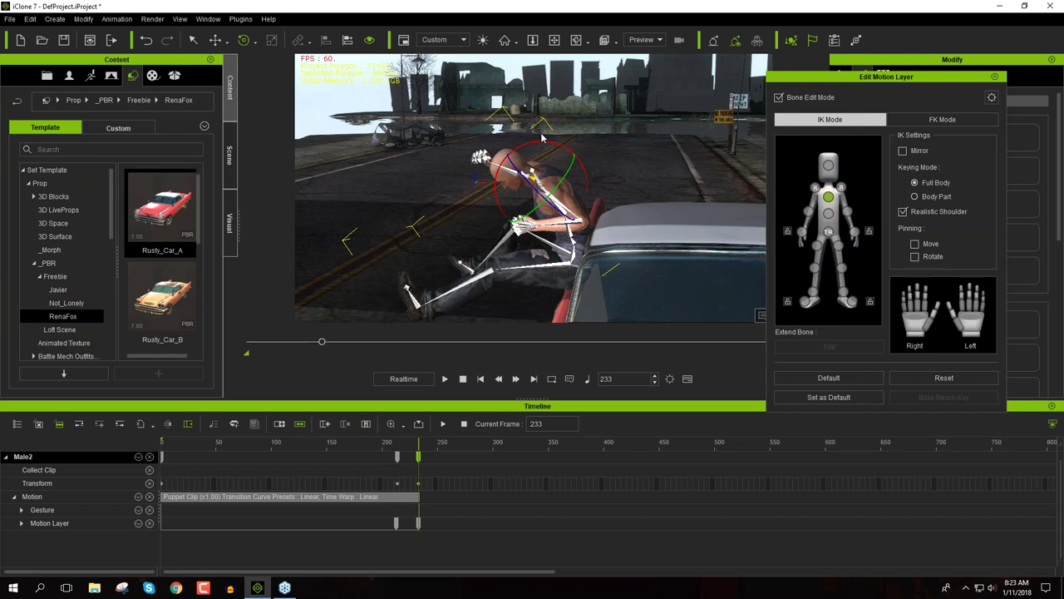
{"action": "right_click_drag", "start_coordinate": [542, 137], "coordinate": [761, 199]}
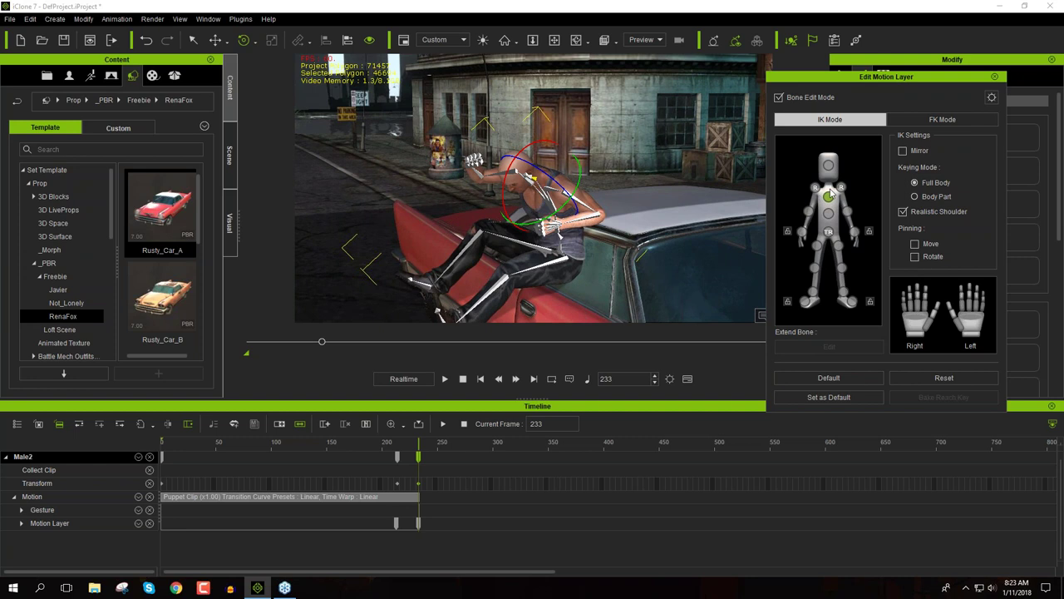
Rotate the character's right arm at the elbow to change its pose beside his head
{"action": "left_click", "coordinate": [820, 189]}
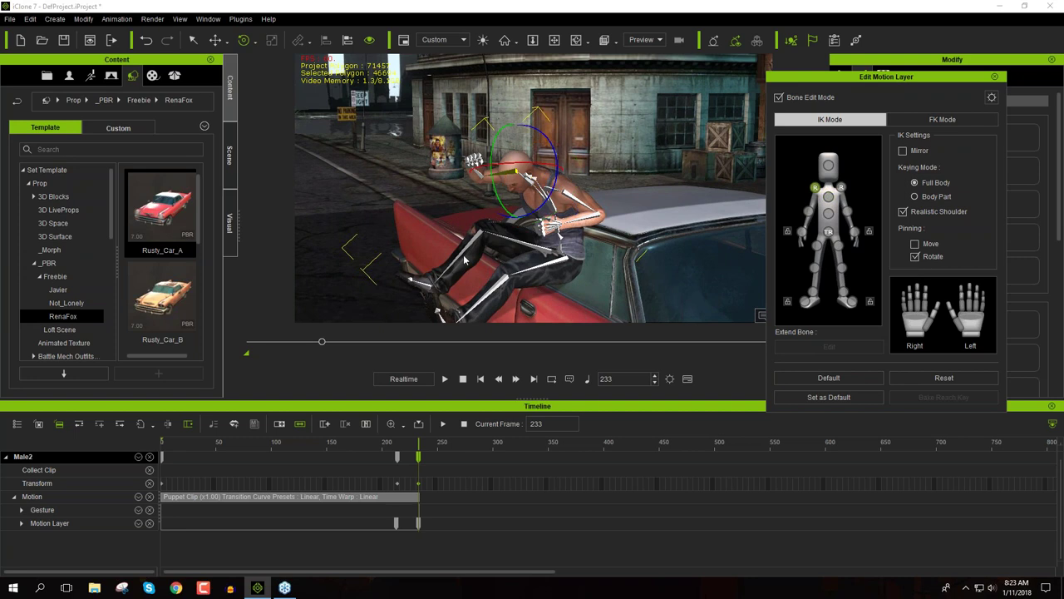
{"action": "right_click_drag", "start_coordinate": [539, 293], "coordinate": [632, 287]}
{"action": "left_click", "coordinate": [808, 212]}
{"action": "left_click_drag", "start_coordinate": [490, 182], "coordinate": [479, 220]}
{"action": "right_click_drag", "start_coordinate": [518, 274], "coordinate": [601, 204]}
Turn off Bone Edit Mode and open the fingers of the character's right hand
{"action": "left_click", "coordinate": [779, 98]}
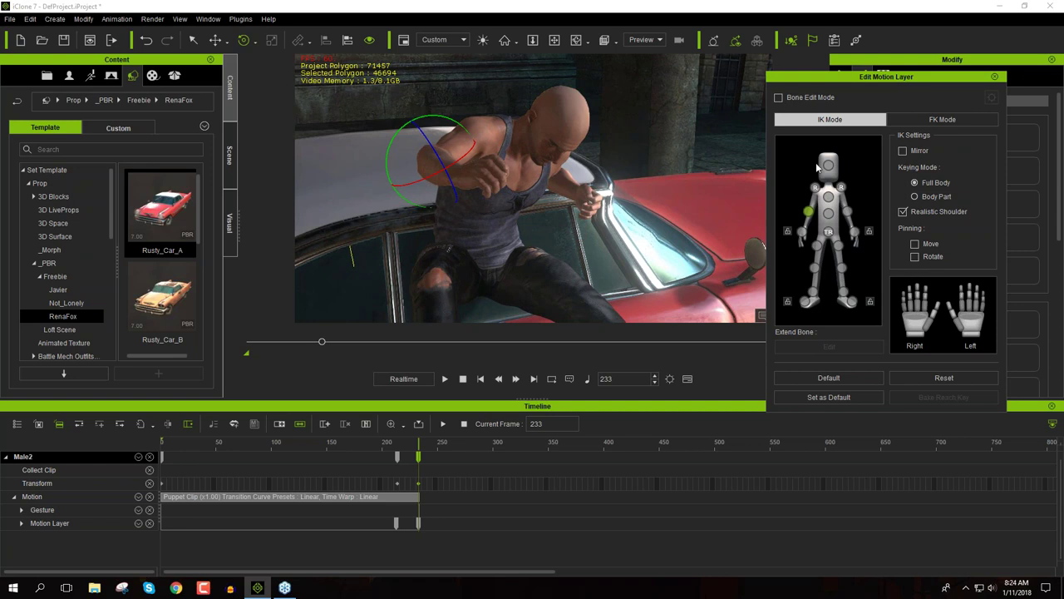
{"action": "left_click_drag", "start_coordinate": [918, 324], "coordinate": [919, 275]}
{"action": "right_click_drag", "start_coordinate": [663, 239], "coordinate": [528, 233]}
{"action": "mouse_move", "coordinate": [593, 233]}
{"action": "right_mouse_down"}
{"action": "mouse_move", "coordinate": [732, 235]}
{"action": "mouse_move", "coordinate": [581, 235]}
{"action": "right_mouse_up"}
Rotate the character's left shoulder and select his left elbow to pose the arm across his body
{"action": "left_click", "coordinate": [841, 188]}
{"action": "left_click_drag", "start_coordinate": [582, 214], "coordinate": [542, 143]}
{"action": "left_click", "coordinate": [845, 215]}
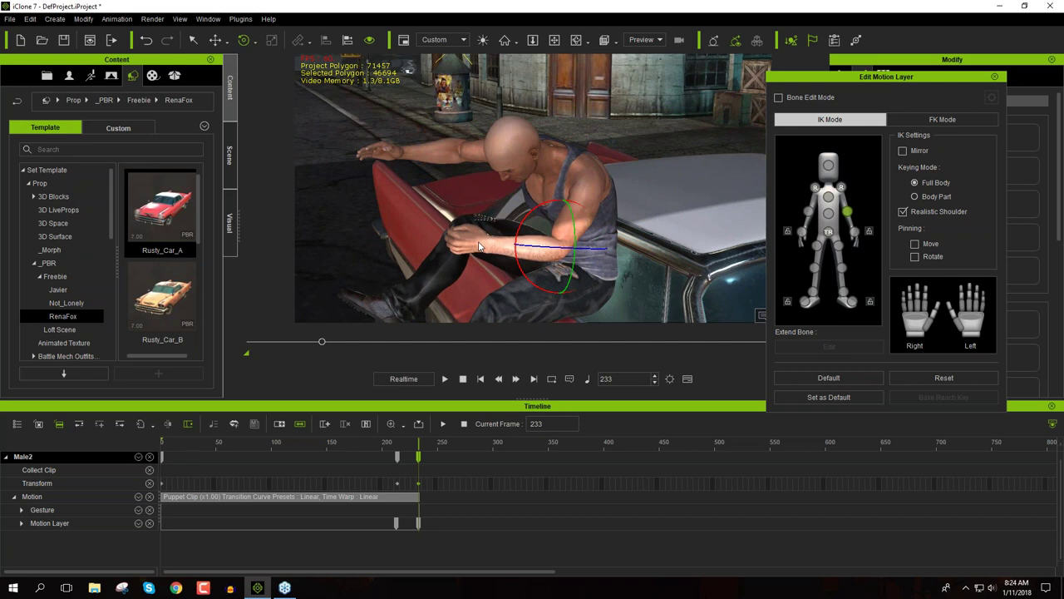
{"action": "right_click_drag", "start_coordinate": [479, 246], "coordinate": [731, 266]}
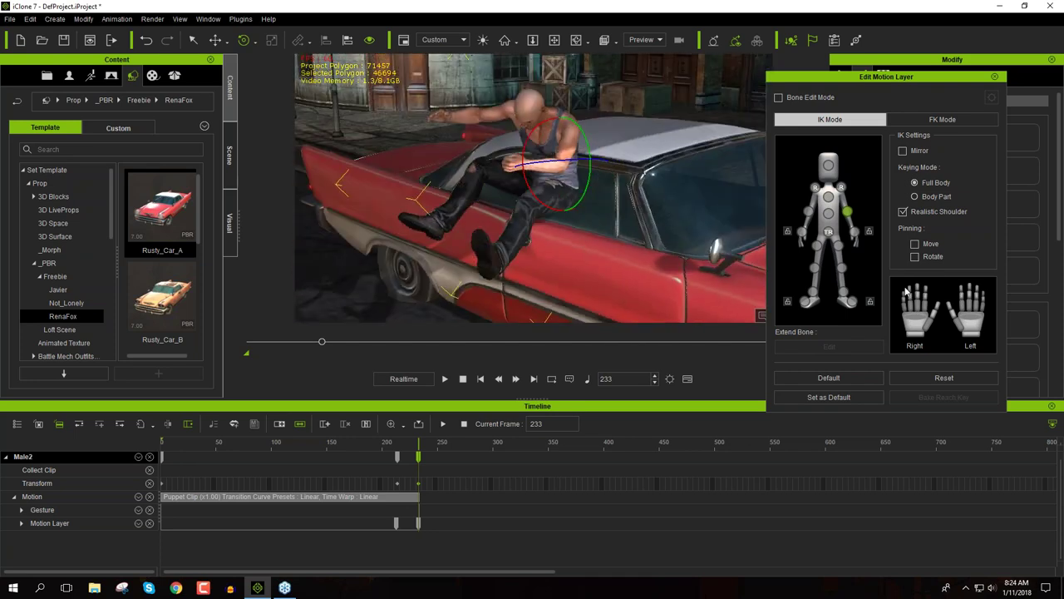
Open the fingers of the character's left hand and close the Edit Motion Layer window
{"action": "left_click", "coordinate": [971, 320]}
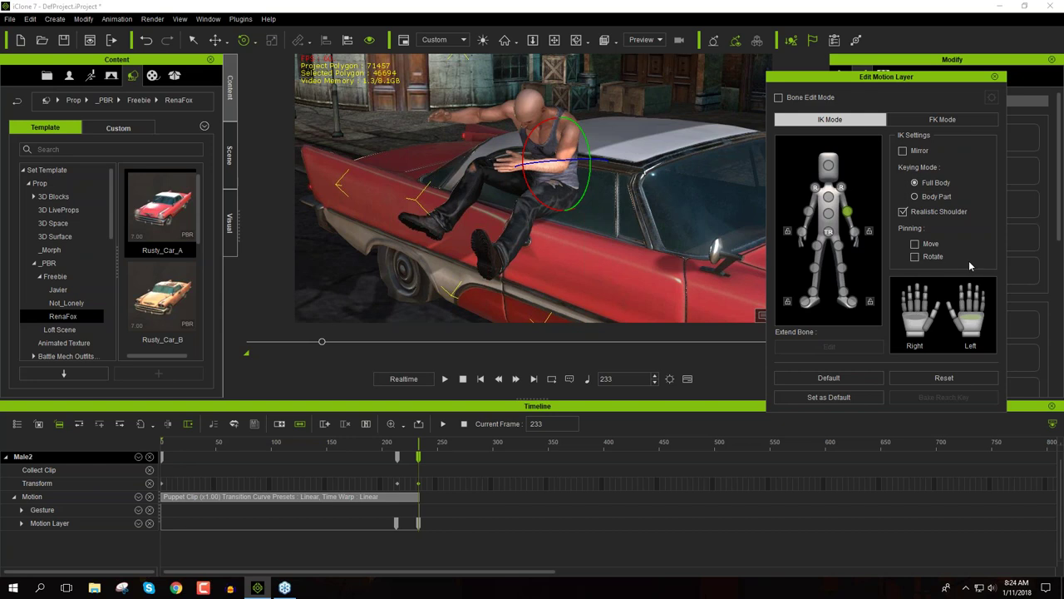
{"action": "left_click", "coordinate": [968, 298]}
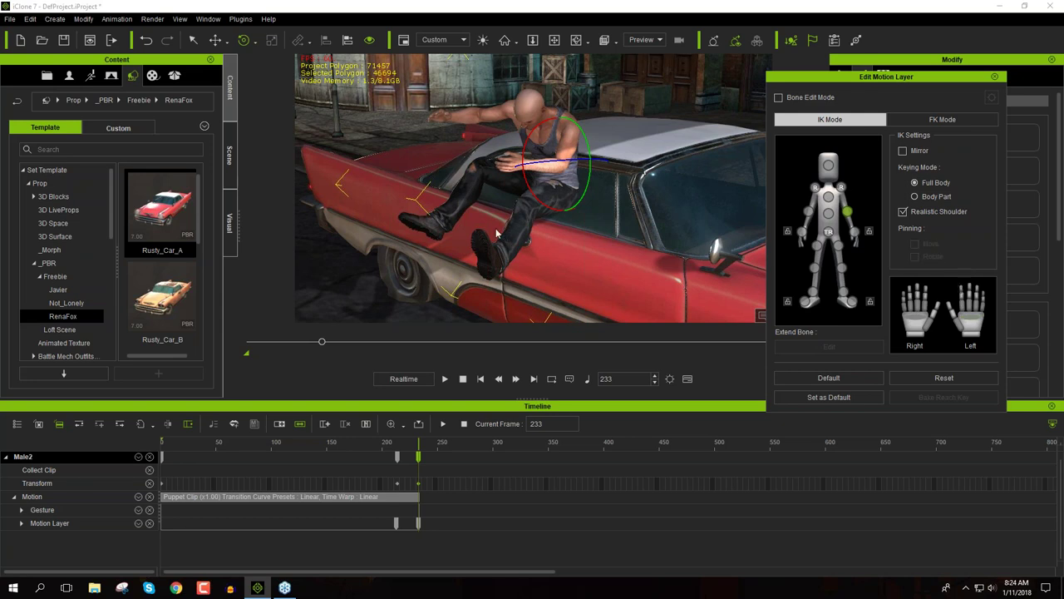
{"action": "right_click_drag", "start_coordinate": [496, 234], "coordinate": [587, 287]}
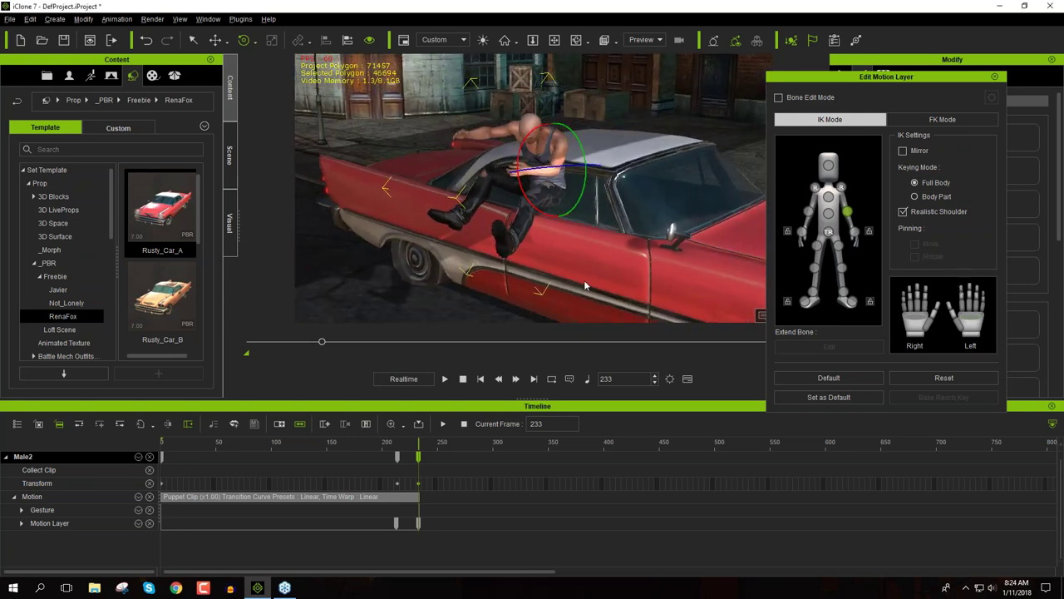
{"action": "left_click", "coordinate": [996, 77]}
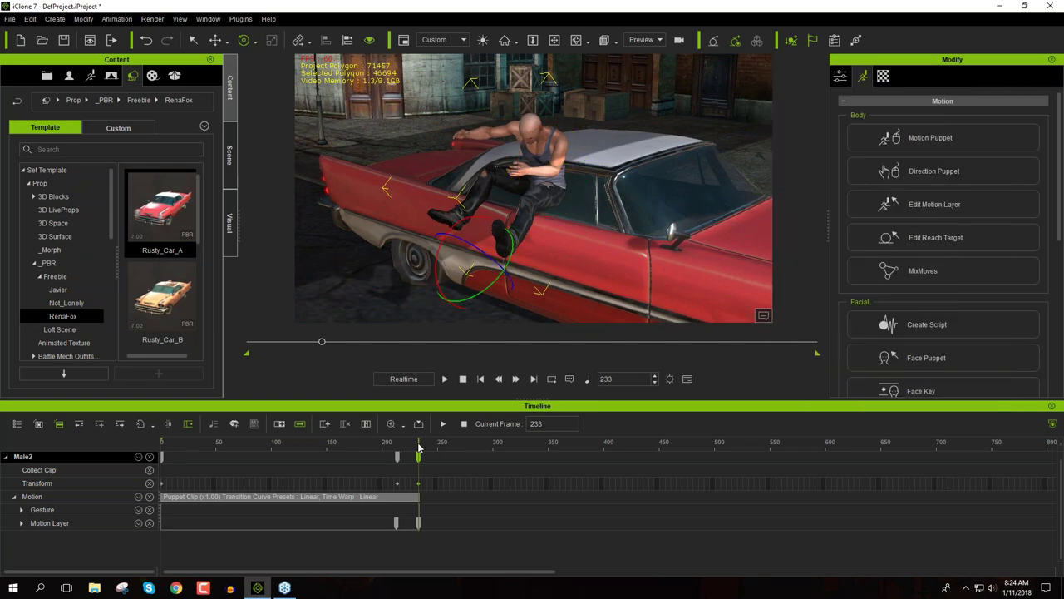
Scrub between frames 214 and 233 to review the character's flight from the street onto the car
{"action": "left_click_drag", "start_coordinate": [396, 448], "coordinate": [418, 450]}
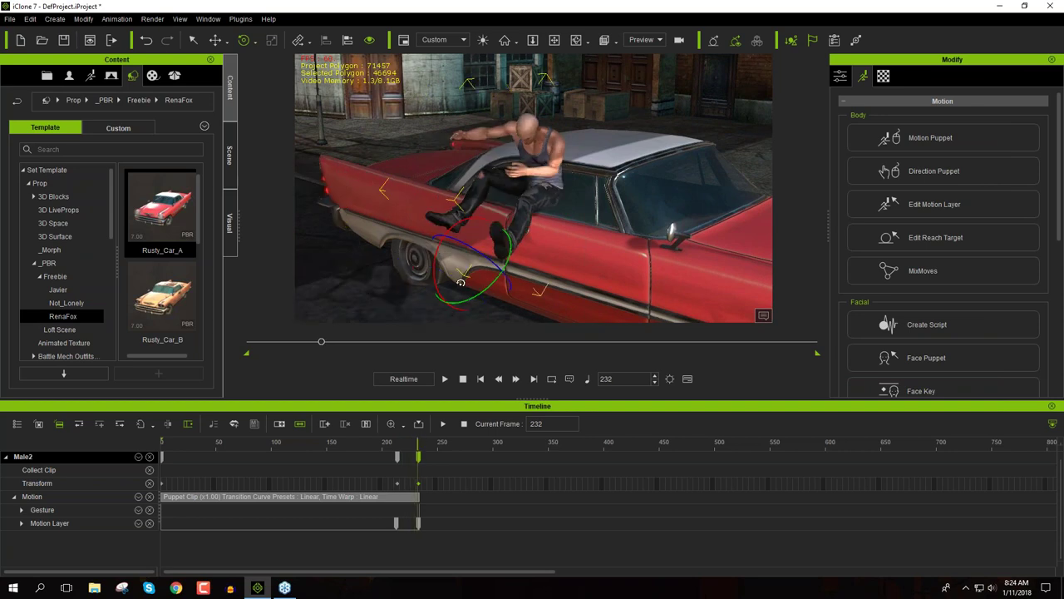
{"action": "right_click_drag", "start_coordinate": [453, 233], "coordinate": [553, 214]}
{"action": "right_click_drag", "start_coordinate": [570, 258], "coordinate": [582, 249]}
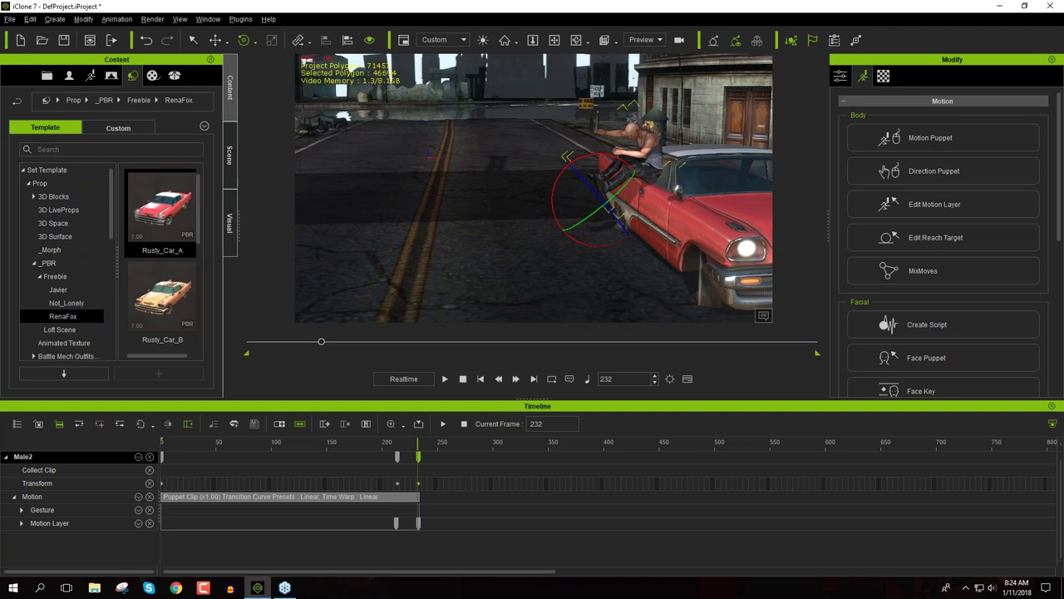
{"action": "left_click", "coordinate": [396, 447]}
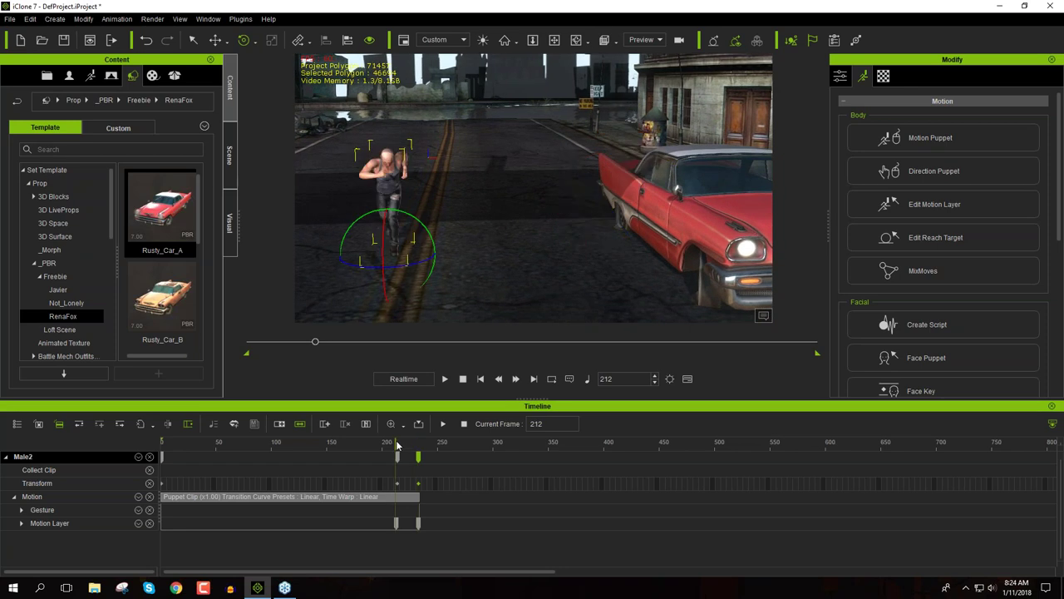
{"action": "left_click", "coordinate": [397, 447]}
{"action": "key", "text": "Right"}
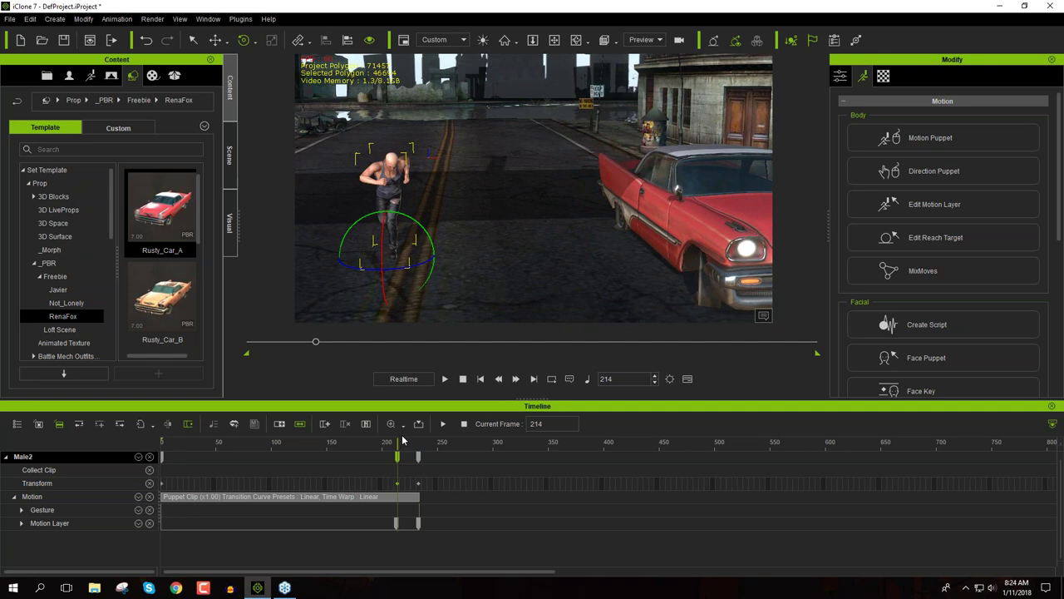
Apply the Decelerate transition curve to the character's Transform key at frame 233
{"action": "left_click_drag", "start_coordinate": [400, 443], "coordinate": [419, 490]}
{"action": "right_click", "coordinate": [418, 487]}
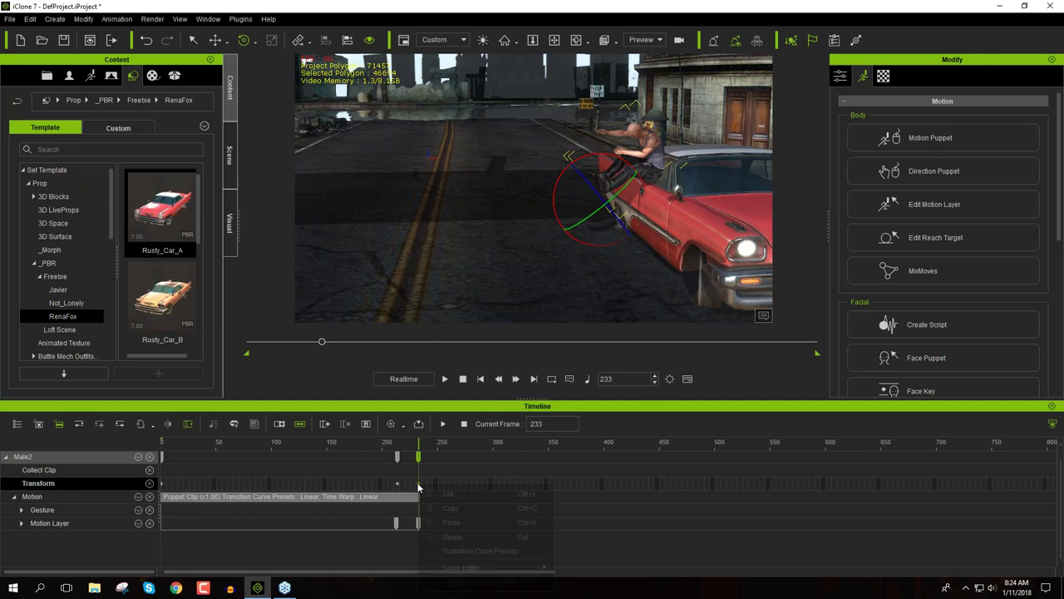
{"action": "left_click", "coordinate": [482, 552]}
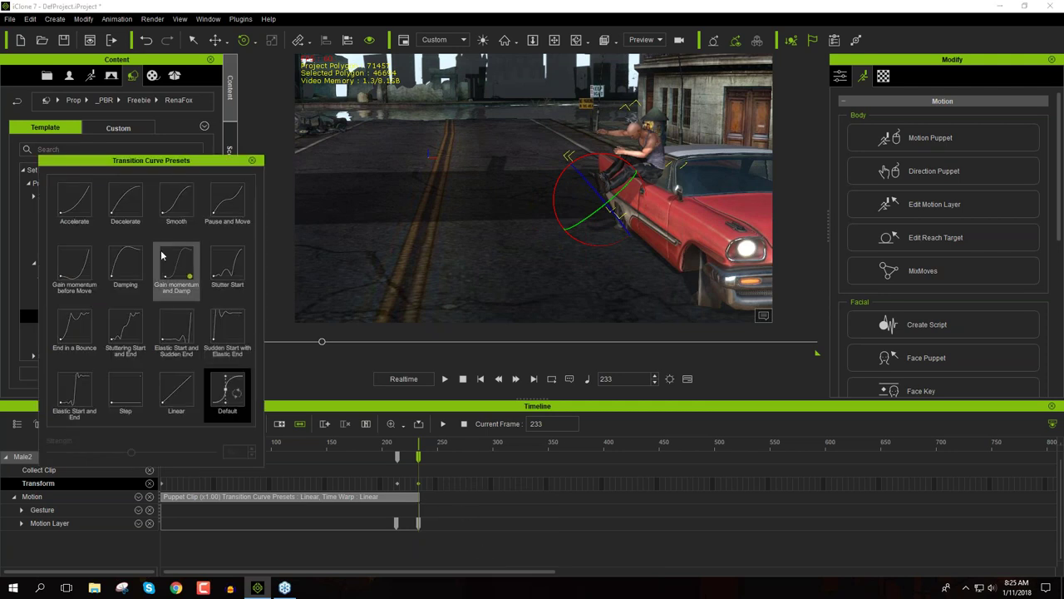
{"action": "left_click", "coordinate": [129, 208]}
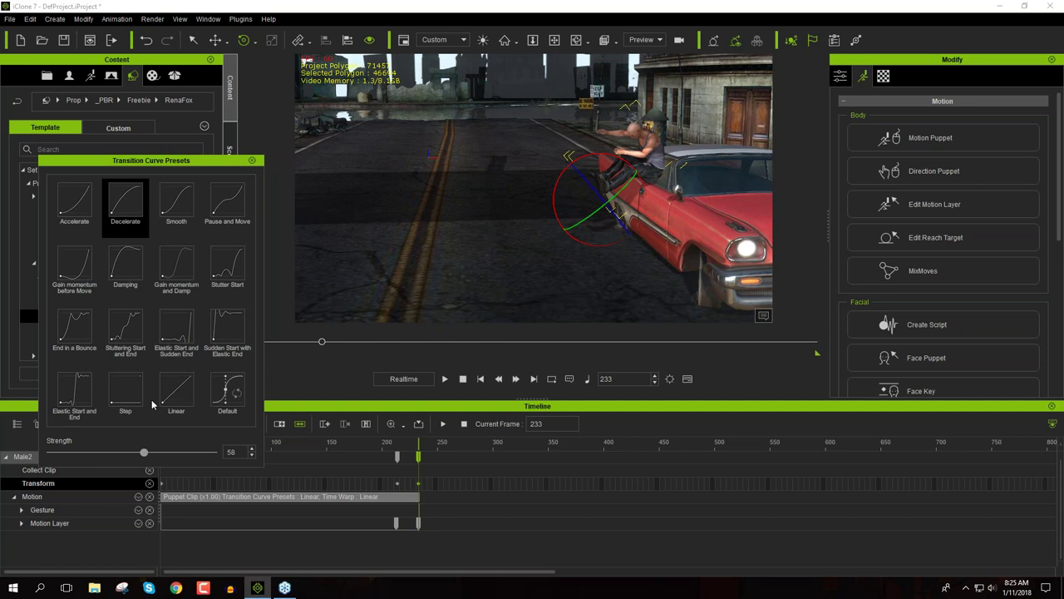
{"action": "left_click", "coordinate": [127, 208]}
Move the character's Transform and Motion Layer keys from frame 233 to frame 243
{"action": "left_click_drag", "start_coordinate": [420, 457], "coordinate": [429, 457]}
{"action": "left_click", "coordinate": [418, 524]}
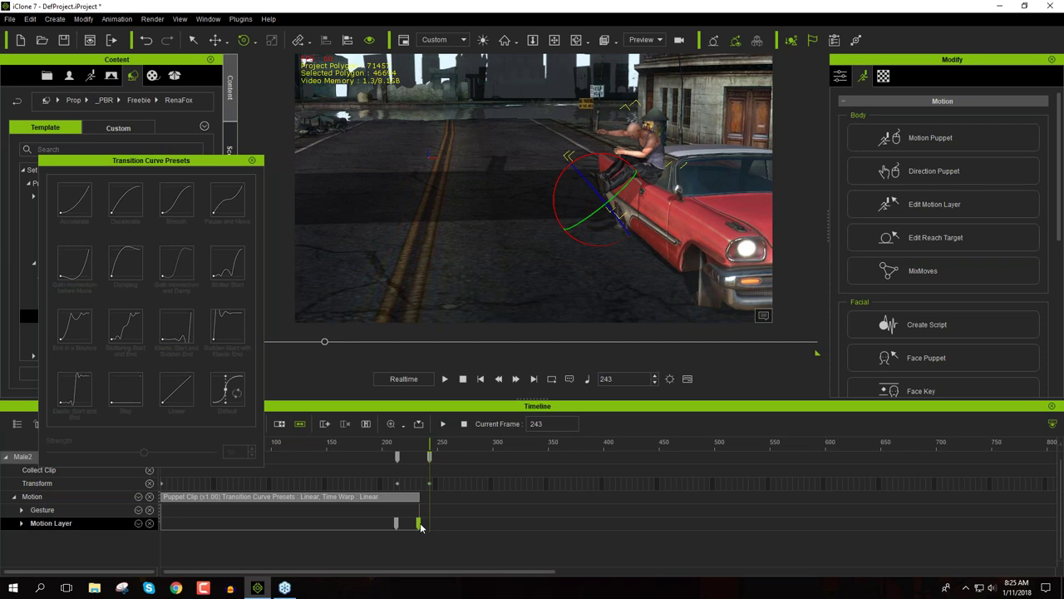
{"action": "left_click", "coordinate": [427, 528]}
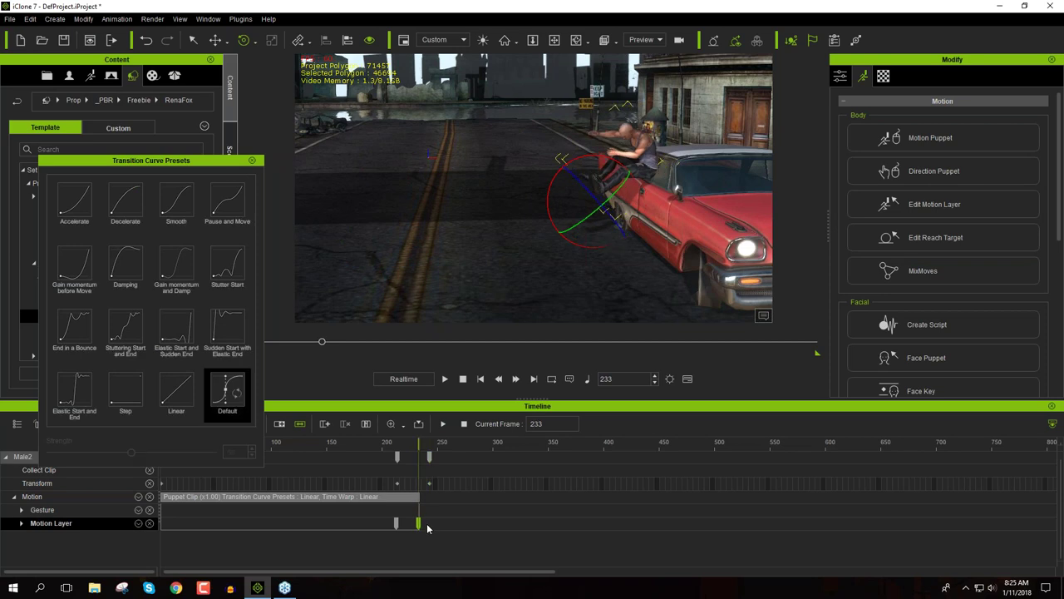
{"action": "left_click", "coordinate": [430, 457]}
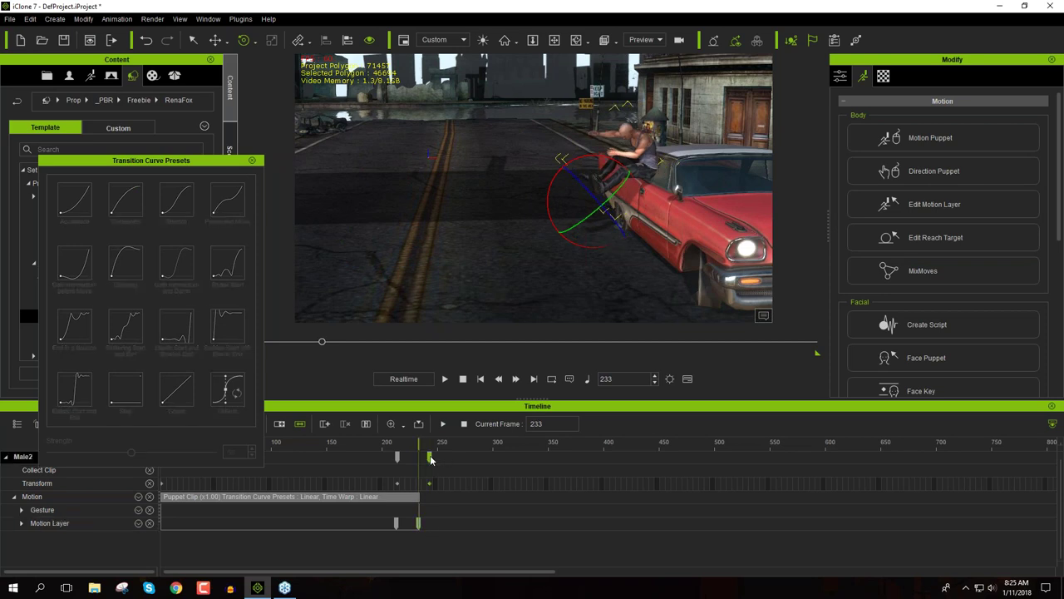
{"action": "double_click", "coordinate": [427, 525]}
{"action": "left_click_drag", "start_coordinate": [420, 526], "coordinate": [430, 529]}
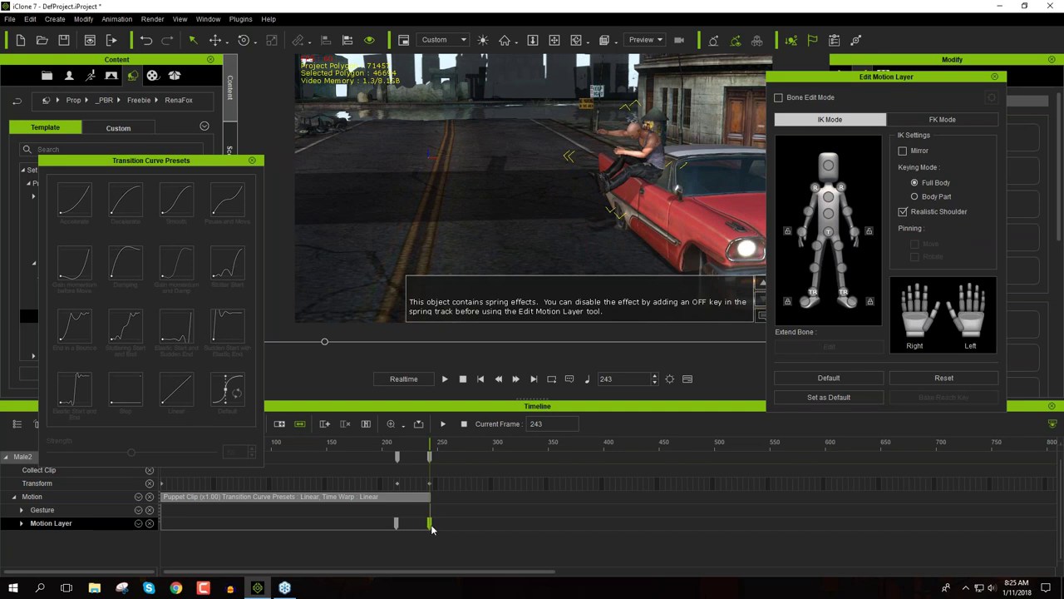
Play and scrub the throw from about frame 210 to 243, and close the Transition Curve Presets window
{"action": "left_click", "coordinate": [398, 442]}
{"action": "key", "text": "space"}
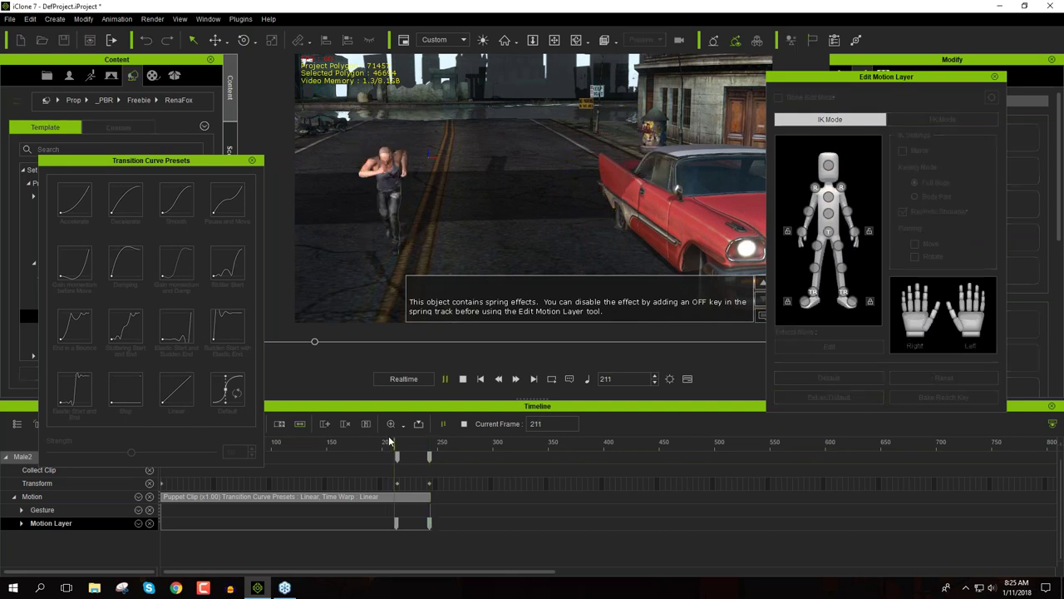
{"action": "left_click", "coordinate": [395, 443]}
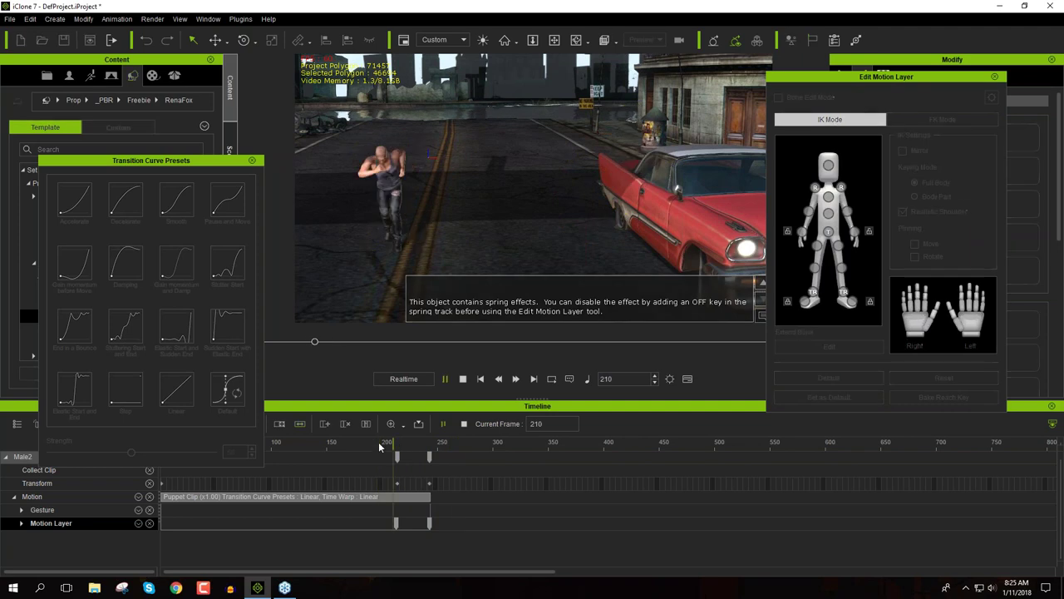
{"action": "left_click_drag", "start_coordinate": [395, 449], "coordinate": [430, 456]}
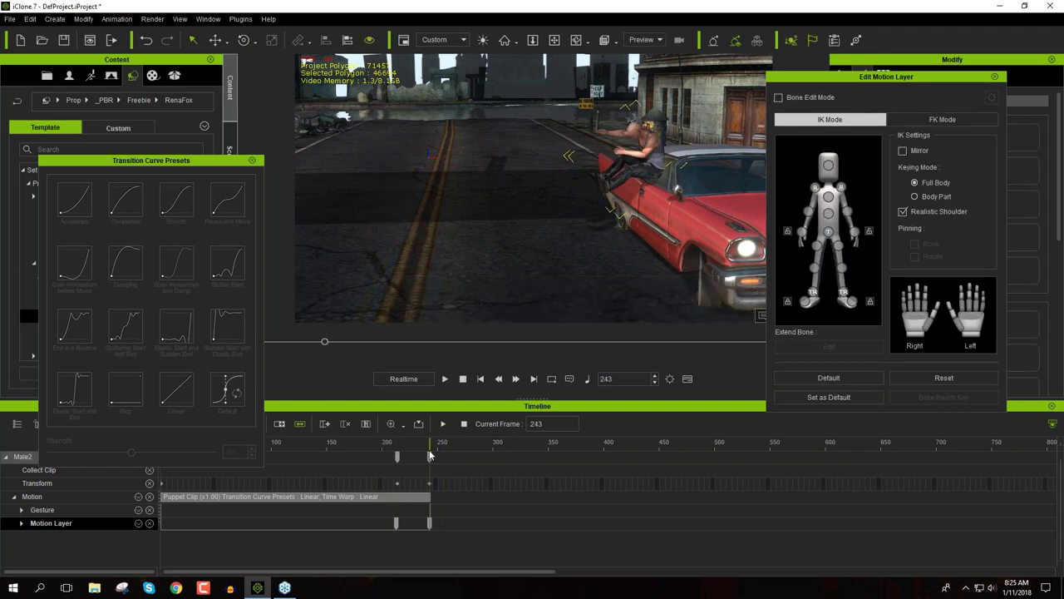
{"action": "left_click", "coordinate": [253, 160]}
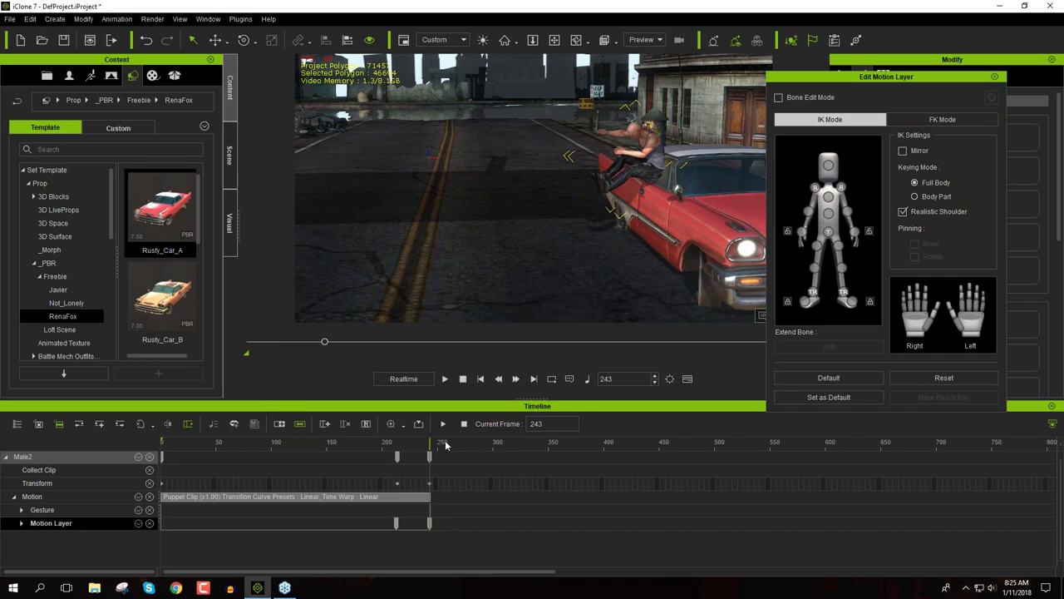
At frame 269, close Edit Motion Layer, move the character off the car onto the road, and tilt him face down
{"action": "left_click_drag", "start_coordinate": [430, 450], "coordinate": [459, 454]}
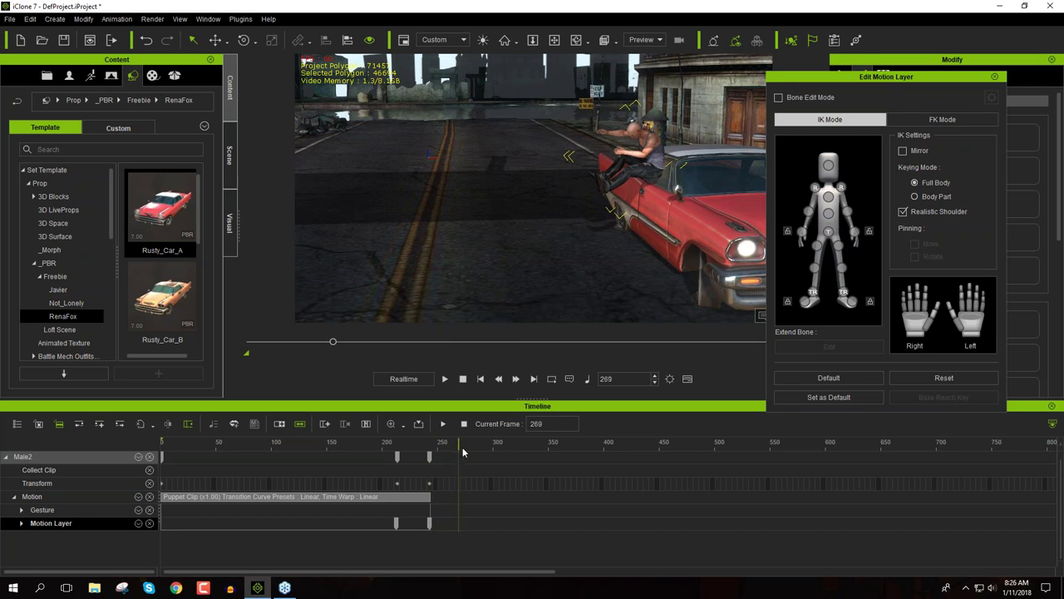
{"action": "right_click_drag", "start_coordinate": [651, 229], "coordinate": [604, 238]}
{"action": "right_click_drag", "start_coordinate": [641, 273], "coordinate": [670, 261]}
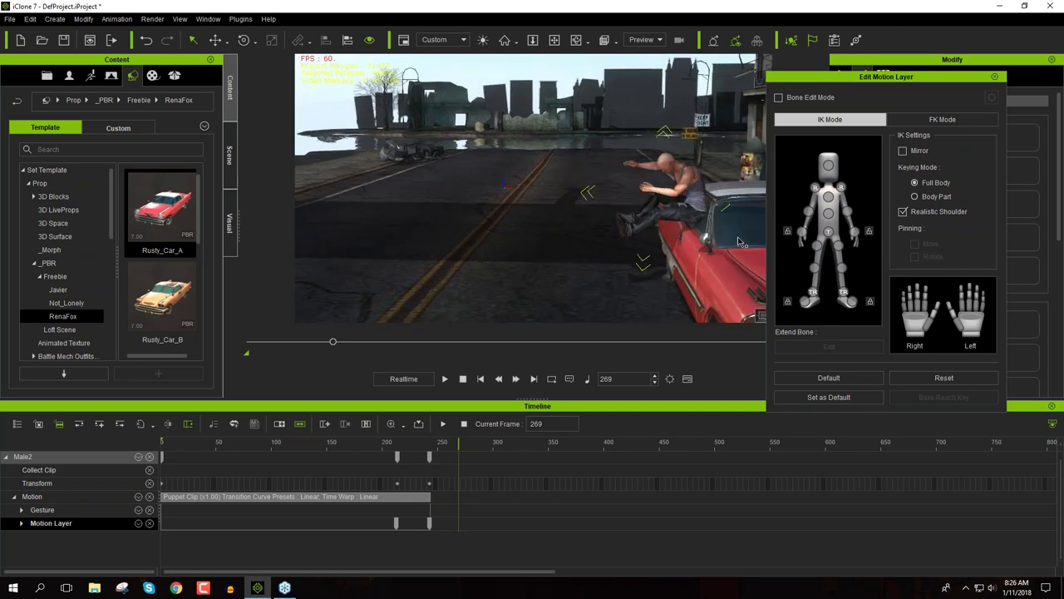
{"action": "left_click", "coordinate": [995, 76]}
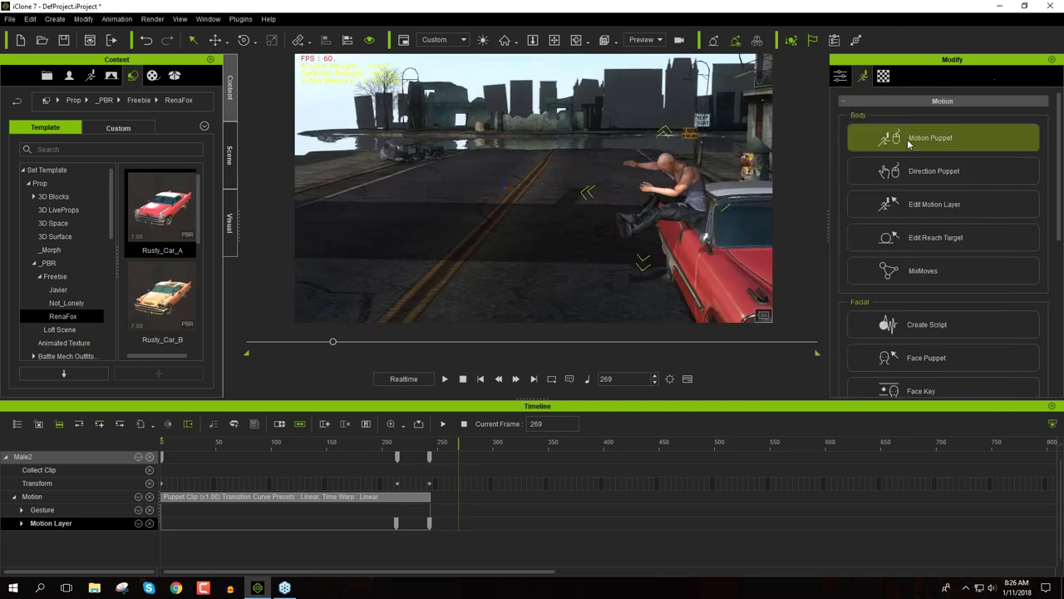
{"action": "left_click_drag", "start_coordinate": [642, 231], "coordinate": [481, 262]}
{"action": "key", "text": "e"}
{"action": "key", "text": "w"}
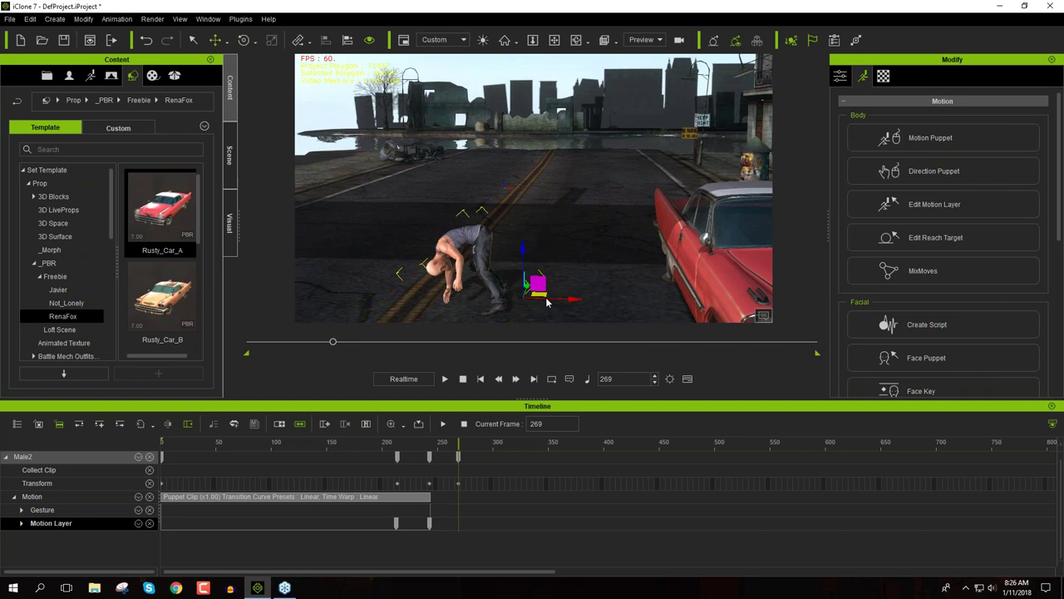
{"action": "left_click_drag", "start_coordinate": [540, 289], "coordinate": [567, 261]}
{"action": "key", "text": "e"}
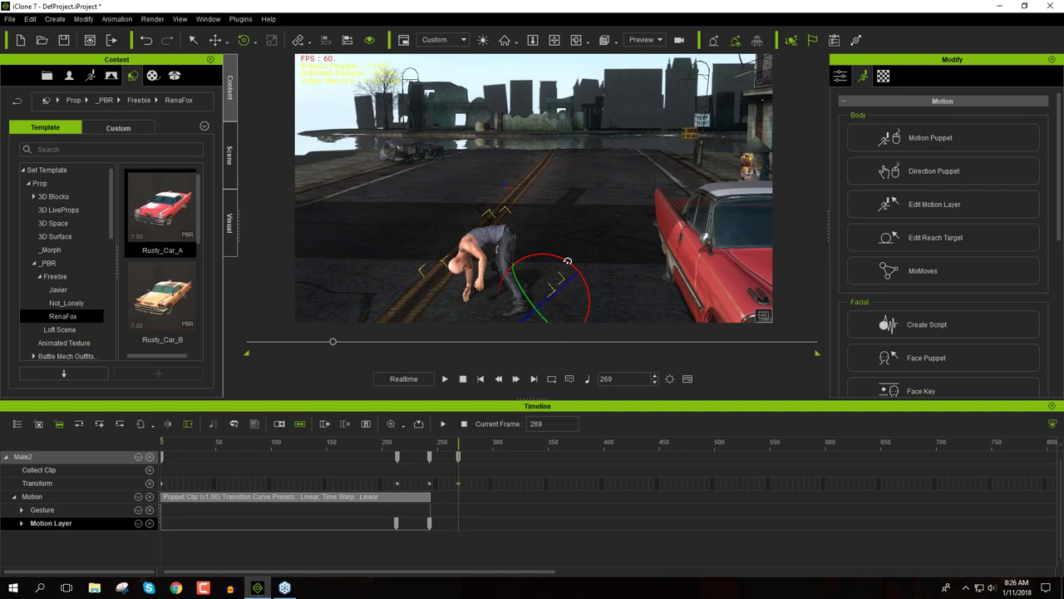
Check the avatar's contact settings and lower the character at frame 269 until his hands and feet crouch on the road
{"action": "left_click", "coordinate": [840, 76]}
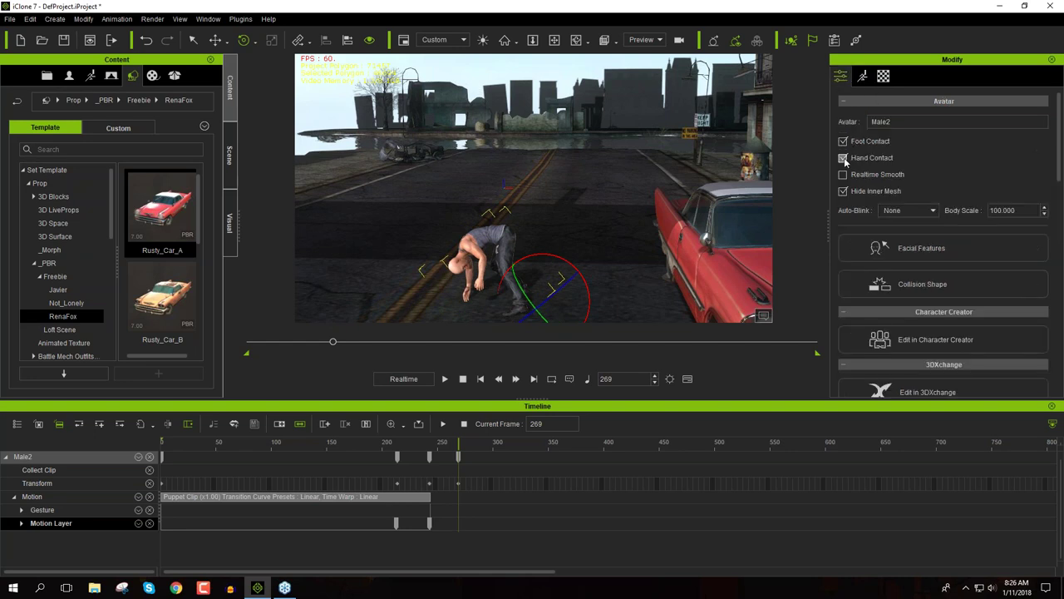
{"action": "key", "text": "w"}
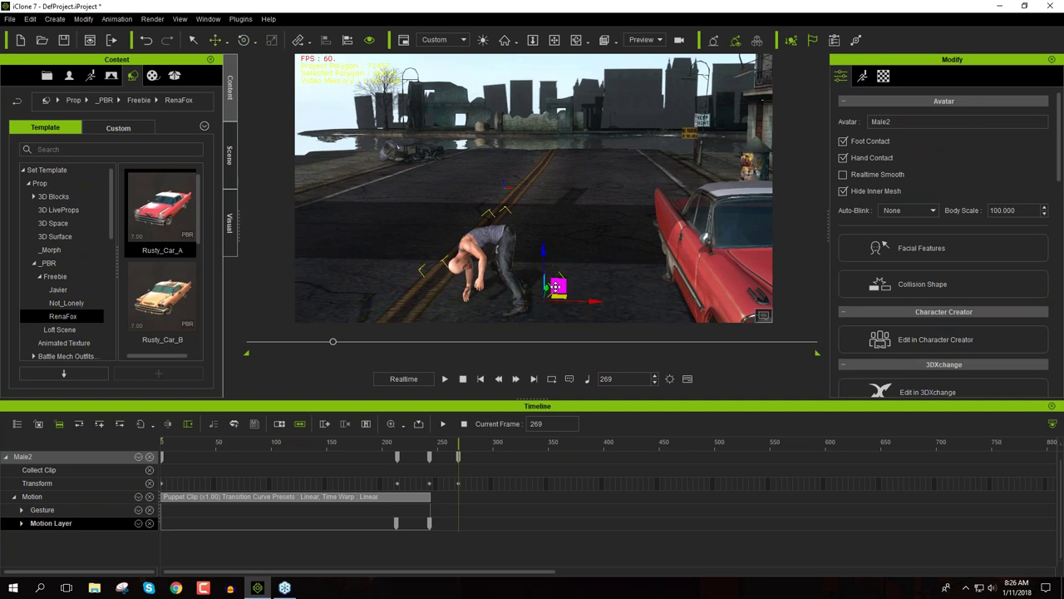
{"action": "mouse_move", "coordinate": [552, 286]}
{"action": "left_mouse_down"}
{"action": "mouse_move", "coordinate": [549, 320]}
{"action": "mouse_move", "coordinate": [550, 298]}
{"action": "left_mouse_up"}
{"action": "scroll", "coordinate": [548, 294], "scroll_direction": "up", "scroll_amount": 5}
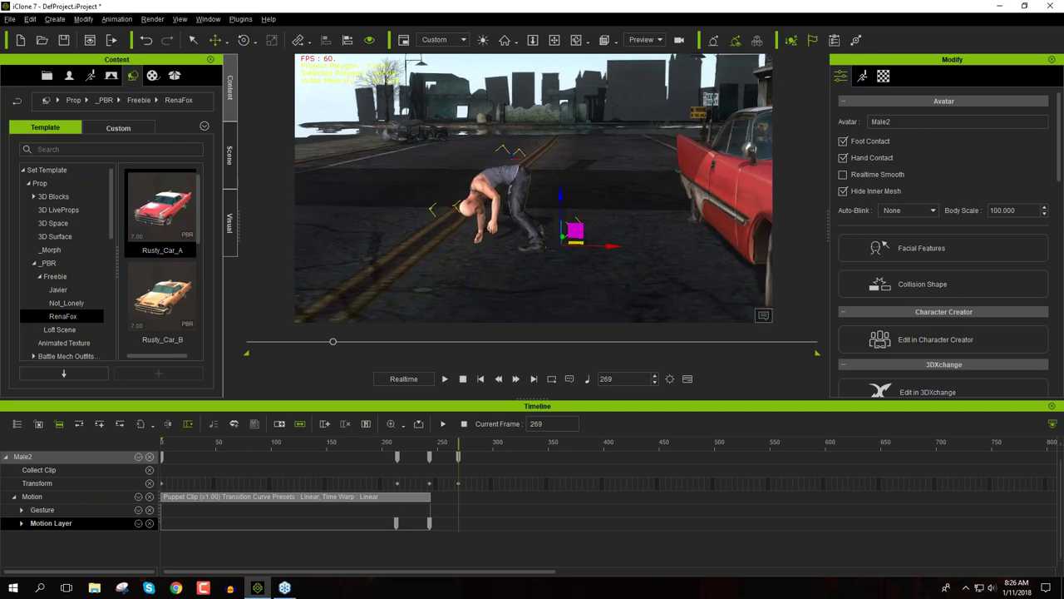
{"action": "left_click_drag", "start_coordinate": [586, 256], "coordinate": [579, 294]}
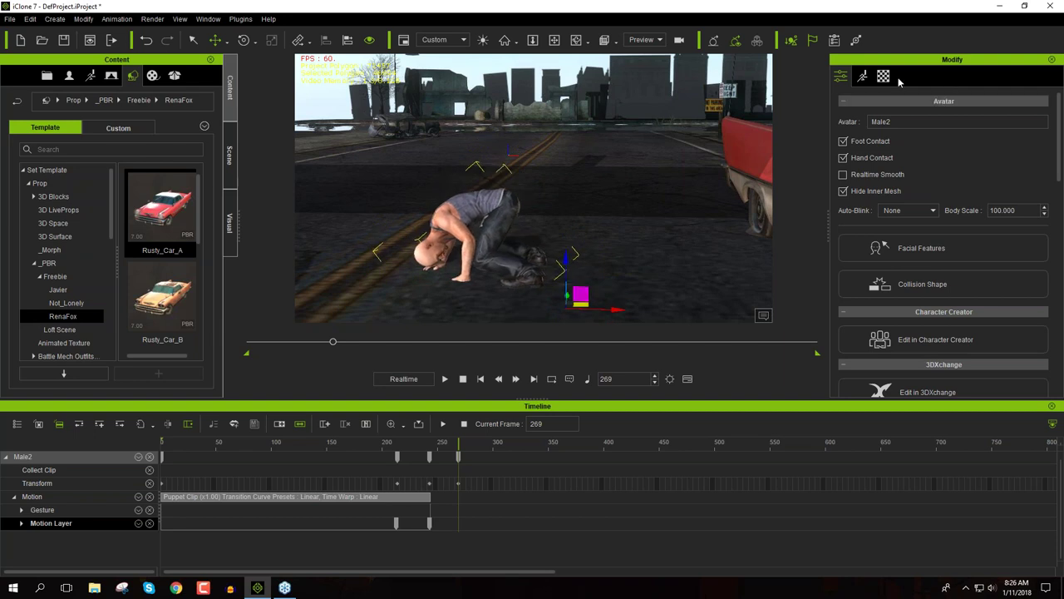
Reopen Edit Motion Layer and shift the character's head up and forward from the ground at frame 269
{"action": "left_click", "coordinate": [863, 77]}
{"action": "left_click", "coordinate": [924, 205]}
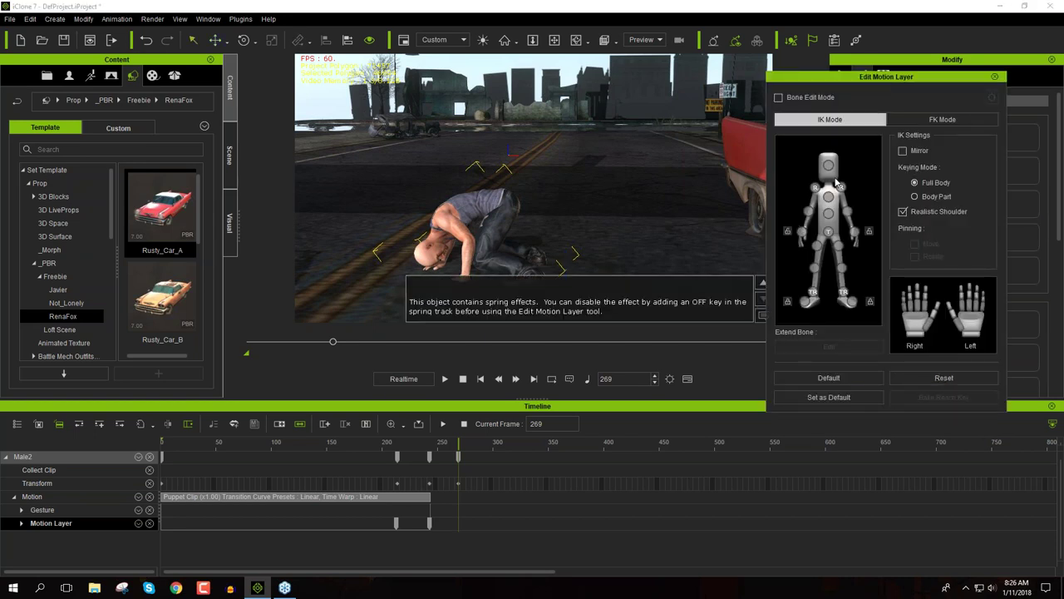
{"action": "left_click", "coordinate": [828, 165]}
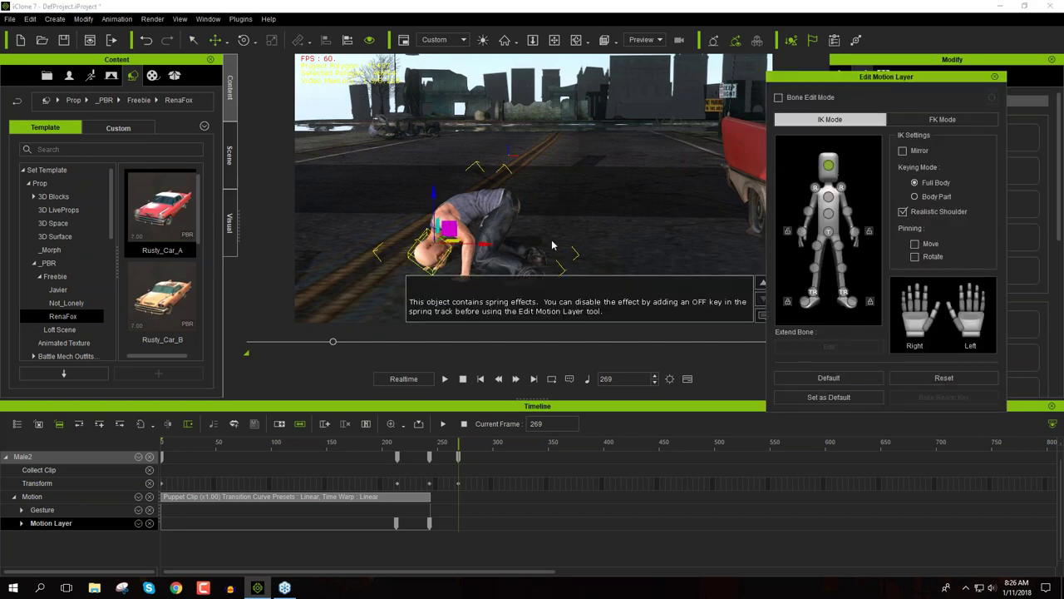
{"action": "left_click_drag", "start_coordinate": [432, 254], "coordinate": [465, 252]}
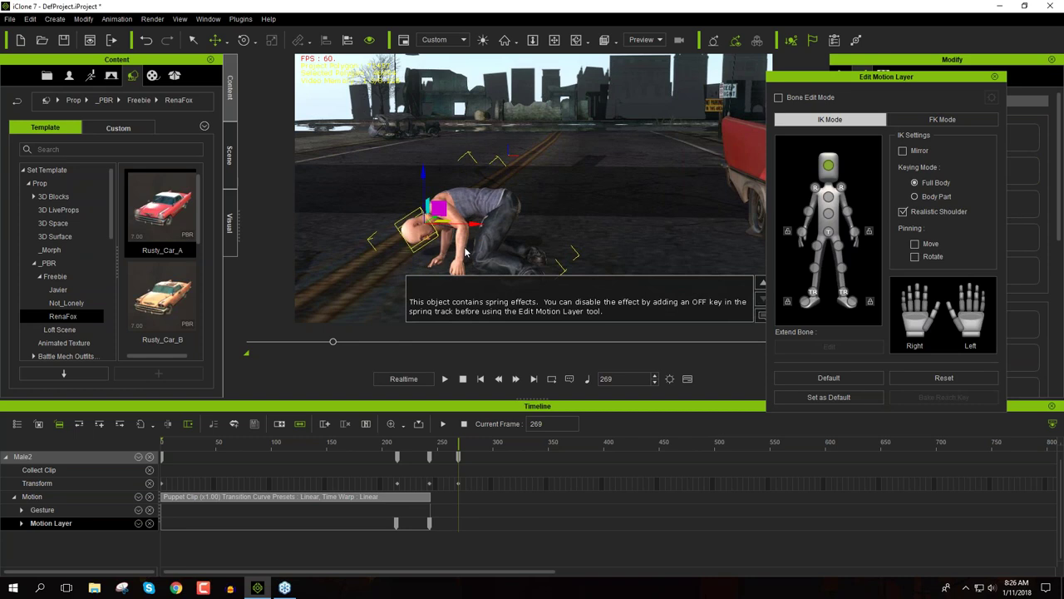
Move the character's hips forward, away from the car, and slightly down toward the road
{"action": "left_click", "coordinate": [828, 212]}
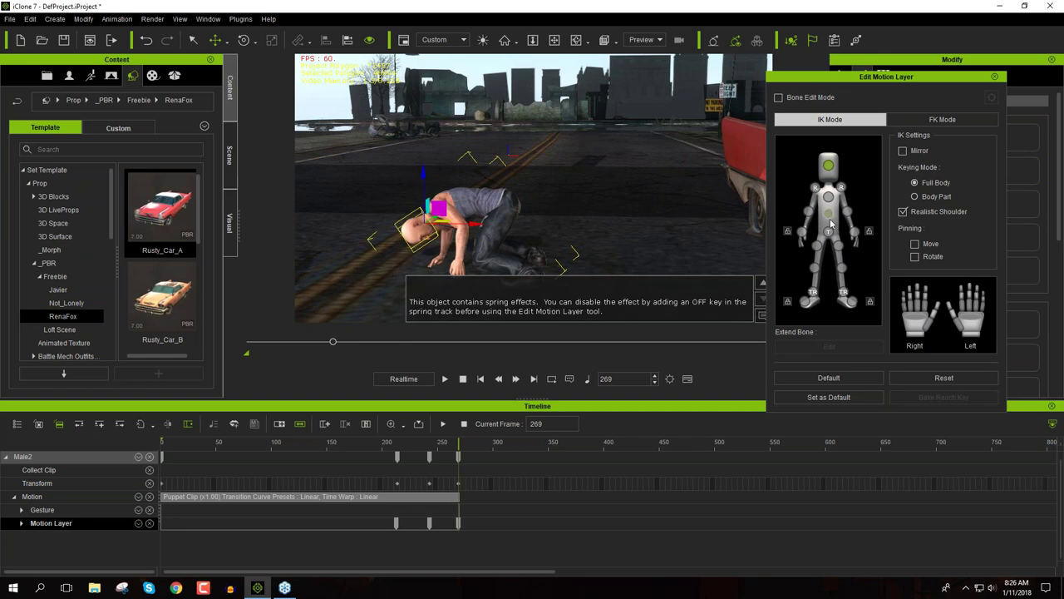
{"action": "left_click", "coordinate": [828, 231]}
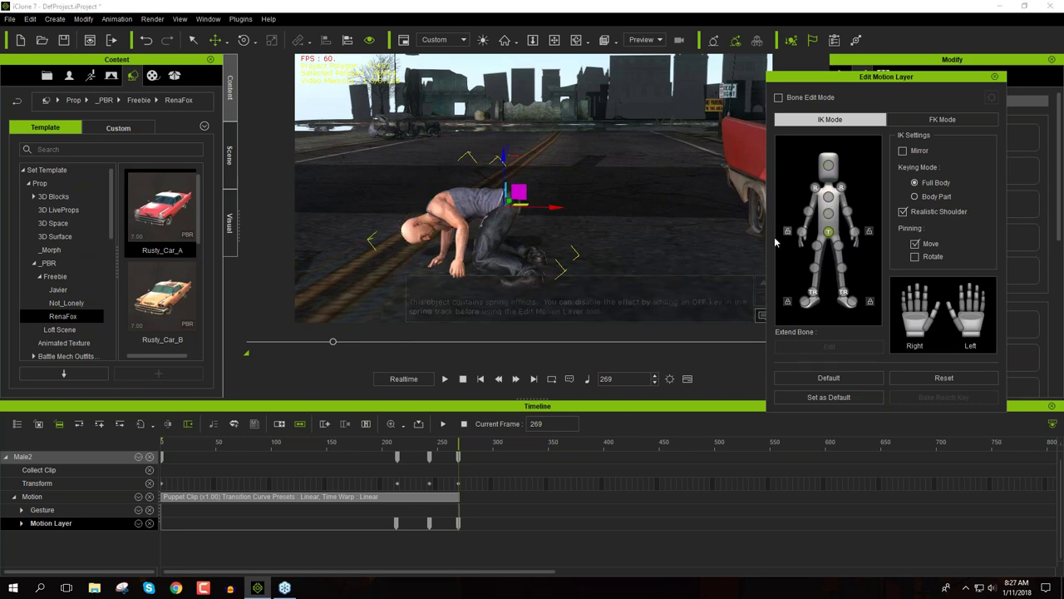
{"action": "left_click_drag", "start_coordinate": [517, 192], "coordinate": [484, 206]}
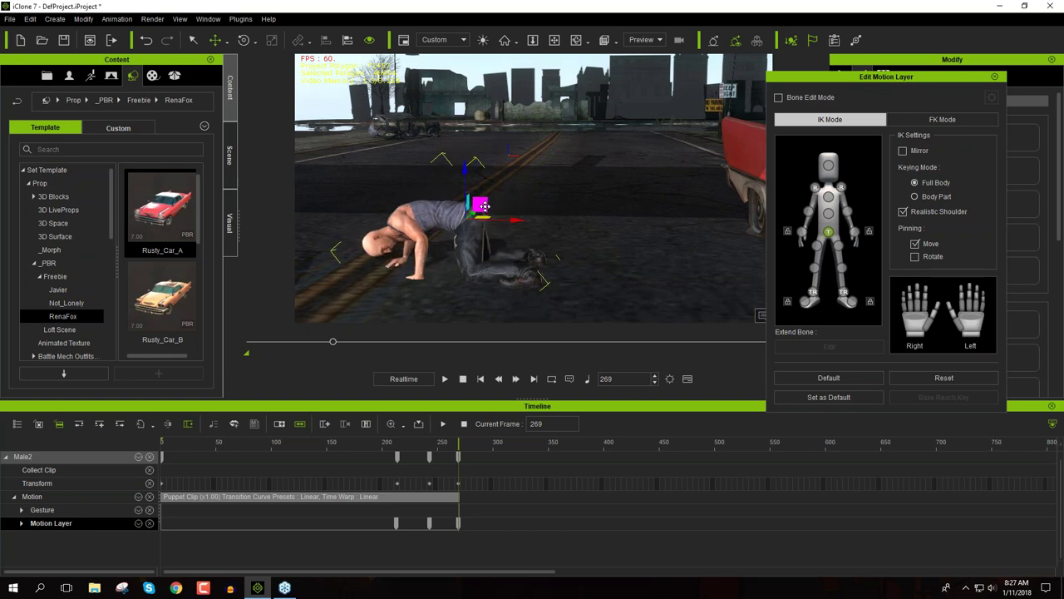
{"action": "right_click_drag", "start_coordinate": [532, 250], "coordinate": [628, 252]}
{"action": "right_click_drag", "start_coordinate": [542, 262], "coordinate": [451, 261]}
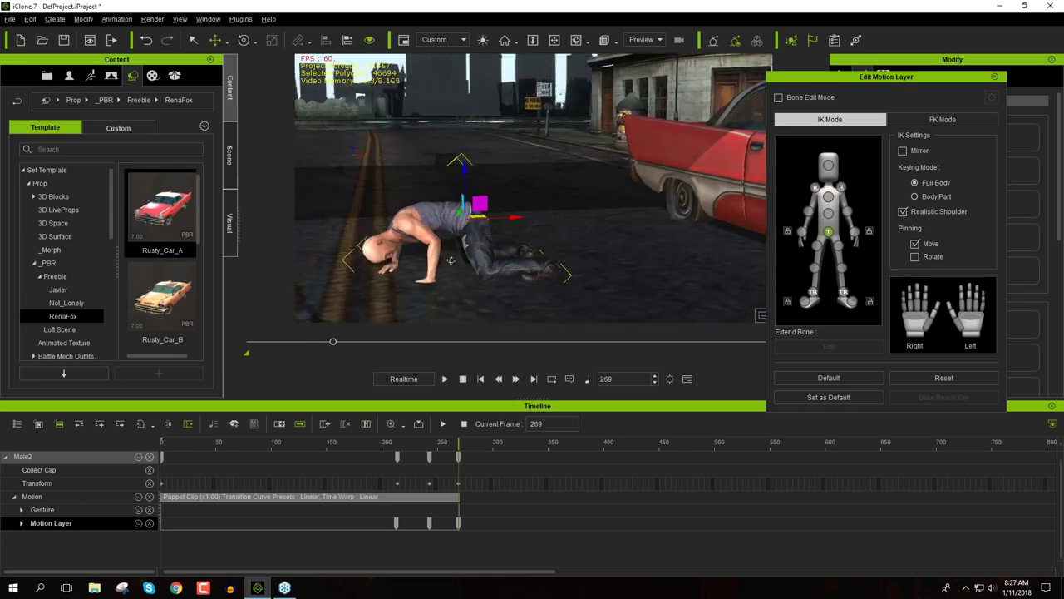
Rotate the character's left hand where it supports him on the road
{"action": "left_click", "coordinate": [801, 233]}
{"action": "key", "text": "e"}
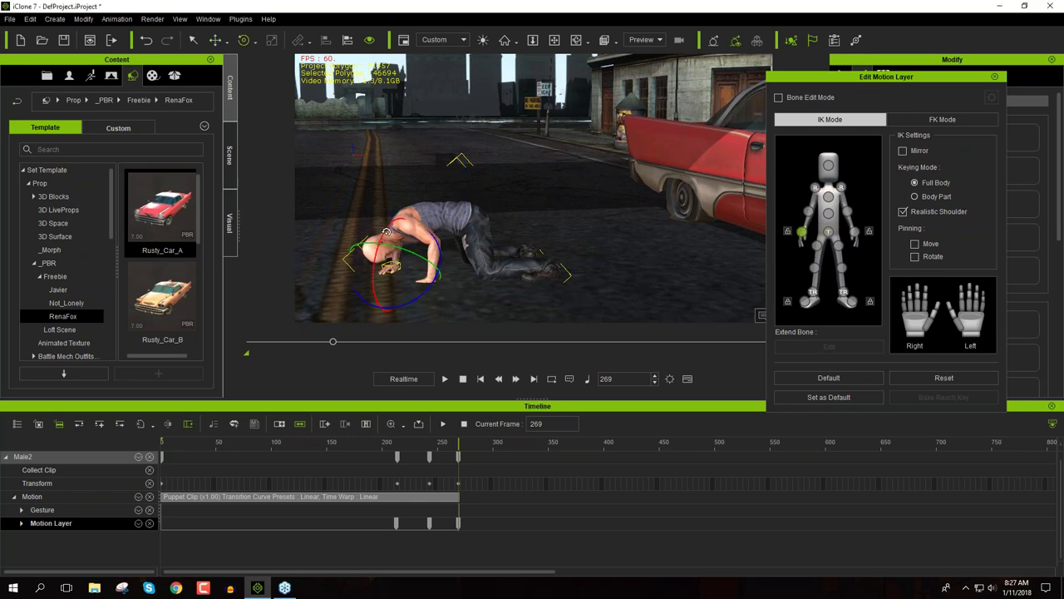
{"action": "left_click", "coordinate": [423, 280]}
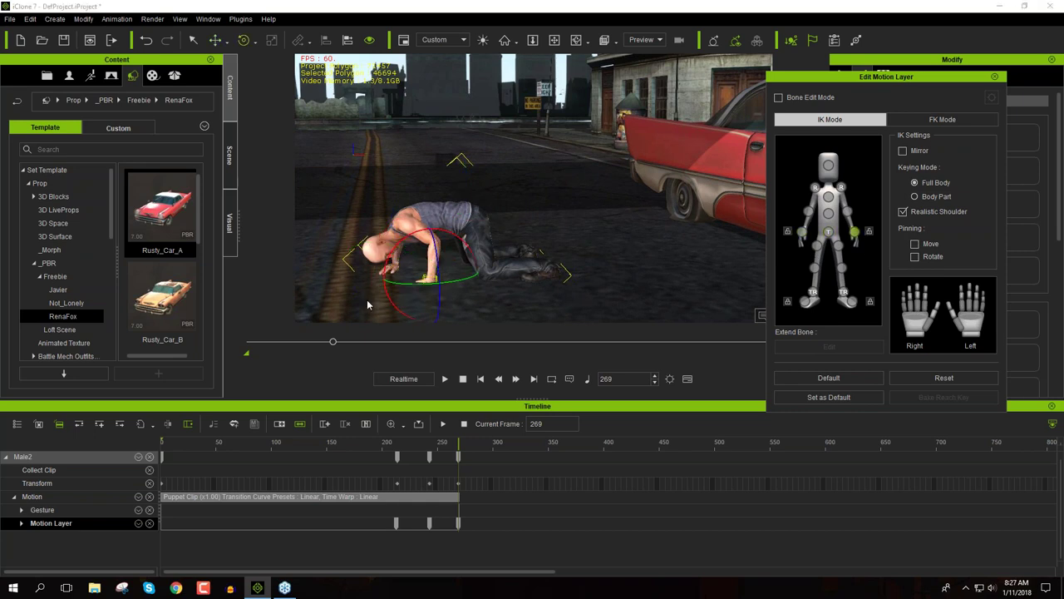
{"action": "left_click_drag", "start_coordinate": [433, 252], "coordinate": [463, 216]}
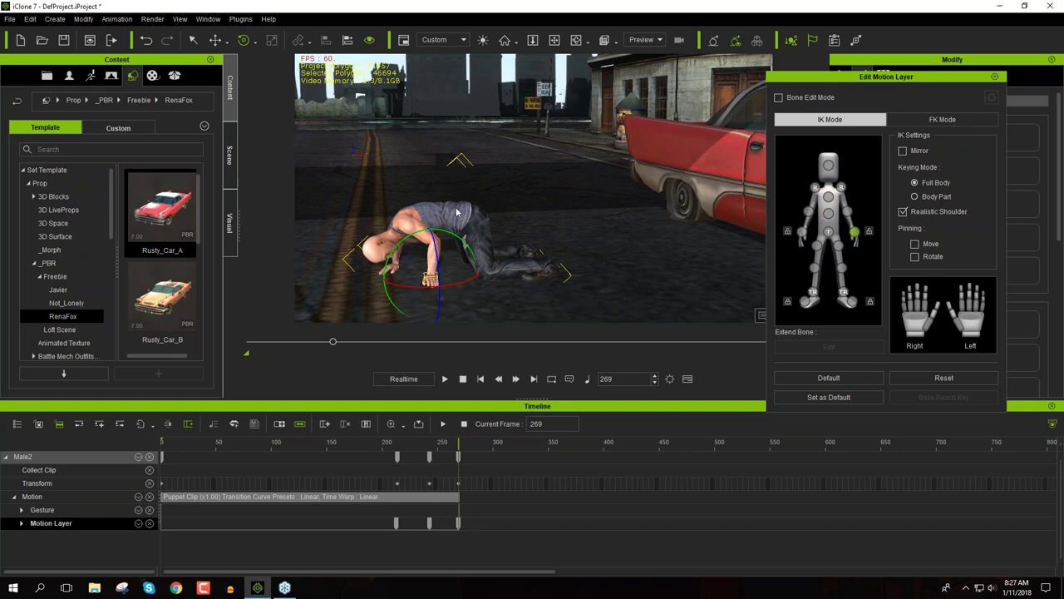
Tilt the character's head upward and raise his chest so he props himself up on his arms
{"action": "right_click_drag", "start_coordinate": [424, 219], "coordinate": [491, 274]}
{"action": "left_click", "coordinate": [828, 165]}
{"action": "left_click_drag", "start_coordinate": [332, 241], "coordinate": [350, 212]}
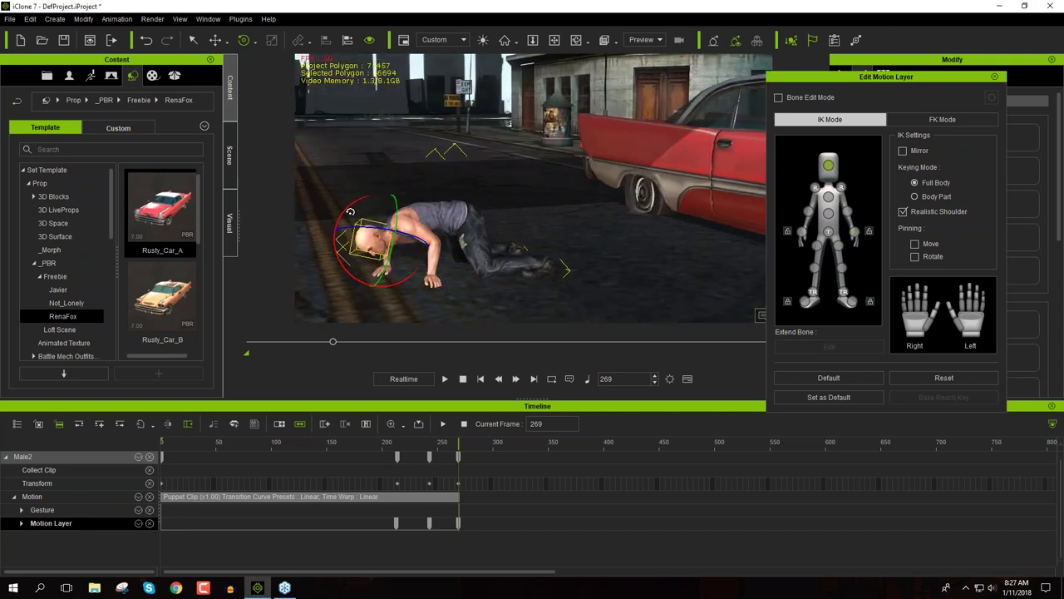
{"action": "left_click", "coordinate": [828, 197]}
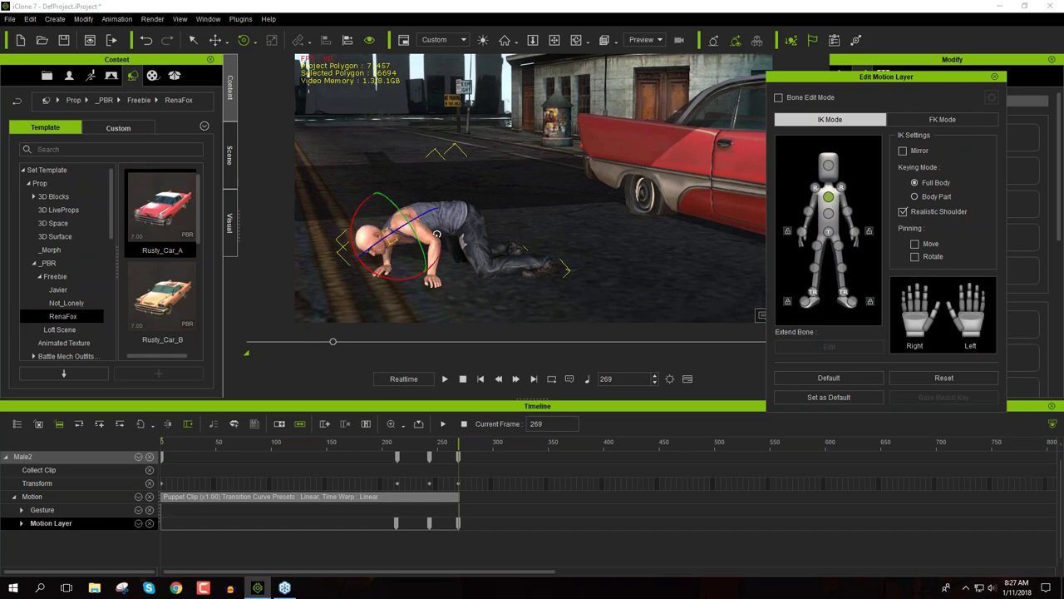
{"action": "key", "text": "w"}
{"action": "left_click_drag", "start_coordinate": [396, 193], "coordinate": [405, 171]}
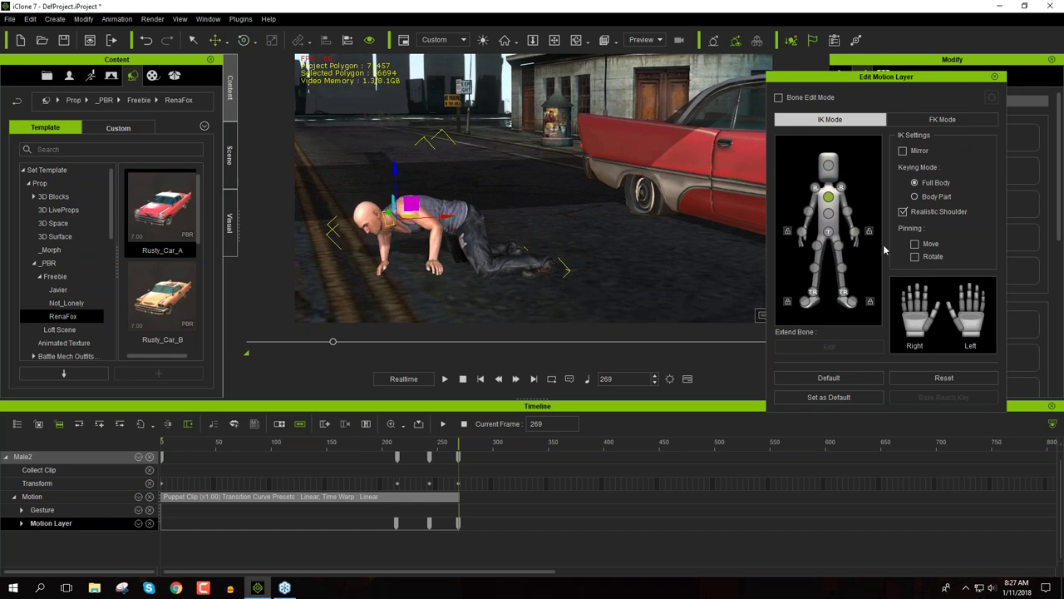
Lower the character's left hand onto the road and rotate his left foot so the toes point down to the ground
{"action": "left_click", "coordinate": [856, 233]}
{"action": "left_click_drag", "start_coordinate": [430, 222], "coordinate": [428, 235]}
{"action": "right_click_drag", "start_coordinate": [406, 241], "coordinate": [299, 241]}
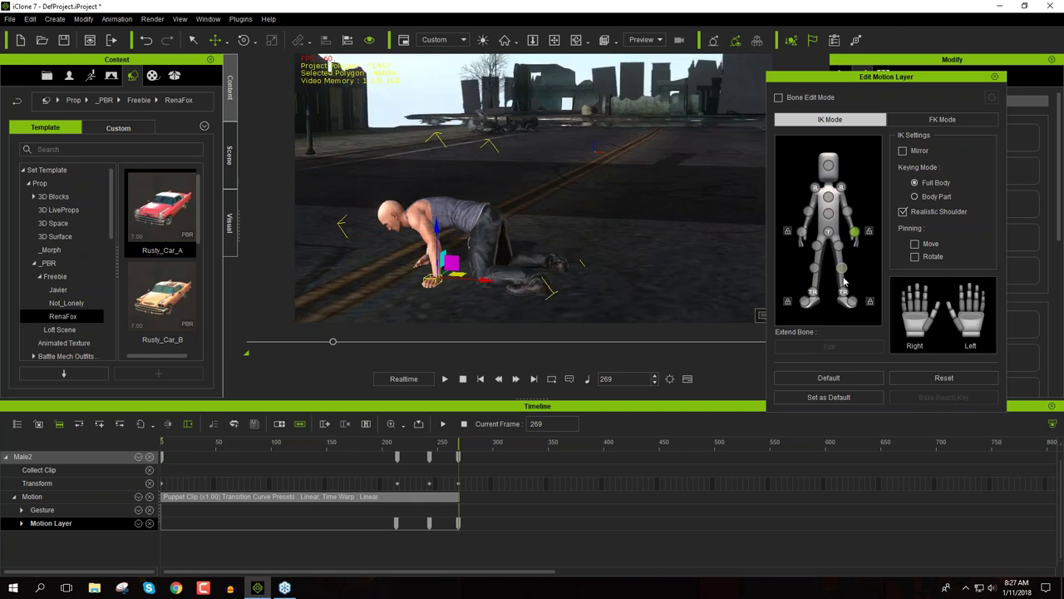
{"action": "left_click", "coordinate": [848, 299]}
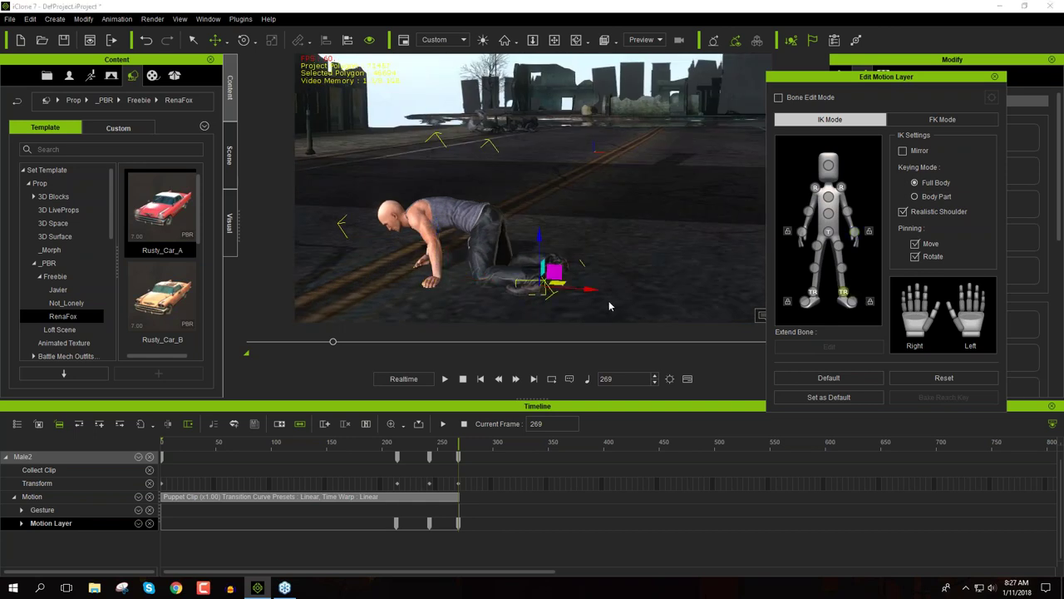
{"action": "key", "text": "e"}
{"action": "left_click_drag", "start_coordinate": [586, 282], "coordinate": [547, 235]}
{"action": "key", "text": "w"}
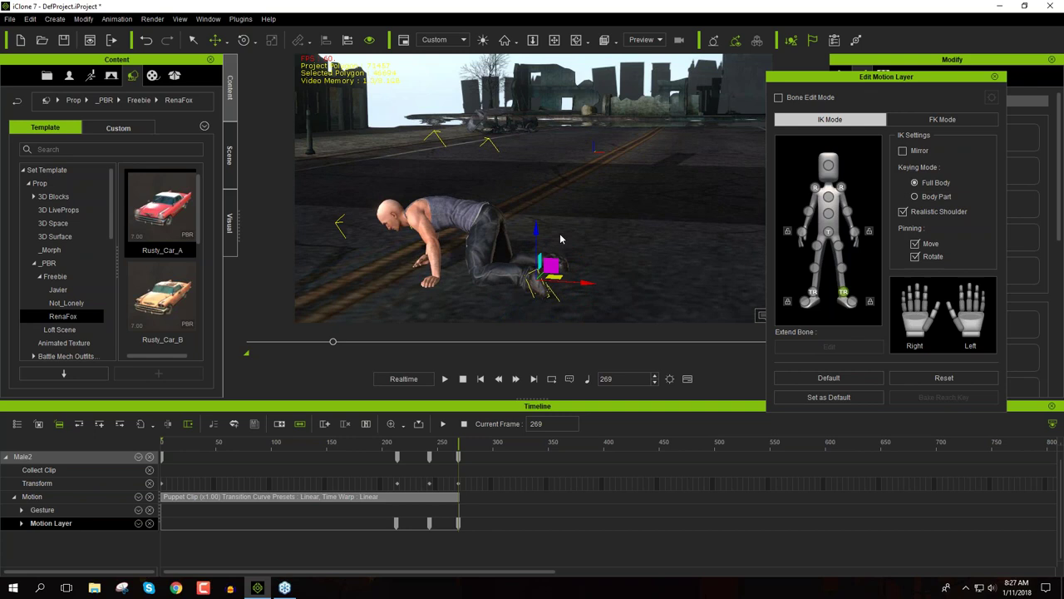
Rotate the character's right foot so its toes also point down to the road
{"action": "right_click_drag", "start_coordinate": [630, 262], "coordinate": [466, 268]}
{"action": "right_click_drag", "start_coordinate": [563, 297], "coordinate": [769, 277]}
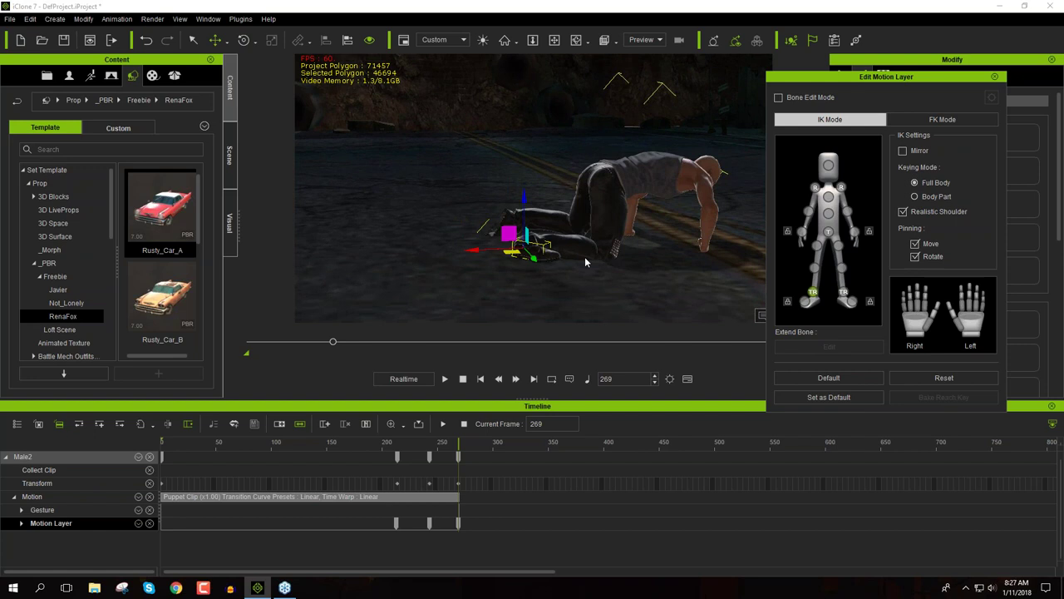
{"action": "key", "text": "e"}
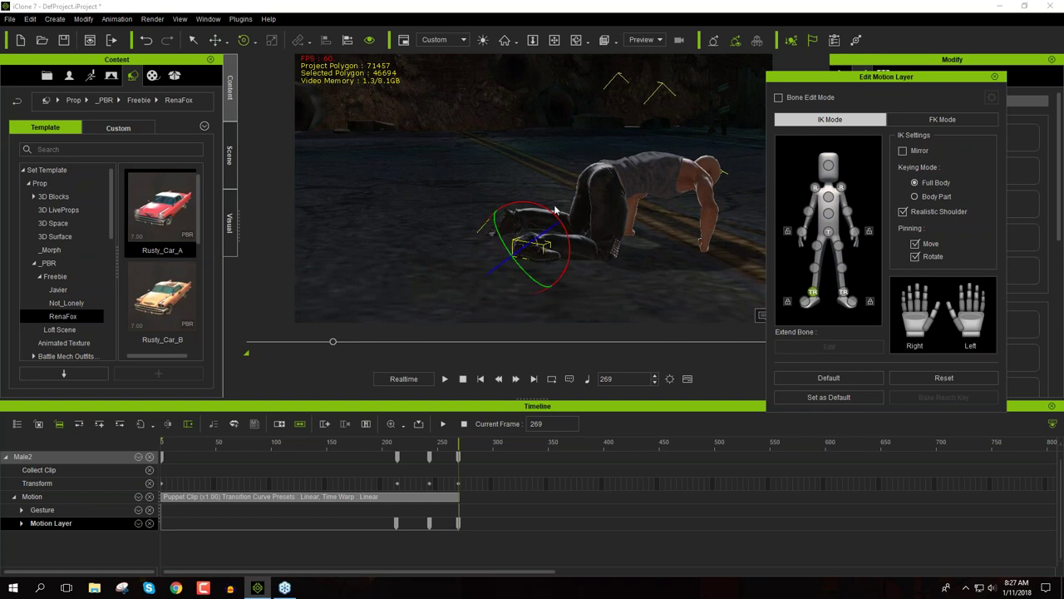
{"action": "left_click_drag", "start_coordinate": [555, 210], "coordinate": [530, 193]}
{"action": "key", "text": "w"}
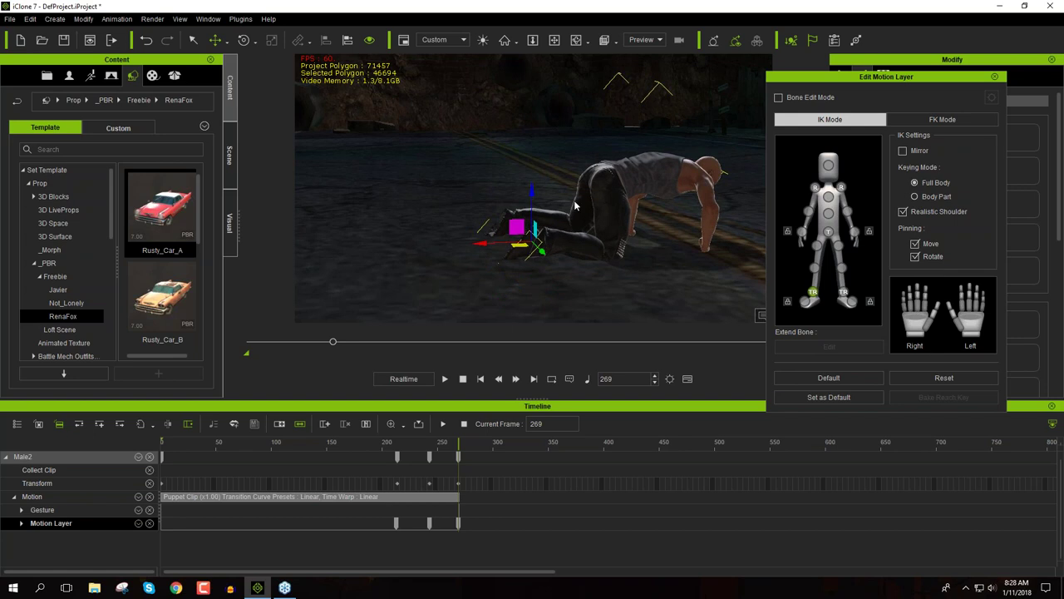
{"action": "right_click_drag", "start_coordinate": [446, 258], "coordinate": [474, 412]}
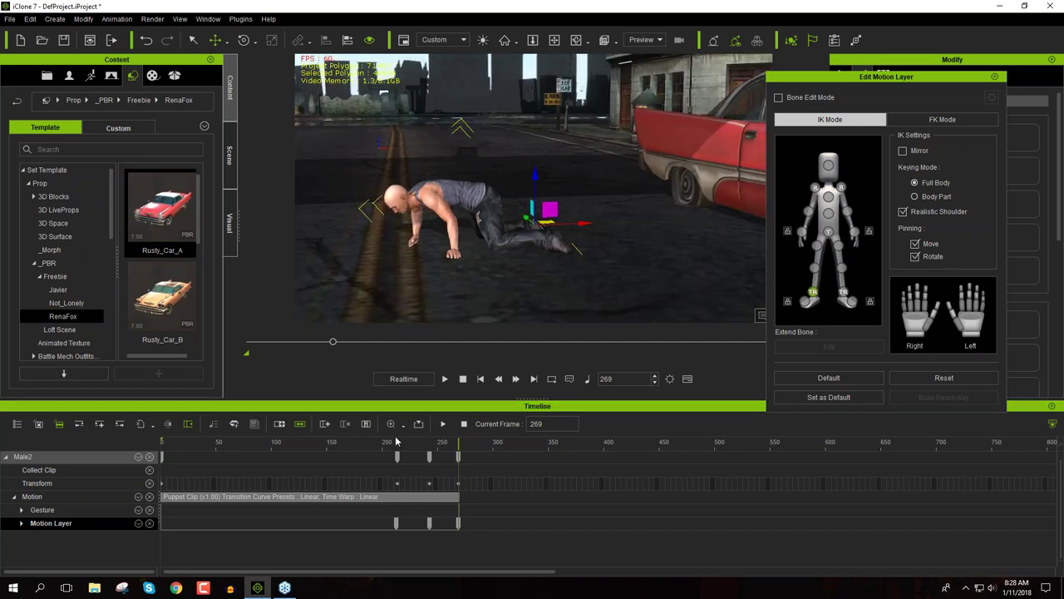
Scrub and play the throw and fall from about frame 210 to past frame 269, ending at frame 243
{"action": "left_click_drag", "start_coordinate": [406, 449], "coordinate": [394, 447]}
{"action": "right_click_drag", "start_coordinate": [562, 239], "coordinate": [506, 301]}
{"action": "left_click_drag", "start_coordinate": [400, 449], "coordinate": [466, 457]}
{"action": "key", "text": "space"}
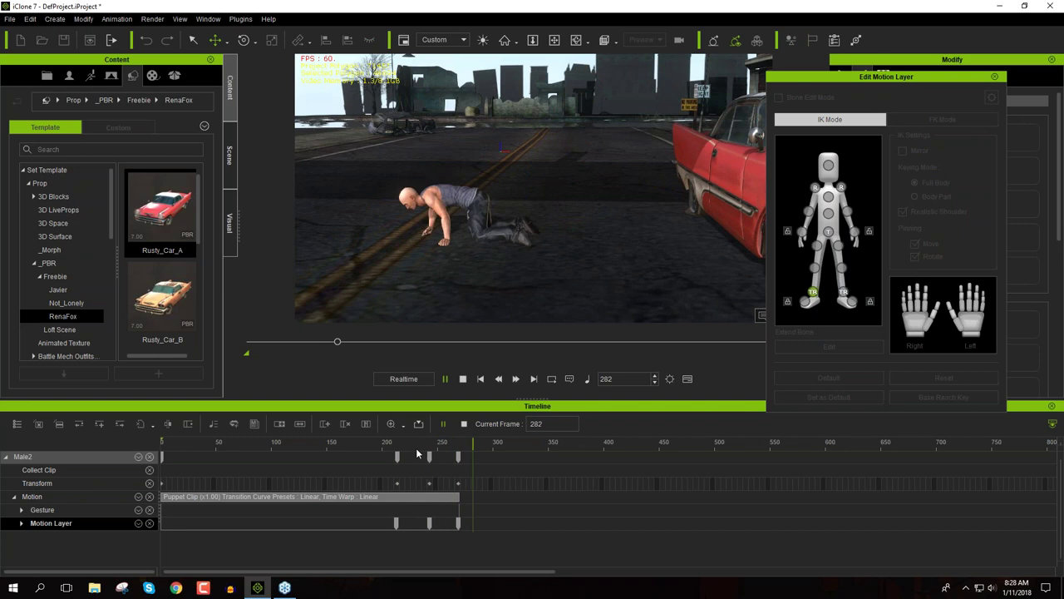
{"action": "key", "text": "space"}
{"action": "left_click", "coordinate": [396, 441]}
{"action": "key", "text": "space"}
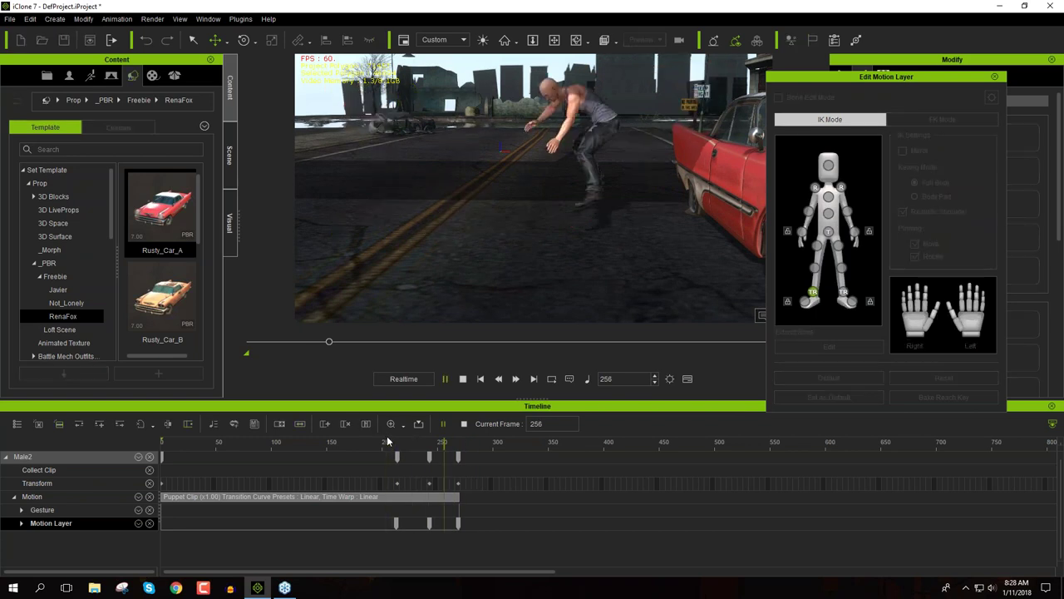
{"action": "key", "text": "space"}
{"action": "mouse_move", "coordinate": [423, 451]}
{"action": "left_mouse_down"}
{"action": "mouse_move", "coordinate": [450, 455]}
{"action": "mouse_move", "coordinate": [429, 456]}
{"action": "left_mouse_up"}
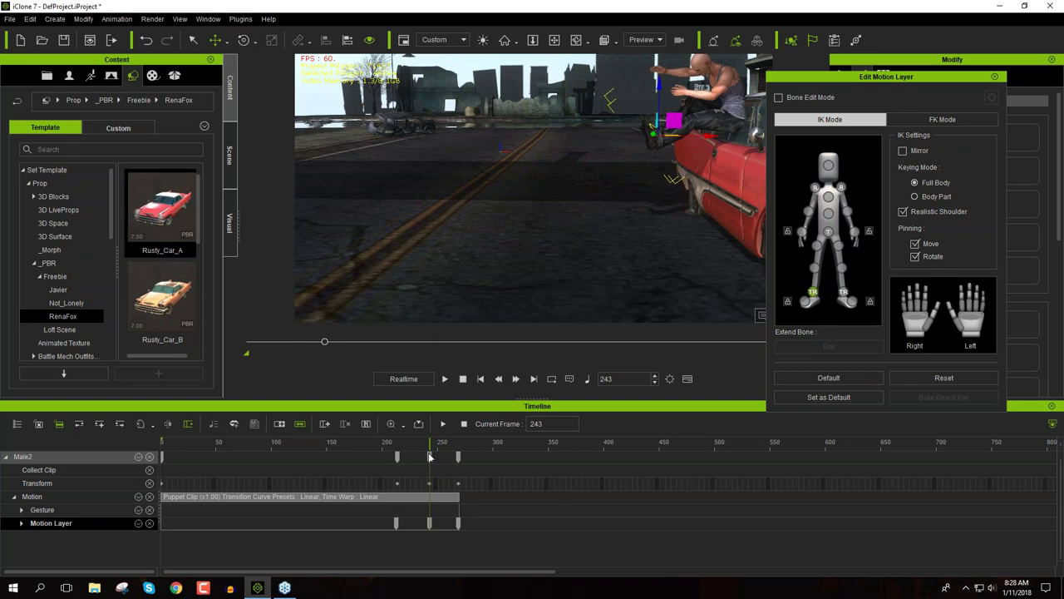
Add a Transform key for the character at frame 246, just after his key at frame 243
{"action": "left_click", "coordinate": [429, 456]}
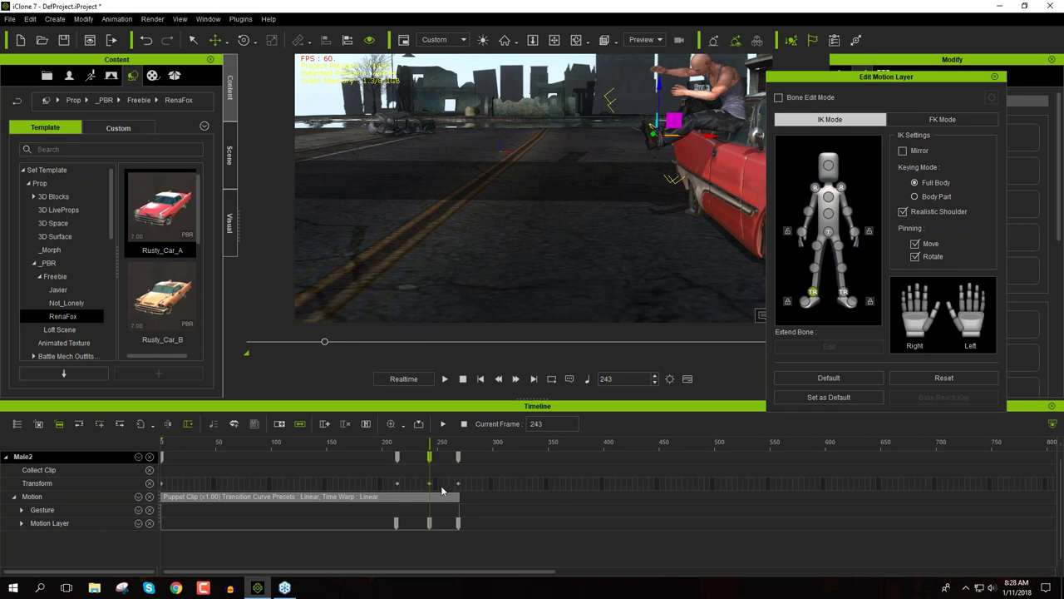
{"action": "scroll", "coordinate": [499, 497], "scroll_direction": "up", "scroll_amount": 2}
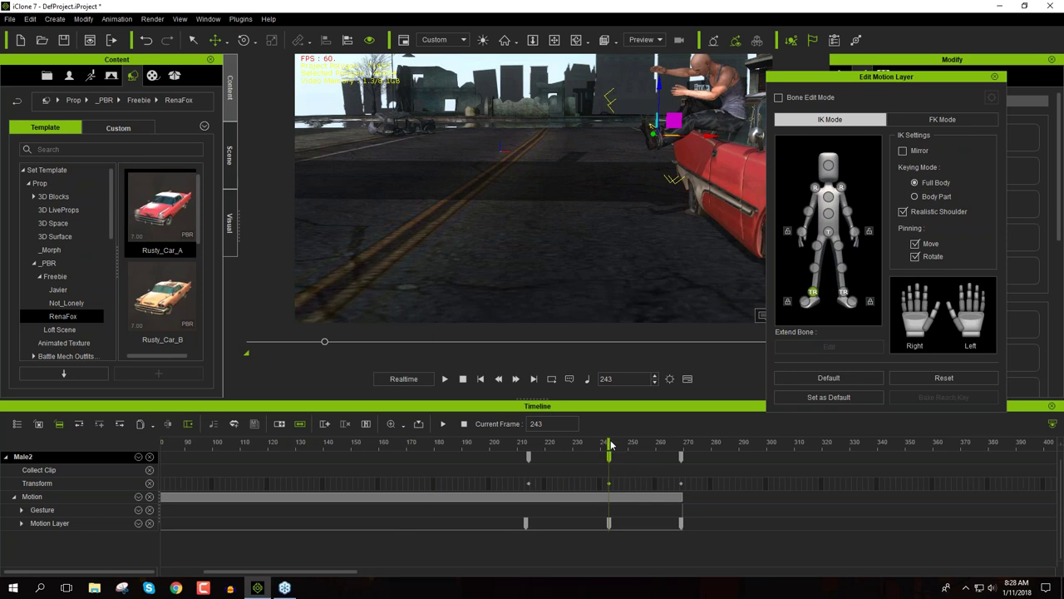
{"action": "left_click_drag", "start_coordinate": [610, 447], "coordinate": [618, 452]}
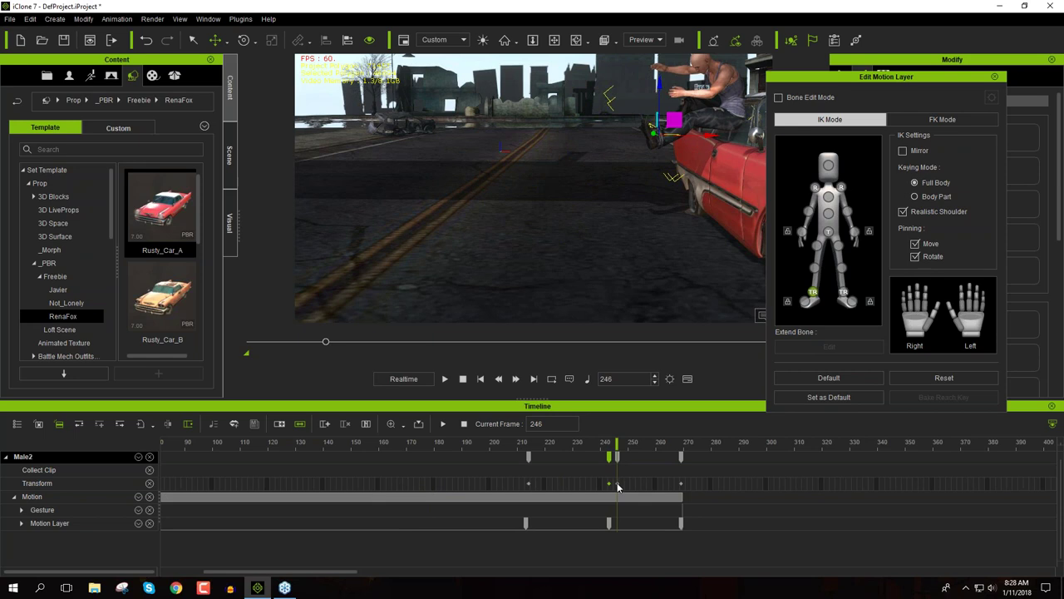
At frame 246, rotate the character's chest back so he sits up against the car and tilt his head back
{"action": "right_click_drag", "start_coordinate": [665, 300], "coordinate": [582, 275]}
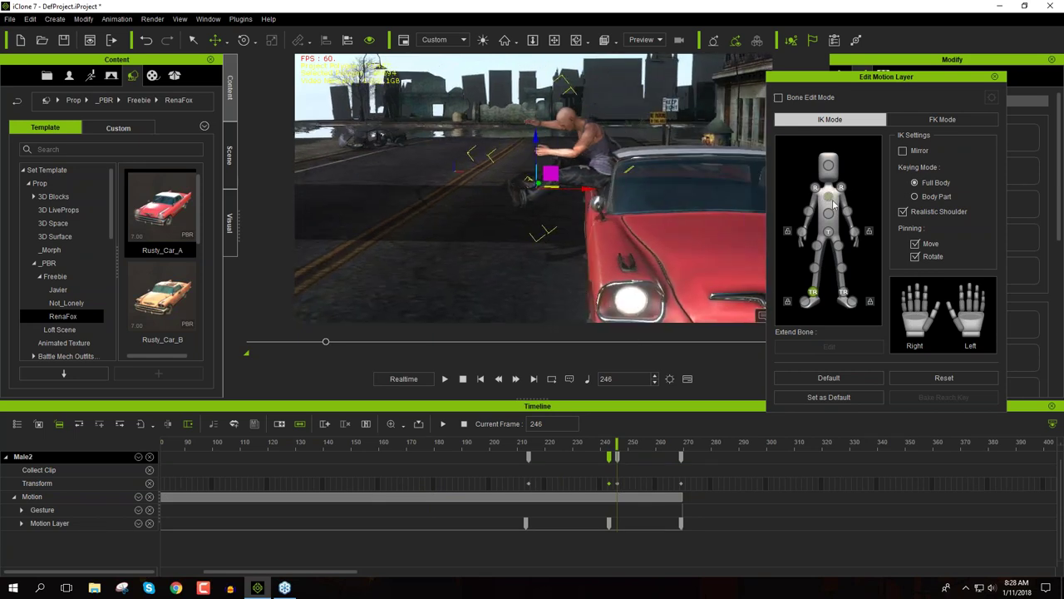
{"action": "left_click", "coordinate": [829, 197]}
{"action": "key", "text": "e"}
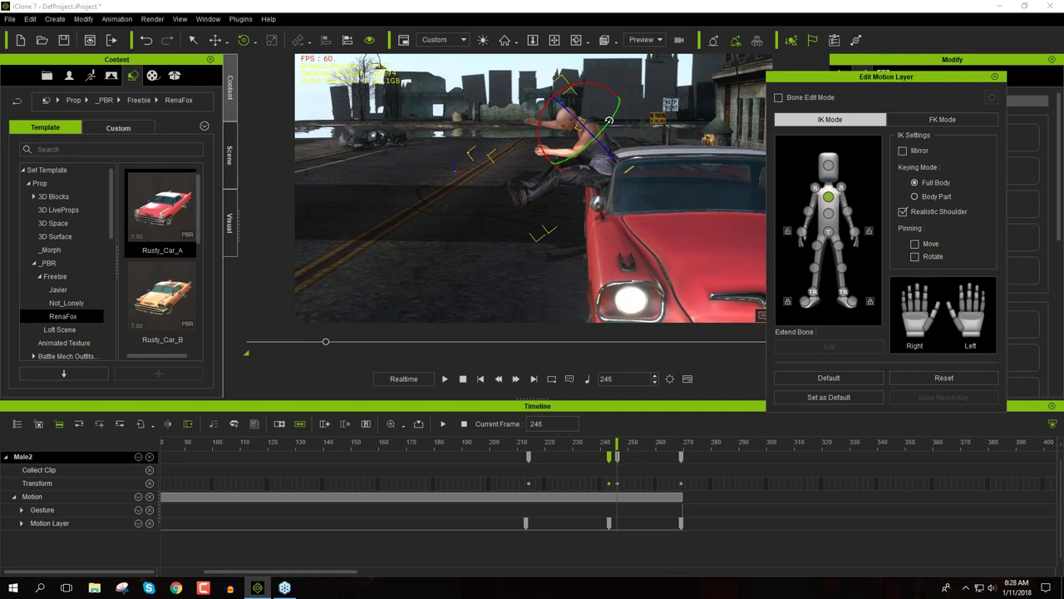
{"action": "left_click_drag", "start_coordinate": [608, 90], "coordinate": [626, 92]}
{"action": "left_click", "coordinate": [828, 165]}
{"action": "left_click_drag", "start_coordinate": [623, 73], "coordinate": [660, 85]}
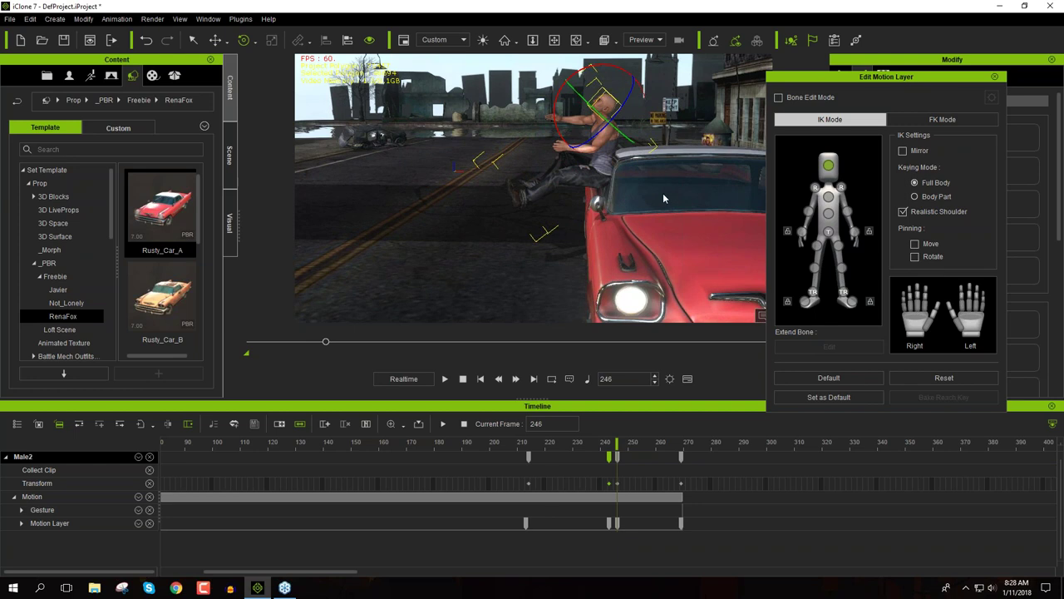
Rotate the character's left and right lower legs at frame 246 so they hang down beside the car
{"action": "left_click", "coordinate": [841, 266]}
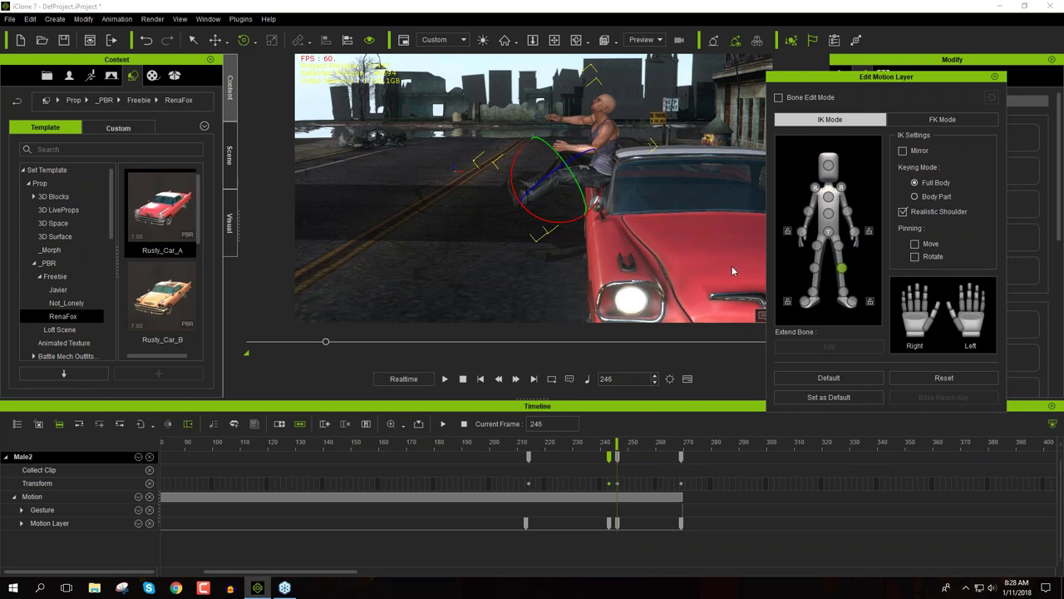
{"action": "left_click_drag", "start_coordinate": [565, 220], "coordinate": [711, 207]}
{"action": "left_click", "coordinate": [815, 268]}
{"action": "left_click_drag", "start_coordinate": [542, 114], "coordinate": [528, 123]}
At frame 255, bend the character's chest forward so he pitches headfirst toward the road
{"action": "left_click_drag", "start_coordinate": [615, 452], "coordinate": [642, 453]}
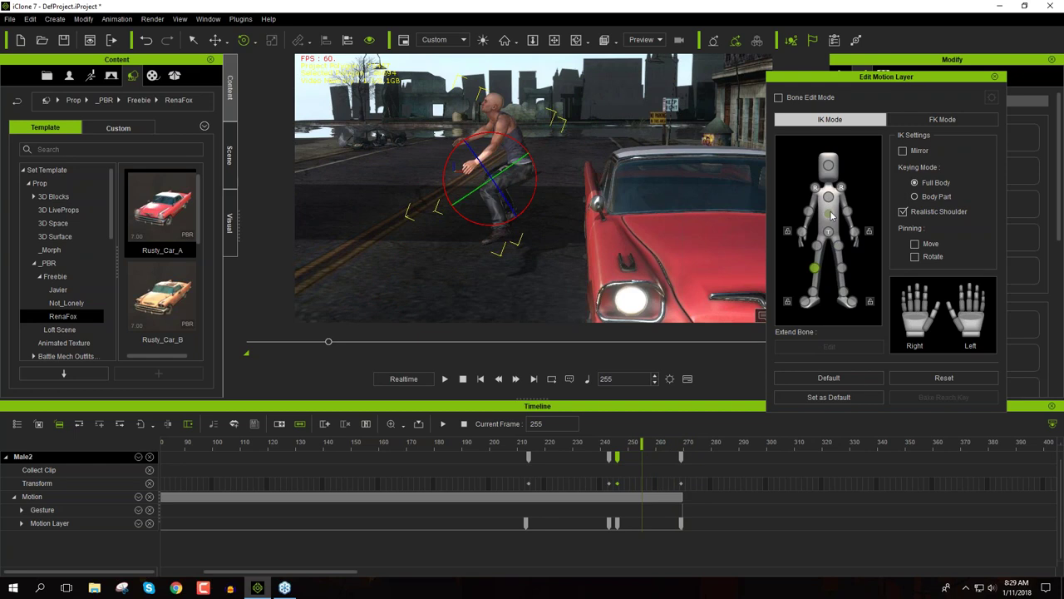
{"action": "left_click", "coordinate": [829, 198]}
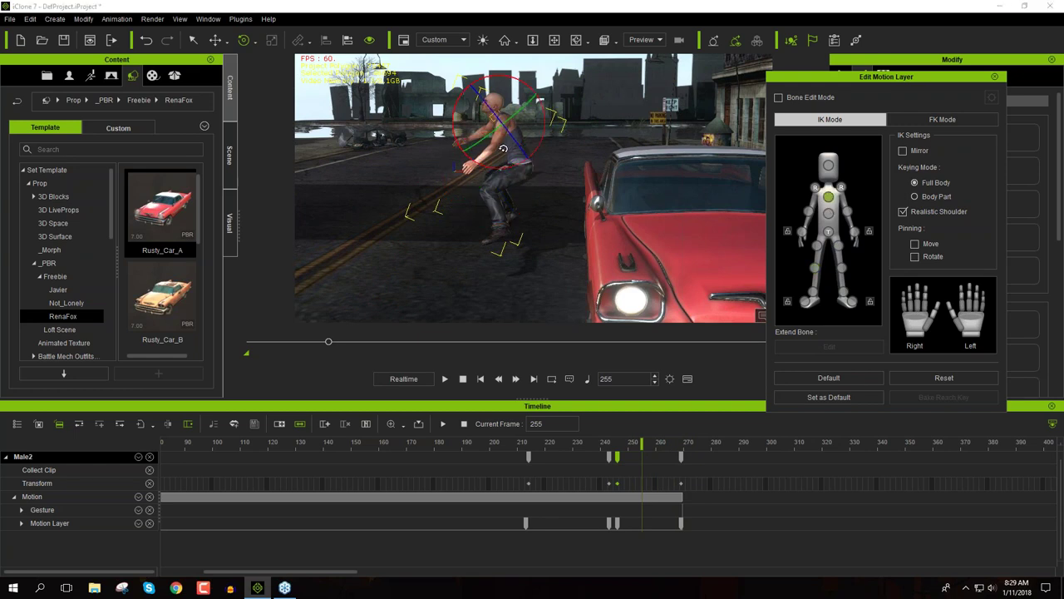
{"action": "left_click_drag", "start_coordinate": [509, 156], "coordinate": [493, 128]}
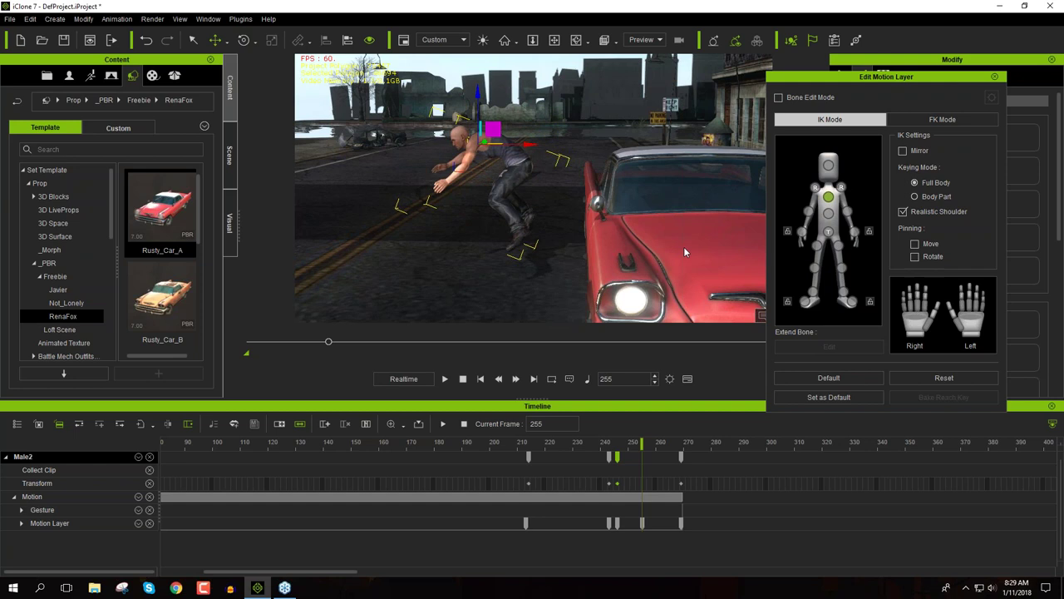
Apply the End in a Bounce transition curve to the character's Transform key at frame 269
{"action": "left_click", "coordinate": [627, 446]}
{"action": "left_click_drag", "start_coordinate": [627, 447], "coordinate": [682, 446]}
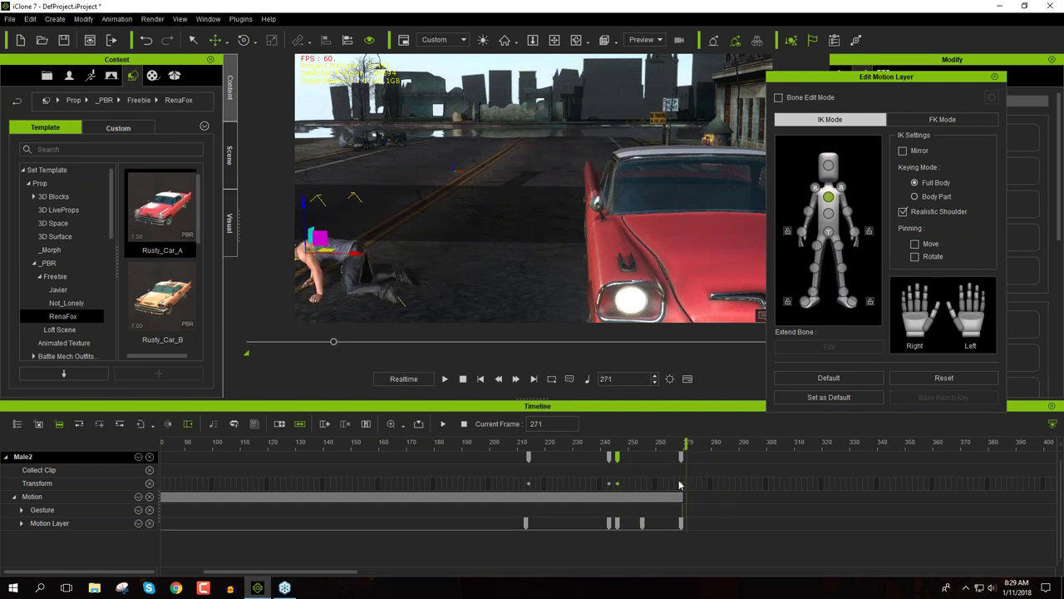
{"action": "left_click", "coordinate": [682, 485]}
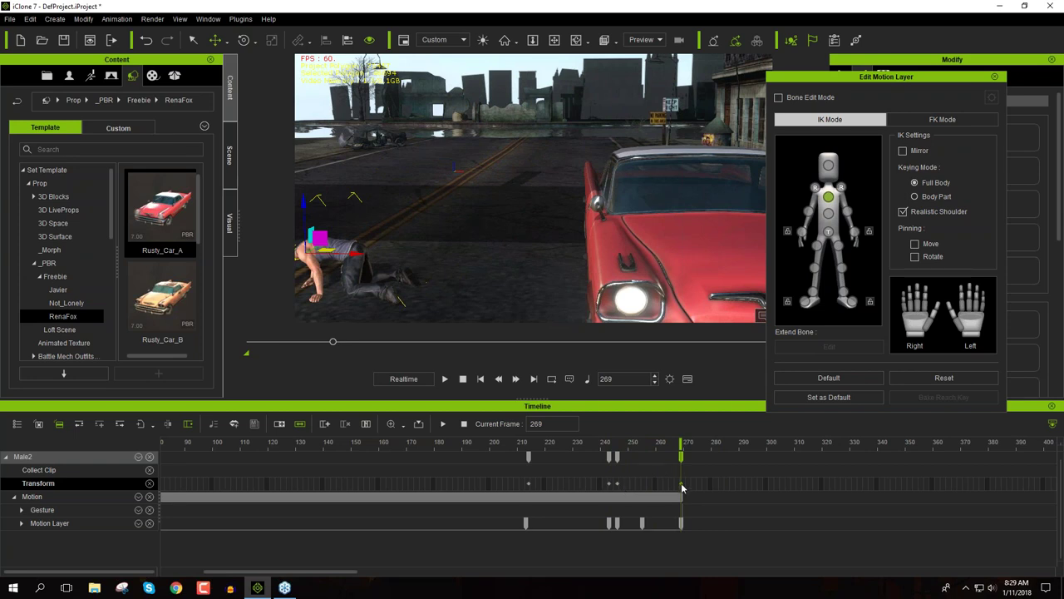
{"action": "right_click", "coordinate": [682, 485]}
{"action": "left_click", "coordinate": [743, 550]}
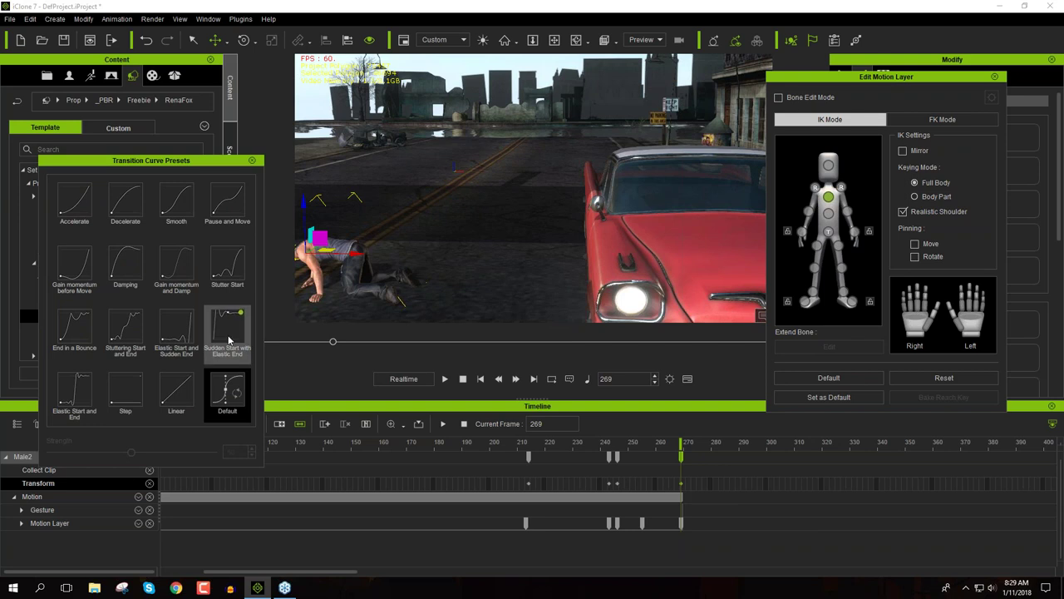
{"action": "left_click", "coordinate": [84, 330]}
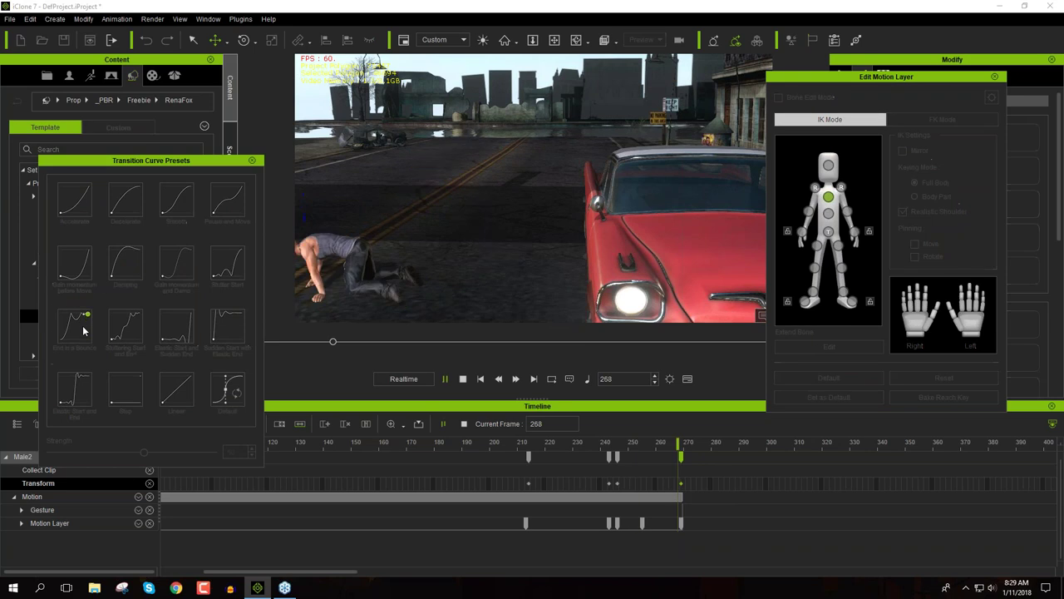
Try the Sudden Start with Elastic End curve on the Transform key at frame 269 and return to End in a Bounce
{"action": "left_click_drag", "start_coordinate": [607, 447], "coordinate": [676, 458]}
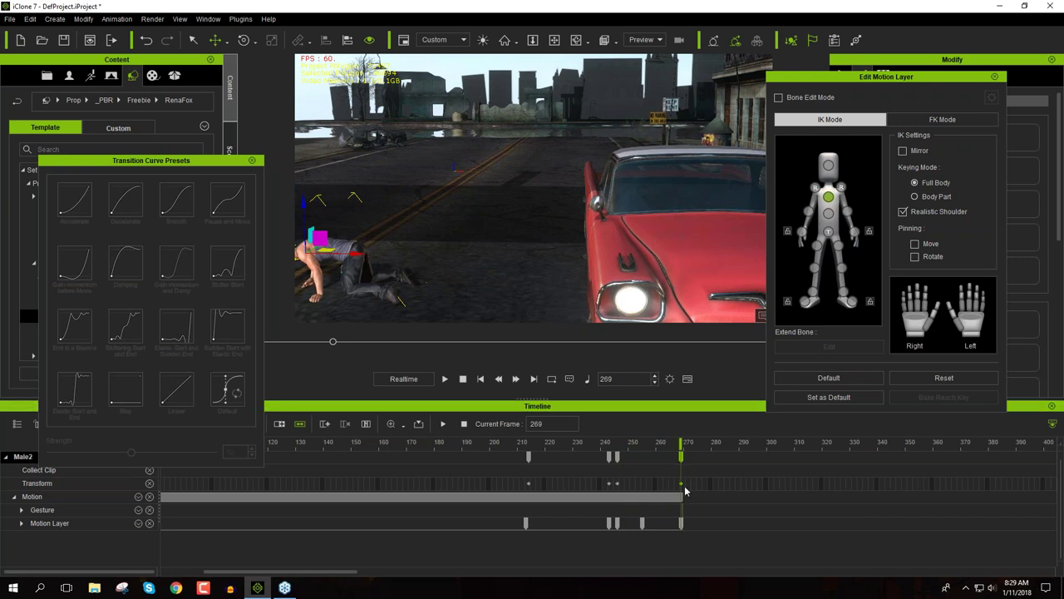
{"action": "left_click", "coordinate": [682, 485]}
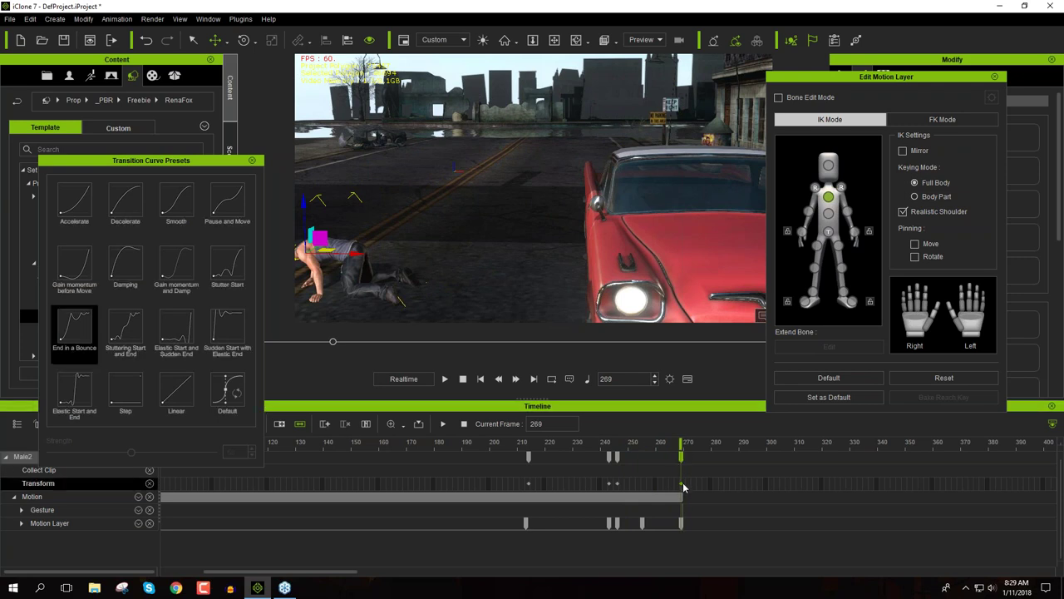
{"action": "left_click", "coordinate": [239, 337]}
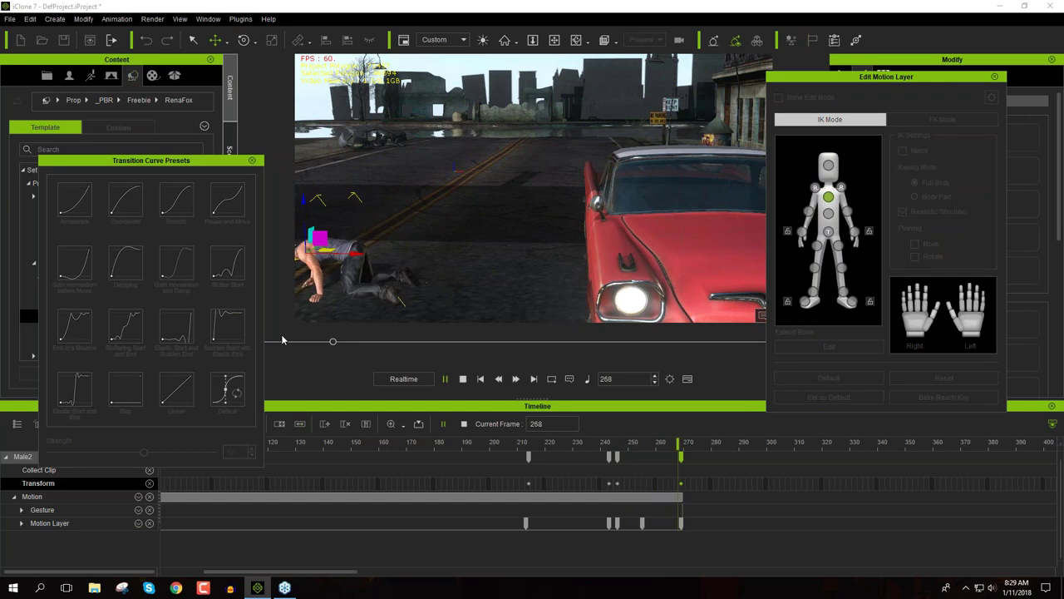
{"action": "left_click", "coordinate": [71, 333]}
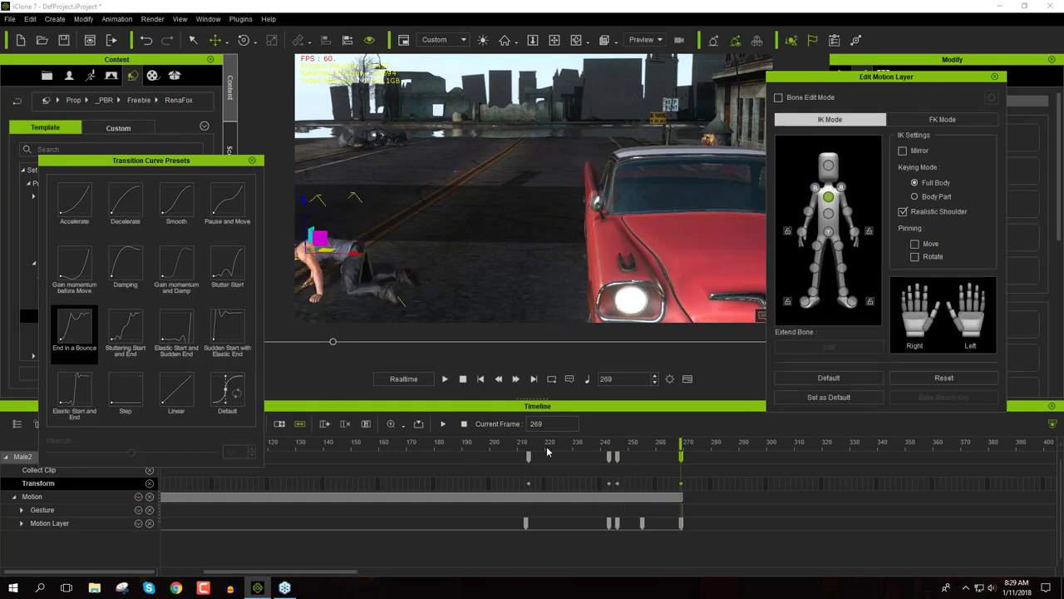
Try the Decelerate curve at strength 49 on the Transform key at frame 243 and play the throw and fall
{"action": "right_click_drag", "start_coordinate": [540, 259], "coordinate": [599, 237]}
{"action": "key", "text": "space"}
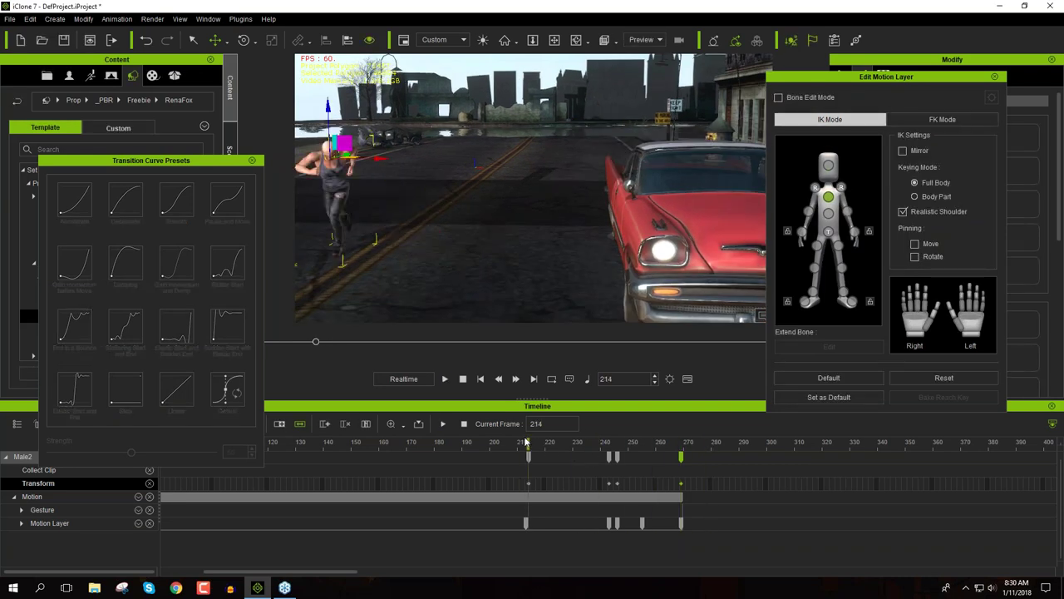
{"action": "key", "text": "space"}
{"action": "key", "text": "space"}
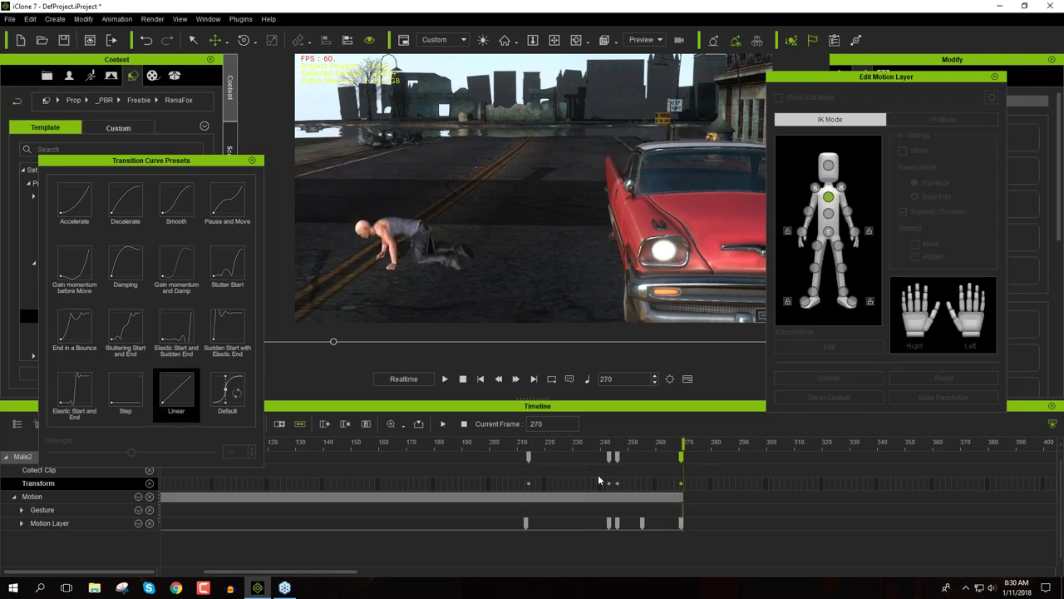
{"action": "key", "text": "space"}
{"action": "left_click", "coordinate": [609, 483]}
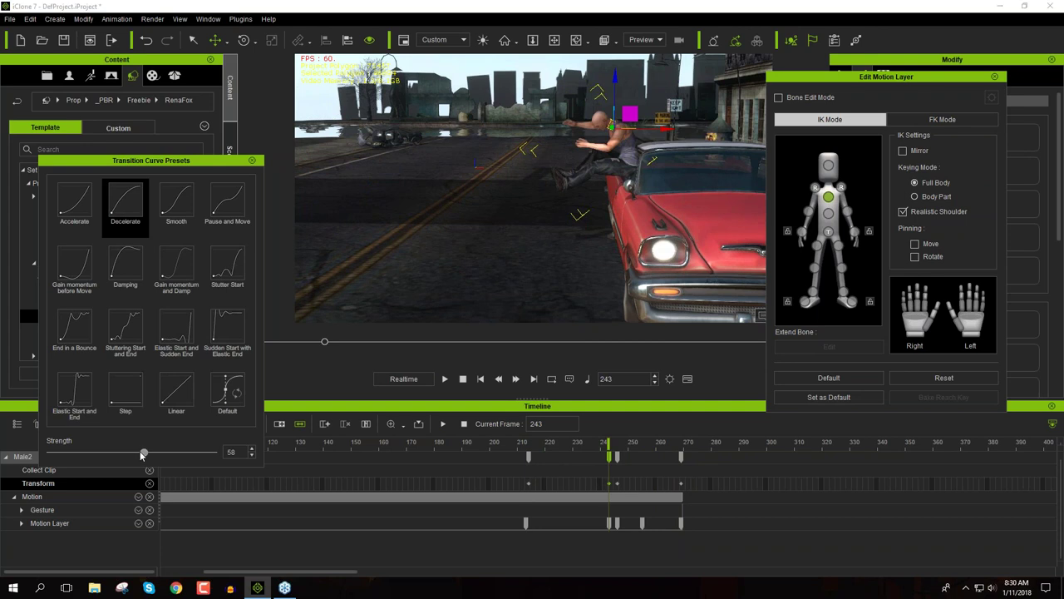
{"action": "left_click_drag", "start_coordinate": [141, 454], "coordinate": [129, 455]}
{"action": "key", "text": "space"}
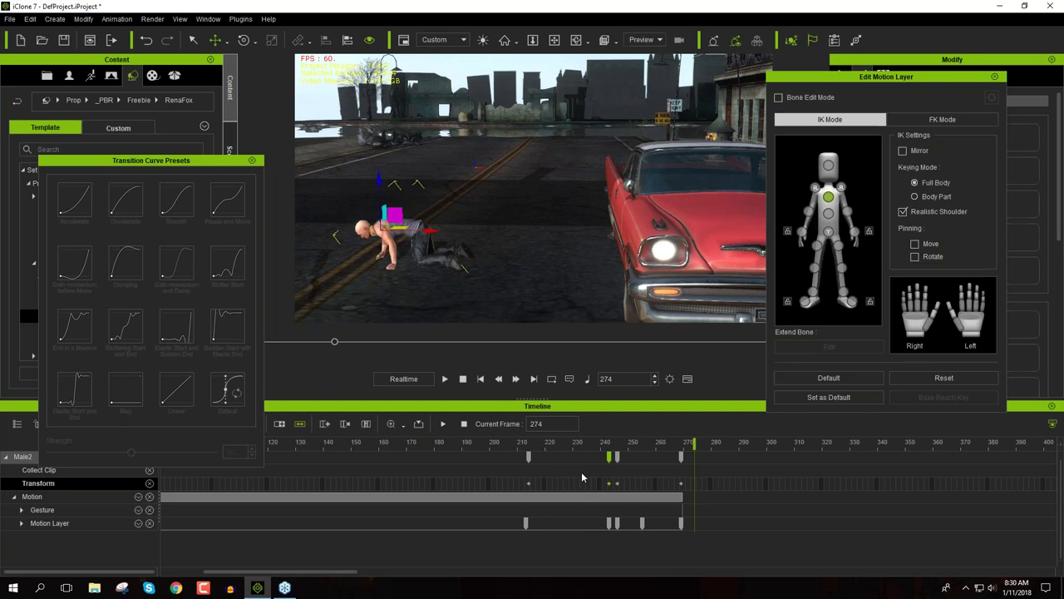
Try the Damping transition curve on the Transform key at frame 243 and play the impact
{"action": "left_click", "coordinate": [609, 488]}
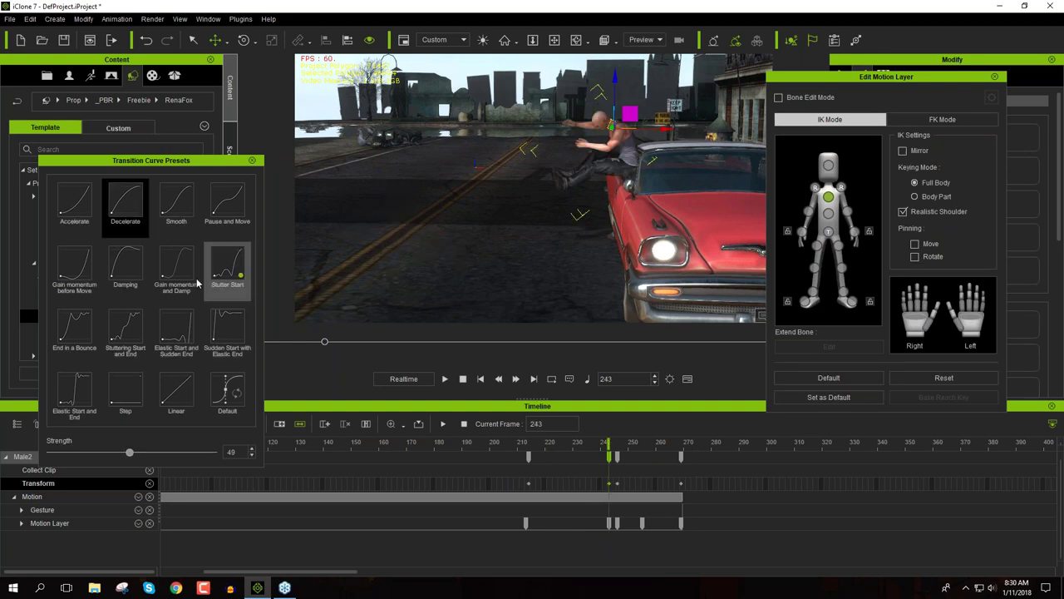
{"action": "left_click", "coordinate": [126, 266]}
{"action": "left_click_drag", "start_coordinate": [609, 443], "coordinate": [555, 444]}
{"action": "key", "text": "space"}
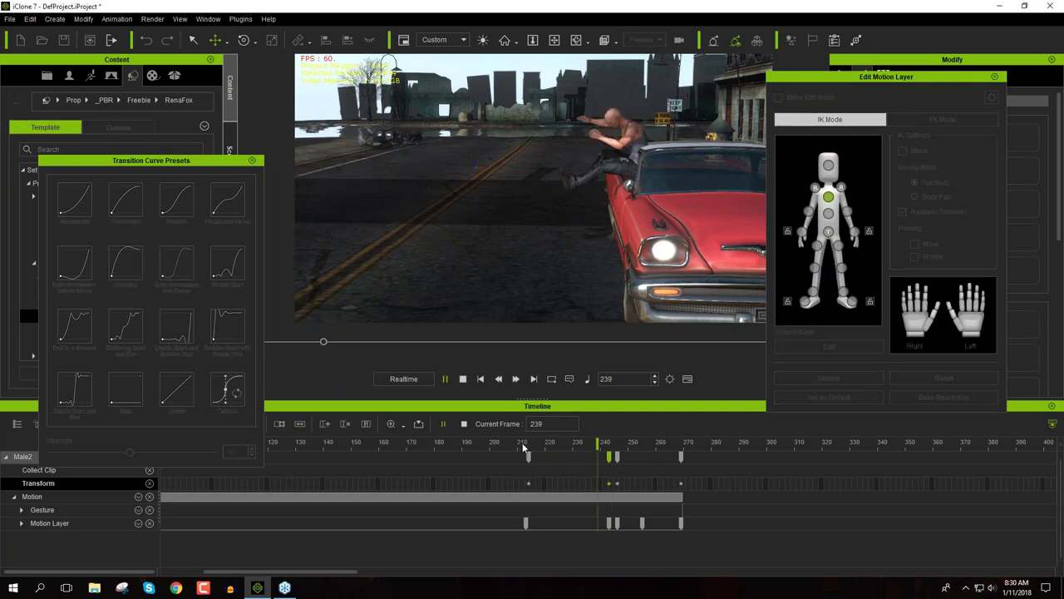
Delete the character's Transform key at frame 246 and play the throw and fall past frame 269
{"action": "left_click", "coordinate": [618, 460]}
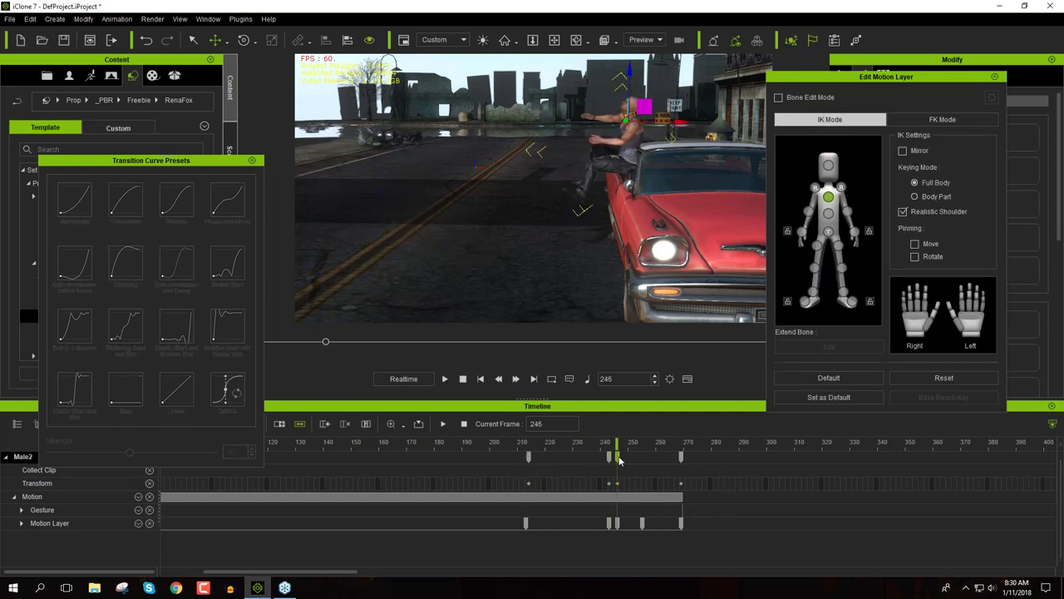
{"action": "key", "text": "space"}
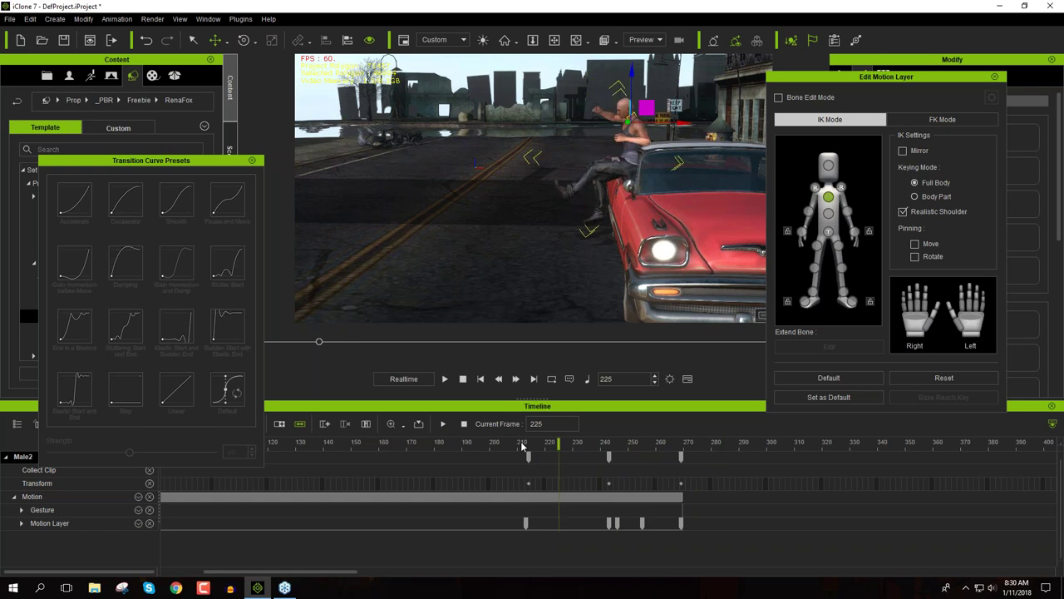
{"action": "key", "text": "space"}
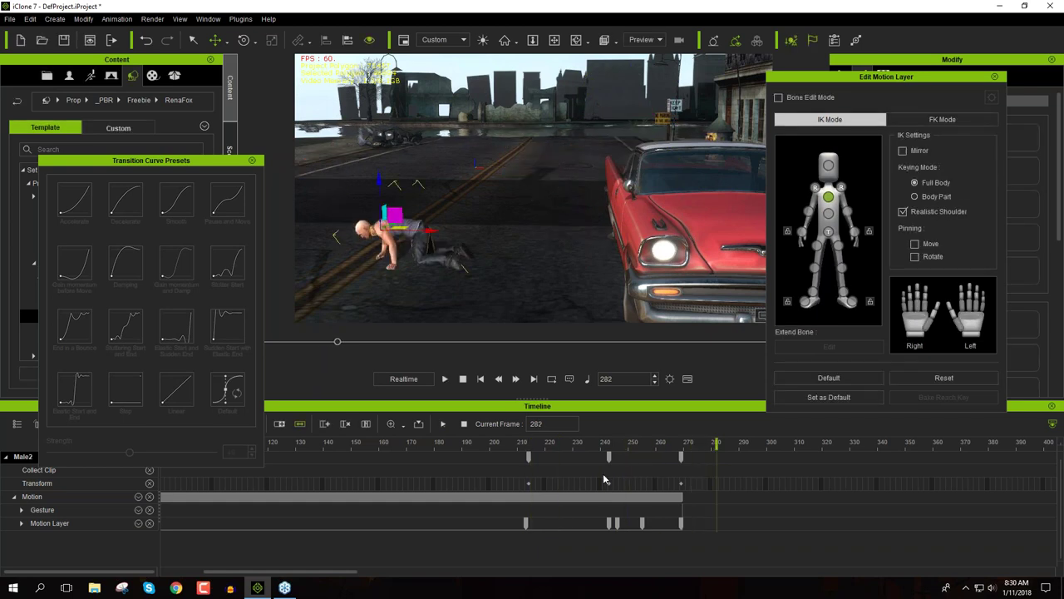
Check the transition curves on the Transform keys at frames 243 and 269, close the presets and replay the fall
{"action": "left_click", "coordinate": [610, 483]}
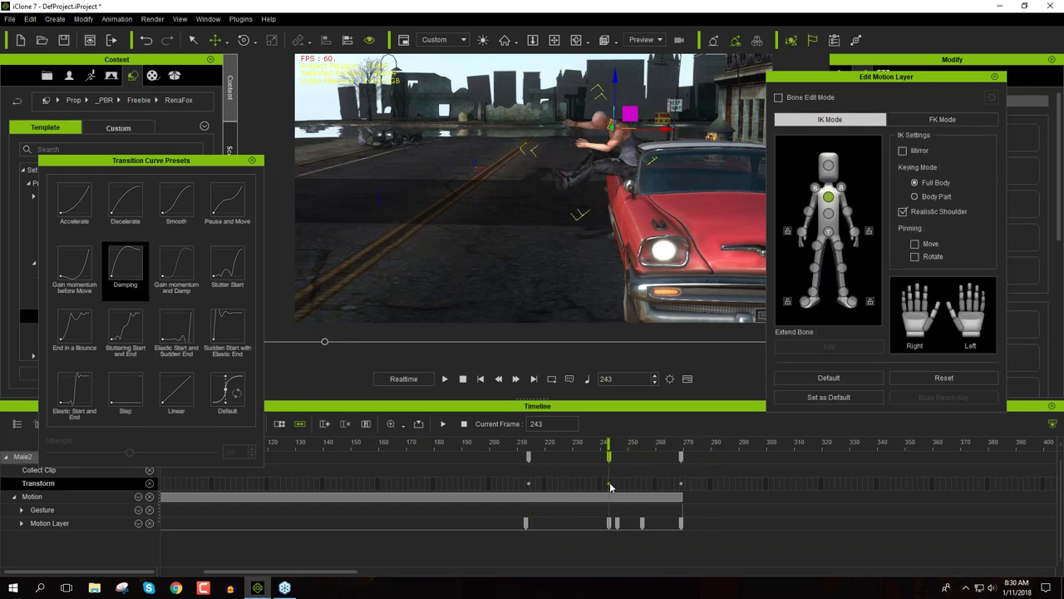
{"action": "left_click", "coordinate": [682, 486]}
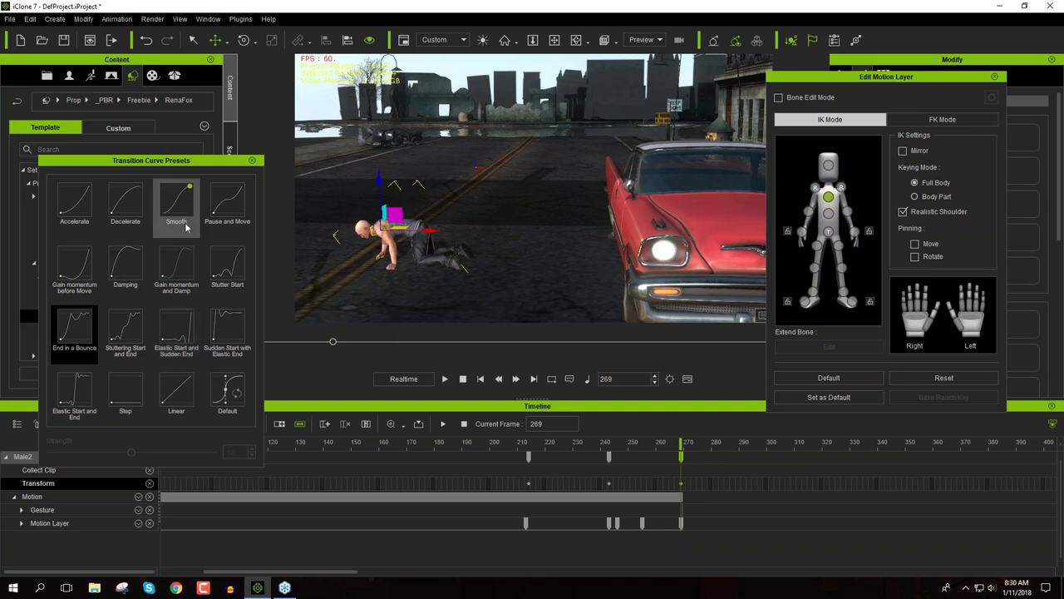
{"action": "left_click", "coordinate": [254, 161]}
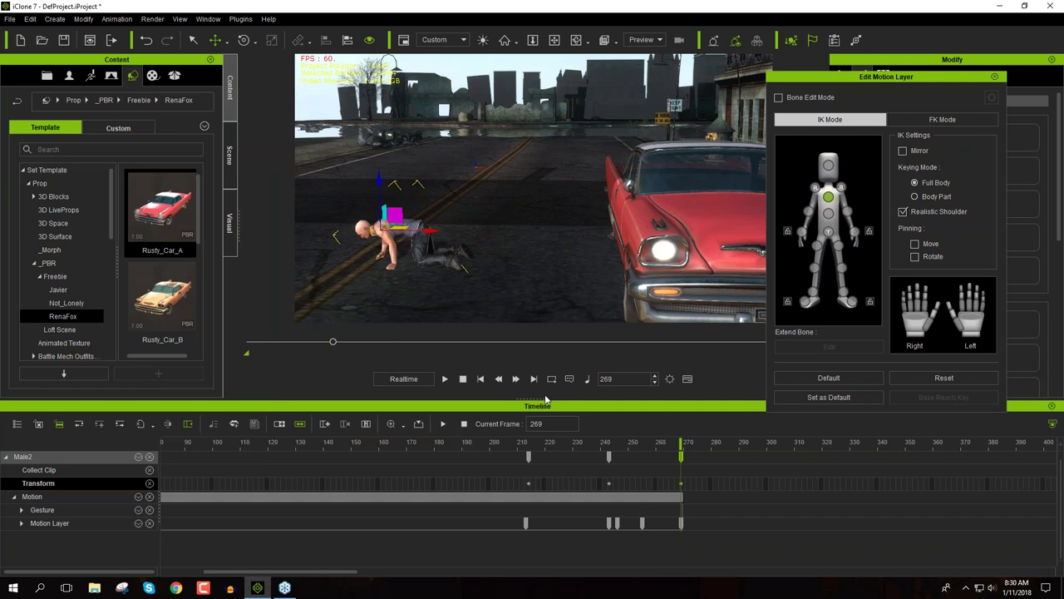
{"action": "left_click", "coordinate": [609, 486]}
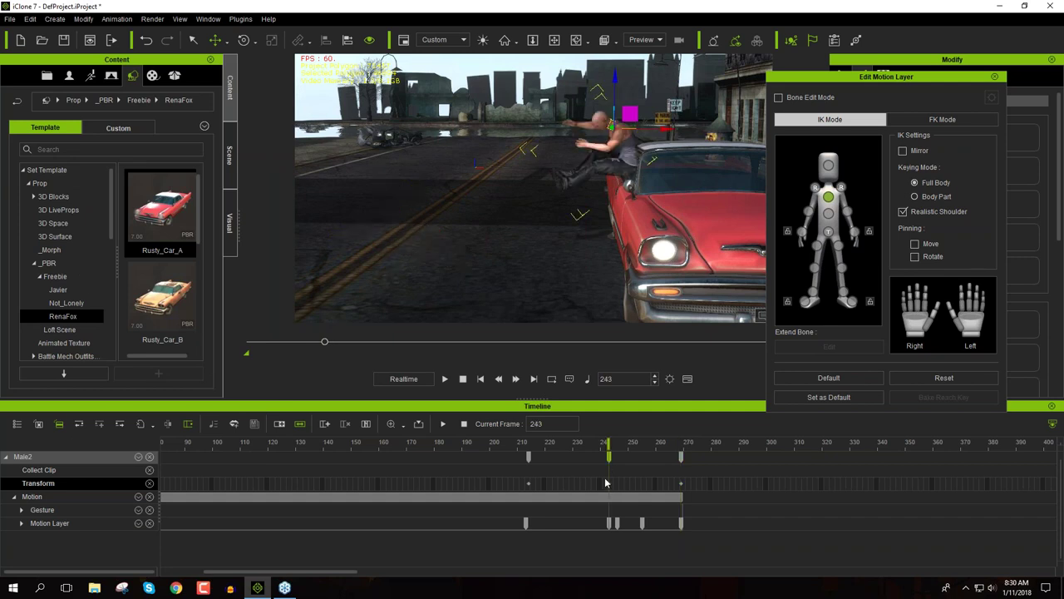
{"action": "key", "text": "space"}
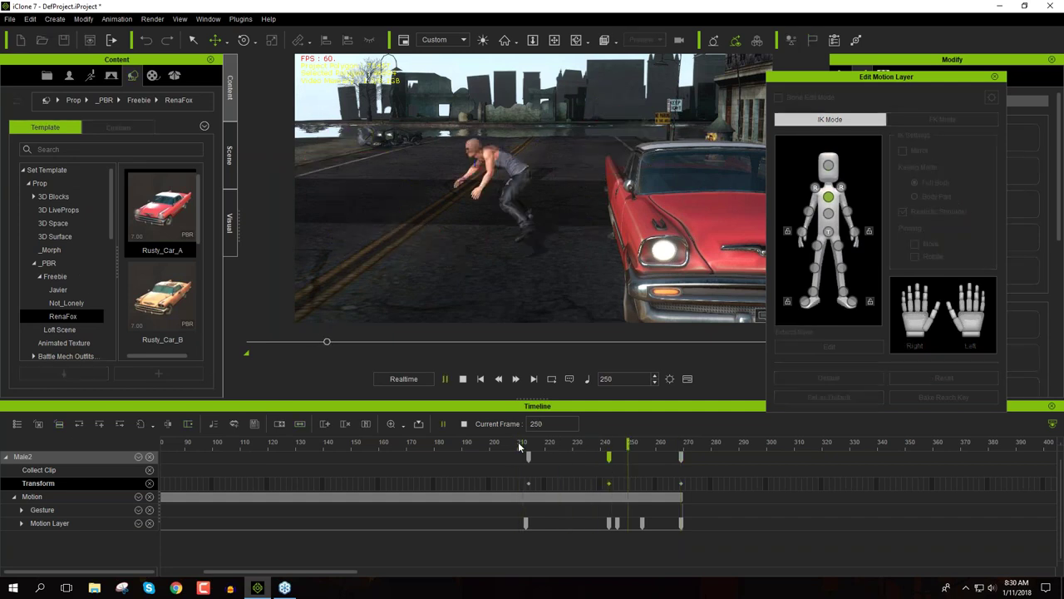
{"action": "key", "text": "space"}
Apply the Decelerate transition curve to the Transform key at frame 243 with slightly increased strength and close the presets
{"action": "left_click", "coordinate": [607, 483]}
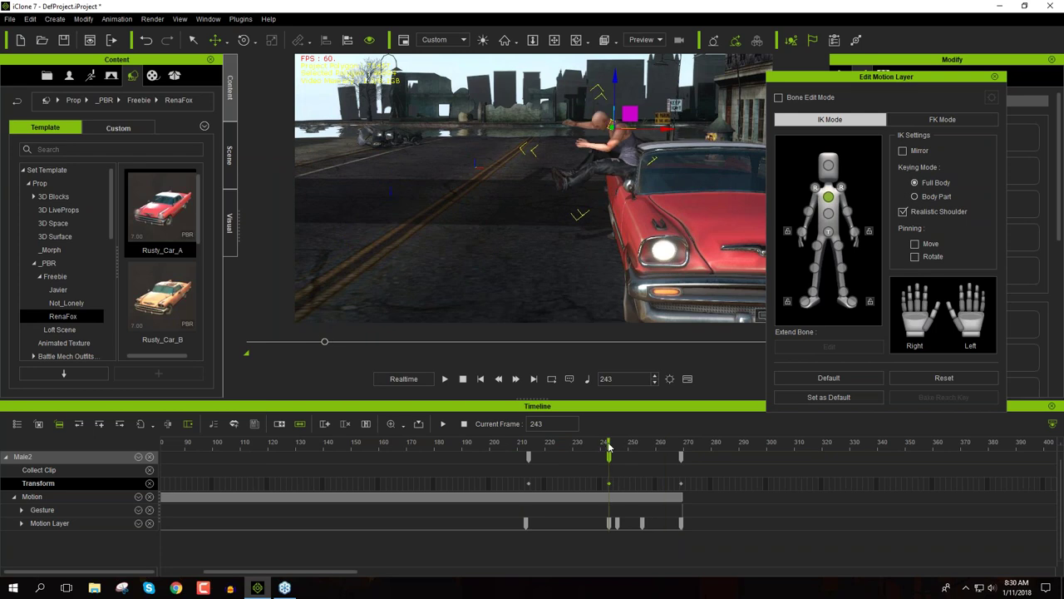
{"action": "right_click", "coordinate": [609, 490]}
{"action": "left_click", "coordinate": [657, 552]}
{"action": "left_click", "coordinate": [120, 207]}
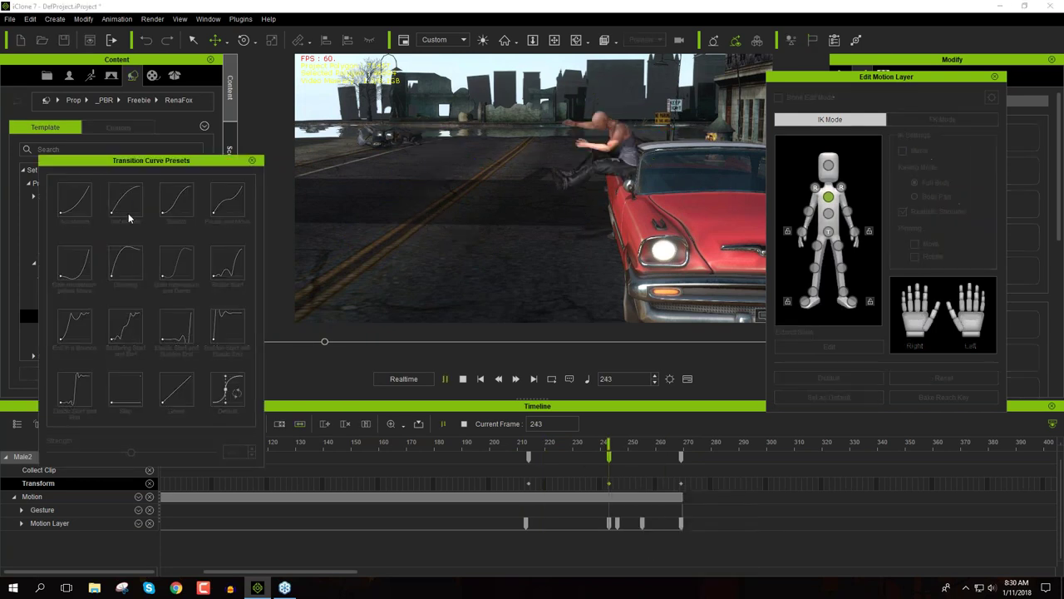
{"action": "left_click_drag", "start_coordinate": [131, 451], "coordinate": [137, 451]}
{"action": "left_click", "coordinate": [252, 160]}
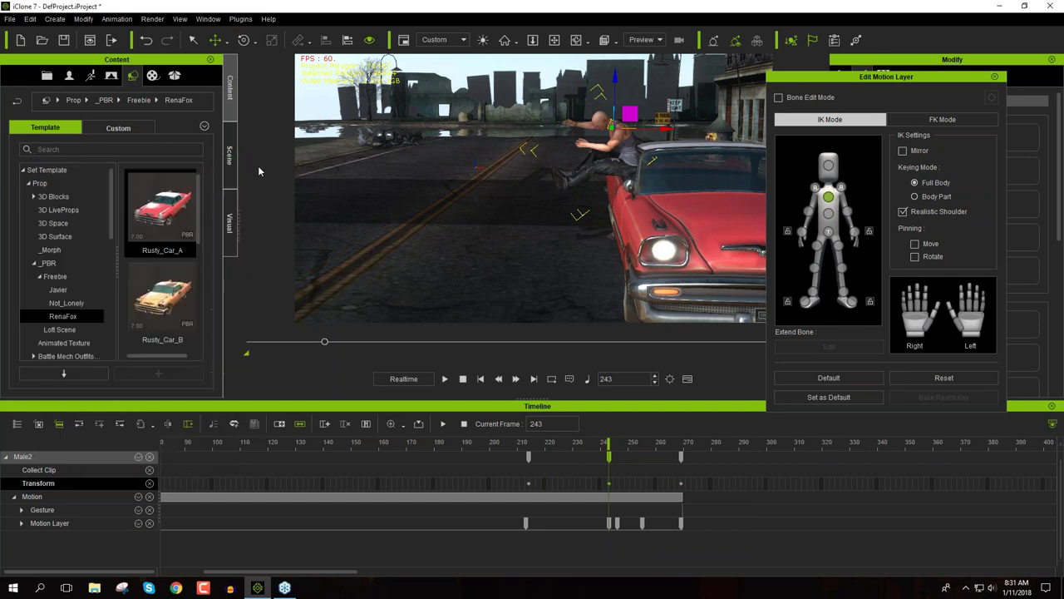
Open the Curve Editor for the Transform key at frame 243 and close the motion layer editor
{"action": "right_click", "coordinate": [609, 491]}
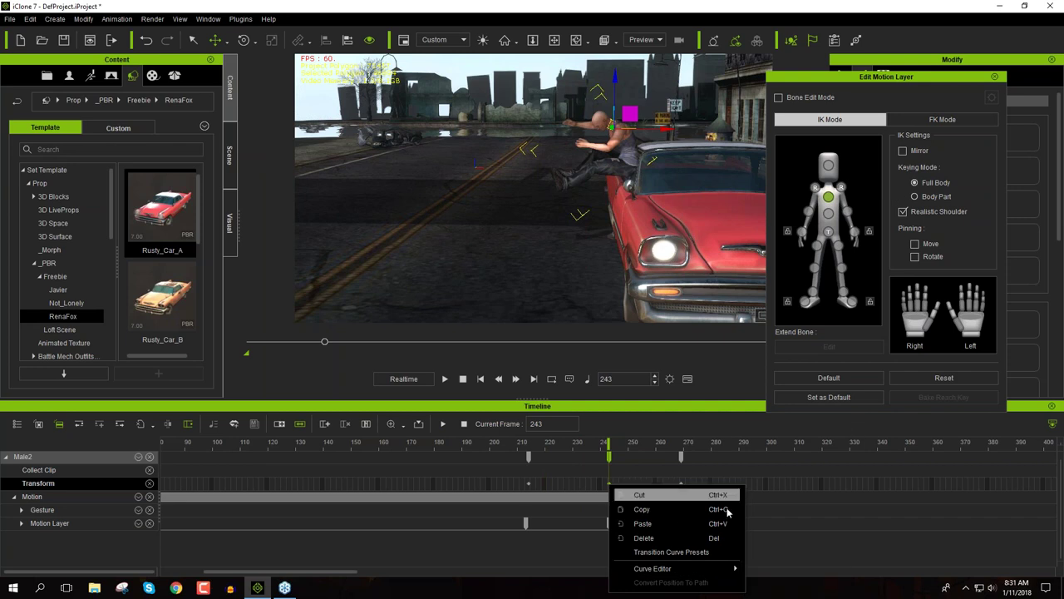
{"action": "left_click", "coordinate": [784, 585]}
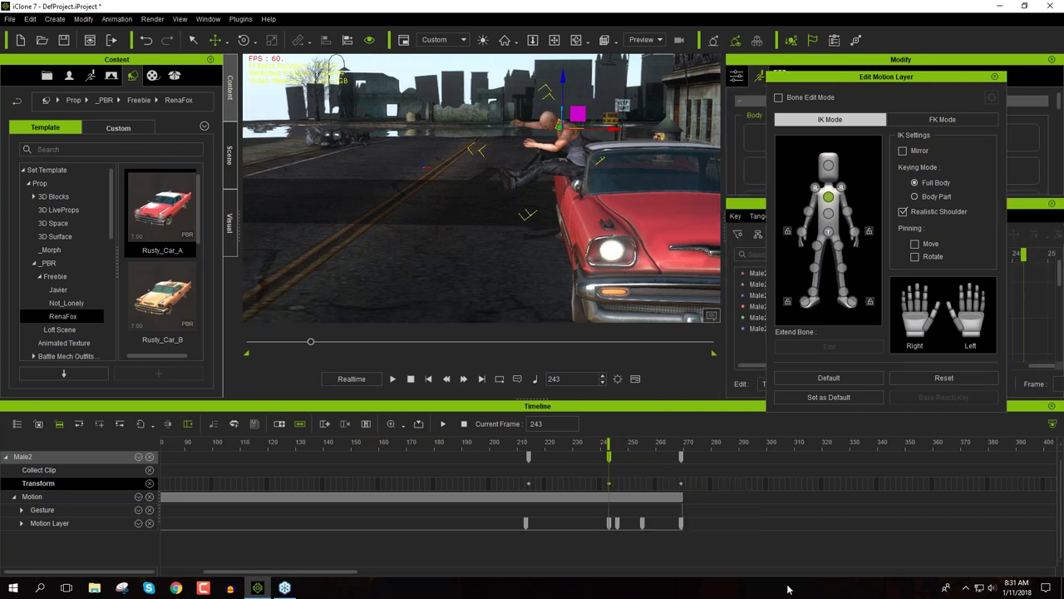
{"action": "left_click", "coordinate": [993, 77]}
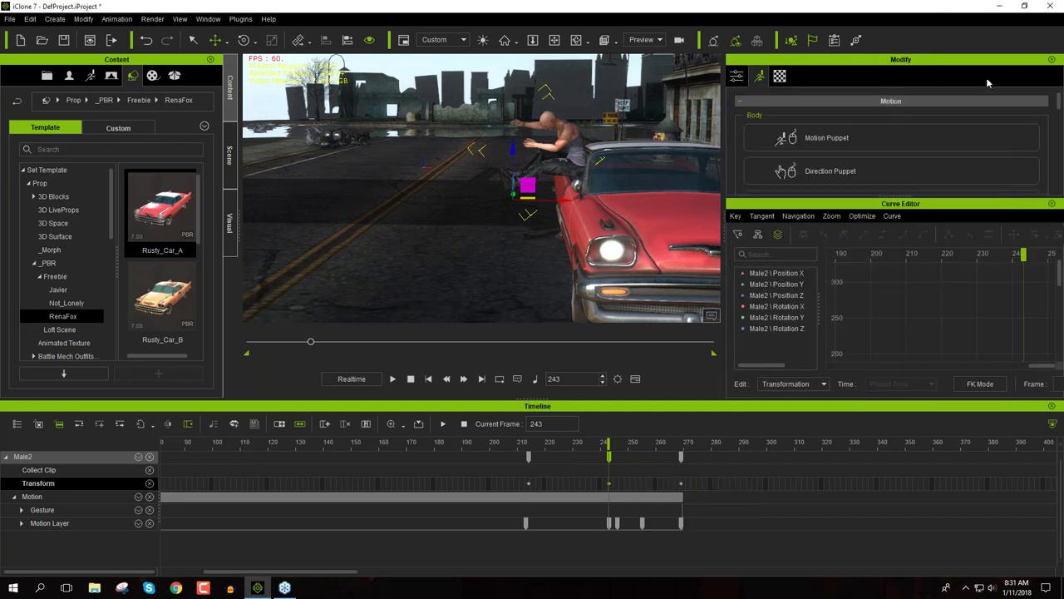
Load a different workspace layout and close its Mini Viewport
{"action": "left_click", "coordinate": [214, 19]}
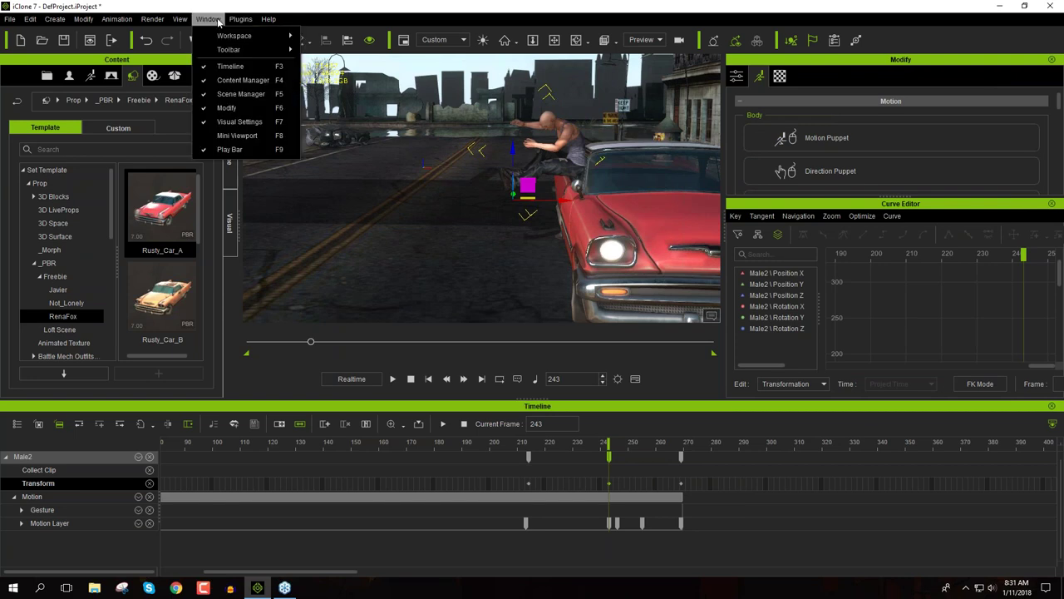
{"action": "mouse_move", "coordinate": [226, 37]}
{"action": "left_click", "coordinate": [340, 53]}
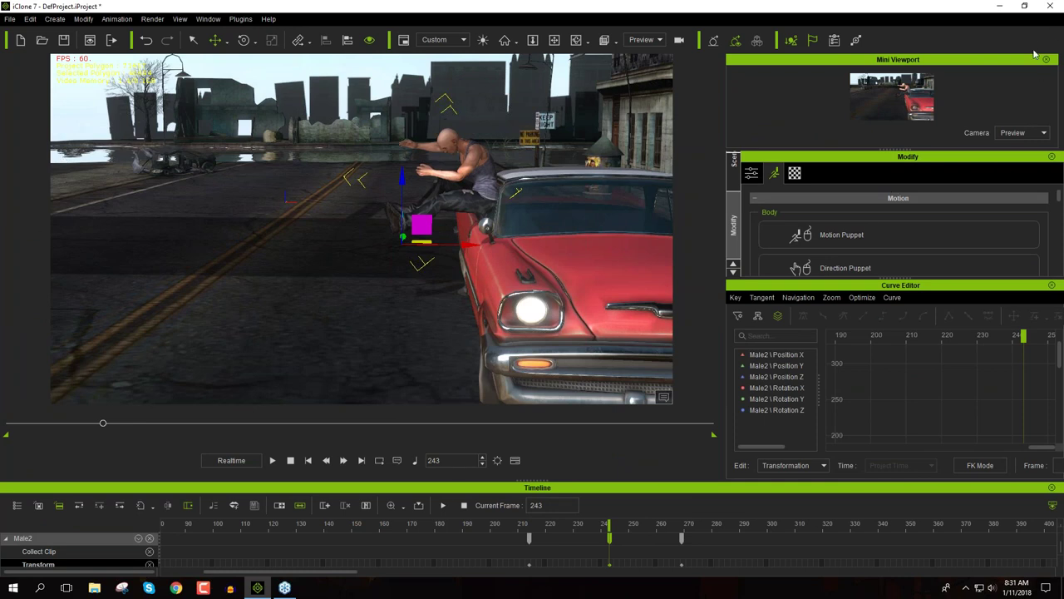
{"action": "left_click_drag", "start_coordinate": [1025, 66], "coordinate": [979, 72]}
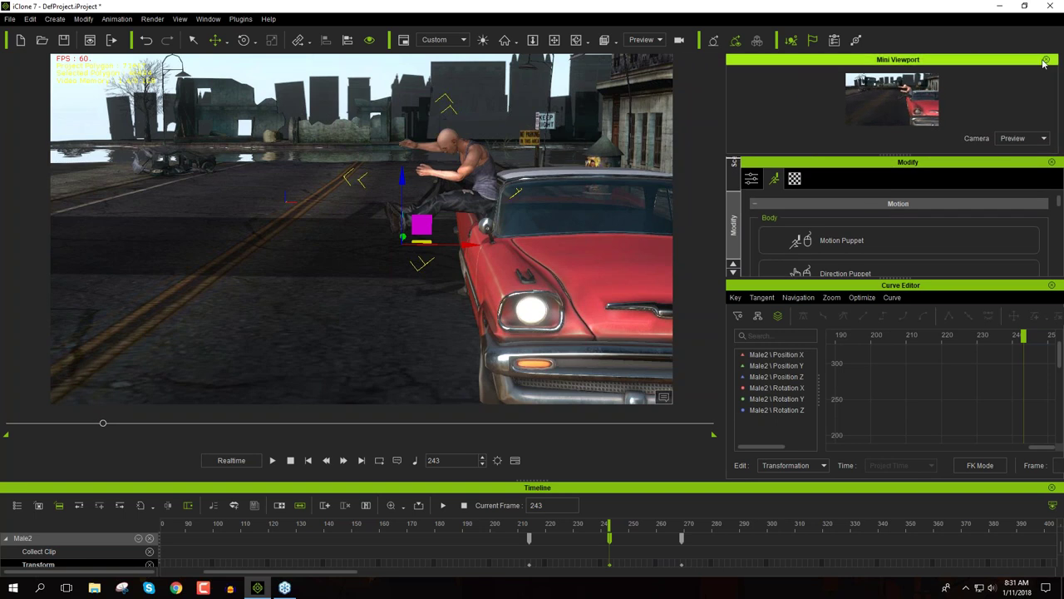
{"action": "left_click", "coordinate": [1047, 61]}
Undock the Curve Editor as a floating window and enlarge it
{"action": "left_click_drag", "start_coordinate": [1023, 63], "coordinate": [1001, 73]}
{"action": "left_click_drag", "start_coordinate": [896, 268], "coordinate": [696, 191]}
{"action": "left_click_drag", "start_coordinate": [862, 241], "coordinate": [1056, 241]}
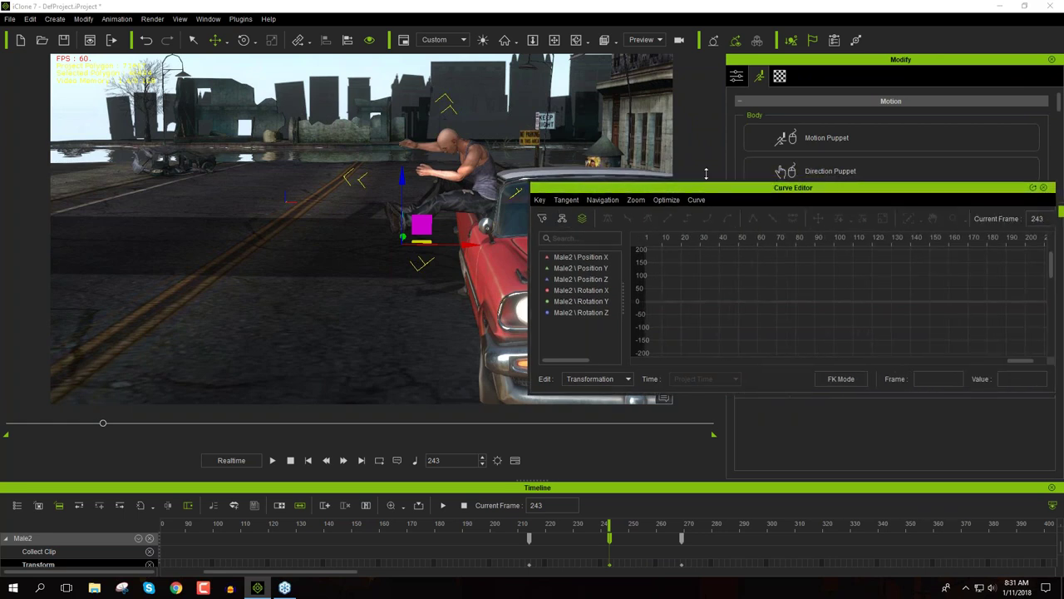
{"action": "left_click_drag", "start_coordinate": [706, 182], "coordinate": [702, 108]}
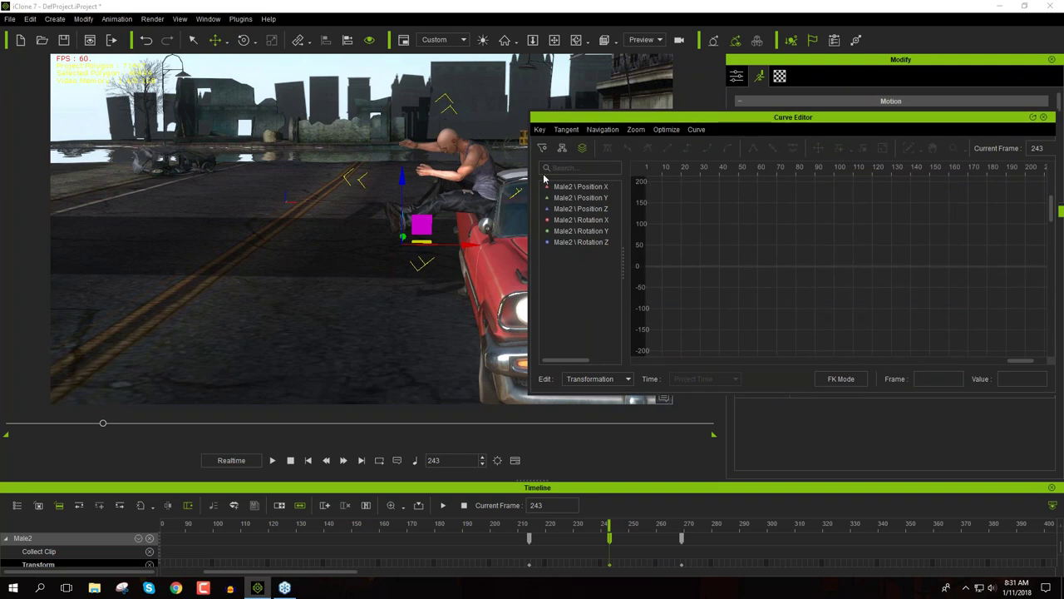
Show the character's Position X curve and fit it in the Curve Editor
{"action": "right_click_drag", "start_coordinate": [353, 235], "coordinate": [470, 231]}
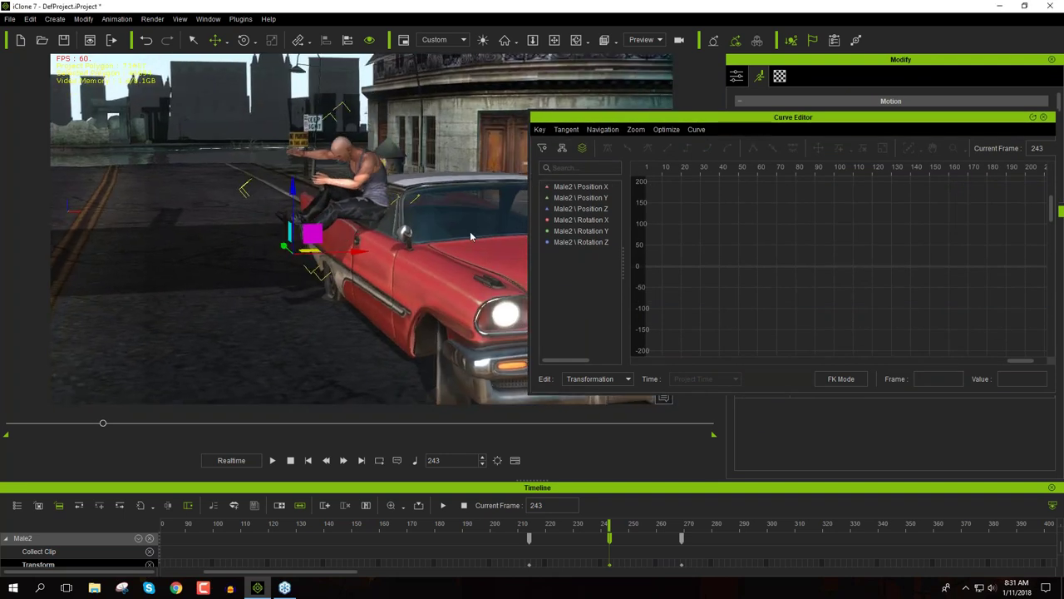
{"action": "left_click", "coordinate": [594, 199]}
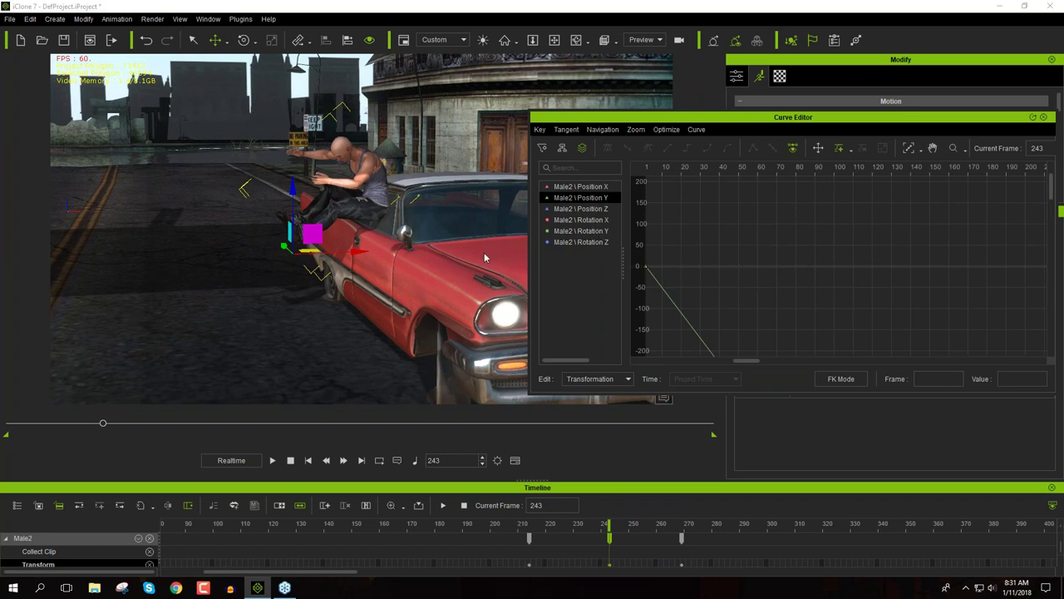
{"action": "left_click", "coordinate": [596, 188]}
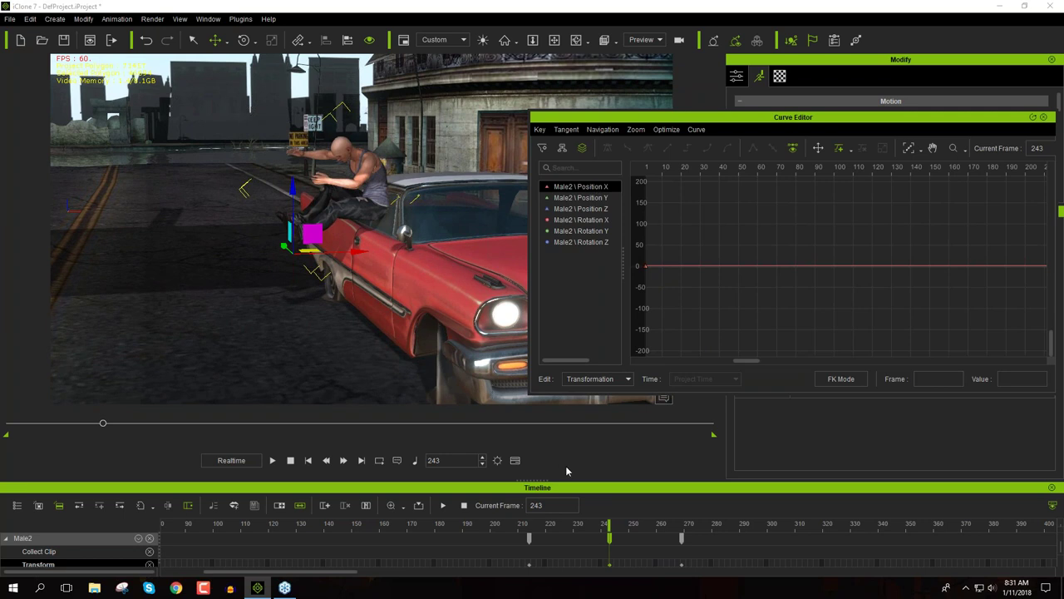
{"action": "key", "text": "f"}
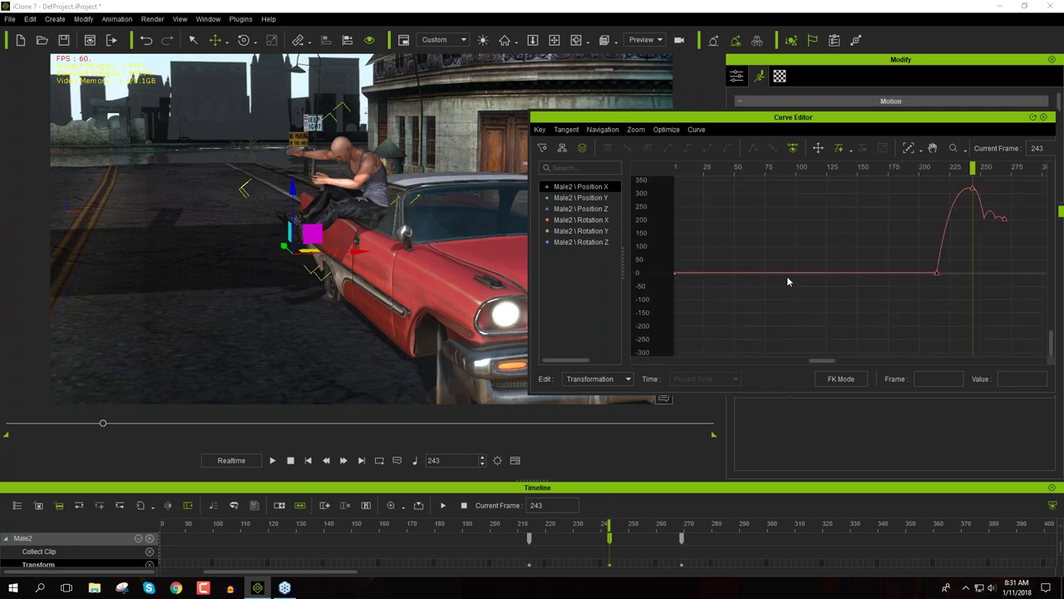
{"action": "scroll", "coordinate": [803, 283], "scroll_direction": "up", "scroll_amount": 3}
{"action": "scroll", "coordinate": [817, 287], "scroll_direction": "down", "scroll_amount": 2}
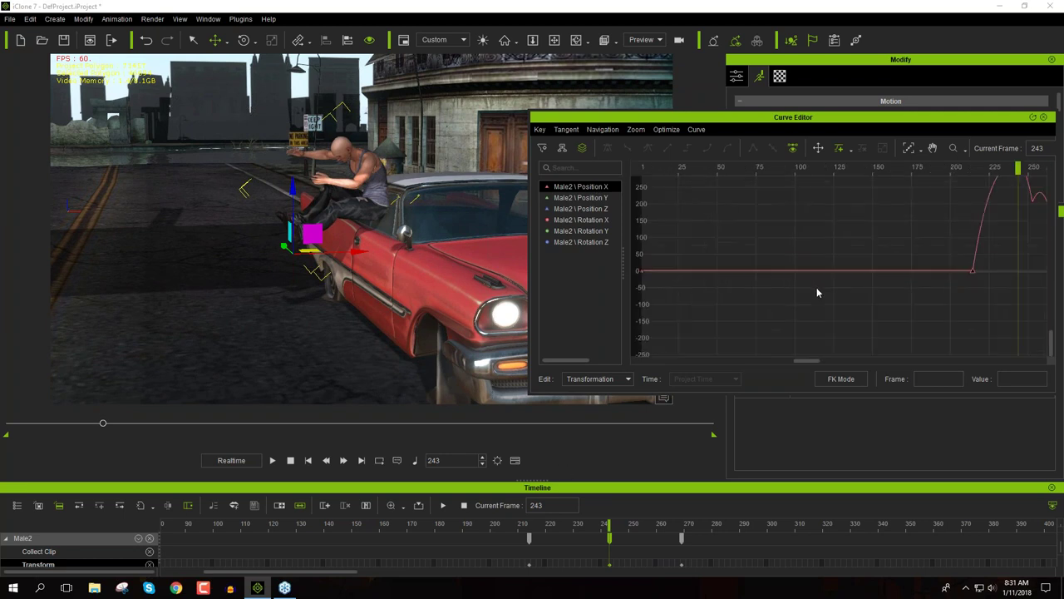
{"action": "scroll", "coordinate": [823, 285], "scroll_direction": "down", "scroll_amount": 3}
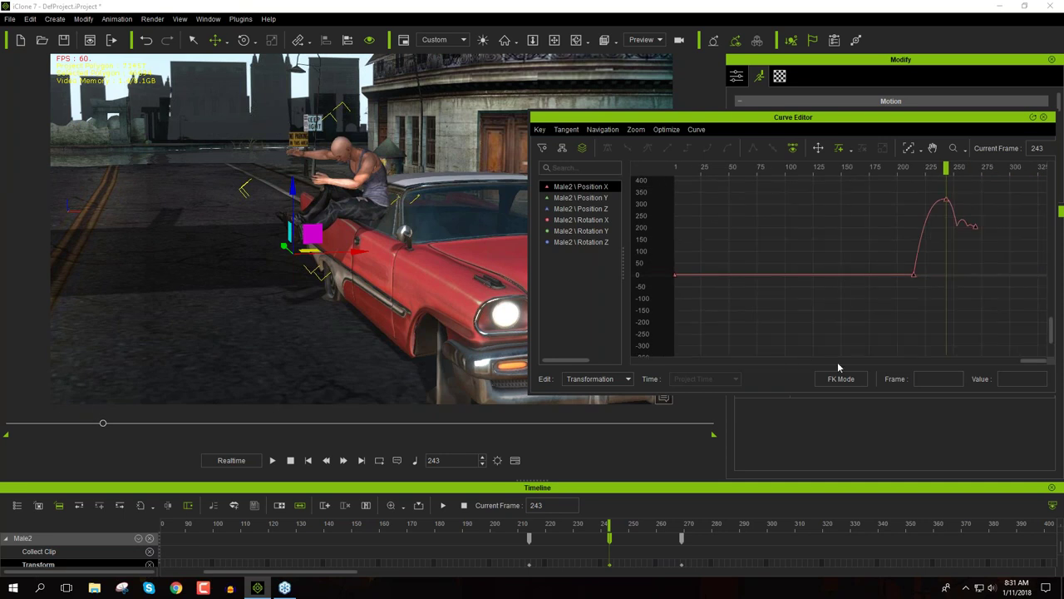
Enlarge the Timeline to reveal the Transform and Motion Layer tracks, and select the Position X key at frame 243
{"action": "right_click_drag", "start_coordinate": [268, 308], "coordinate": [336, 255]}
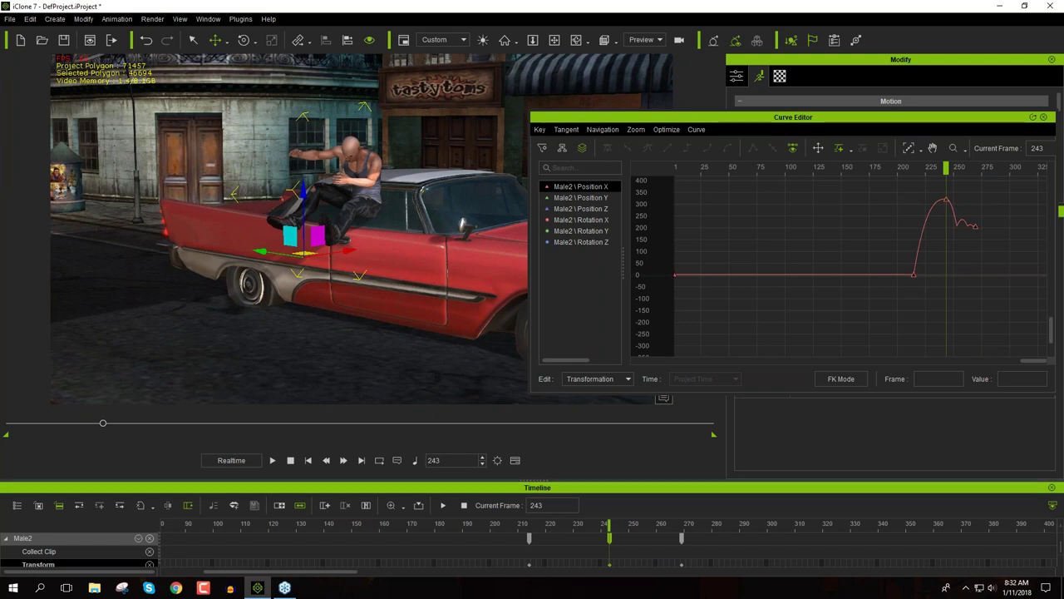
{"action": "left_click_drag", "start_coordinate": [540, 478], "coordinate": [540, 425]}
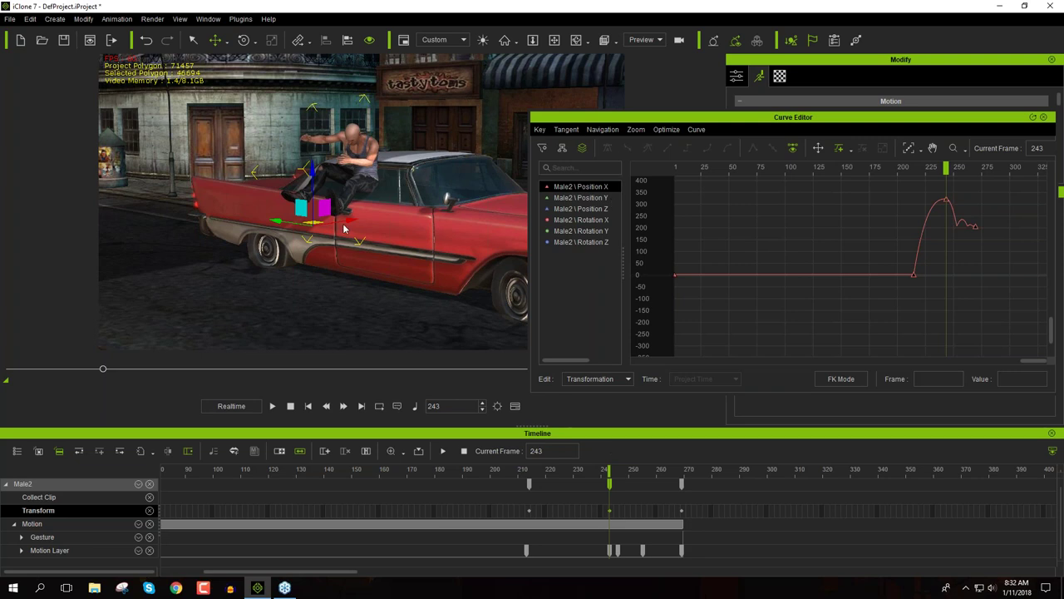
{"action": "right_click_drag", "start_coordinate": [344, 229], "coordinate": [515, 234]}
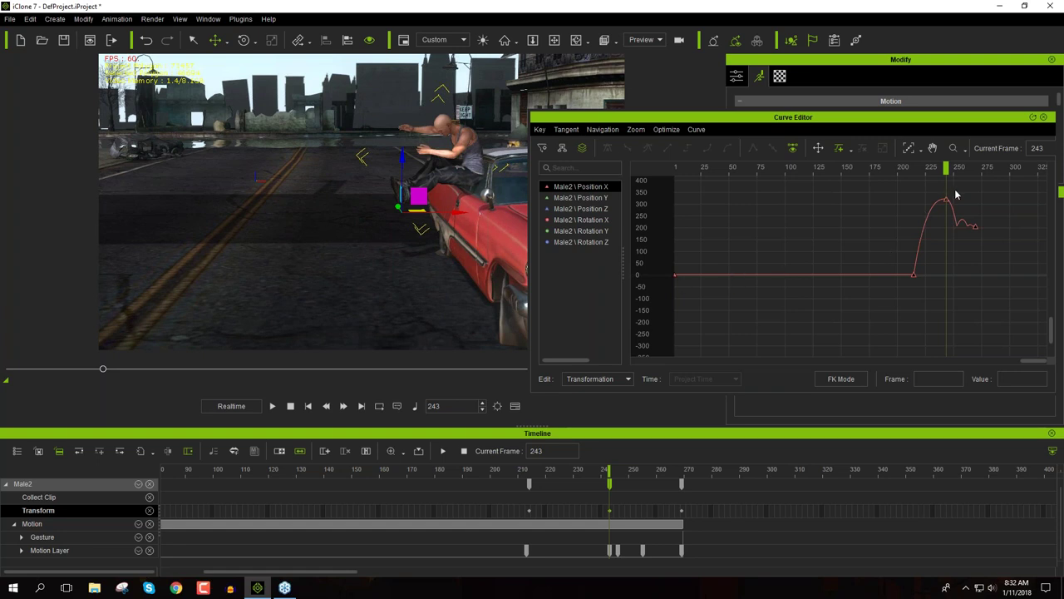
{"action": "scroll", "coordinate": [955, 256], "scroll_direction": "up", "scroll_amount": 5}
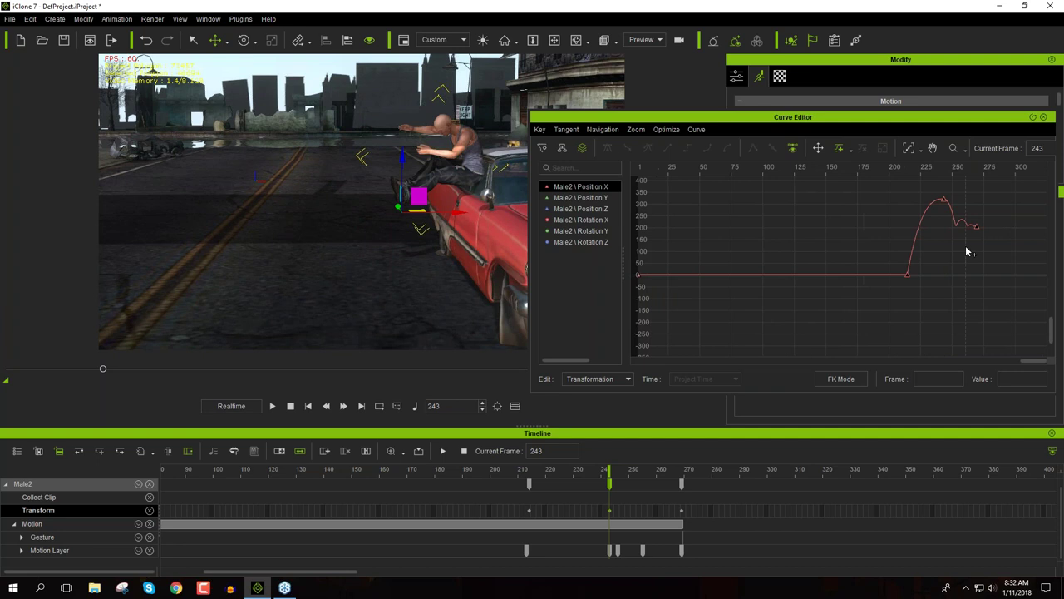
{"action": "scroll", "coordinate": [969, 255], "scroll_direction": "up", "scroll_amount": 3}
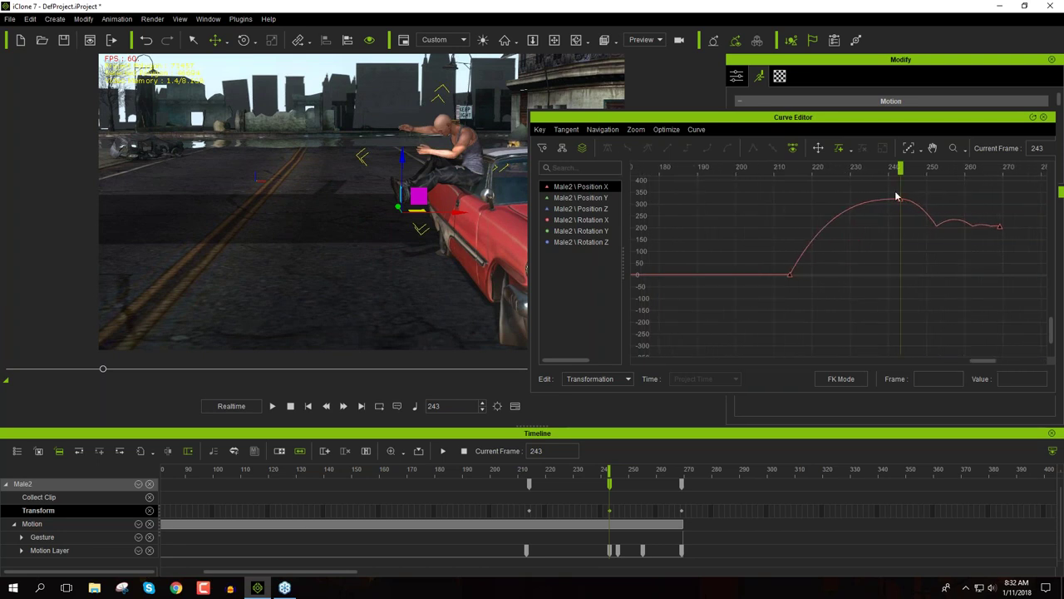
{"action": "mouse_move", "coordinate": [898, 169]}
{"action": "left_mouse_down"}
{"action": "mouse_move", "coordinate": [798, 176]}
{"action": "mouse_move", "coordinate": [977, 178]}
{"action": "mouse_move", "coordinate": [901, 176]}
{"action": "left_mouse_up"}
{"action": "left_click_drag", "start_coordinate": [800, 172], "coordinate": [898, 191]}
{"action": "left_click", "coordinate": [901, 201]}
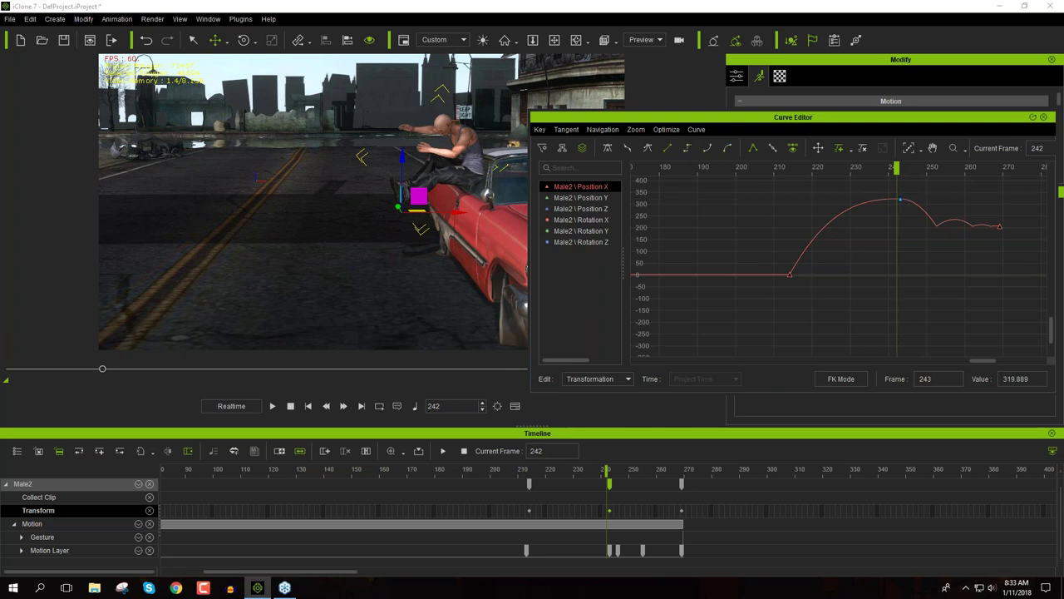
Try to add a keyframe at the Position X peak, and raise the frame 243 key to about 322.237
{"action": "right_click", "coordinate": [901, 201]}
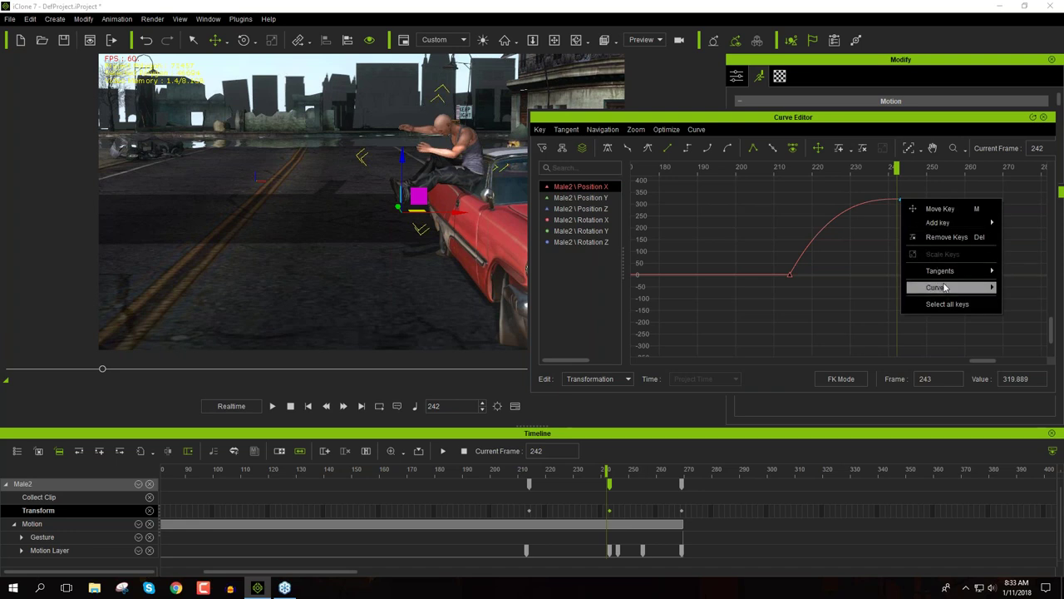
{"action": "mouse_move", "coordinate": [945, 287]}
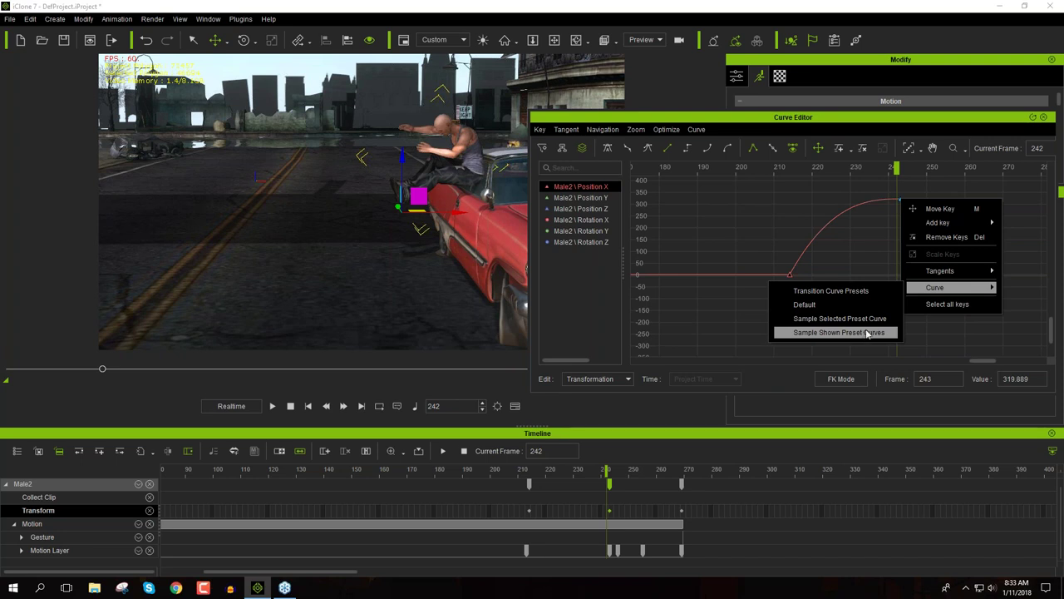
{"action": "mouse_move", "coordinate": [935, 230]}
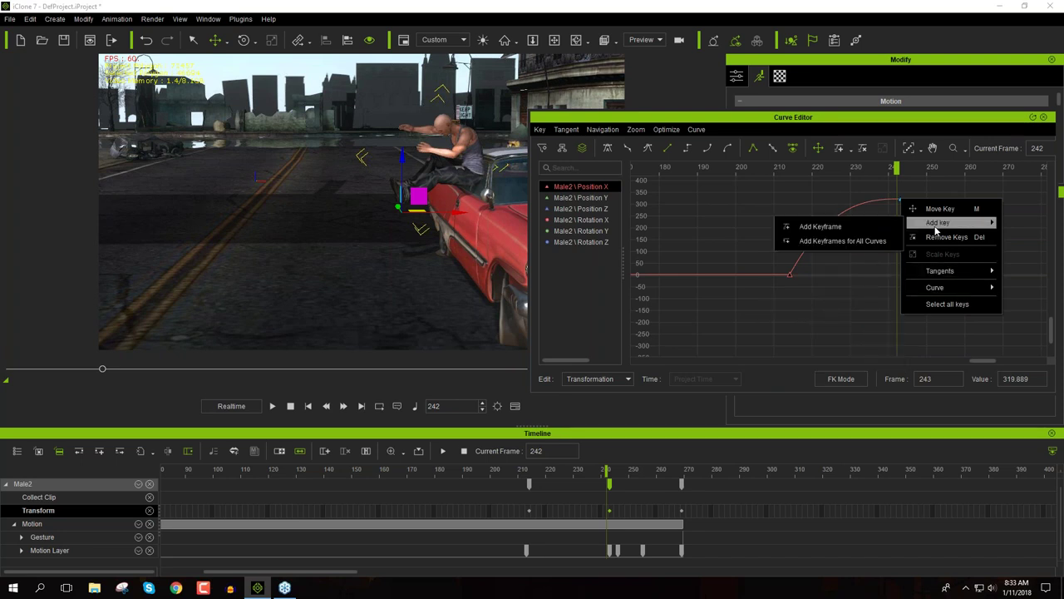
{"action": "left_click", "coordinate": [834, 227]}
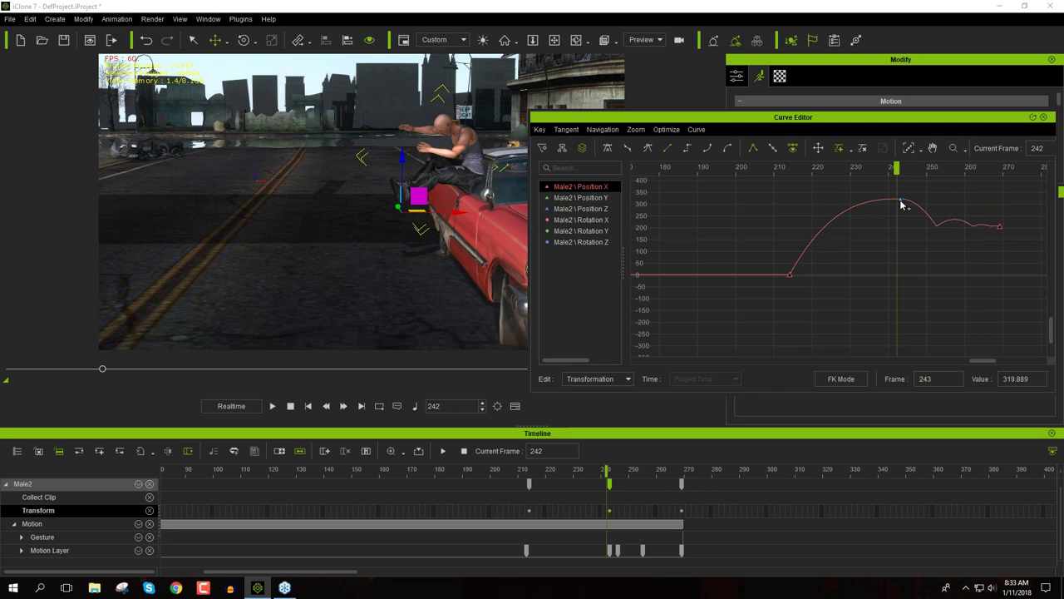
{"action": "mouse_move", "coordinate": [901, 201]}
{"action": "left_mouse_down"}
{"action": "mouse_move", "coordinate": [898, 214]}
{"action": "mouse_move", "coordinate": [902, 203]}
{"action": "left_mouse_up"}
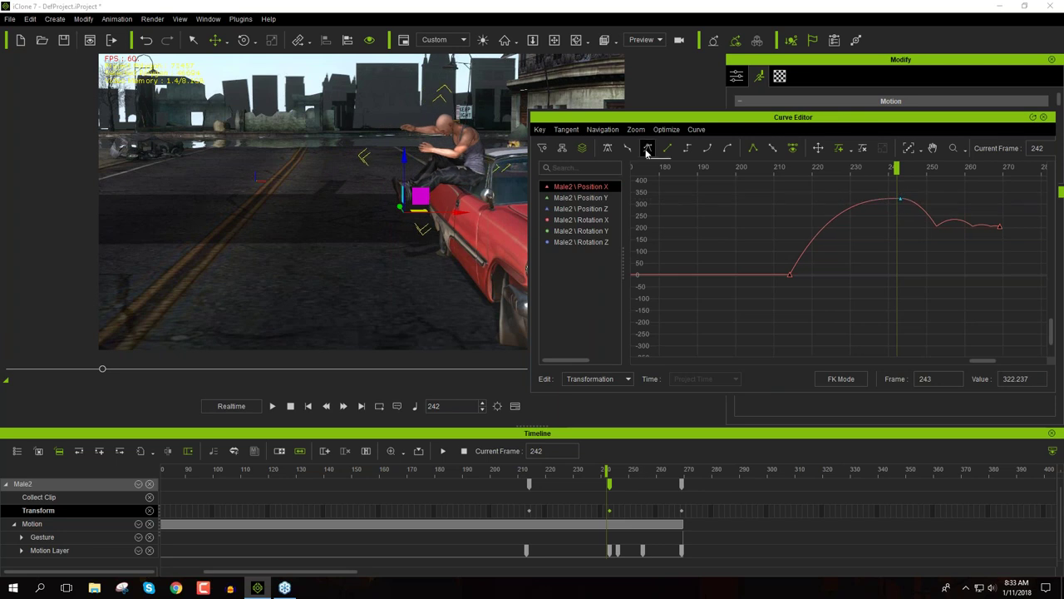
{"action": "left_click", "coordinate": [901, 202]}
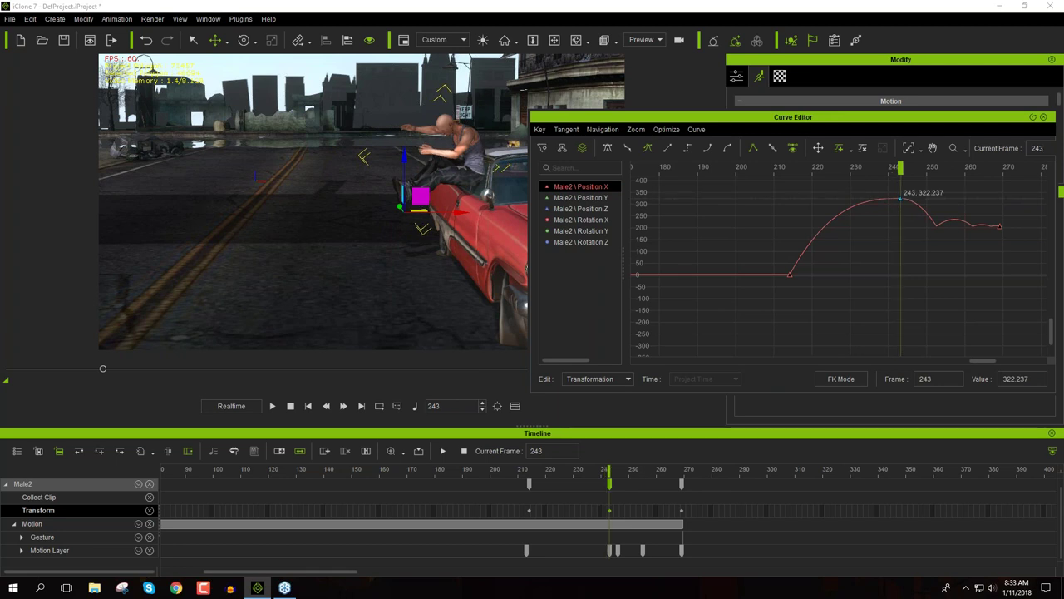
Reset the frame 243 key to the Default curve and lower its Position X value to about 317.542
{"action": "right_click", "coordinate": [901, 200]}
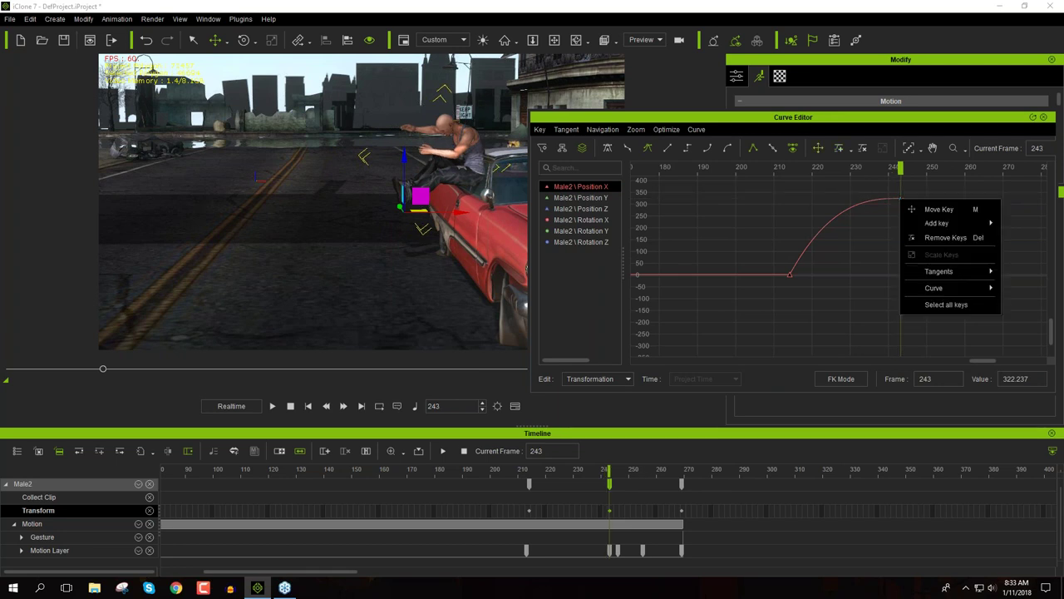
{"action": "mouse_move", "coordinate": [929, 224]}
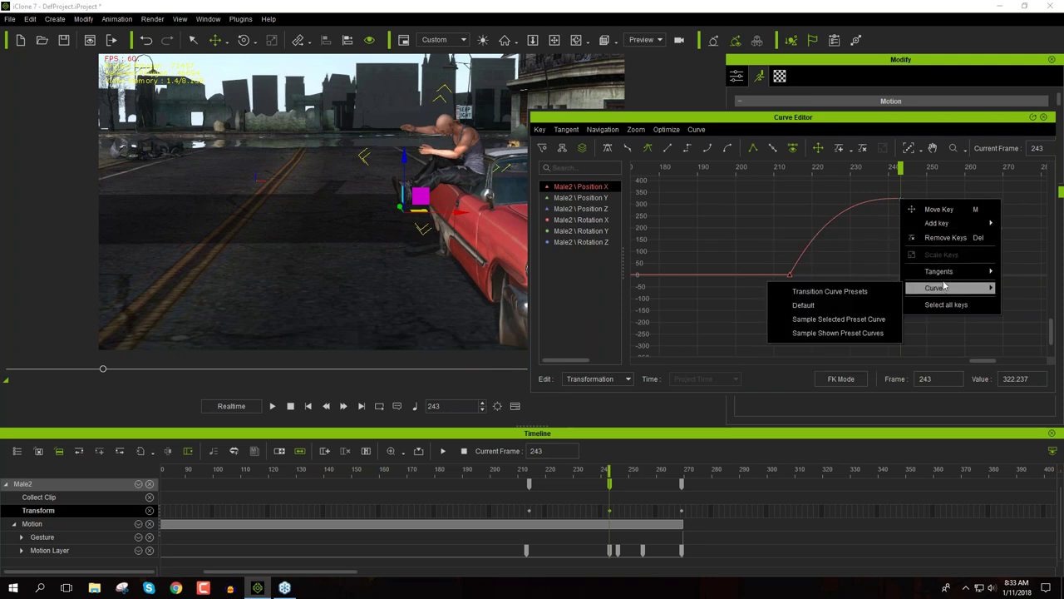
{"action": "left_click", "coordinate": [870, 304]}
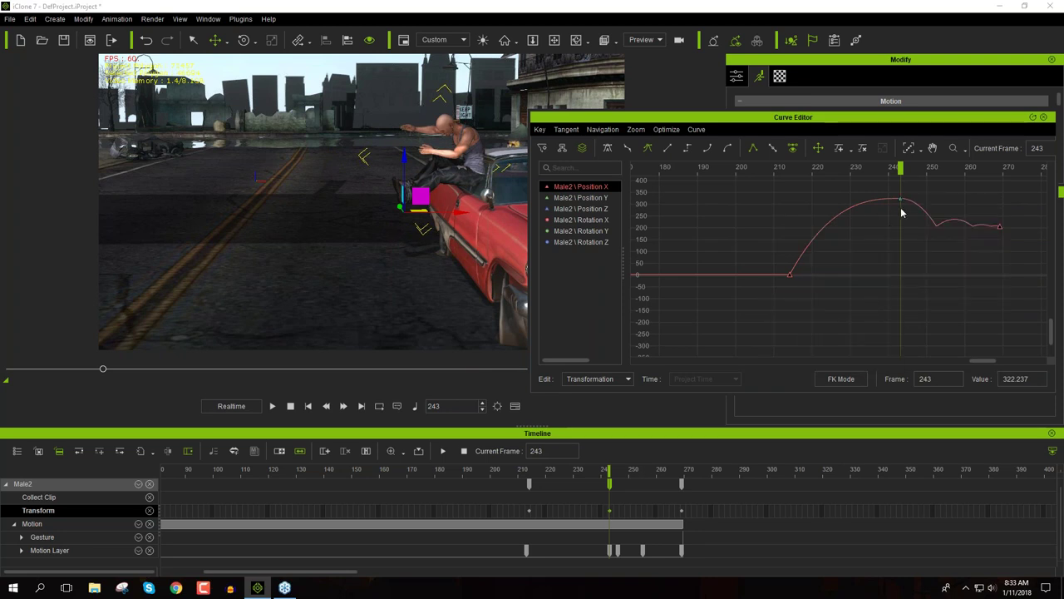
{"action": "left_click_drag", "start_coordinate": [903, 205], "coordinate": [902, 200]}
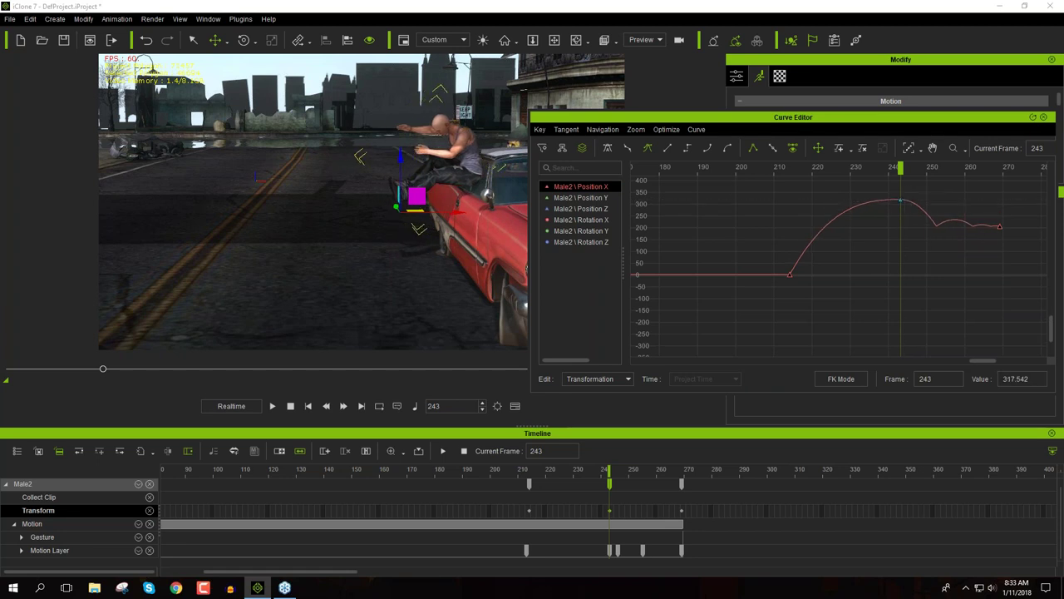
Sample the shown preset curves into individual keys along the character's whole movement
{"action": "right_click", "coordinate": [903, 204]}
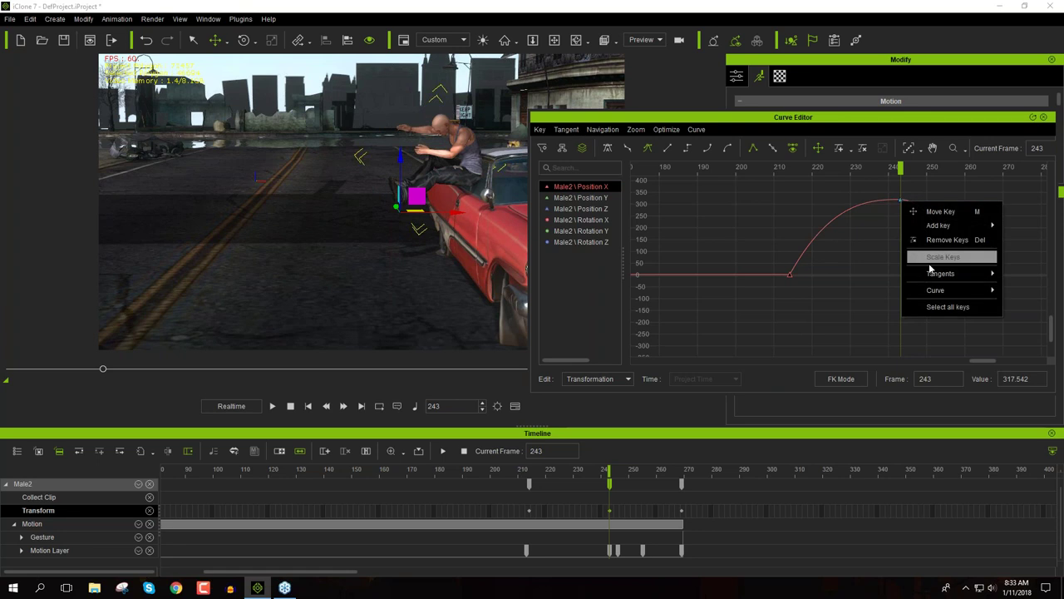
{"action": "mouse_move", "coordinate": [937, 277]}
{"action": "mouse_move", "coordinate": [937, 295]}
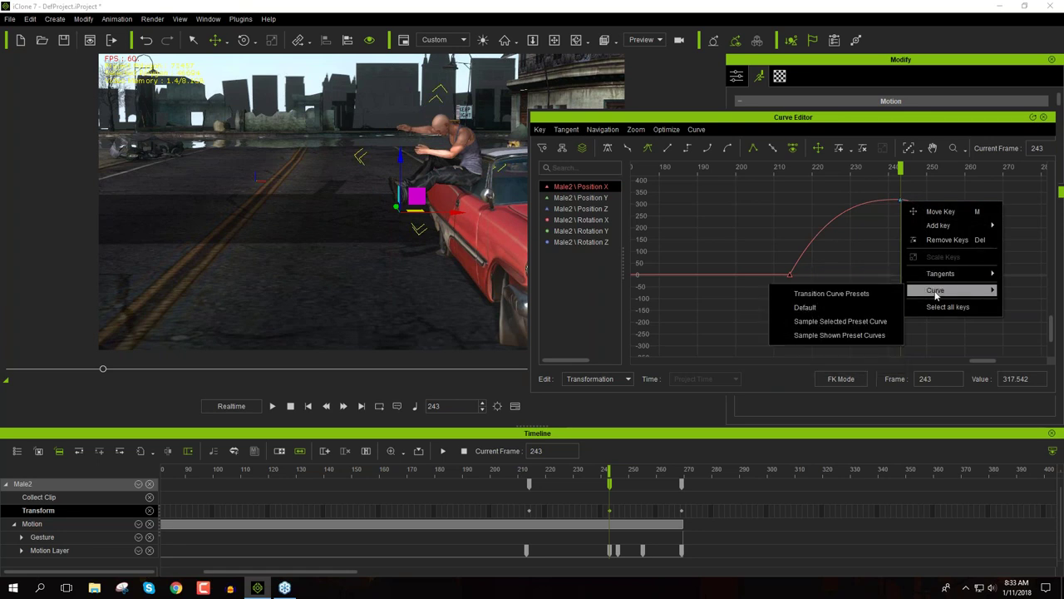
{"action": "left_click", "coordinate": [861, 335]}
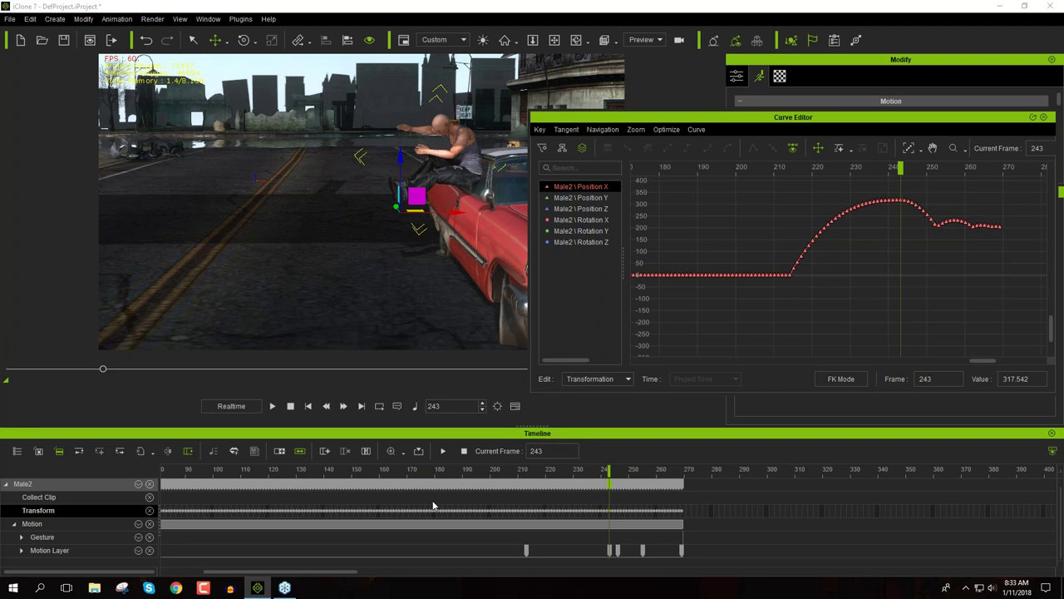
Delete the sampled Position X keys on both sides of the peak around frame 243
{"action": "left_click", "coordinate": [897, 201]}
{"action": "left_click_drag", "start_coordinate": [904, 210], "coordinate": [924, 234]}
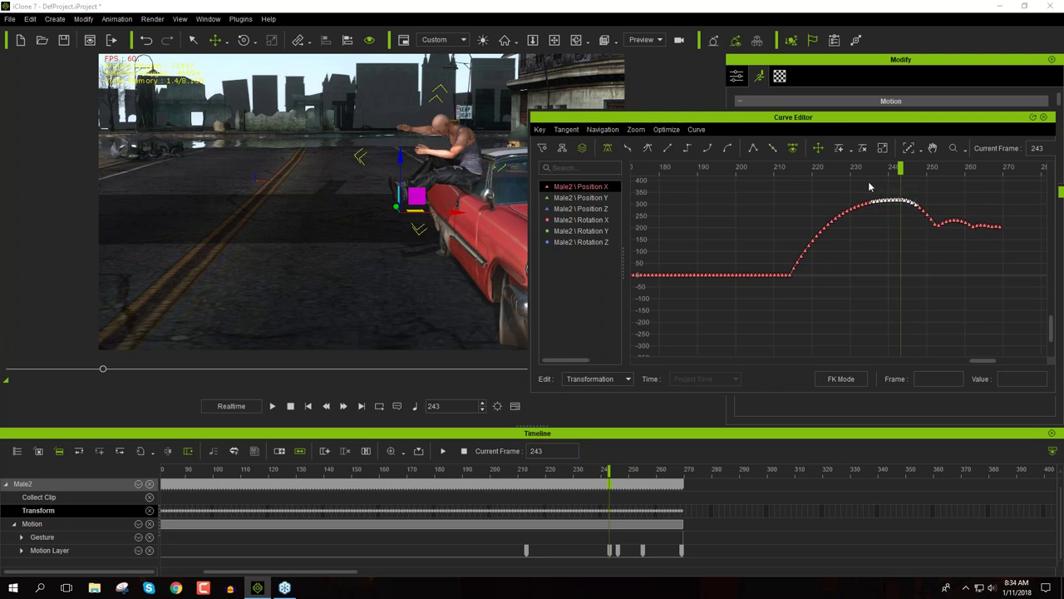
{"action": "left_click_drag", "start_coordinate": [898, 207], "coordinate": [902, 208]}
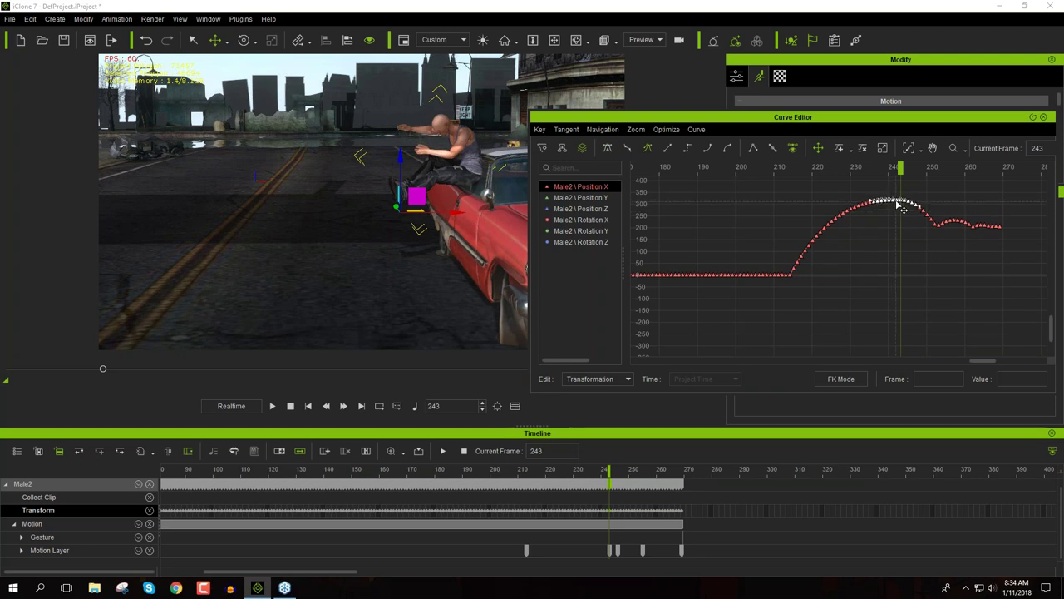
{"action": "left_click_drag", "start_coordinate": [920, 198], "coordinate": [905, 221]}
{"action": "key", "text": "Delete"}
{"action": "left_click_drag", "start_coordinate": [856, 197], "coordinate": [892, 229]}
{"action": "key", "text": "Delete"}
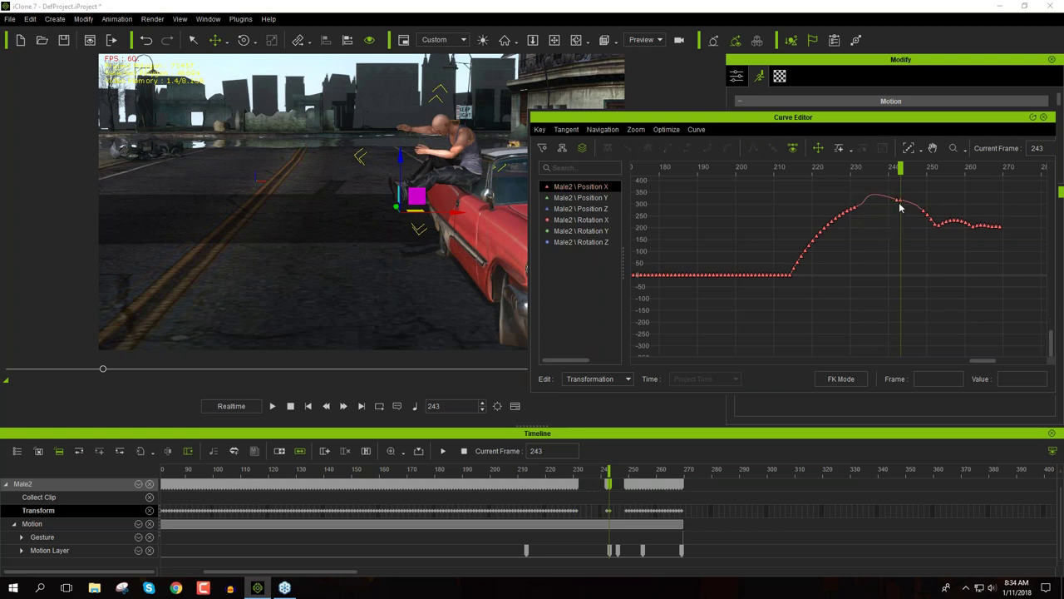
Move the remaining key at the Position X peak to frame 243 with a value of about 340.980
{"action": "left_click_drag", "start_coordinate": [838, 171], "coordinate": [898, 182]}
{"action": "left_click", "coordinate": [899, 199]}
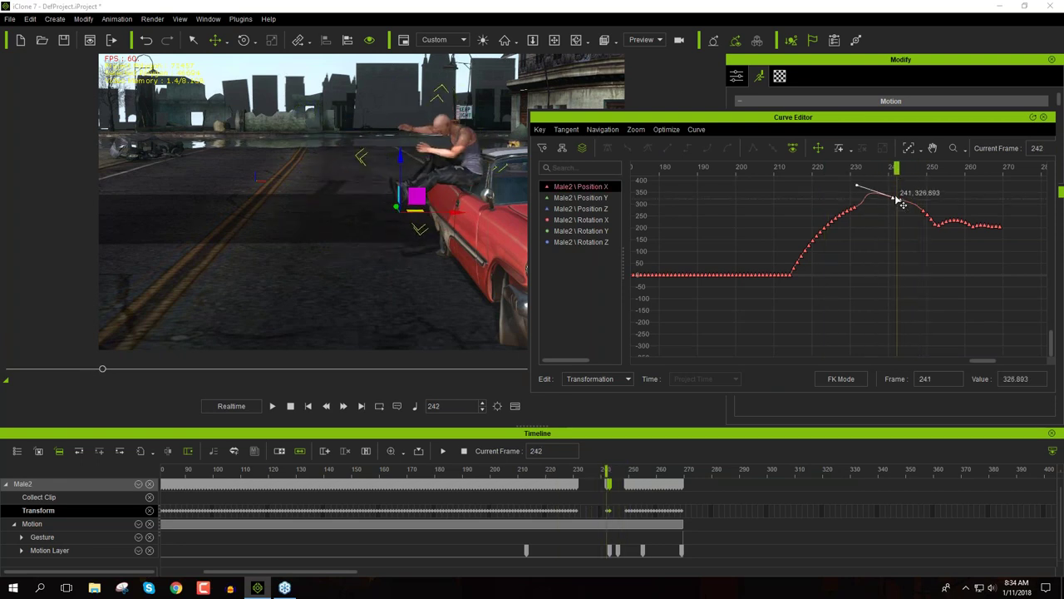
{"action": "left_click_drag", "start_coordinate": [899, 200], "coordinate": [909, 204]}
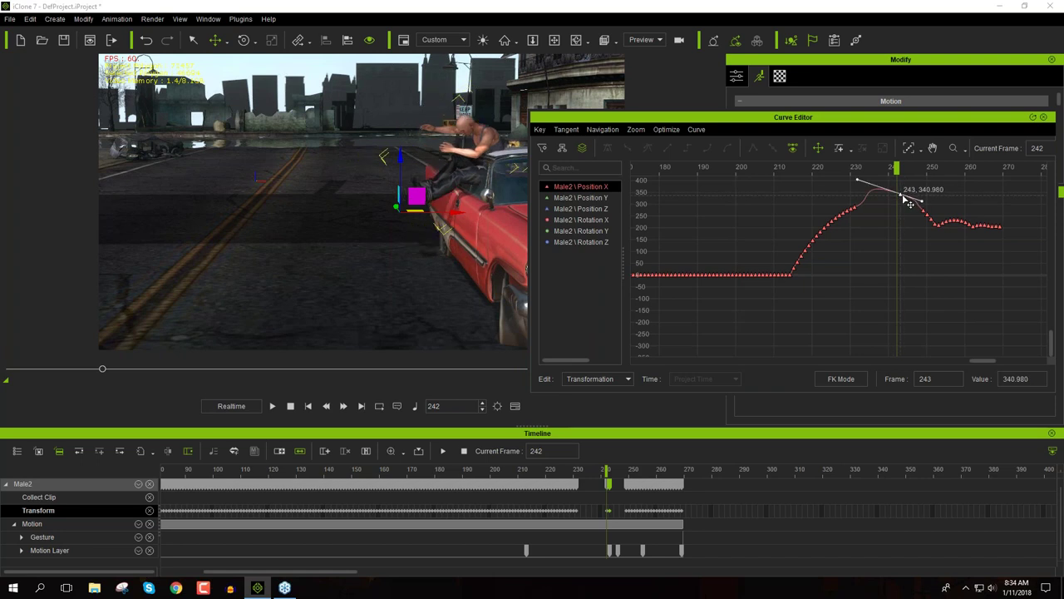
Move the Position X peak key back to about frame 239 and add another key on the curve at about frame 244
{"action": "left_click_drag", "start_coordinate": [856, 180], "coordinate": [889, 196]}
{"action": "left_click", "coordinate": [906, 194]}
{"action": "right_click", "coordinate": [906, 195]}
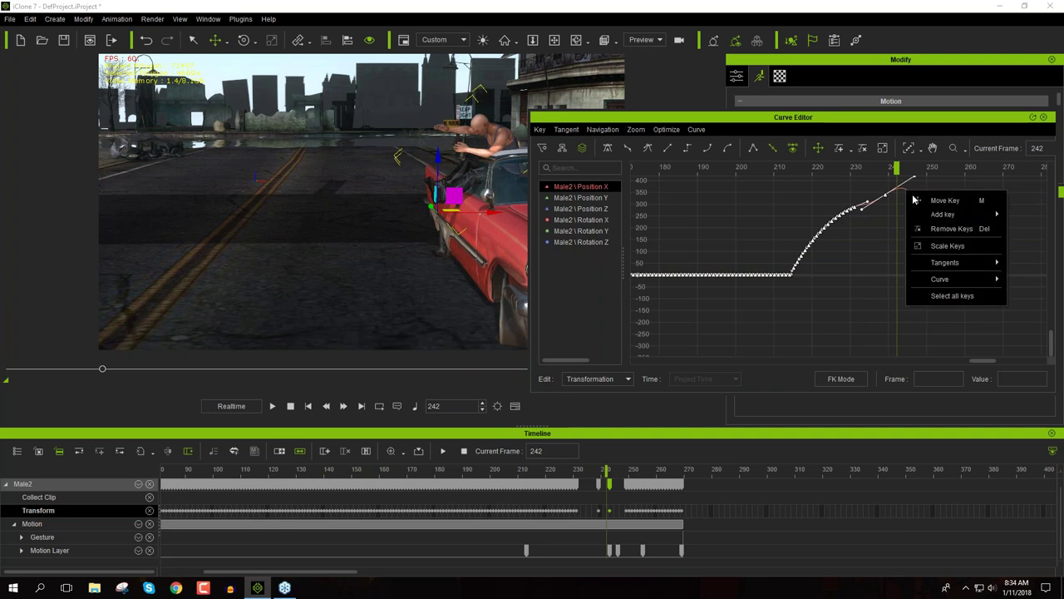
{"action": "mouse_move", "coordinate": [936, 215]}
{"action": "left_click", "coordinate": [874, 219]}
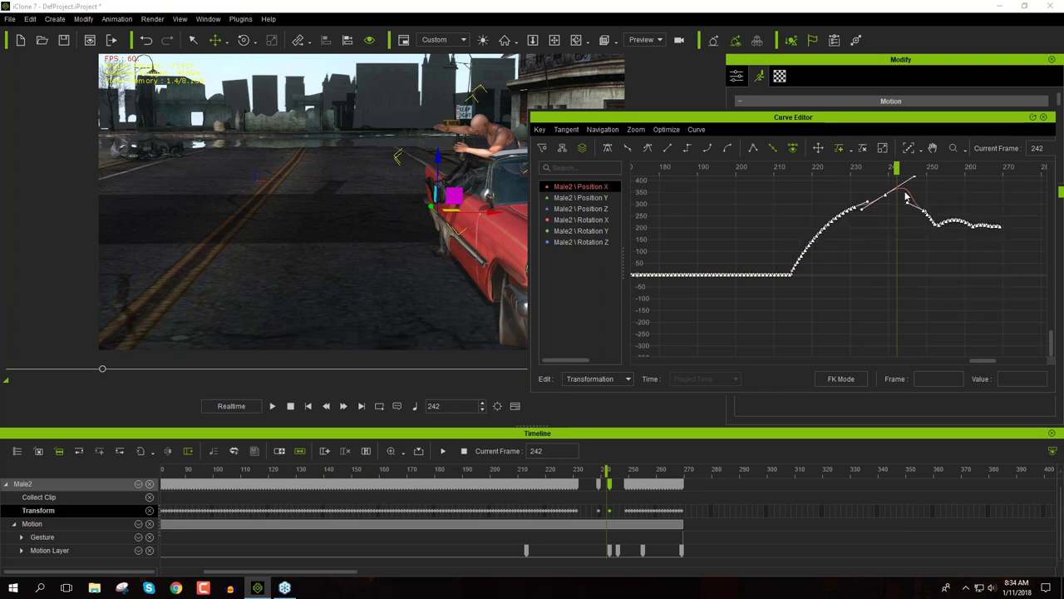
{"action": "left_click", "coordinate": [906, 195]}
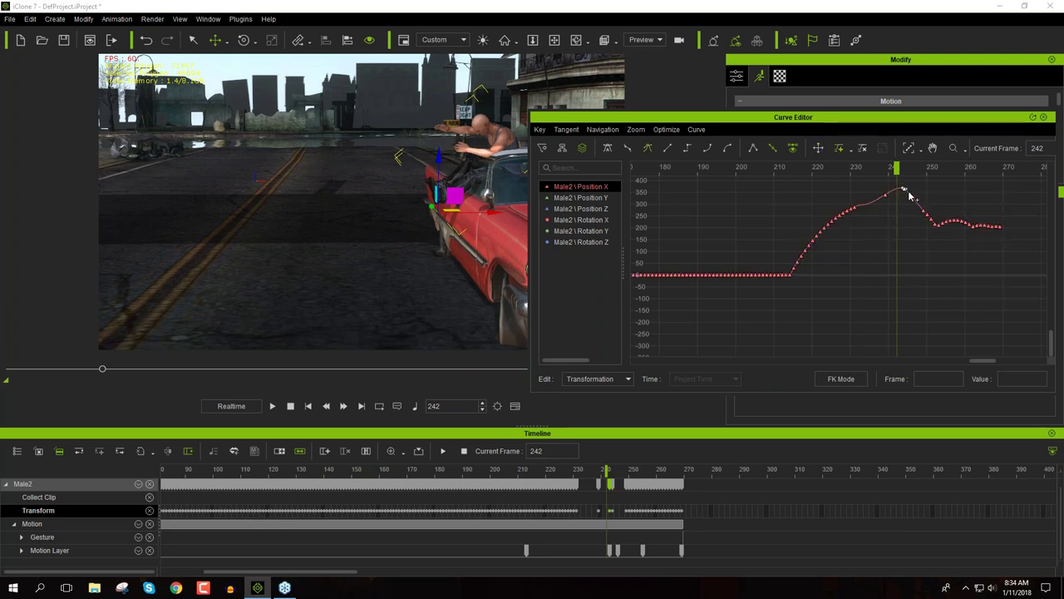
Move the added peak key to frame 243 and place the key before it at frame 238 with a value of about 331.589
{"action": "mouse_move", "coordinate": [908, 193]}
{"action": "left_mouse_down"}
{"action": "mouse_move", "coordinate": [902, 202]}
{"action": "mouse_move", "coordinate": [899, 186]}
{"action": "left_mouse_up"}
{"action": "left_click_drag", "start_coordinate": [888, 198], "coordinate": [881, 206]}
{"action": "left_click_drag", "start_coordinate": [820, 172], "coordinate": [1006, 170]}
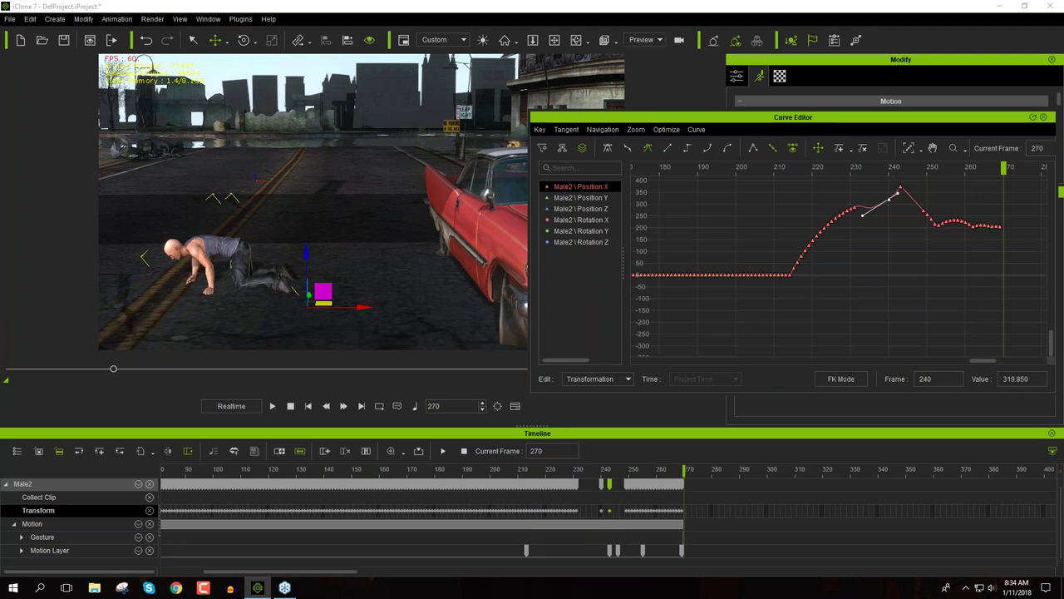
{"action": "left_click", "coordinate": [882, 198]}
{"action": "mouse_move", "coordinate": [899, 190]}
{"action": "left_mouse_down"}
{"action": "mouse_move", "coordinate": [829, 171]}
{"action": "mouse_move", "coordinate": [889, 170]}
{"action": "left_mouse_up"}
{"action": "key", "text": "space"}
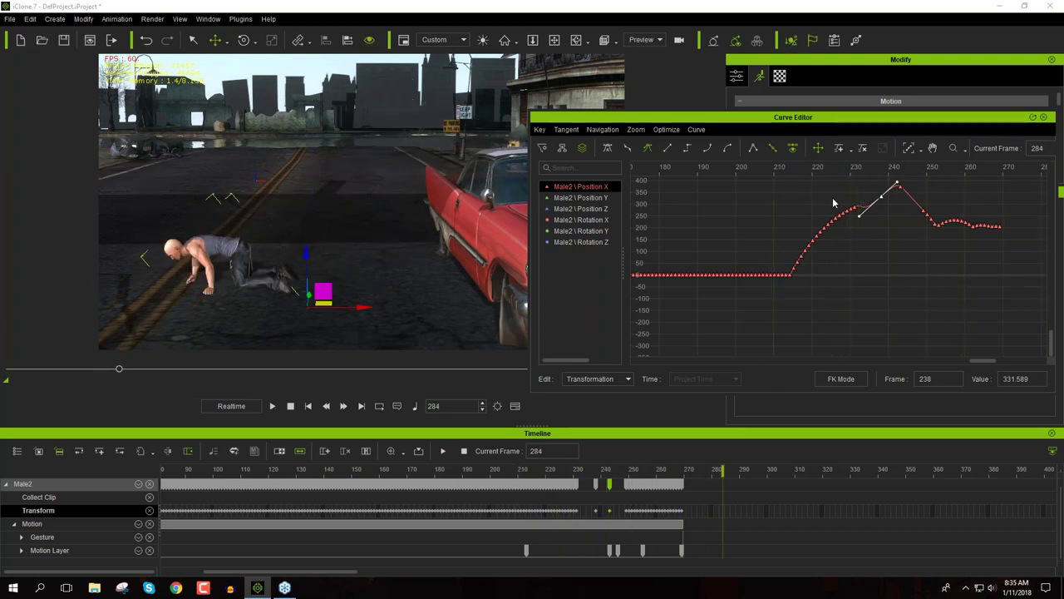
Lower the Position X keys along the rise before the peak, placing the key at frame 215 at about 19.270
{"action": "left_click_drag", "start_coordinate": [828, 202], "coordinate": [815, 257]}
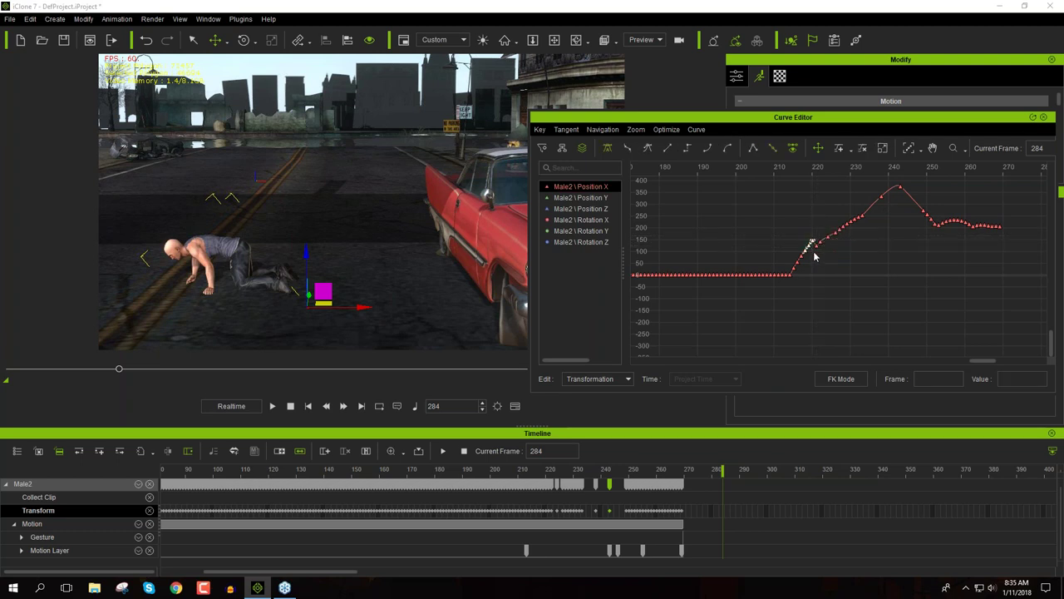
{"action": "left_click", "coordinate": [816, 257]}
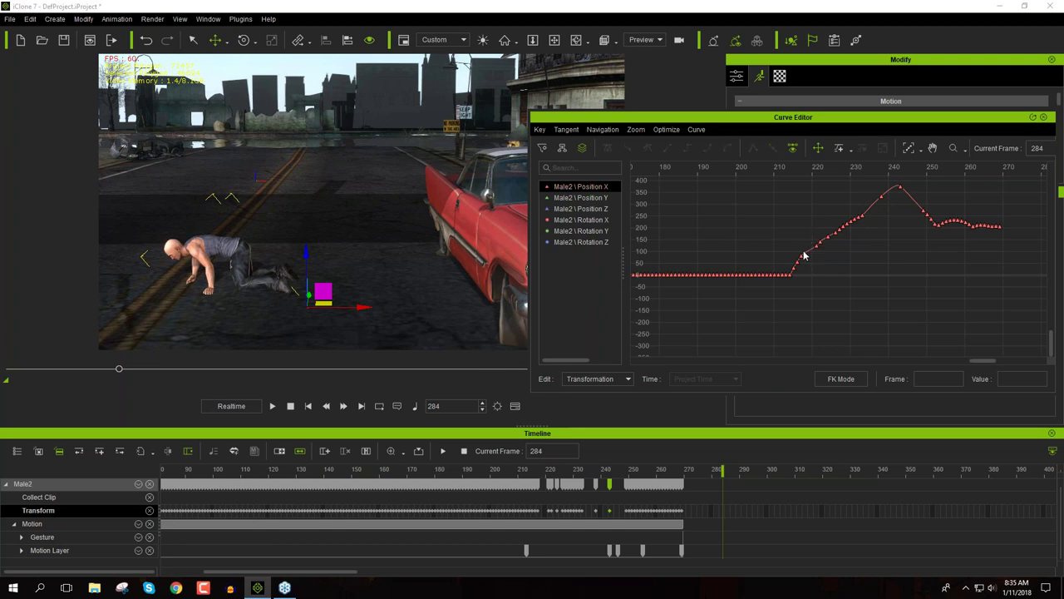
{"action": "mouse_move", "coordinate": [802, 259]}
{"action": "left_mouse_down"}
{"action": "mouse_move", "coordinate": [804, 276]}
{"action": "mouse_move", "coordinate": [793, 269]}
{"action": "left_mouse_up"}
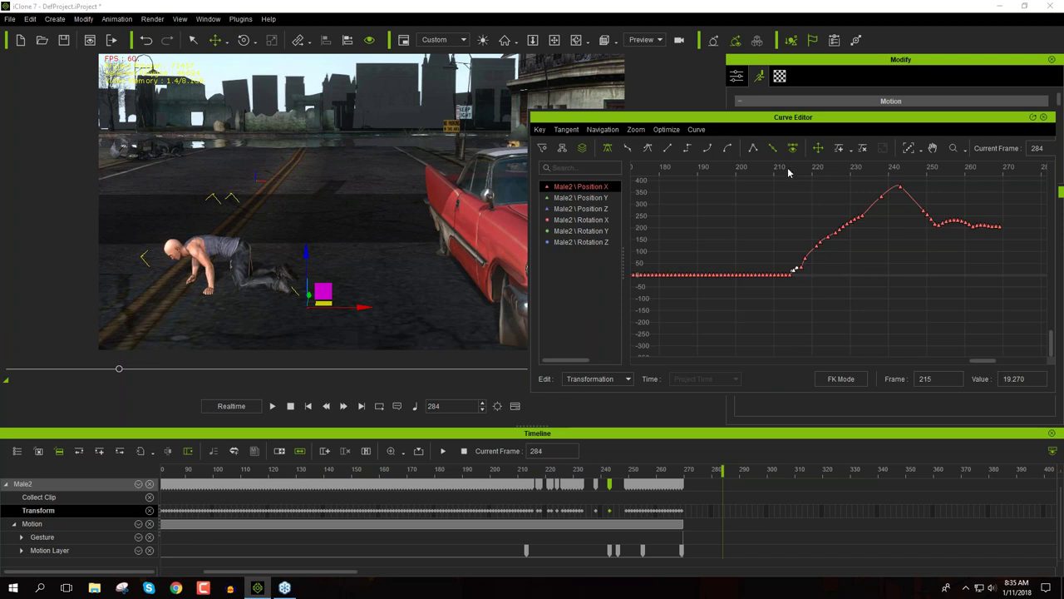
{"action": "key", "text": "space"}
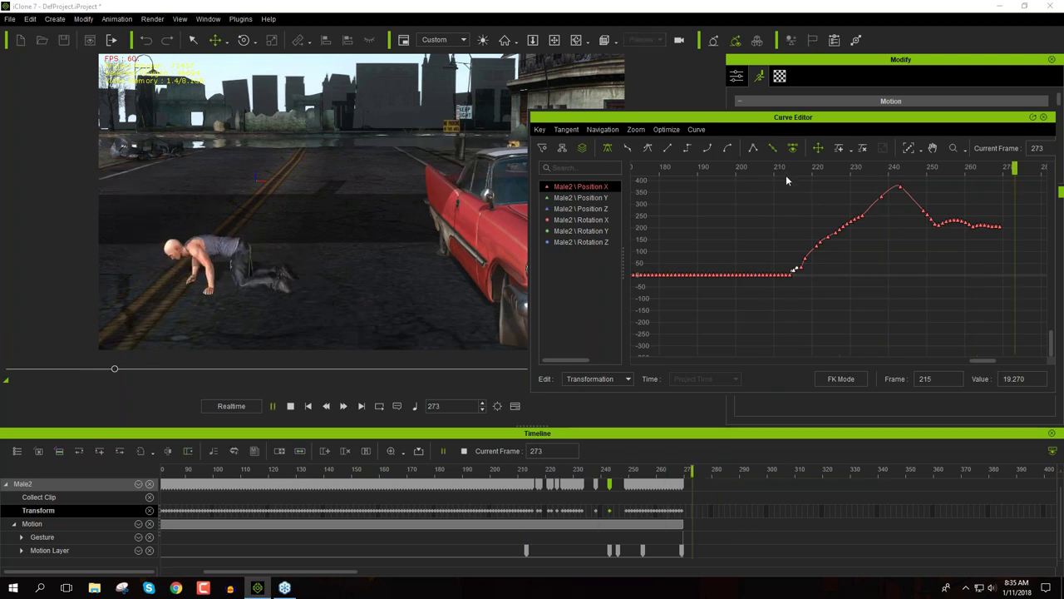
{"action": "key", "text": "space"}
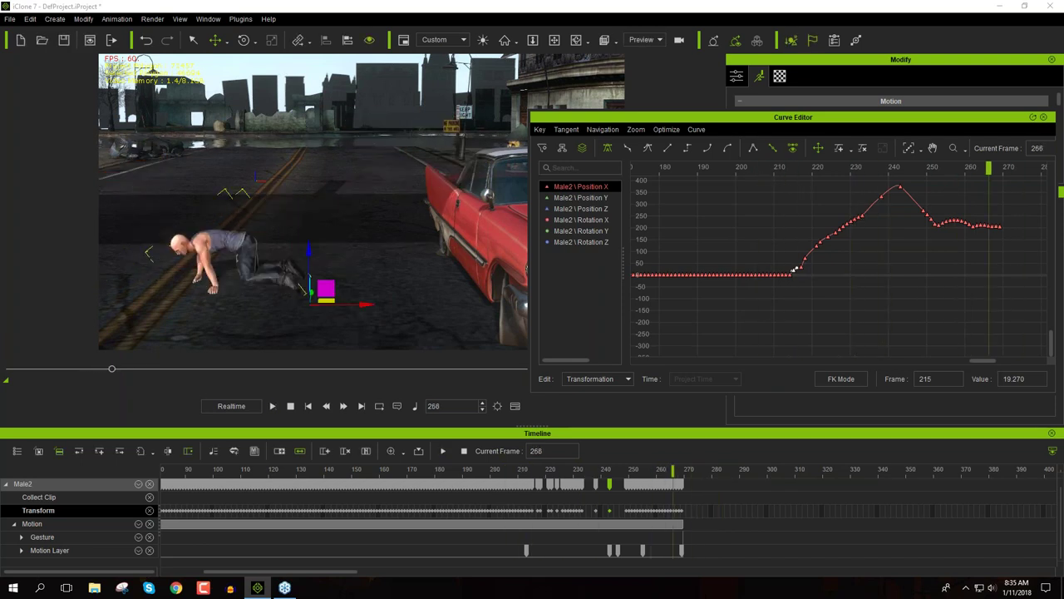
Delete the crowded Position X keys along the rise between about frames 216 and 233 and play back the fall
{"action": "left_click_drag", "start_coordinate": [783, 226], "coordinate": [837, 241]}
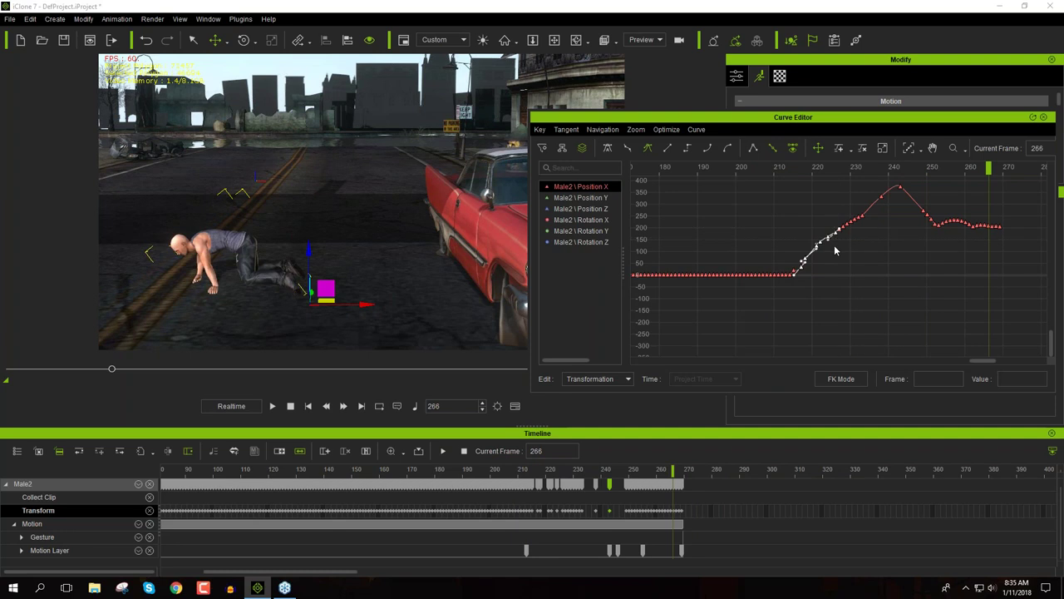
{"action": "key", "text": "Delete"}
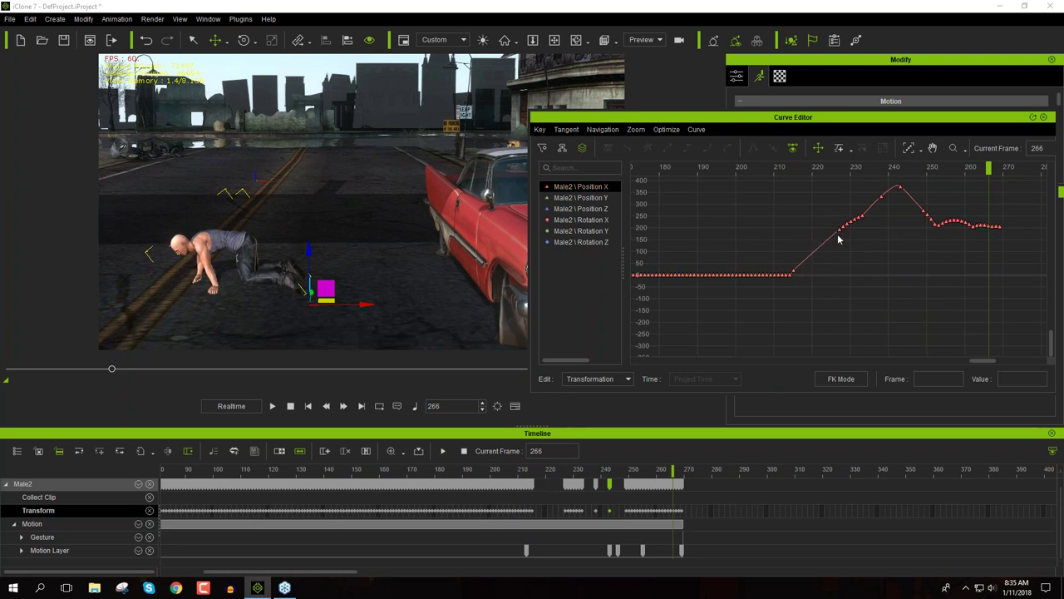
{"action": "left_click_drag", "start_coordinate": [839, 237], "coordinate": [845, 230]}
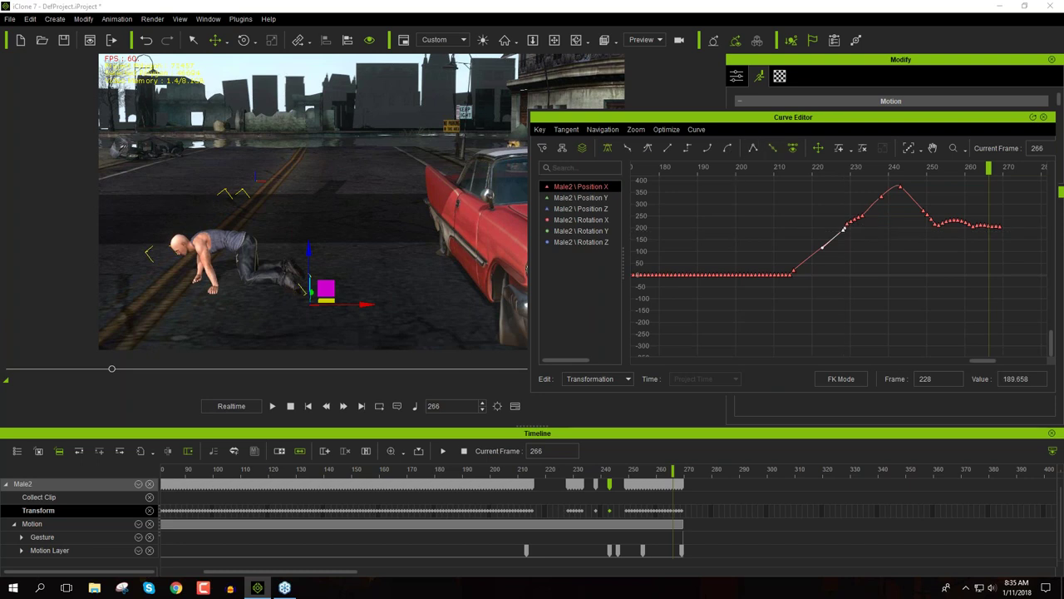
{"action": "mouse_move", "coordinate": [823, 248]}
{"action": "left_mouse_down"}
{"action": "mouse_move", "coordinate": [830, 264]}
{"action": "mouse_move", "coordinate": [823, 257]}
{"action": "left_mouse_up"}
{"action": "left_click_drag", "start_coordinate": [843, 201], "coordinate": [862, 235]}
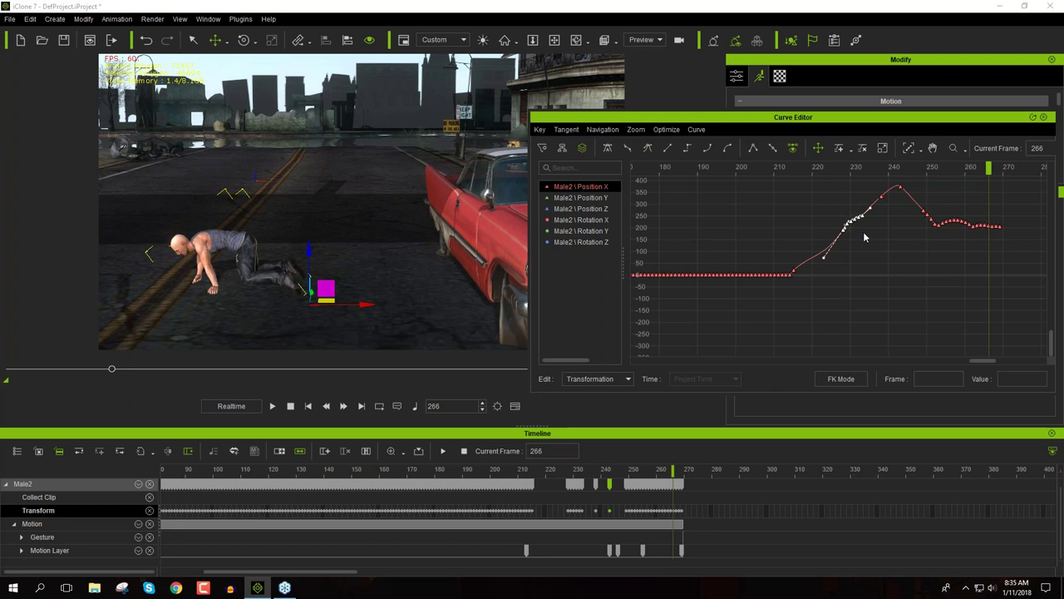
{"action": "key", "text": "Delete"}
{"action": "left_click_drag", "start_coordinate": [775, 171], "coordinate": [748, 169]}
{"action": "key", "text": "space"}
{"action": "key", "text": "space"}
Move the key starting the rise to frame 230 at about 127.266 and the key before the peak to frame 240 at about 301.068
{"action": "left_click", "coordinate": [792, 273]}
{"action": "left_click_drag", "start_coordinate": [792, 273], "coordinate": [852, 244]}
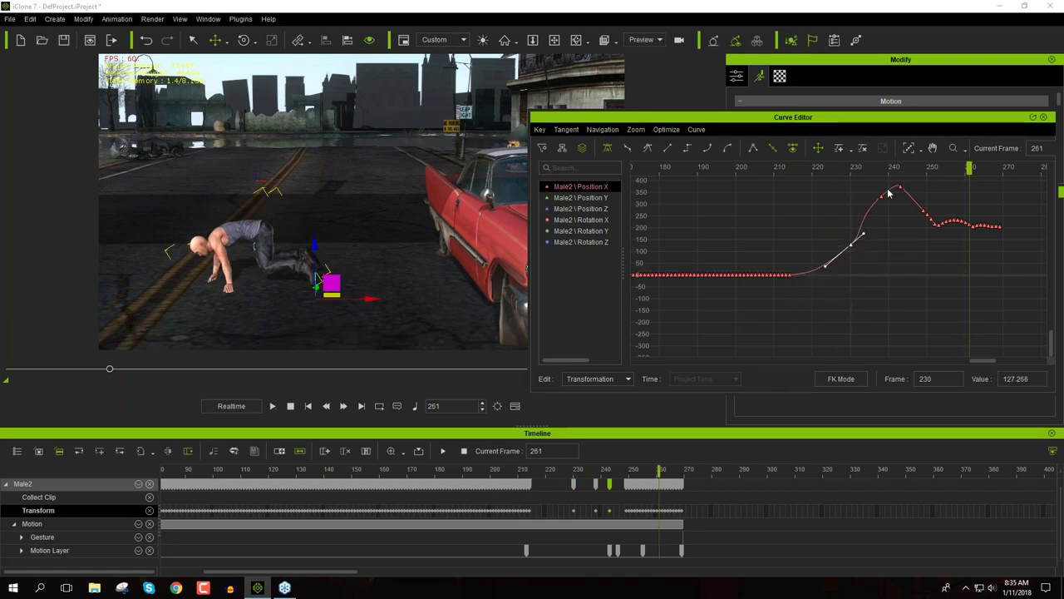
{"action": "mouse_move", "coordinate": [881, 196]}
{"action": "left_mouse_down"}
{"action": "mouse_move", "coordinate": [898, 212]}
{"action": "mouse_move", "coordinate": [892, 205]}
{"action": "left_mouse_up"}
{"action": "left_click_drag", "start_coordinate": [847, 167], "coordinate": [752, 181]}
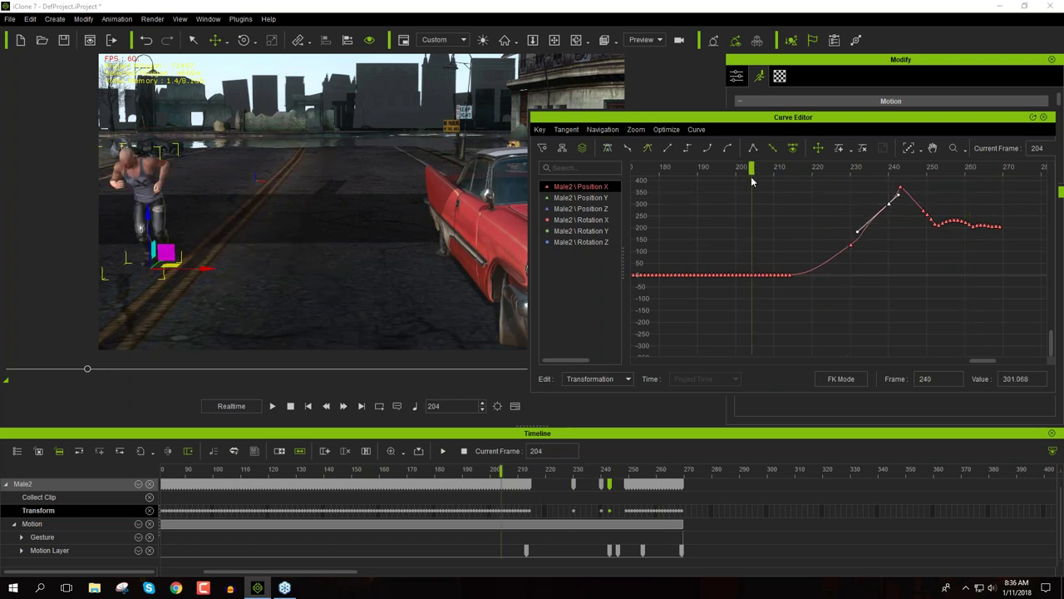
{"action": "key", "text": "space"}
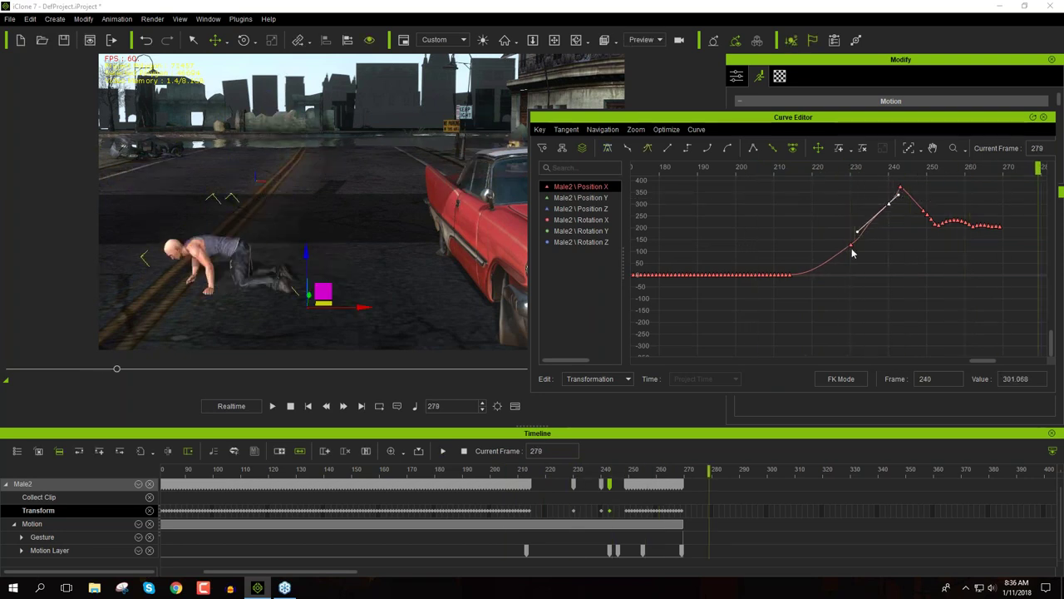
Delay the Position X rise with keys at frame 224 (about 7.943) and about frame 233, lower the frame 240 key to about 275.243, and replay
{"action": "left_click_drag", "start_coordinate": [793, 277], "coordinate": [834, 279]}
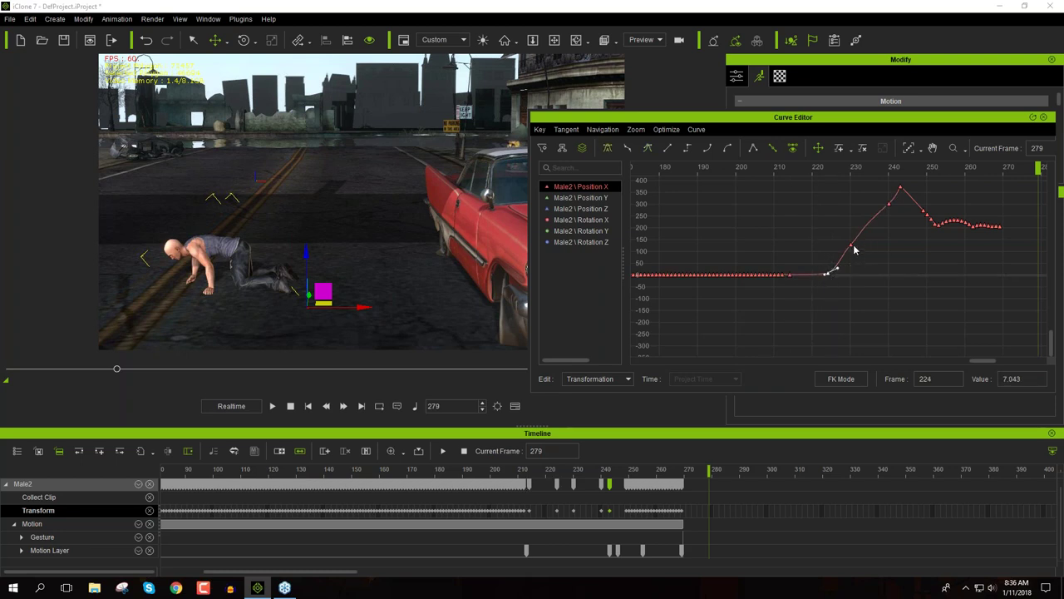
{"action": "left_click", "coordinate": [867, 237]}
{"action": "left_click_drag", "start_coordinate": [889, 207], "coordinate": [889, 209]}
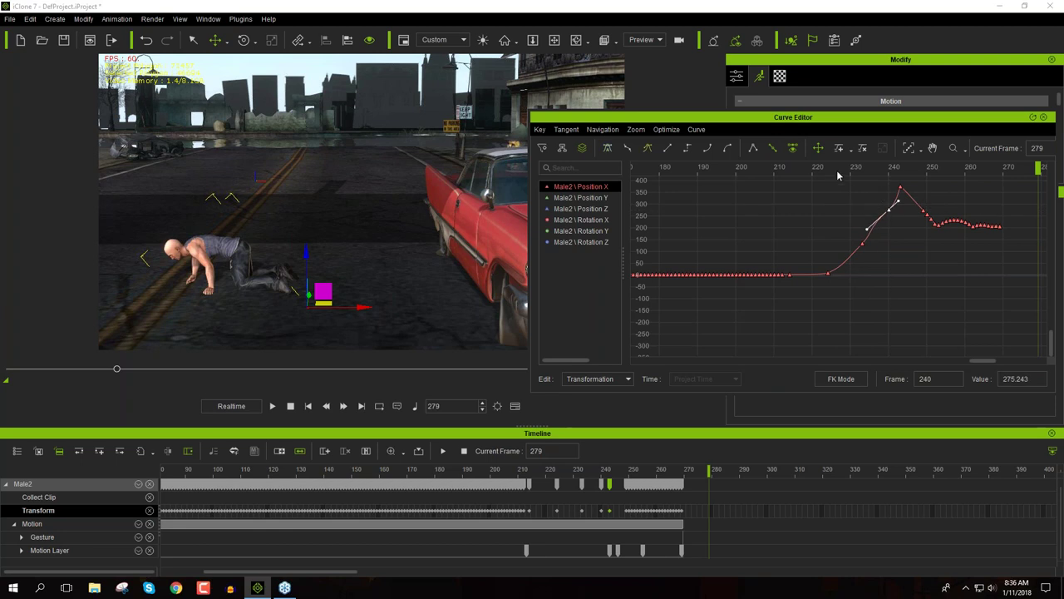
{"action": "key", "text": "space"}
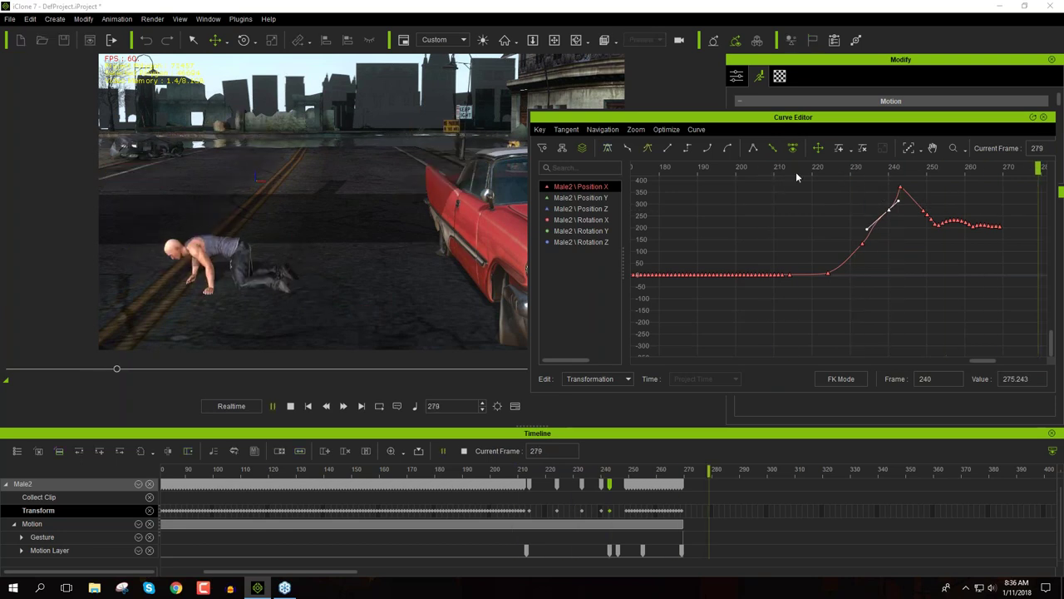
{"action": "key", "text": "space"}
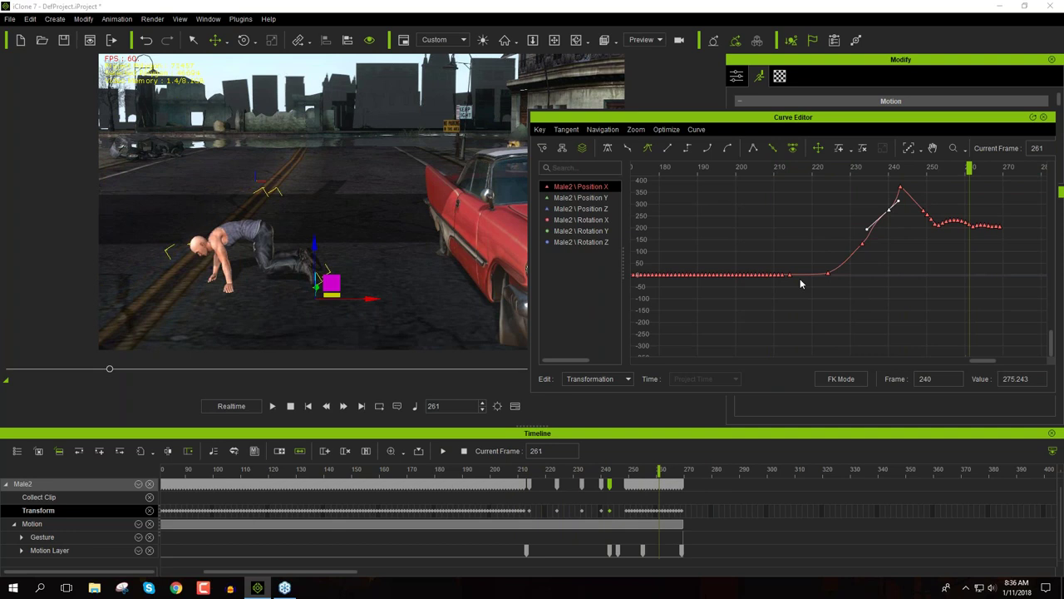
{"action": "key", "text": "space"}
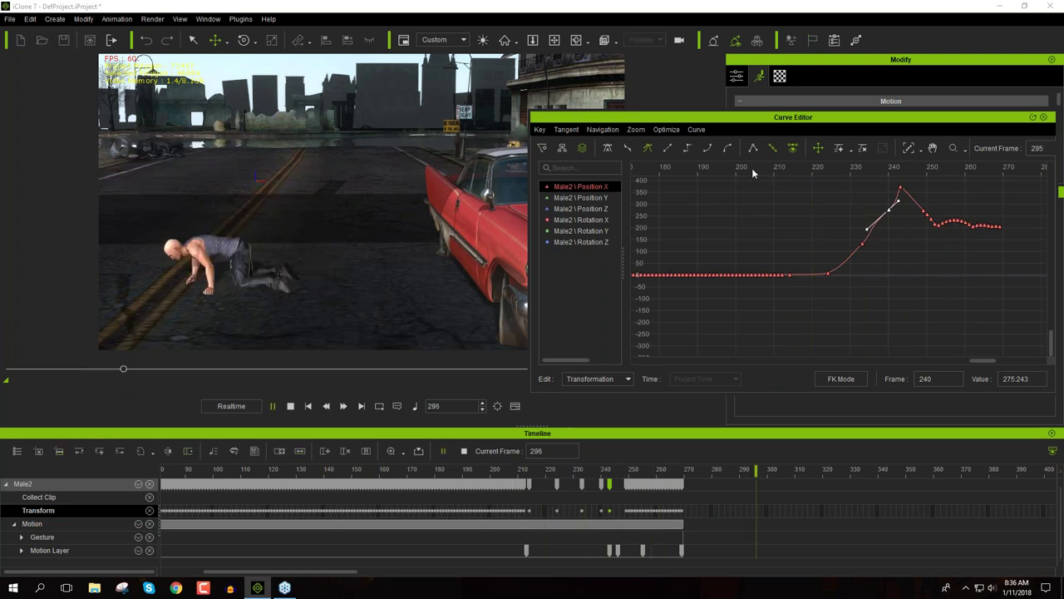
{"action": "key", "text": "space"}
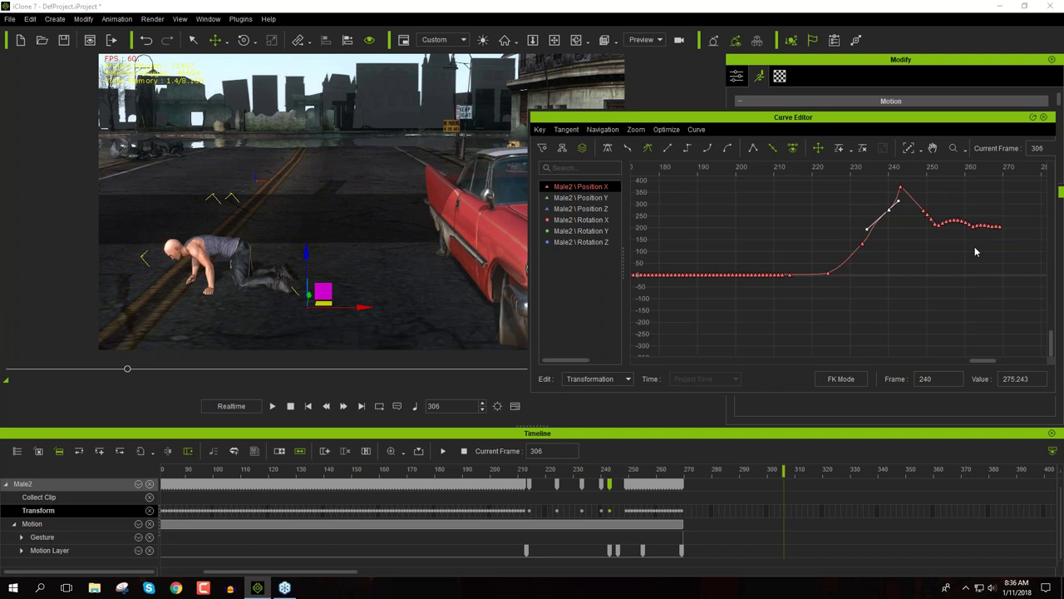
{"action": "left_click_drag", "start_coordinate": [931, 171], "coordinate": [985, 179]}
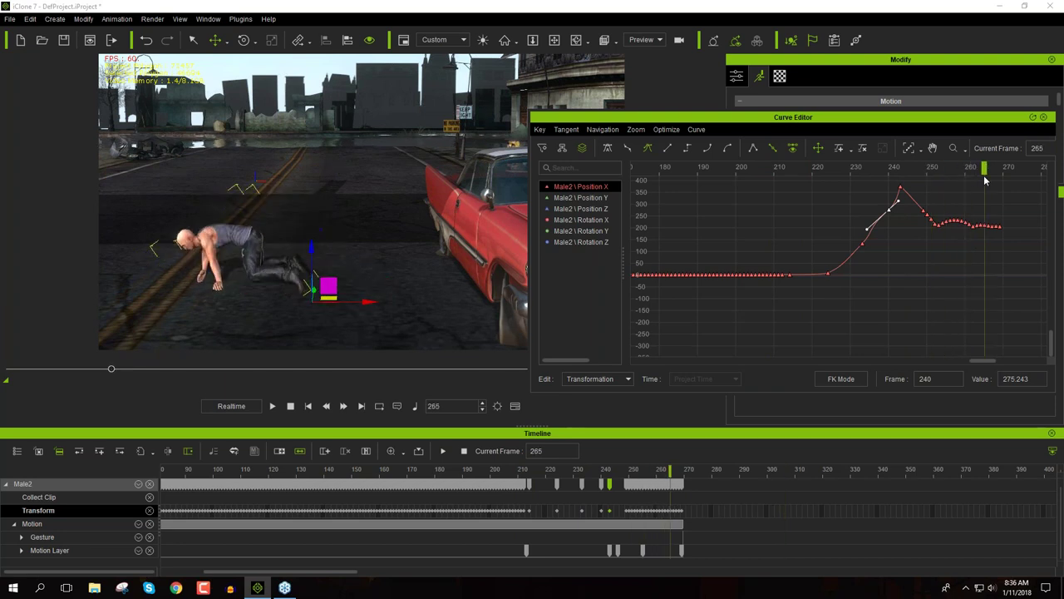
Add a Position Z key near the end of the fall at frame 258 with a value of about -33.350 and play it back
{"action": "left_click", "coordinate": [595, 210]}
{"action": "mouse_move", "coordinate": [872, 171]}
{"action": "left_mouse_down"}
{"action": "mouse_move", "coordinate": [802, 171]}
{"action": "mouse_move", "coordinate": [897, 184]}
{"action": "mouse_move", "coordinate": [982, 174]}
{"action": "left_mouse_up"}
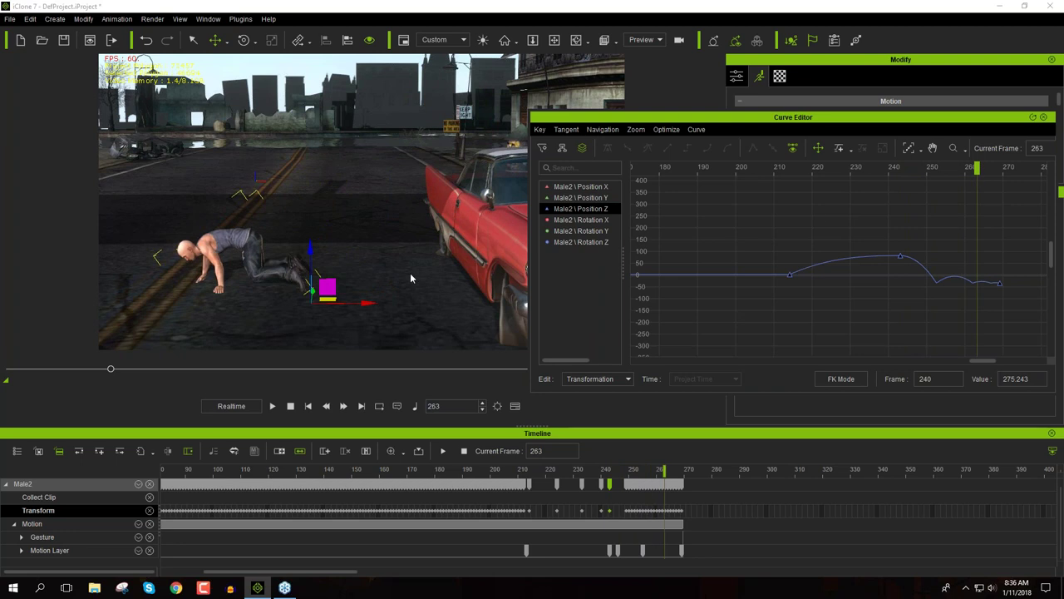
{"action": "left_click", "coordinate": [959, 280]}
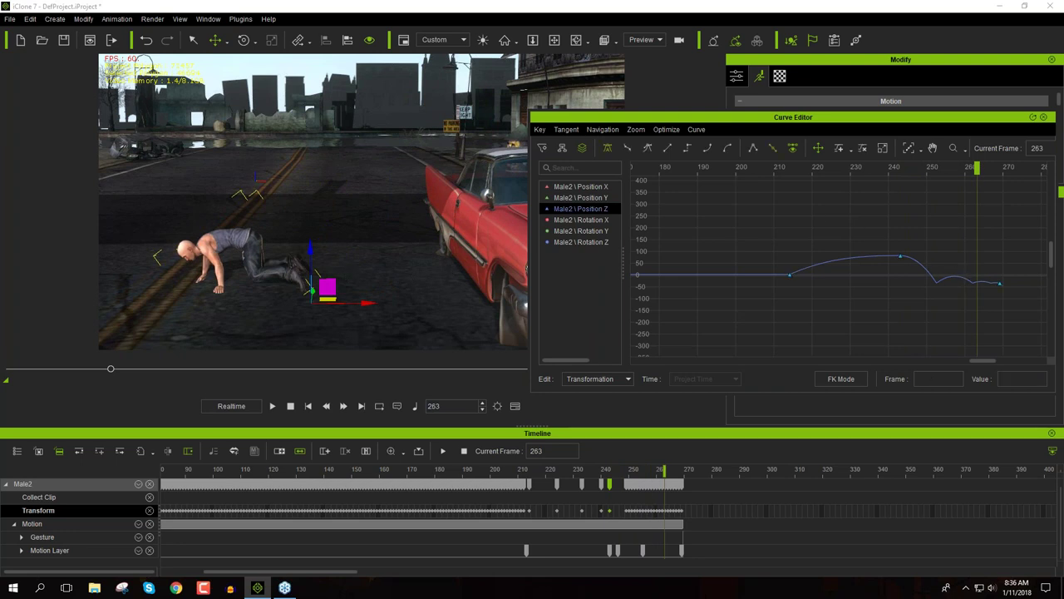
{"action": "right_click", "coordinate": [956, 279]}
{"action": "mouse_move", "coordinate": [980, 297]}
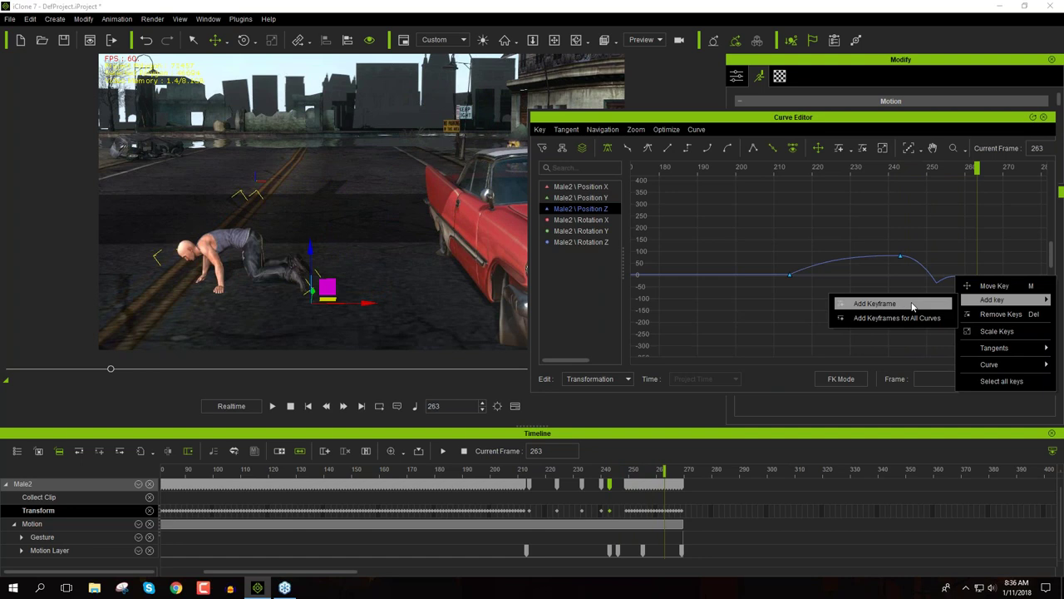
{"action": "left_click", "coordinate": [927, 301]}
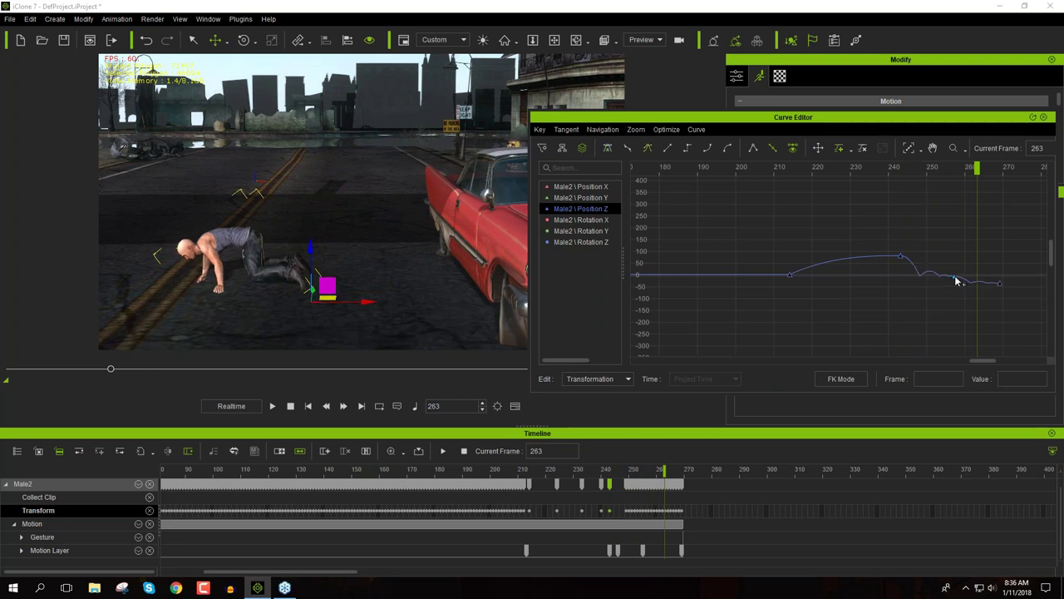
{"action": "left_click_drag", "start_coordinate": [956, 280], "coordinate": [962, 287]}
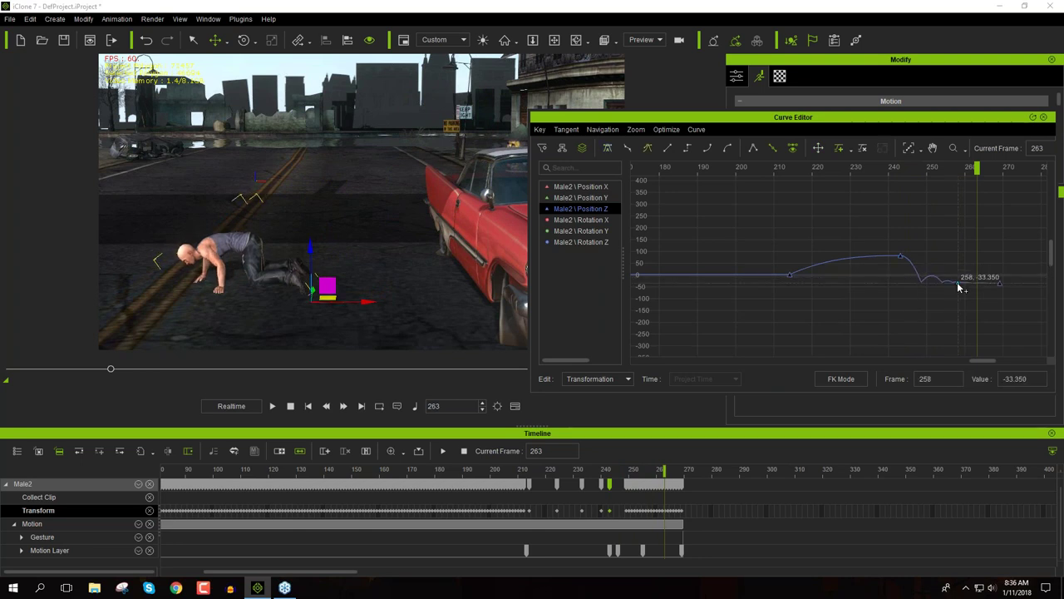
{"action": "key", "text": "space"}
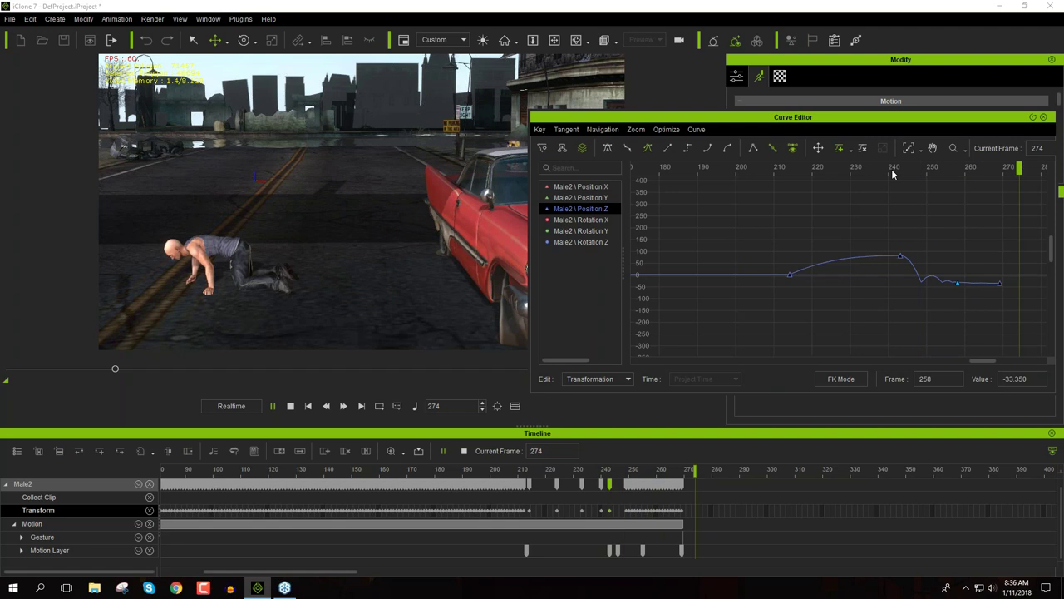
Move the final Position Z key of Male2 to about frame 278 and the key before it to frame 266, value -38.045
{"action": "mouse_move", "coordinate": [912, 180]}
{"action": "left_mouse_down"}
{"action": "mouse_move", "coordinate": [901, 174]}
{"action": "mouse_move", "coordinate": [931, 183]}
{"action": "left_mouse_up"}
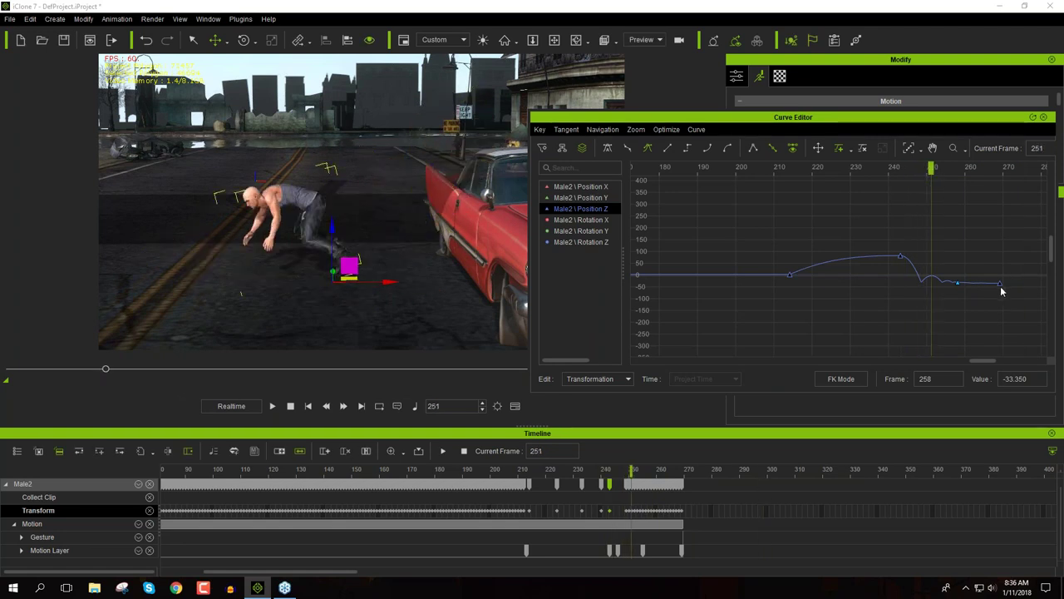
{"action": "left_click_drag", "start_coordinate": [1000, 284], "coordinate": [1037, 288]}
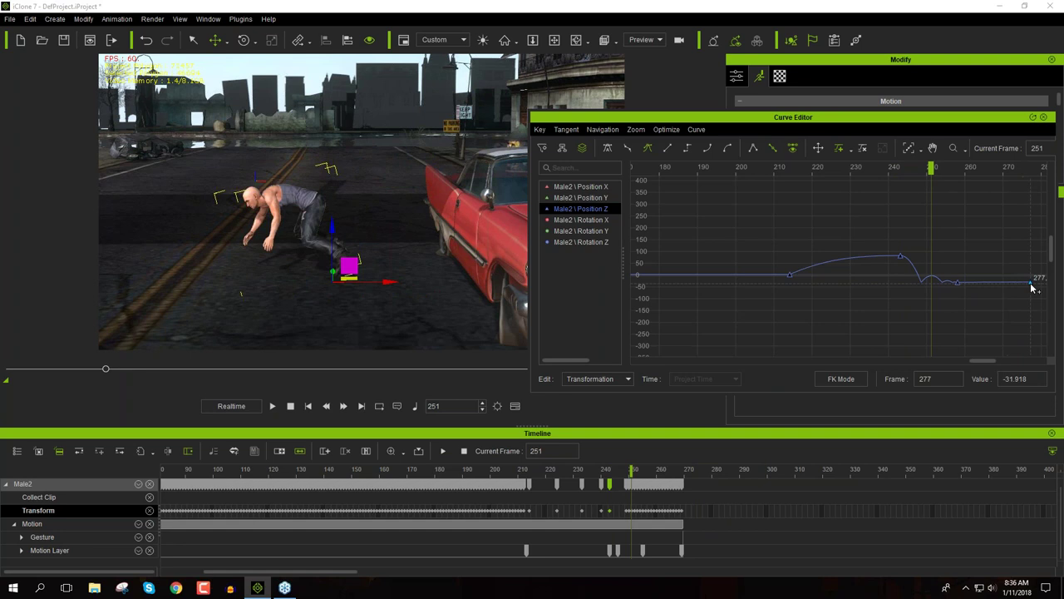
{"action": "left_click_drag", "start_coordinate": [960, 285], "coordinate": [987, 284]}
Play and scrub through the fall to check the retimed Position Z curve, selecting its peak key at frame 243
{"action": "key", "text": "space"}
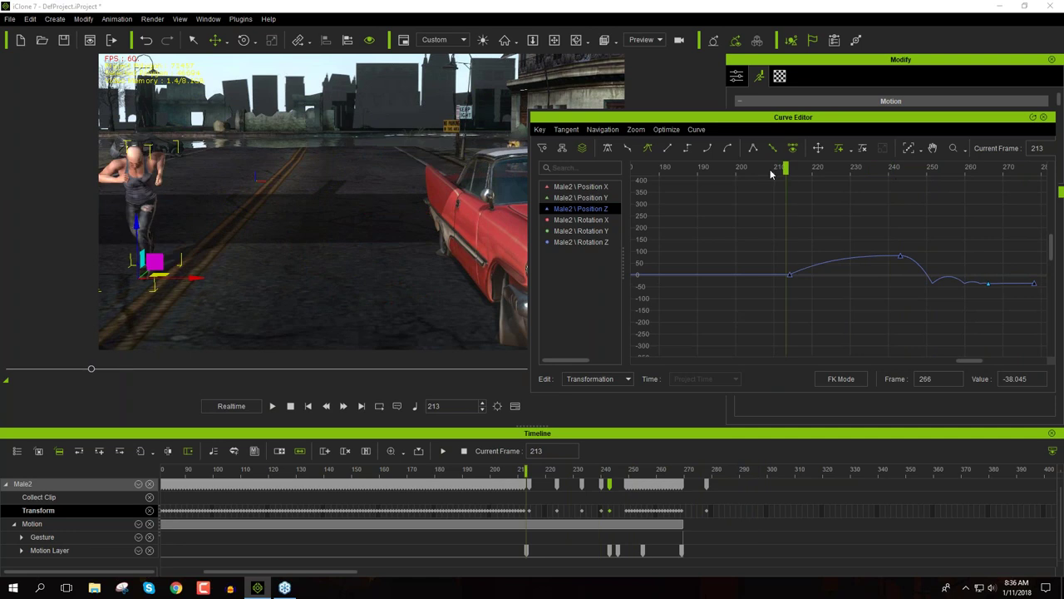
{"action": "key", "text": "space"}
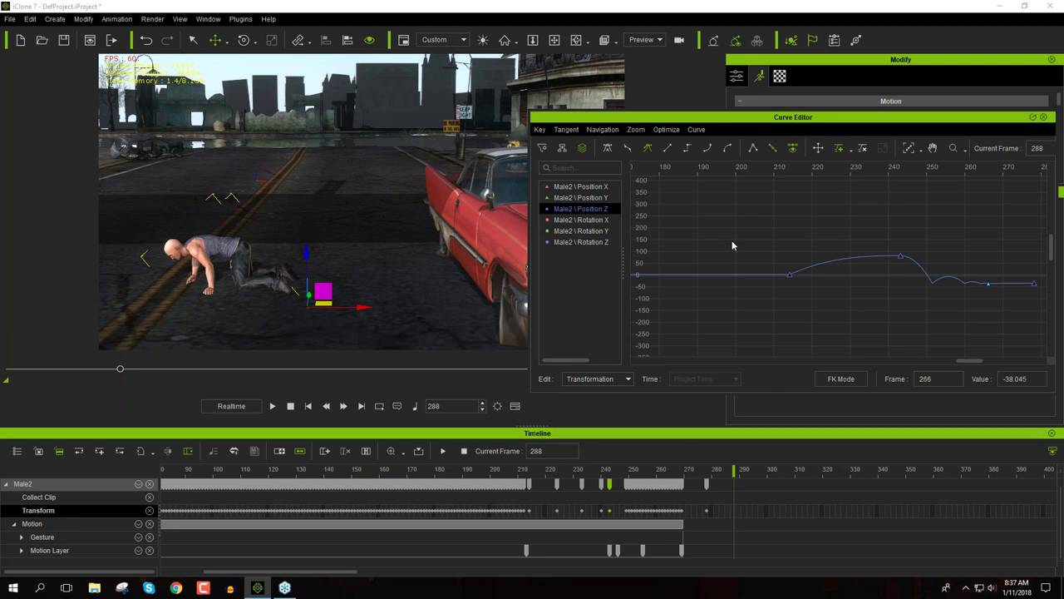
{"action": "left_click", "coordinate": [902, 259]}
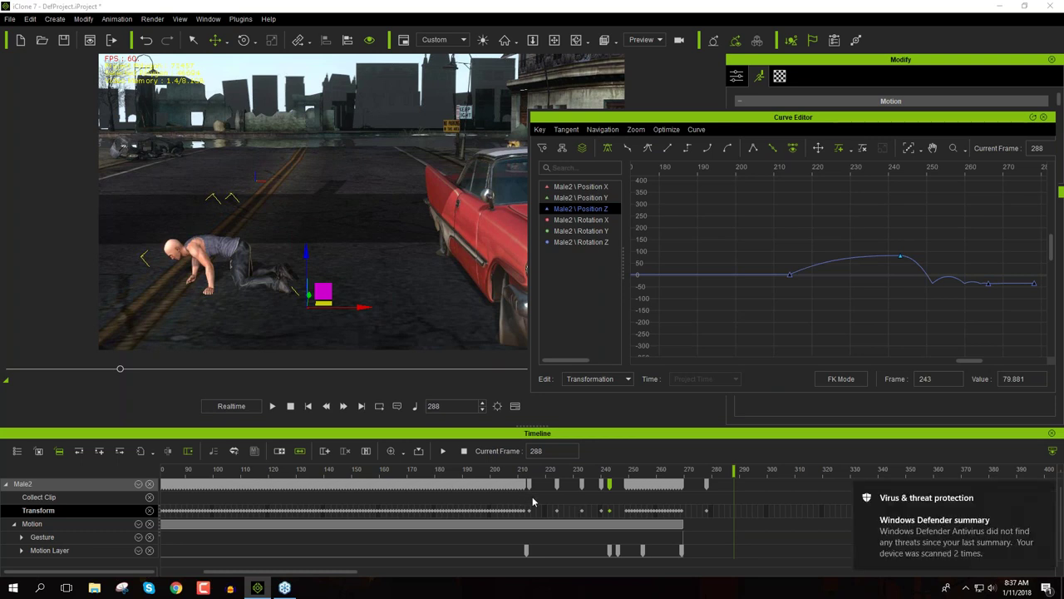
{"action": "left_click", "coordinate": [1048, 499]}
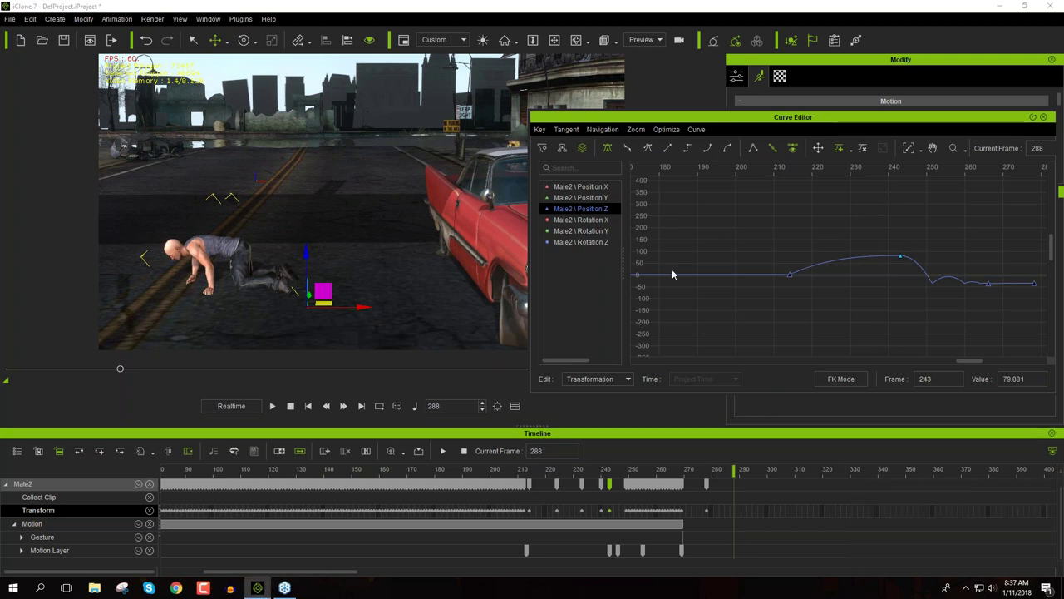
{"action": "left_click_drag", "start_coordinate": [792, 168], "coordinate": [981, 170]}
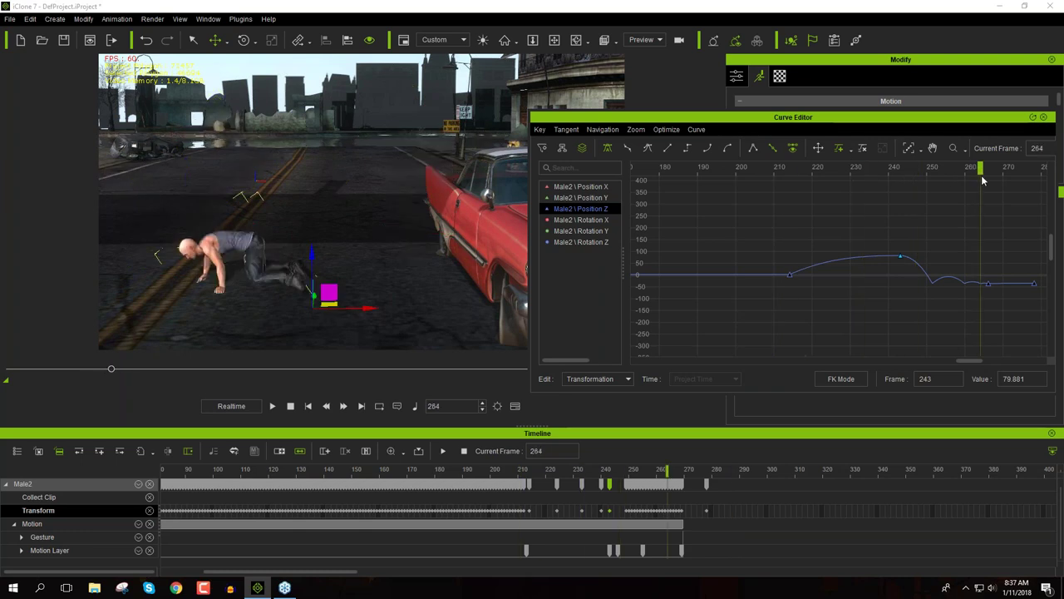
Dock the Curve Editor, switch to the workspace layout with the Content and Modify panels, and close the Curve Editor
{"action": "double_click", "coordinate": [1004, 122]}
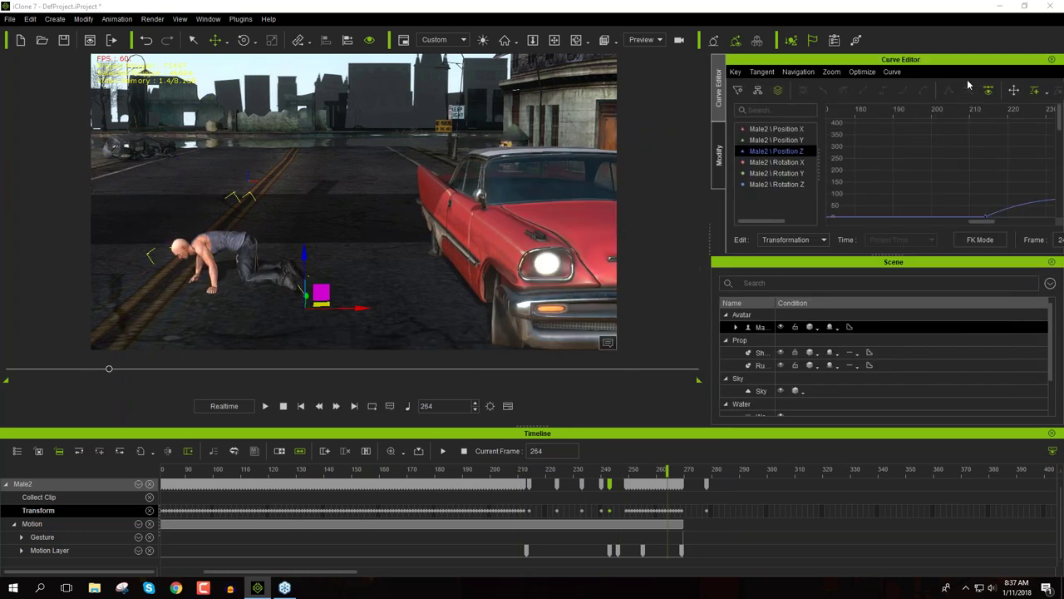
{"action": "left_click", "coordinate": [208, 18]}
{"action": "mouse_move", "coordinate": [241, 36]}
{"action": "left_click", "coordinate": [335, 39]}
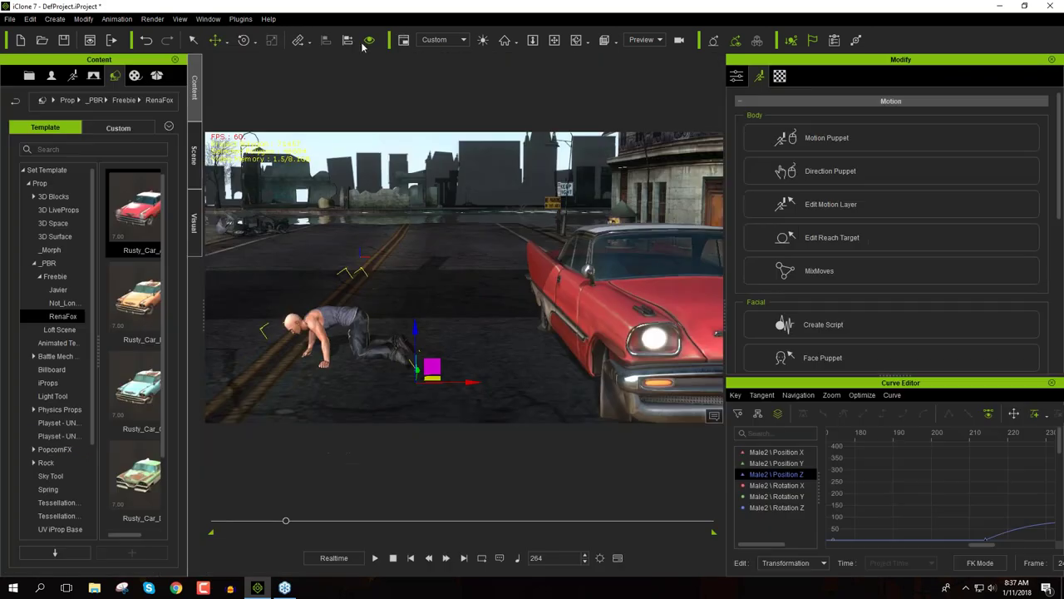
{"action": "left_click", "coordinate": [1052, 383]}
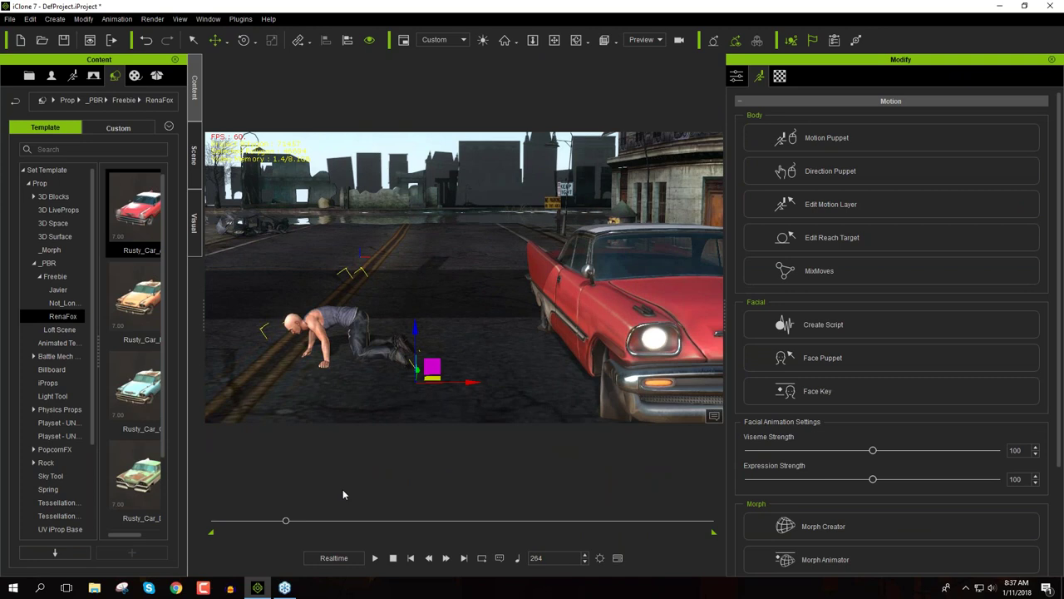
Review the character's jump and fall between frames 211 and 275 in an enlarged Timeline, and close the Timeline
{"action": "key", "text": "F3"}
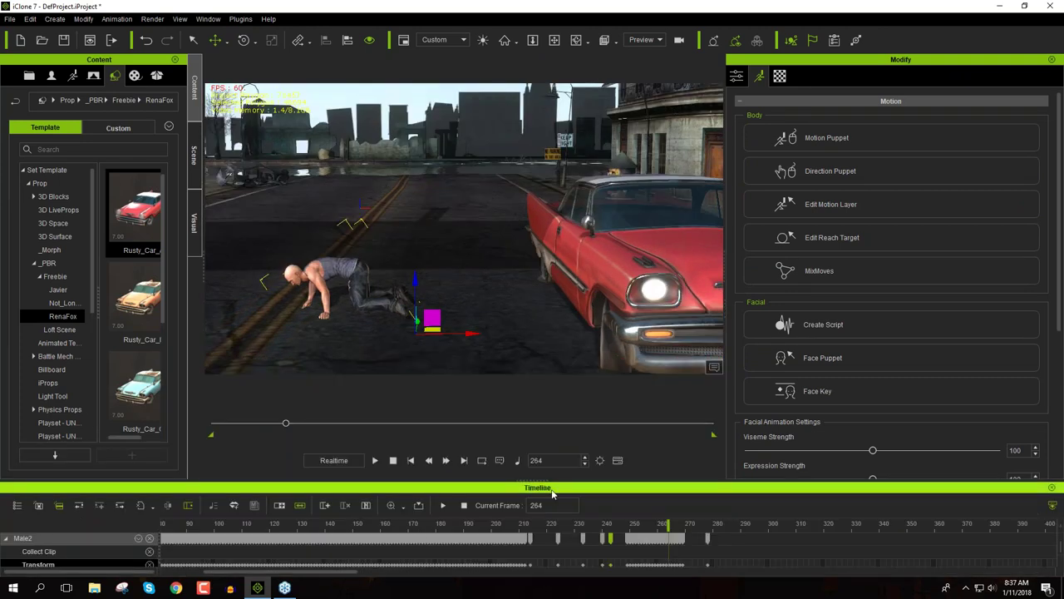
{"action": "left_click_drag", "start_coordinate": [544, 473], "coordinate": [543, 331]}
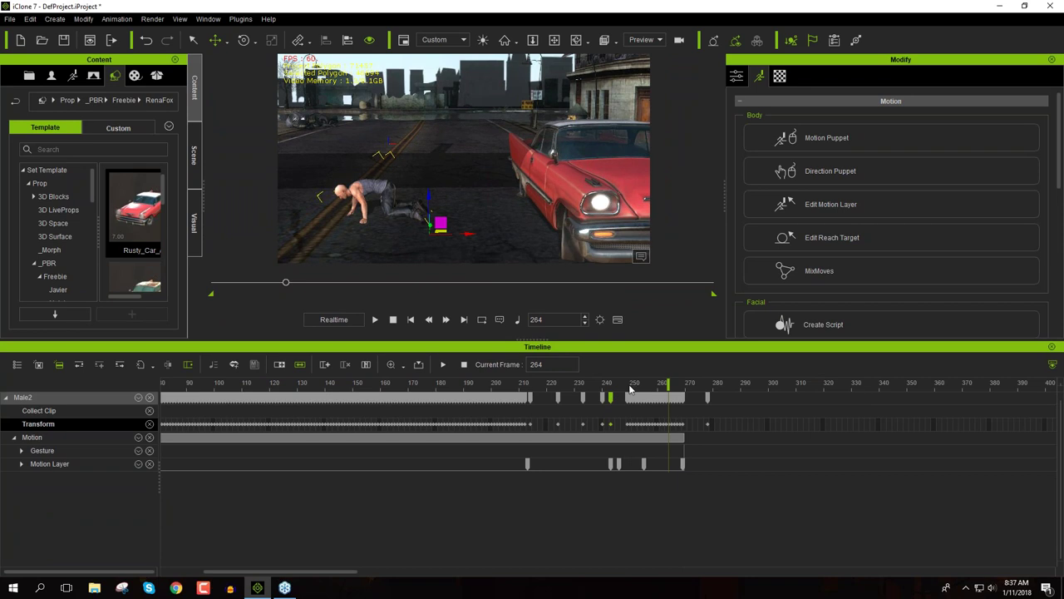
{"action": "left_click_drag", "start_coordinate": [632, 388], "coordinate": [699, 383]}
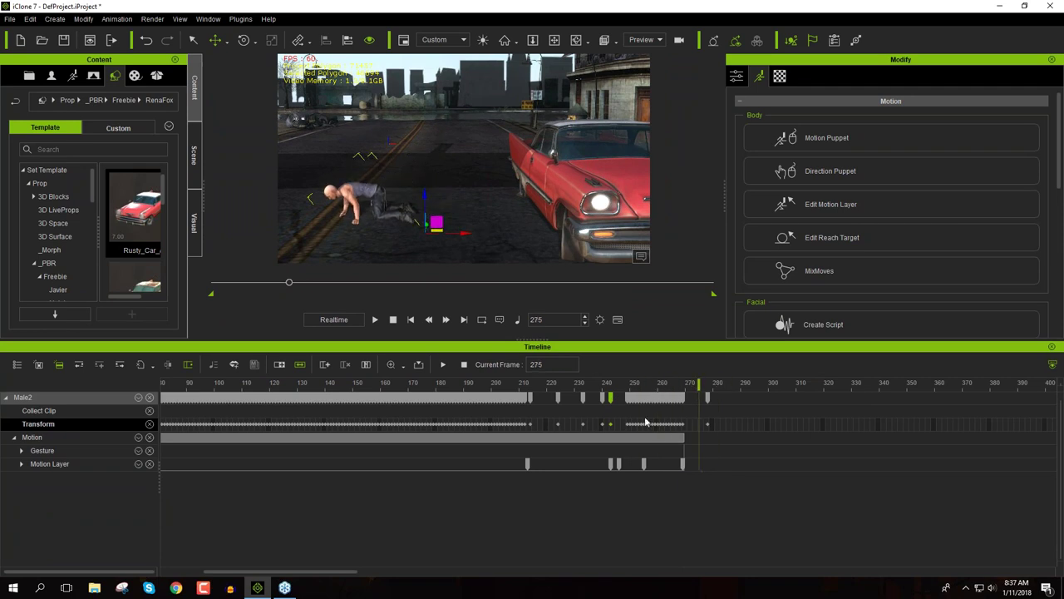
{"action": "key", "text": "space"}
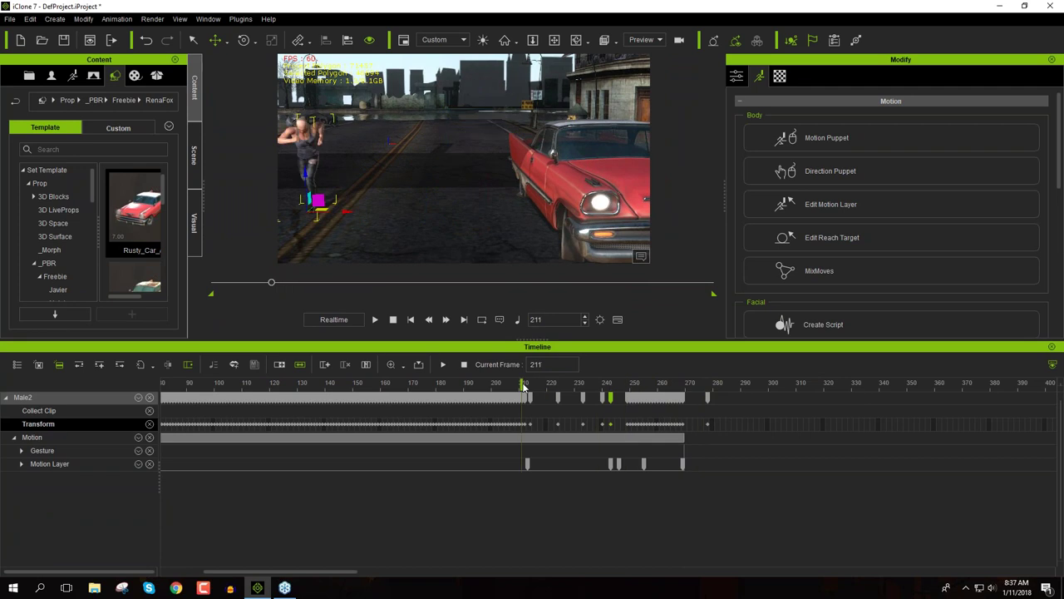
{"action": "key", "text": "space"}
{"action": "left_click_drag", "start_coordinate": [536, 387], "coordinate": [561, 387]}
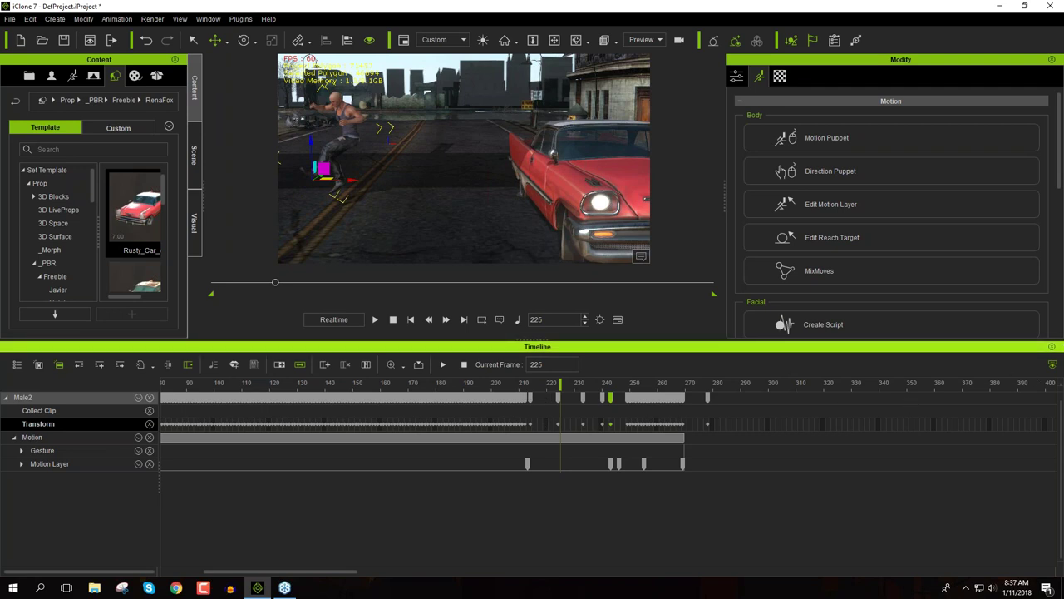
{"action": "key", "text": "F3"}
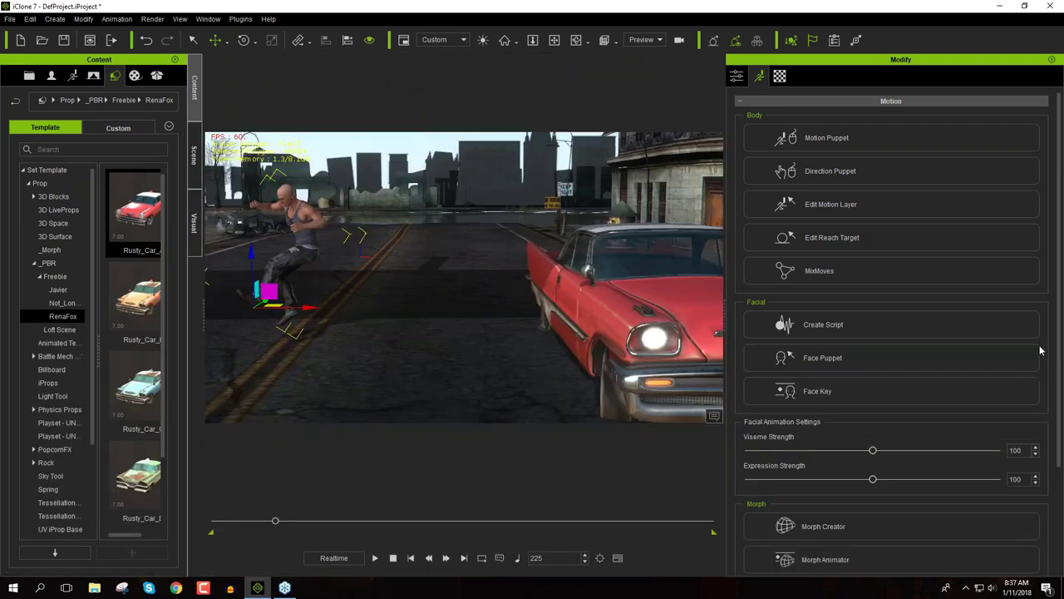
Rewind the animation to its first frame and reframe the view so the runner sits near the middle of the road
{"action": "left_click", "coordinate": [392, 558]}
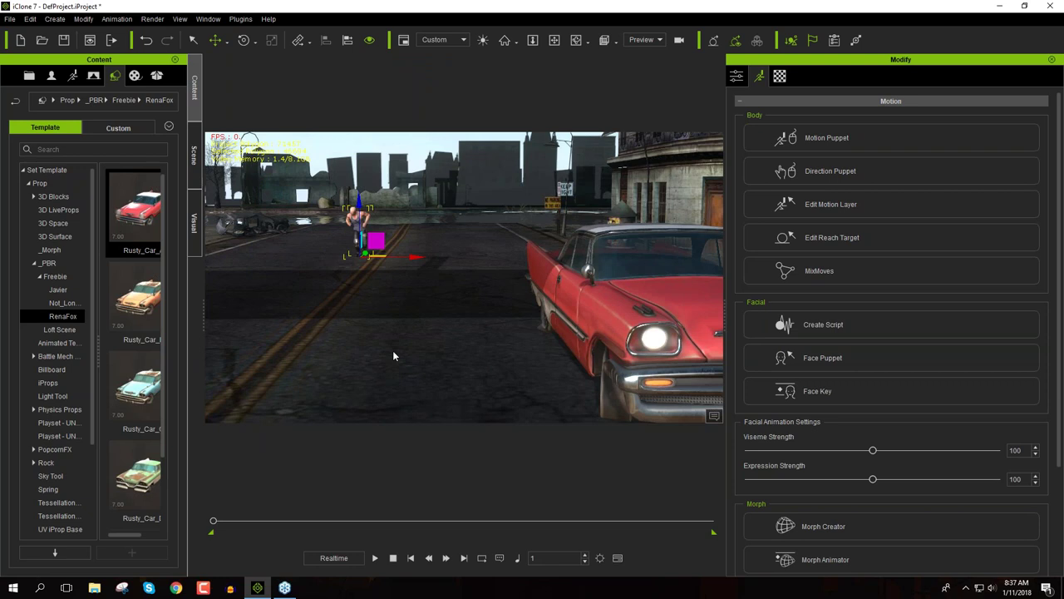
{"action": "middle_click_drag", "start_coordinate": [408, 245], "coordinate": [426, 263]}
{"action": "middle_click_drag", "start_coordinate": [452, 304], "coordinate": [457, 283]}
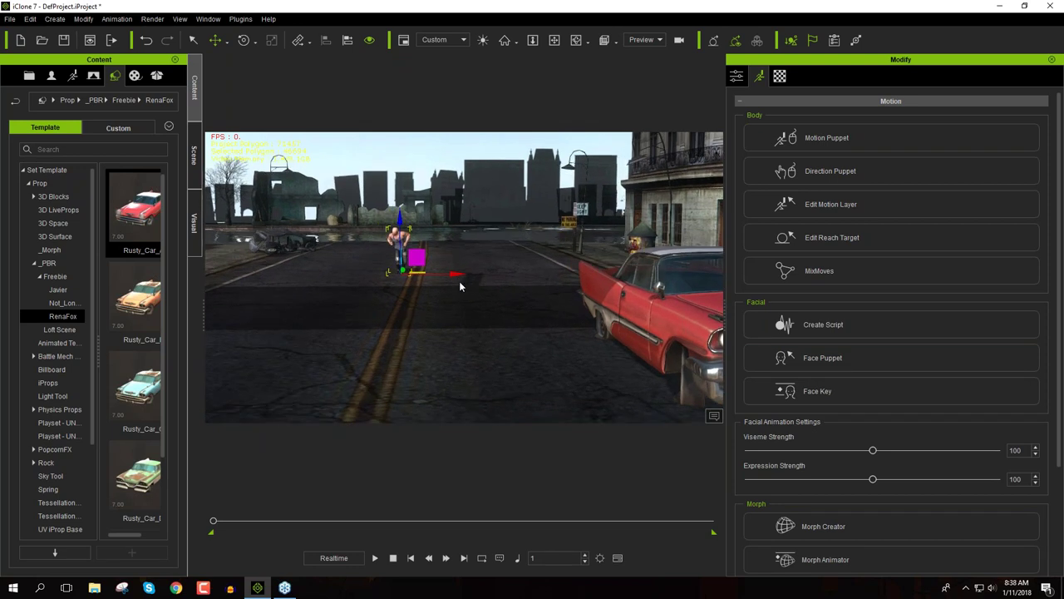
Widen the content library and browse the Legacy particle categories Smoke and Fire and Smoke
{"action": "left_click_drag", "start_coordinate": [206, 307], "coordinate": [257, 307]}
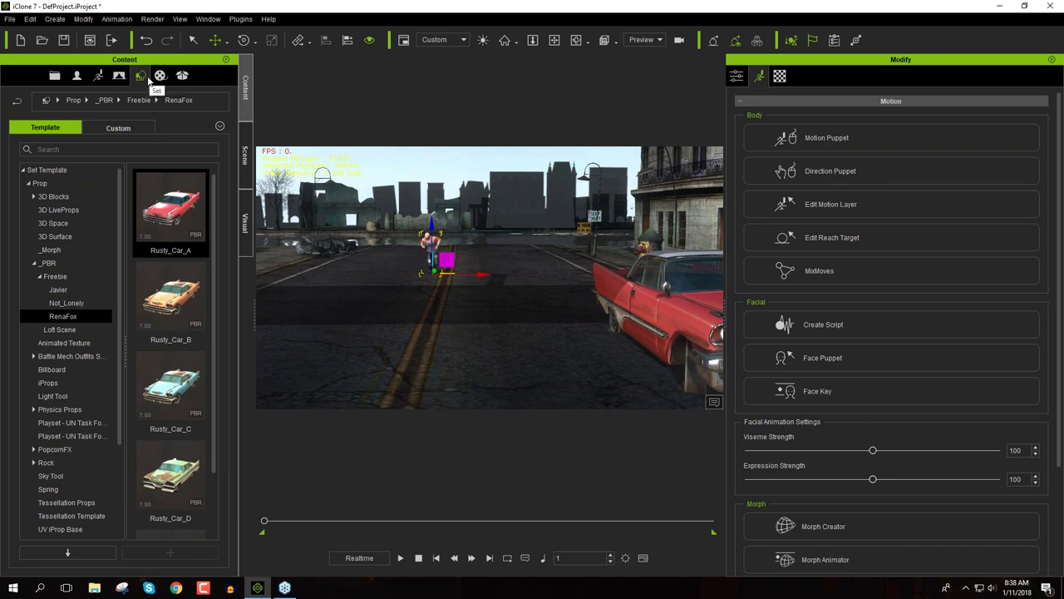
{"action": "left_click", "coordinate": [30, 185]}
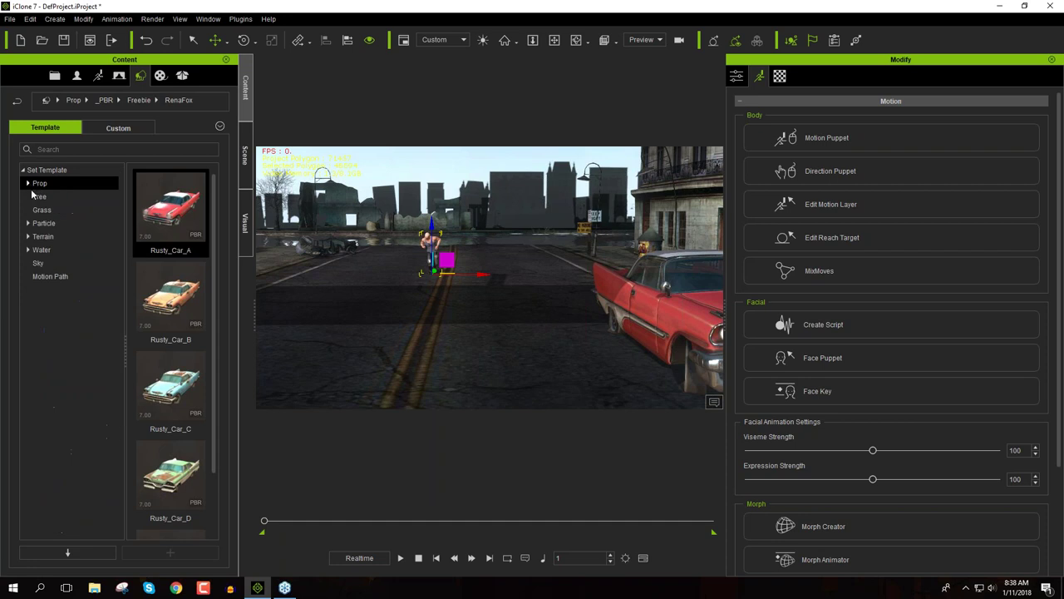
{"action": "left_click", "coordinate": [29, 224]}
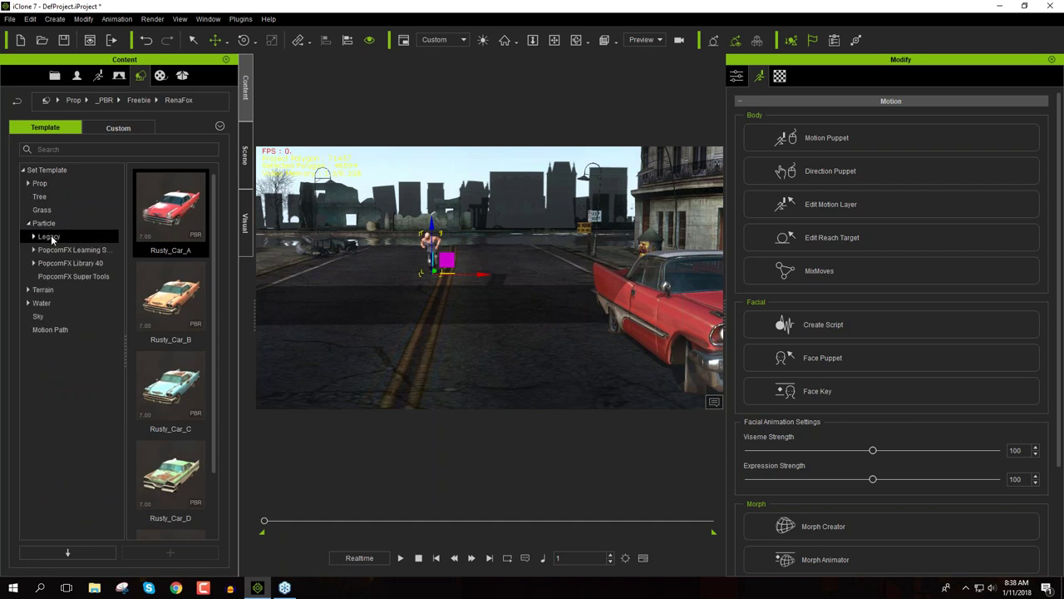
{"action": "left_click", "coordinate": [34, 237]}
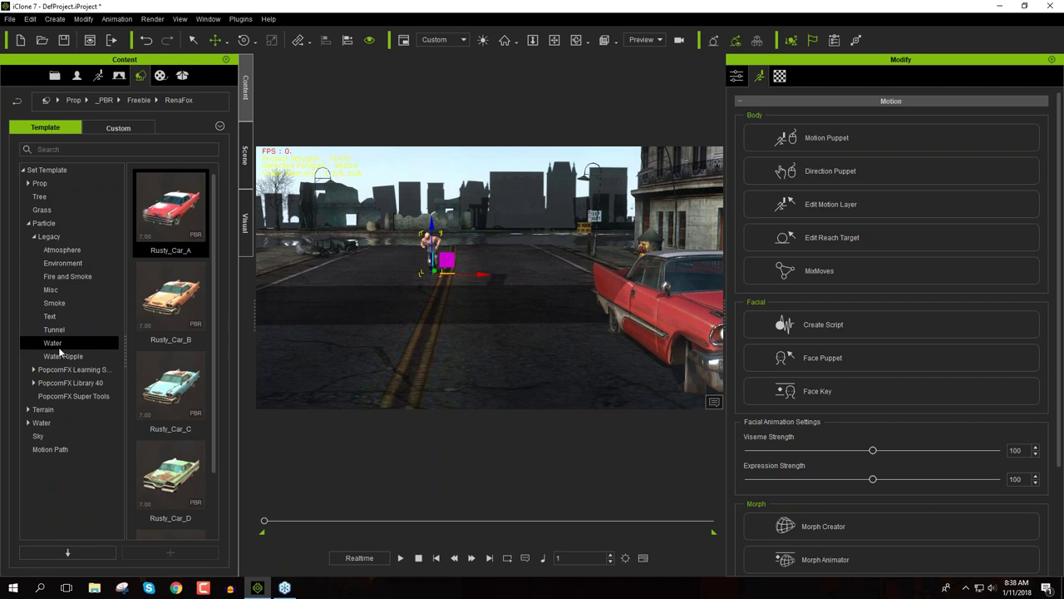
{"action": "left_click", "coordinate": [38, 302]}
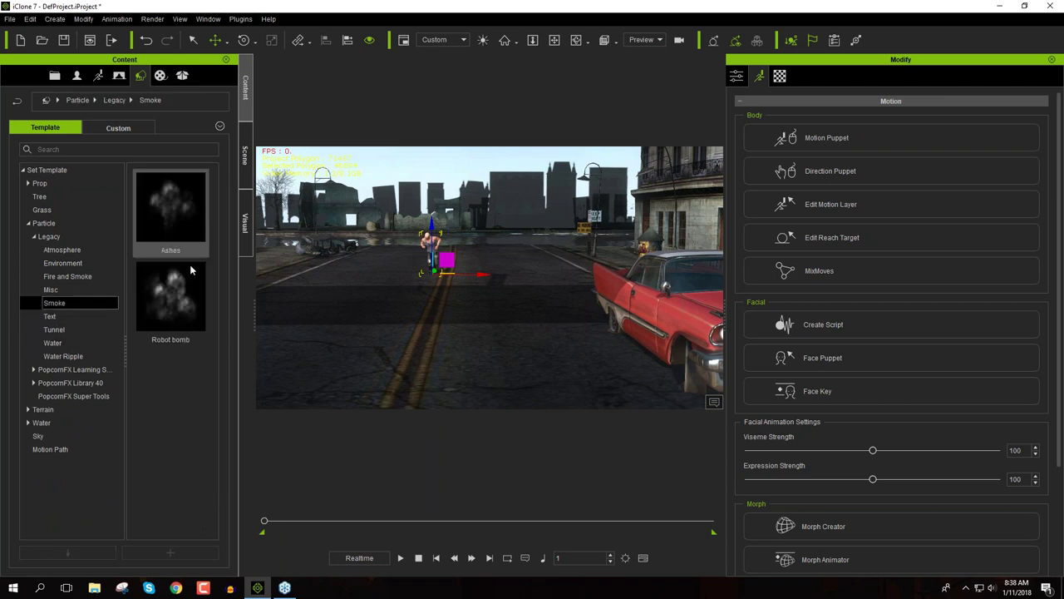
{"action": "left_click", "coordinate": [67, 276]}
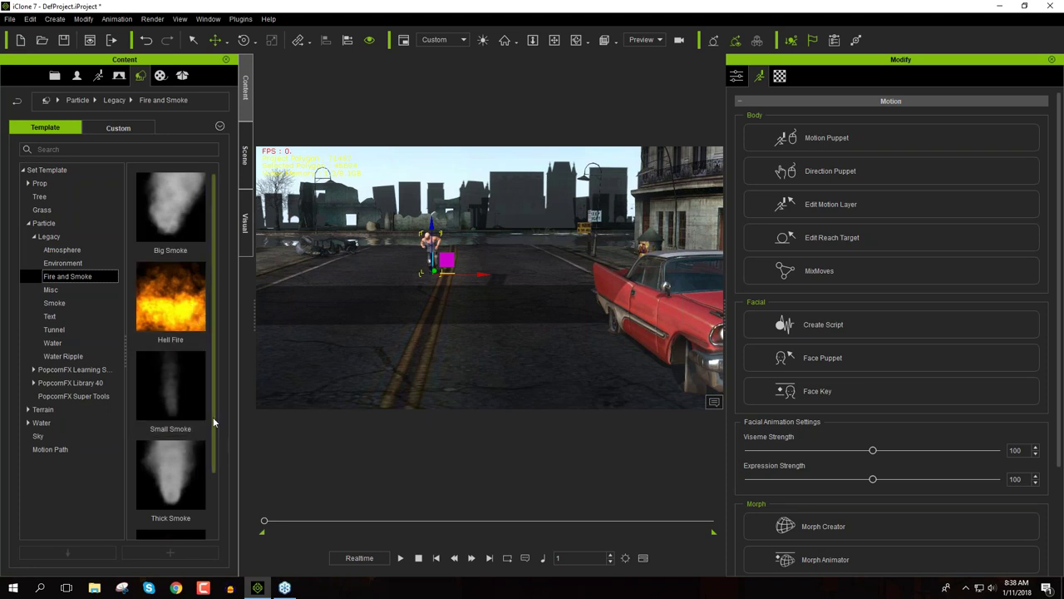
Open the weapons and explosives category of the PopcornFX Library 40 particles
{"action": "left_click", "coordinate": [33, 237]}
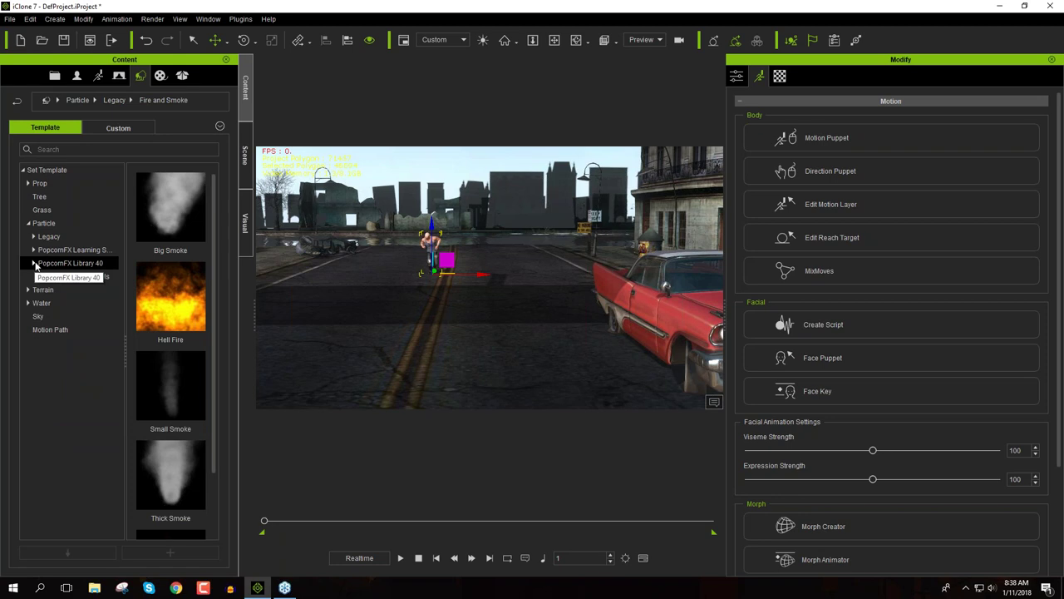
{"action": "left_click", "coordinate": [34, 264]}
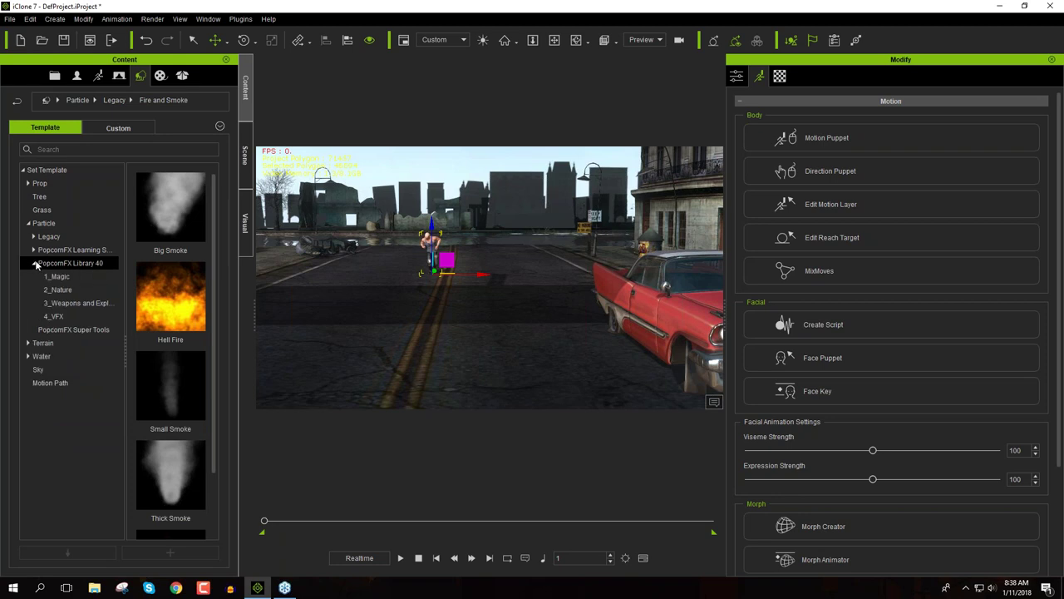
{"action": "left_click", "coordinate": [69, 302]}
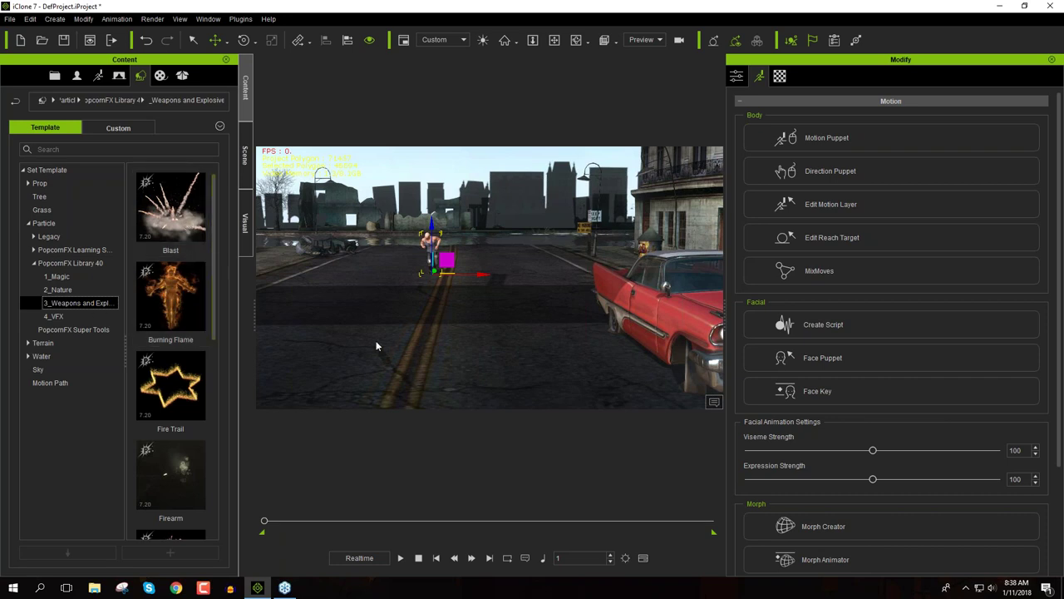
Add the Blast particle to the empty lane beside the runner at frame 210
{"action": "left_click_drag", "start_coordinate": [265, 520], "coordinate": [319, 524]}
{"action": "middle_click_drag", "start_coordinate": [424, 335], "coordinate": [454, 319]}
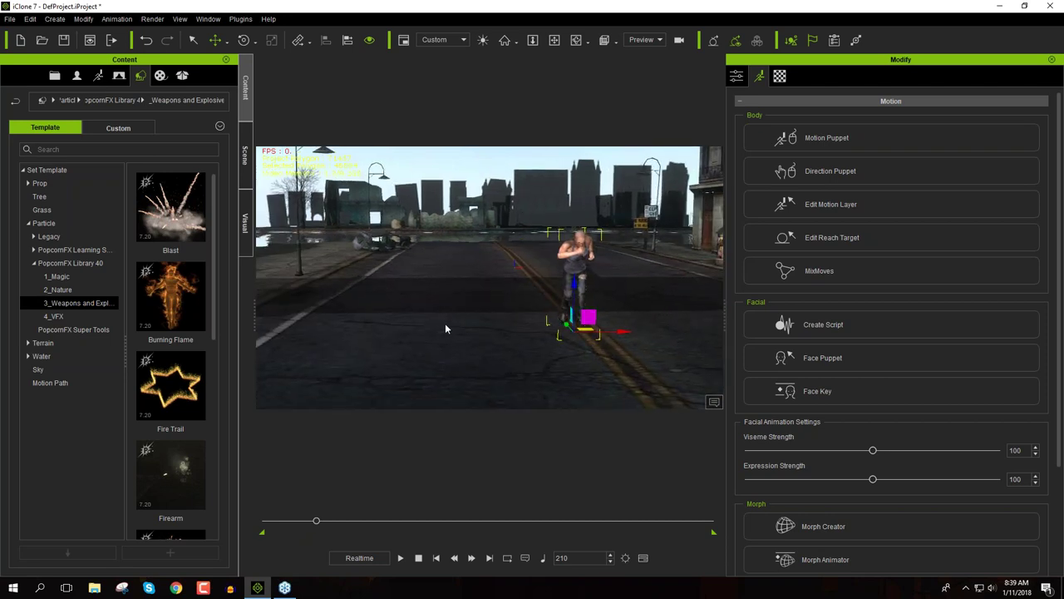
{"action": "left_click_drag", "start_coordinate": [171, 208], "coordinate": [447, 329]}
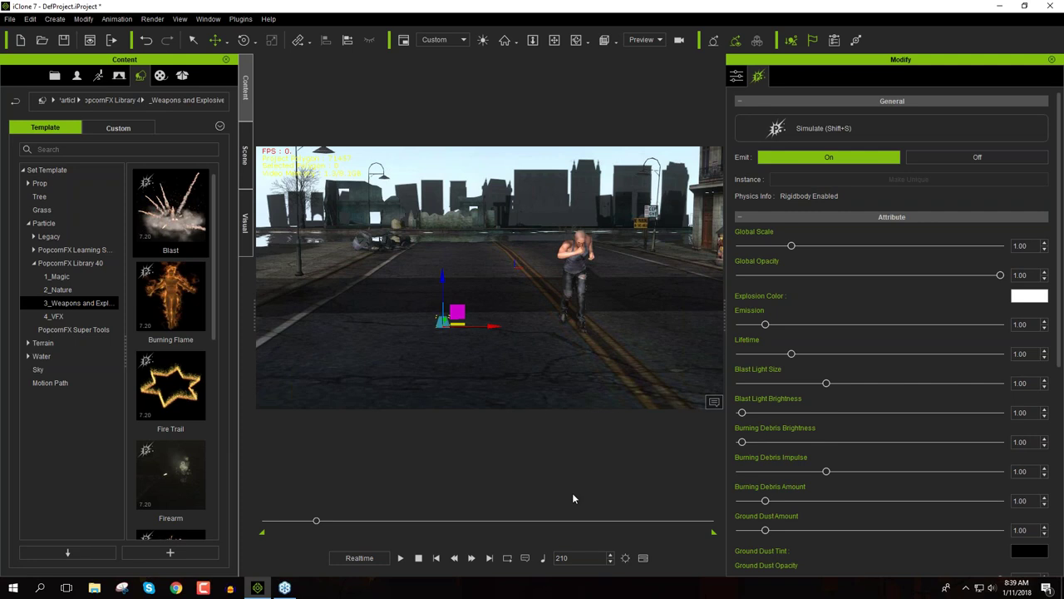
Play the animation from the start to preview the blast effect, and stop it
{"action": "left_click_drag", "start_coordinate": [316, 522], "coordinate": [264, 524]}
{"action": "left_click", "coordinate": [400, 558]}
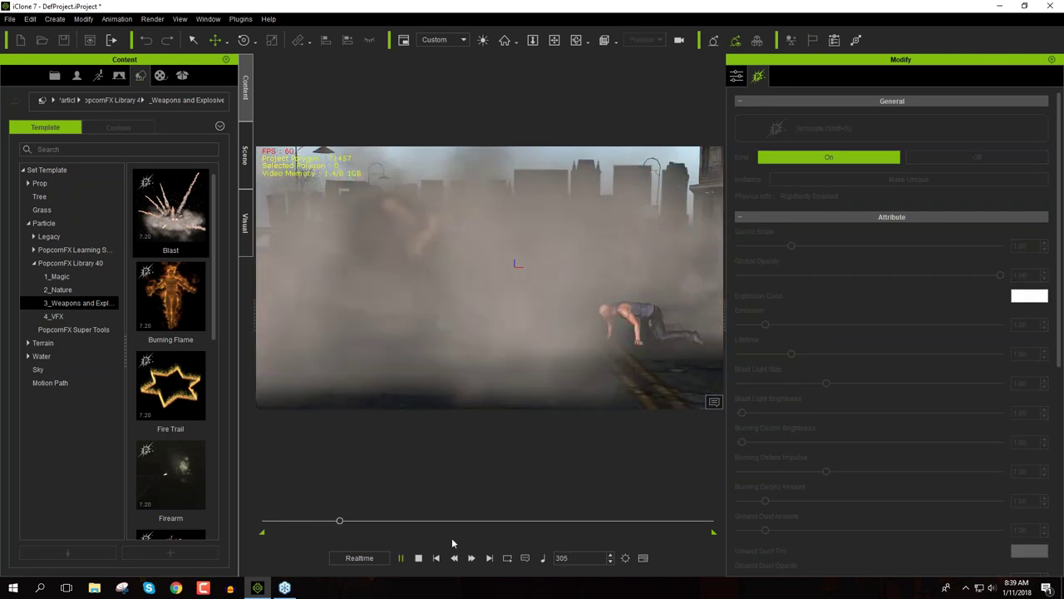
{"action": "left_click", "coordinate": [418, 557]}
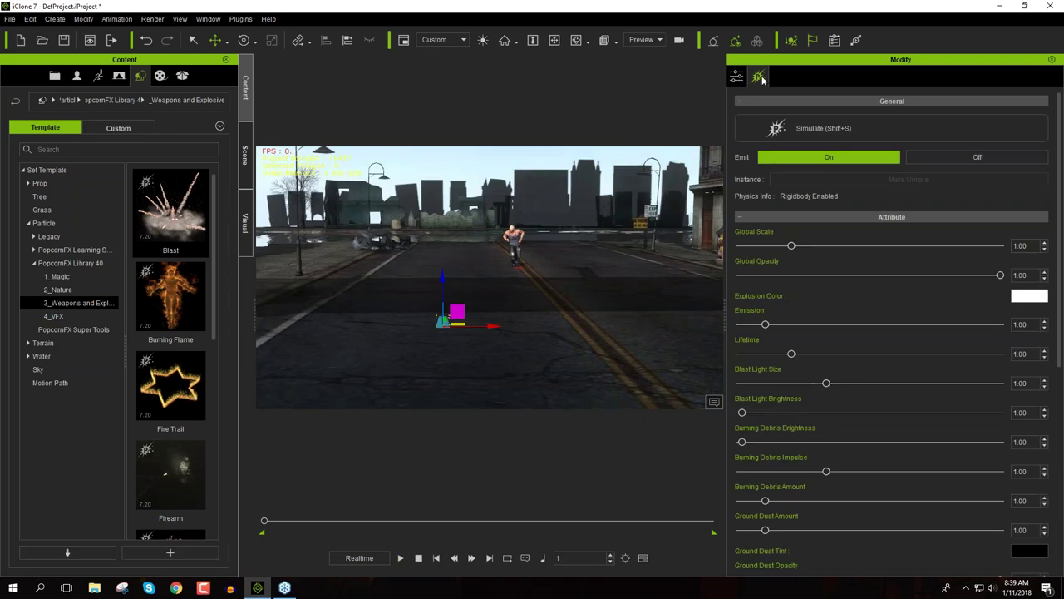
Toggle the blast's emission off and back on, and look through its attribute and particle settings
{"action": "left_click", "coordinate": [968, 158]}
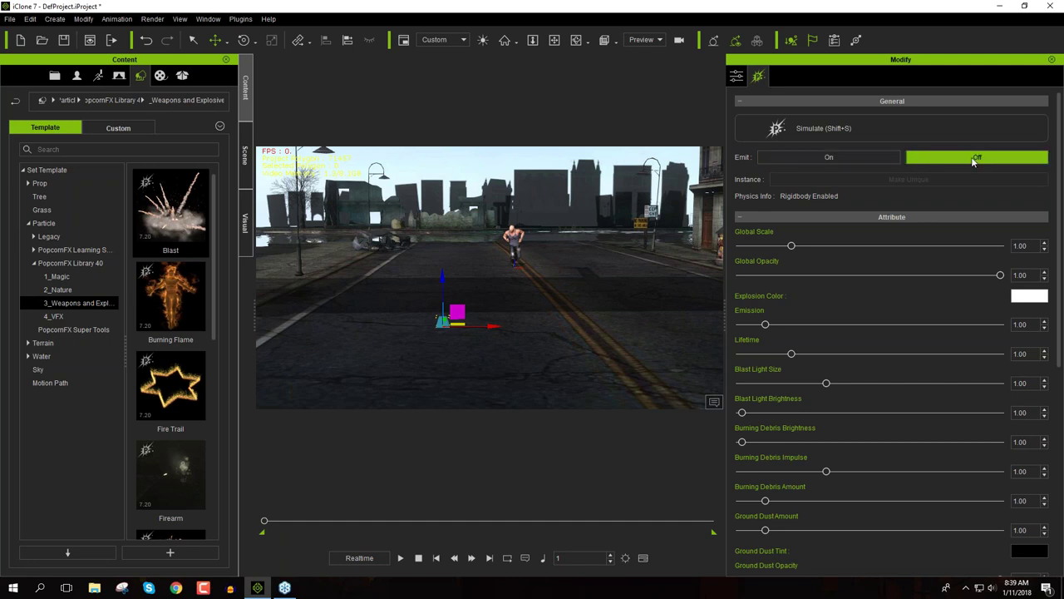
{"action": "left_click", "coordinate": [882, 156]}
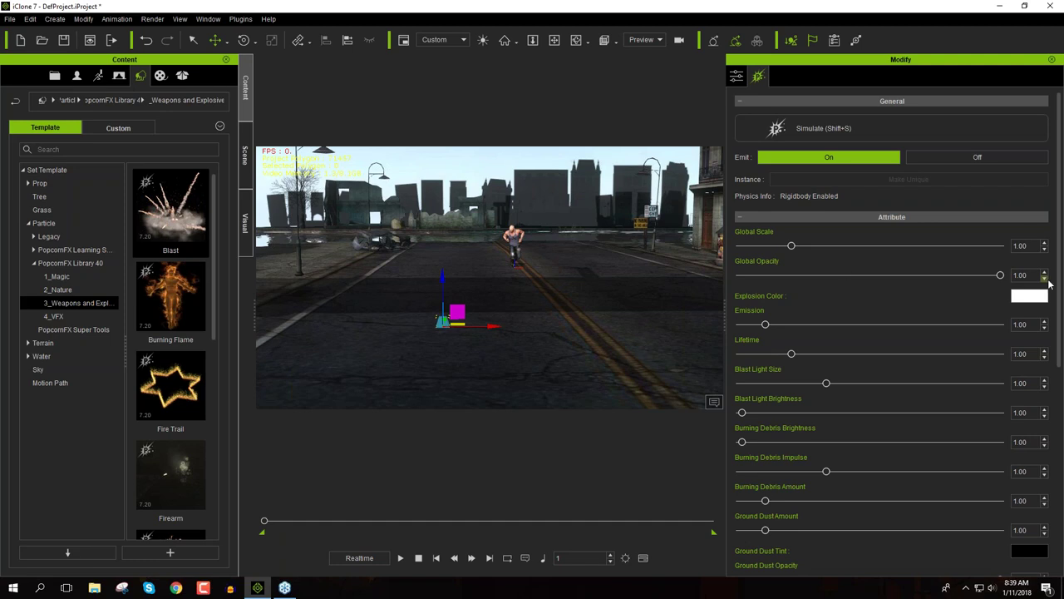
{"action": "left_click_drag", "start_coordinate": [1062, 248], "coordinate": [1061, 452]}
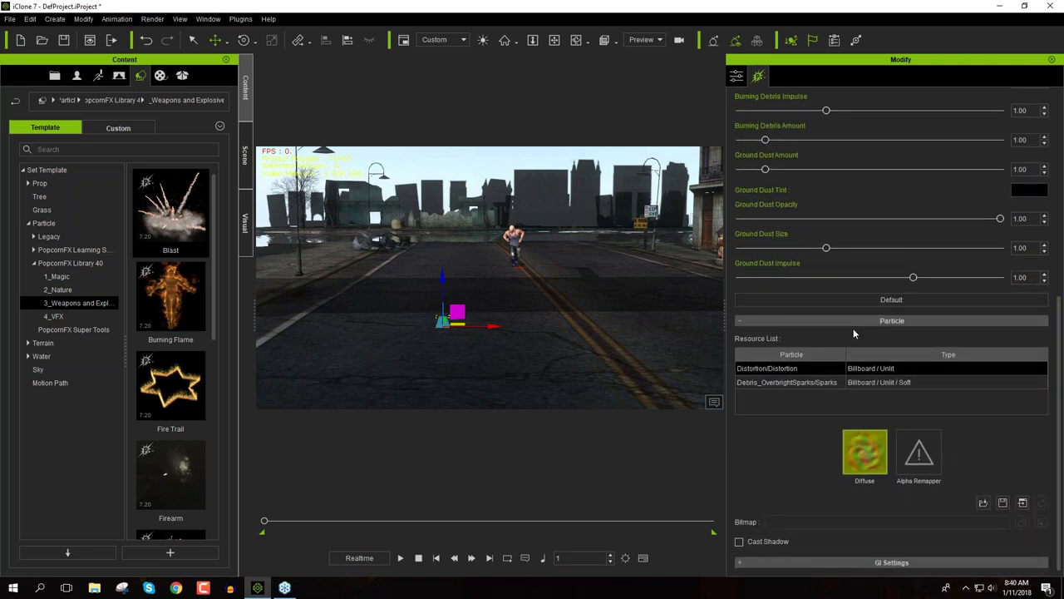
{"action": "left_click_drag", "start_coordinate": [1061, 403], "coordinate": [1062, 259]}
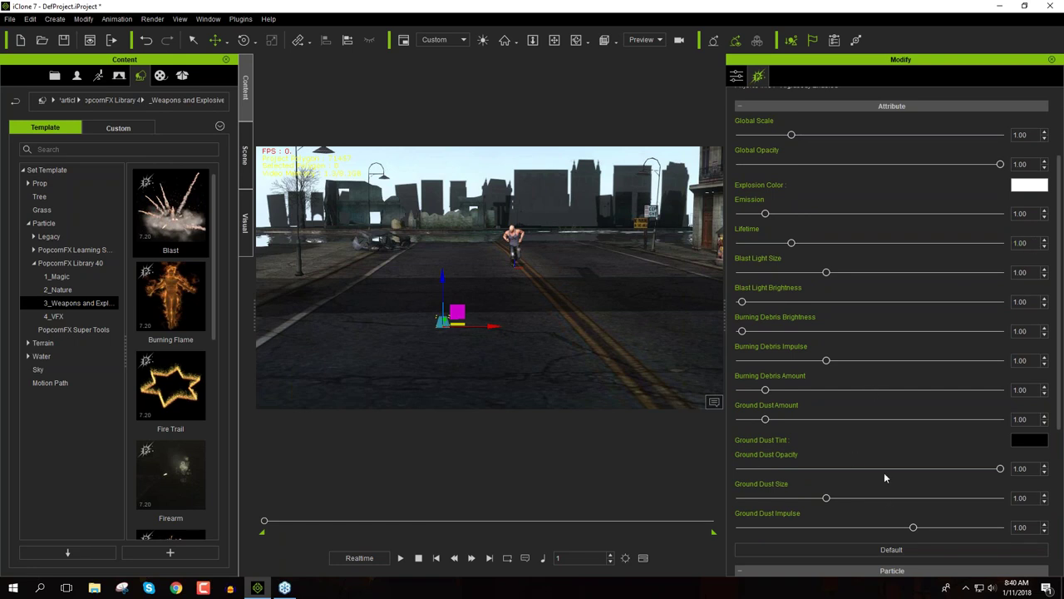
Run the PopcornFX simulation on the blast, try long and short lifetimes, and set the lifetime to 1.20
{"action": "scroll", "coordinate": [833, 354], "scroll_direction": "up", "scroll_amount": 3}
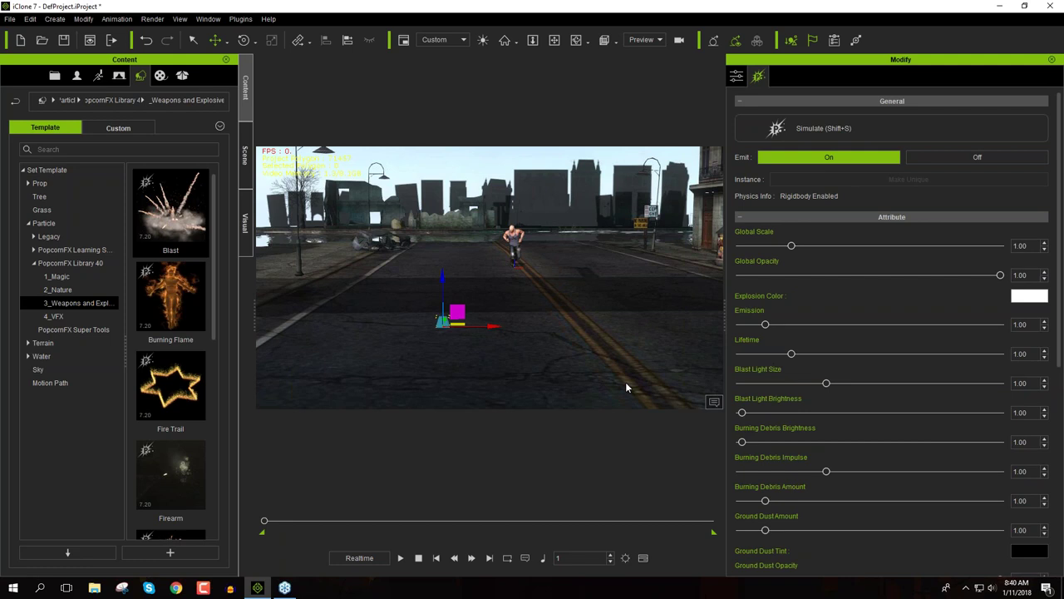
{"action": "key", "text": "shift+s"}
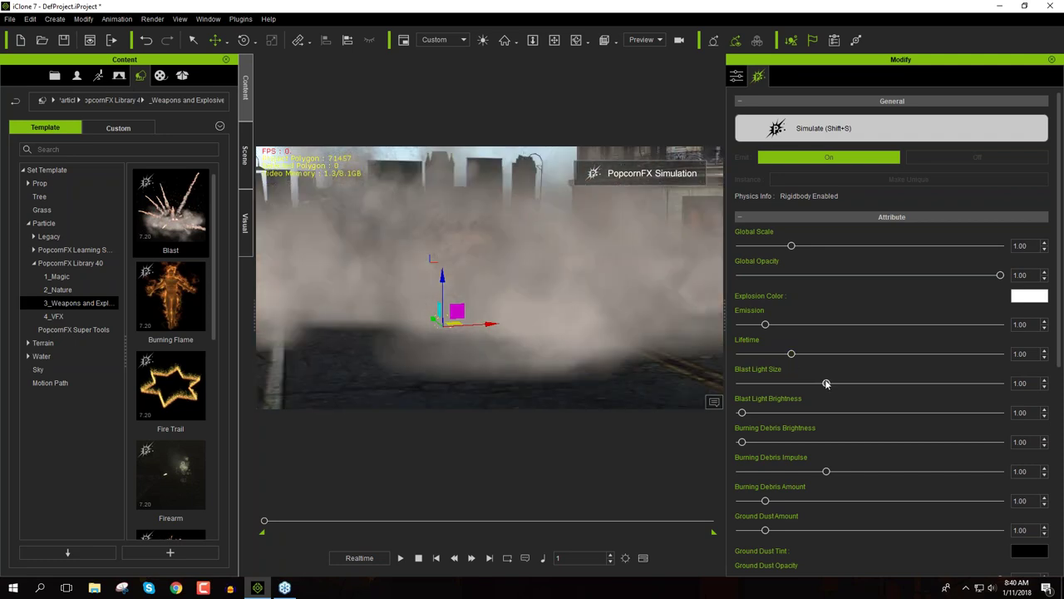
{"action": "left_click_drag", "start_coordinate": [790, 353], "coordinate": [953, 355]}
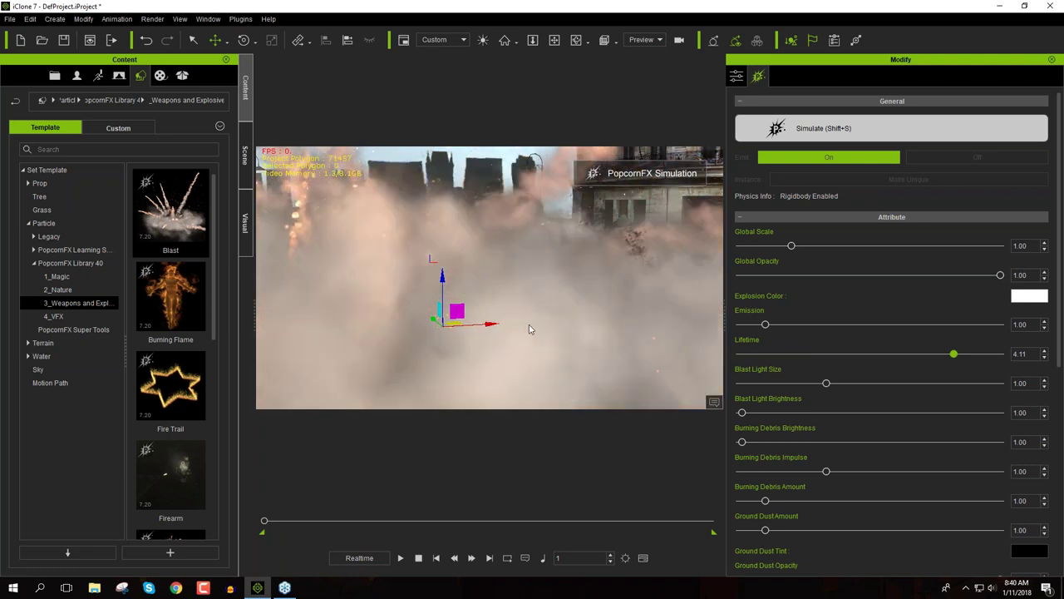
{"action": "left_click_drag", "start_coordinate": [954, 353], "coordinate": [743, 354]}
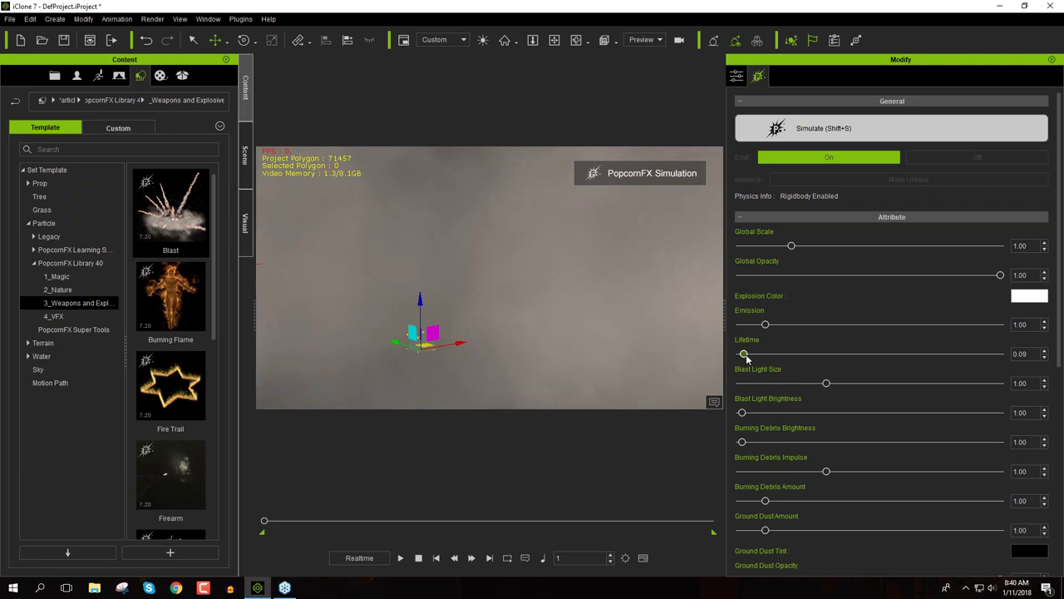
{"action": "left_click_drag", "start_coordinate": [743, 354], "coordinate": [748, 358]}
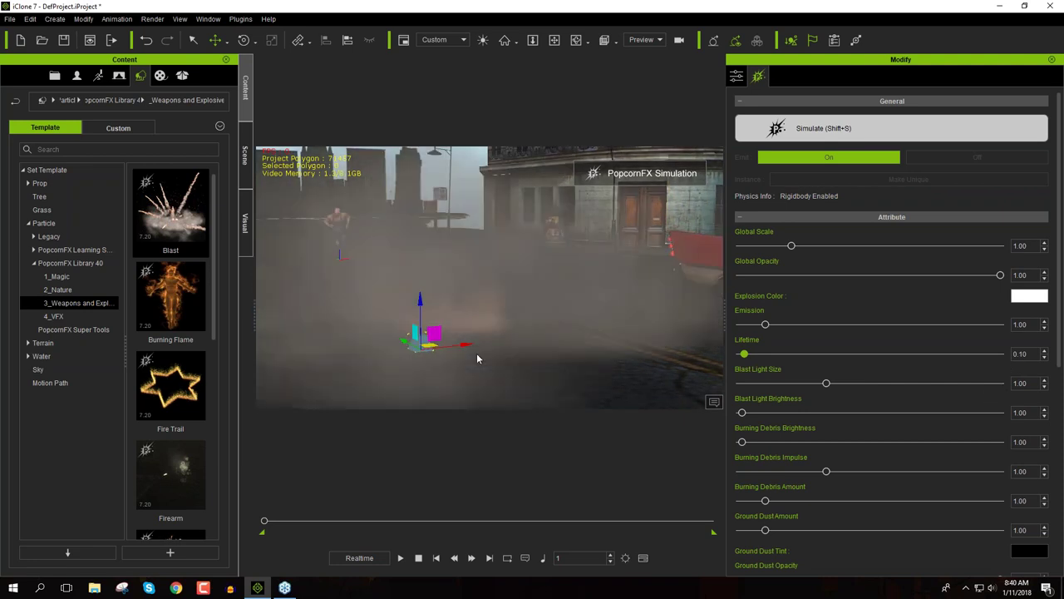
{"action": "left_click_drag", "start_coordinate": [744, 353], "coordinate": [806, 364]}
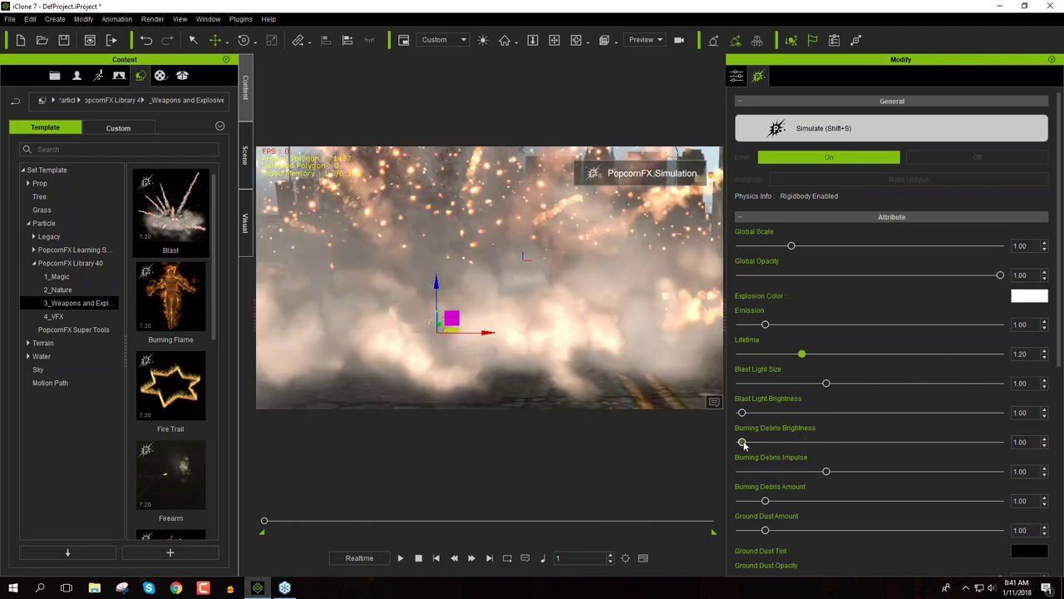
Set the blast light brightness to 14.32 and the burning debris amount to 1.27 while the simulation runs
{"action": "left_click_drag", "start_coordinate": [742, 412], "coordinate": [907, 413]}
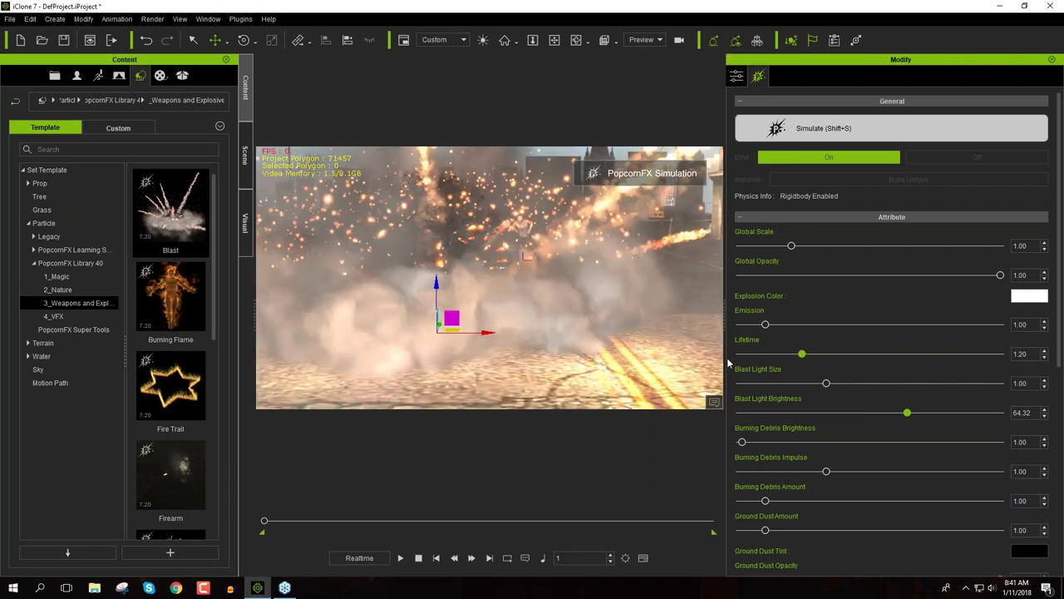
{"action": "left_click_drag", "start_coordinate": [907, 412], "coordinate": [780, 412]}
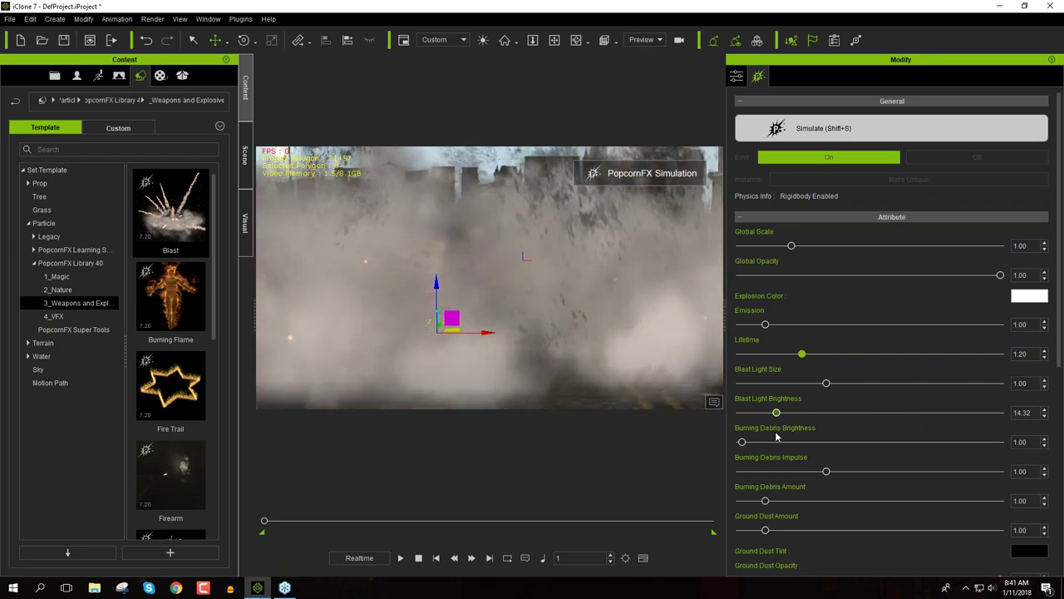
{"action": "scroll", "coordinate": [795, 503], "scroll_direction": "down", "scroll_amount": 1}
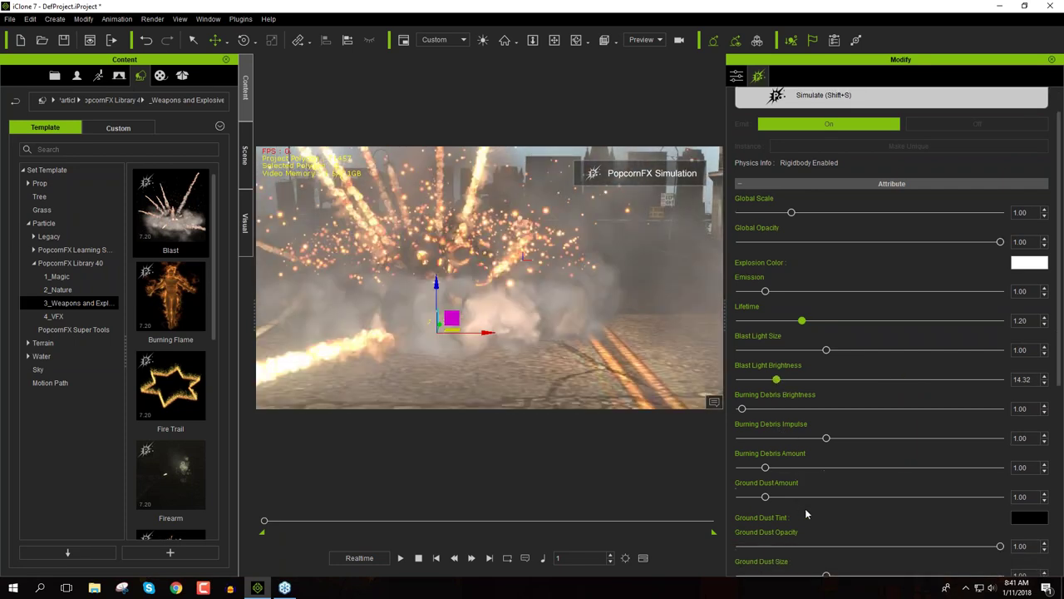
{"action": "left_click_drag", "start_coordinate": [899, 466], "coordinate": [943, 463]}
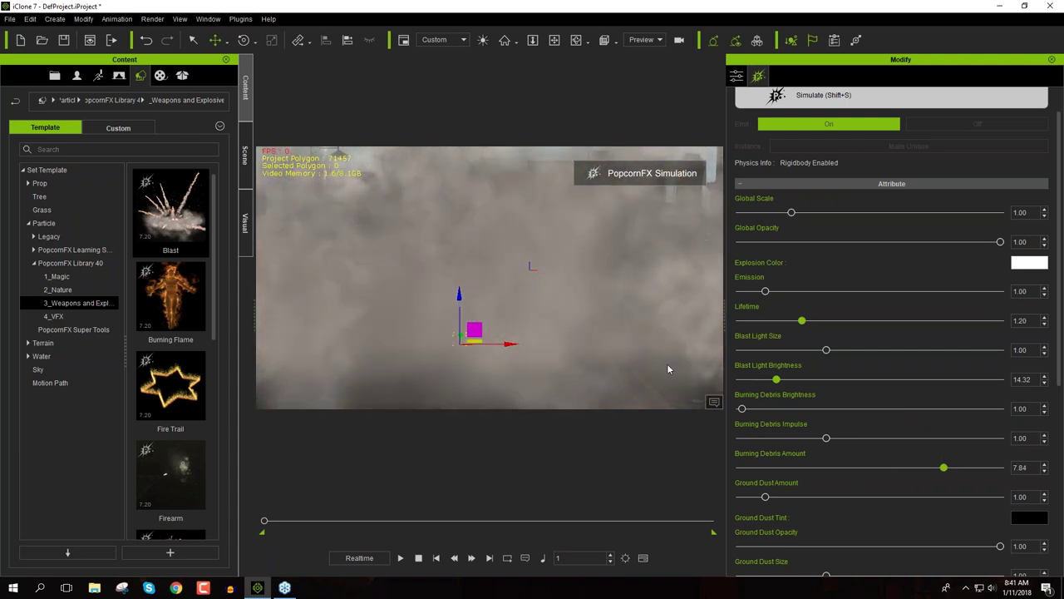
{"action": "left_click_drag", "start_coordinate": [942, 467], "coordinate": [777, 470]}
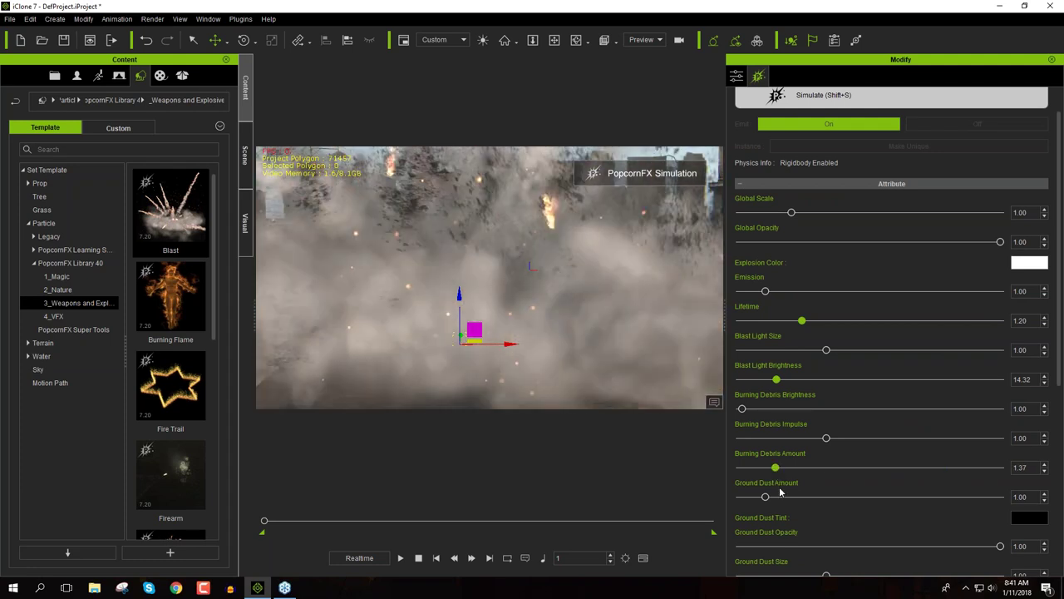
{"action": "scroll", "coordinate": [891, 465], "scroll_direction": "down", "scroll_amount": 1}
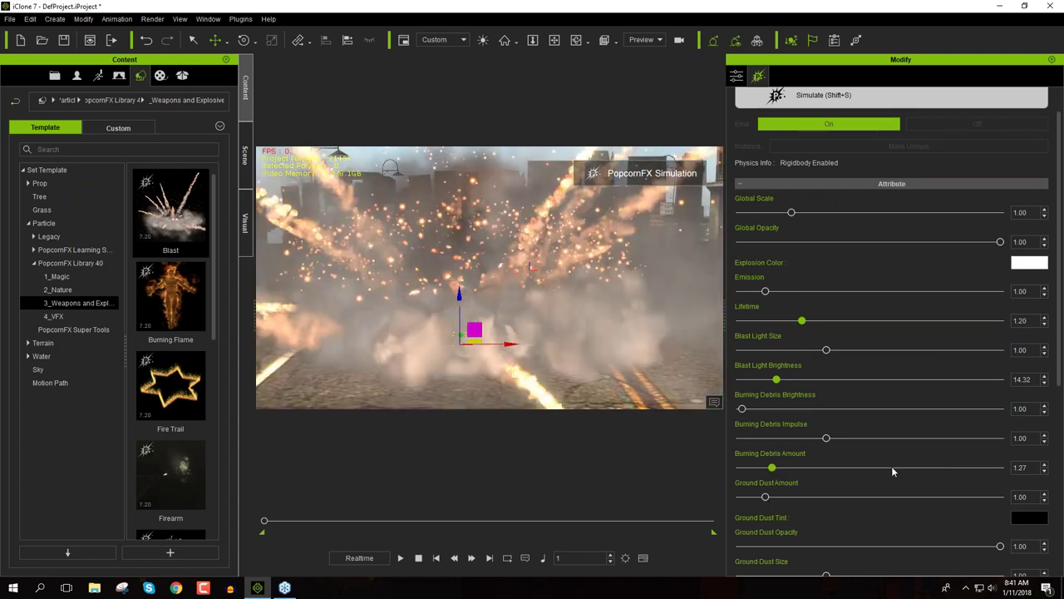
Set the blast's ground dust opacity to 0.22 and its ground dust impulse to 0.99
{"action": "scroll", "coordinate": [1059, 396], "scroll_direction": "down", "scroll_amount": 6}
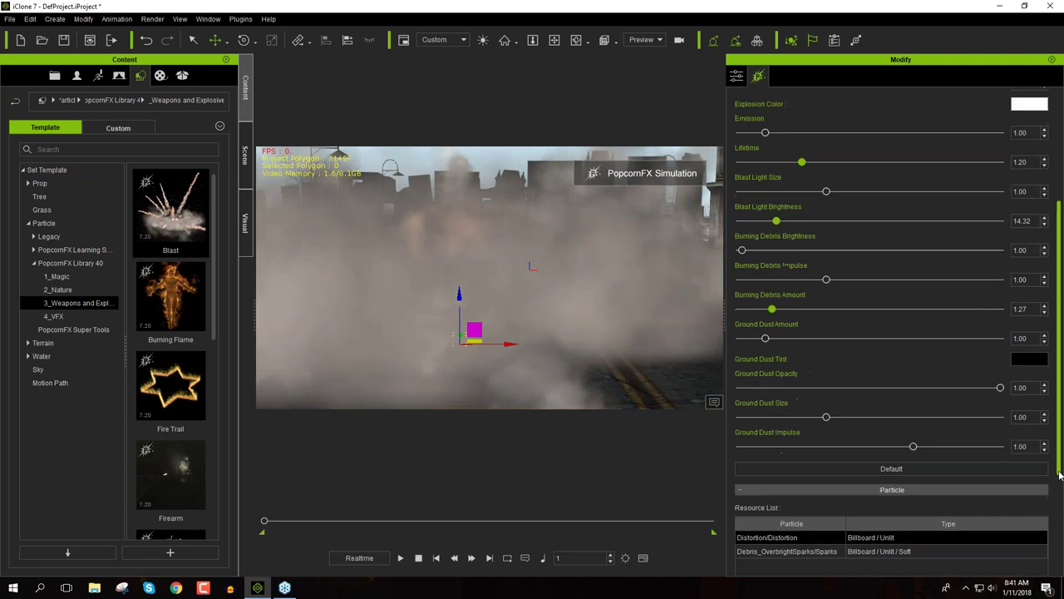
{"action": "left_click_drag", "start_coordinate": [1000, 356], "coordinate": [798, 367]}
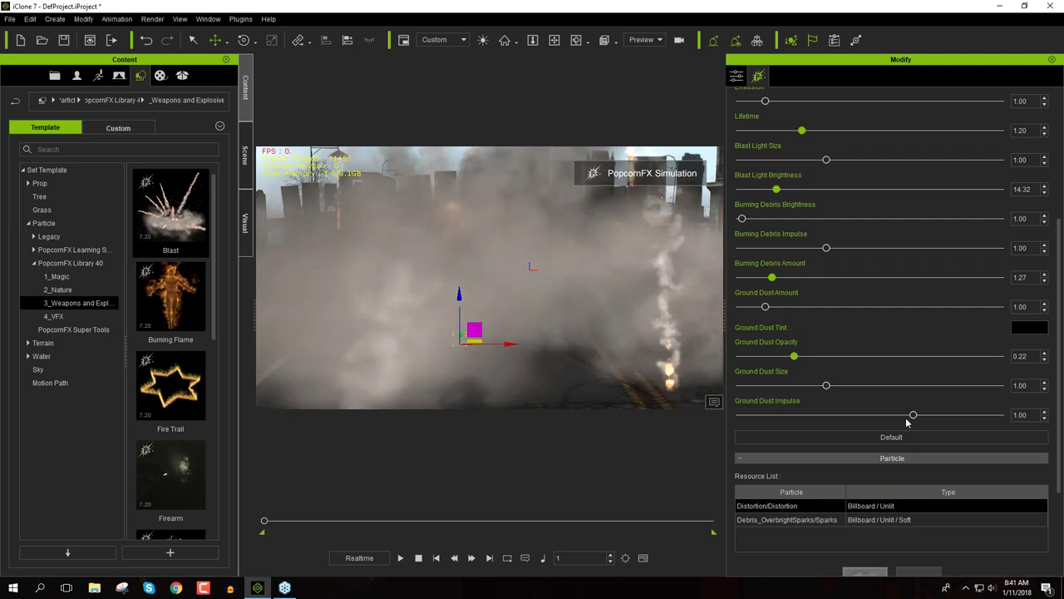
{"action": "left_click_drag", "start_coordinate": [912, 415], "coordinate": [754, 414]}
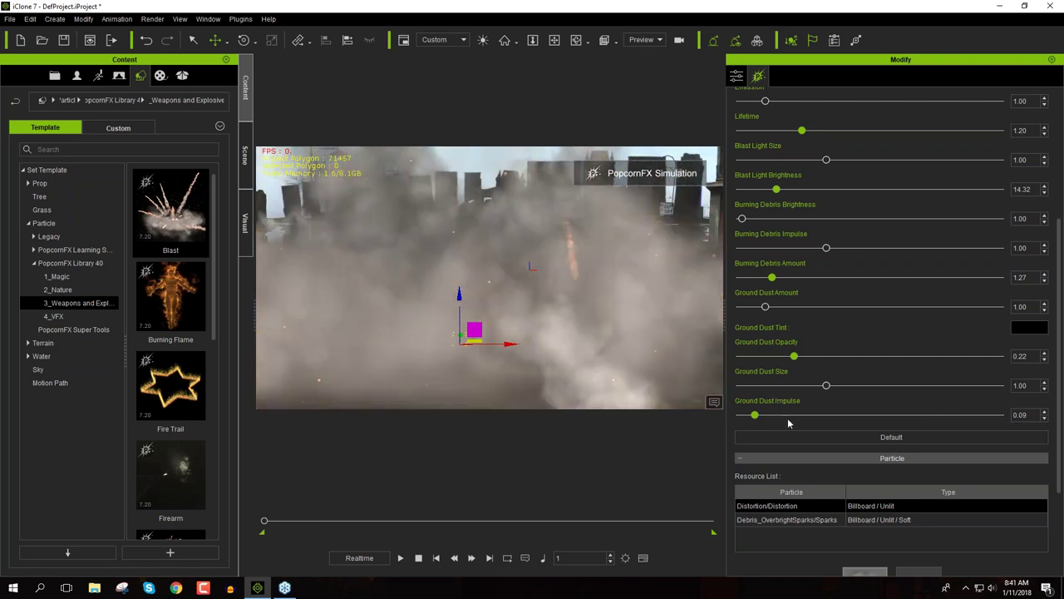
{"action": "left_click_drag", "start_coordinate": [905, 418], "coordinate": [917, 415]}
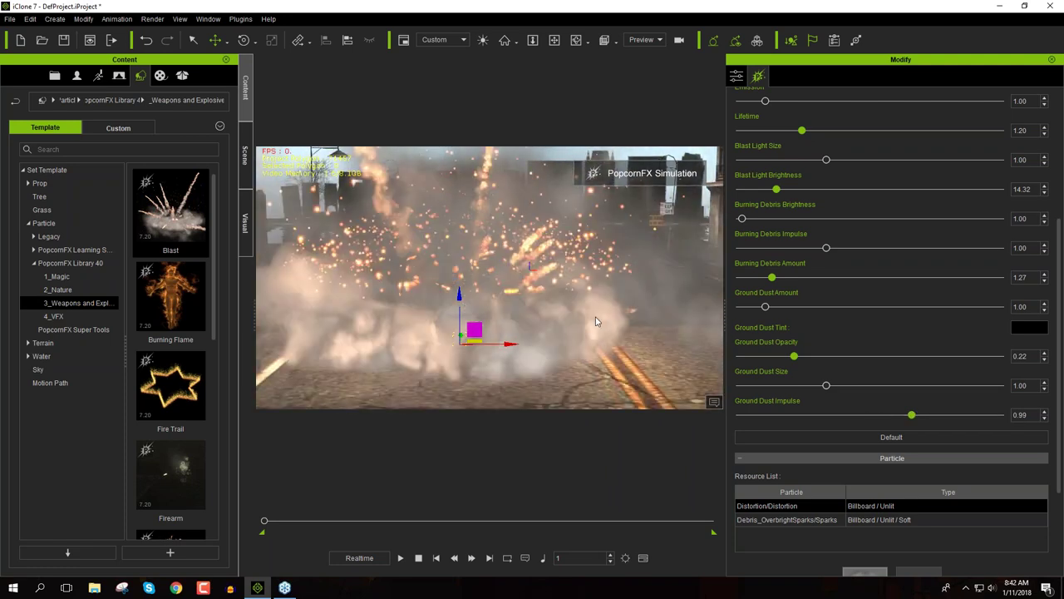
Key the blast's emission off at frame 1 and on at frame 212
{"action": "scroll", "coordinate": [856, 266], "scroll_direction": "up", "scroll_amount": 3}
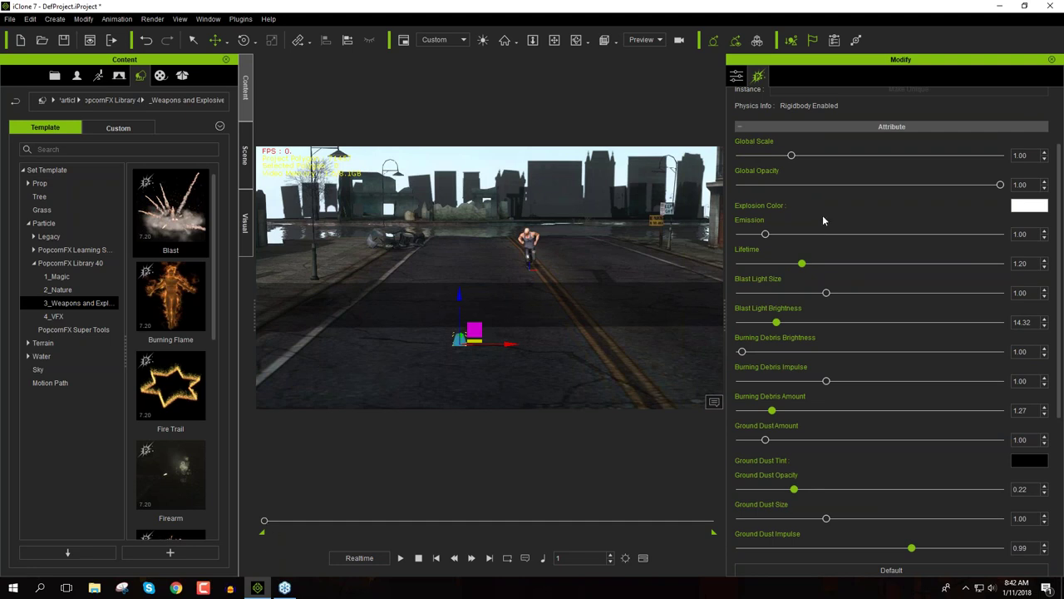
{"action": "scroll", "coordinate": [848, 223], "scroll_direction": "up", "scroll_amount": 2}
{"action": "left_click", "coordinate": [954, 157]}
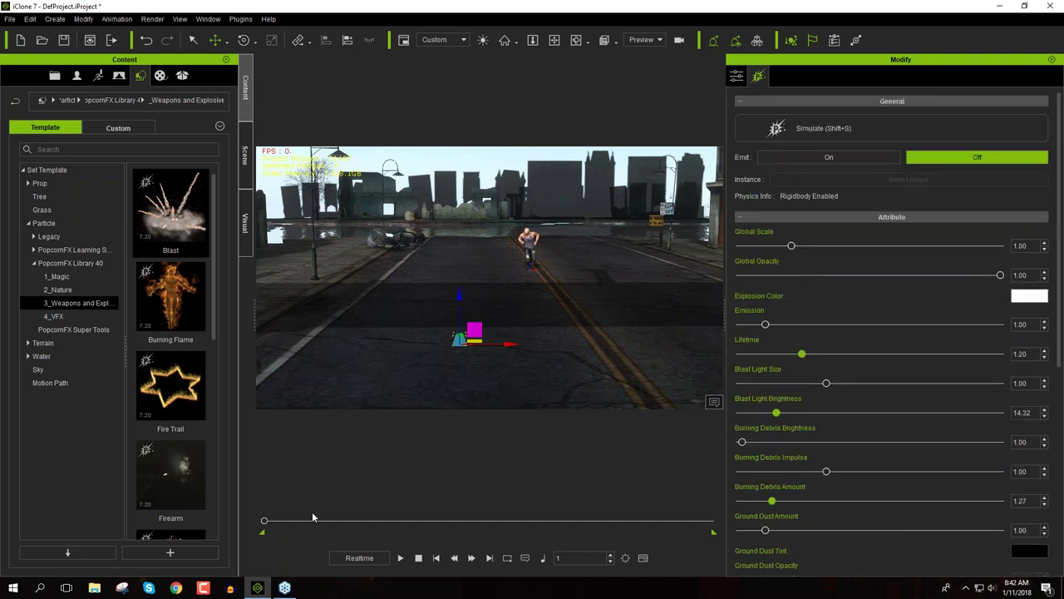
{"action": "left_click_drag", "start_coordinate": [276, 524], "coordinate": [316, 524]}
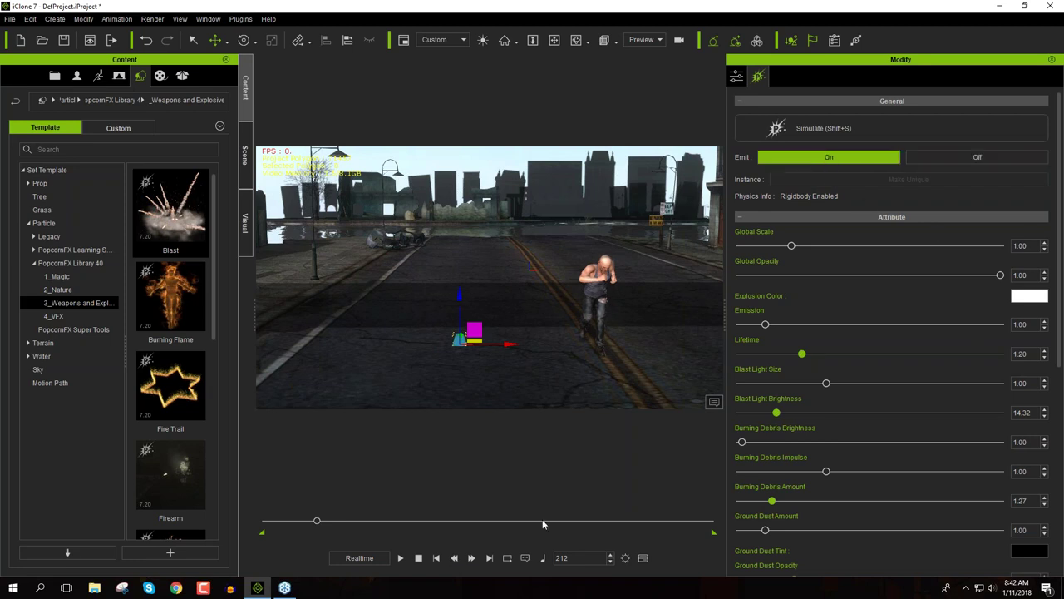
Preview the timed blast by playing from frame 212, and scrub from the start to frame 363
{"action": "left_click", "coordinate": [400, 558]}
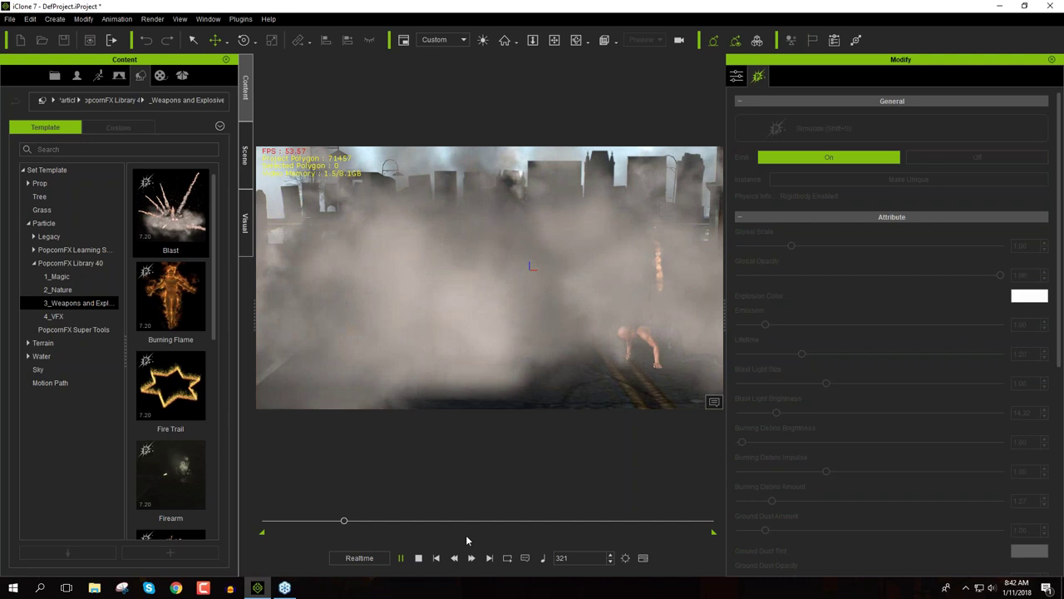
{"action": "left_click", "coordinate": [419, 558]}
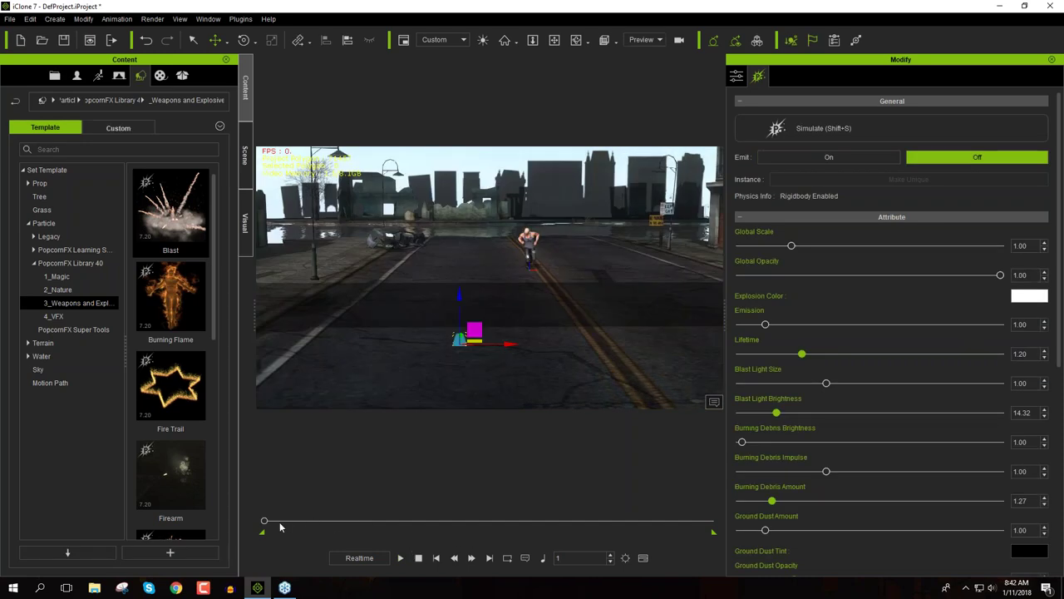
{"action": "left_click_drag", "start_coordinate": [312, 522], "coordinate": [355, 521]}
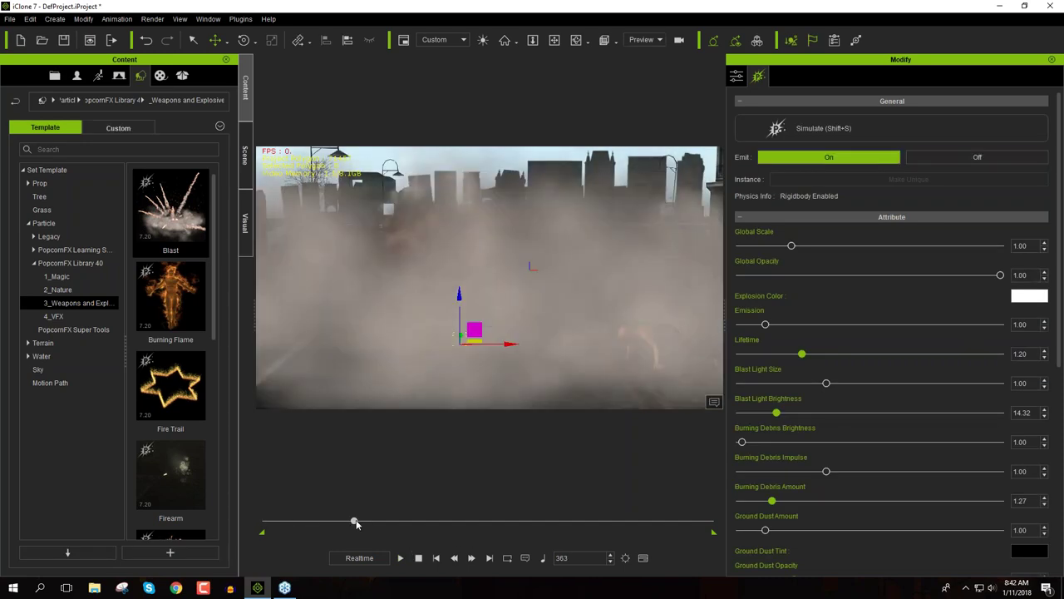
{"action": "left_click", "coordinate": [419, 558]}
Play from the start, pause at frame 346, turn the blast's emission off there, and play on to check the smoke
{"action": "left_click", "coordinate": [400, 558]}
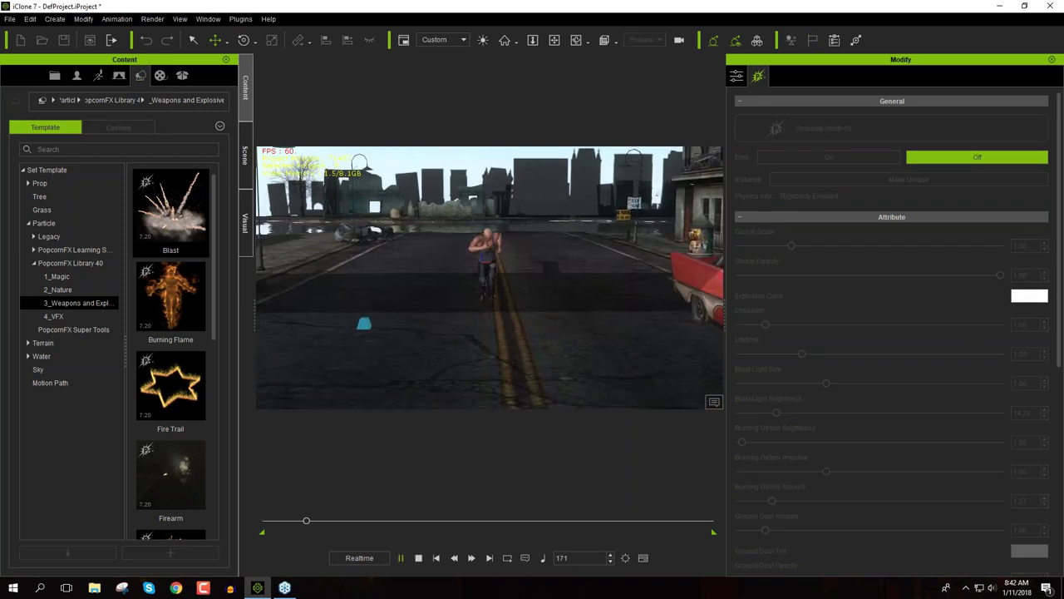
{"action": "left_click", "coordinate": [401, 557]}
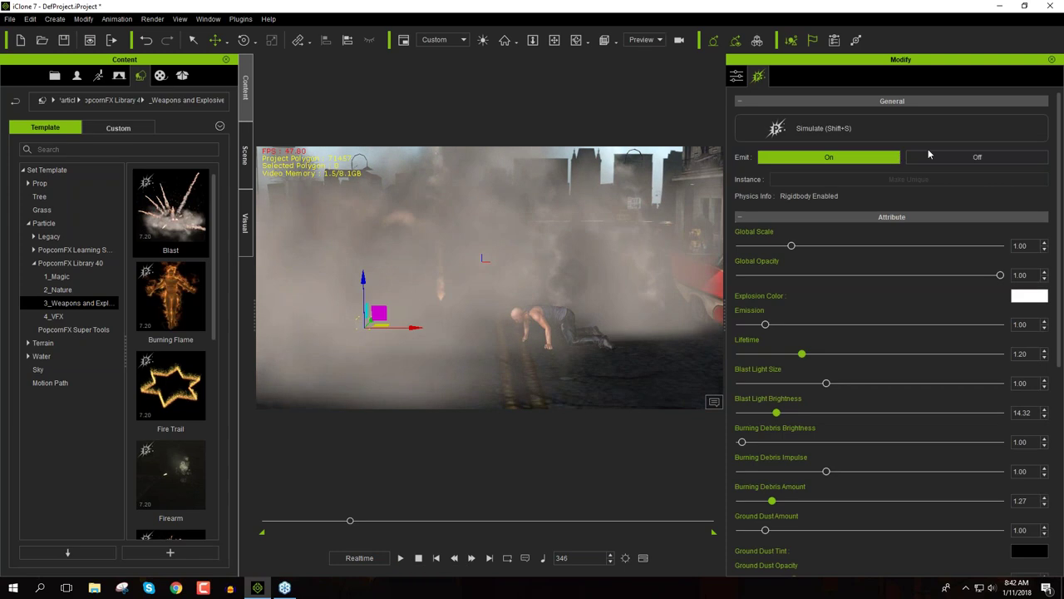
{"action": "left_click", "coordinate": [402, 558]}
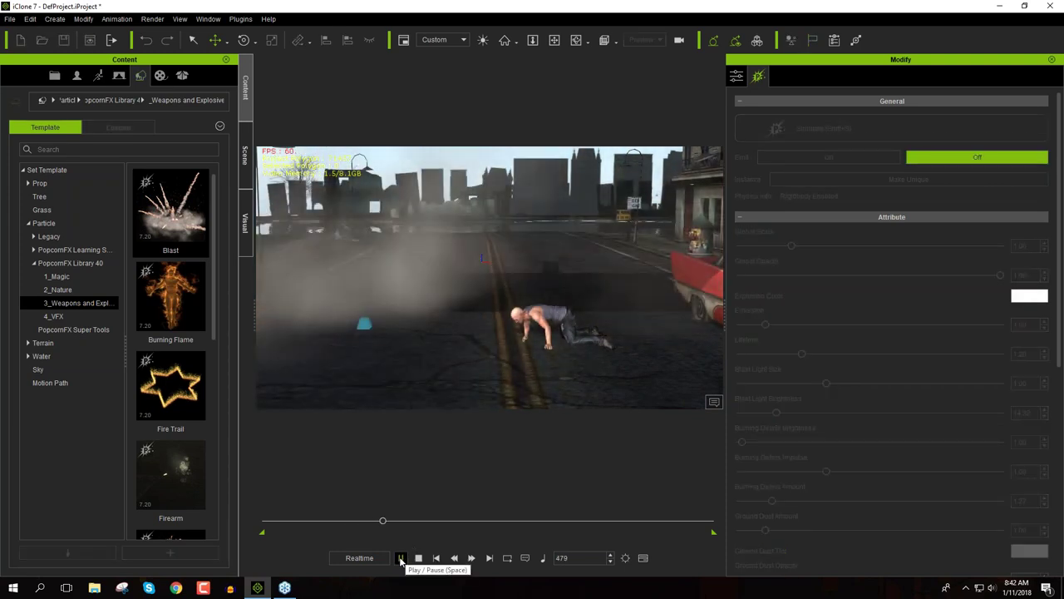
{"action": "left_click", "coordinate": [401, 558]}
Return to frame 250 and reframe the view around the blast emitter on the road
{"action": "left_click_drag", "start_coordinate": [390, 521], "coordinate": [391, 521]}
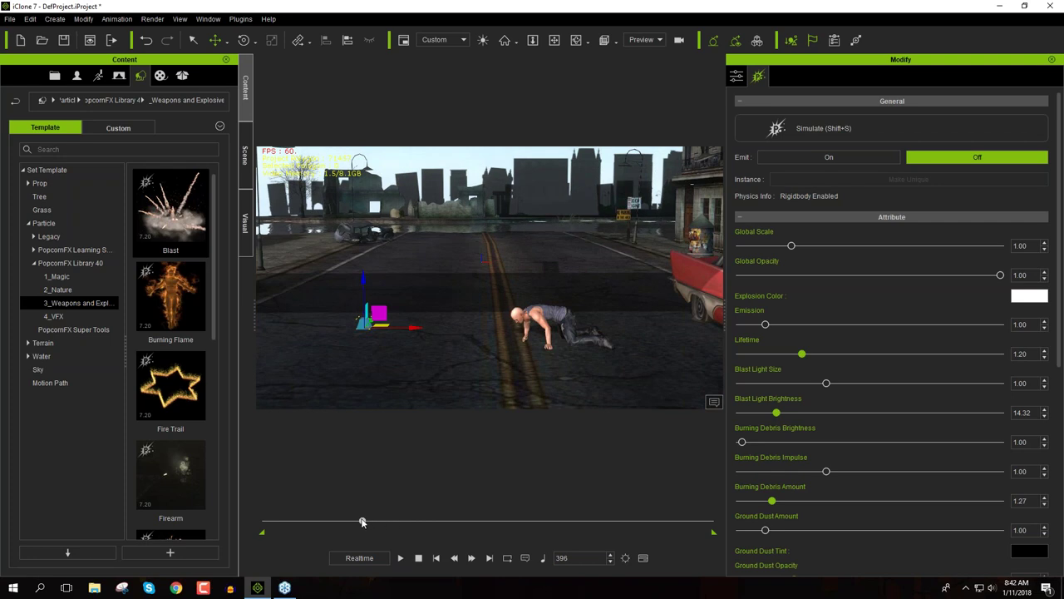
{"action": "left_click_drag", "start_coordinate": [352, 522], "coordinate": [328, 522]}
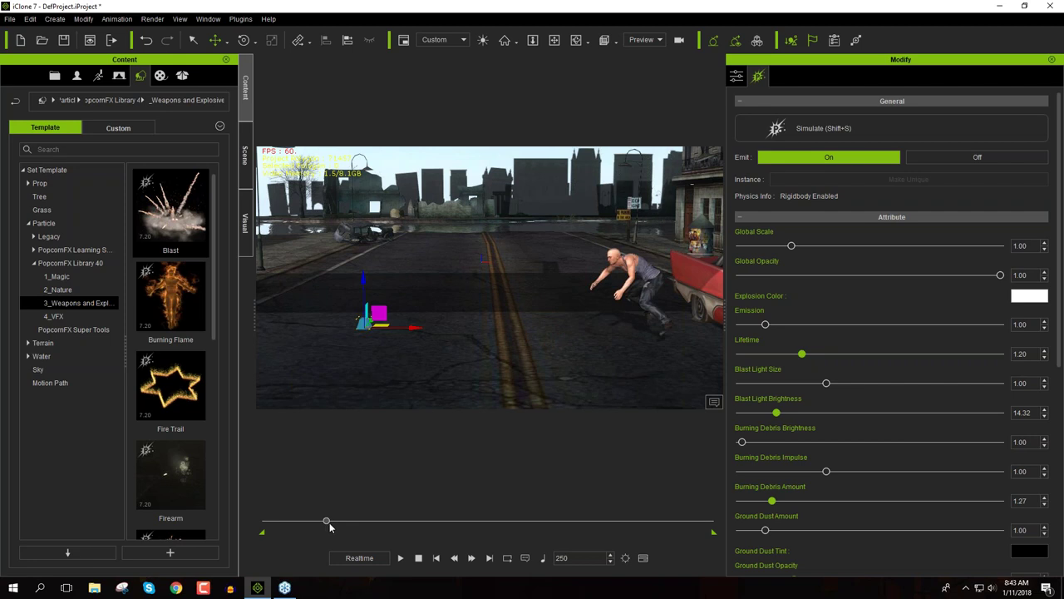
{"action": "right_click_drag", "start_coordinate": [406, 373], "coordinate": [229, 298]}
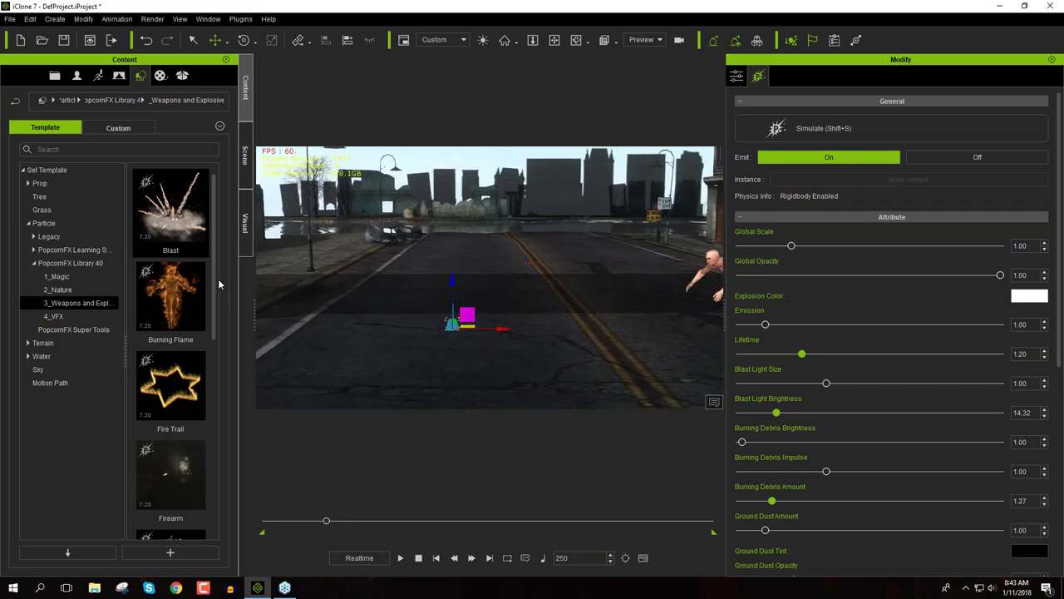
Browse the weapons, nature and magic particle categories of the PopcornFX Library 40
{"action": "left_click_drag", "start_coordinate": [219, 284], "coordinate": [216, 500]}
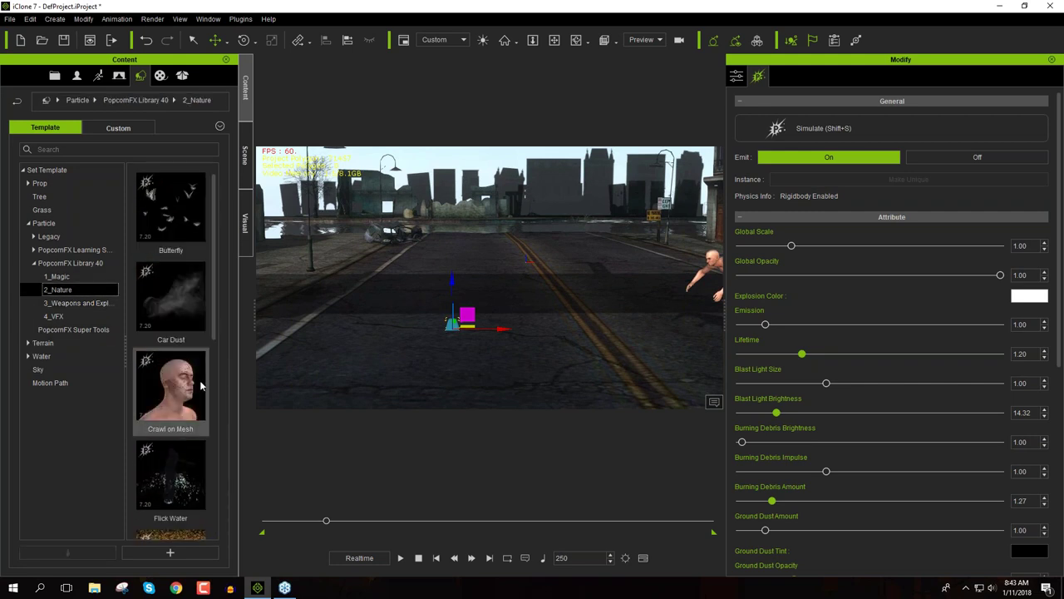
{"action": "left_click_drag", "start_coordinate": [216, 308], "coordinate": [216, 499]}
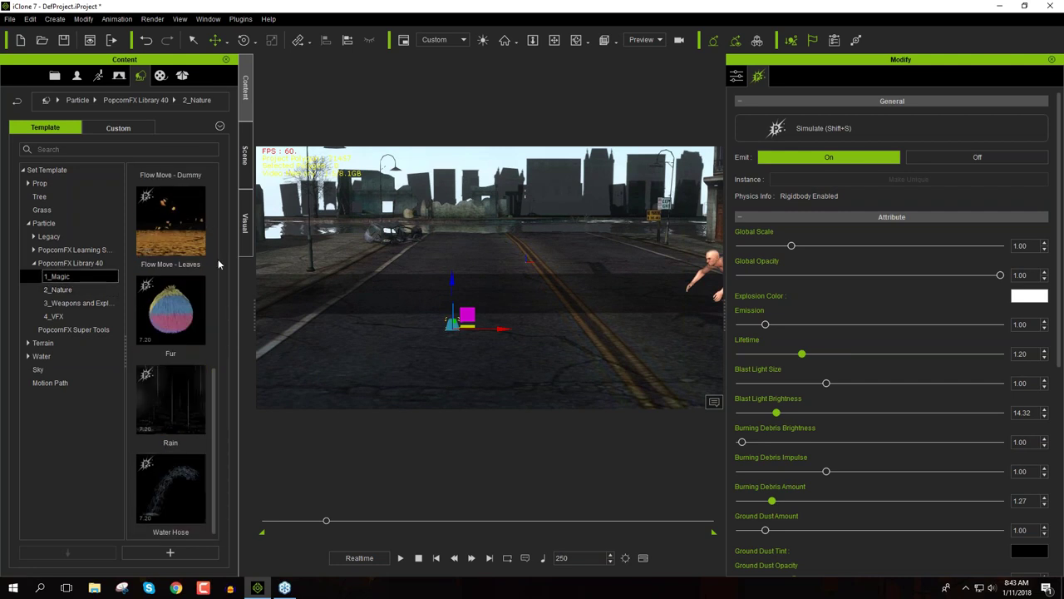
{"action": "left_click_drag", "start_coordinate": [214, 232], "coordinate": [213, 504]}
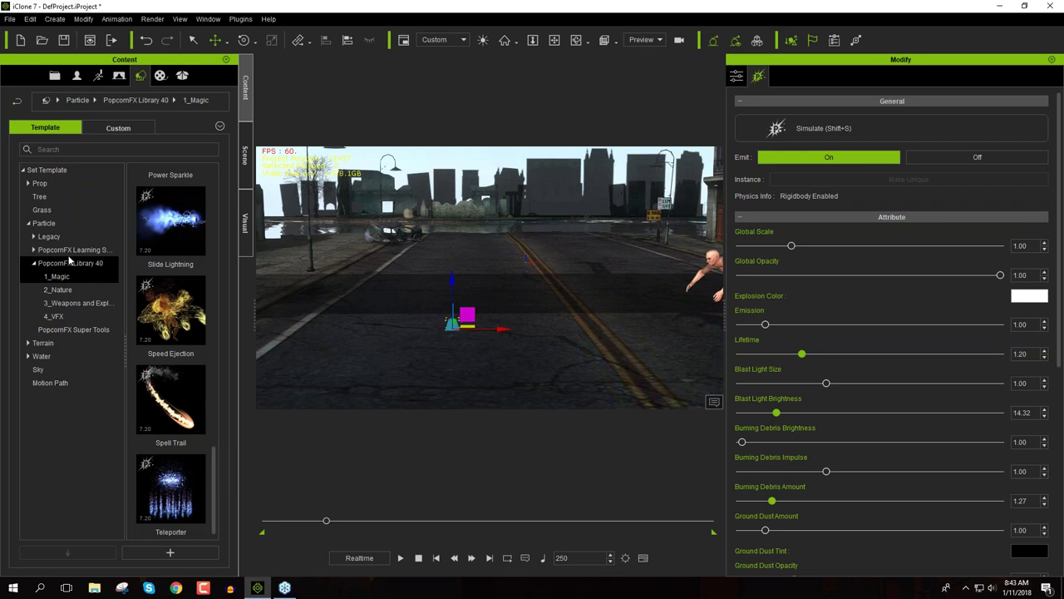
Add the Flame particle from the PopcornFX learning samples' Texture Emitter applications at the blast's spot on the road
{"action": "left_click", "coordinate": [34, 249]}
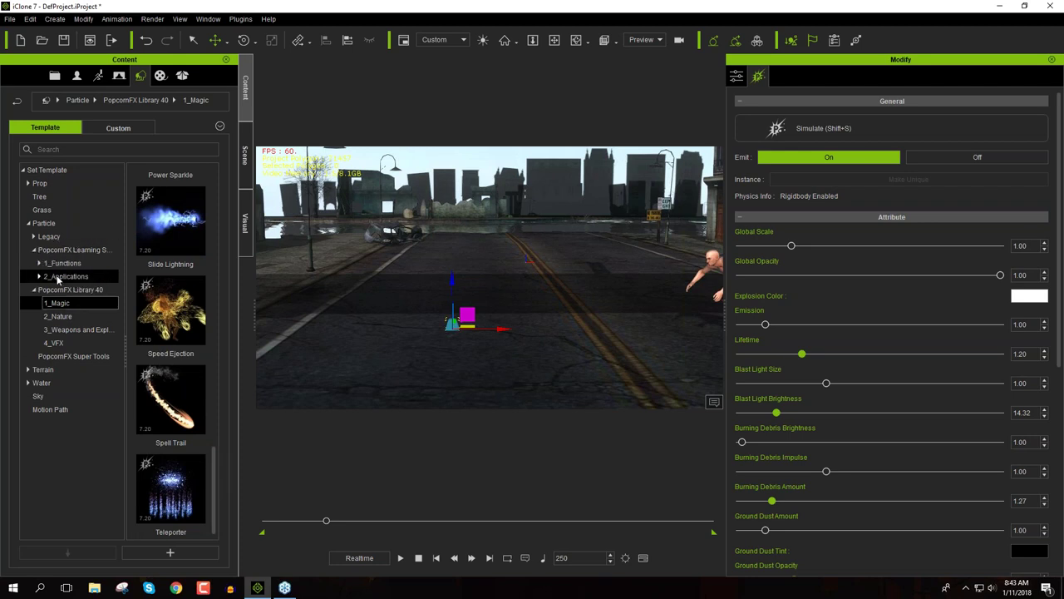
{"action": "left_click", "coordinate": [40, 276]}
{"action": "left_click", "coordinate": [72, 344]}
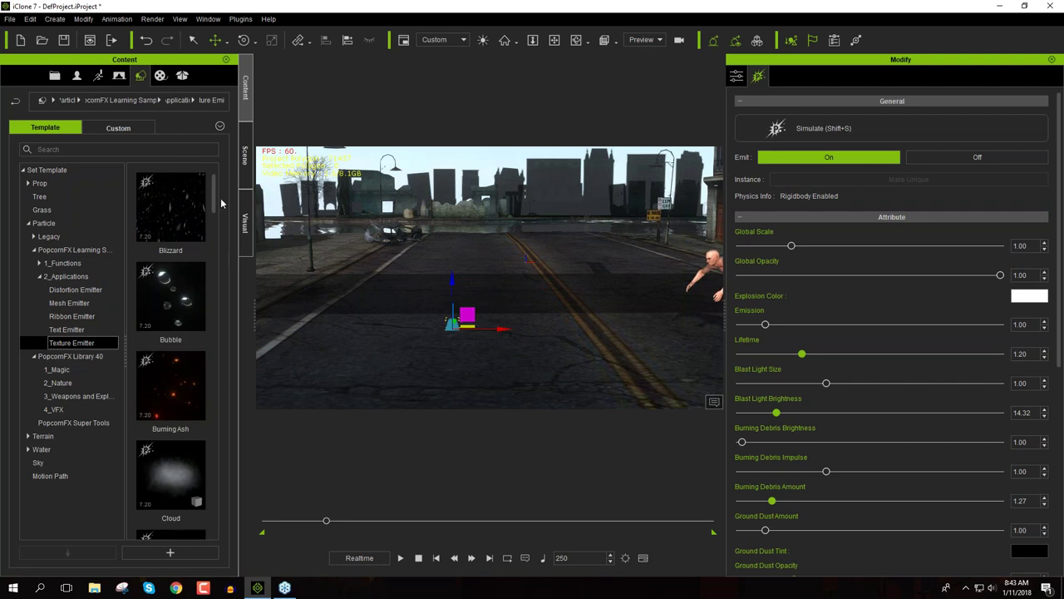
{"action": "mouse_move", "coordinate": [215, 197]}
{"action": "left_mouse_down"}
{"action": "mouse_move", "coordinate": [212, 316]}
{"action": "mouse_move", "coordinate": [214, 208]}
{"action": "left_mouse_up"}
{"action": "scroll", "coordinate": [176, 301], "scroll_direction": "up", "scroll_amount": 5}
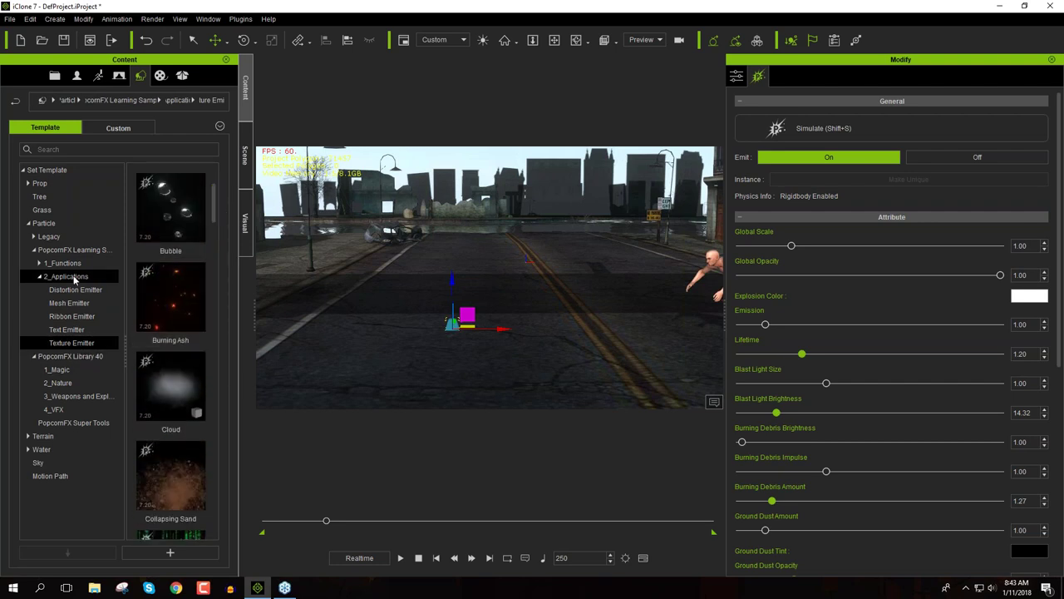
{"action": "left_click_drag", "start_coordinate": [214, 209], "coordinate": [473, 341]}
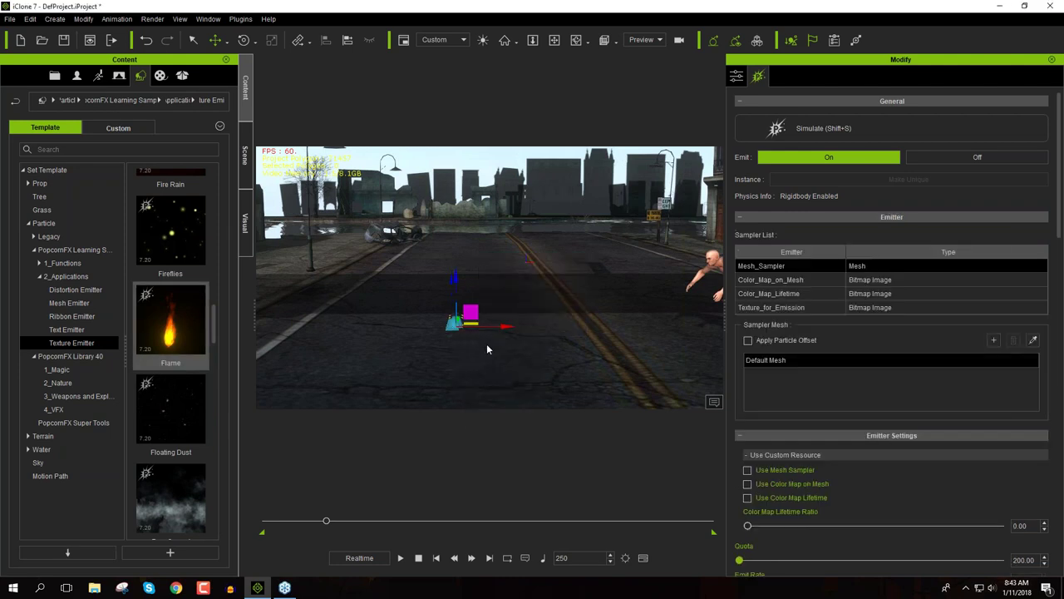
Turn off the blast's emission in the scene list, select the flame and simulate it alone
{"action": "right_click_drag", "start_coordinate": [483, 353], "coordinate": [522, 319]}
{"action": "middle_click_drag", "start_coordinate": [522, 319], "coordinate": [462, 361]}
{"action": "key", "text": "shift+s"}
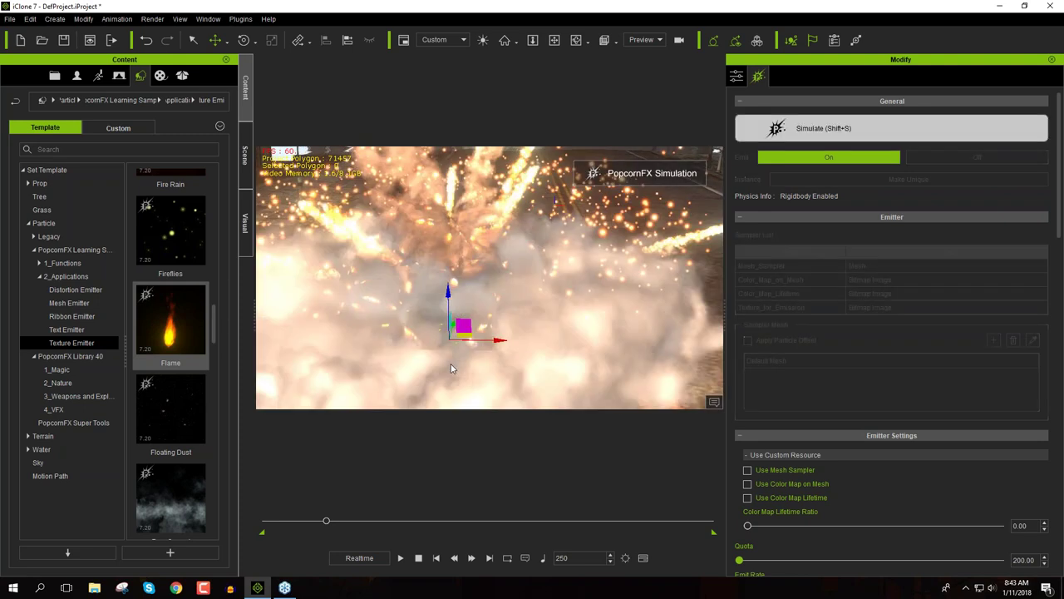
{"action": "left_click", "coordinate": [246, 163]}
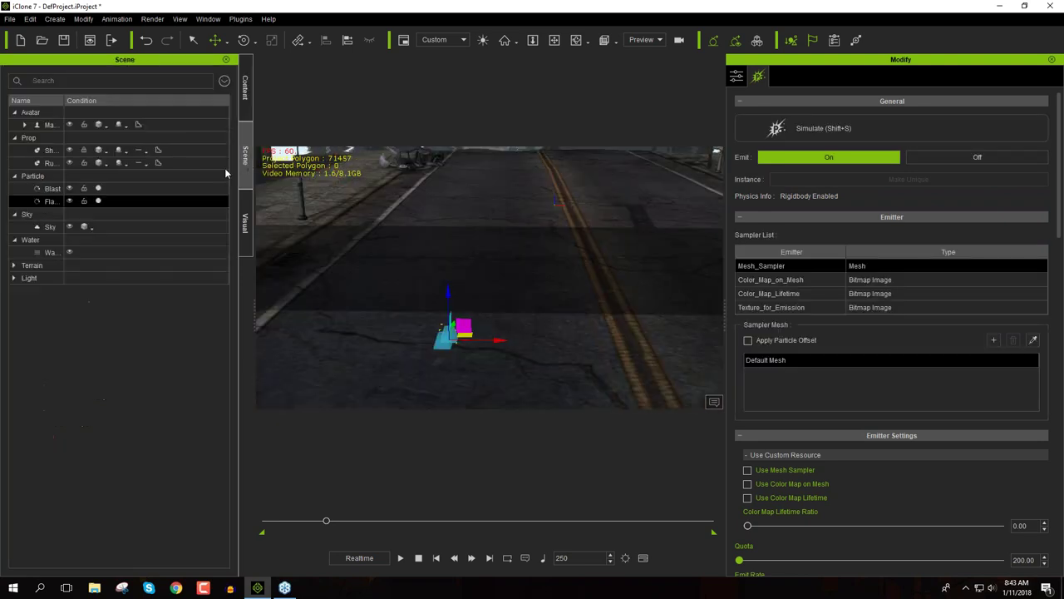
{"action": "left_click", "coordinate": [99, 191]}
{"action": "left_click", "coordinate": [54, 202]}
{"action": "key", "text": "shift+s"}
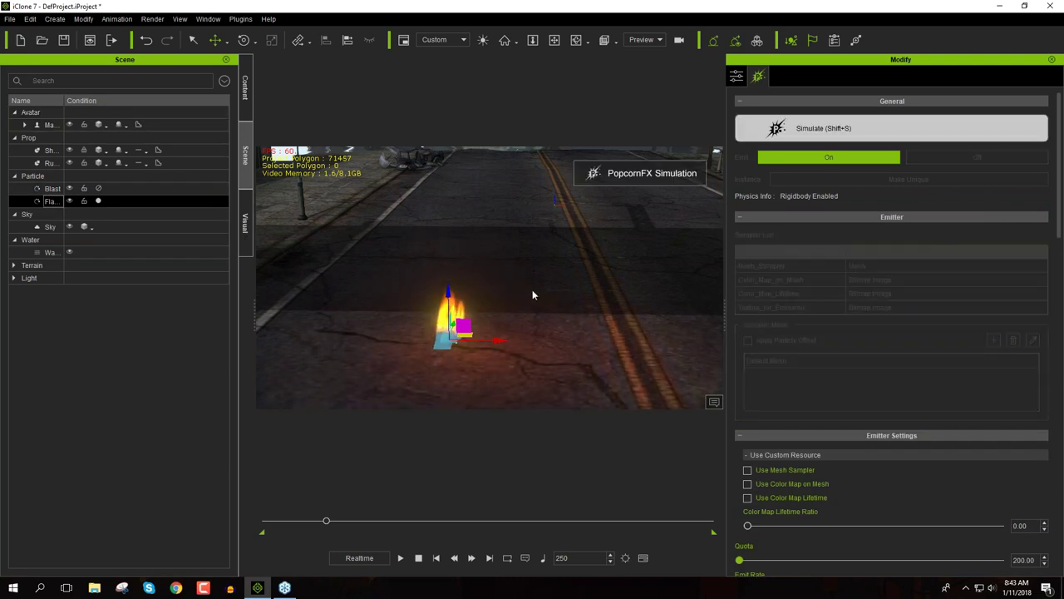
Set the flame's emit volume to 200 in both X and Y
{"action": "mouse_move", "coordinate": [522, 359]}
{"action": "right_mouse_down"}
{"action": "mouse_move", "coordinate": [524, 333]}
{"action": "mouse_move", "coordinate": [524, 358]}
{"action": "right_mouse_up"}
{"action": "scroll", "coordinate": [1060, 226], "scroll_direction": "down", "scroll_amount": 1}
{"action": "scroll", "coordinate": [1061, 226], "scroll_direction": "down", "scroll_amount": 4}
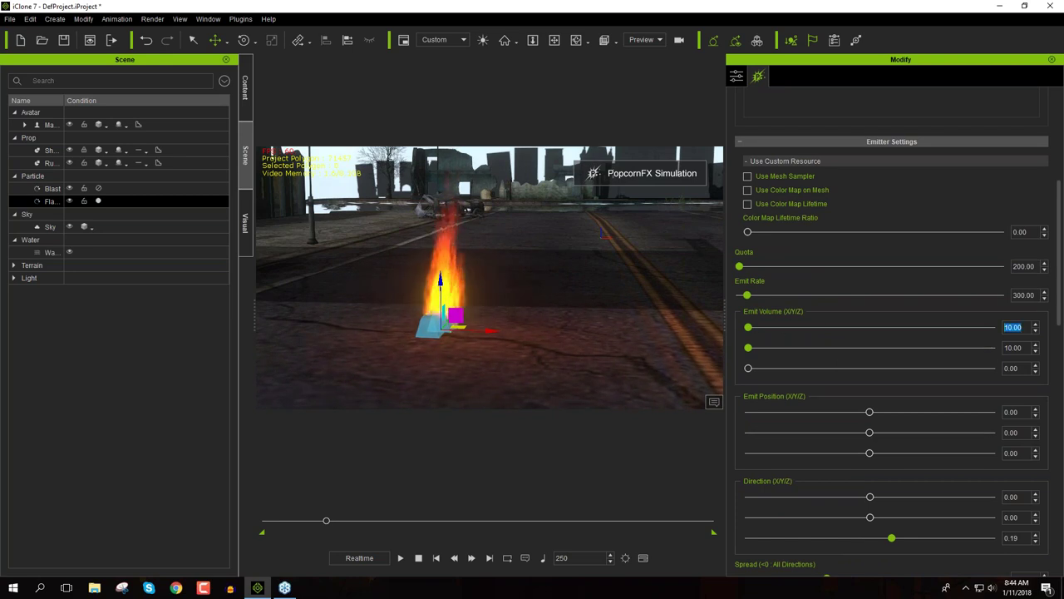
{"action": "key", "text": "Tab"}
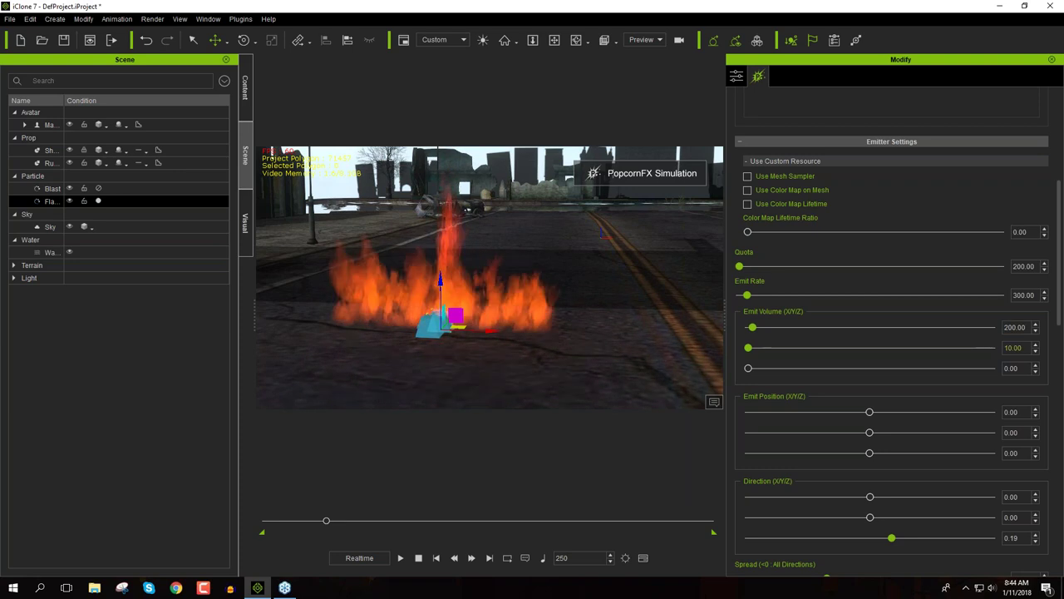
{"action": "type", "text": "200"}
{"action": "key", "text": "Return"}
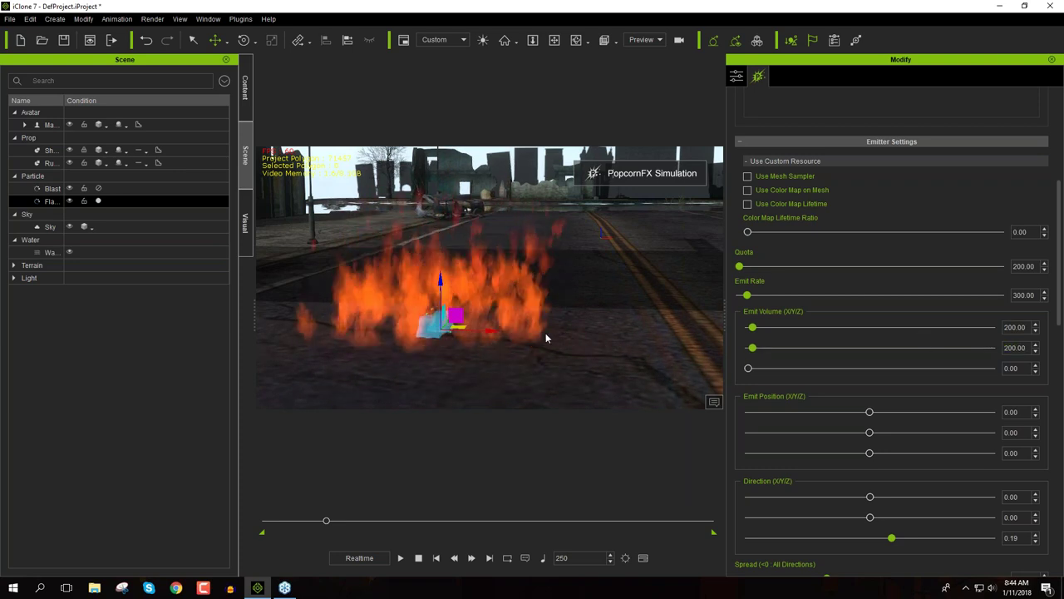
Raise the flame's quota to 8547.01 and set its emit rate to 500
{"action": "right_click_drag", "start_coordinate": [484, 330], "coordinate": [380, 253]}
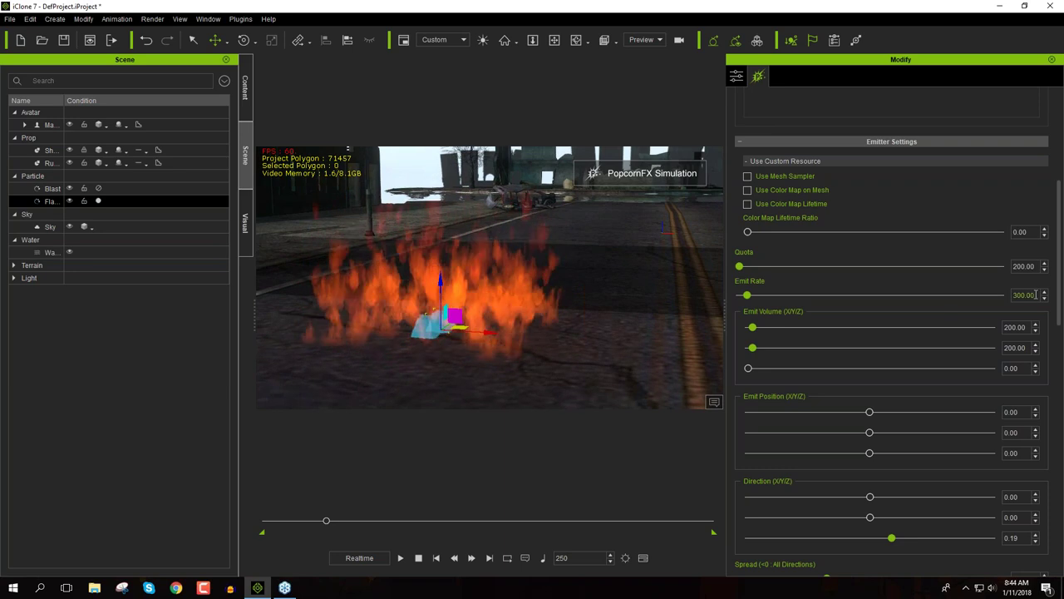
{"action": "left_click_drag", "start_coordinate": [740, 267], "coordinate": [761, 267]}
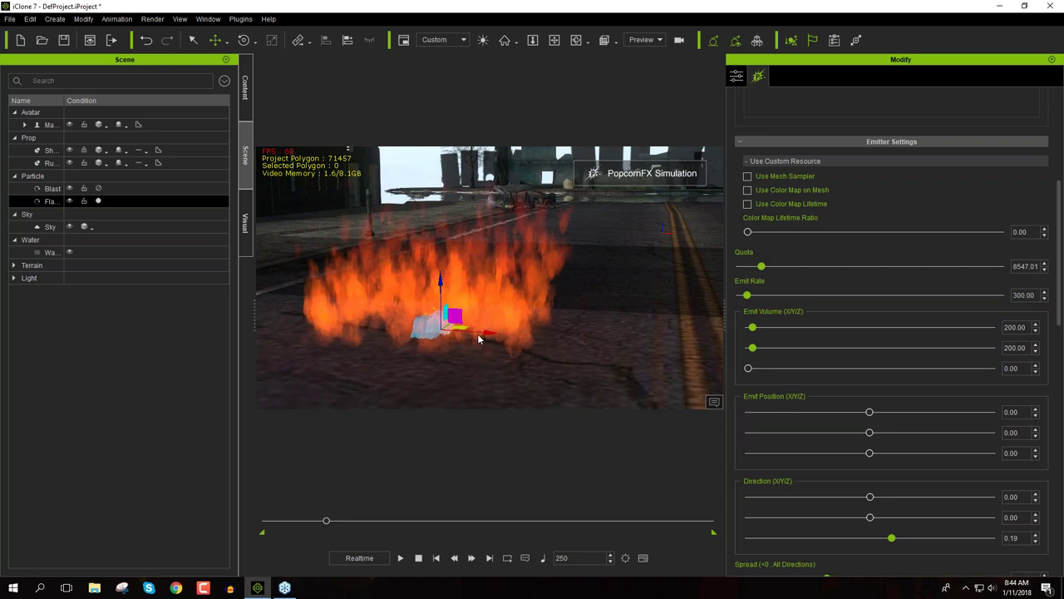
{"action": "double_click", "coordinate": [1024, 295]}
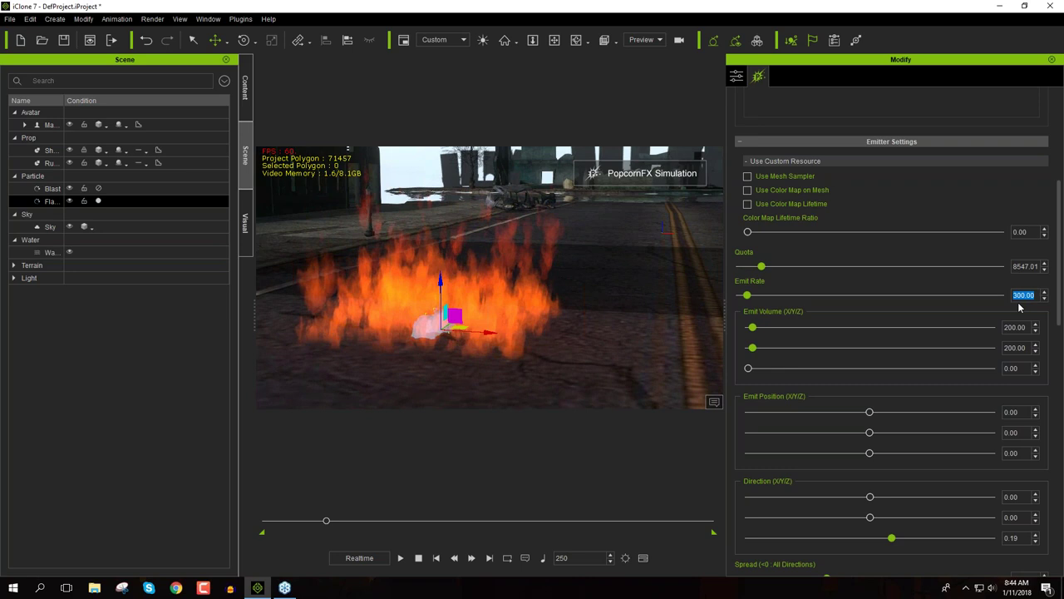
{"action": "type", "text": "500"}
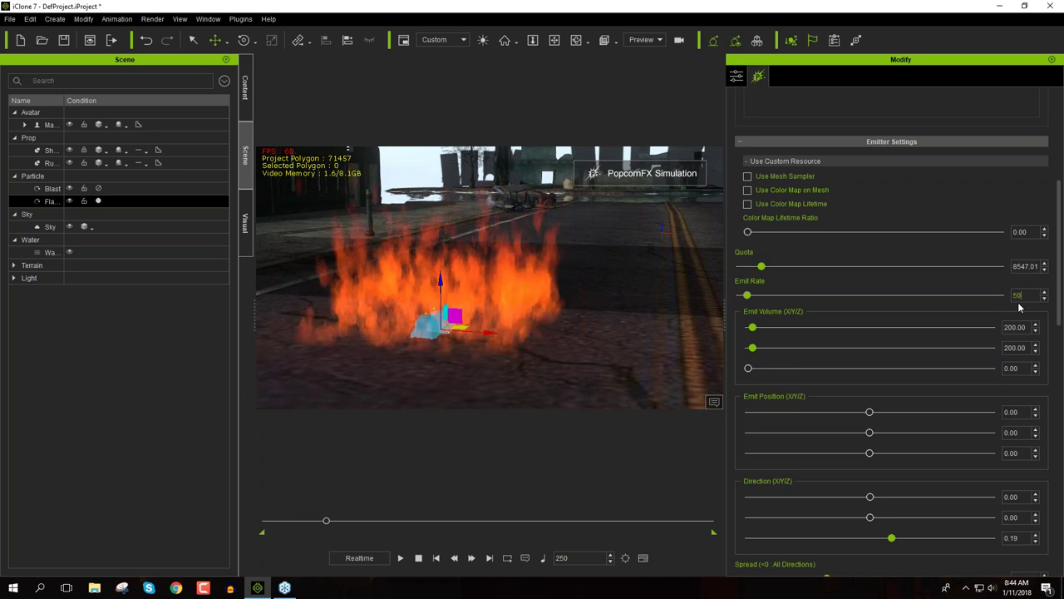
{"action": "key", "text": "Return"}
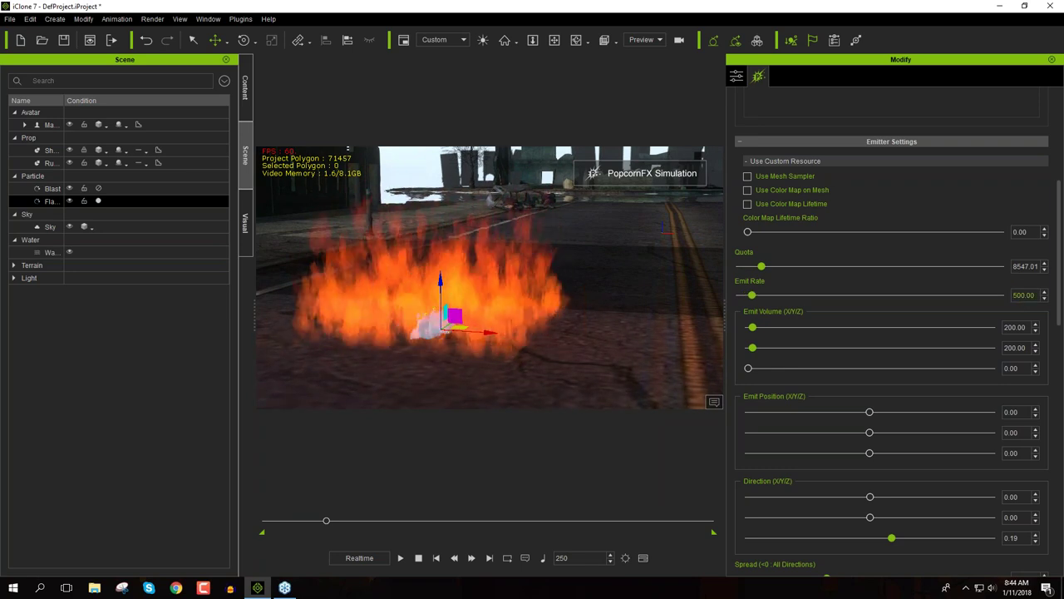
Try an emit rate of 1000 for the flame and return it to 500
{"action": "double_click", "coordinate": [1028, 295]}
{"action": "triple_click", "coordinate": [1025, 295]}
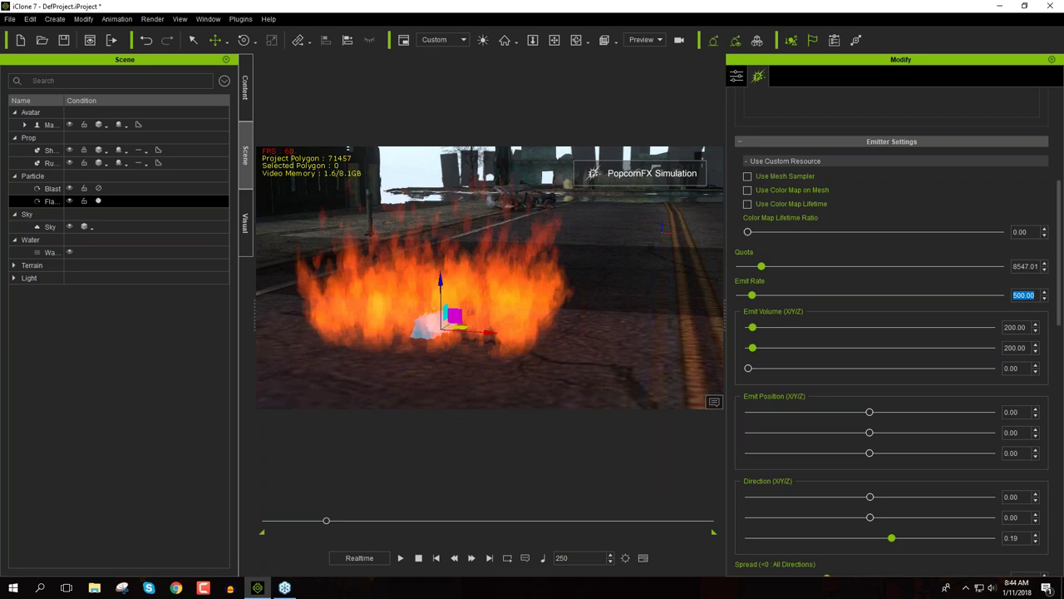
{"action": "type", "text": "1000"}
{"action": "key", "text": "Return"}
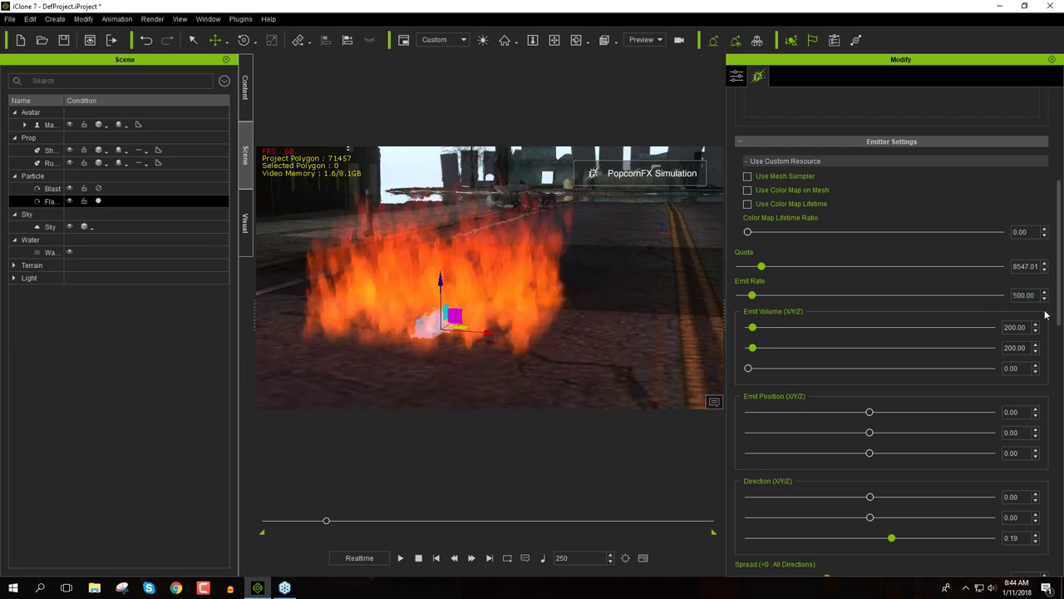
Reduce the flame's spread to 0.06 in the emitter settings
{"action": "left_click_drag", "start_coordinate": [1060, 305], "coordinate": [1060, 412]}
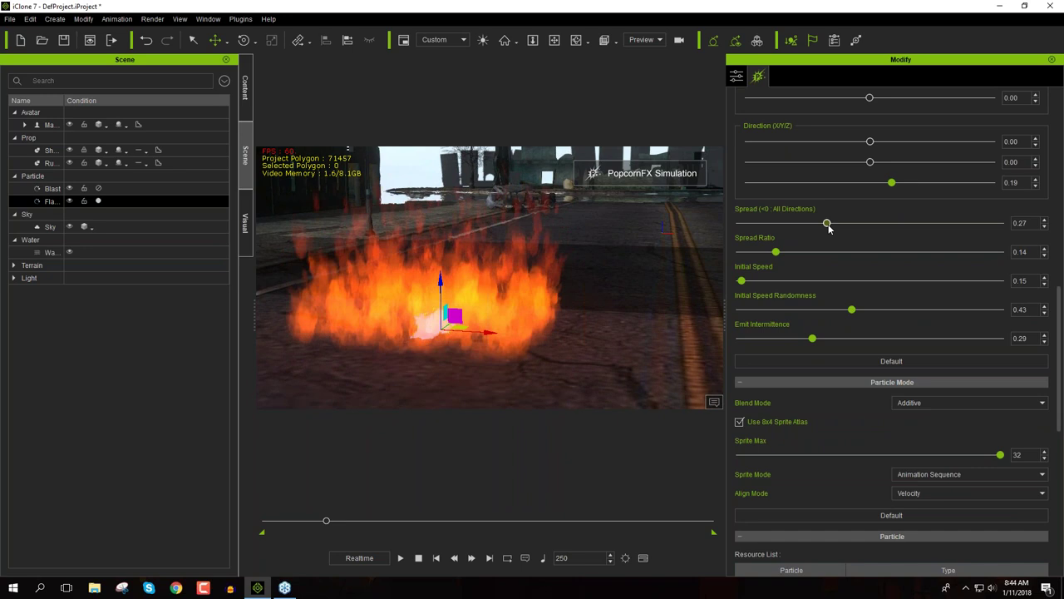
{"action": "left_click_drag", "start_coordinate": [827, 224], "coordinate": [781, 236]}
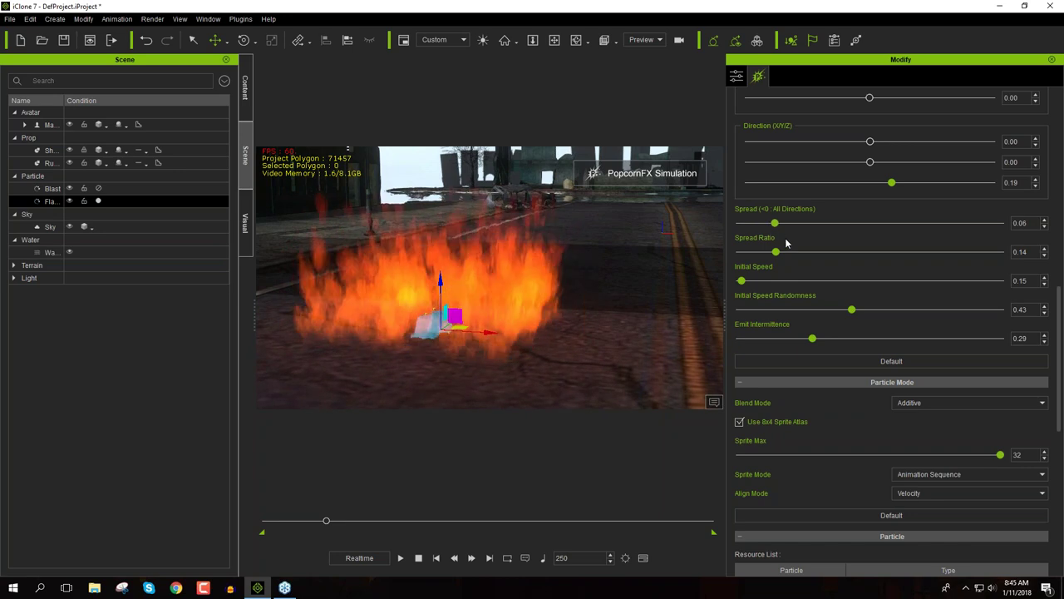
Compare the Alpha Blend and Alpha Blend Unlit modes on the flame and return the blend mode to Additive
{"action": "left_click_drag", "start_coordinate": [1061, 303], "coordinate": [1060, 372]}
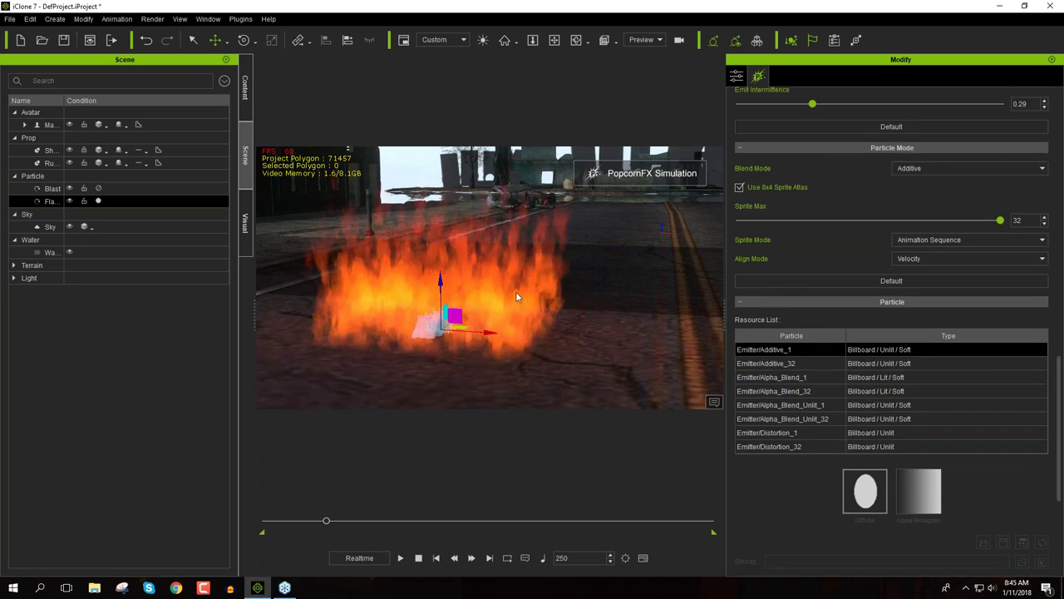
{"action": "left_click", "coordinate": [938, 167]}
{"action": "left_click", "coordinate": [929, 188]}
{"action": "left_click", "coordinate": [930, 167]}
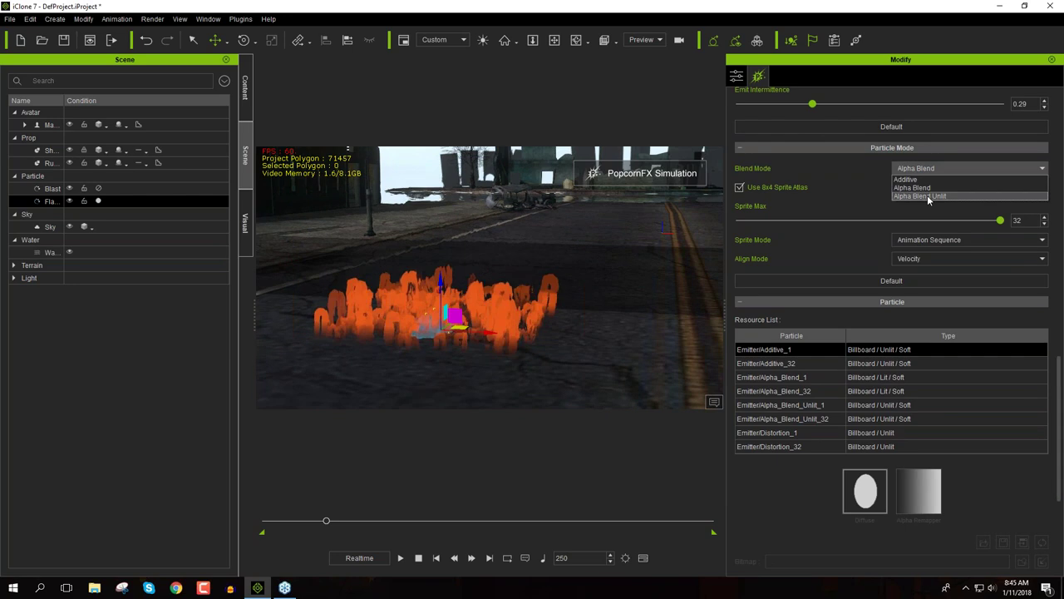
{"action": "left_click", "coordinate": [929, 196]}
{"action": "left_click", "coordinate": [928, 171]}
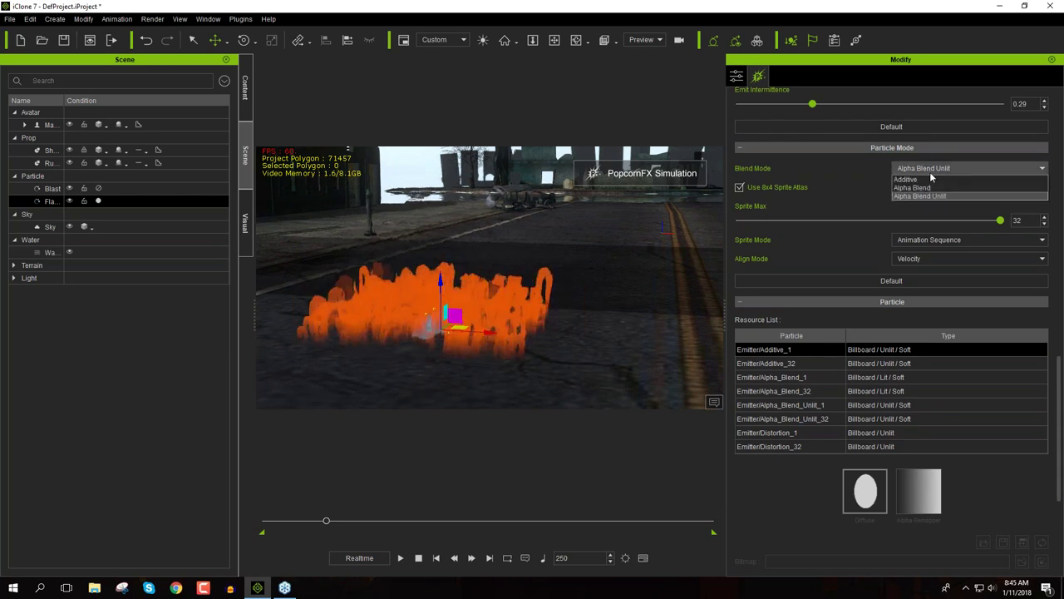
{"action": "left_click", "coordinate": [929, 179]}
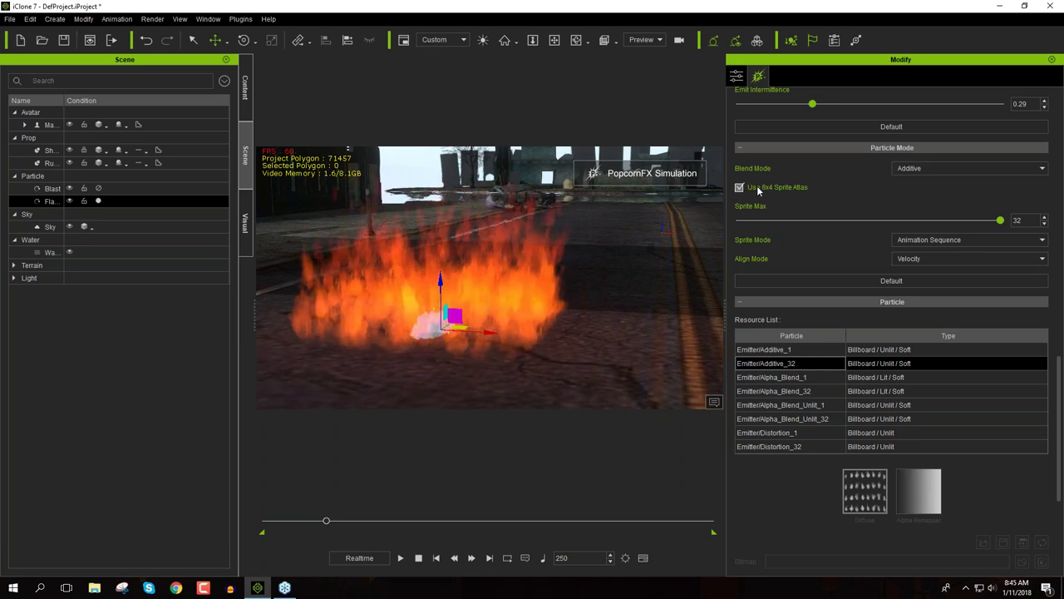
Examine the textures of the flame's Additive_1, Additive_32 and Alpha_Blend_32 particle resources
{"action": "left_click", "coordinate": [763, 349]}
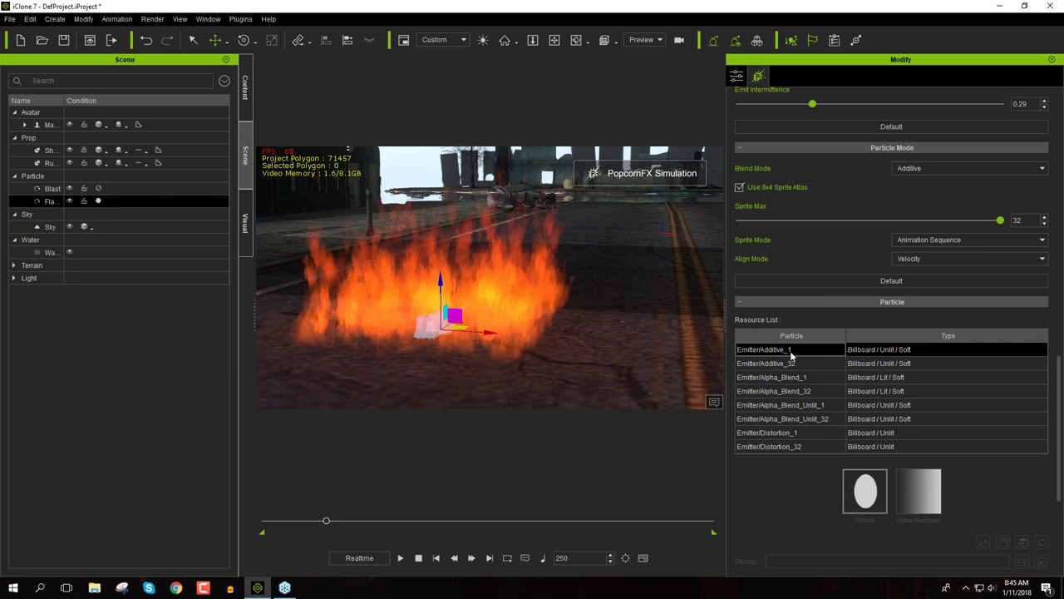
{"action": "left_click", "coordinate": [766, 364]}
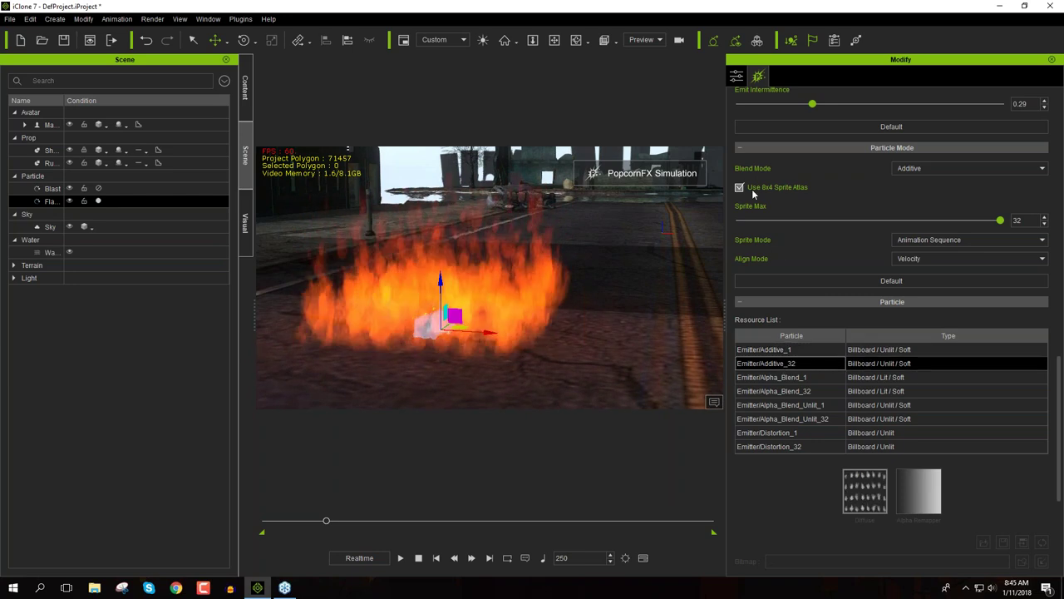
{"action": "left_click", "coordinate": [801, 393]}
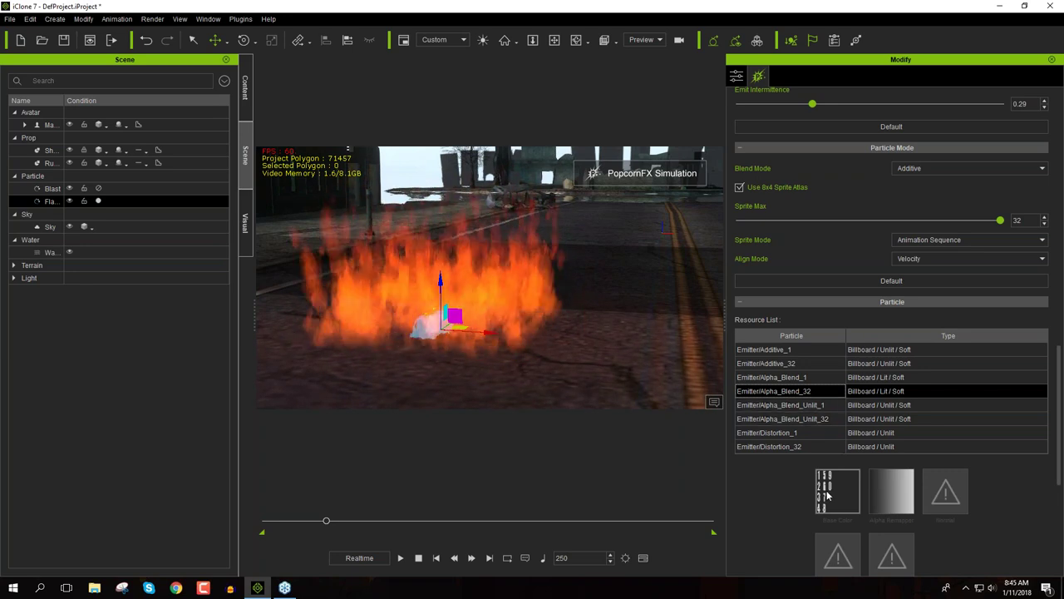
Try the flame with Alpha Blend while its Alpha_Blend_32 resource is selected, and restore Additive
{"action": "left_click", "coordinate": [950, 170]}
{"action": "left_click", "coordinate": [942, 188]}
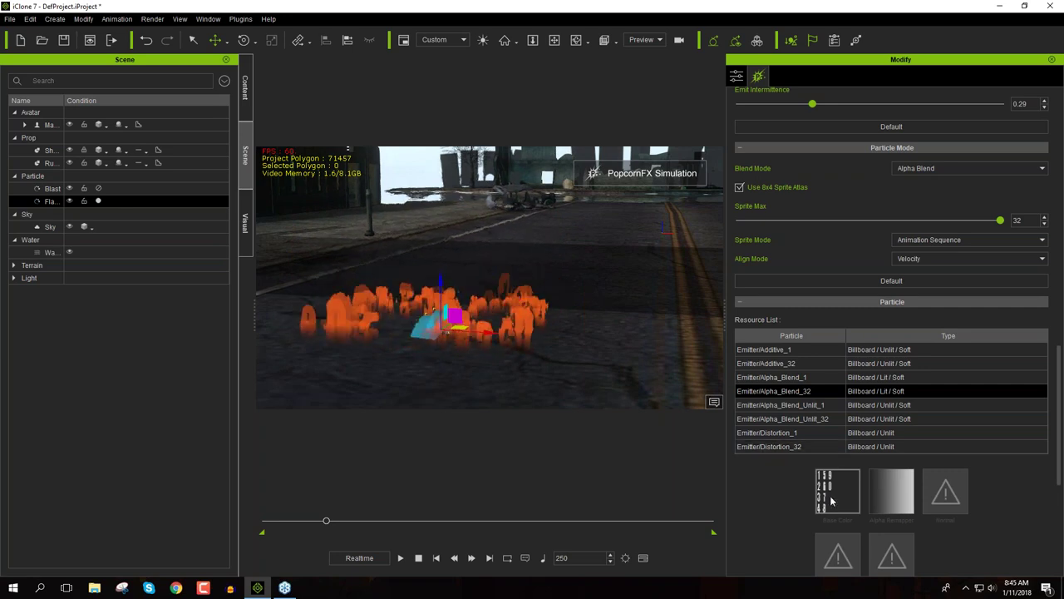
{"action": "left_click", "coordinate": [987, 167]}
{"action": "left_click", "coordinate": [956, 179]}
Enable exposure bloom on the flame's Additive_32 resource and set its strength to 20
{"action": "left_click", "coordinate": [773, 363]}
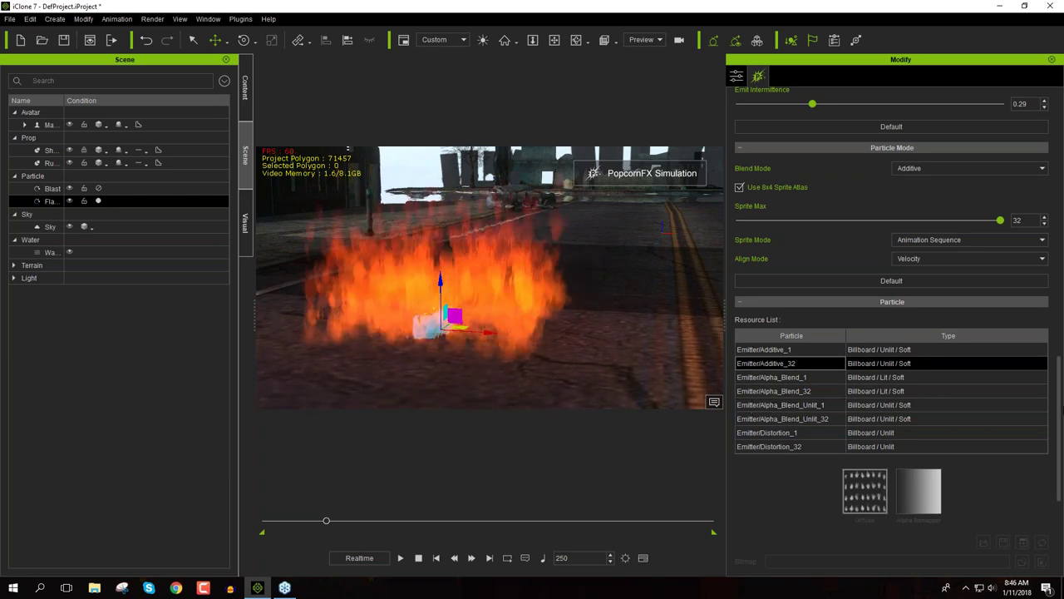
{"action": "scroll", "coordinate": [826, 186], "scroll_direction": "down", "scroll_amount": 5}
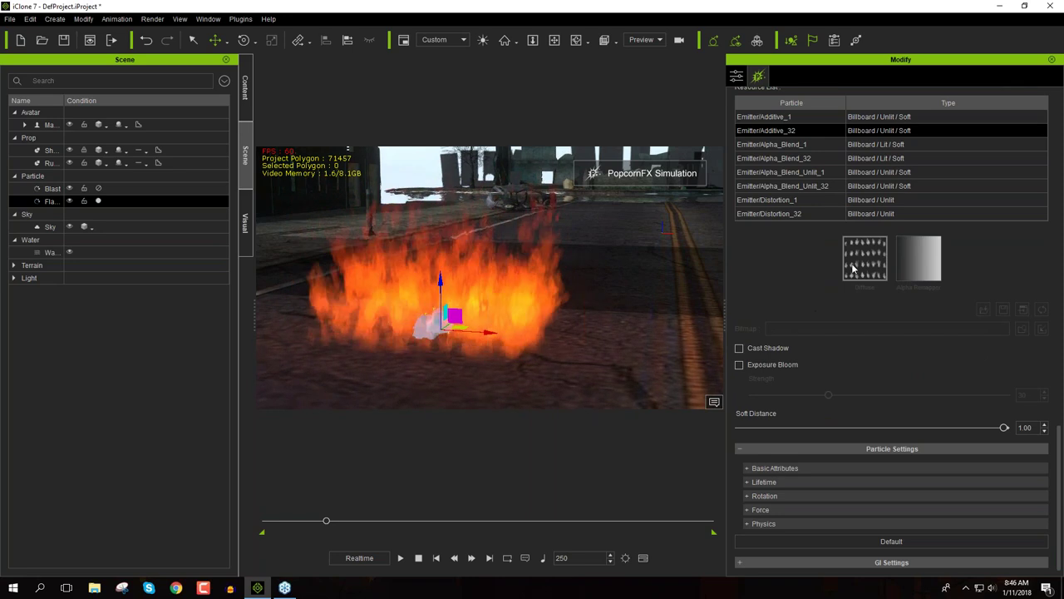
{"action": "left_click", "coordinate": [761, 368]}
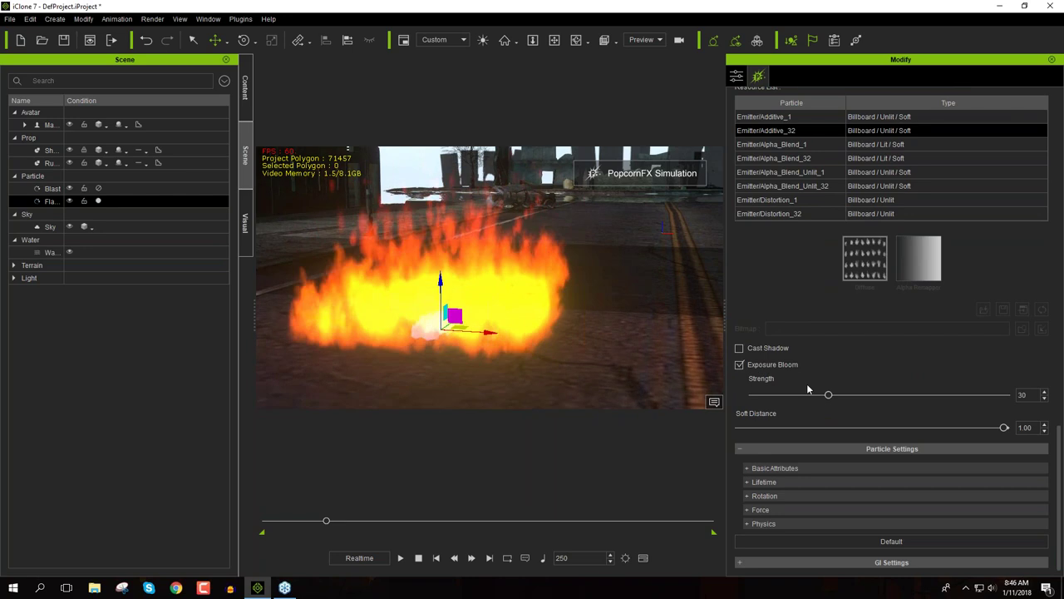
{"action": "left_click_drag", "start_coordinate": [802, 395], "coordinate": [750, 395]}
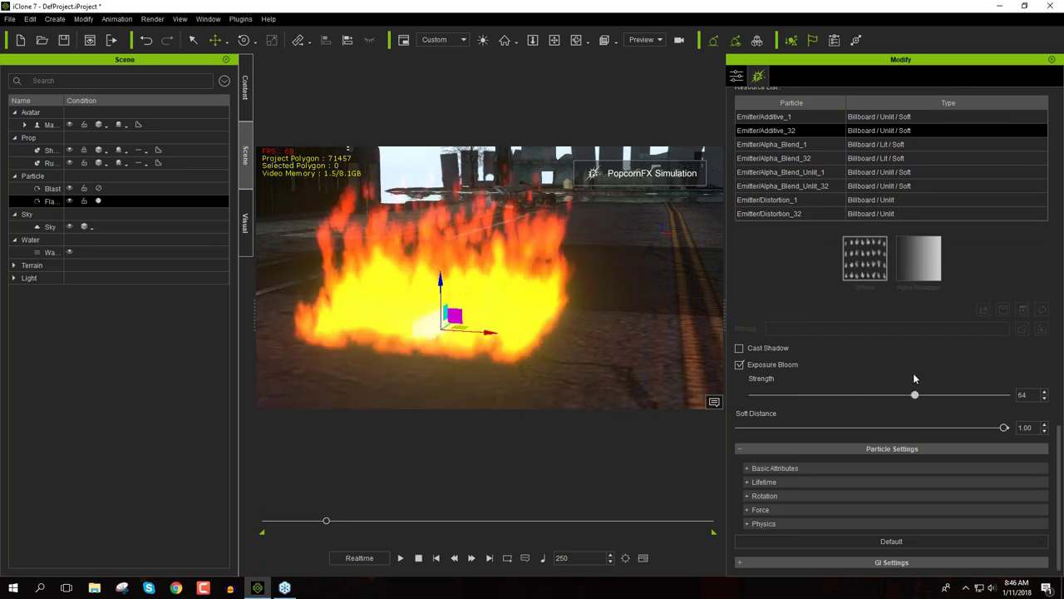
{"action": "left_click_drag", "start_coordinate": [854, 395], "coordinate": [802, 391]}
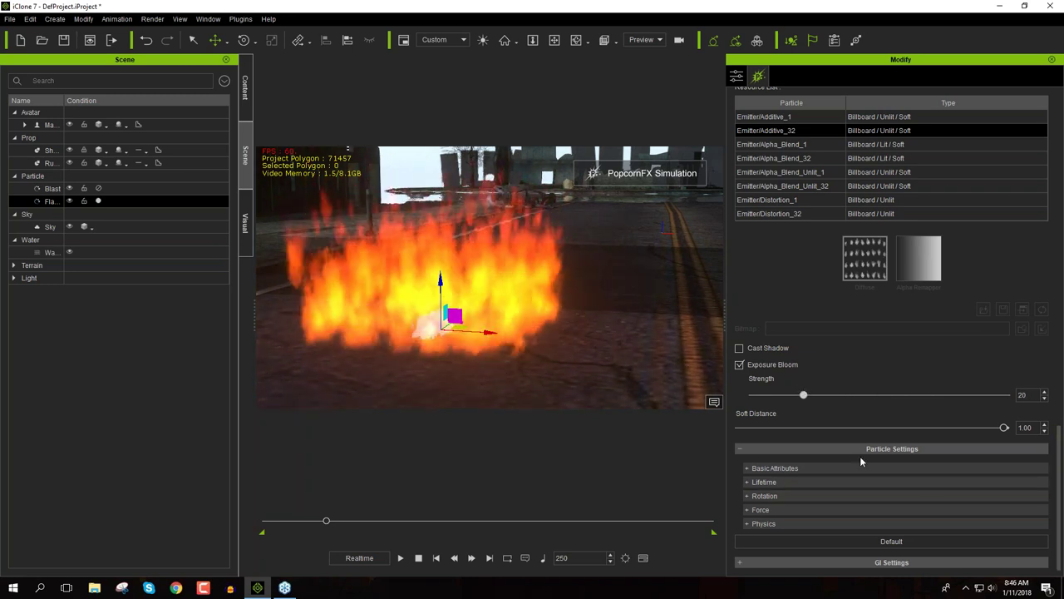
Set the flame's maximum particle life to 5 seconds in the basic attributes
{"action": "left_click", "coordinate": [750, 468]}
{"action": "scroll", "coordinate": [865, 455], "scroll_direction": "down", "scroll_amount": 3}
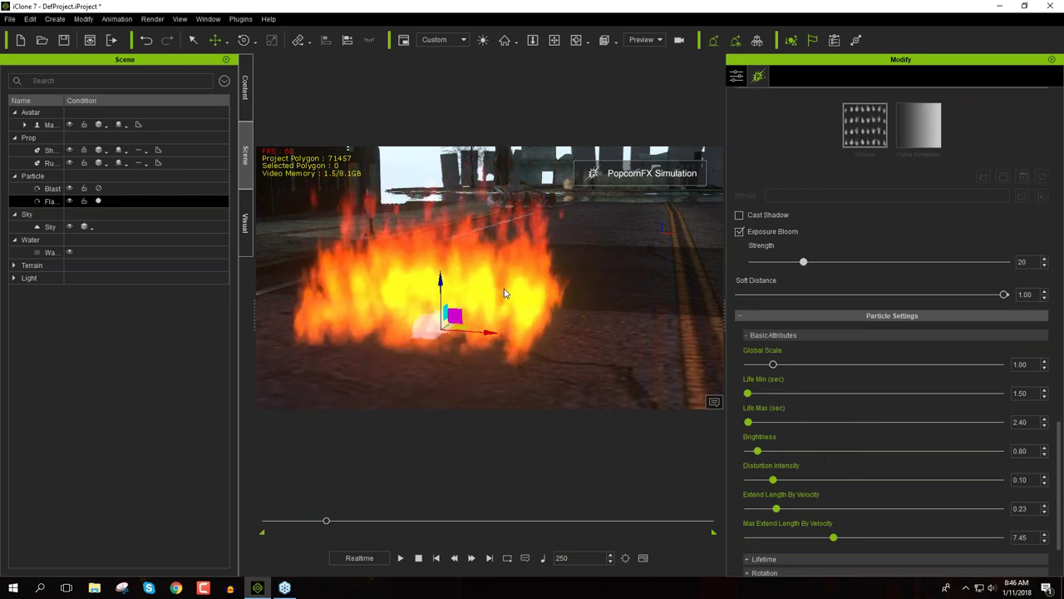
{"action": "left_click", "coordinate": [1019, 421]}
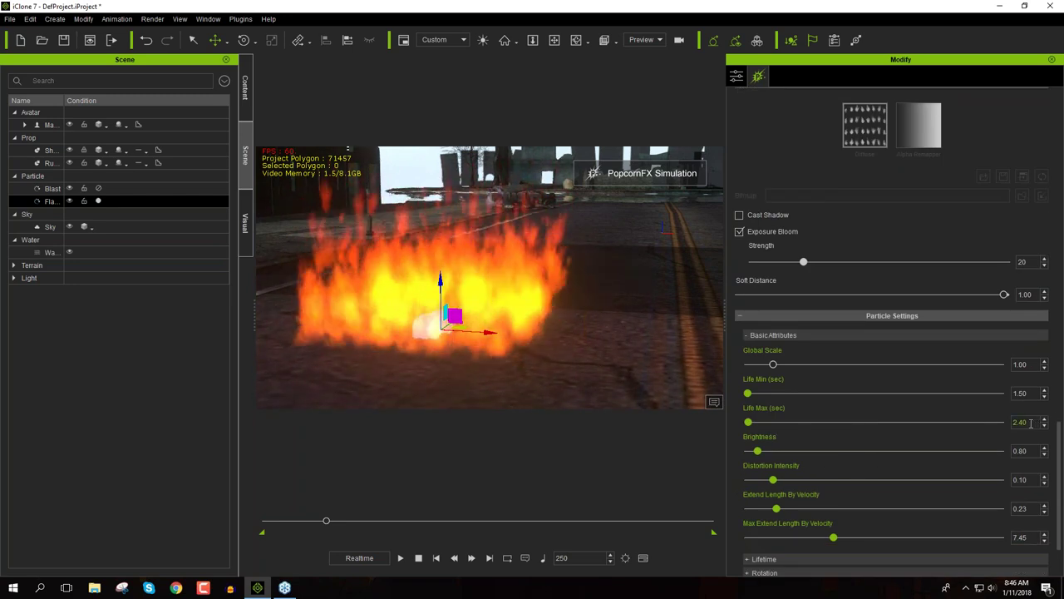
{"action": "left_click_drag", "start_coordinate": [748, 423], "coordinate": [750, 422]}
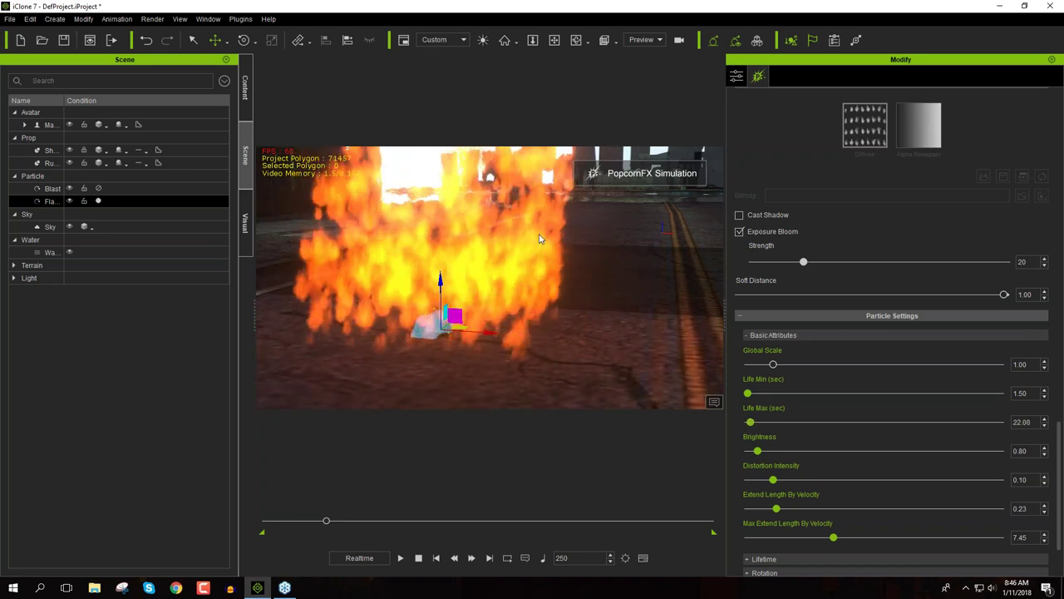
{"action": "right_click_drag", "start_coordinate": [557, 307], "coordinate": [581, 325]}
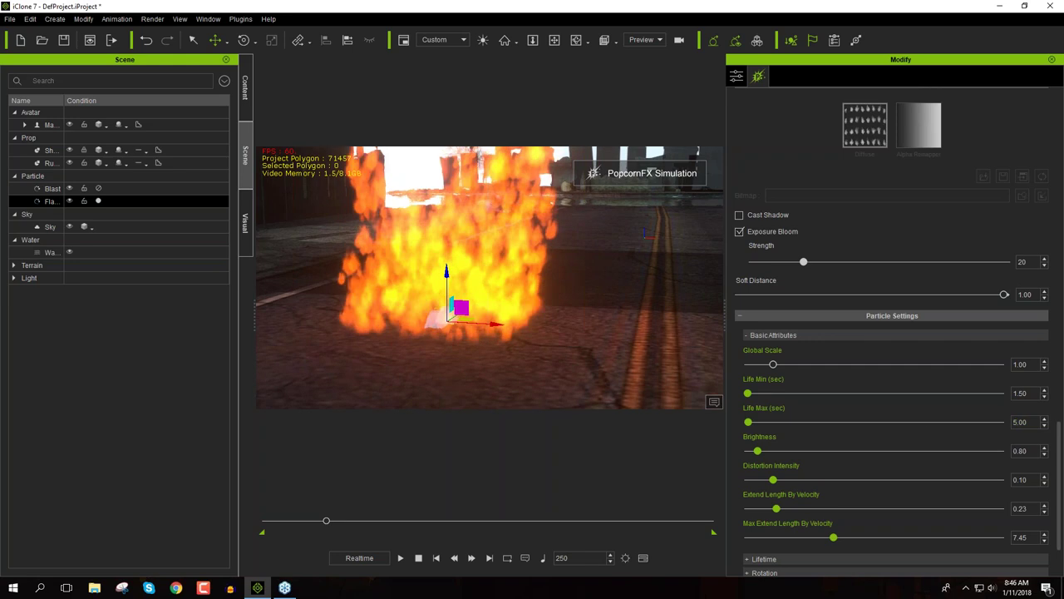
Change the Y wind of the flame's force settings to -2.92
{"action": "scroll", "coordinate": [1061, 460], "scroll_direction": "down", "scroll_amount": 3}
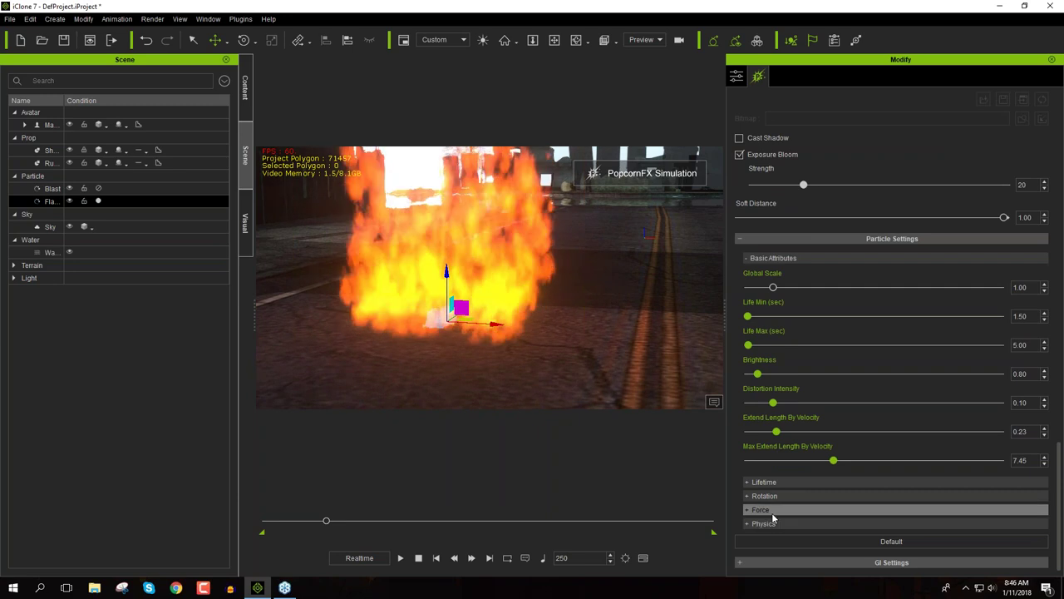
{"action": "left_click", "coordinate": [781, 510]}
{"action": "scroll", "coordinate": [782, 509], "scroll_direction": "down", "scroll_amount": 6}
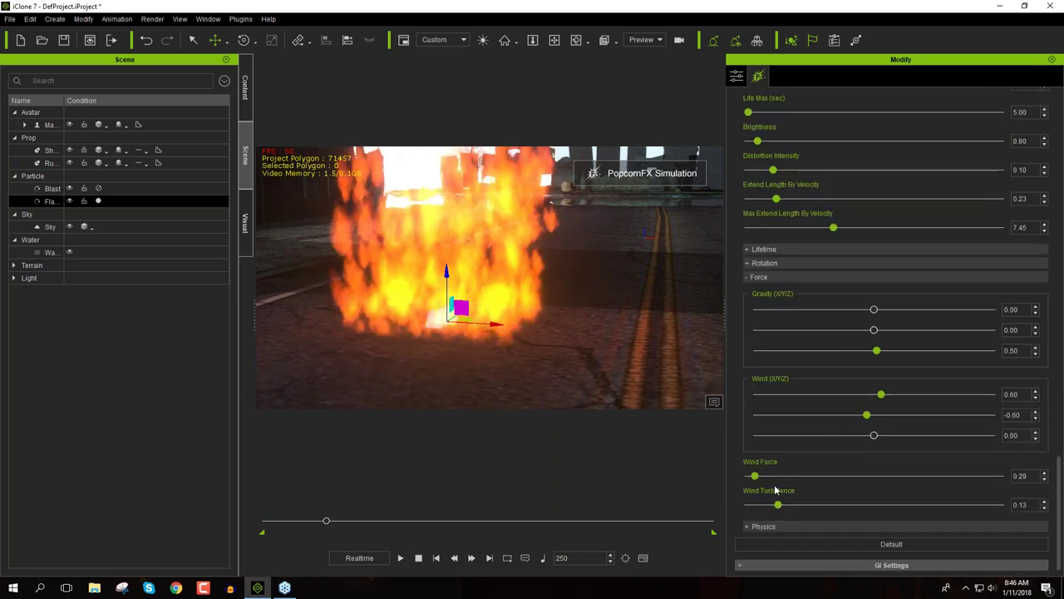
{"action": "left_click_drag", "start_coordinate": [866, 415], "coordinate": [839, 418]}
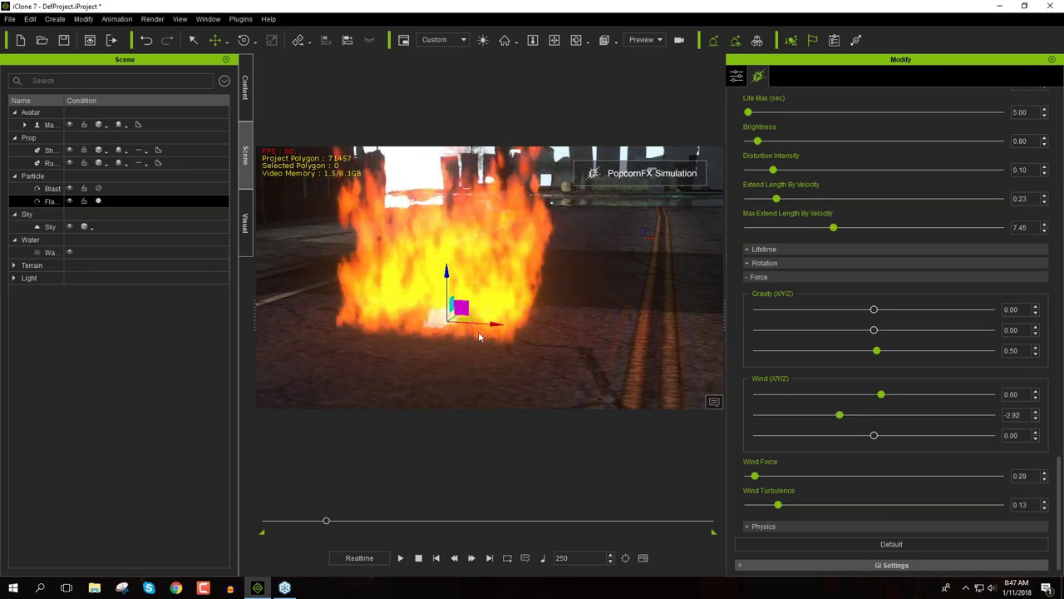
Set the flame's Y wind to -1.21 in the force settings and end the particle simulation
{"action": "right_click_drag", "start_coordinate": [552, 287], "coordinate": [428, 274]}
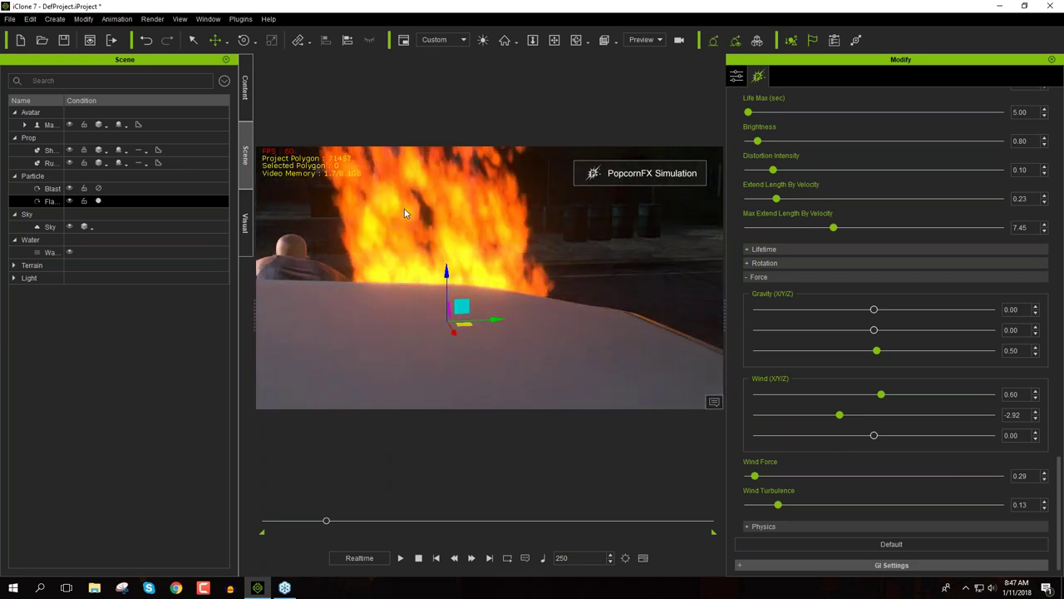
{"action": "left_click_drag", "start_coordinate": [839, 415], "coordinate": [860, 420]}
{"action": "right_click_drag", "start_coordinate": [476, 222], "coordinate": [667, 354]}
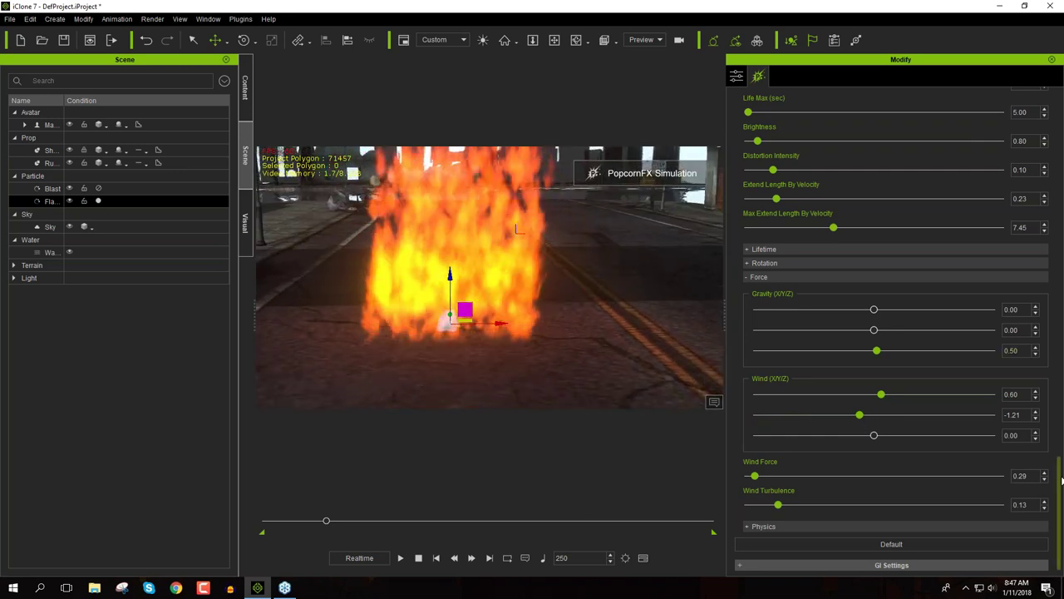
{"action": "left_click_drag", "start_coordinate": [1059, 491], "coordinate": [1060, 152]}
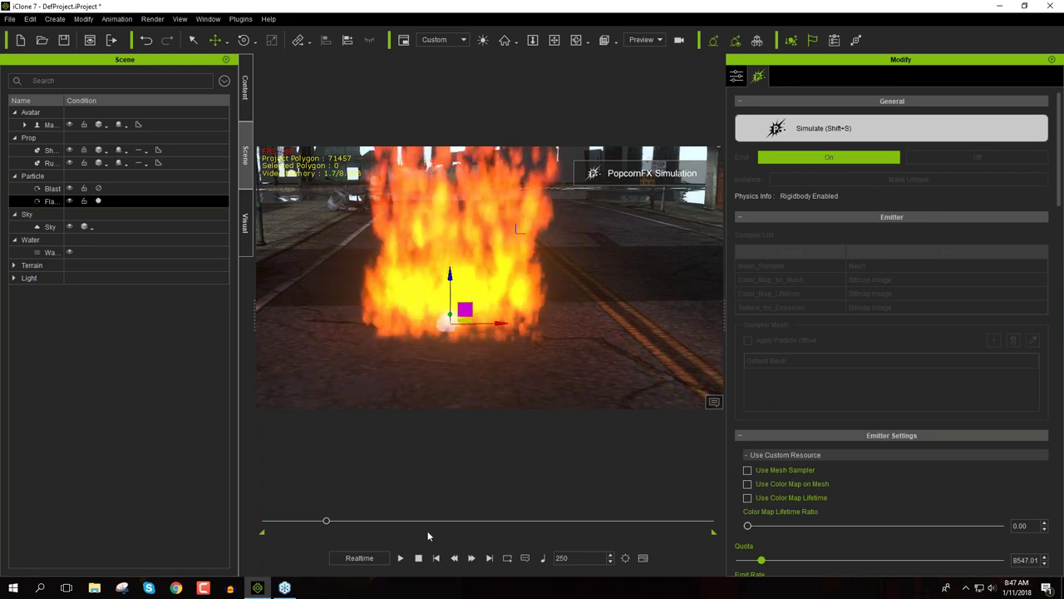
{"action": "key", "text": "shift+s"}
Add the Heavy Smoke texture emitter at the flame's position on the road and simulate the particles
{"action": "left_click", "coordinate": [246, 96]}
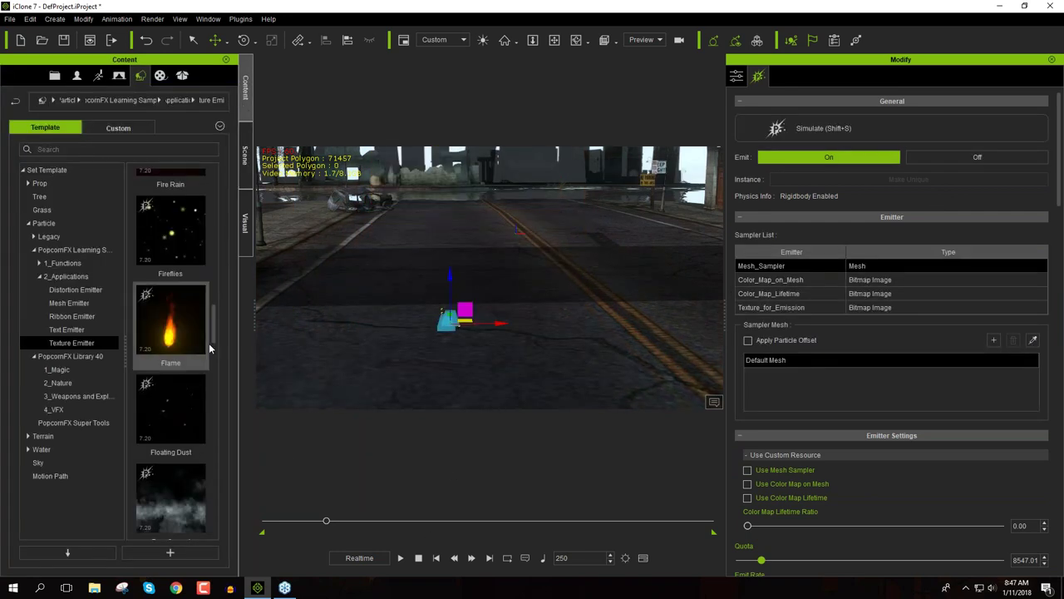
{"action": "left_click_drag", "start_coordinate": [213, 332], "coordinate": [219, 391]}
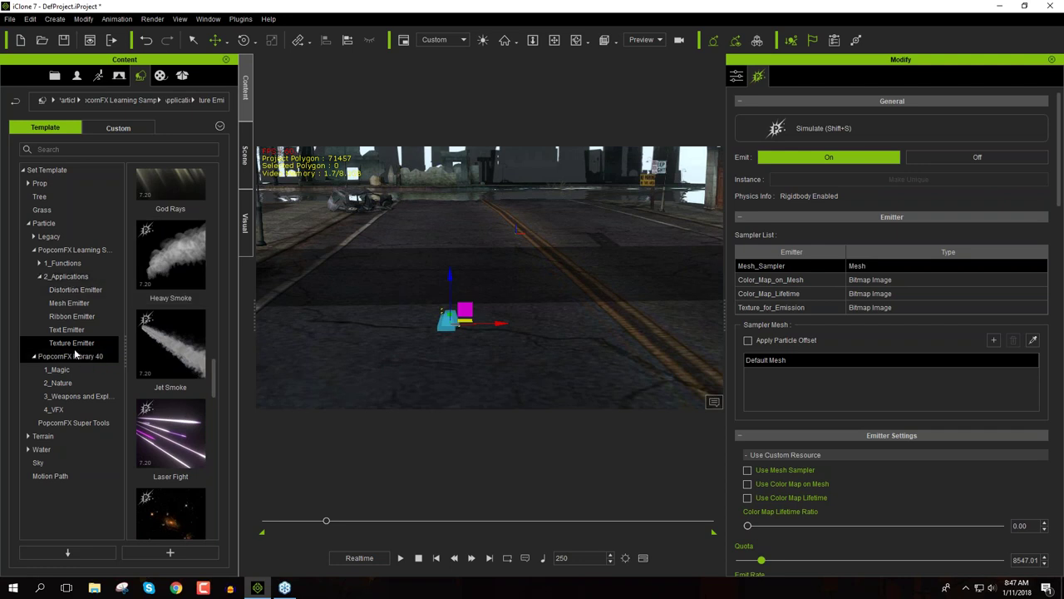
{"action": "left_click_drag", "start_coordinate": [167, 265], "coordinate": [449, 333]}
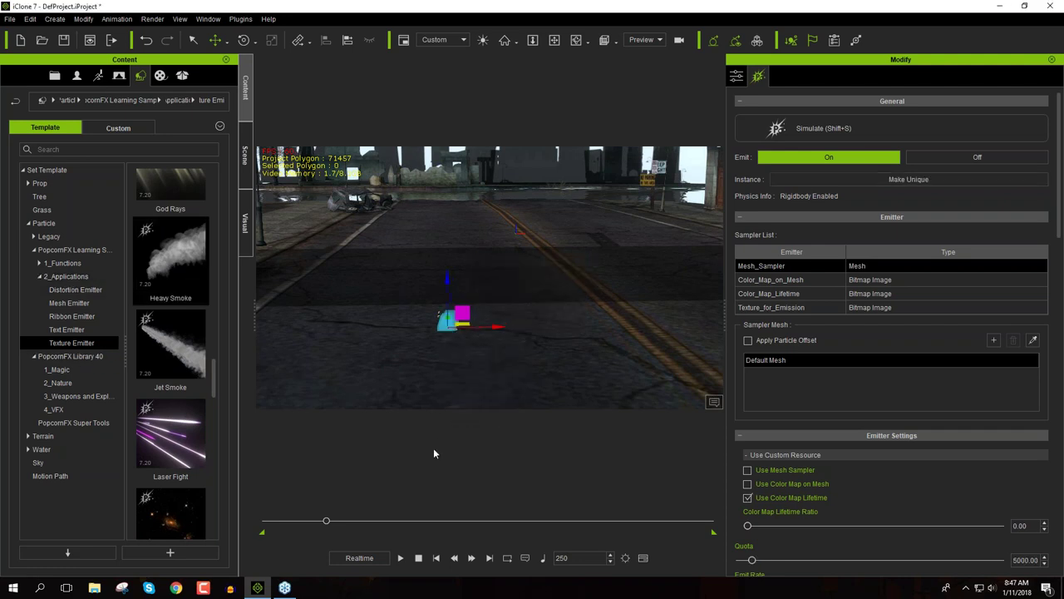
{"action": "key", "text": "shift+s"}
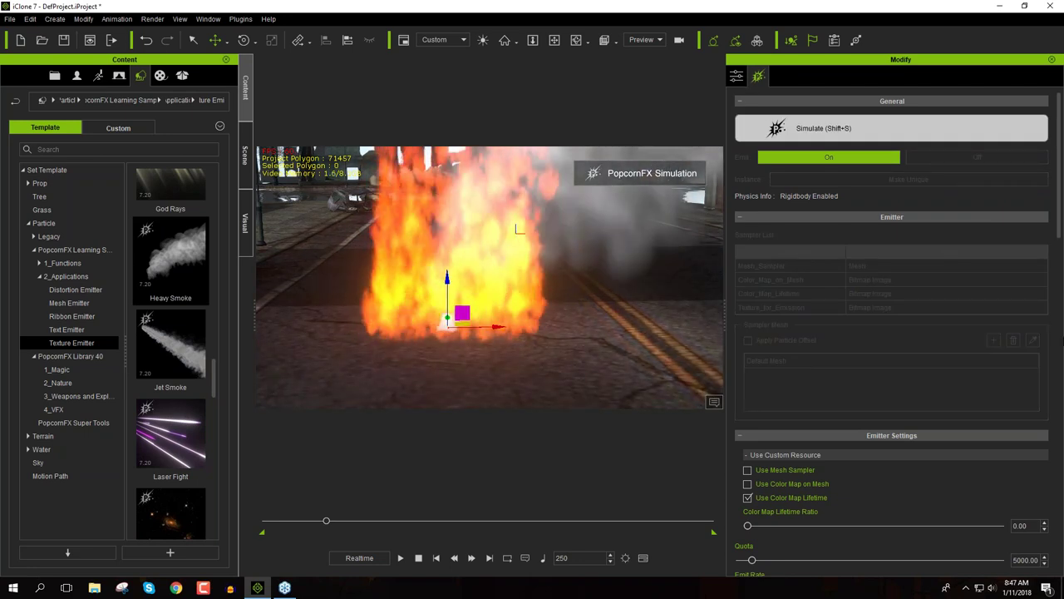
Set the Heavy Smoke emit volume to 100 in X and Y and its emit rate to 1282.05
{"action": "left_click_drag", "start_coordinate": [1059, 235], "coordinate": [1060, 334]}
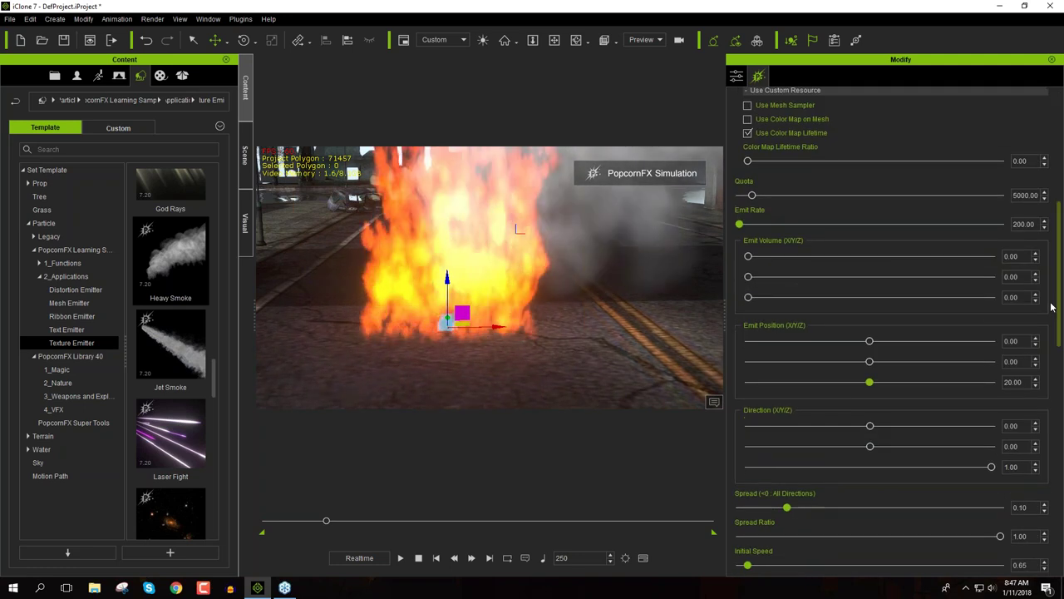
{"action": "double_click", "coordinate": [1011, 256]}
{"action": "type", "text": "100"}
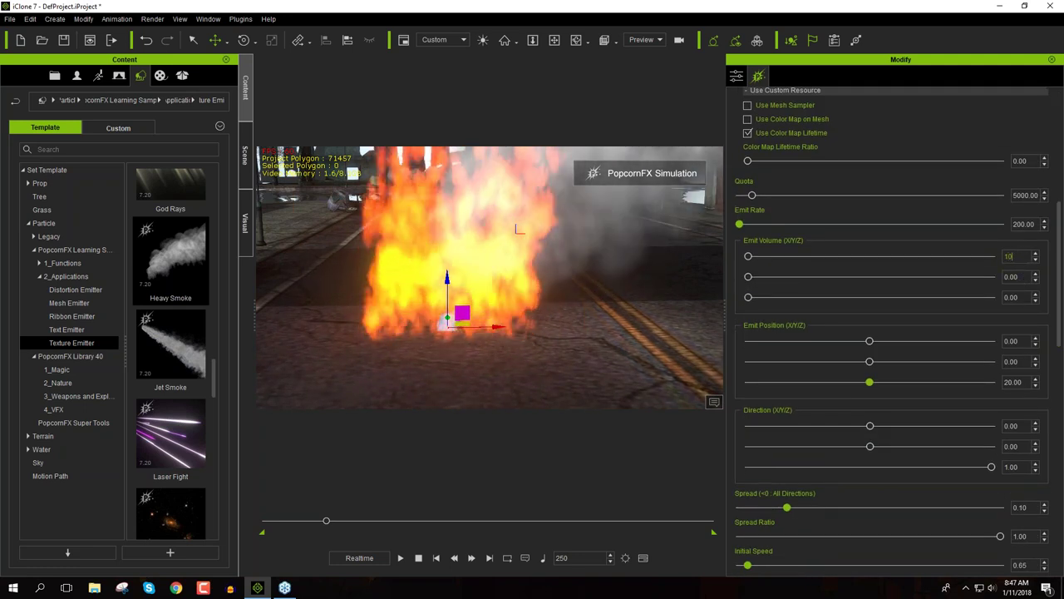
{"action": "key", "text": "Return"}
{"action": "double_click", "coordinate": [1011, 276]}
{"action": "type", "text": "100"}
{"action": "key", "text": "Return"}
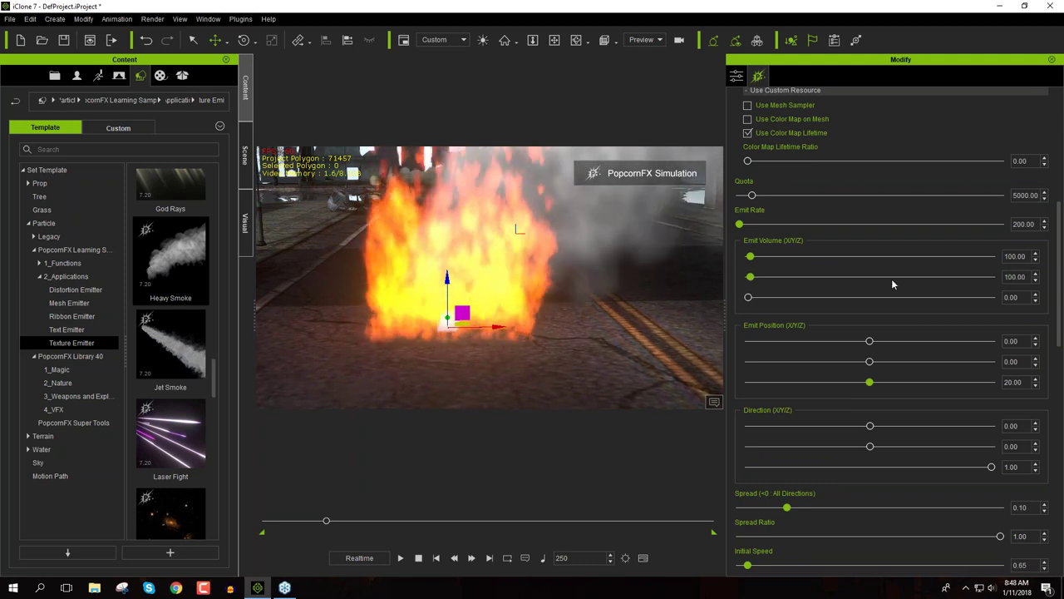
{"action": "left_click_drag", "start_coordinate": [755, 230], "coordinate": [759, 229]}
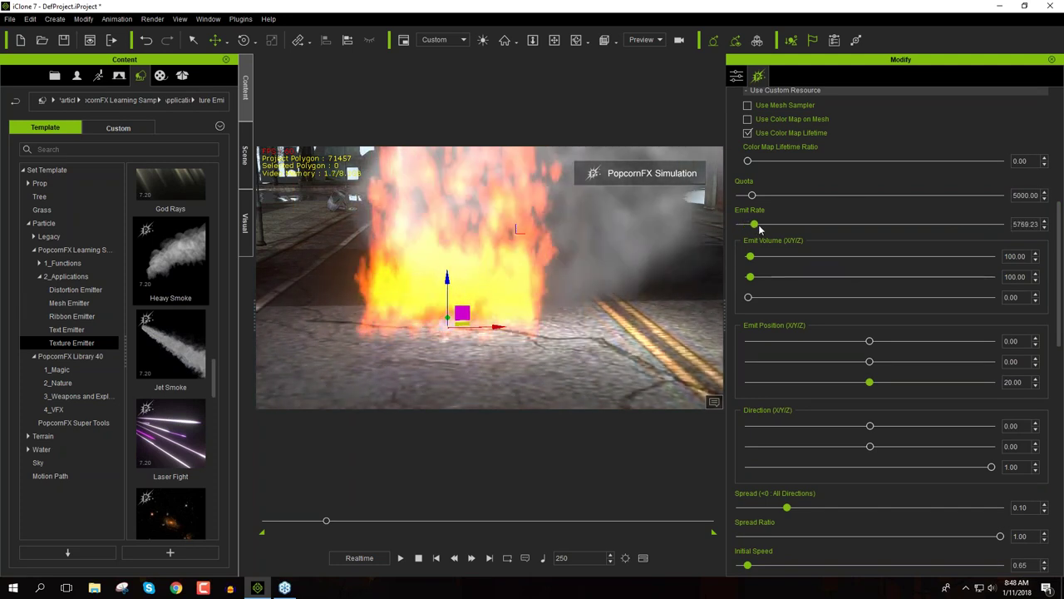
{"action": "left_click_drag", "start_coordinate": [759, 229], "coordinate": [747, 227]}
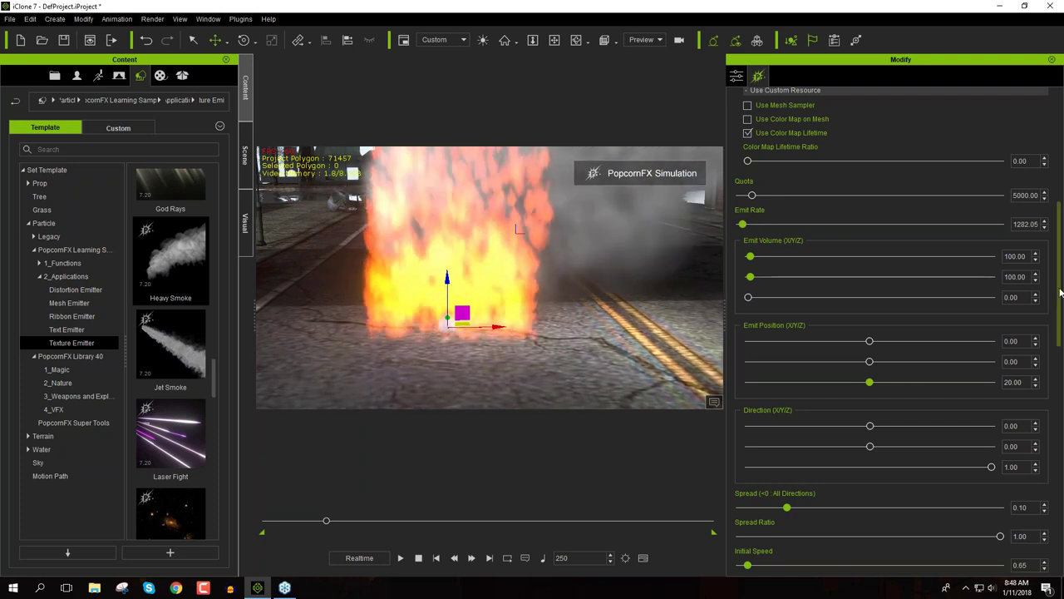
Set the Heavy Smoke X wind to 0.69 in the force settings and collapse that group
{"action": "scroll", "coordinate": [1060, 292], "scroll_direction": "down", "scroll_amount": 4}
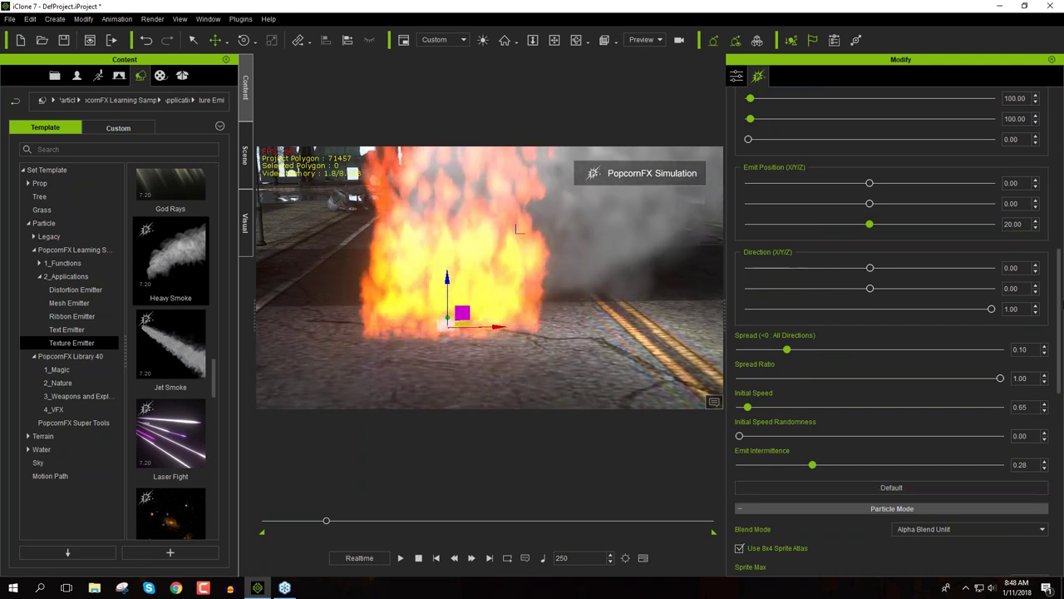
{"action": "scroll", "coordinate": [891, 333], "scroll_direction": "down", "scroll_amount": 10}
{"action": "scroll", "coordinate": [758, 515], "scroll_direction": "down", "scroll_amount": 3}
{"action": "left_click", "coordinate": [759, 510]}
{"action": "scroll", "coordinate": [831, 482], "scroll_direction": "down", "scroll_amount": 5}
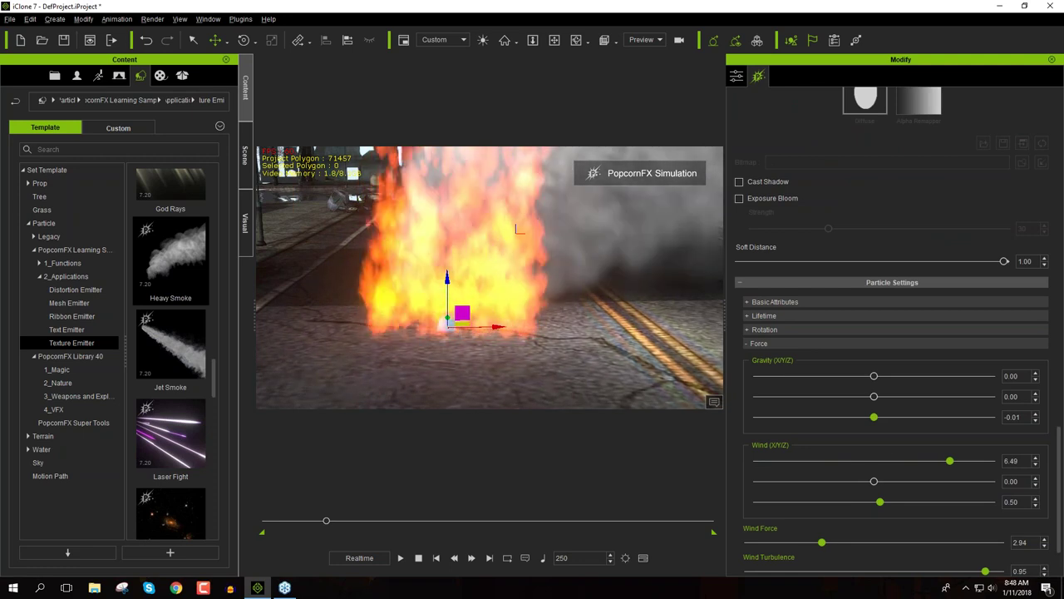
{"action": "left_click_drag", "start_coordinate": [945, 464], "coordinate": [883, 474]}
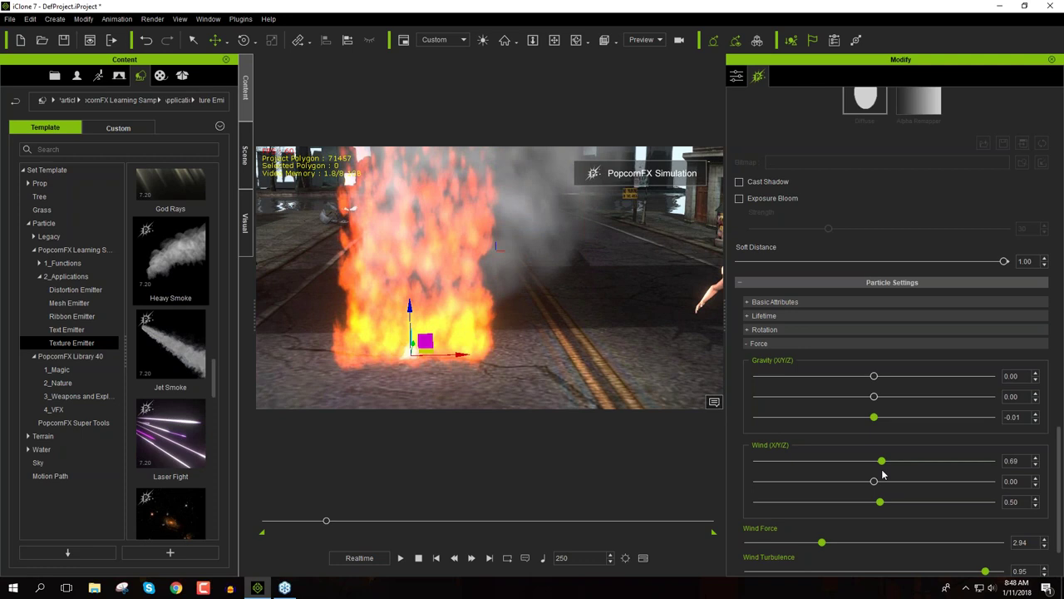
{"action": "scroll", "coordinate": [1060, 528], "scroll_direction": "down", "scroll_amount": 1}
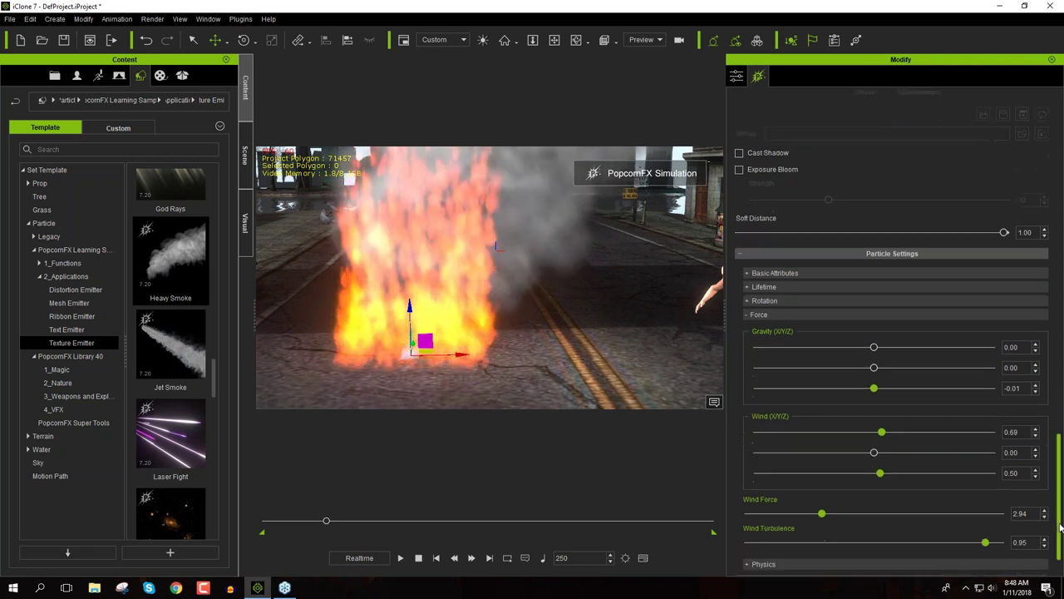
{"action": "scroll", "coordinate": [1060, 528], "scroll_direction": "down", "scroll_amount": 1}
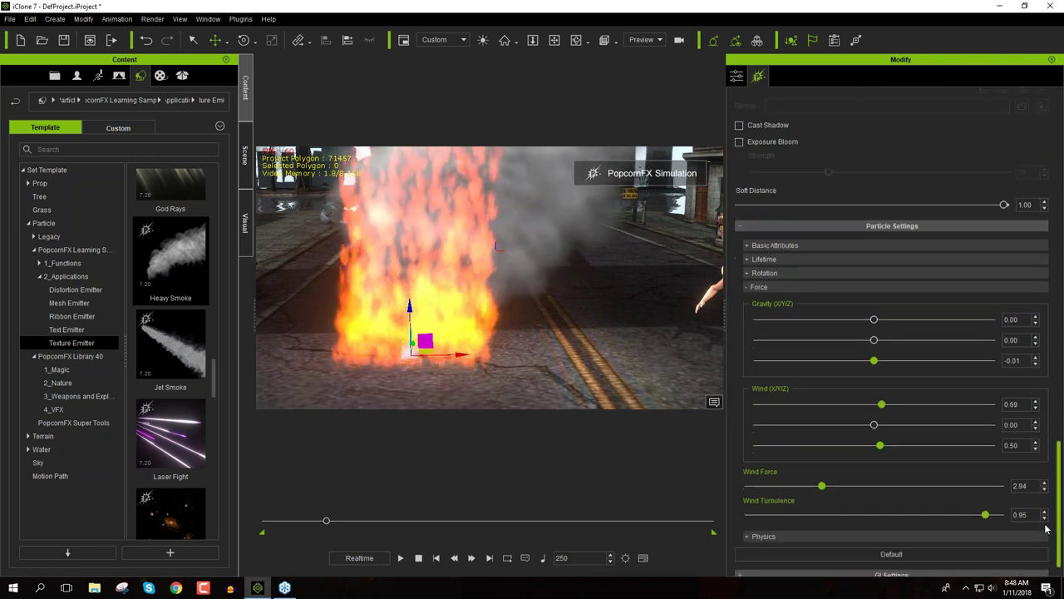
{"action": "left_click", "coordinate": [775, 287]}
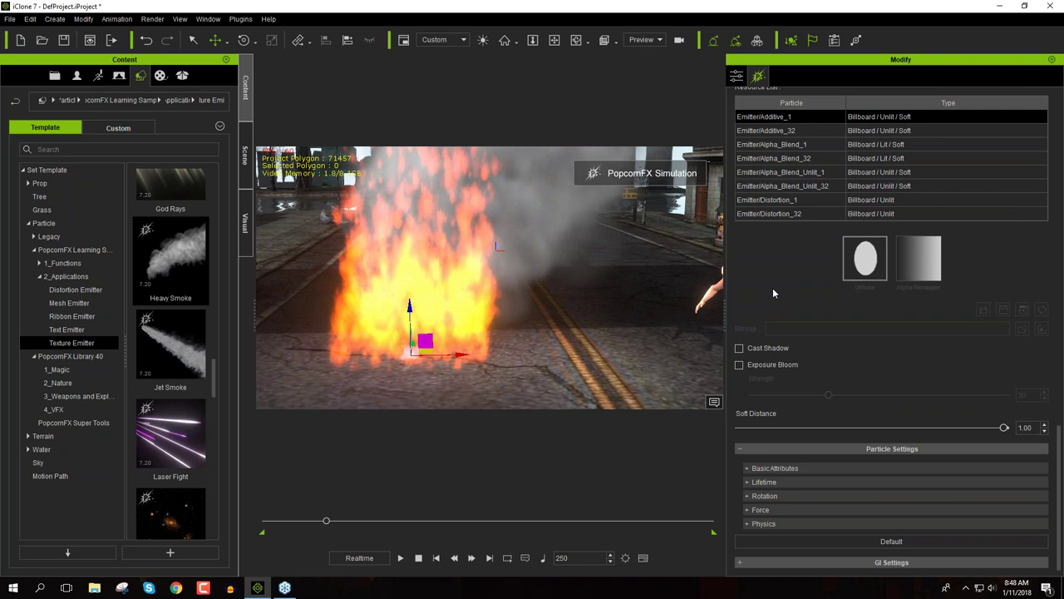
Return to frame 1 and switch emission off for both Heavy Smoke and Flame
{"action": "left_click", "coordinate": [420, 559]}
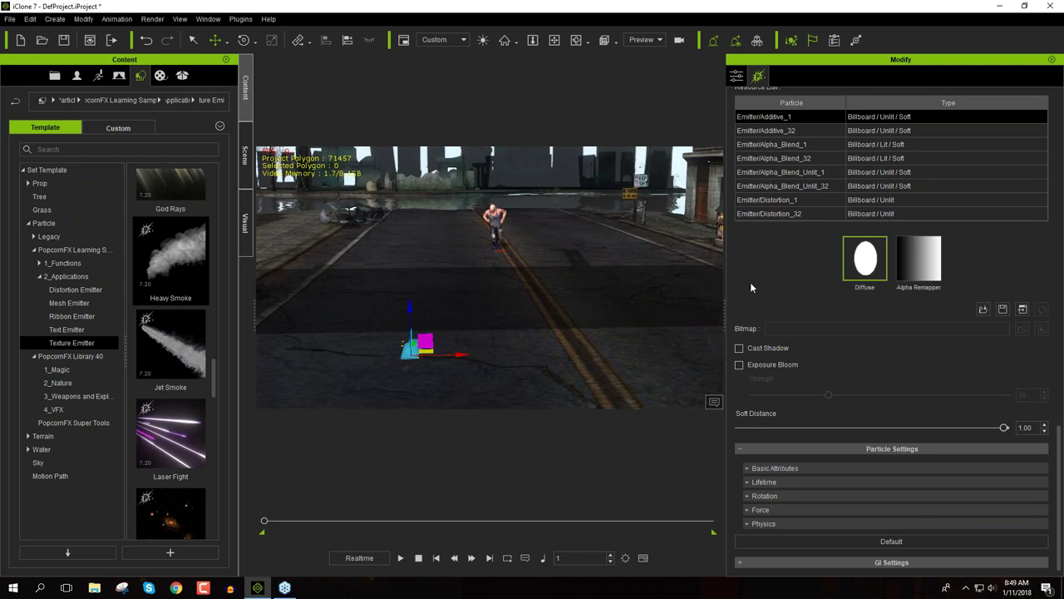
{"action": "left_click_drag", "start_coordinate": [1060, 466], "coordinate": [1060, 142]}
{"action": "left_click", "coordinate": [977, 157]}
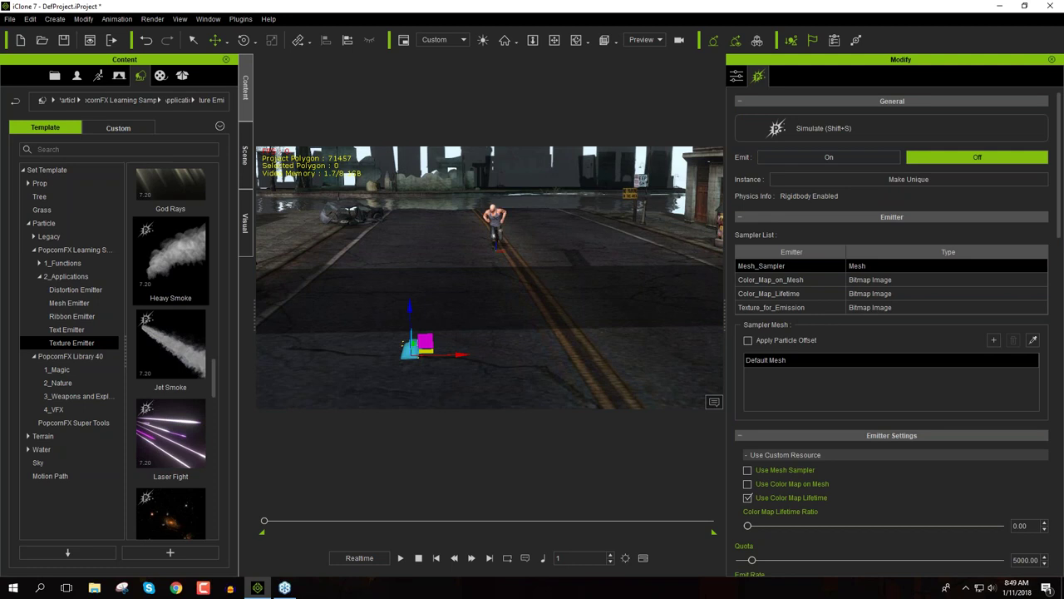
{"action": "left_click", "coordinate": [243, 158]}
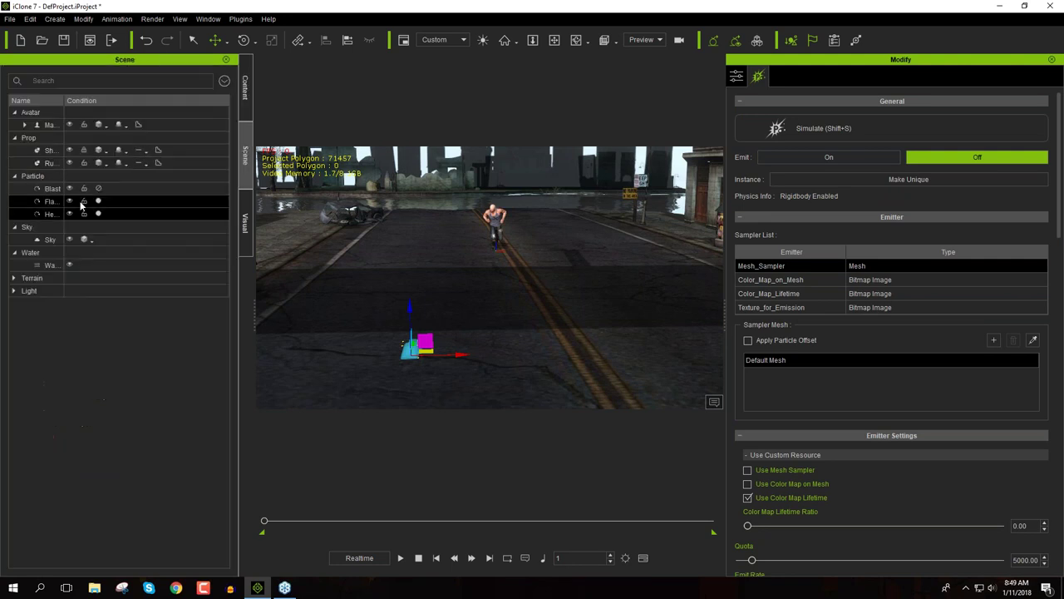
{"action": "left_click_drag", "start_coordinate": [64, 98], "coordinate": [97, 99]}
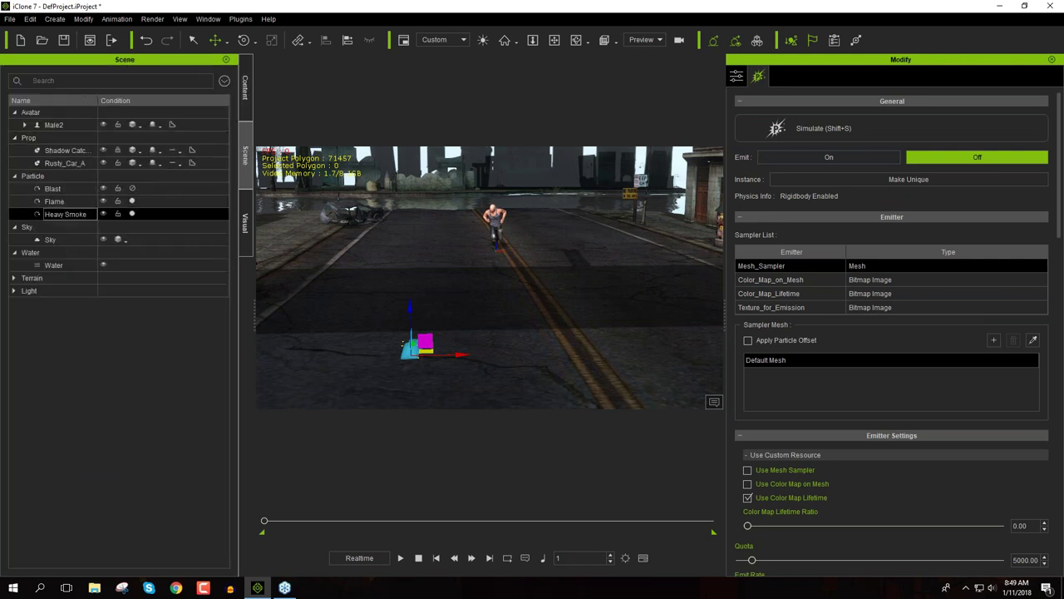
{"action": "left_click", "coordinate": [54, 202]}
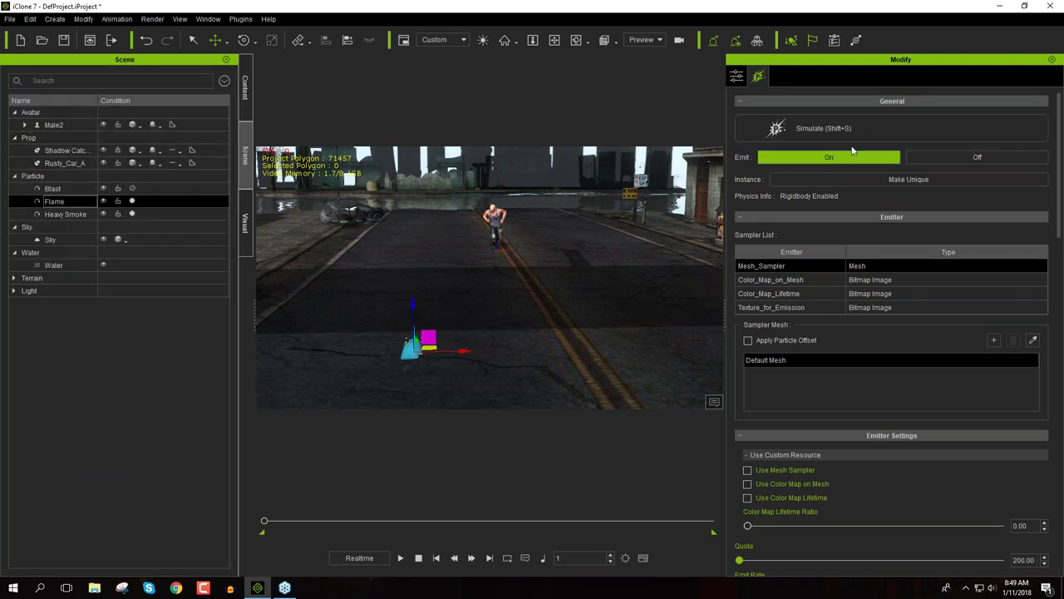
{"action": "left_click", "coordinate": [954, 157]}
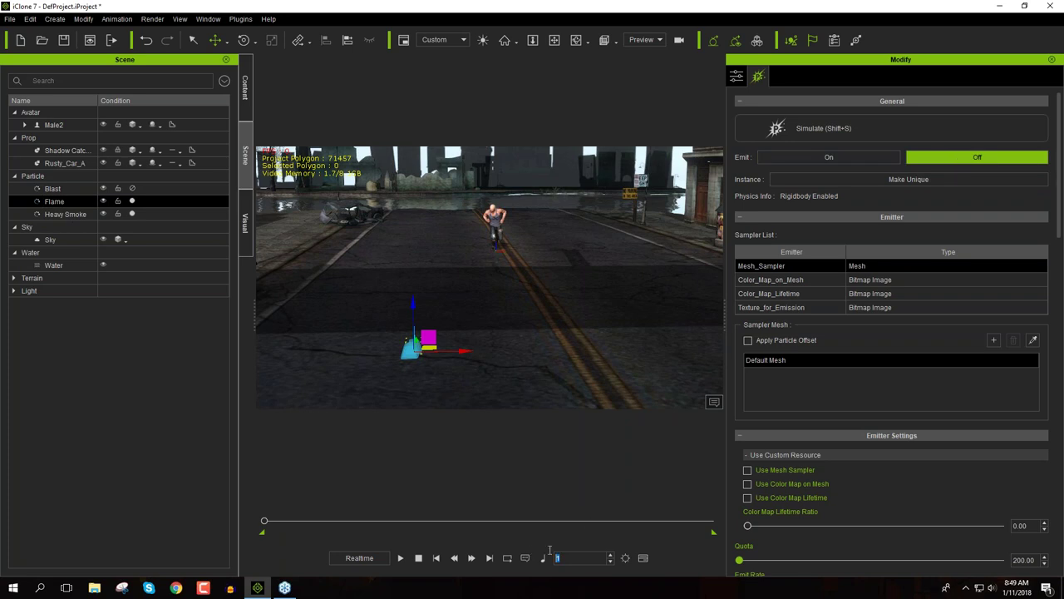
Switch emission on for Flame and Heavy Smoke at frame 250
{"action": "type", "text": "250"}
{"action": "key", "text": "Return"}
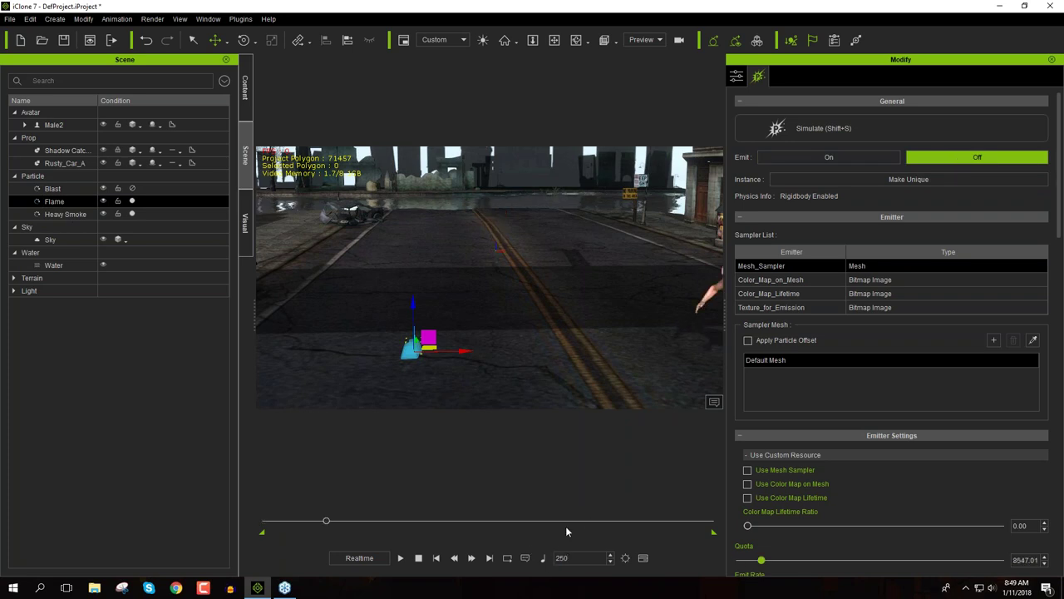
{"action": "left_click", "coordinate": [829, 157]}
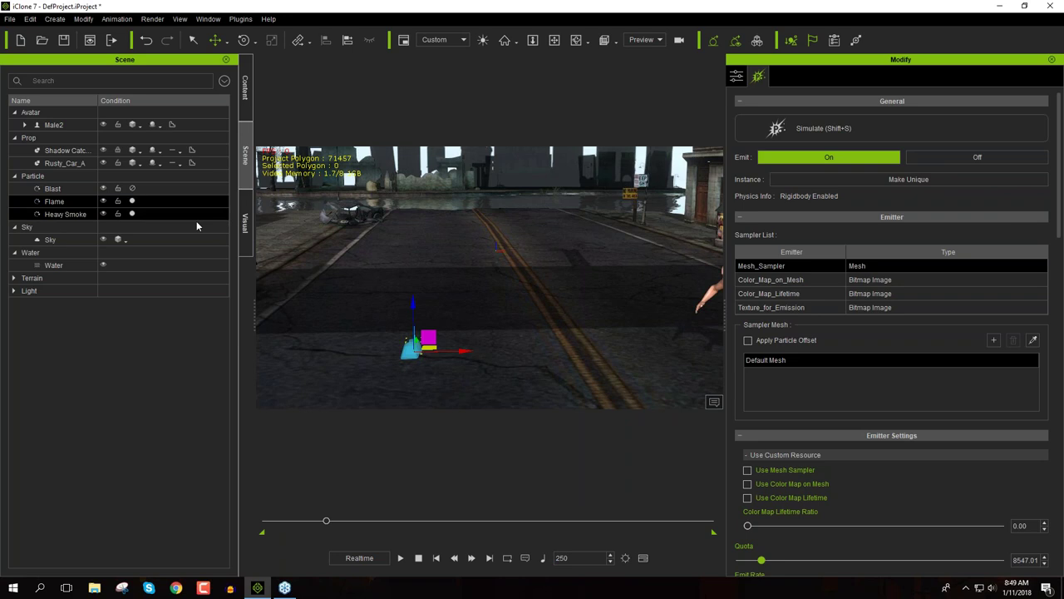
{"action": "left_click", "coordinate": [67, 216]}
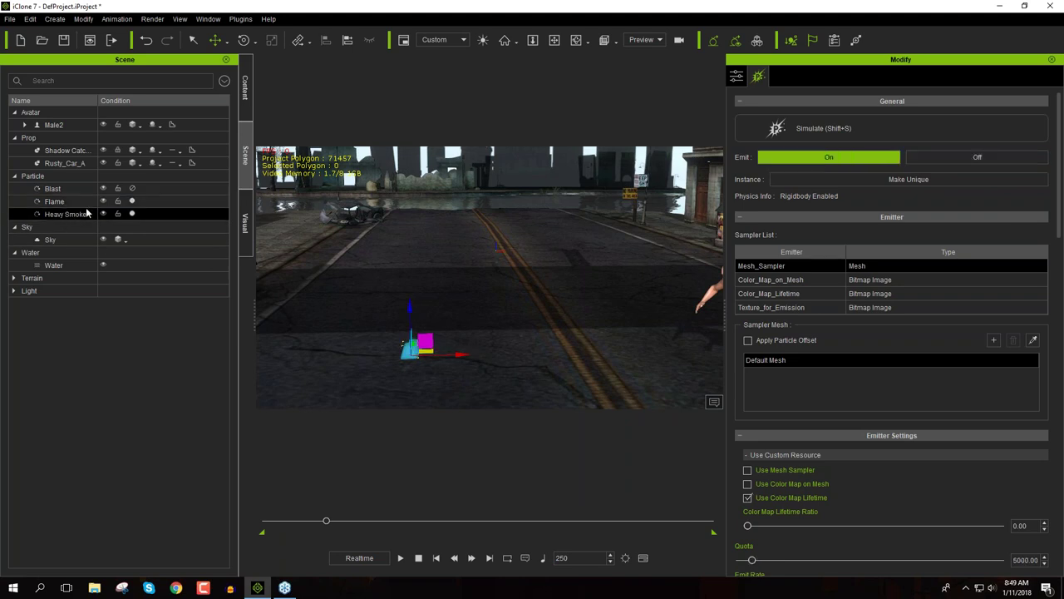
Select the Blast particle and play the animation from the start to review the blast, flame and smoke together
{"action": "left_click", "coordinate": [72, 187]}
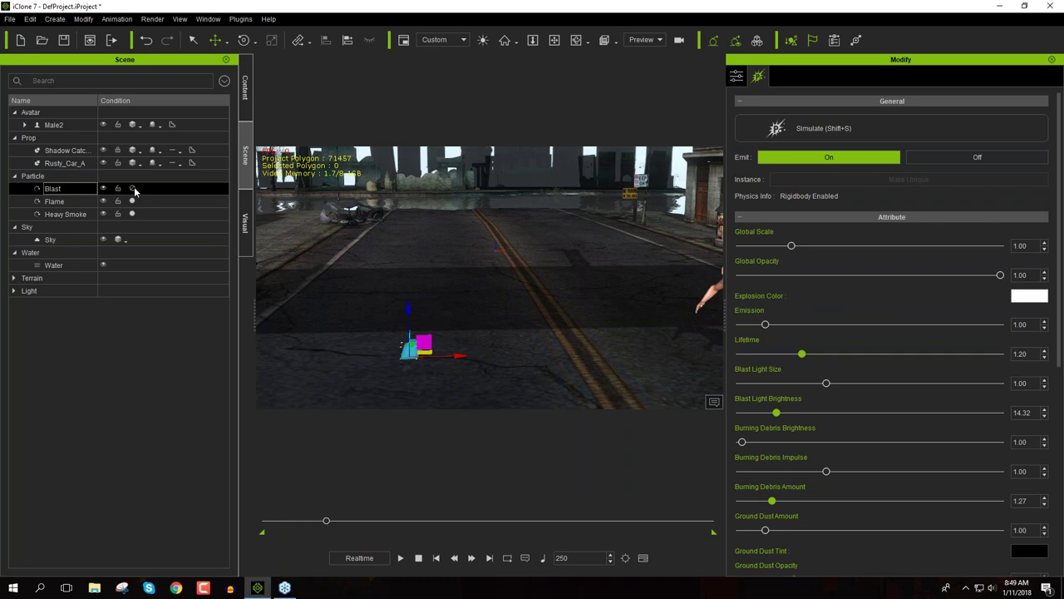
{"action": "left_click", "coordinate": [400, 558]}
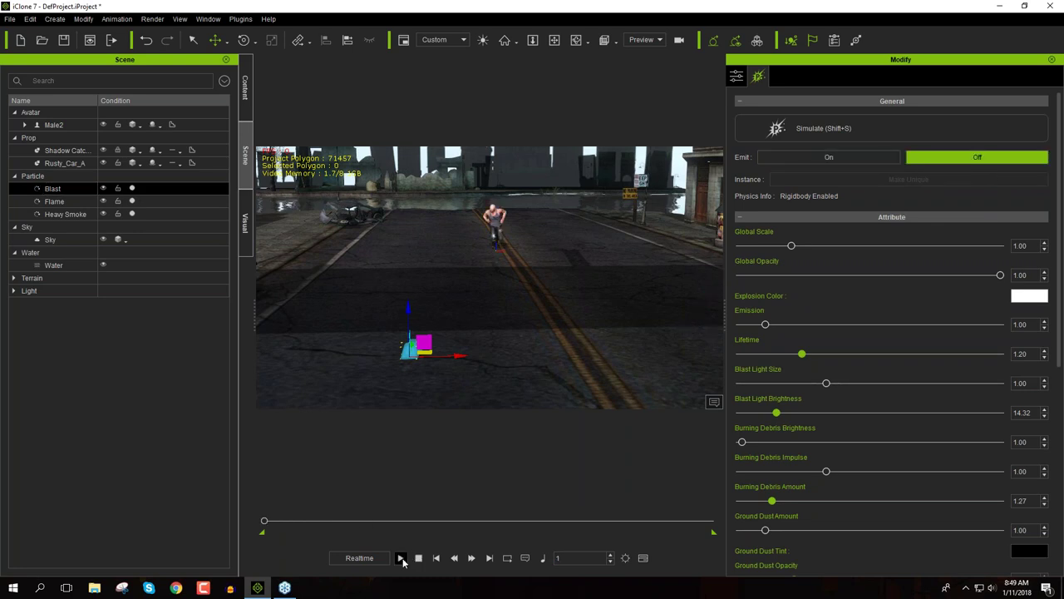
{"action": "middle_click_drag", "start_coordinate": [526, 352], "coordinate": [546, 324]}
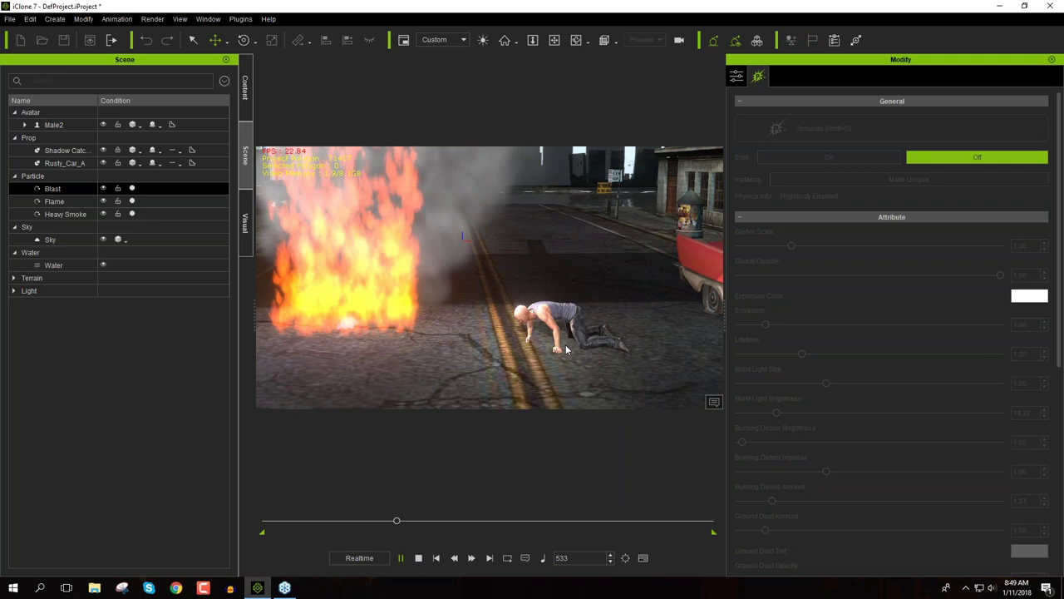
{"action": "left_click", "coordinate": [419, 559]}
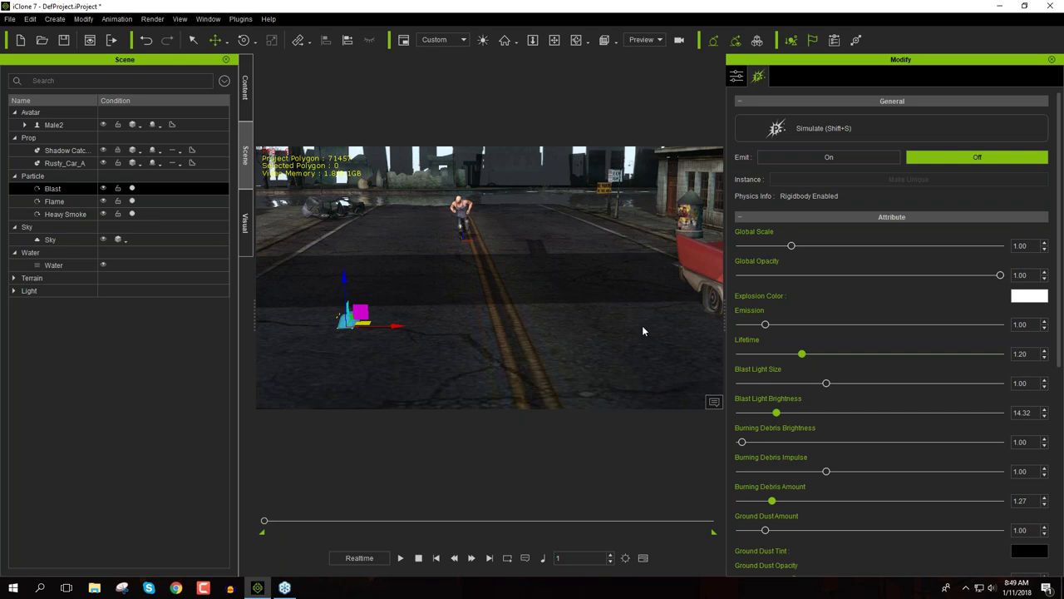
Set the Blast particle's ground dust opacity to 0.46
{"action": "left_click", "coordinate": [70, 190]}
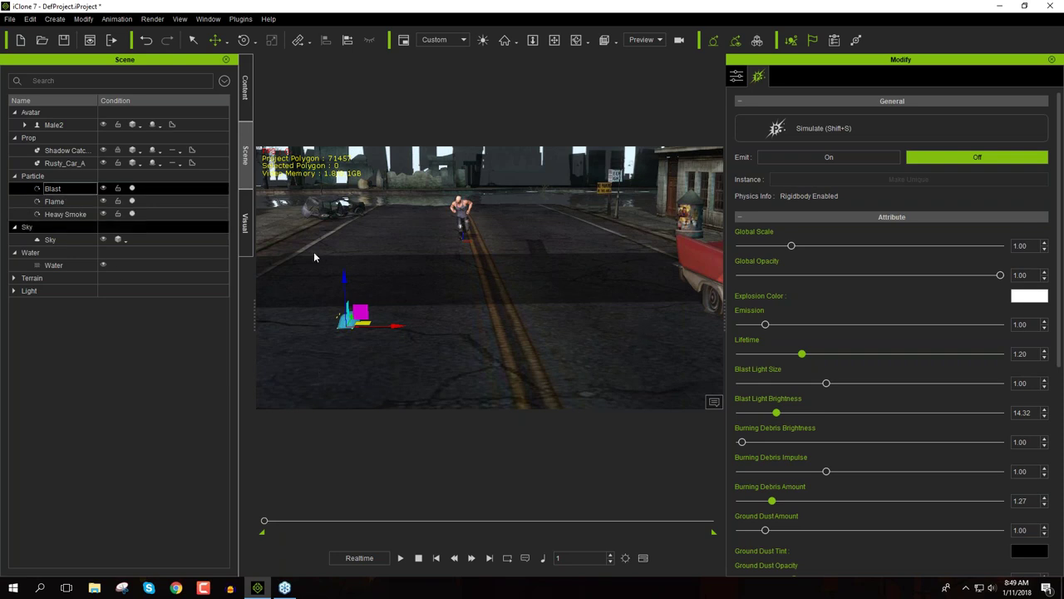
{"action": "left_click_drag", "start_coordinate": [1062, 312], "coordinate": [1062, 420]}
{"action": "scroll", "coordinate": [908, 384], "scroll_direction": "down", "scroll_amount": 1}
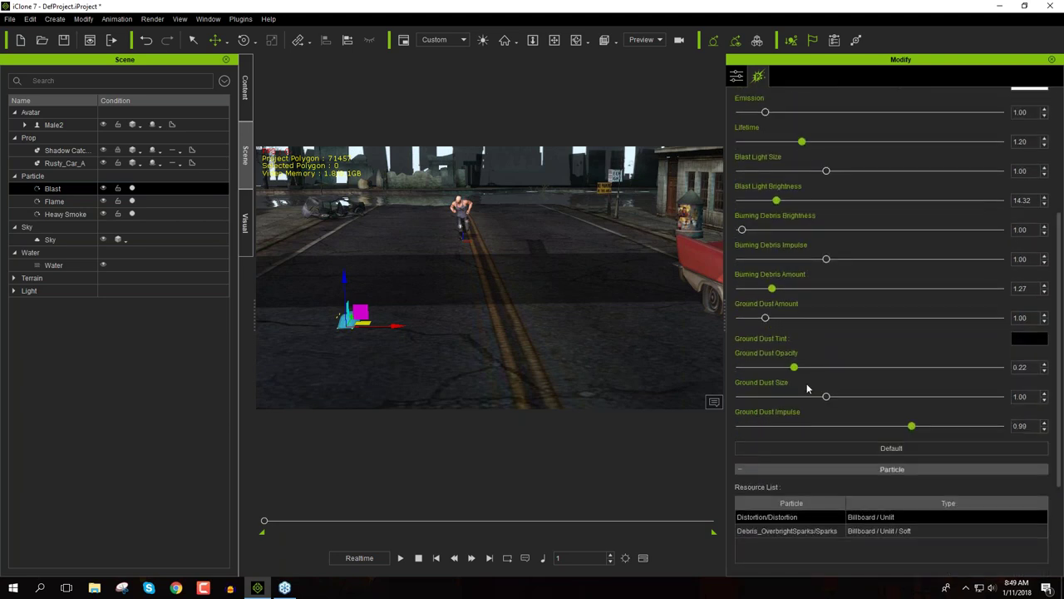
{"action": "left_click_drag", "start_coordinate": [797, 369], "coordinate": [861, 376]}
Hide the Blast, Flame and Heavy Smoke particles in the scene
{"action": "left_click", "coordinate": [103, 188]}
{"action": "left_click", "coordinate": [103, 201]}
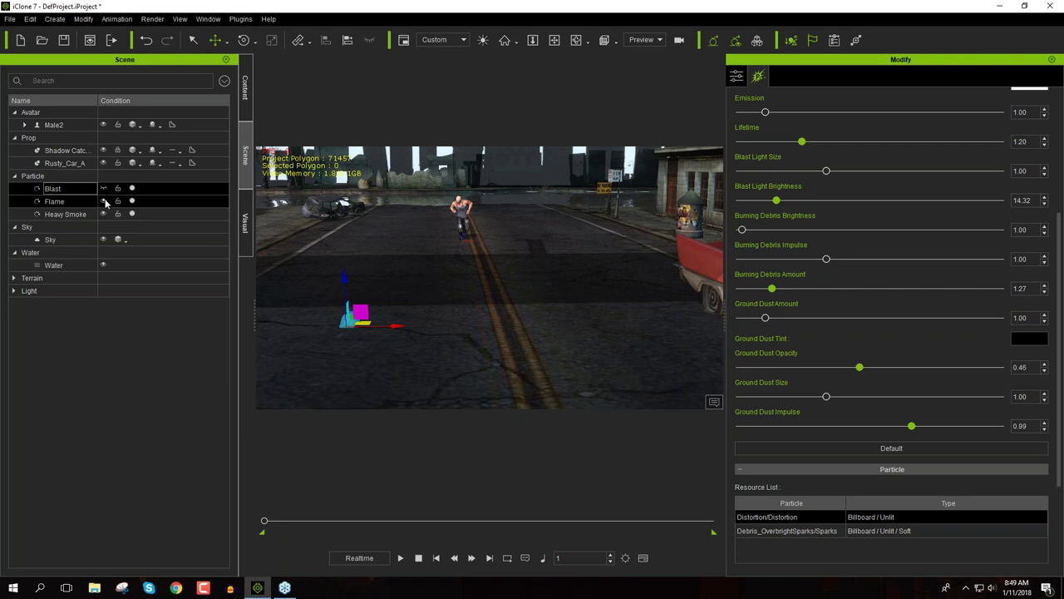
{"action": "left_click", "coordinate": [103, 213]}
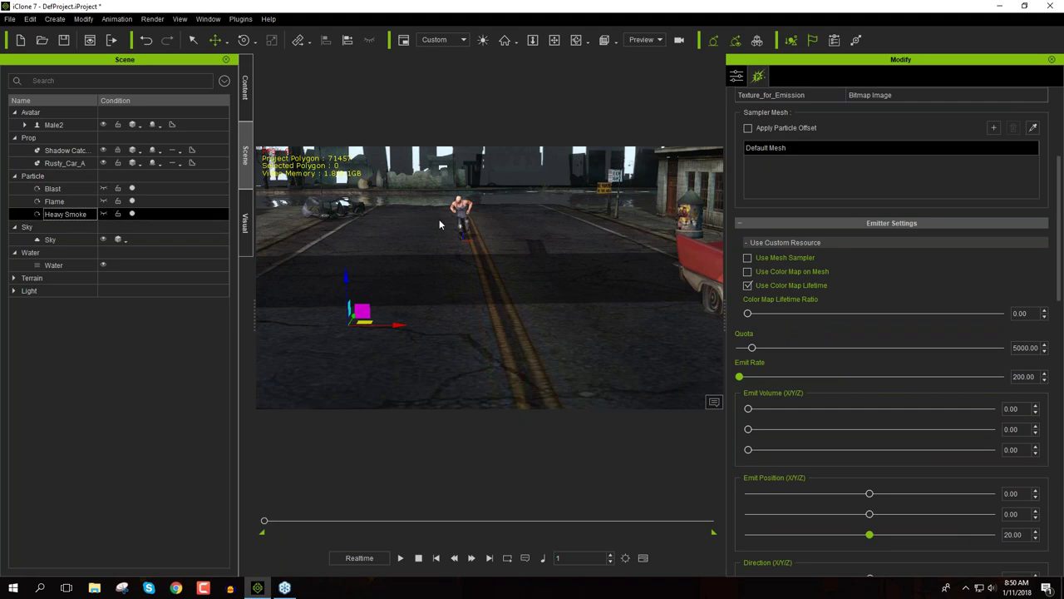
Frame the Male2 character up close and create a new camera from that view
{"action": "right_click_drag", "start_coordinate": [407, 290], "coordinate": [374, 289]}
{"action": "left_click", "coordinate": [366, 208]}
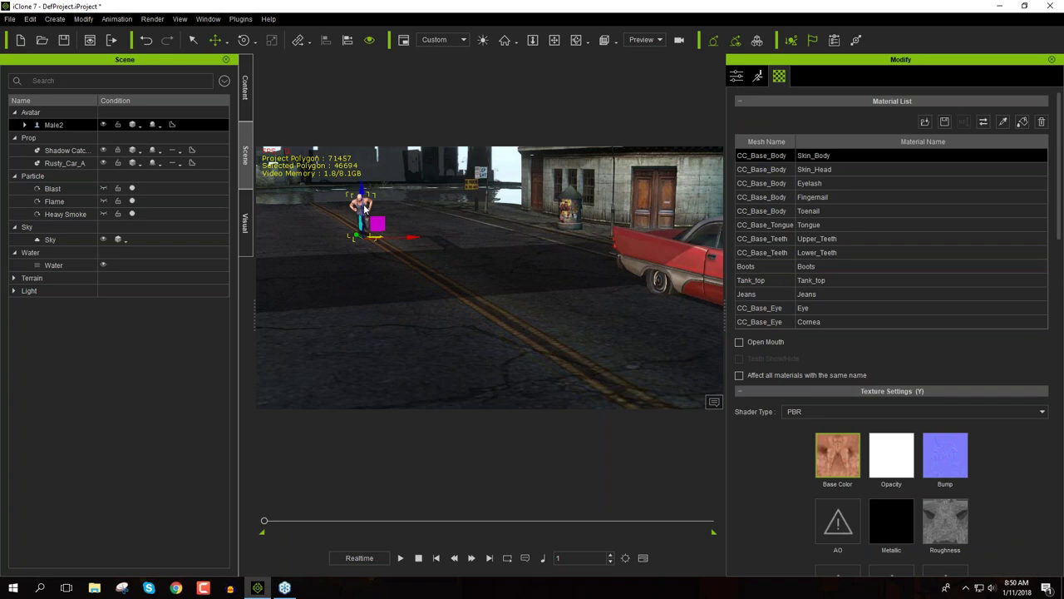
{"action": "key", "text": "z"}
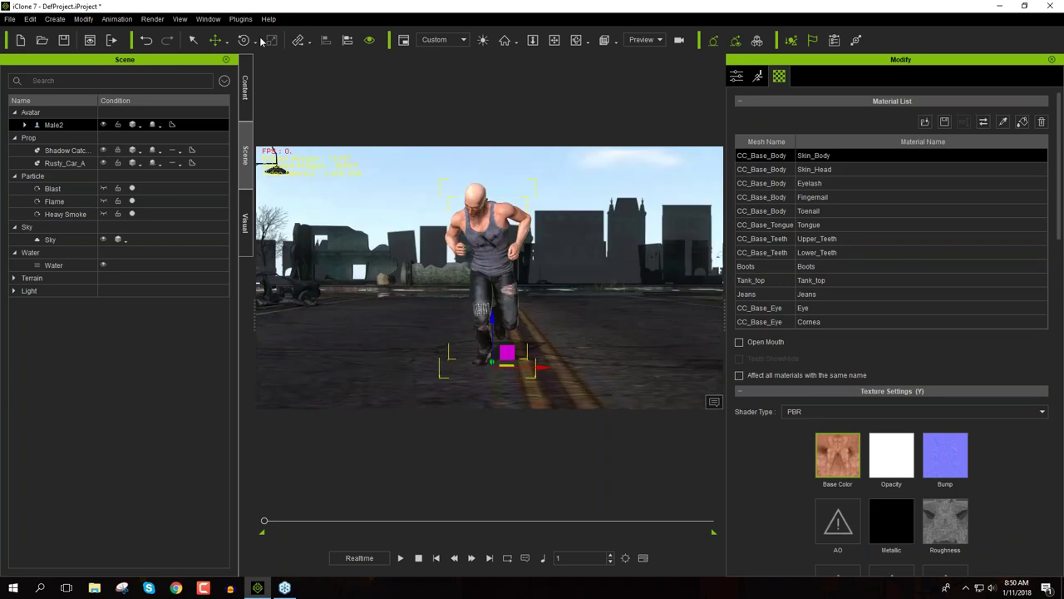
{"action": "left_click", "coordinate": [54, 18]}
{"action": "left_click", "coordinate": [102, 166]}
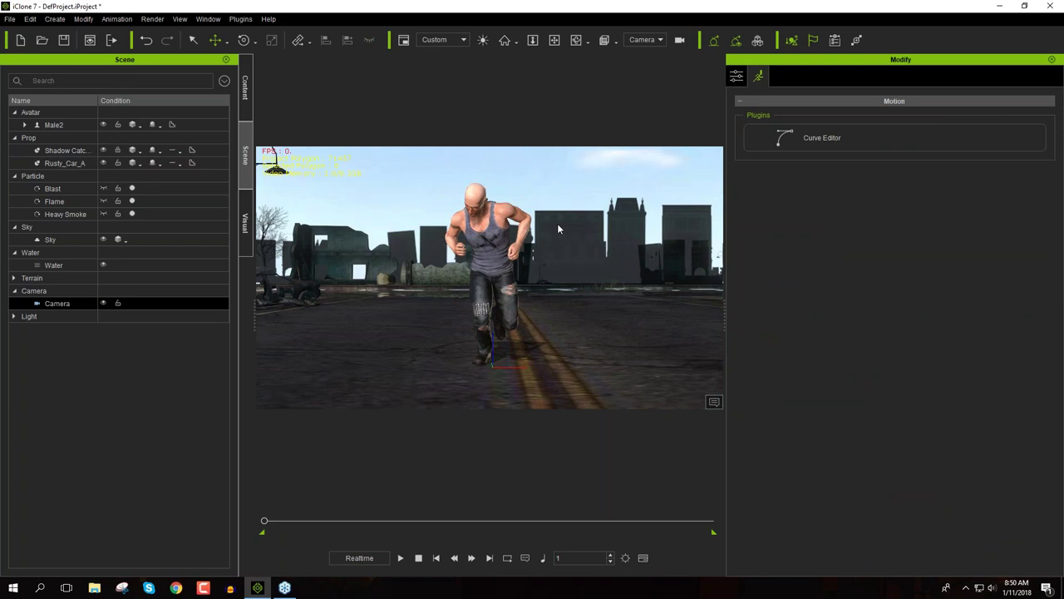
Orbit the new camera around Male2 to a side view with the street buildings behind him
{"action": "left_click", "coordinate": [486, 228]}
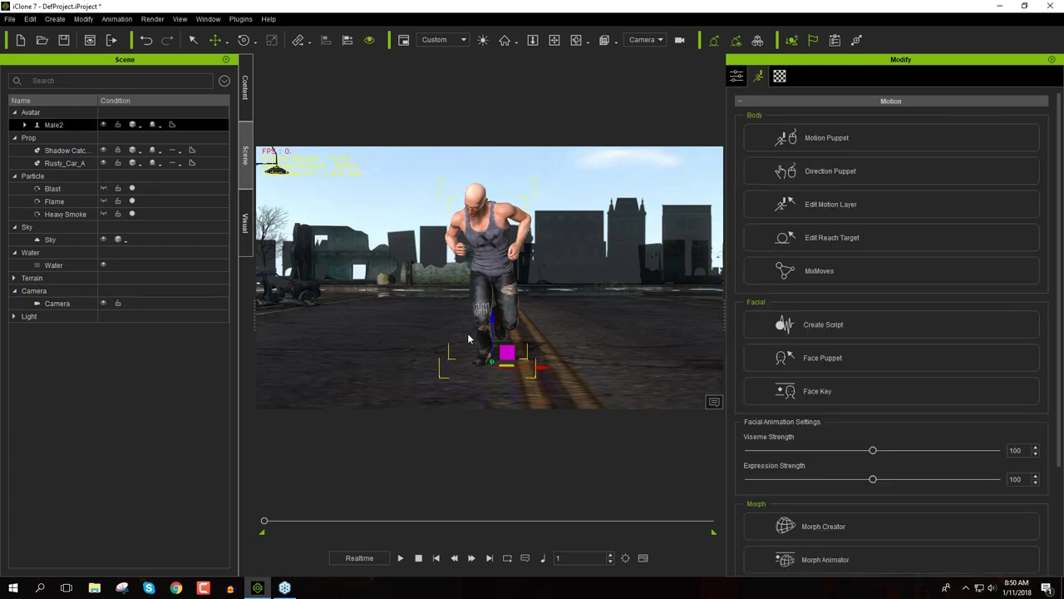
{"action": "right_click_drag", "start_coordinate": [417, 309], "coordinate": [592, 306]}
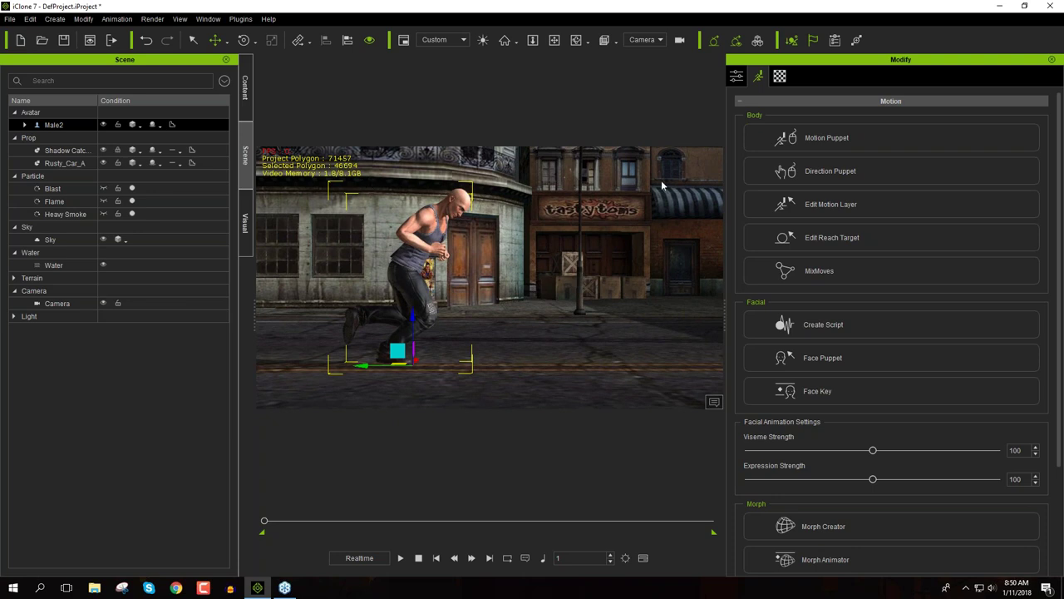
{"action": "right_click_drag", "start_coordinate": [557, 262], "coordinate": [536, 255]}
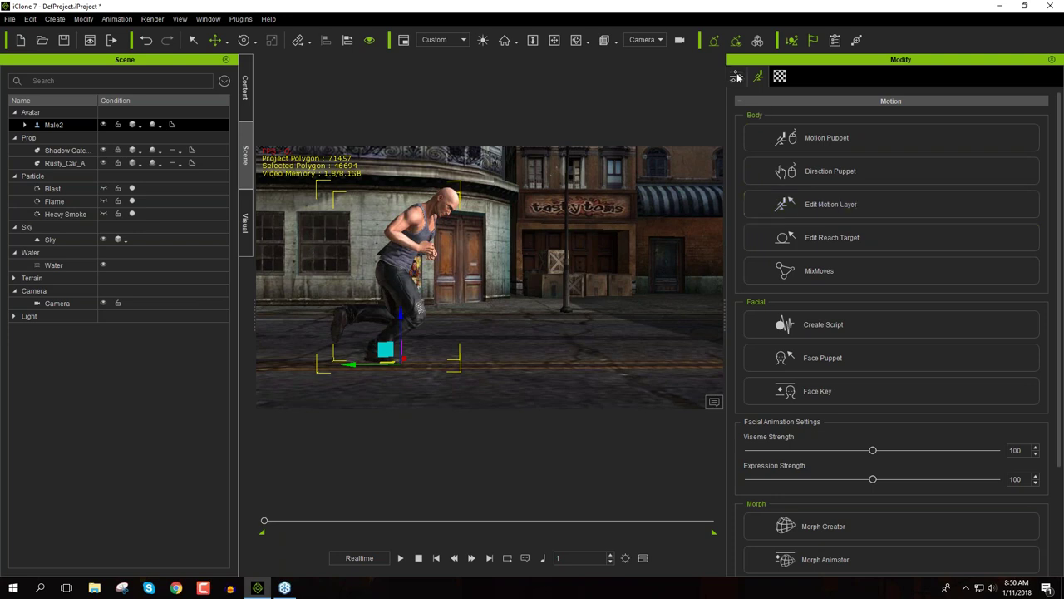
Link the camera to the character by picking Male2's body as its parent
{"action": "left_click", "coordinate": [54, 305]}
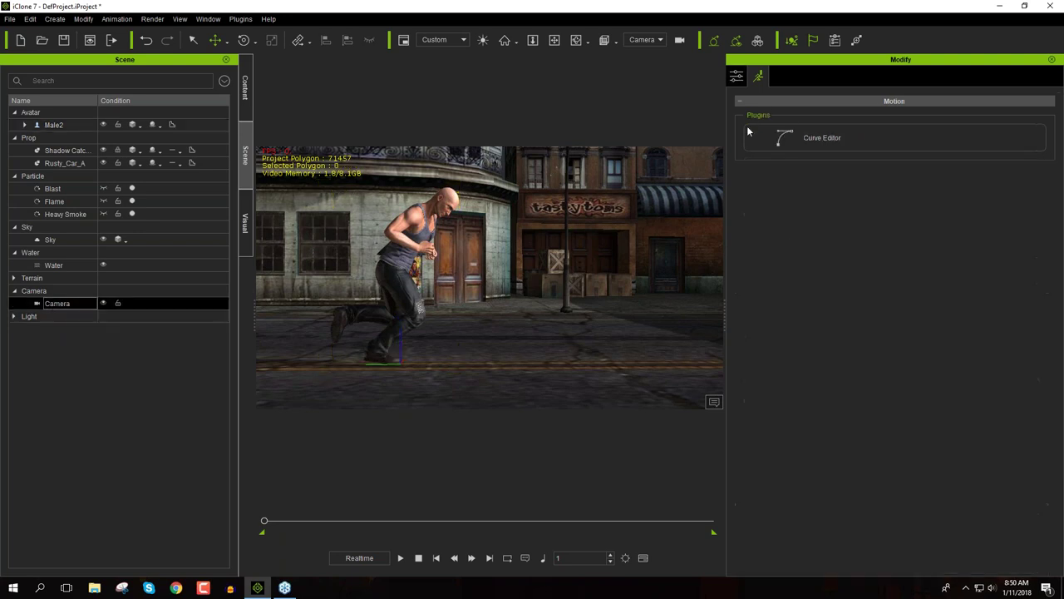
{"action": "left_click", "coordinate": [736, 77]}
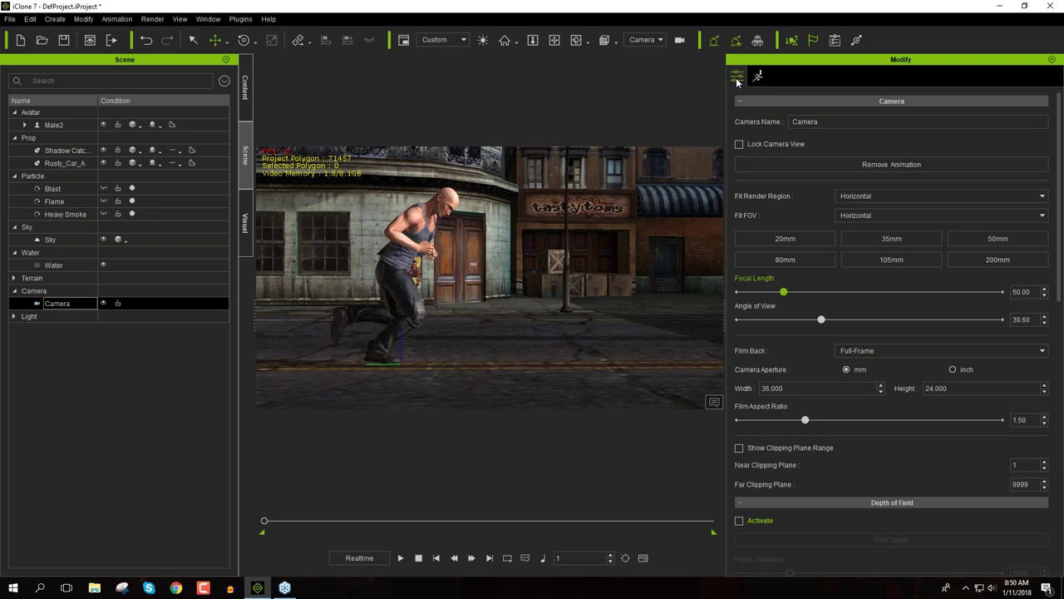
{"action": "left_click_drag", "start_coordinate": [1062, 223], "coordinate": [1059, 404]}
{"action": "scroll", "coordinate": [814, 408], "scroll_direction": "down", "scroll_amount": 5}
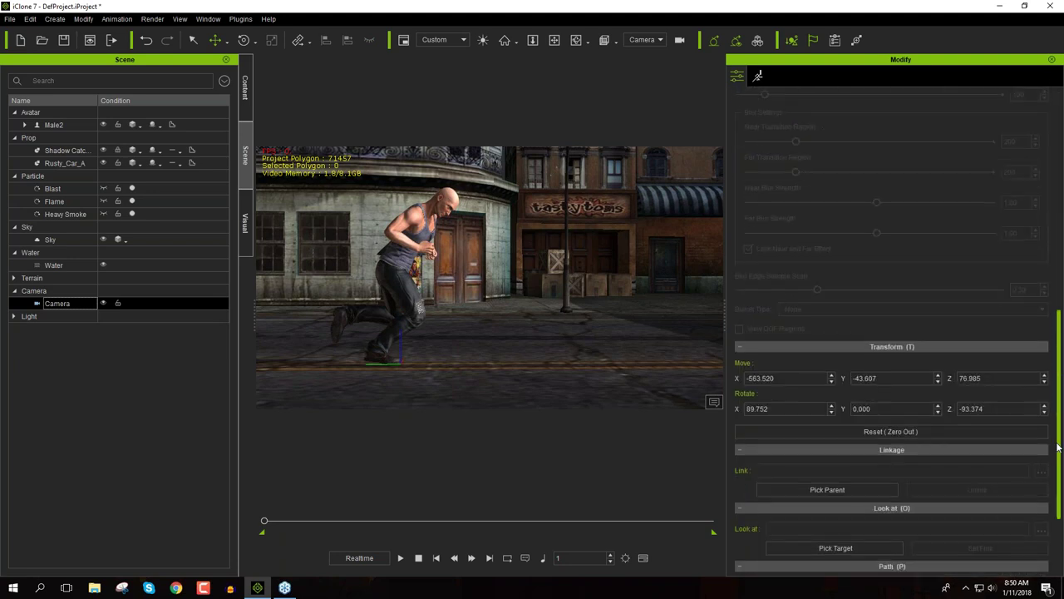
{"action": "left_click", "coordinate": [816, 407]}
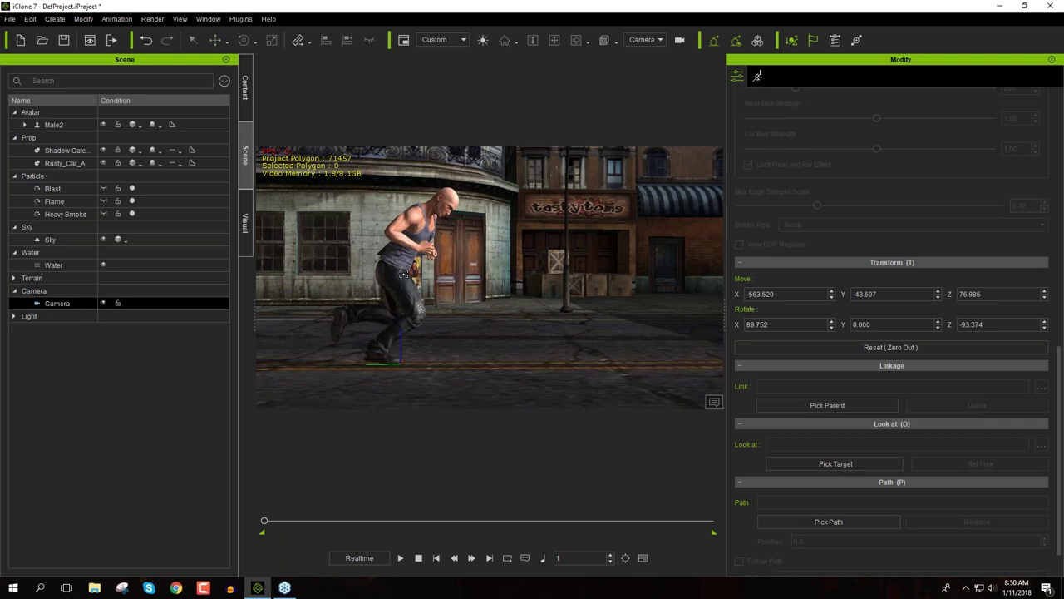
{"action": "left_click", "coordinate": [412, 224]}
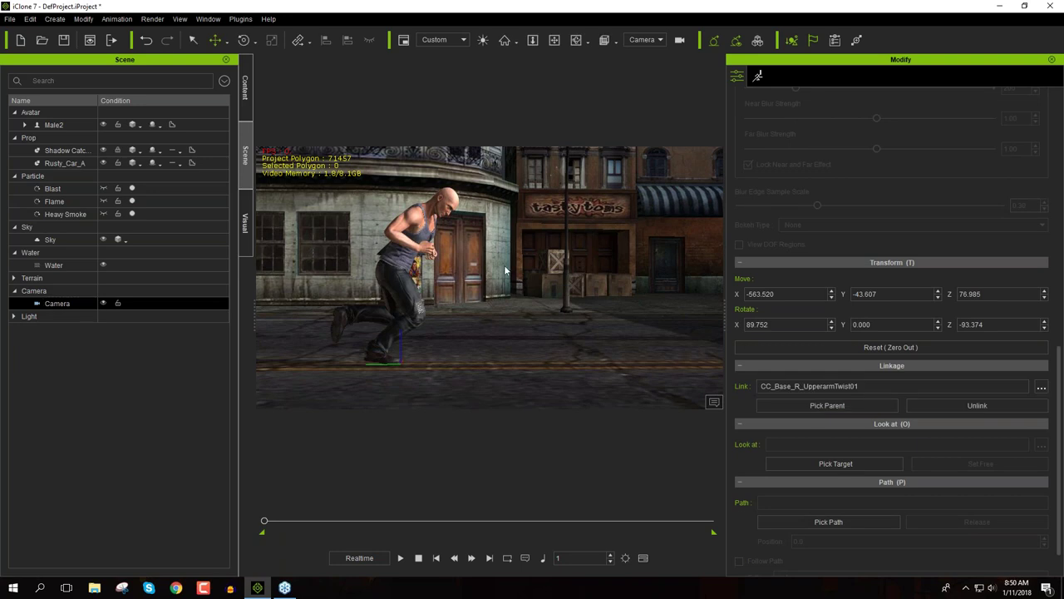
Play the animation to check how the linked camera follows the character, and return to frame 1
{"action": "key", "text": "space"}
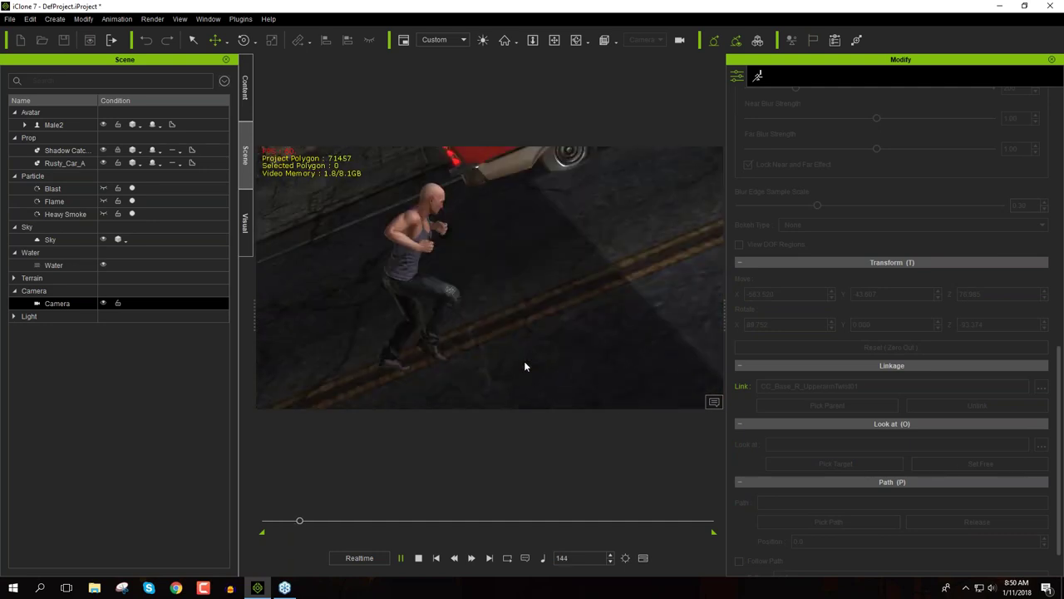
{"action": "key", "text": "space"}
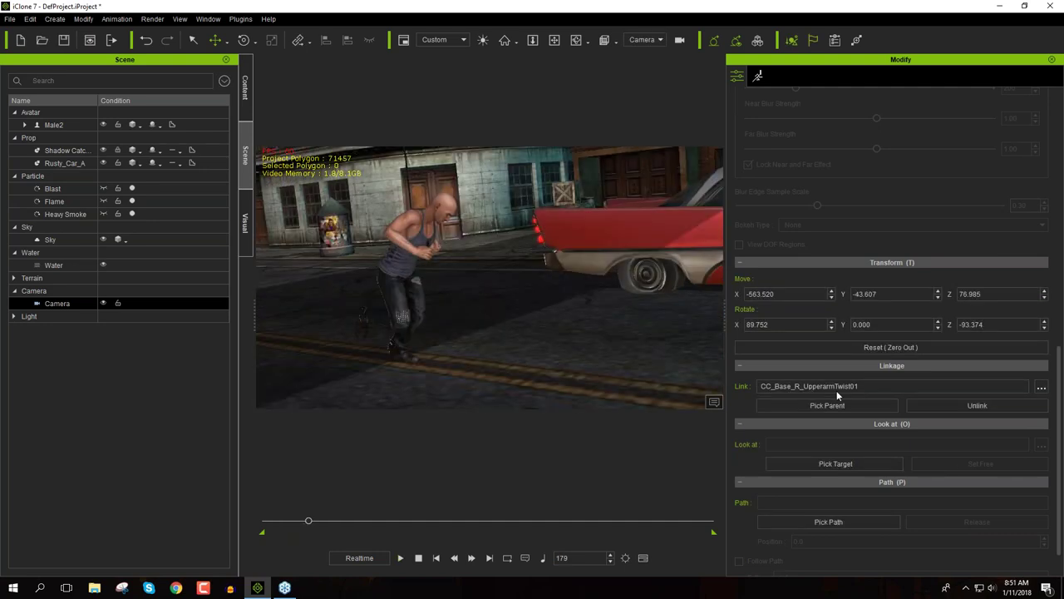
{"action": "left_click_drag", "start_coordinate": [310, 521], "coordinate": [255, 521]}
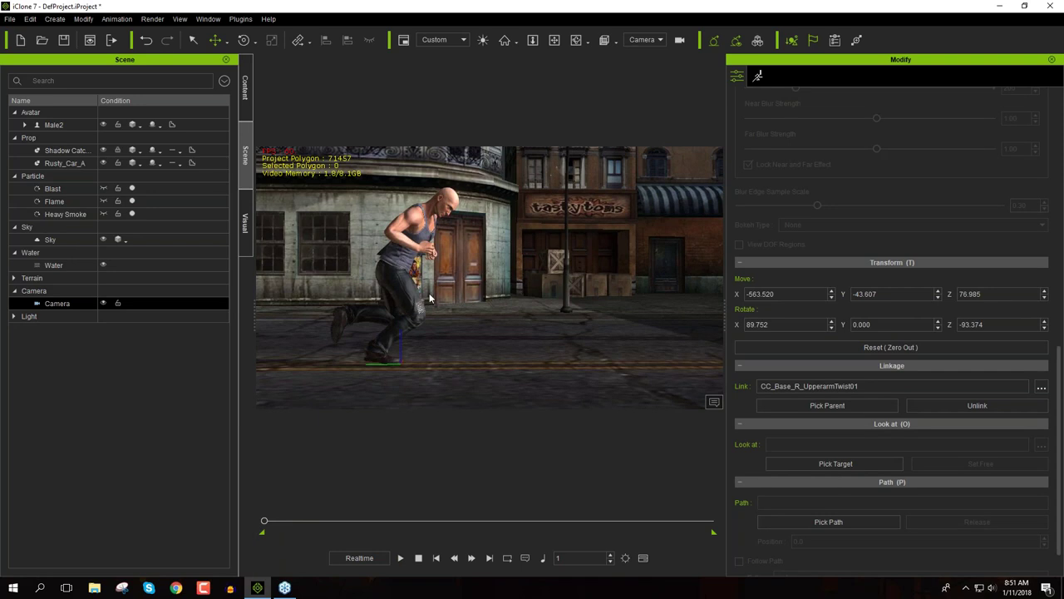
Change the camera's link sub-node to RL_BoneRoot with alignment set to None
{"action": "left_click", "coordinate": [1041, 388]}
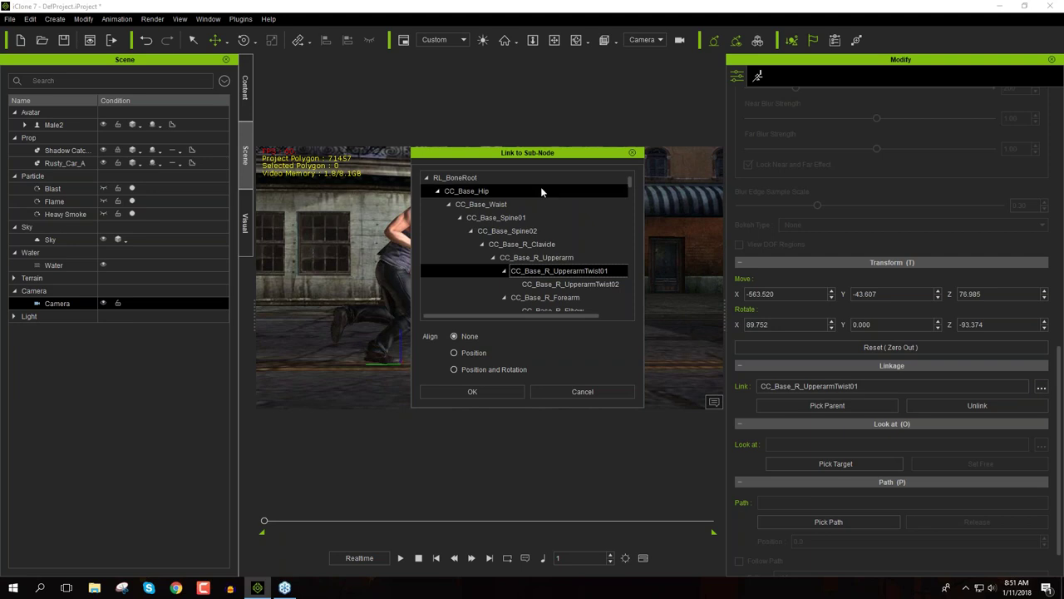
{"action": "left_click", "coordinate": [458, 182]}
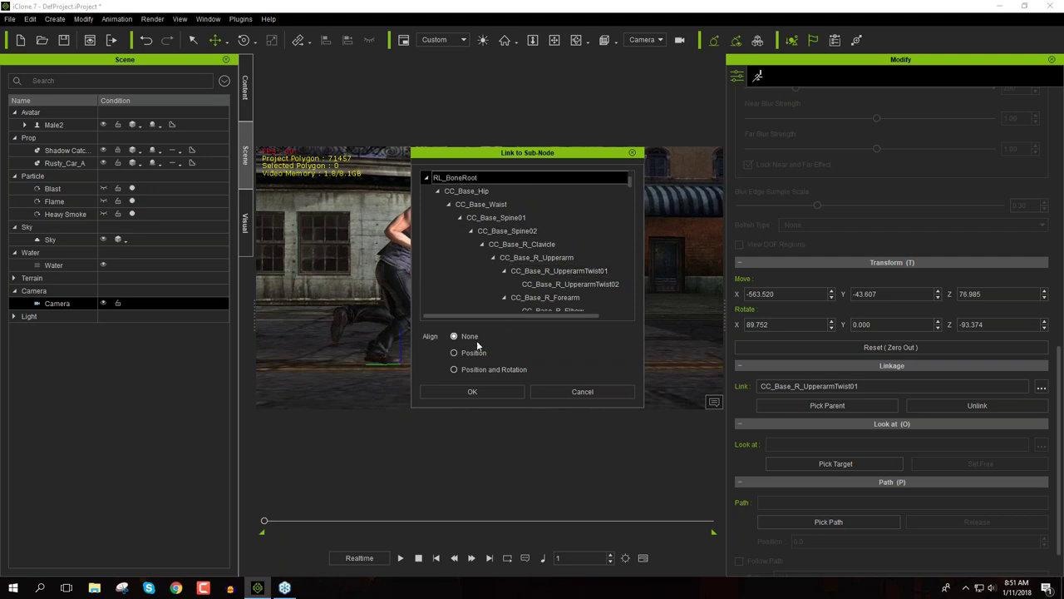
{"action": "left_click", "coordinate": [472, 390]}
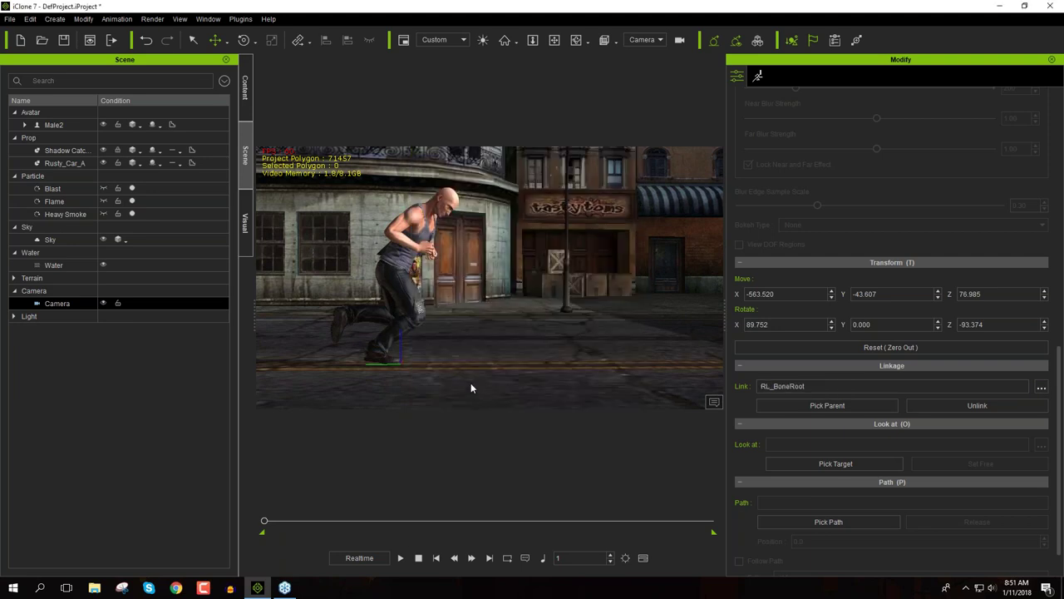
Play the animation twice from the start to review the camera linked to the root bone
{"action": "left_click", "coordinate": [400, 557]}
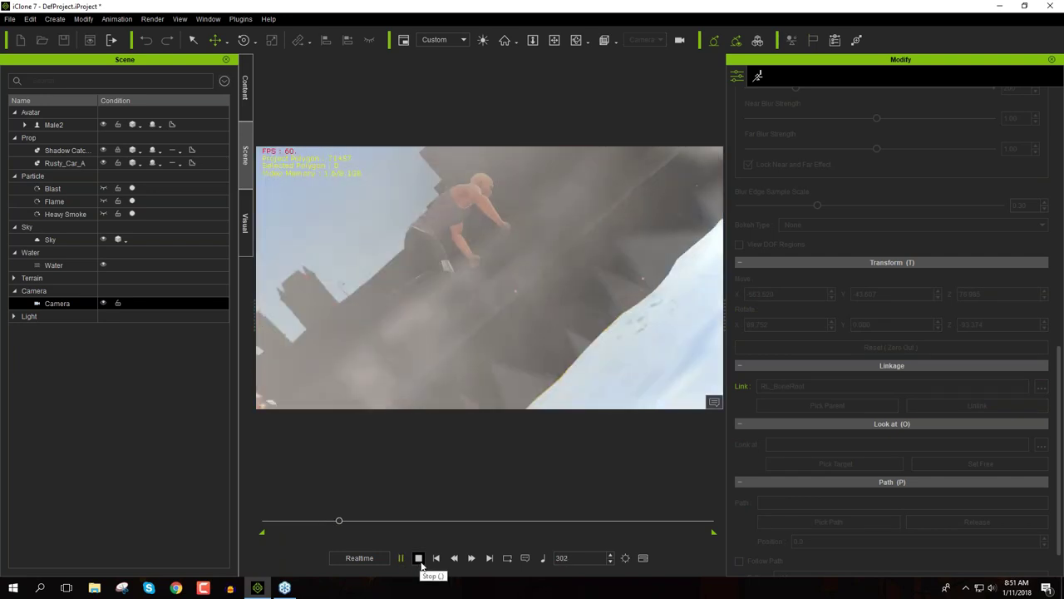
{"action": "left_click", "coordinate": [419, 558]}
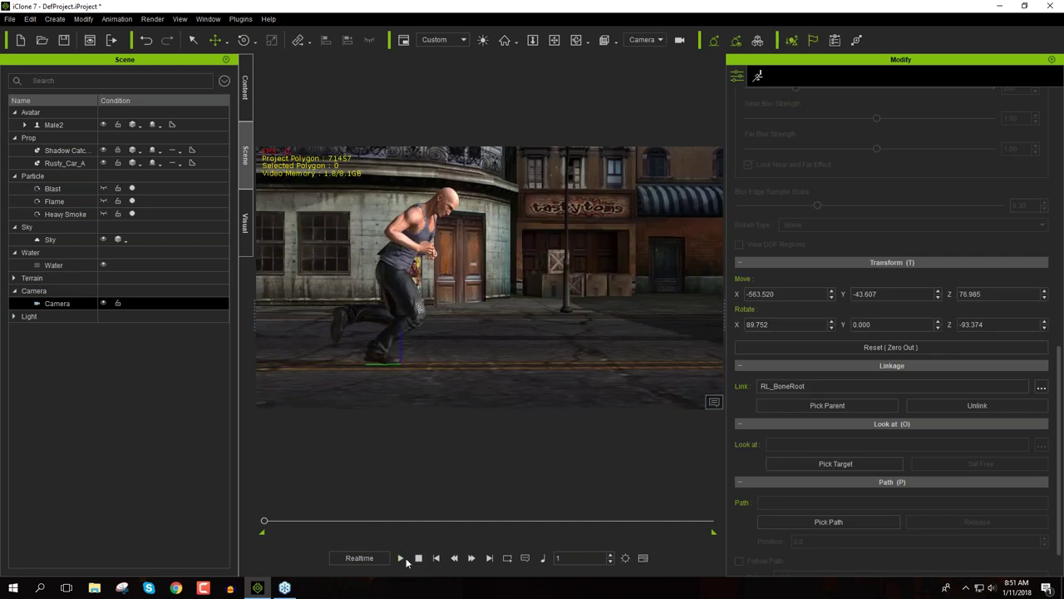
{"action": "left_click", "coordinate": [404, 556]}
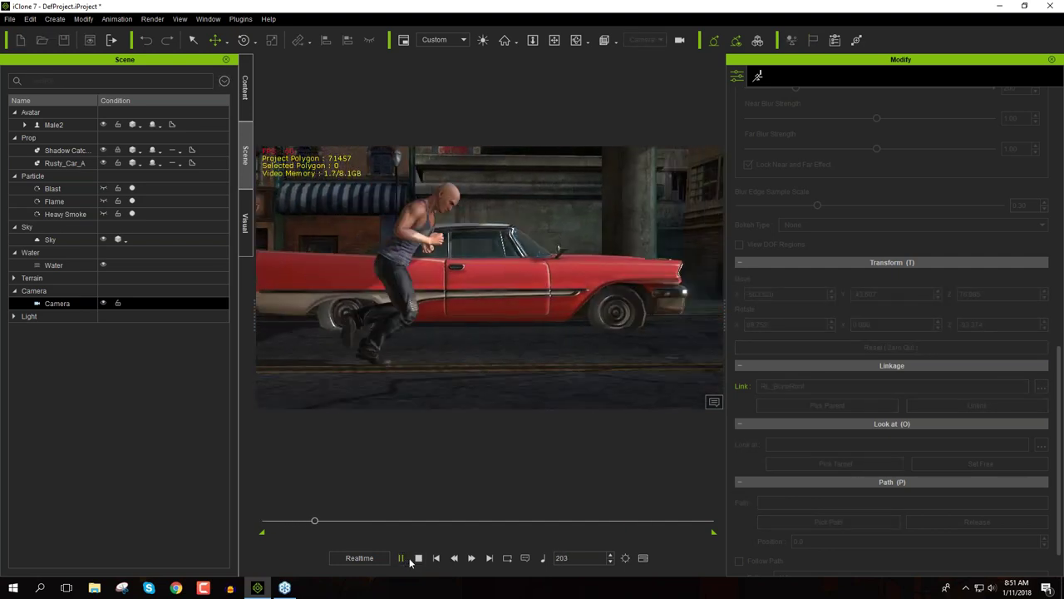
{"action": "left_click", "coordinate": [418, 559]}
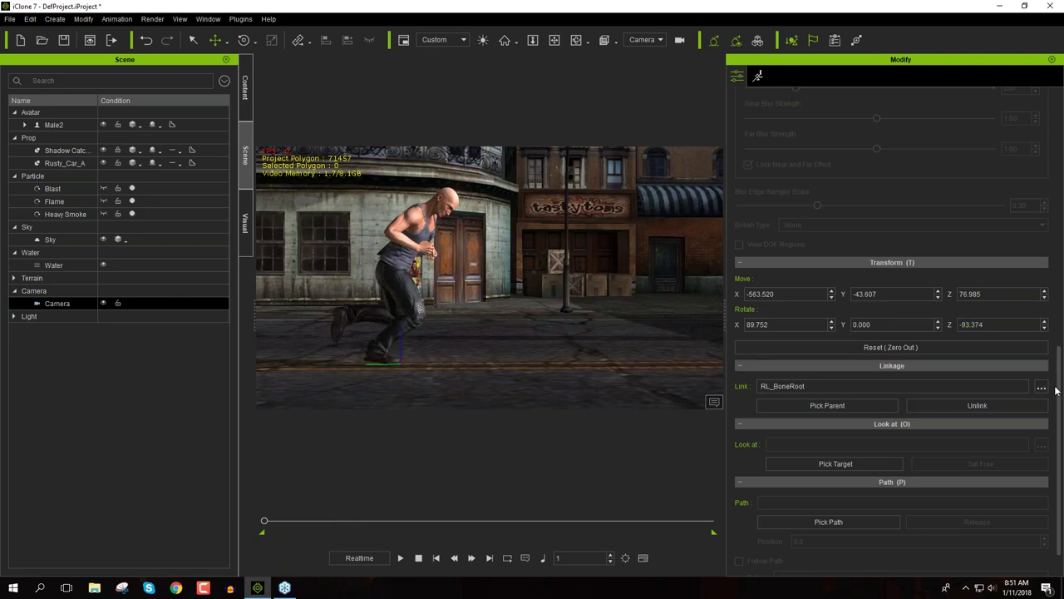
Activate the camera's depth of field and pick the character as the focus target
{"action": "scroll", "coordinate": [1055, 382], "scroll_direction": "up", "scroll_amount": 3}
{"action": "scroll", "coordinate": [803, 297], "scroll_direction": "up", "scroll_amount": 5}
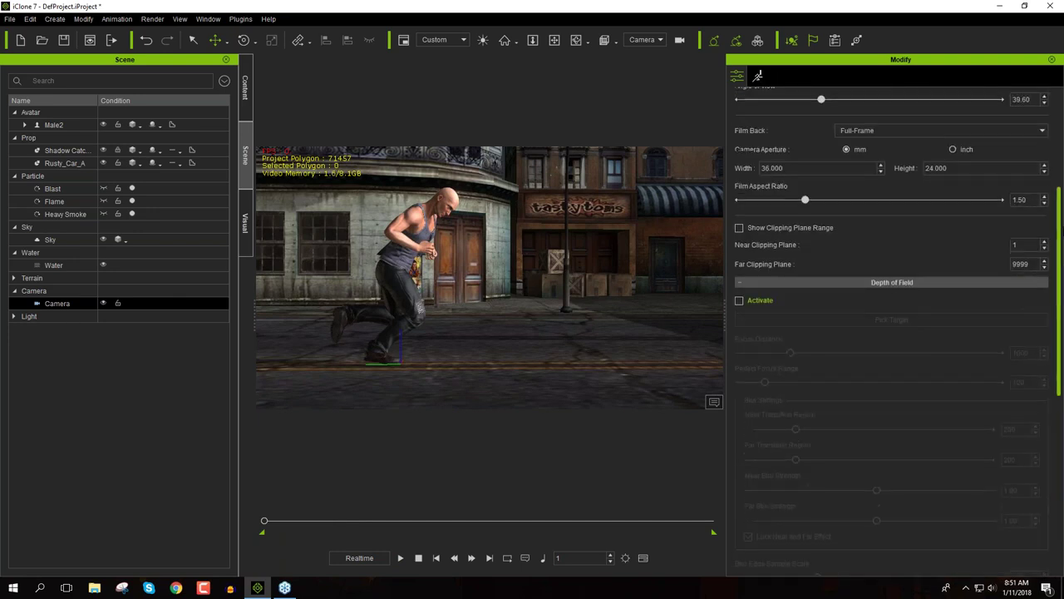
{"action": "left_click", "coordinate": [760, 302]}
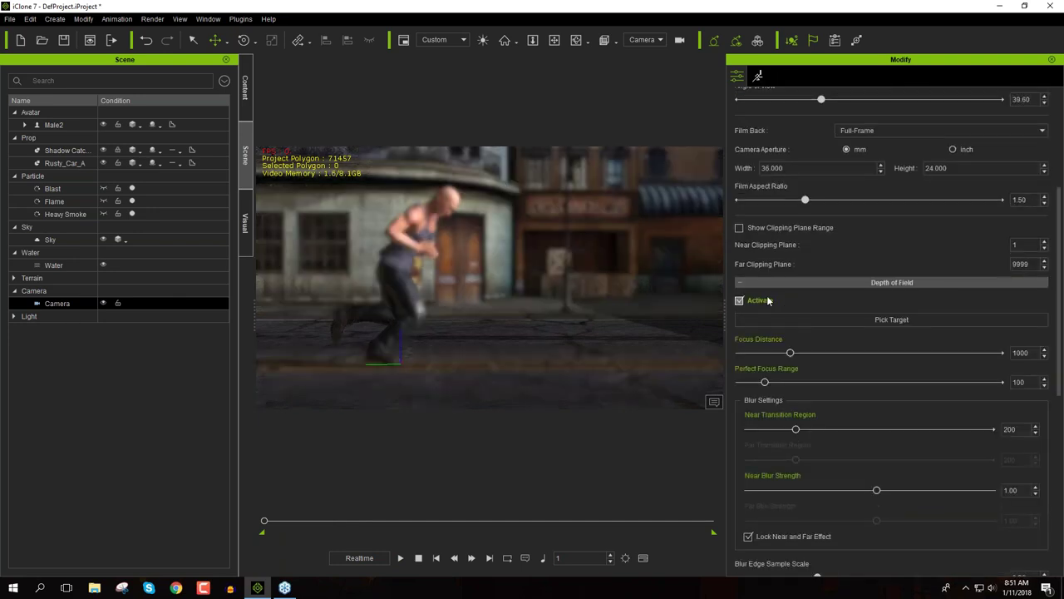
{"action": "left_click", "coordinate": [444, 214]}
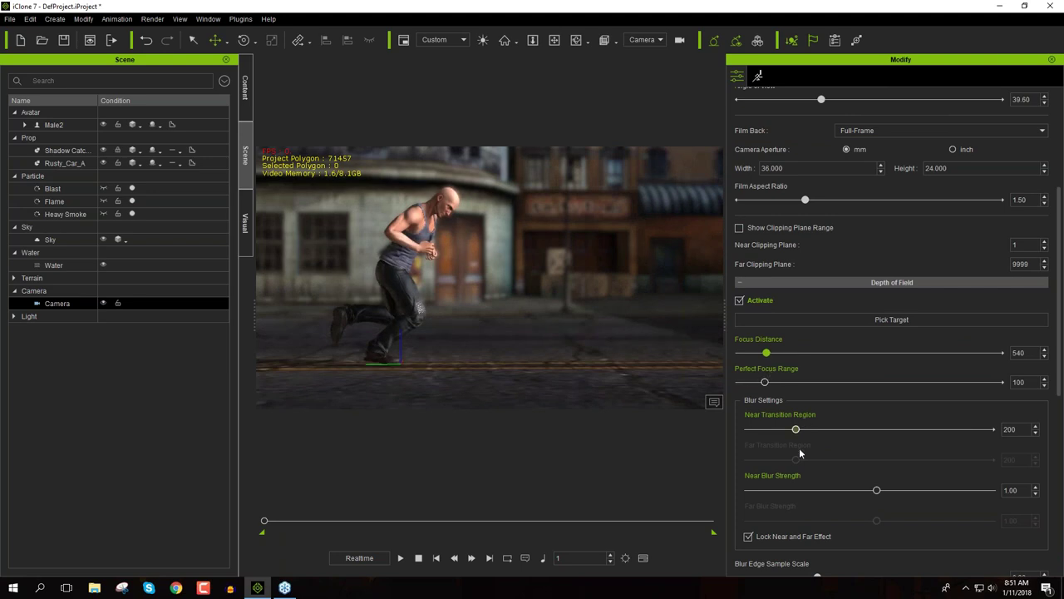
{"action": "left_click_drag", "start_coordinate": [1062, 372], "coordinate": [1062, 493]}
{"action": "scroll", "coordinate": [847, 306], "scroll_direction": "up", "scroll_amount": 5}
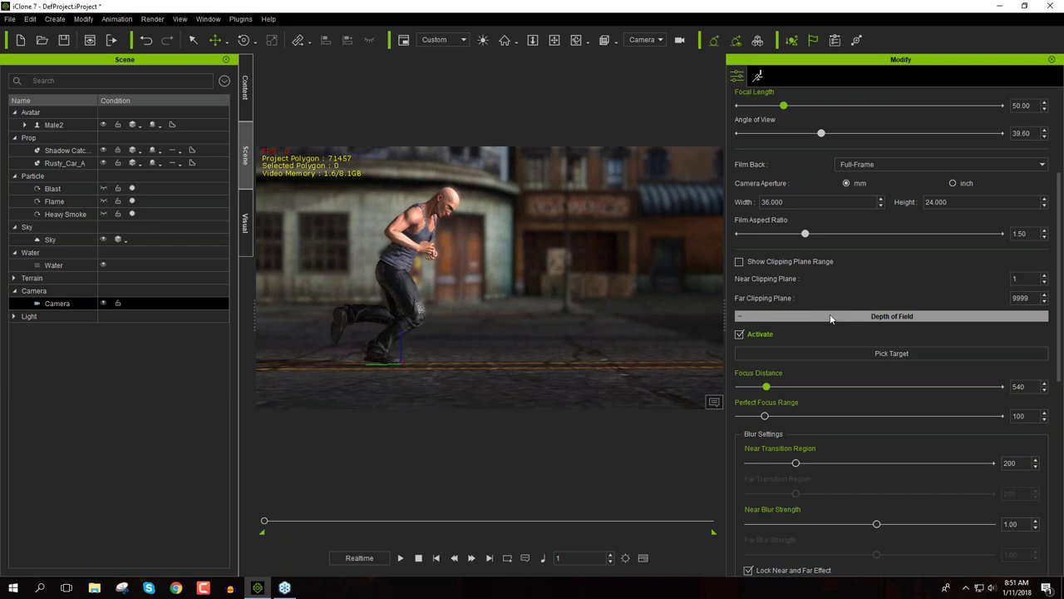
At frame 210, orbit the camera around Male2 to a front three-quarter view
{"action": "left_click_drag", "start_coordinate": [265, 521], "coordinate": [316, 525]}
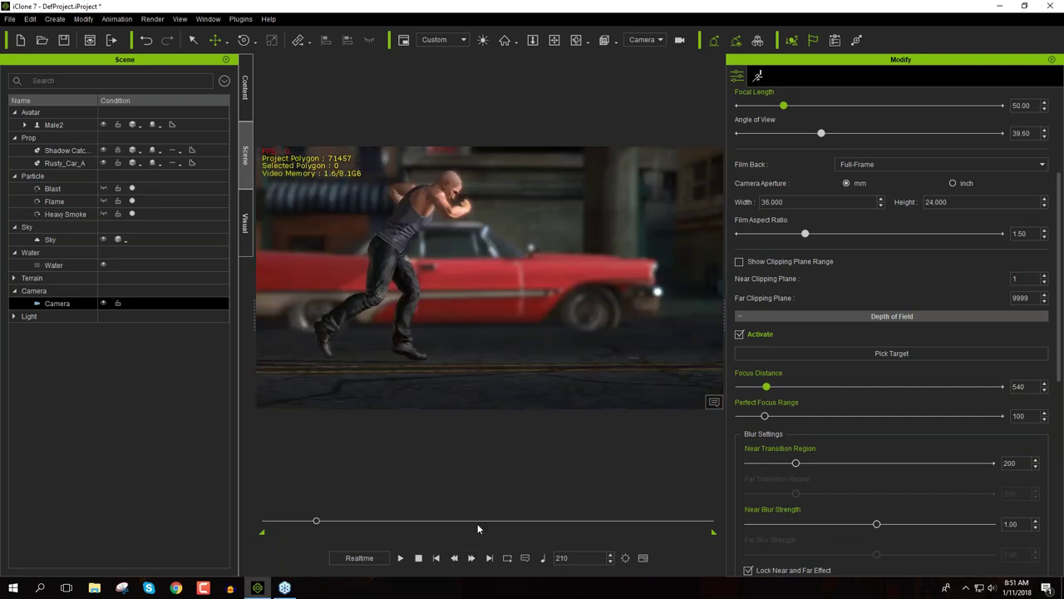
{"action": "left_click", "coordinate": [404, 229]}
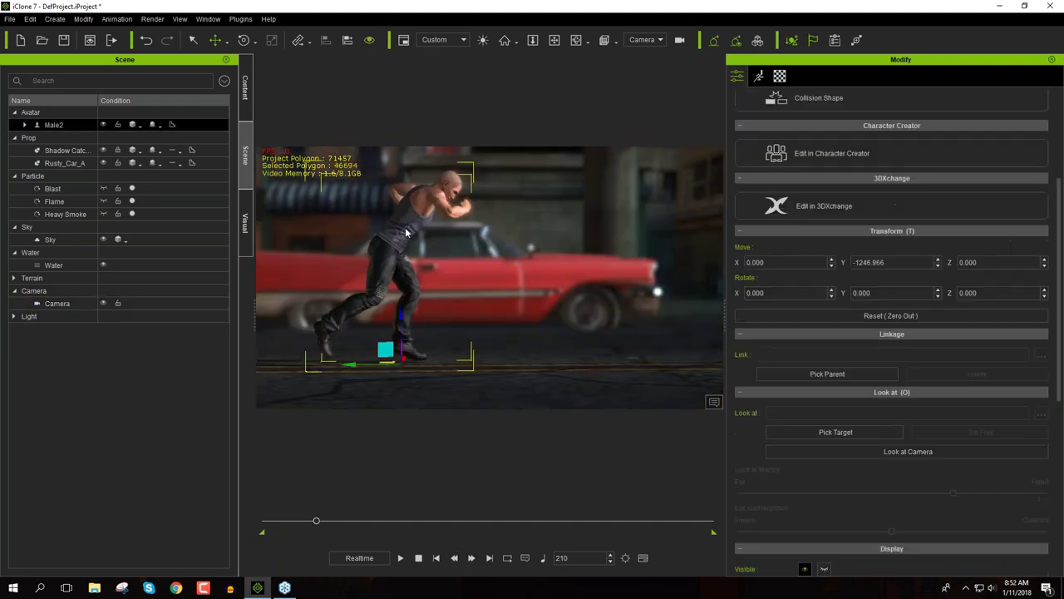
{"action": "right_click_drag", "start_coordinate": [571, 270], "coordinate": [462, 284]}
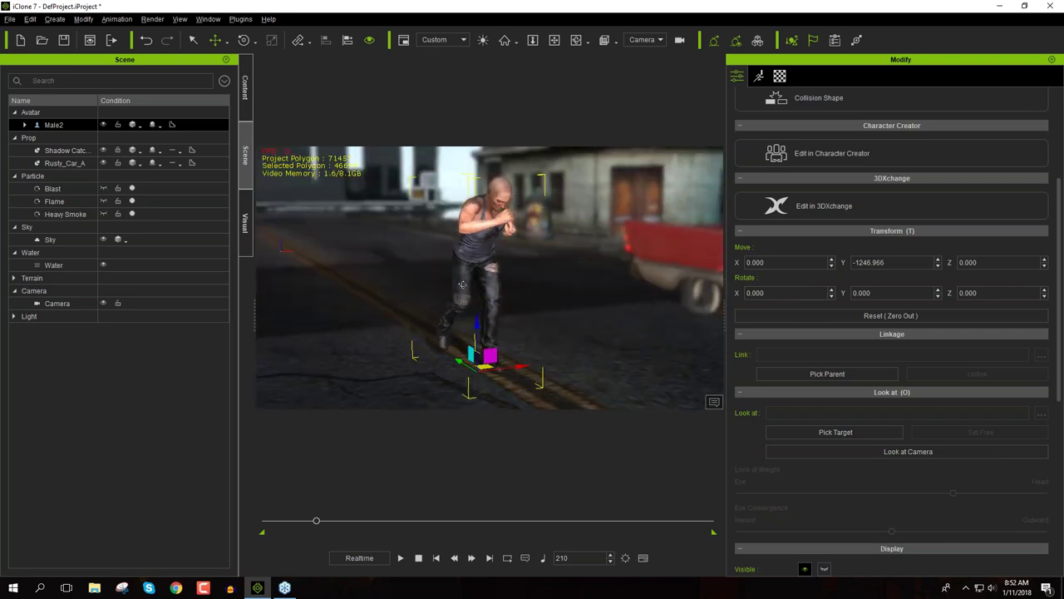
Play the animation from frame 1 to review the camera move and depth of field, and stop playback
{"action": "left_click_drag", "start_coordinate": [317, 524], "coordinate": [260, 527]}
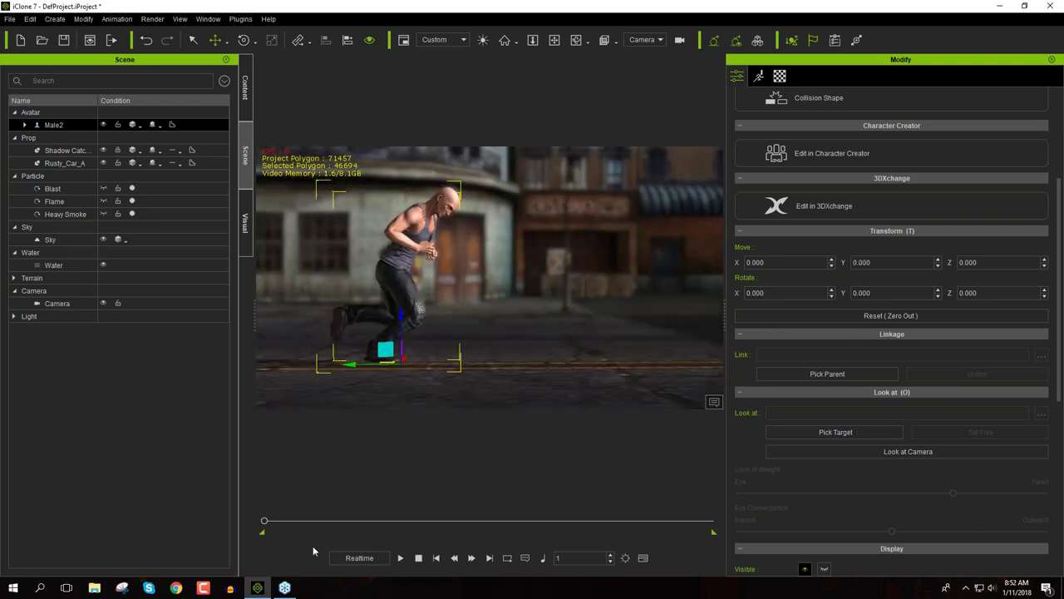
{"action": "left_click", "coordinate": [400, 557]}
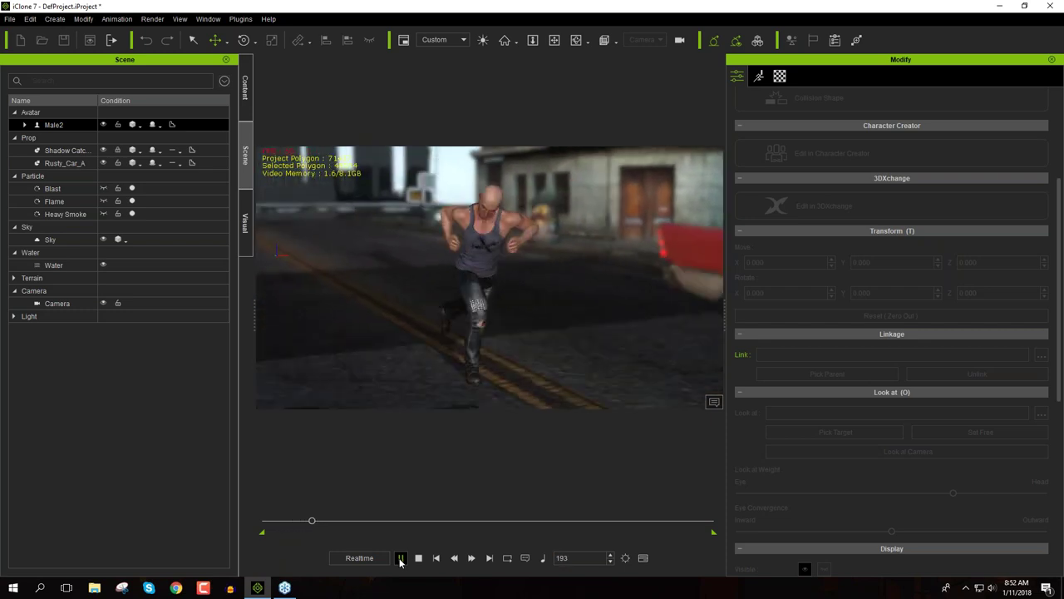
{"action": "left_click", "coordinate": [399, 558]}
{"action": "left_click", "coordinate": [400, 557]}
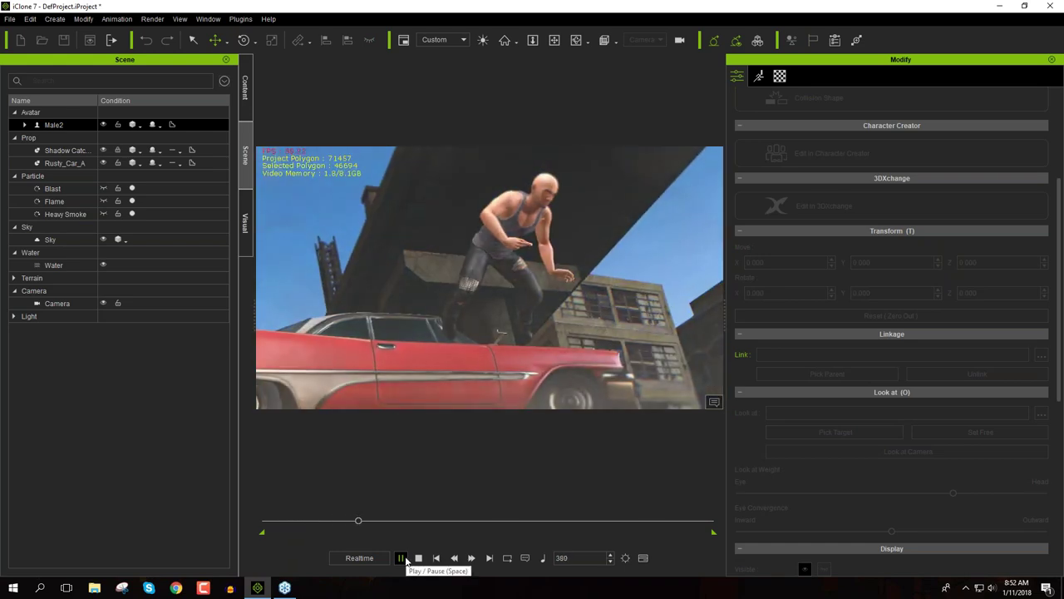
{"action": "left_click", "coordinate": [401, 558]}
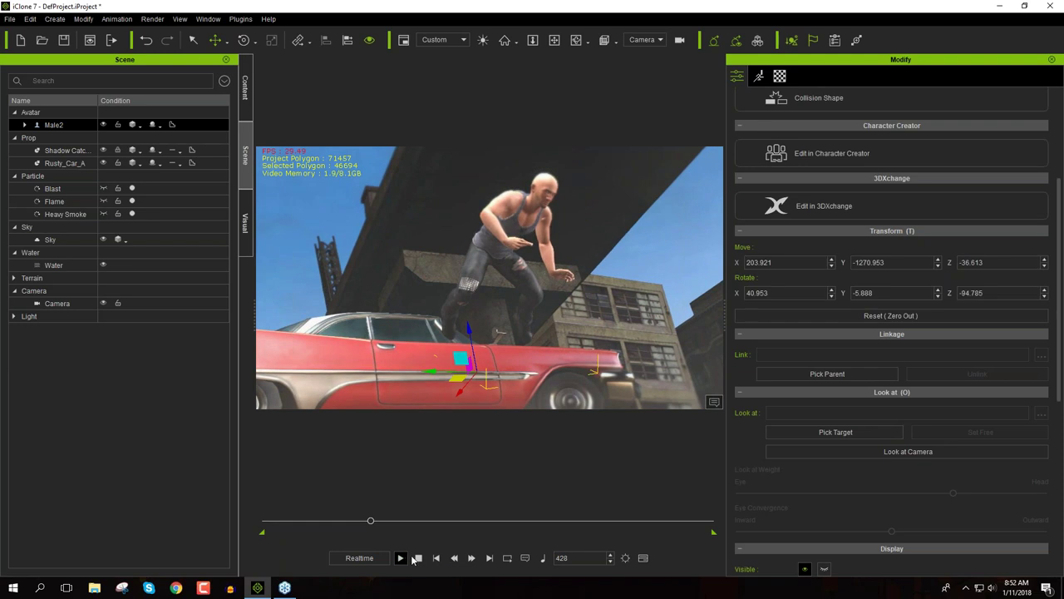
{"action": "left_click", "coordinate": [418, 558]}
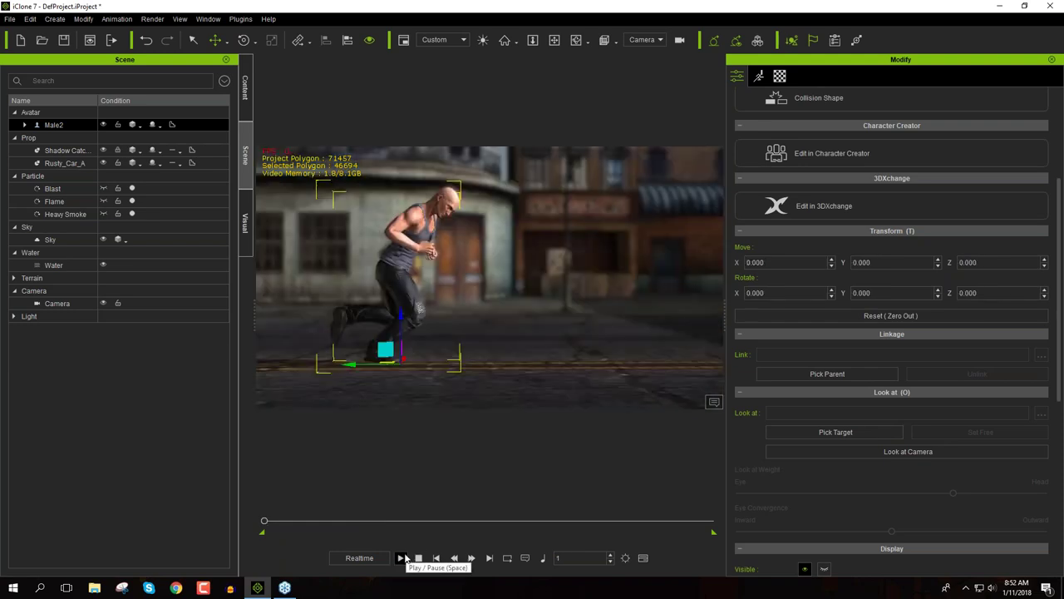
Show the camera in the timeline instead of Male2, with its Transform, Constraint and DOF tracks
{"action": "key", "text": "F3"}
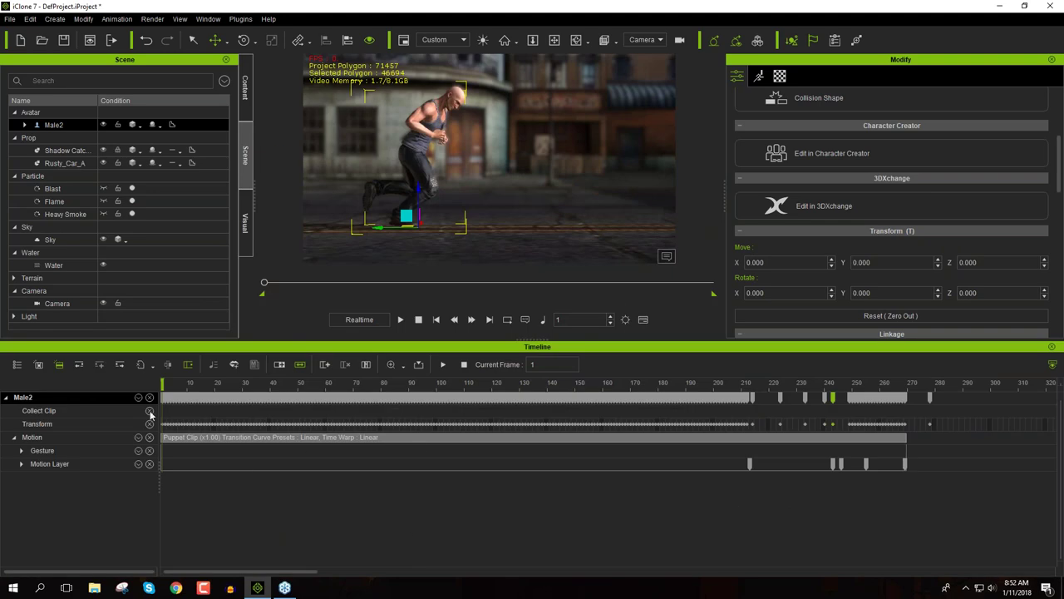
{"action": "left_click", "coordinate": [50, 304]}
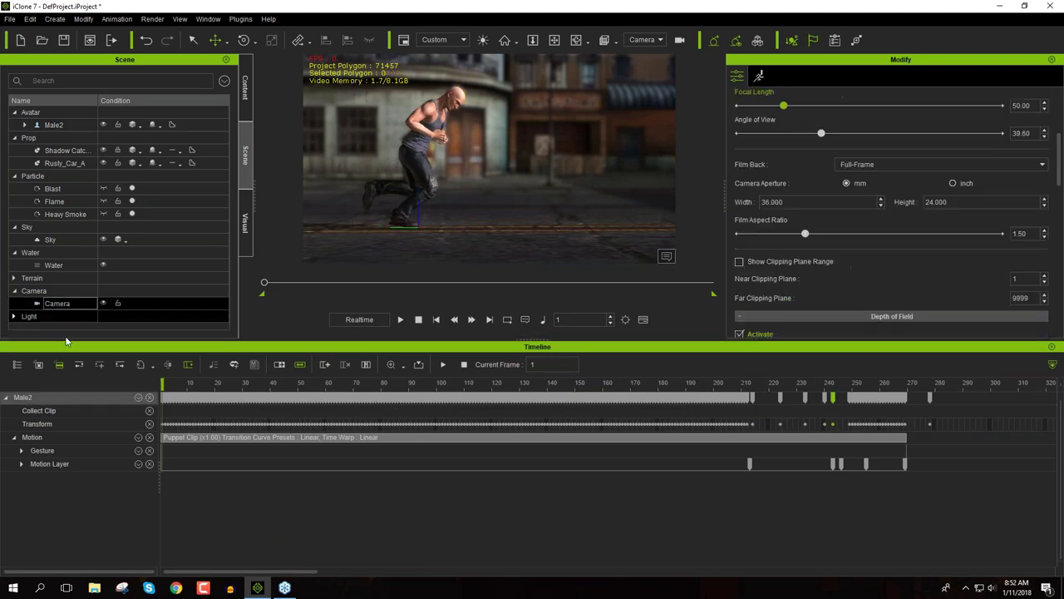
{"action": "left_click", "coordinate": [150, 398]}
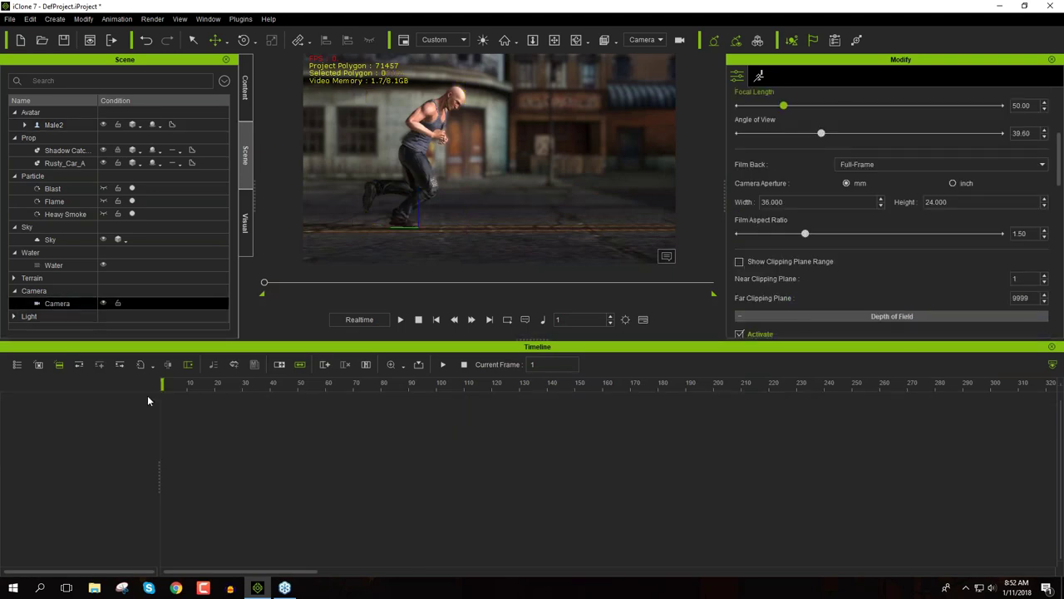
{"action": "left_click", "coordinate": [18, 365]}
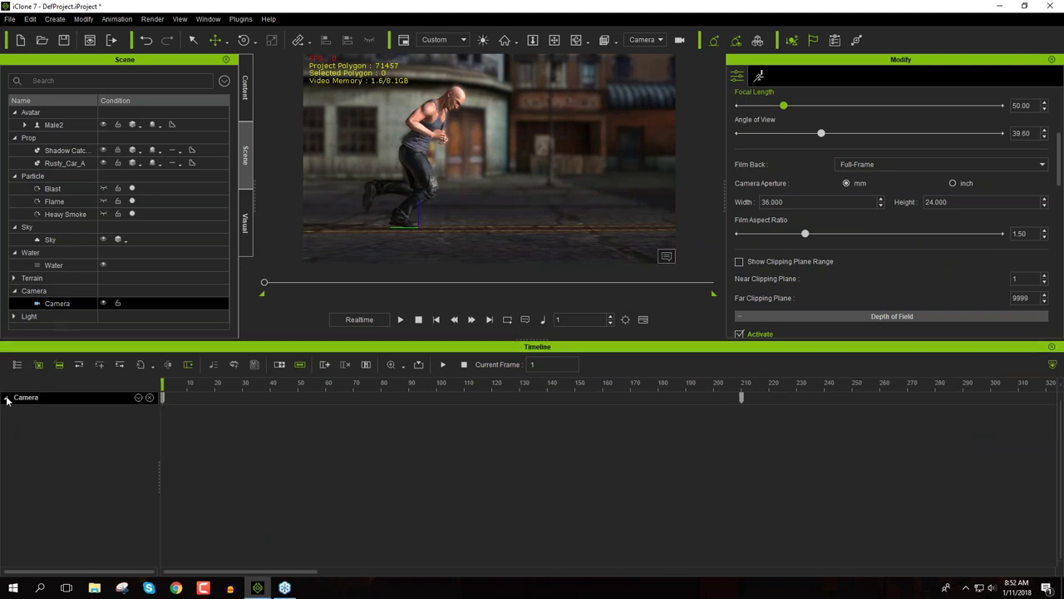
{"action": "left_click", "coordinate": [138, 397]}
{"action": "left_click", "coordinate": [142, 408]}
{"action": "left_click", "coordinate": [142, 423]}
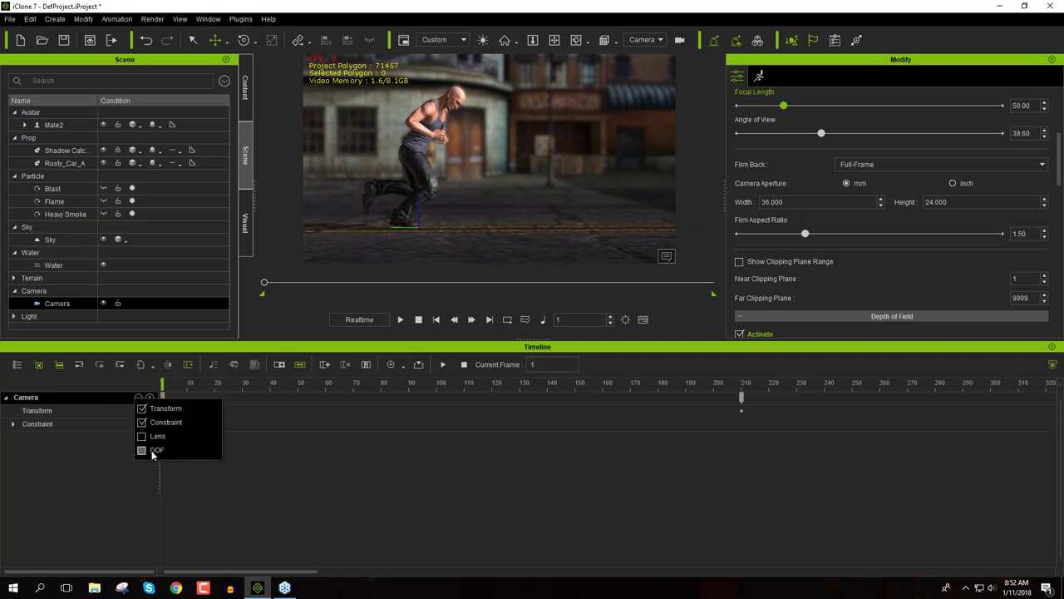
{"action": "left_click", "coordinate": [142, 450]}
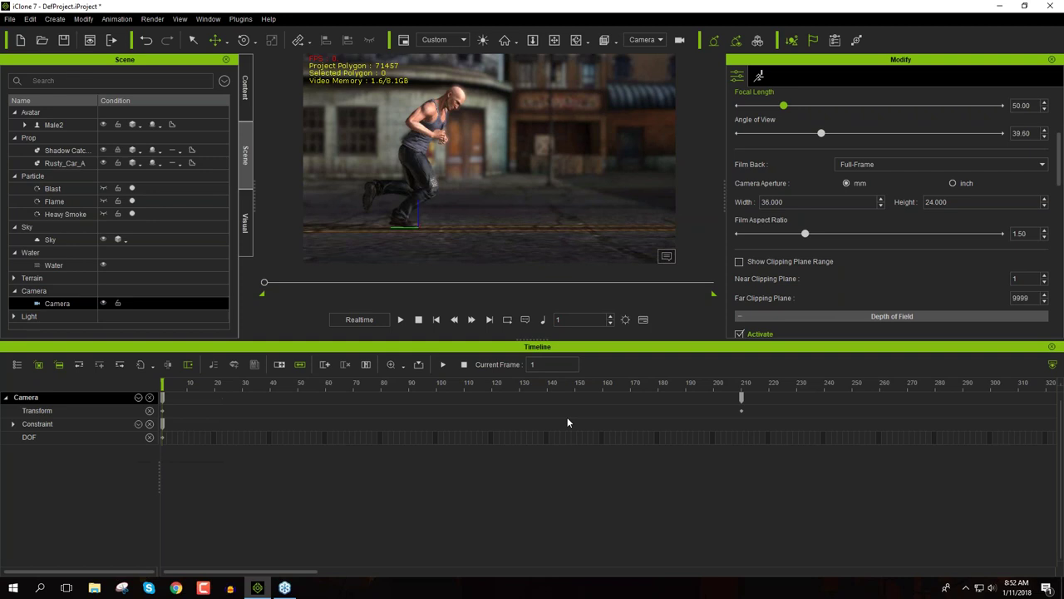
At frame 210, expand the camera's constraint tracks and unlink the camera from RL_BoneRoot
{"action": "left_click_drag", "start_coordinate": [655, 406], "coordinate": [742, 402]}
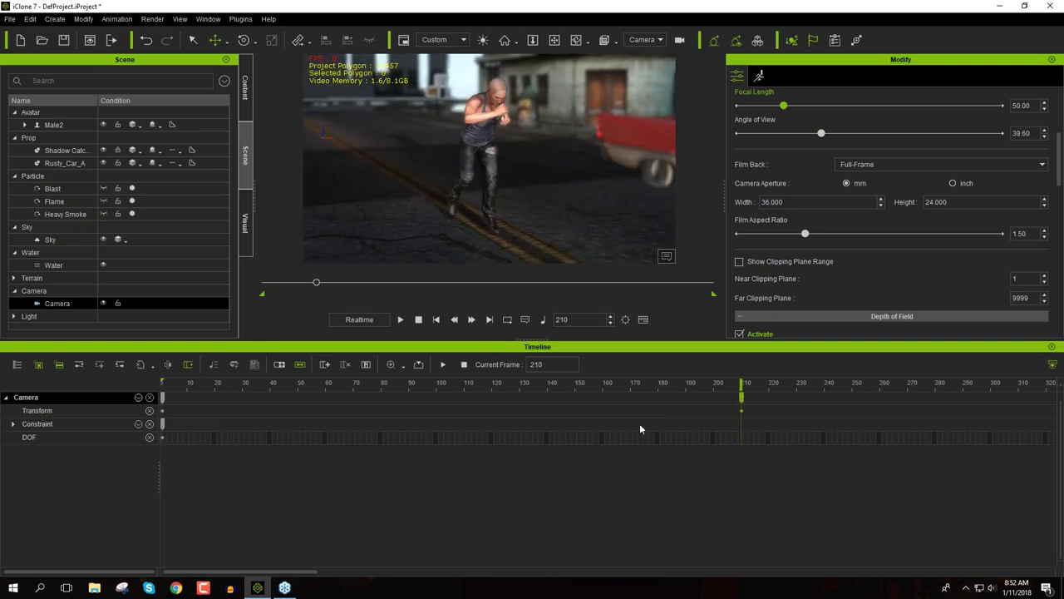
{"action": "left_click", "coordinate": [13, 424]}
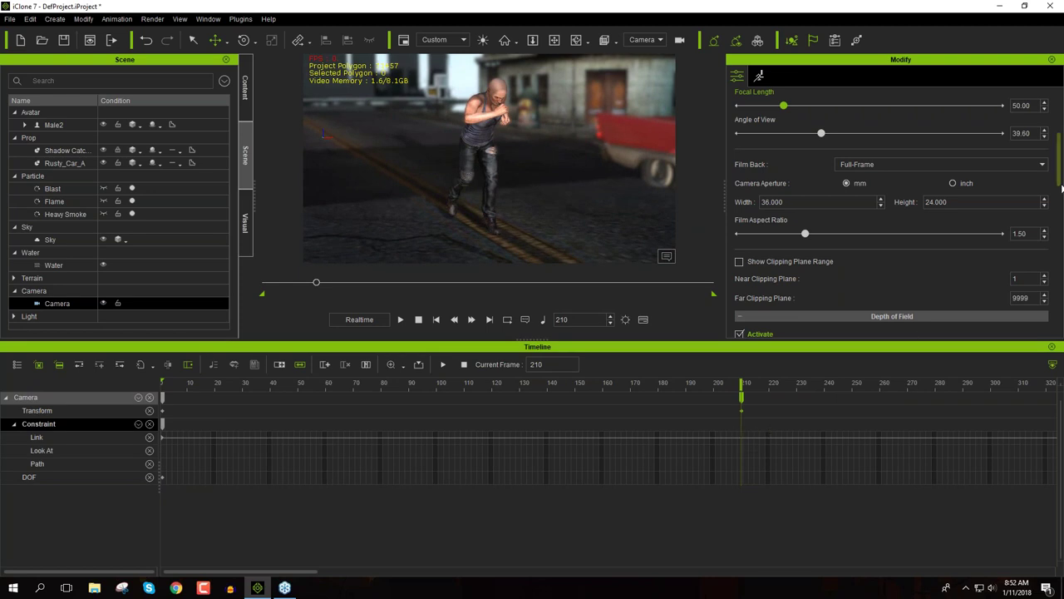
{"action": "scroll", "coordinate": [1060, 188], "scroll_direction": "down", "scroll_amount": 10}
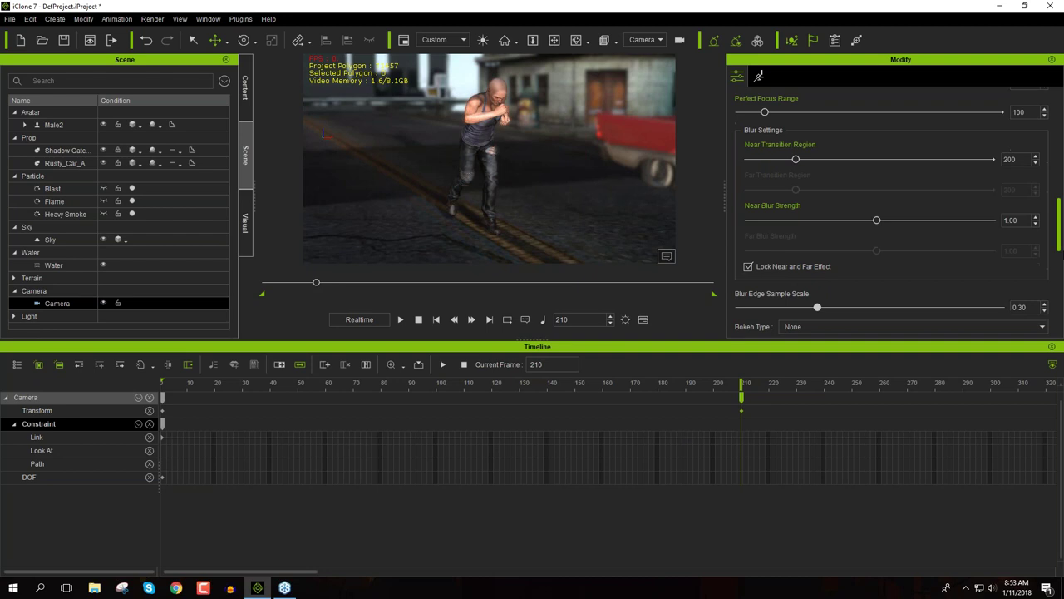
{"action": "scroll", "coordinate": [896, 213], "scroll_direction": "down", "scroll_amount": 4}
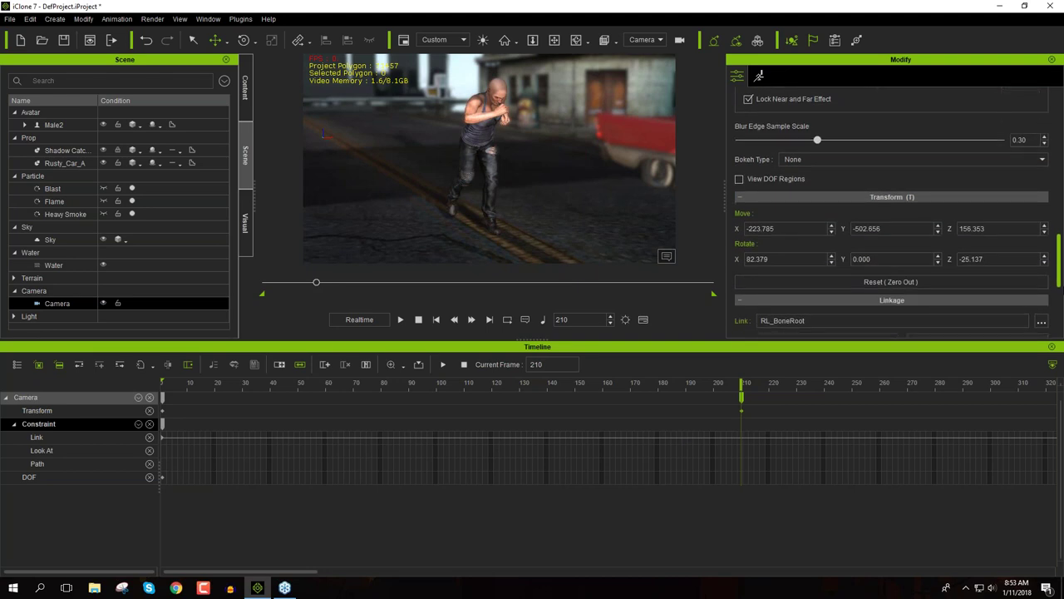
{"action": "scroll", "coordinate": [896, 213], "scroll_direction": "down", "scroll_amount": 2}
{"action": "scroll", "coordinate": [1058, 335], "scroll_direction": "down", "scroll_amount": 7}
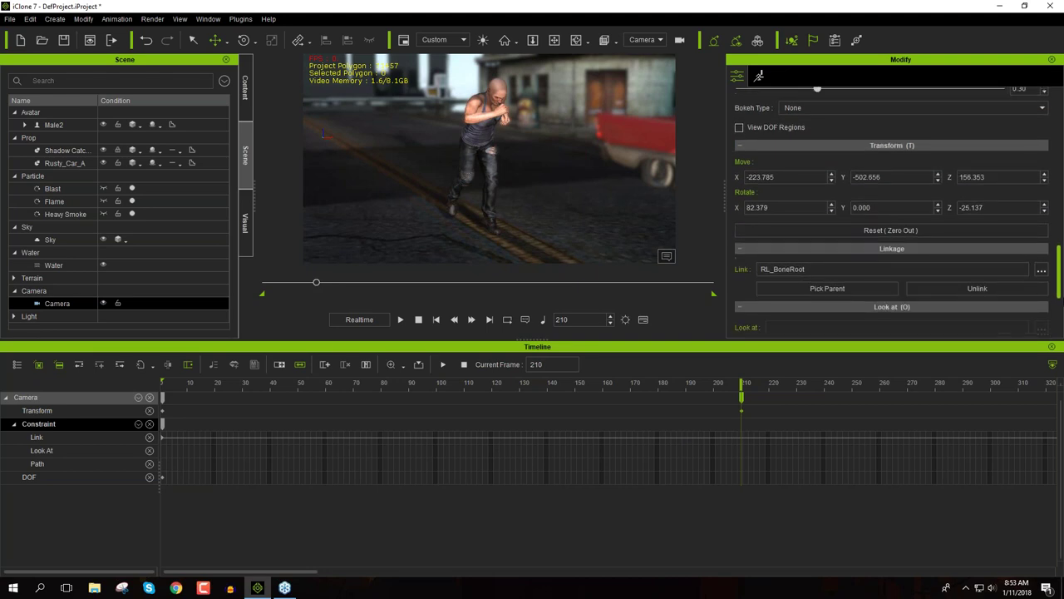
{"action": "scroll", "coordinate": [1058, 335], "scroll_direction": "up", "scroll_amount": 4}
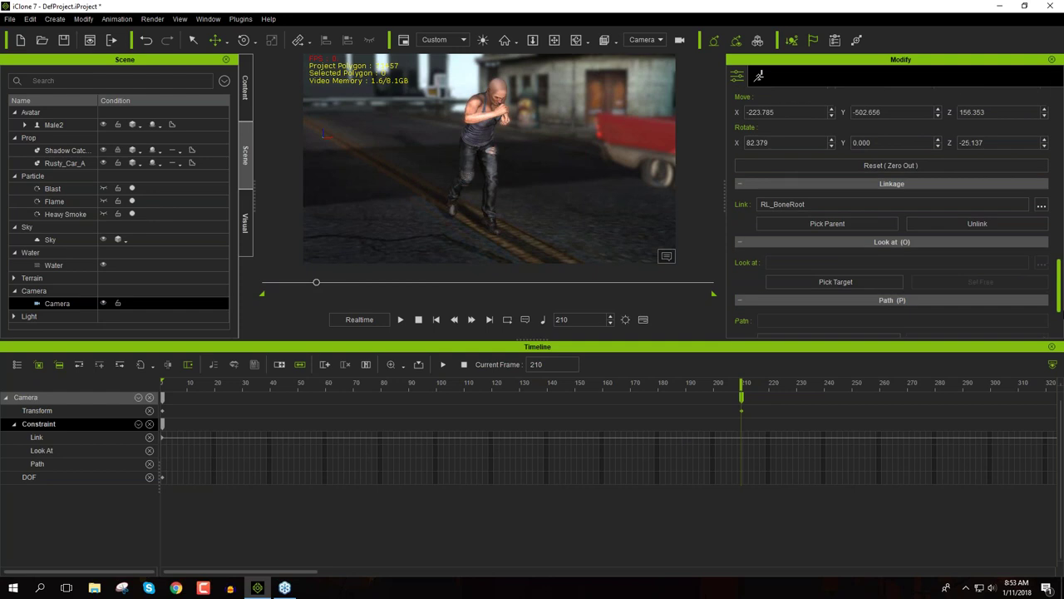
{"action": "left_click", "coordinate": [985, 227]}
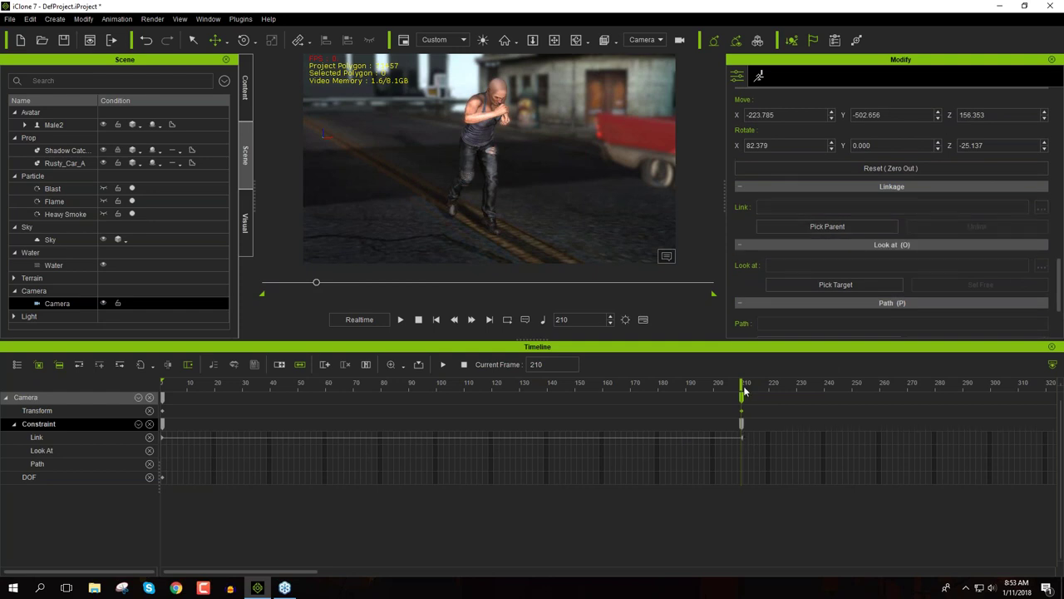
At frame 251, orbit, zoom and pan the camera to frame the character on the ground, and play the animation to check it
{"action": "left_click_drag", "start_coordinate": [742, 391], "coordinate": [855, 391]}
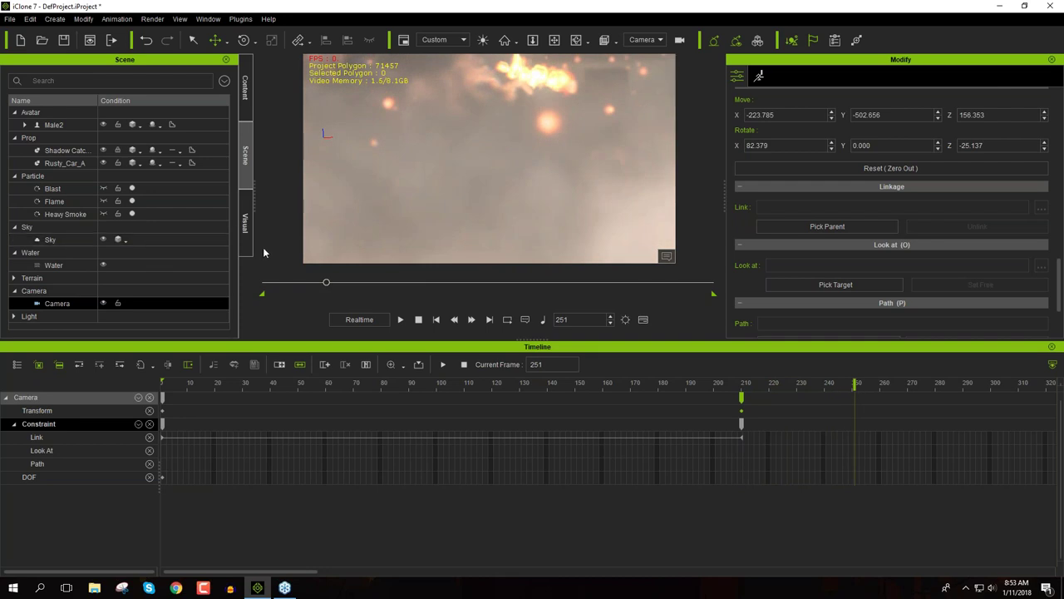
{"action": "right_click_drag", "start_coordinate": [598, 171], "coordinate": [521, 169]}
{"action": "scroll", "coordinate": [522, 171], "scroll_direction": "down", "scroll_amount": 3}
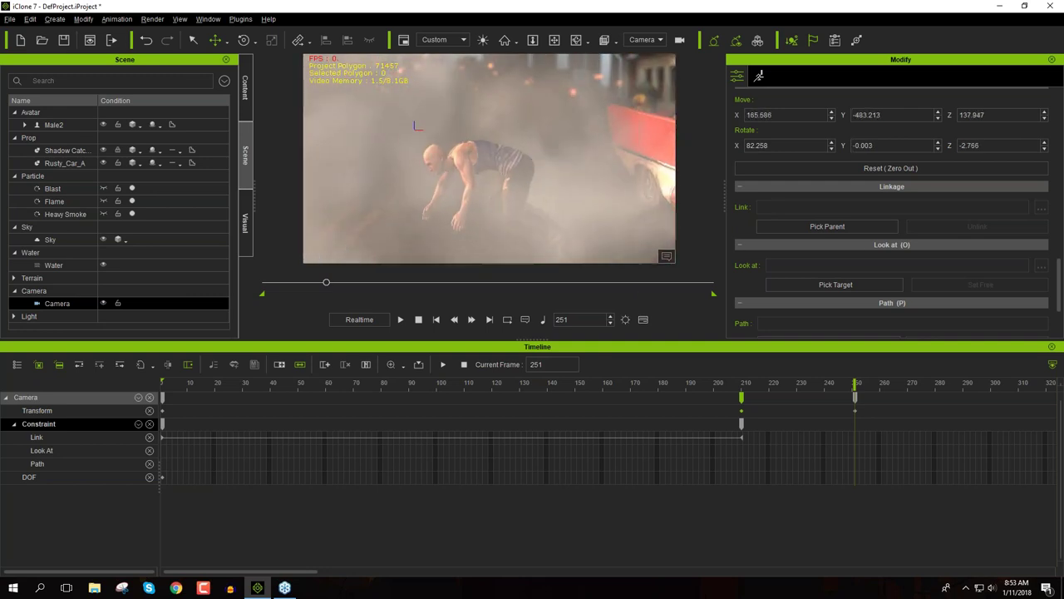
{"action": "middle_click_drag", "start_coordinate": [532, 163], "coordinate": [508, 165]}
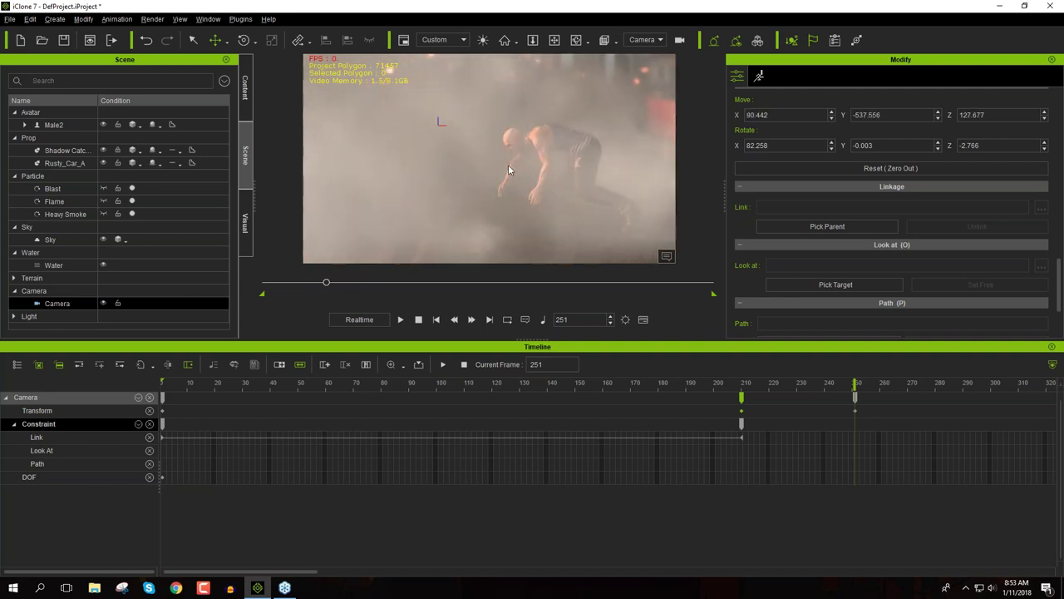
{"action": "right_click_drag", "start_coordinate": [508, 165], "coordinate": [540, 167]}
{"action": "middle_click_drag", "start_coordinate": [541, 166], "coordinate": [535, 175]}
{"action": "key", "text": "space"}
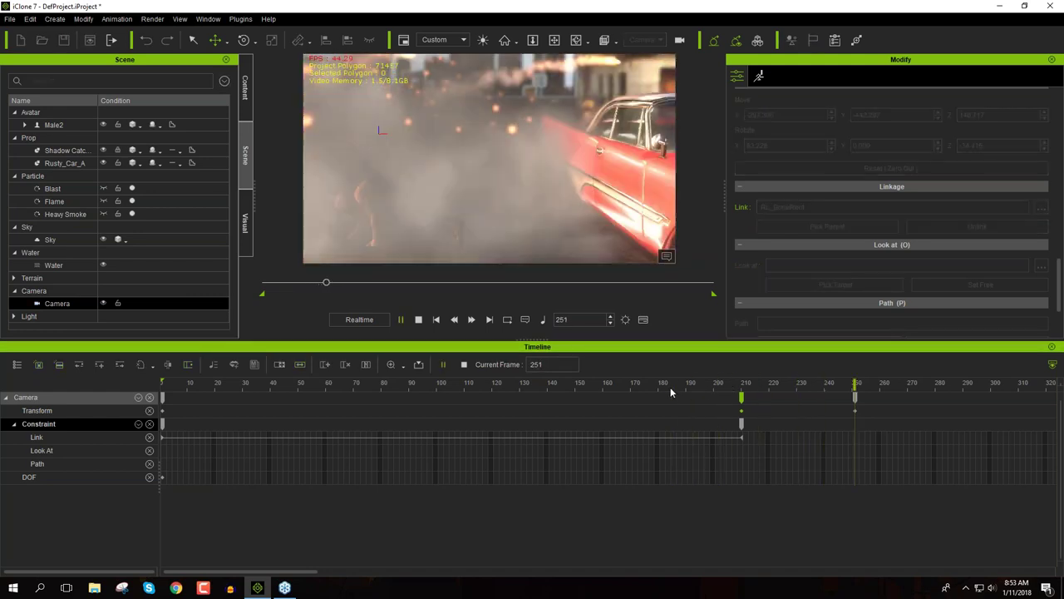
{"action": "key", "text": "space"}
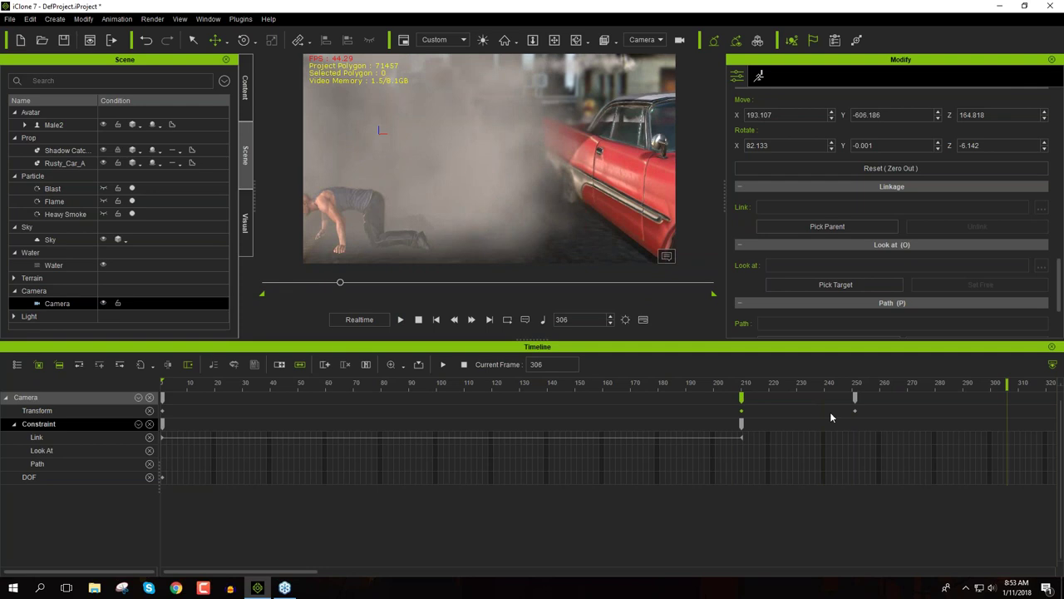
Reframe the camera key at frame 251 by panning and orbiting around Male2, and scrub from frame 210 to check the move
{"action": "left_click", "coordinate": [855, 396]}
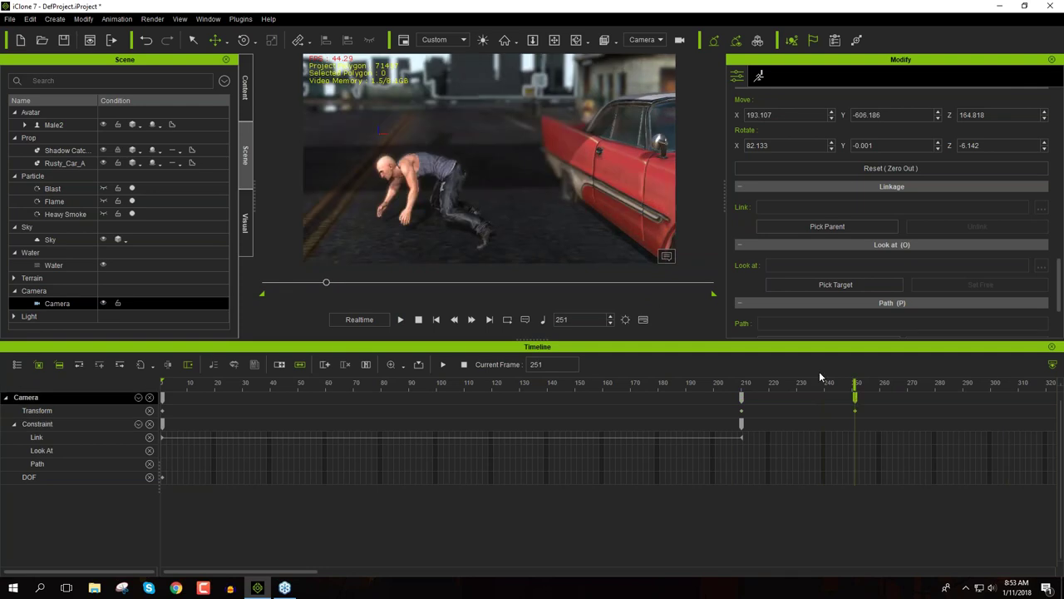
{"action": "middle_click_drag", "start_coordinate": [449, 225], "coordinate": [582, 176]}
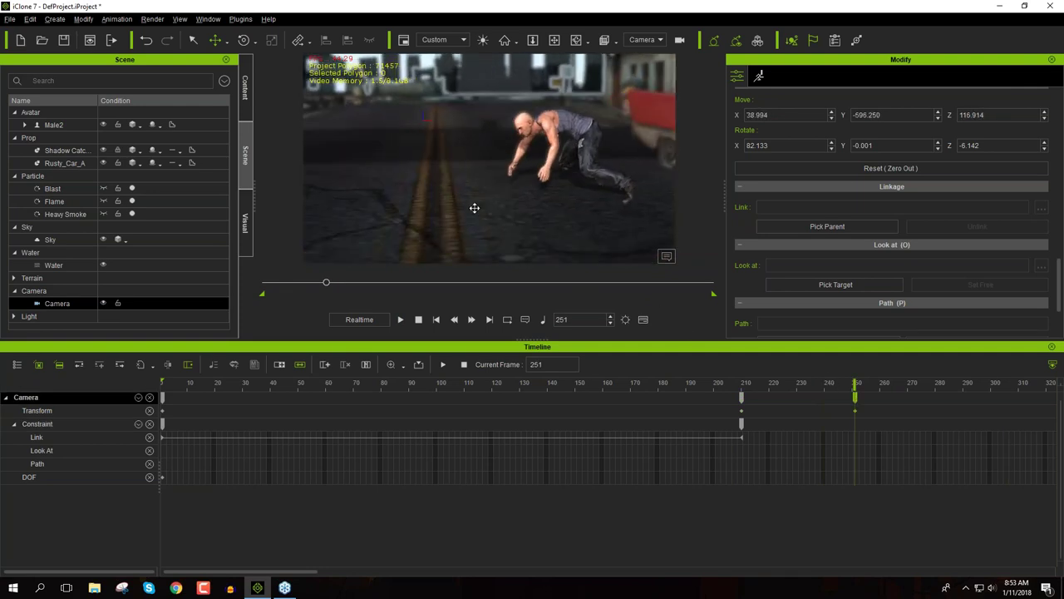
{"action": "left_click", "coordinate": [549, 170]}
{"action": "left_click", "coordinate": [60, 303]}
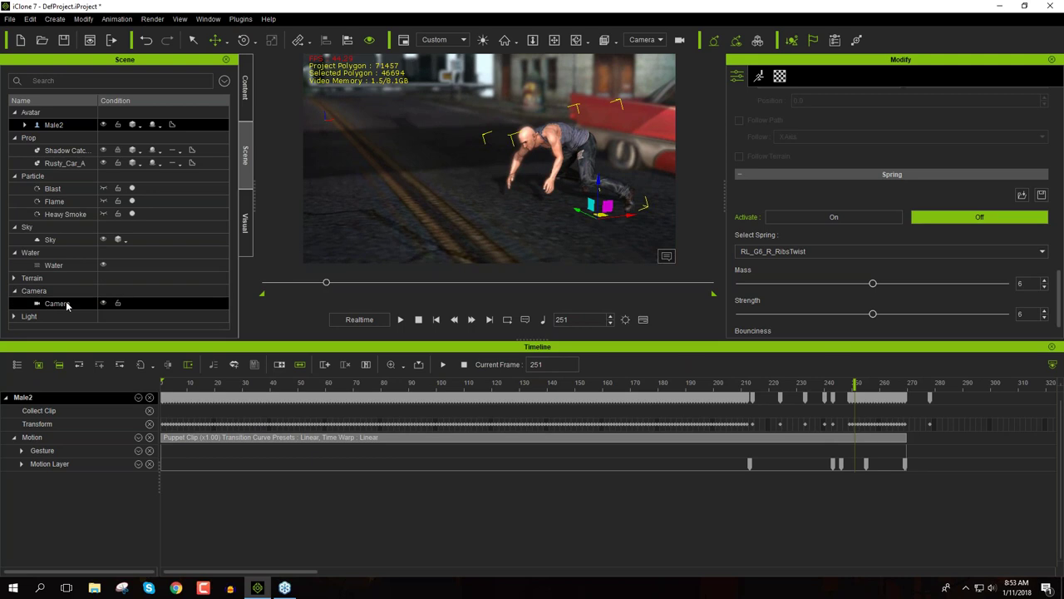
{"action": "left_click_drag", "start_coordinate": [742, 386], "coordinate": [858, 376]}
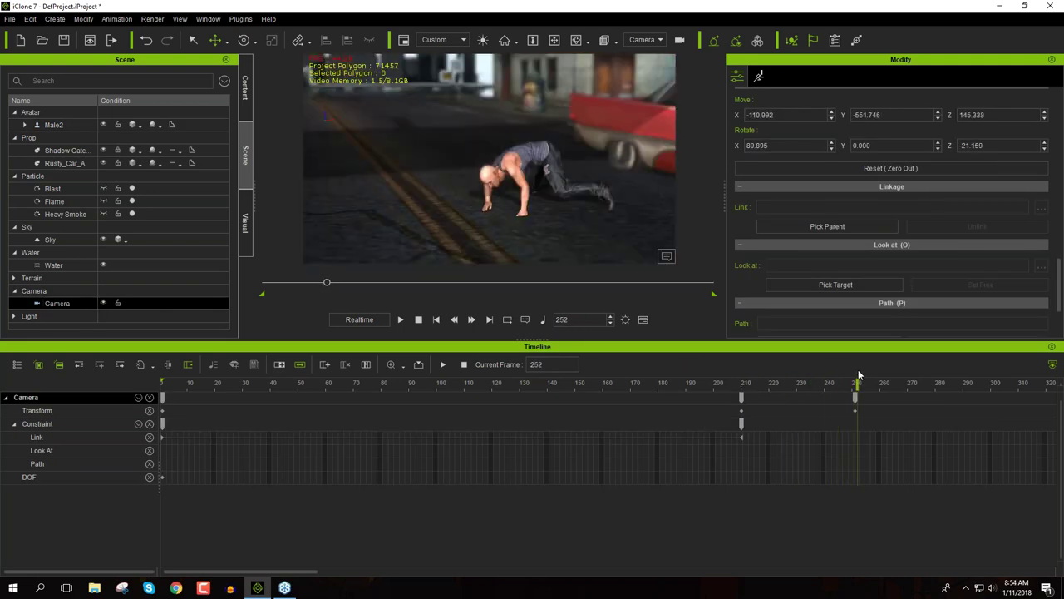
{"action": "left_click", "coordinate": [856, 402]}
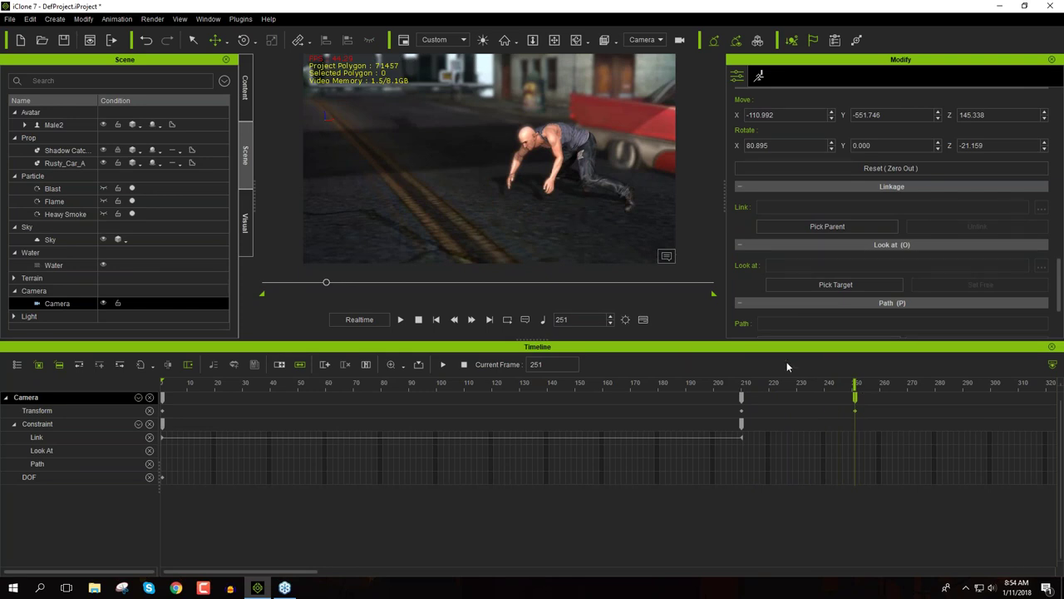
At frame 242, reposition the camera to keep the airborne character in view, and scrub through the move
{"action": "left_click", "coordinate": [801, 388]}
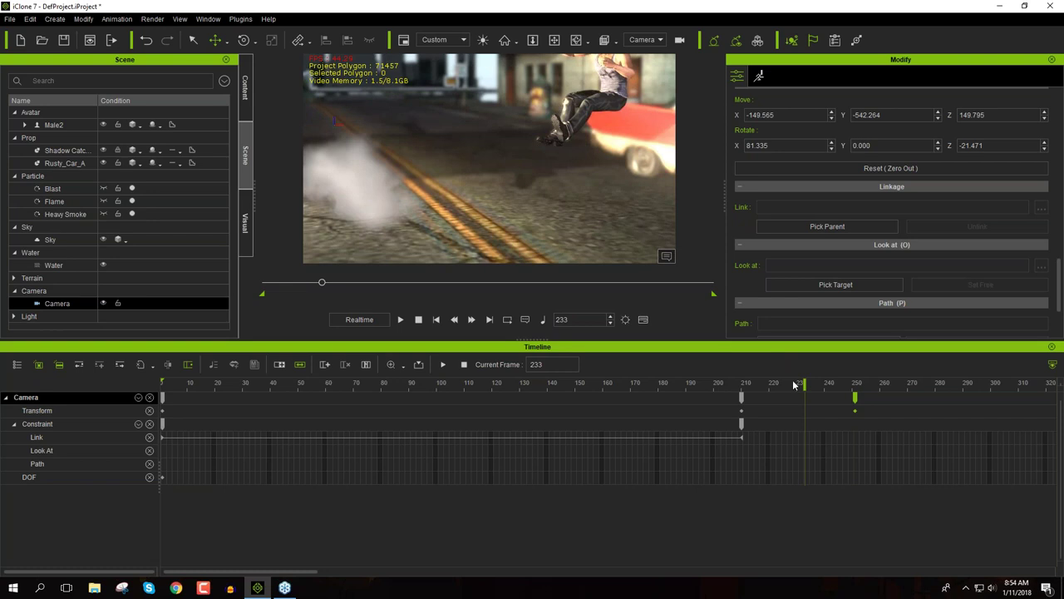
{"action": "left_click_drag", "start_coordinate": [812, 392], "coordinate": [831, 392]}
{"action": "middle_click_drag", "start_coordinate": [636, 180], "coordinate": [610, 187]}
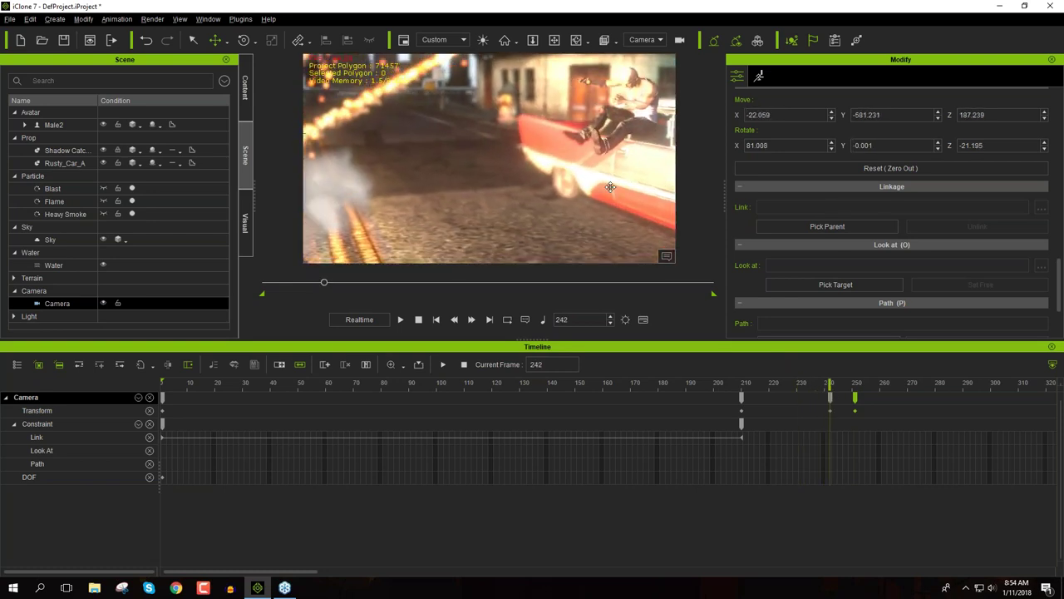
{"action": "left_click_drag", "start_coordinate": [772, 385], "coordinate": [873, 359]}
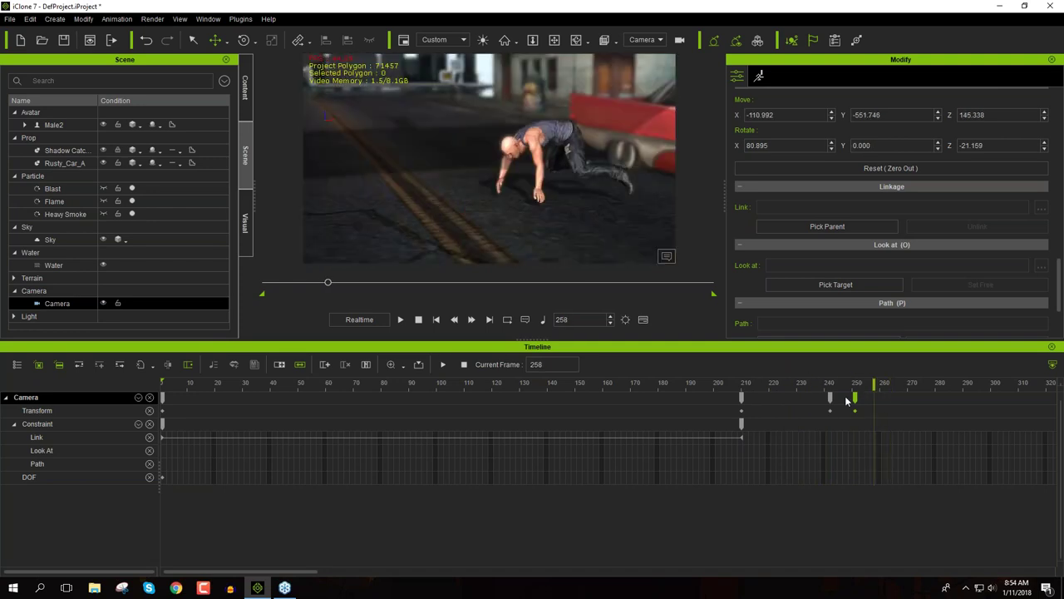
Apply the Sudden Start with Elastic End transition curve to the camera's Transform key at frame 242
{"action": "left_click", "coordinate": [829, 401]}
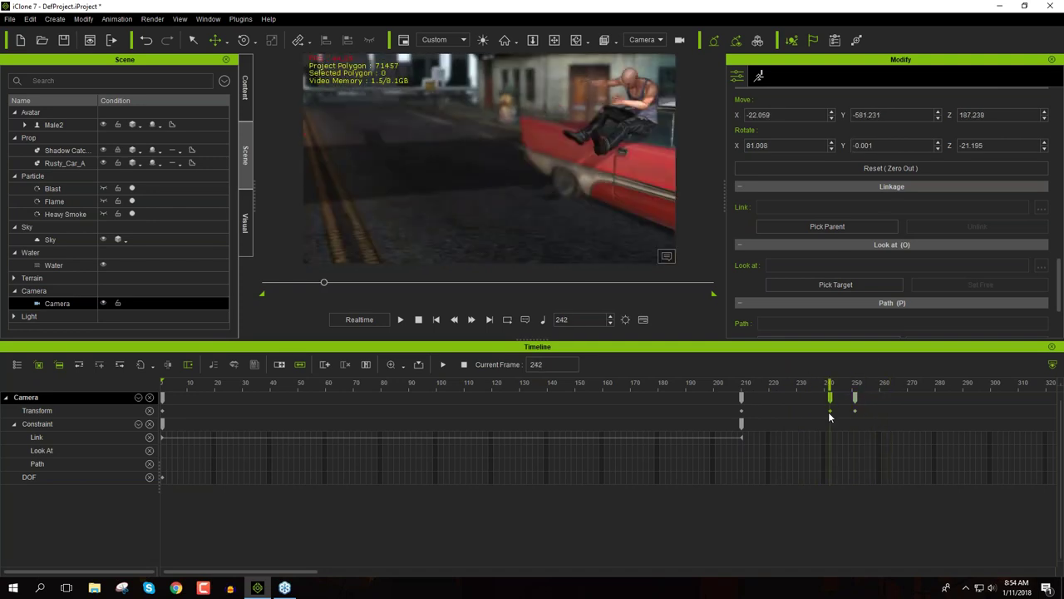
{"action": "left_click", "coordinate": [829, 410]}
{"action": "right_click", "coordinate": [830, 411]}
{"action": "left_click", "coordinate": [859, 487]}
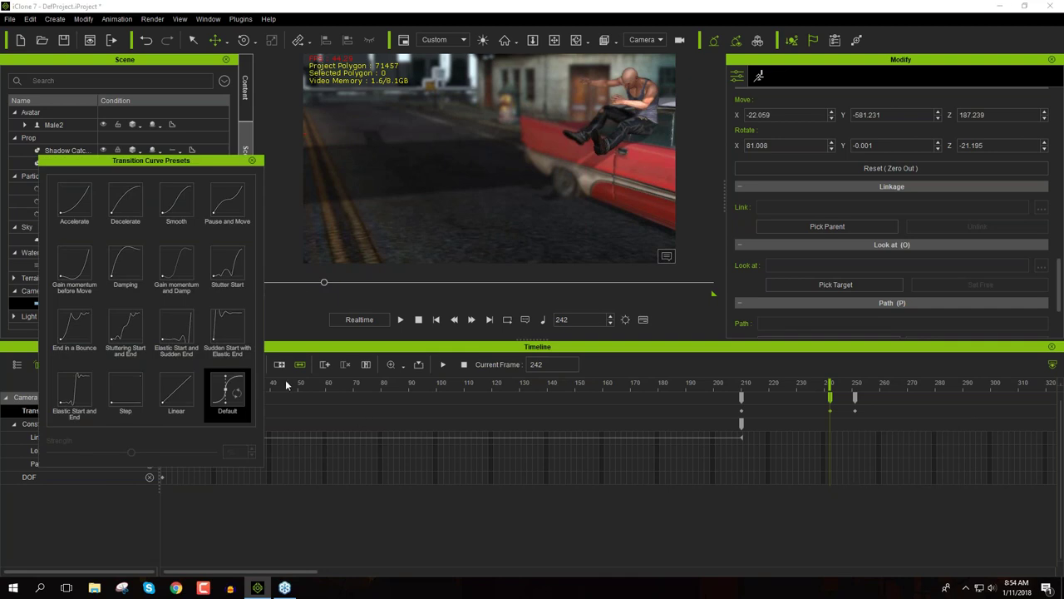
{"action": "left_click", "coordinate": [237, 331]}
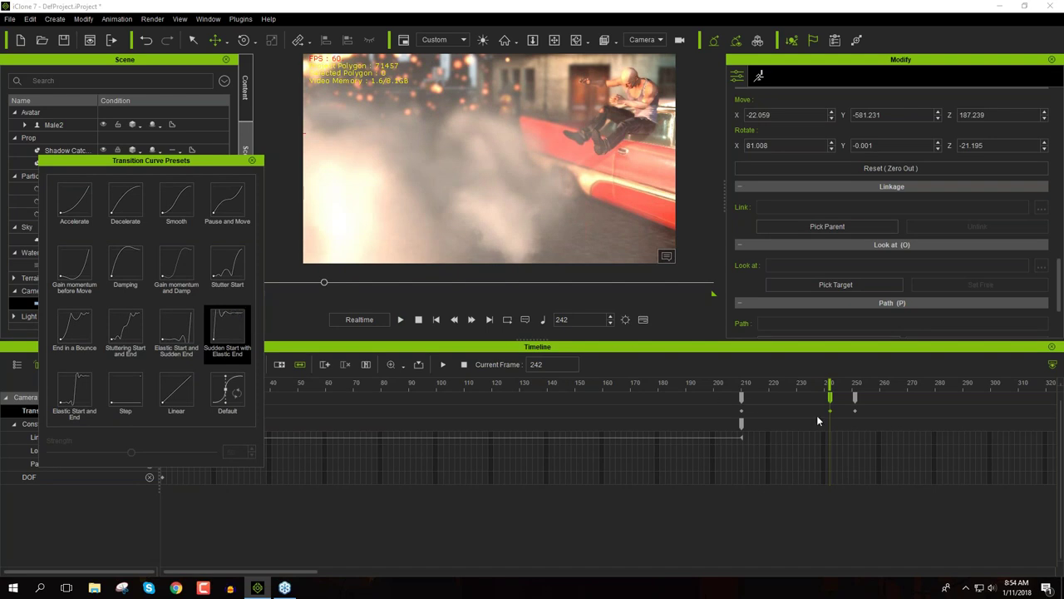
Play the animation from frame 199, close the transition curve presets, and scrub on to frame 320 to review the camera shake
{"action": "left_click_drag", "start_coordinate": [748, 385], "coordinate": [707, 384]}
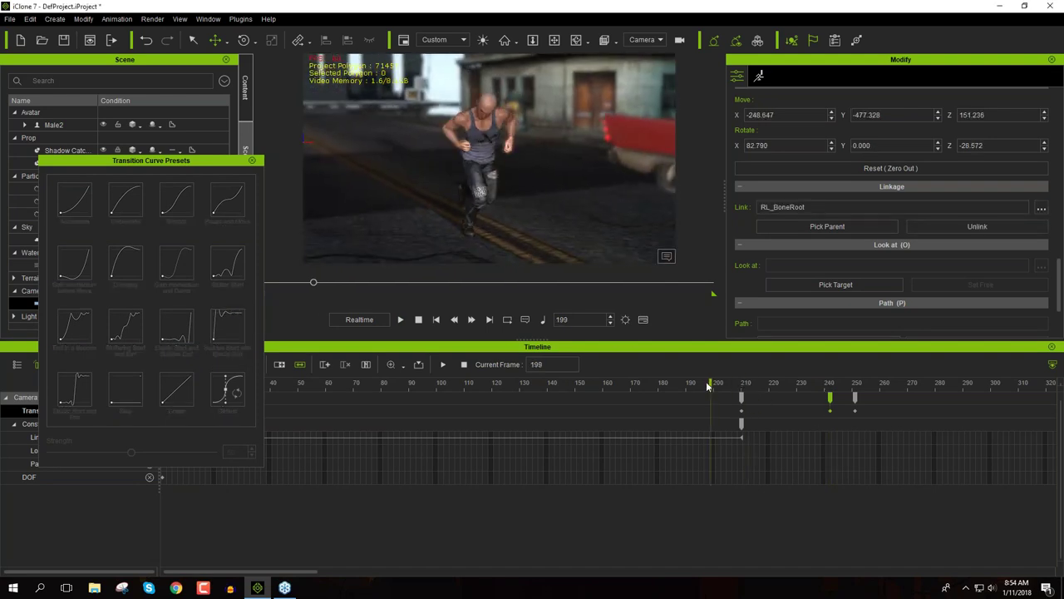
{"action": "key", "text": "space"}
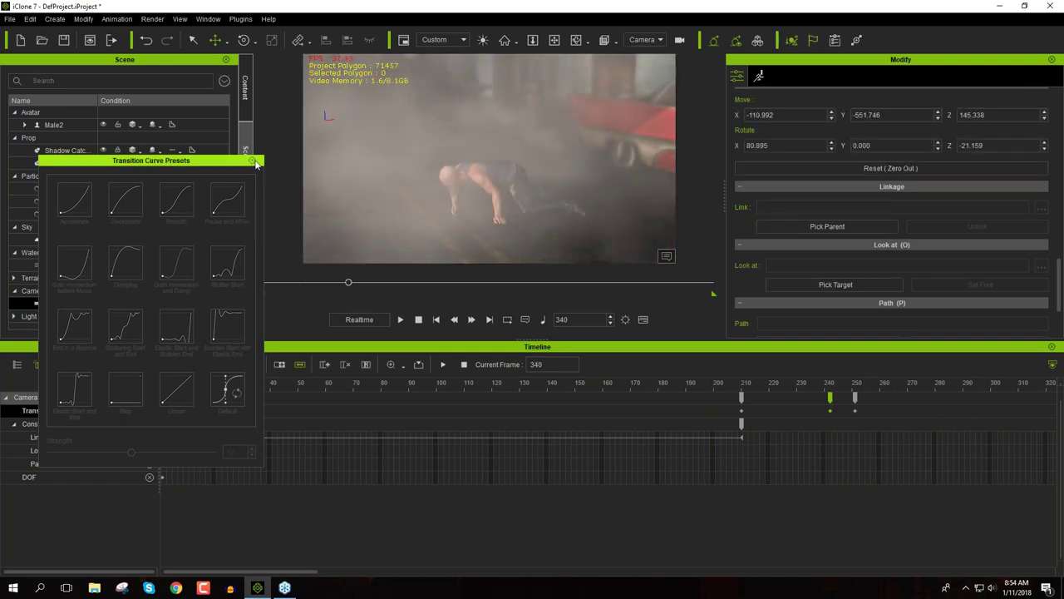
{"action": "left_click", "coordinate": [252, 159]}
{"action": "left_click_drag", "start_coordinate": [788, 382], "coordinate": [862, 387]}
{"action": "left_click_drag", "start_coordinate": [931, 382], "coordinate": [1048, 375]}
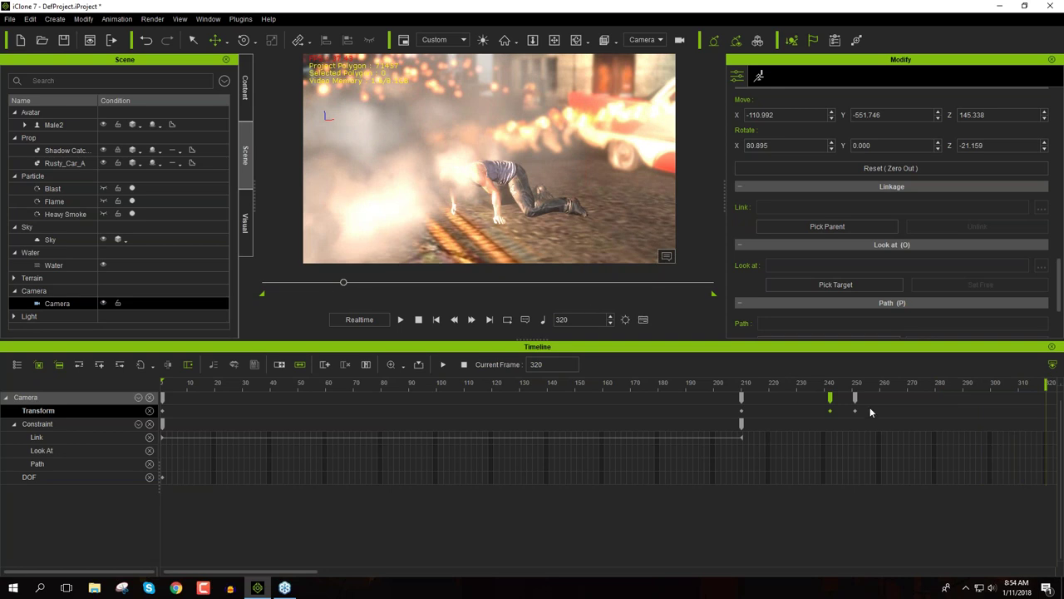
At frame 556, orbit the camera around Male2 to the other side so the flames stand beside the crawling character
{"action": "scroll", "coordinate": [809, 480], "scroll_direction": "down", "scroll_amount": 3}
{"action": "left_click_drag", "start_coordinate": [515, 382], "coordinate": [774, 368]}
{"action": "left_click", "coordinate": [463, 215]}
{"action": "right_click_drag", "start_coordinate": [462, 214], "coordinate": [378, 184]}
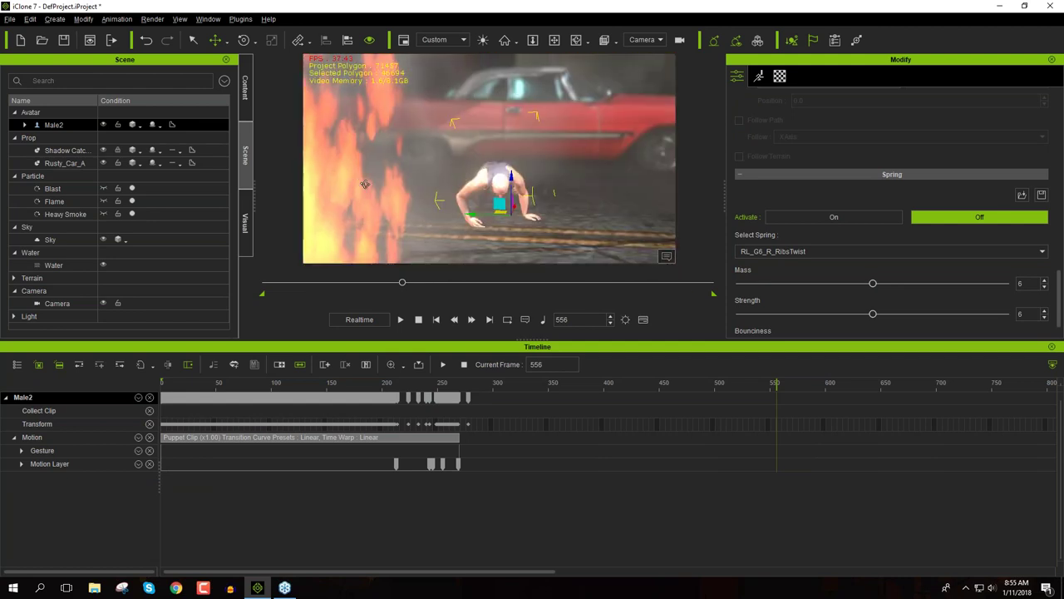
{"action": "scroll", "coordinate": [379, 184], "scroll_direction": "up", "scroll_amount": 2}
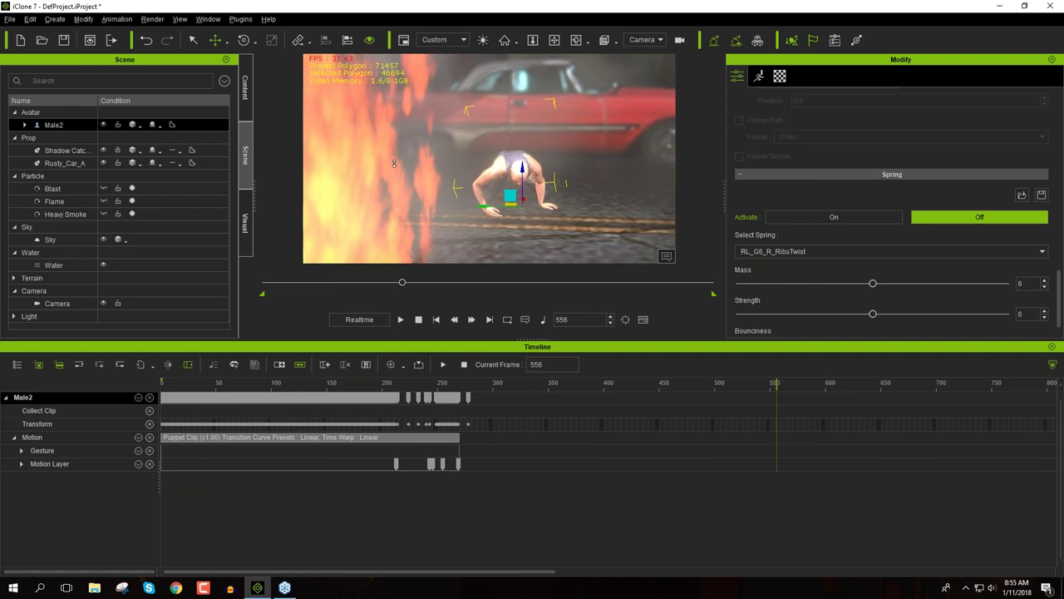
{"action": "right_click_drag", "start_coordinate": [378, 184], "coordinate": [541, 164]}
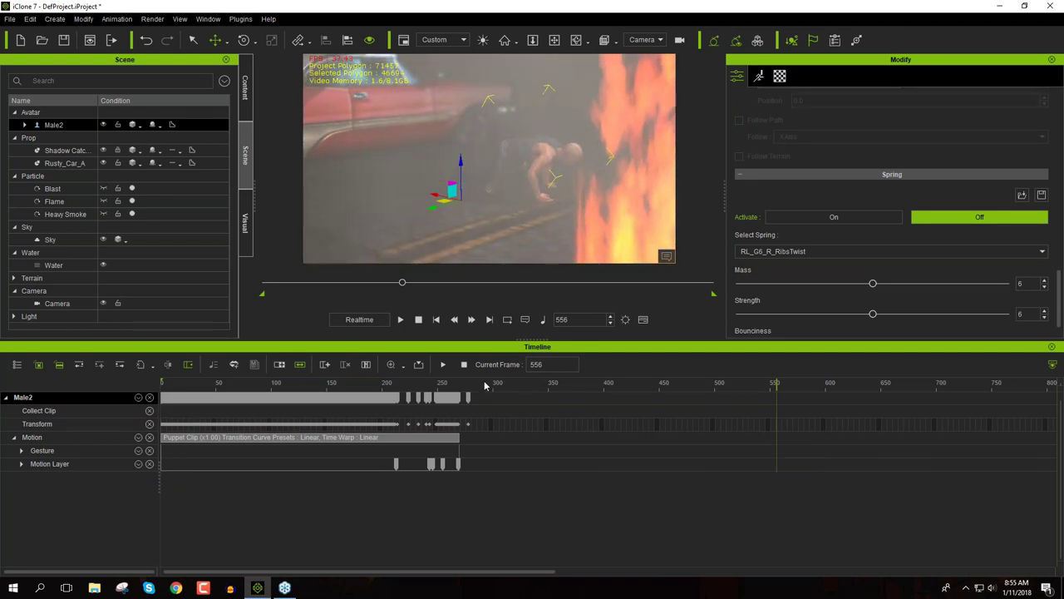
Play the animation on from frame 556 to review the crawling shot, and scrub the timeline to frame 748
{"action": "left_click", "coordinate": [418, 320]}
{"action": "left_click", "coordinate": [399, 320]}
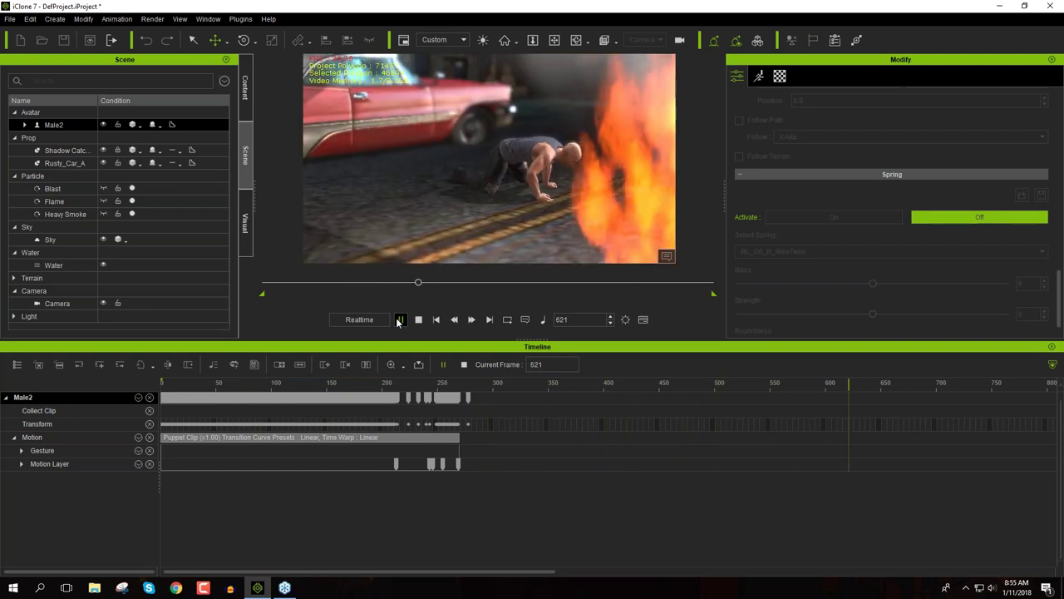
{"action": "left_click", "coordinate": [401, 320]}
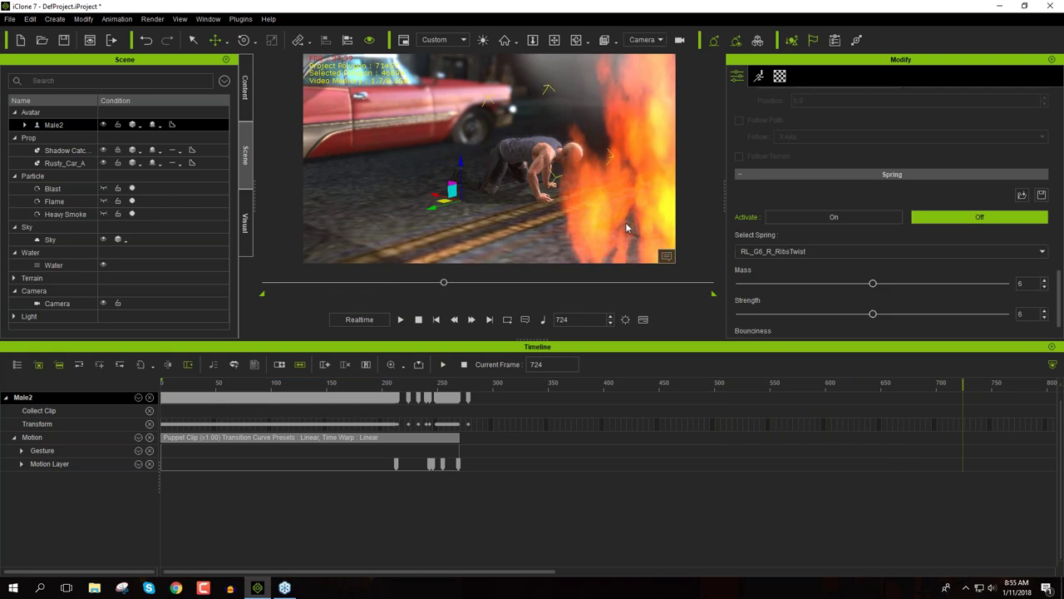
{"action": "left_click_drag", "start_coordinate": [673, 385], "coordinate": [991, 383]}
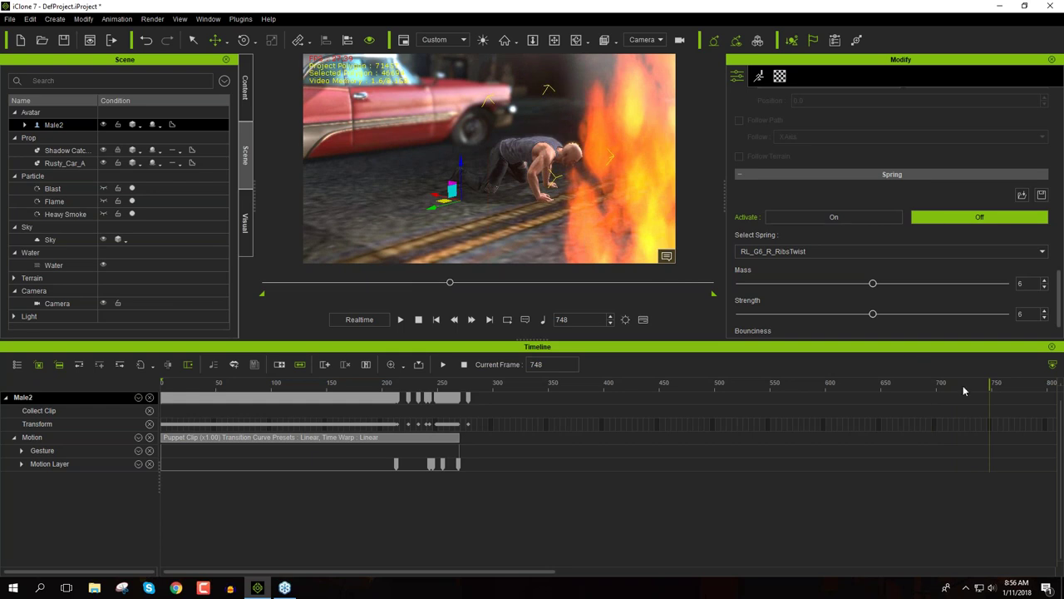
Close the Timeline, return playback to frame 1, and narrow the Scene panel to enlarge the viewport
{"action": "left_click", "coordinate": [1053, 349]}
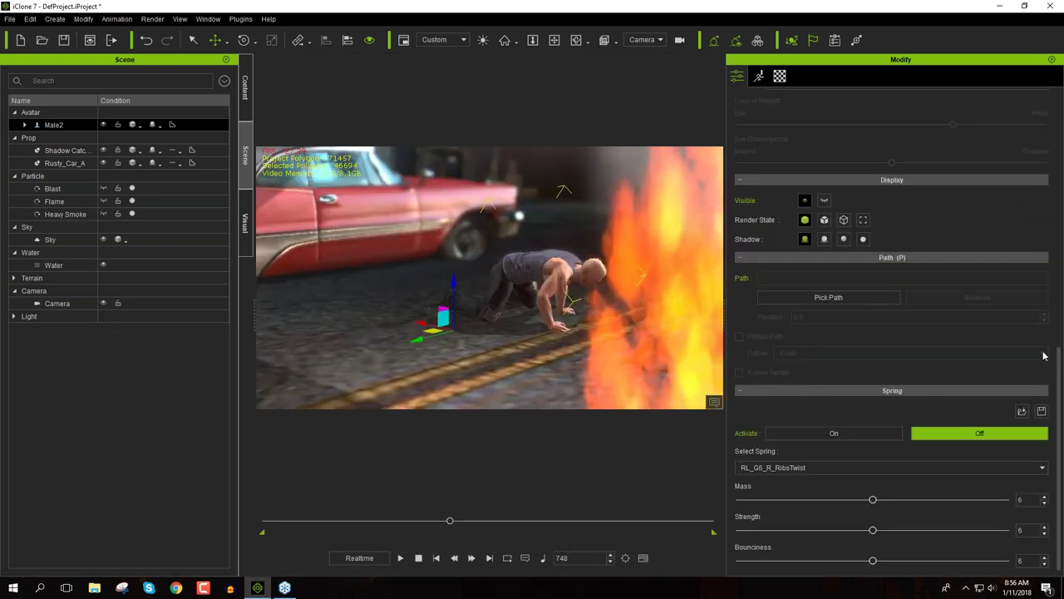
{"action": "left_click", "coordinate": [421, 558]}
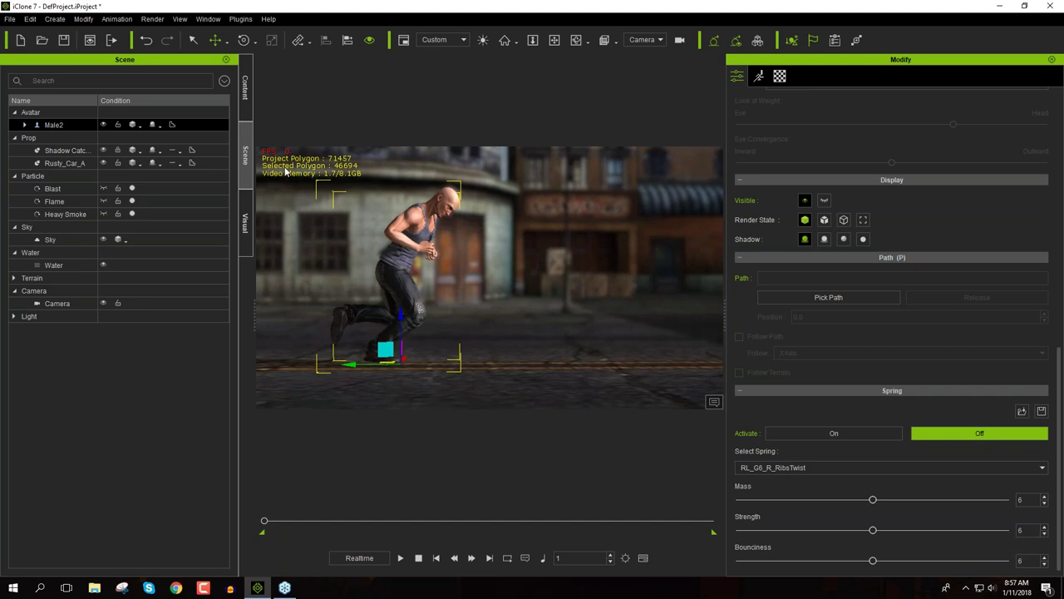
{"action": "left_click_drag", "start_coordinate": [255, 302], "coordinate": [213, 307]}
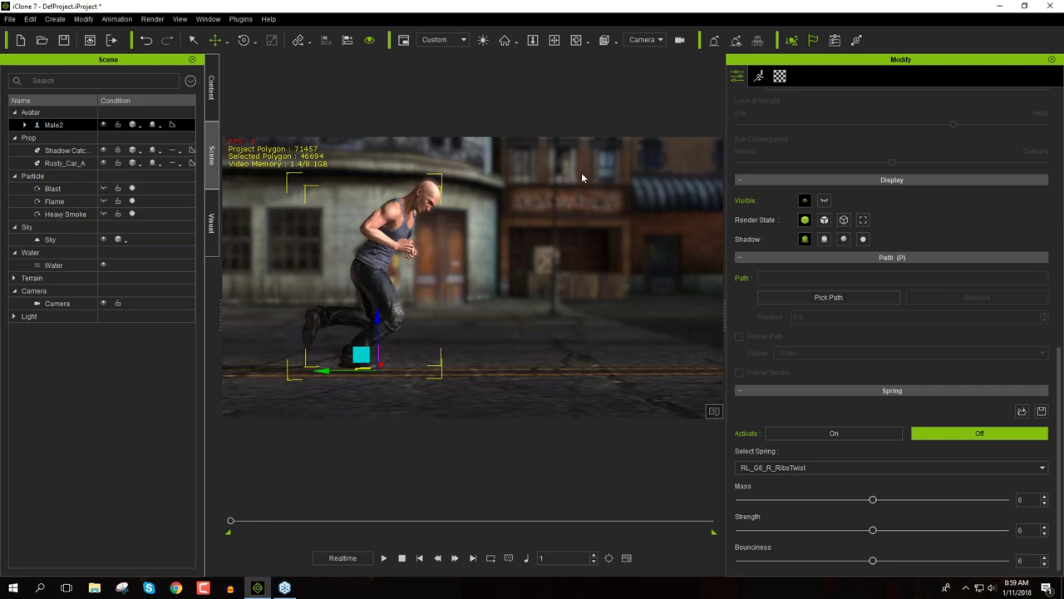
Switch the auxiliary light on and off to compare the scene's lighting at frame 1, and leave it on
{"action": "left_click", "coordinate": [483, 40]}
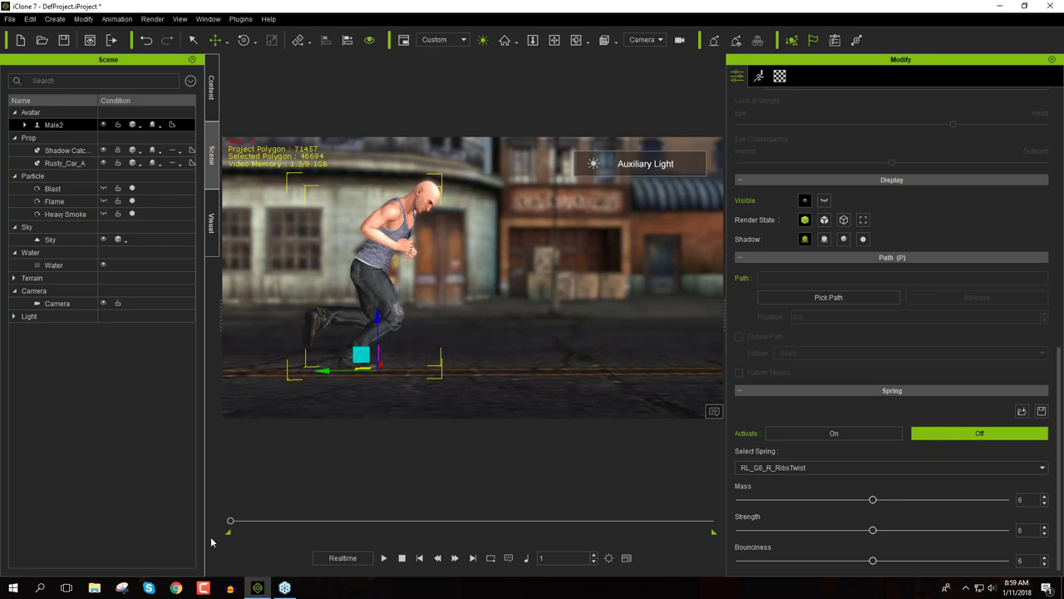
{"action": "mouse_move", "coordinate": [231, 521]}
{"action": "left_mouse_down"}
{"action": "mouse_move", "coordinate": [373, 506]}
{"action": "mouse_move", "coordinate": [218, 516]}
{"action": "left_mouse_up"}
{"action": "left_click", "coordinate": [482, 42]}
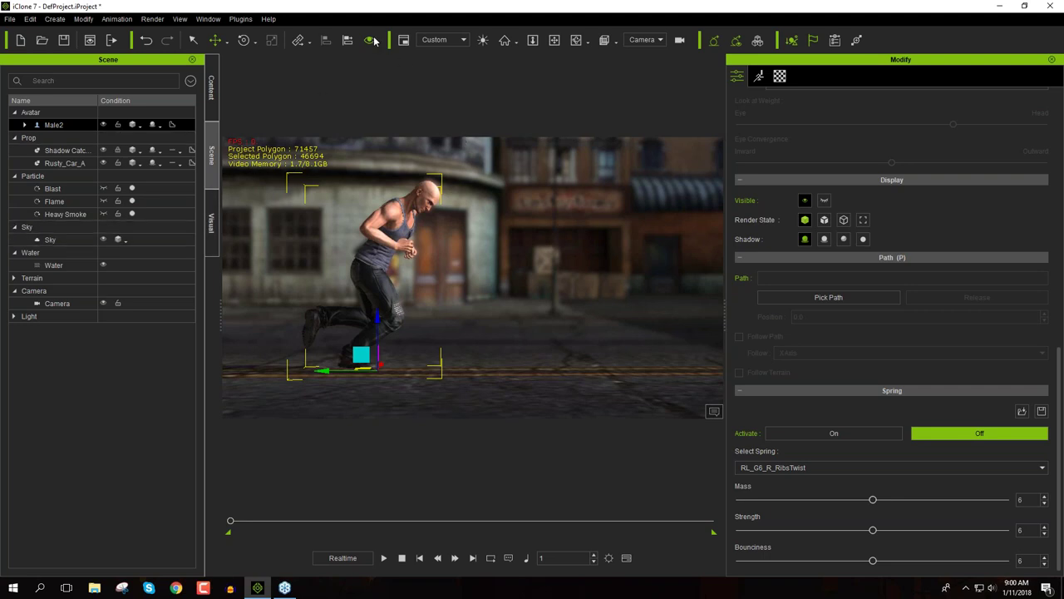
{"action": "left_click", "coordinate": [482, 40]}
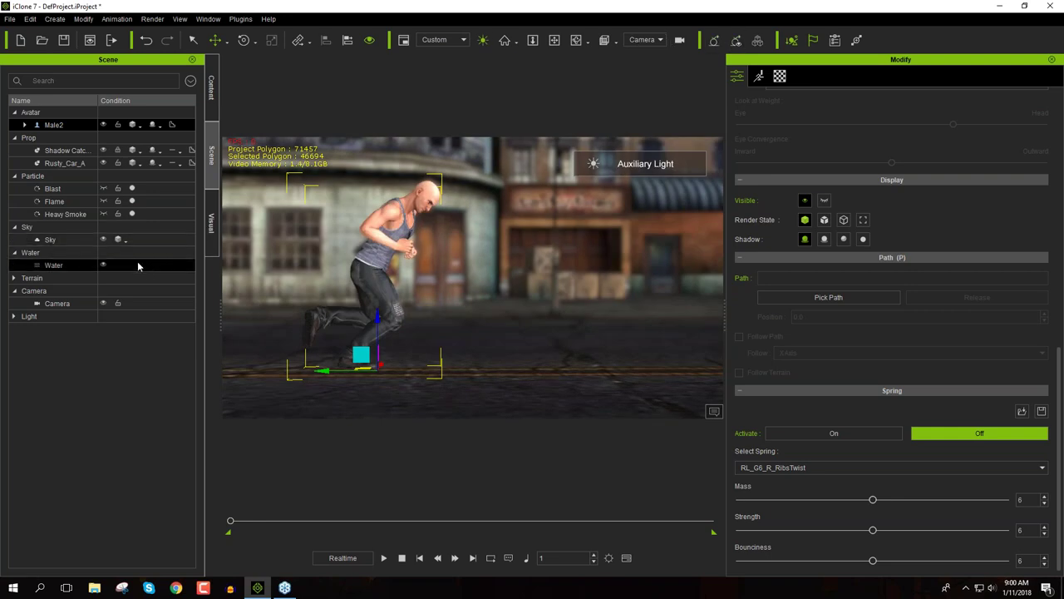
Expand the Terrain group, toggle the visibility of its camera and spot target components off and on again, and collapse the group
{"action": "left_click", "coordinate": [15, 279]}
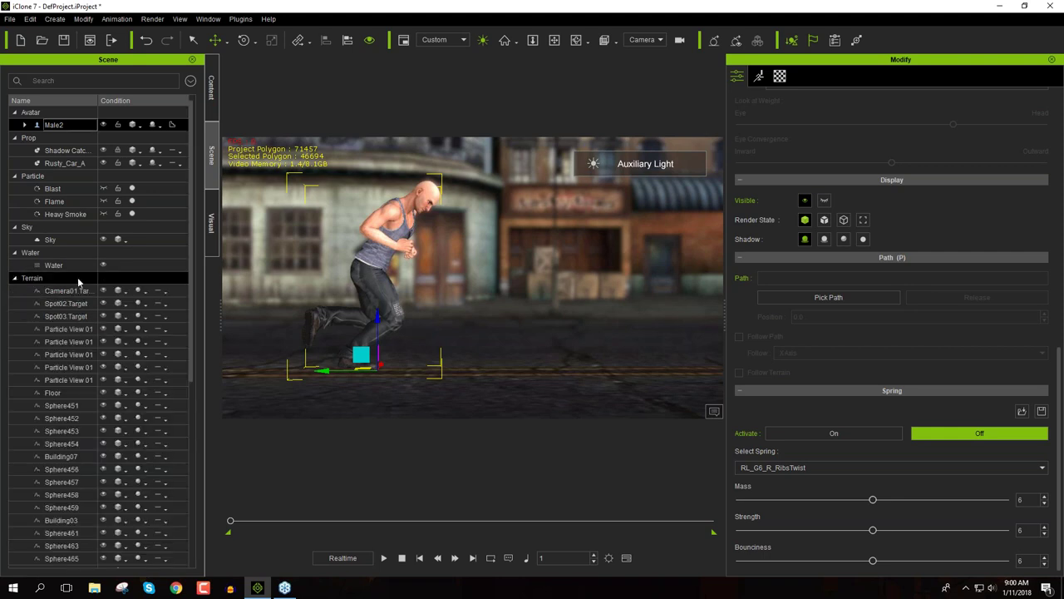
{"action": "left_click_drag", "start_coordinate": [103, 307], "coordinate": [103, 398]}
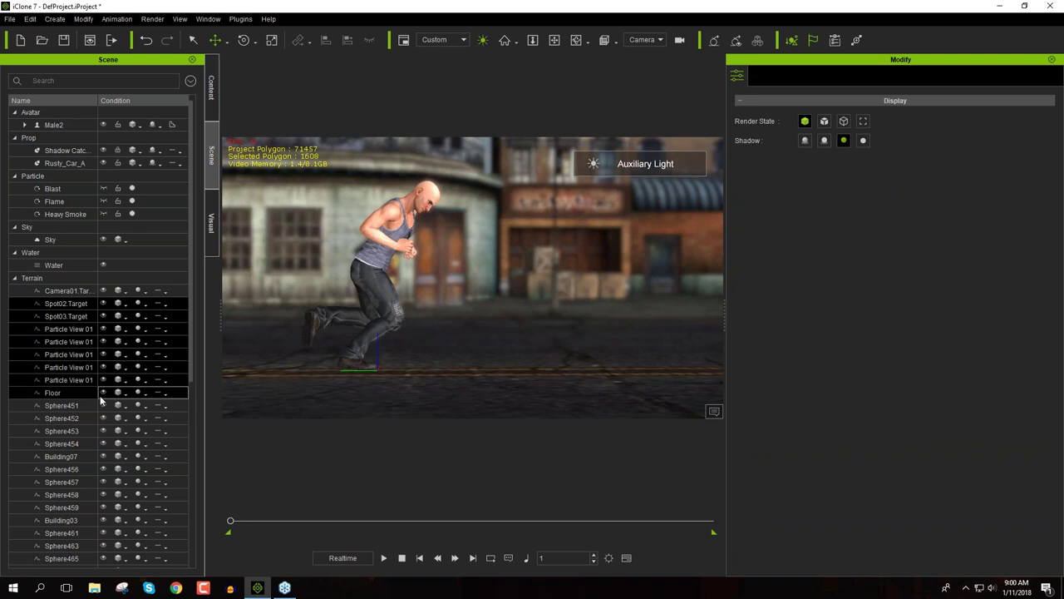
{"action": "left_click", "coordinate": [105, 303]}
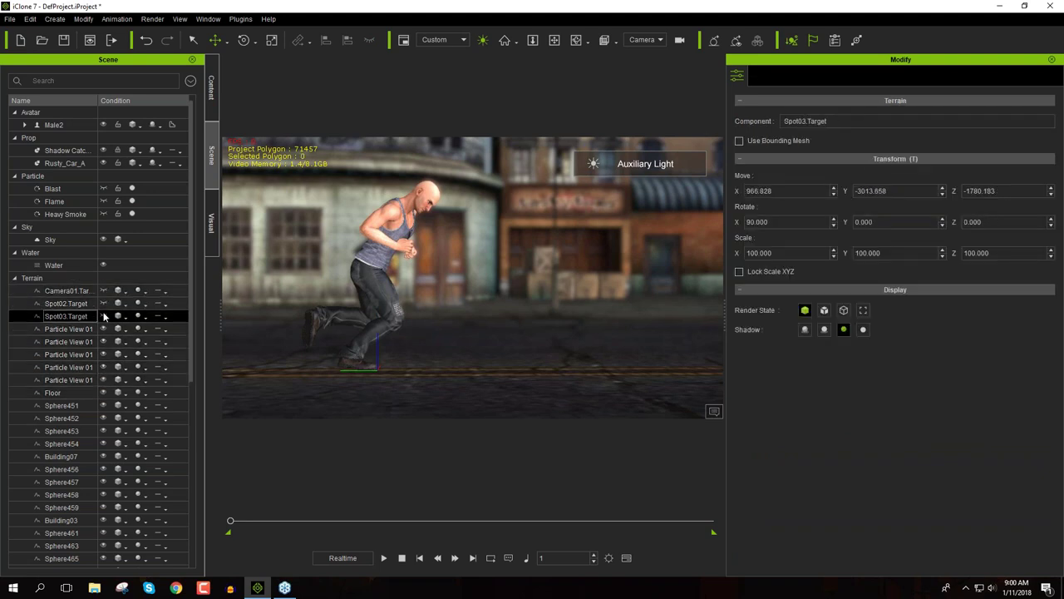
{"action": "left_click", "coordinate": [103, 291]}
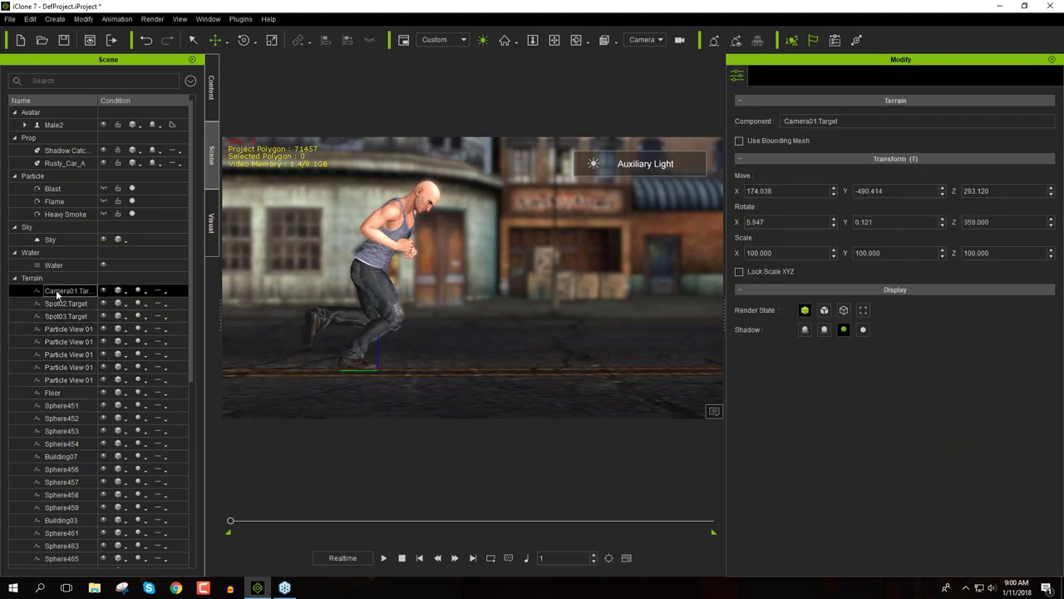
{"action": "left_click", "coordinate": [14, 277]}
{"action": "left_click", "coordinate": [56, 303]}
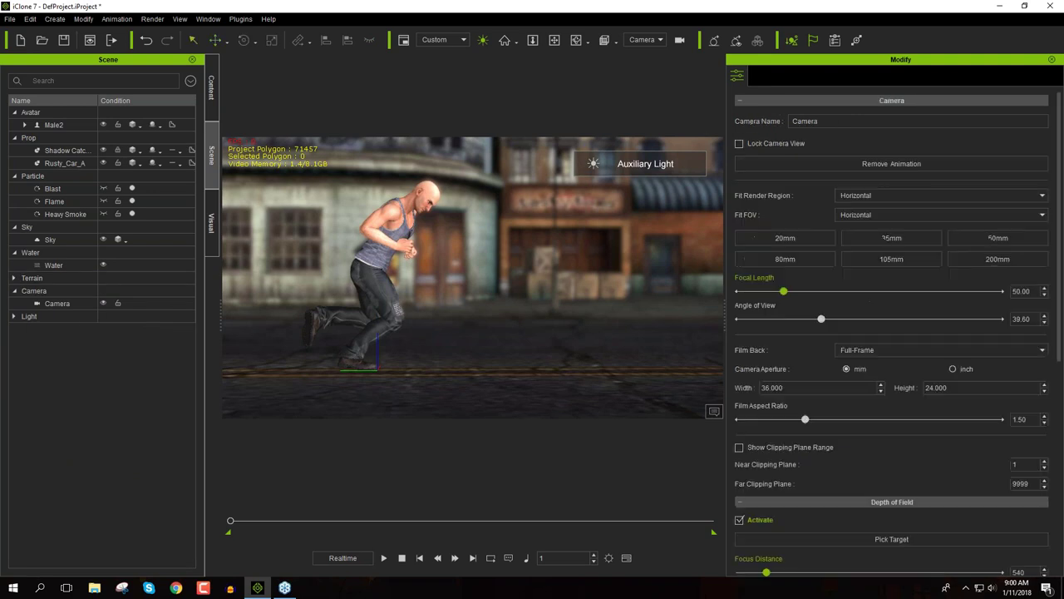
{"action": "right_click", "coordinate": [466, 326]}
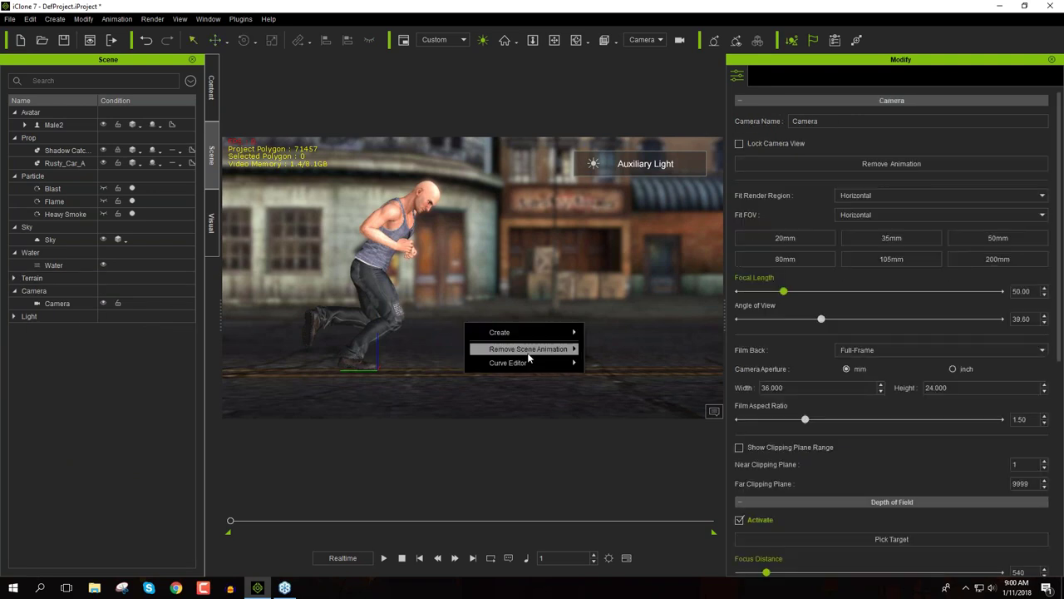
{"action": "mouse_move", "coordinate": [529, 356]}
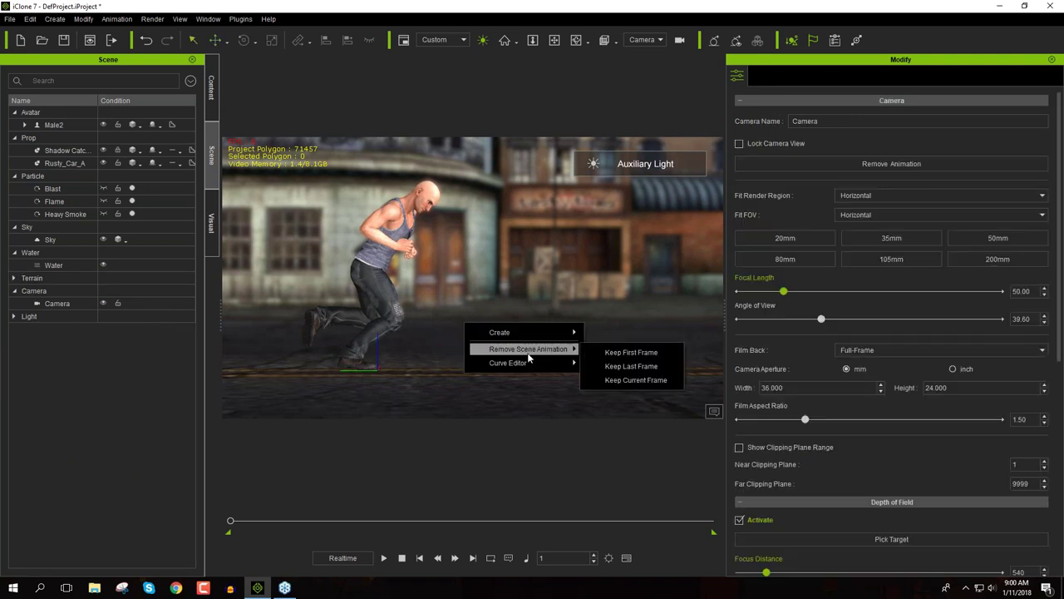
Select all components of the Terrain group and convert them to props
{"action": "left_click", "coordinate": [47, 284]}
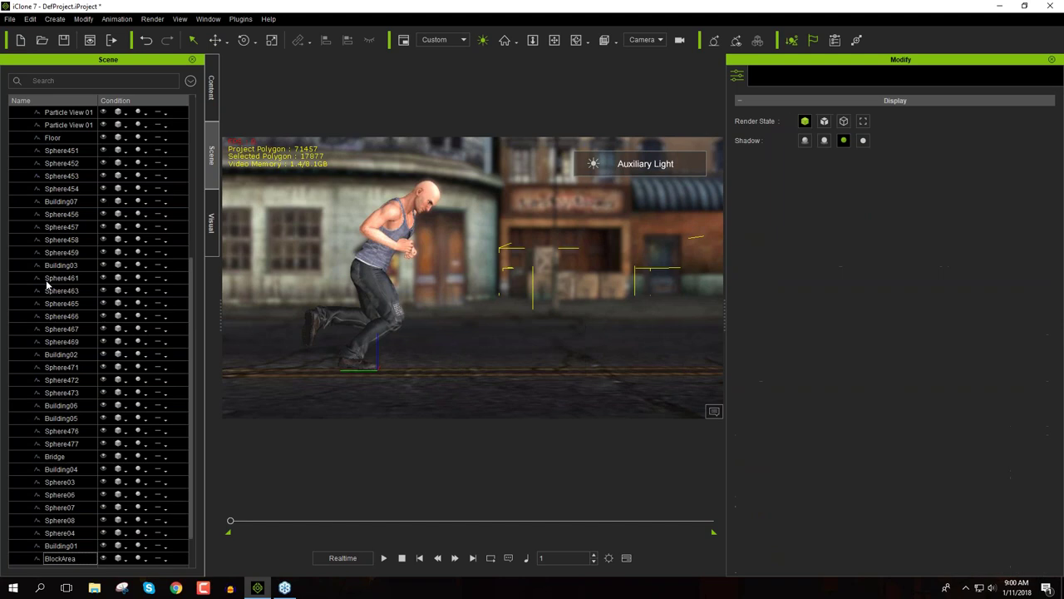
{"action": "right_click", "coordinate": [563, 276]}
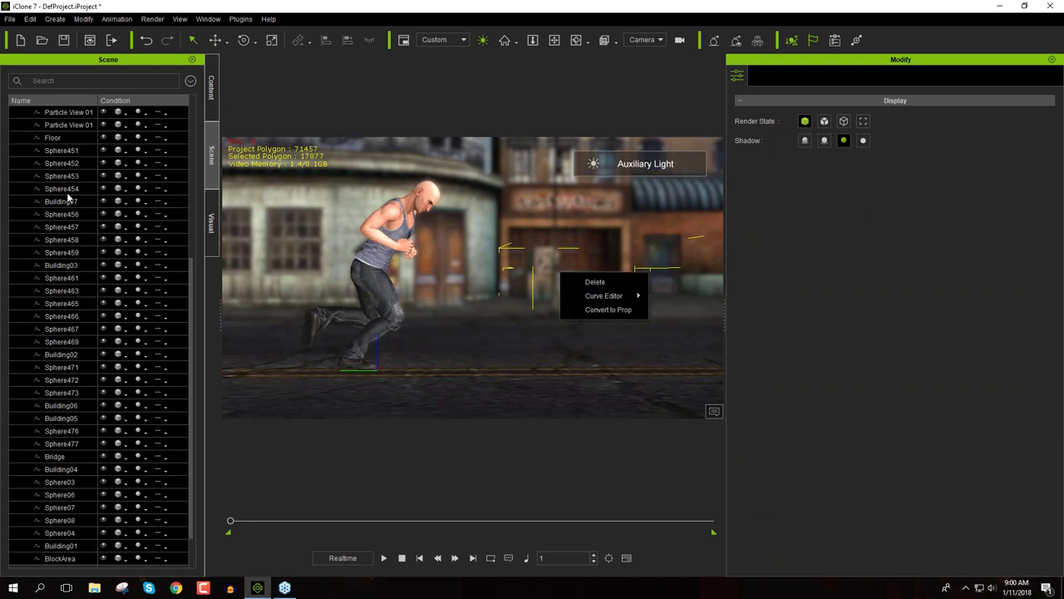
{"action": "left_click", "coordinate": [599, 310]}
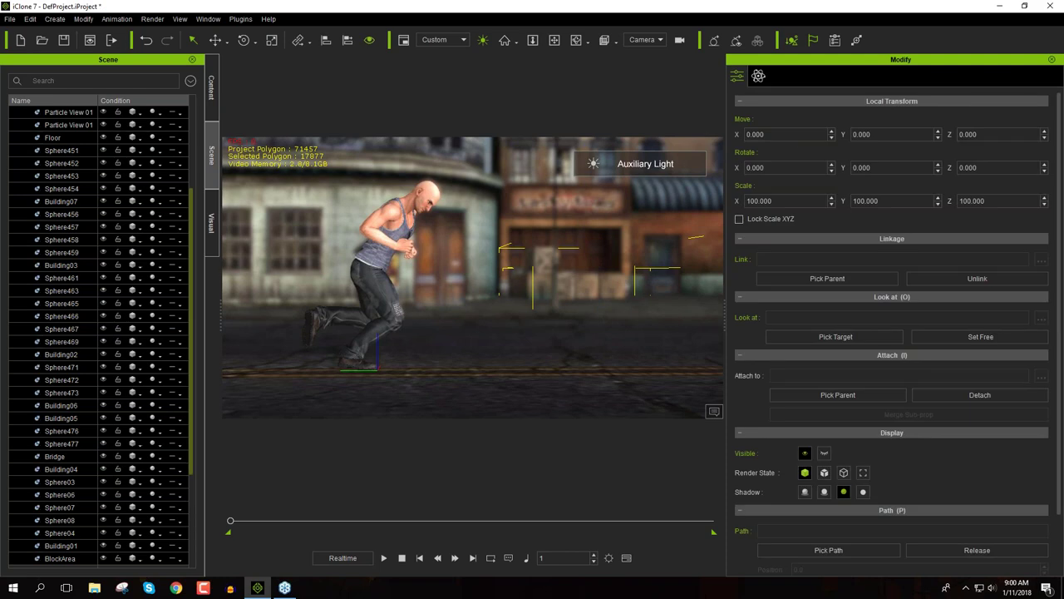
Look through the converted street components in the Prop list and the commands offered for them, including Convert To Terrain
{"action": "scroll", "coordinate": [197, 192], "scroll_direction": "up", "scroll_amount": 4}
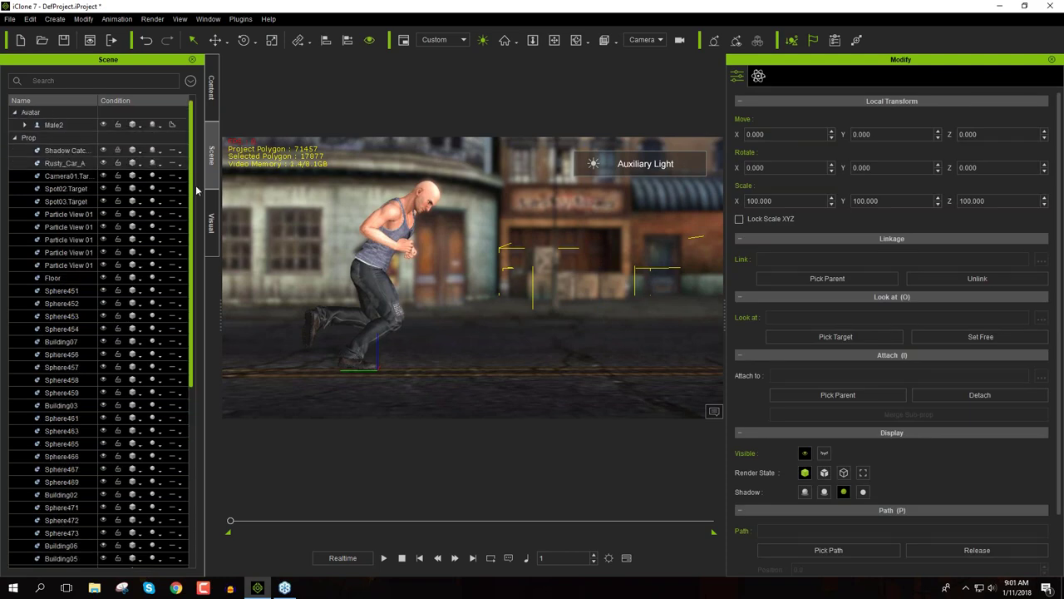
{"action": "scroll", "coordinate": [178, 360], "scroll_direction": "down", "scroll_amount": 6}
{"action": "scroll", "coordinate": [178, 359], "scroll_direction": "up", "scroll_amount": 6}
{"action": "right_click", "coordinate": [562, 282]}
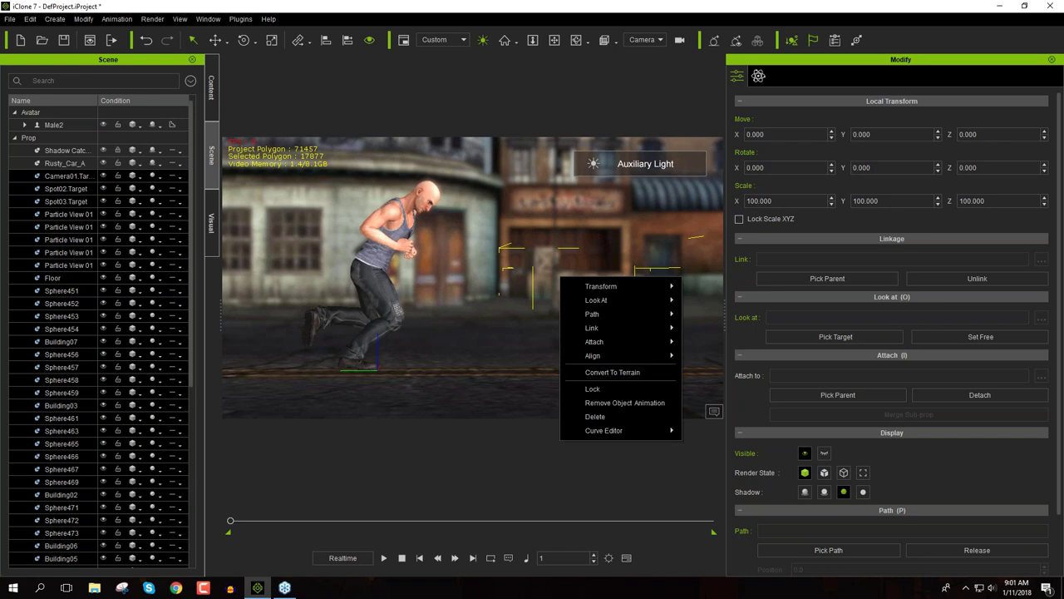
{"action": "left_click", "coordinate": [623, 373]}
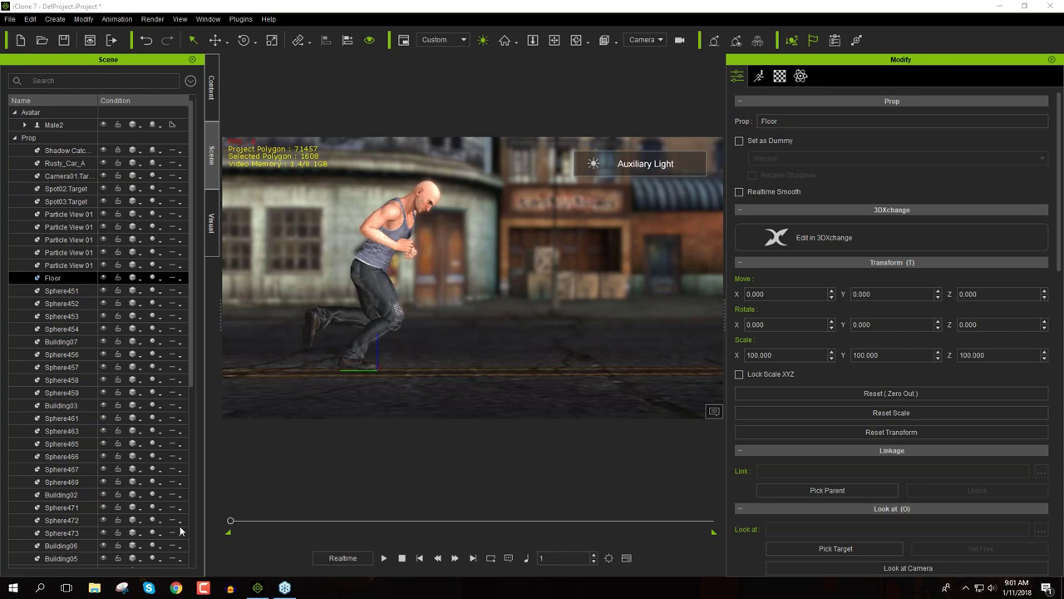
Switch to Chrome and open reallusion.com/contentstore
{"action": "left_click", "coordinate": [176, 588]}
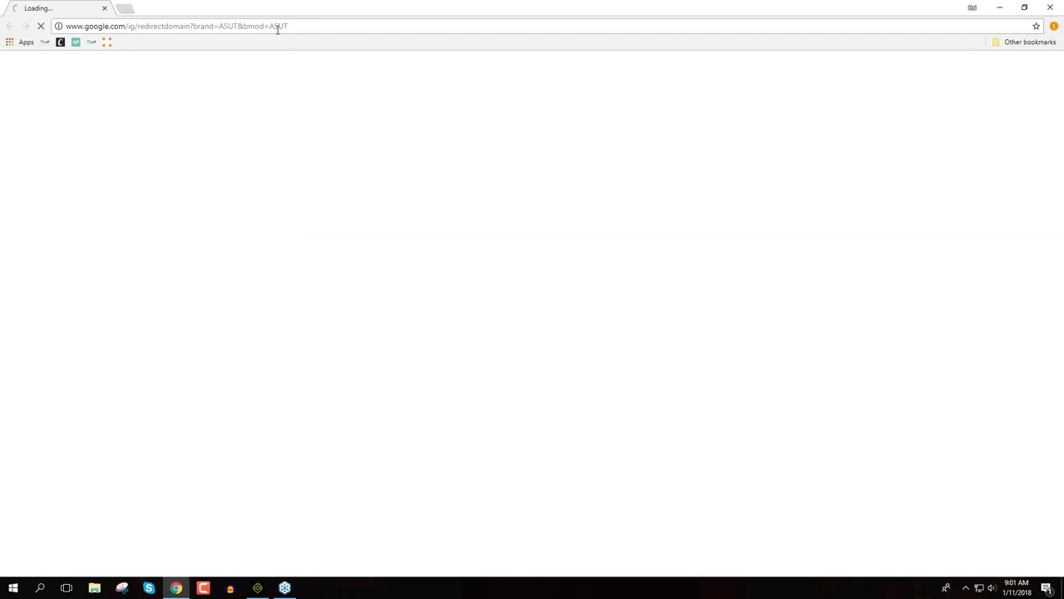
{"action": "type", "text": "reallu"}
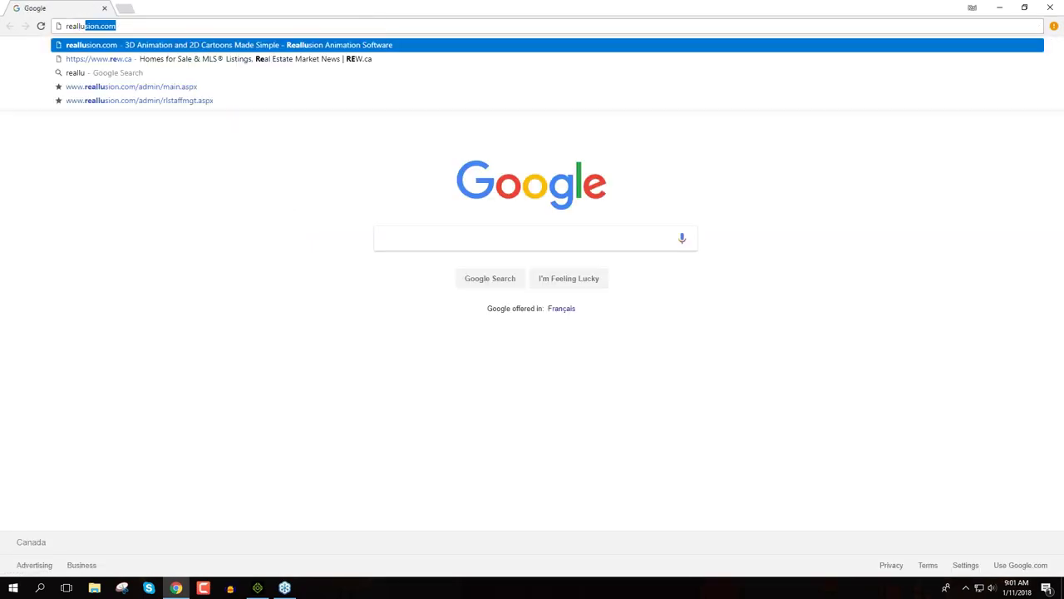
{"action": "type", "text": "sion.com/contentstore"}
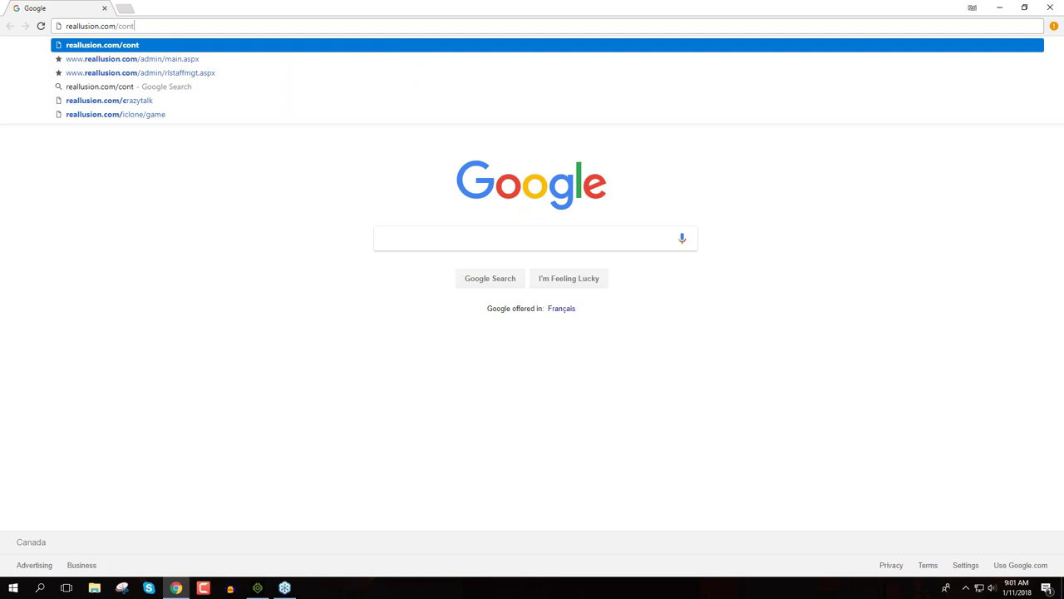
{"action": "key", "text": "Return"}
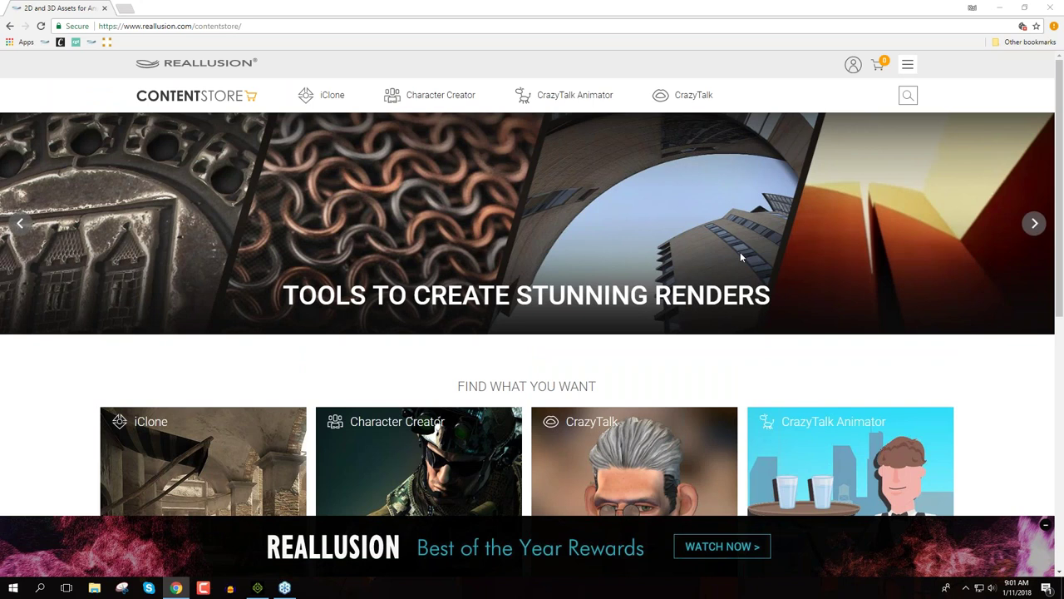
Look over the Content Store home page and open the iClone 3D Assets category
{"action": "scroll", "coordinate": [740, 258], "scroll_direction": "down", "scroll_amount": 5}
{"action": "scroll", "coordinate": [740, 264], "scroll_direction": "down", "scroll_amount": 2}
{"action": "scroll", "coordinate": [740, 263], "scroll_direction": "up", "scroll_amount": 5}
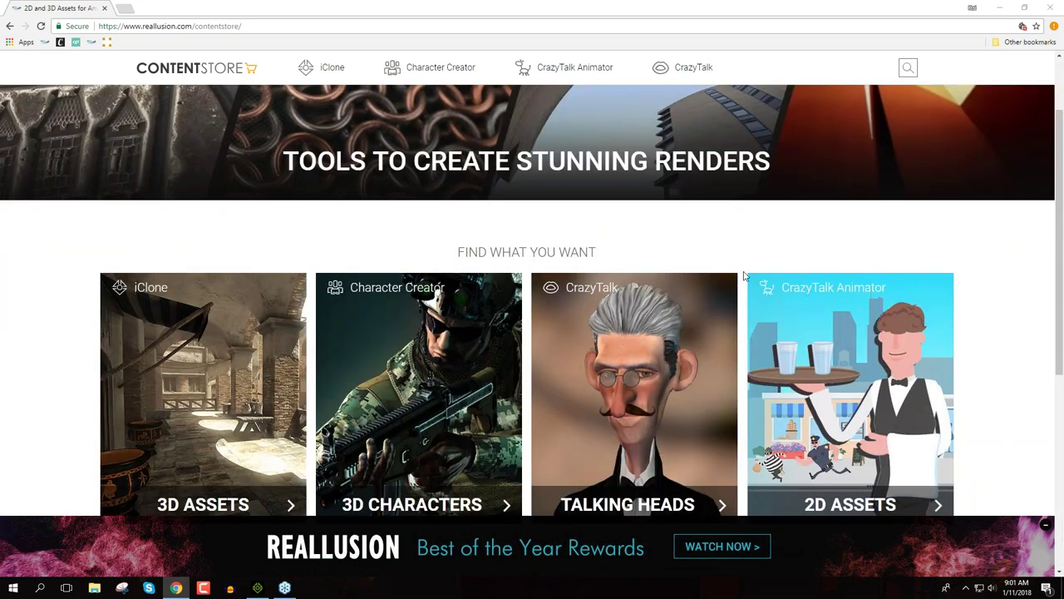
{"action": "scroll", "coordinate": [740, 264], "scroll_direction": "down", "scroll_amount": 1}
{"action": "scroll", "coordinate": [297, 333], "scroll_direction": "down", "scroll_amount": 1}
{"action": "left_click", "coordinate": [297, 333]}
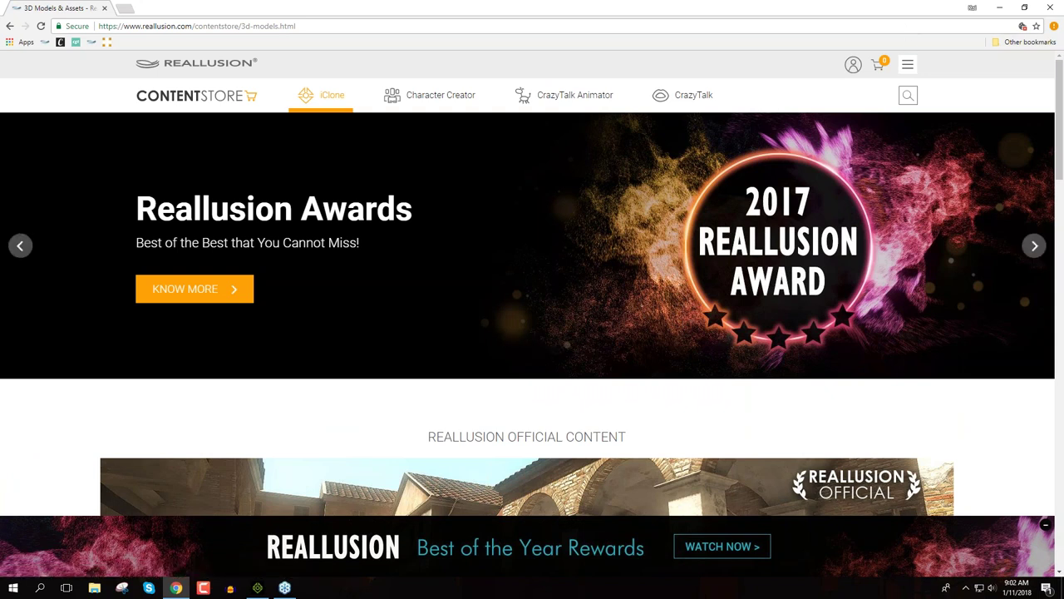
Advance the iClone store's featured banners to PopcornFX Library 40 and open its pack page
{"action": "left_click", "coordinate": [1029, 256]}
{"action": "left_click", "coordinate": [1029, 256]}
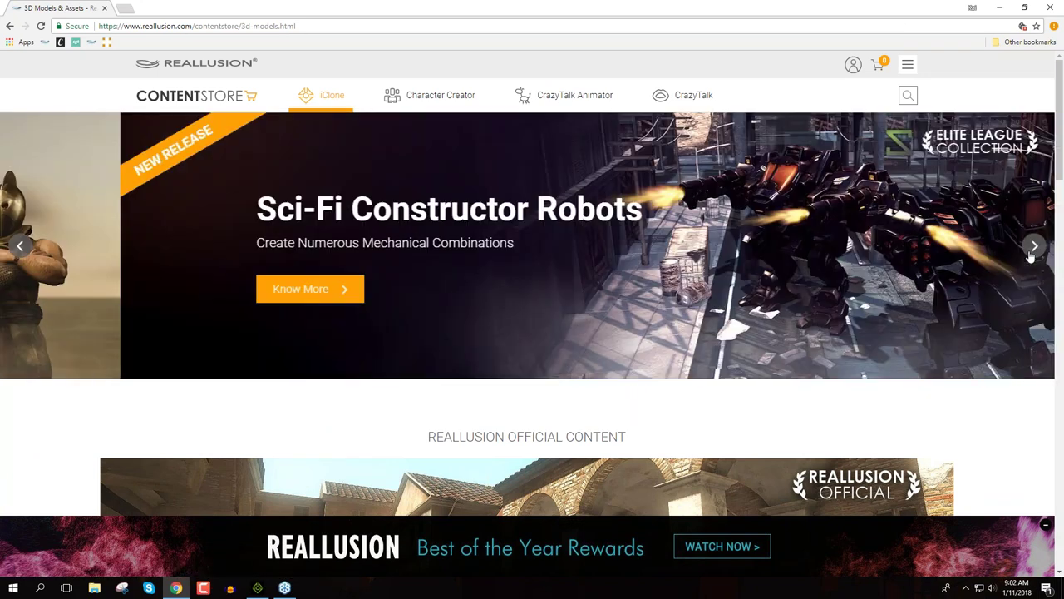
{"action": "left_click", "coordinate": [1029, 256]}
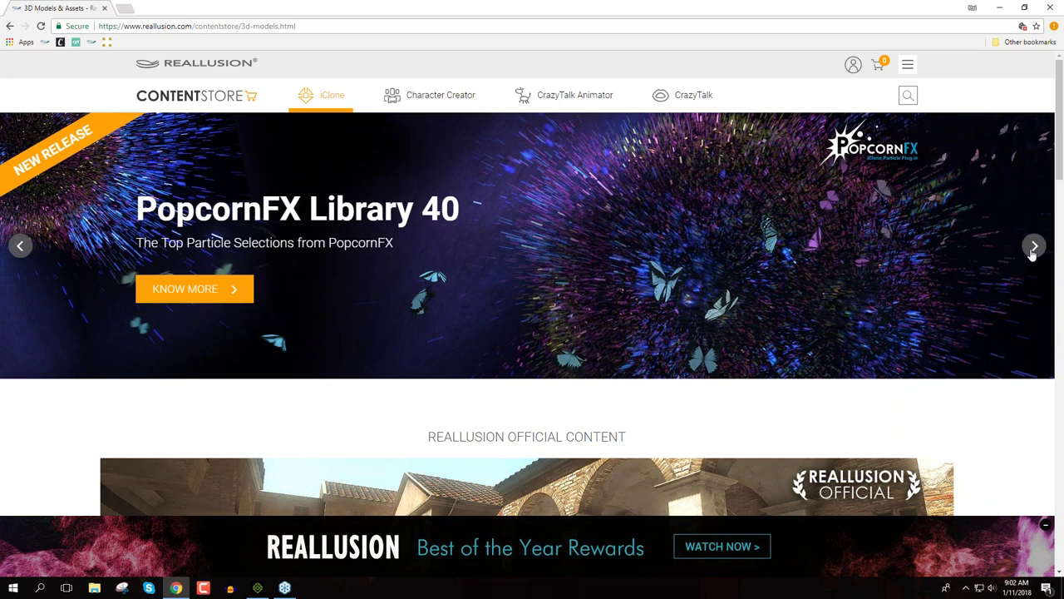
{"action": "left_click", "coordinate": [212, 291]}
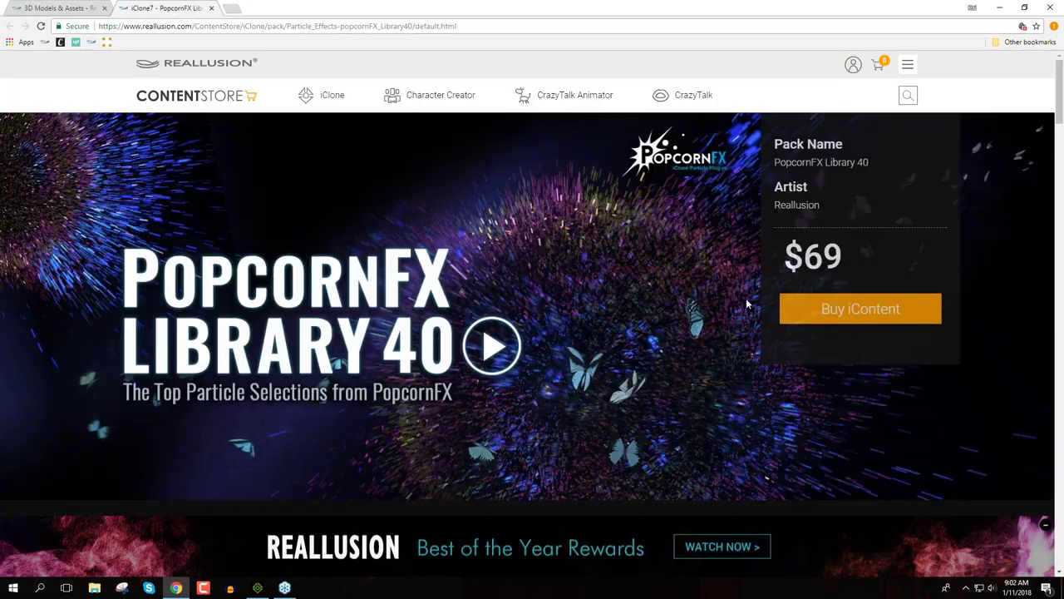
Read through the PopcornFX Library 40 feature sections on Magic, Nature, and Weapons & Explosives effects
{"action": "scroll", "coordinate": [586, 334], "scroll_direction": "down", "scroll_amount": 5}
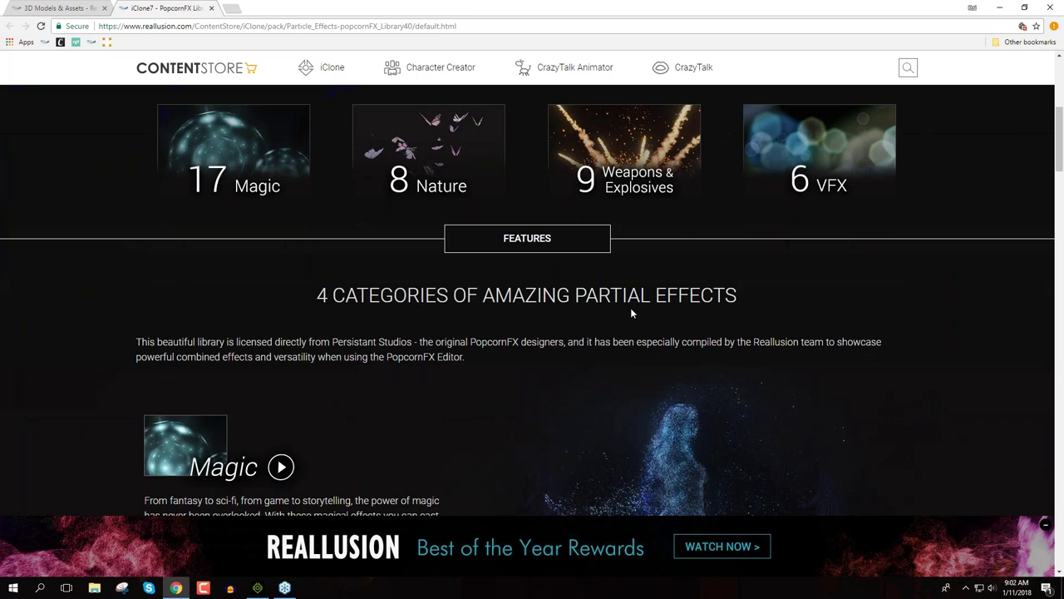
{"action": "scroll", "coordinate": [642, 305], "scroll_direction": "down", "scroll_amount": 3}
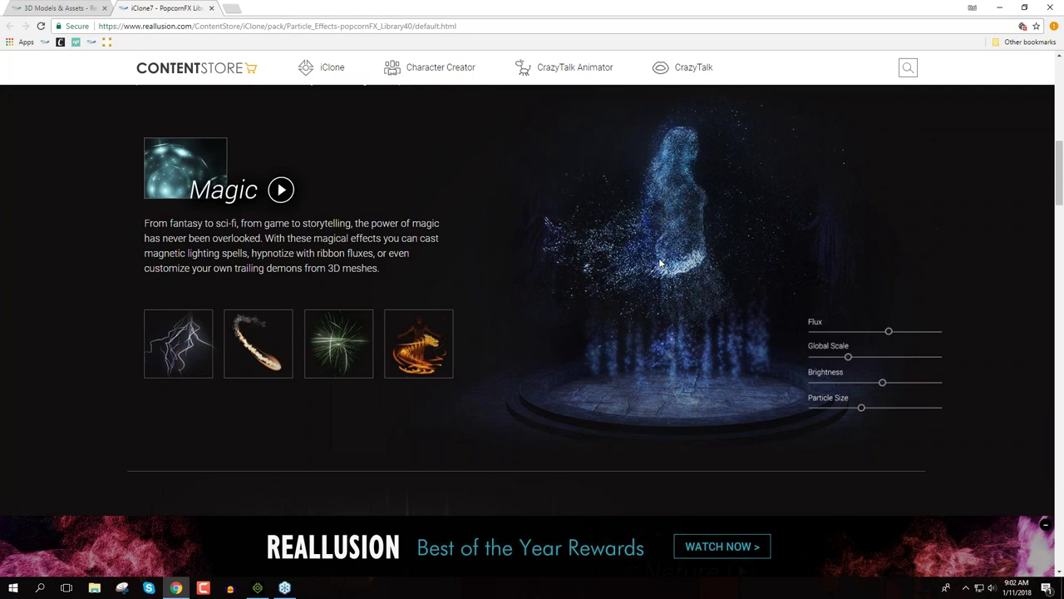
{"action": "scroll", "coordinate": [304, 363], "scroll_direction": "down", "scroll_amount": 4}
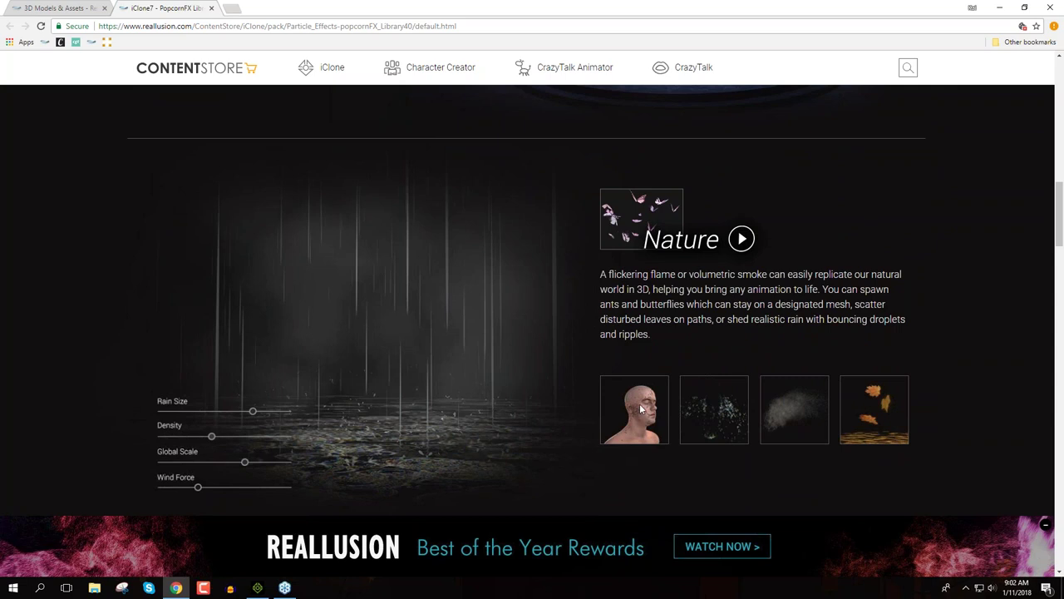
{"action": "scroll", "coordinate": [649, 412], "scroll_direction": "down", "scroll_amount": 6}
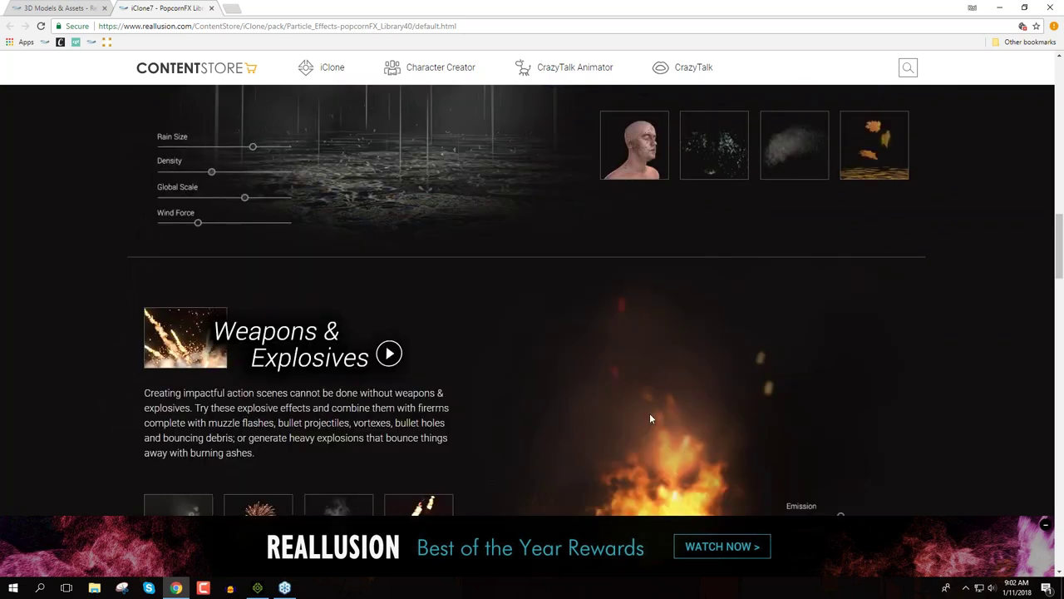
Finish looking over the PopcornFX Library 40 page and search Google for "rule of thirds" in a new browser tab
{"action": "scroll", "coordinate": [701, 415], "scroll_direction": "down", "scroll_amount": 5}
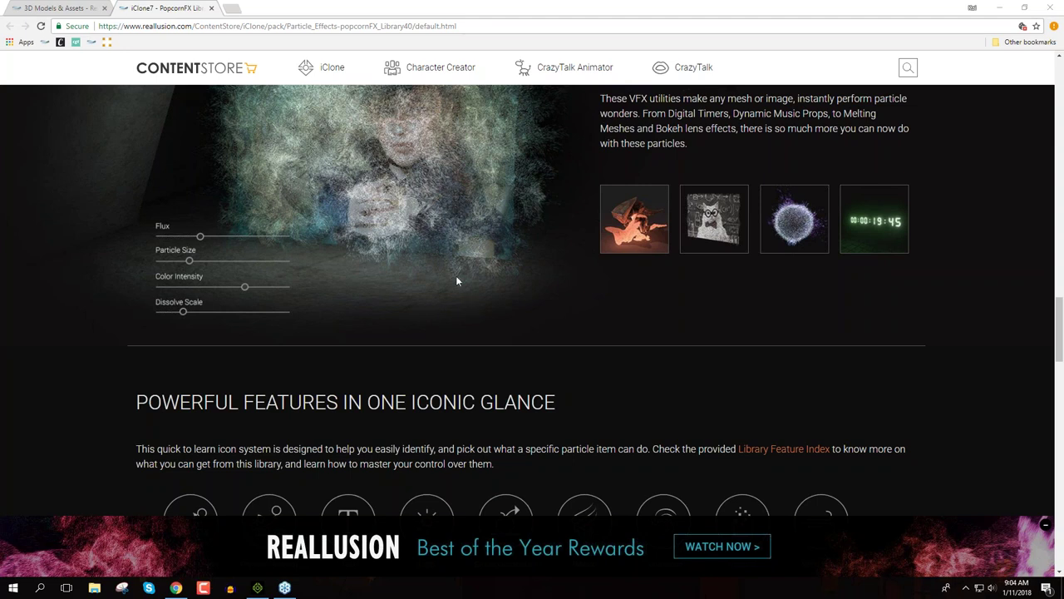
{"action": "left_click", "coordinate": [235, 11]}
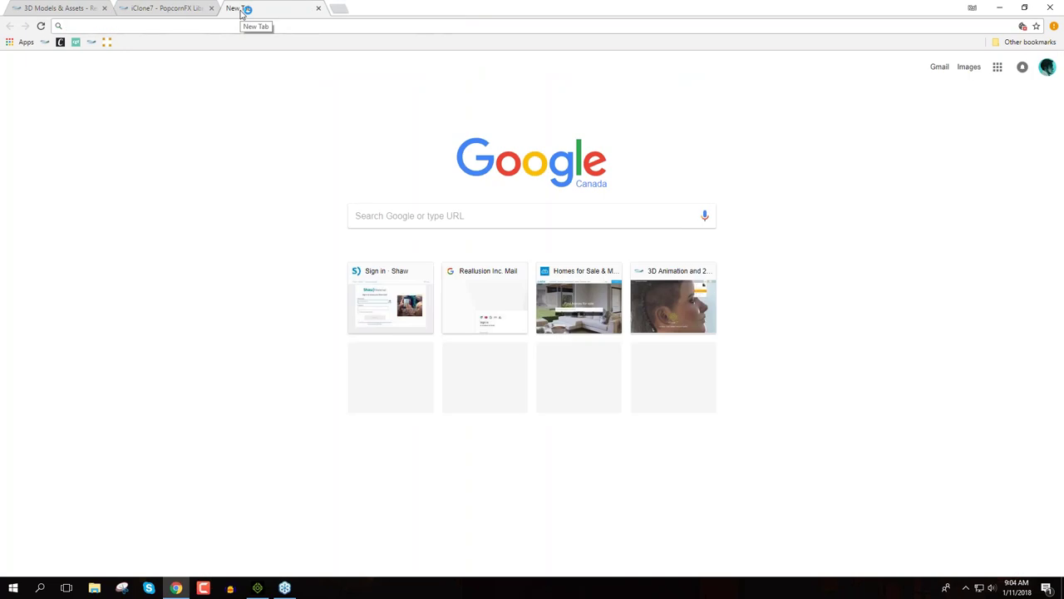
{"action": "type", "text": "rule of thirds"}
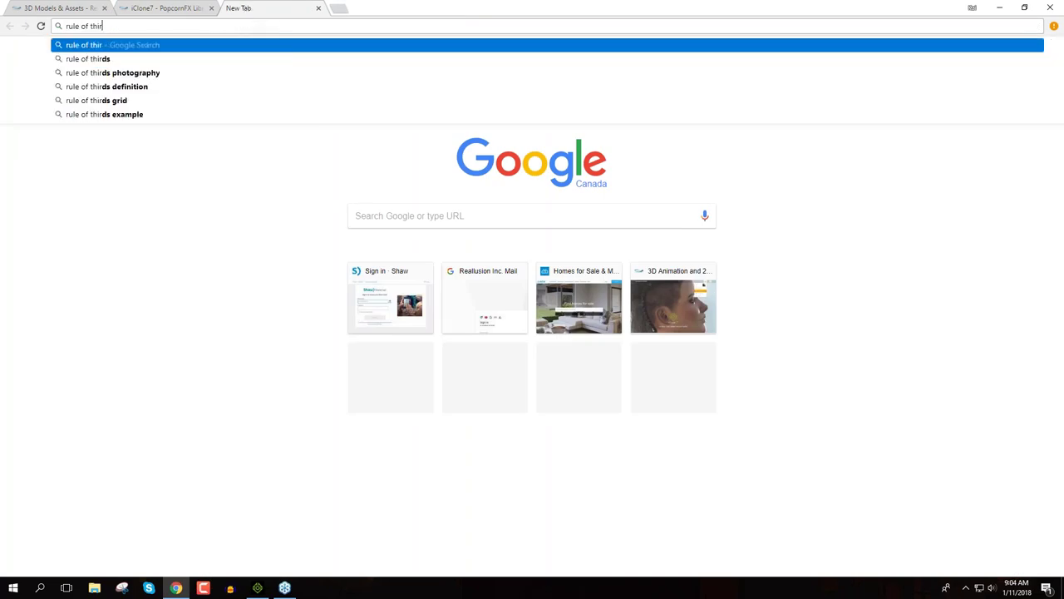
{"action": "key", "text": "Return"}
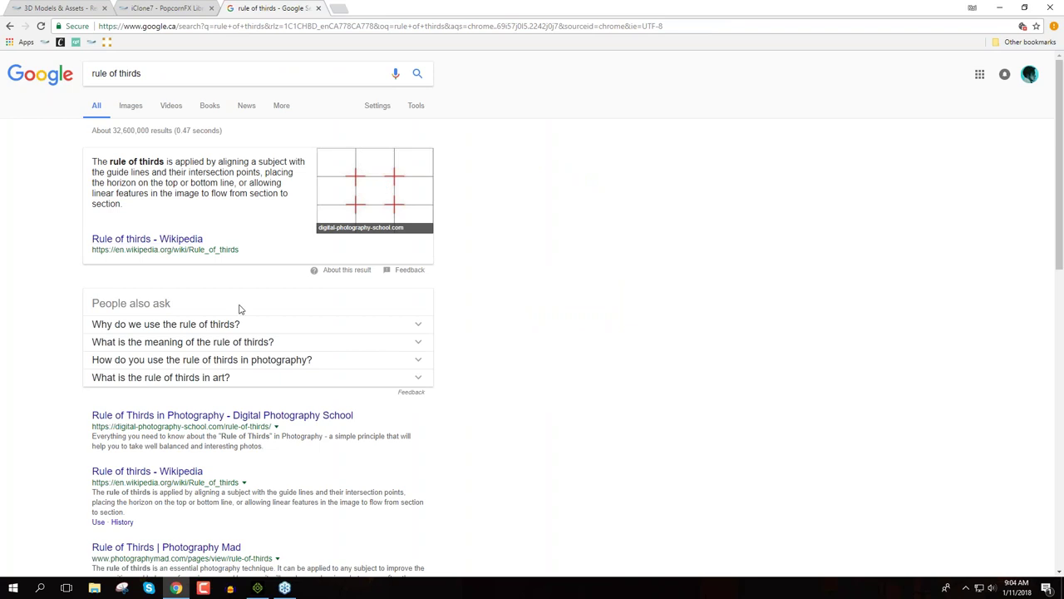
Switch to iClone, try framing the running man near the centre of the camera view, and play back the shot
{"action": "left_click", "coordinate": [257, 588]}
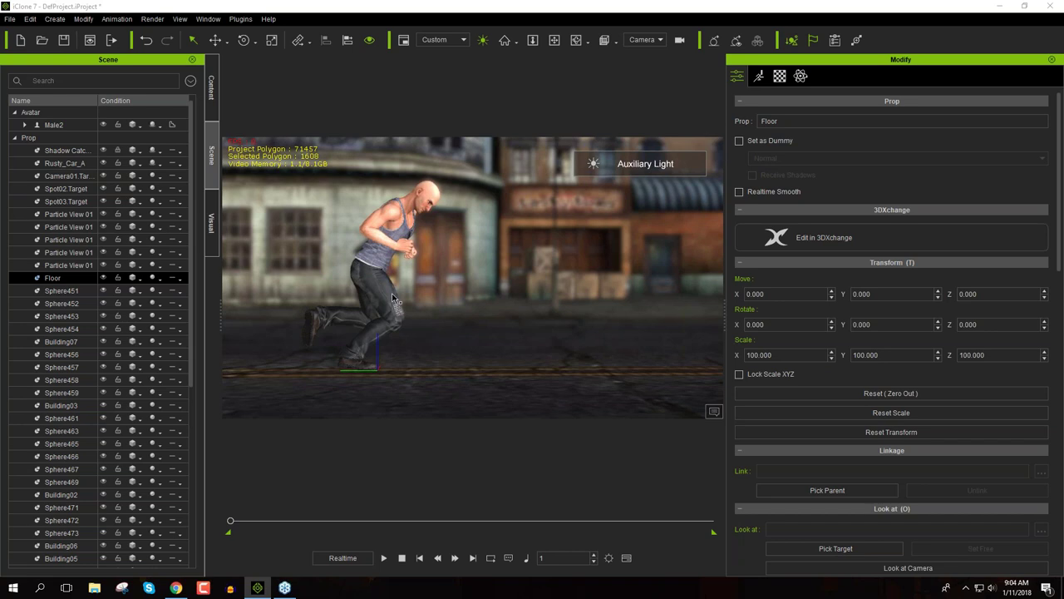
{"action": "middle_click_drag", "start_coordinate": [428, 257], "coordinate": [402, 253]}
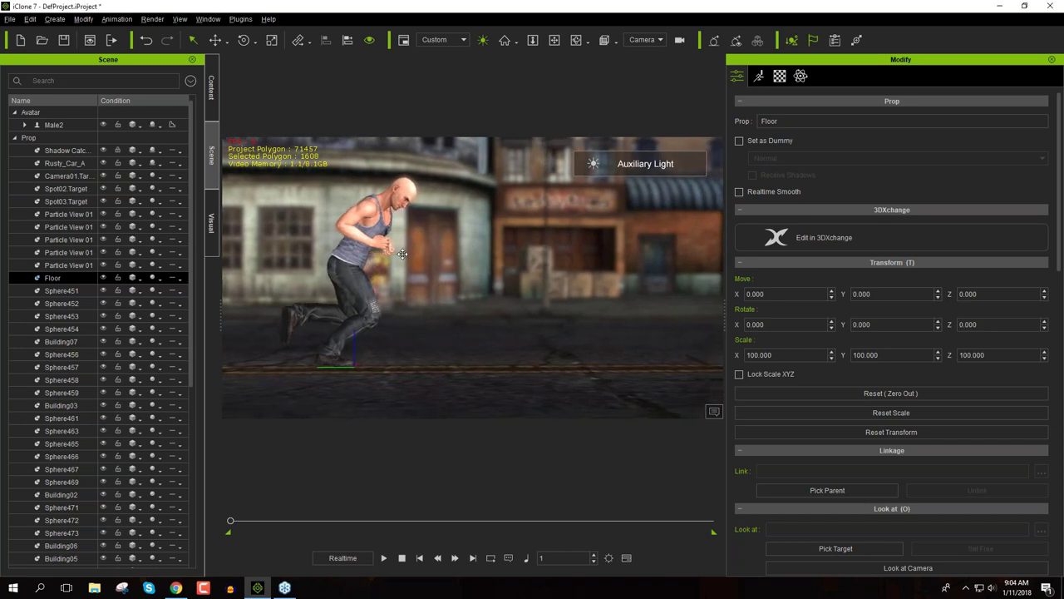
{"action": "middle_click_drag", "start_coordinate": [366, 258], "coordinate": [466, 257]}
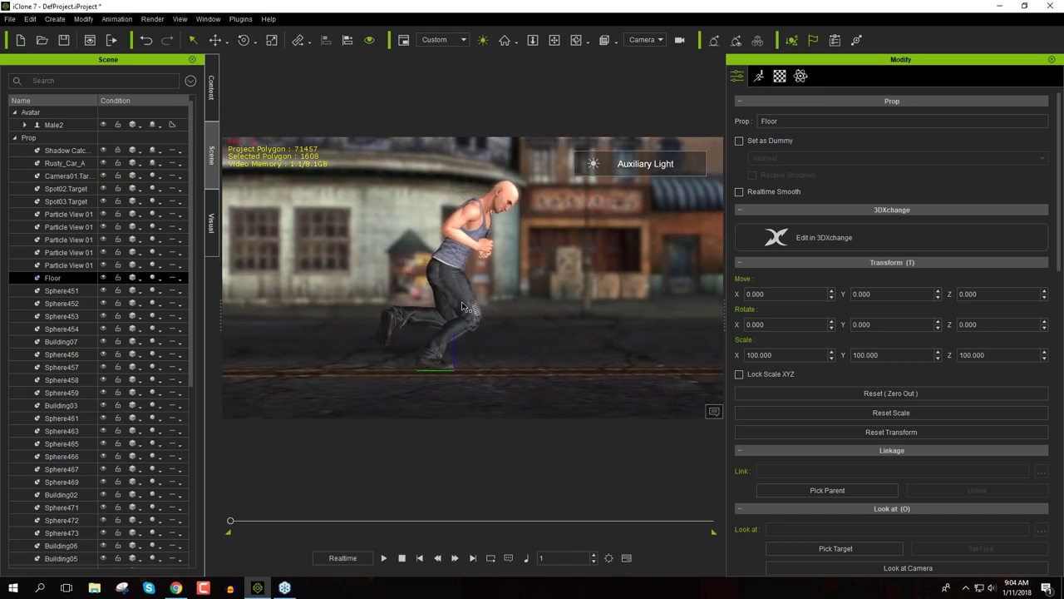
{"action": "left_click", "coordinate": [383, 557]}
{"action": "left_click", "coordinate": [385, 559]}
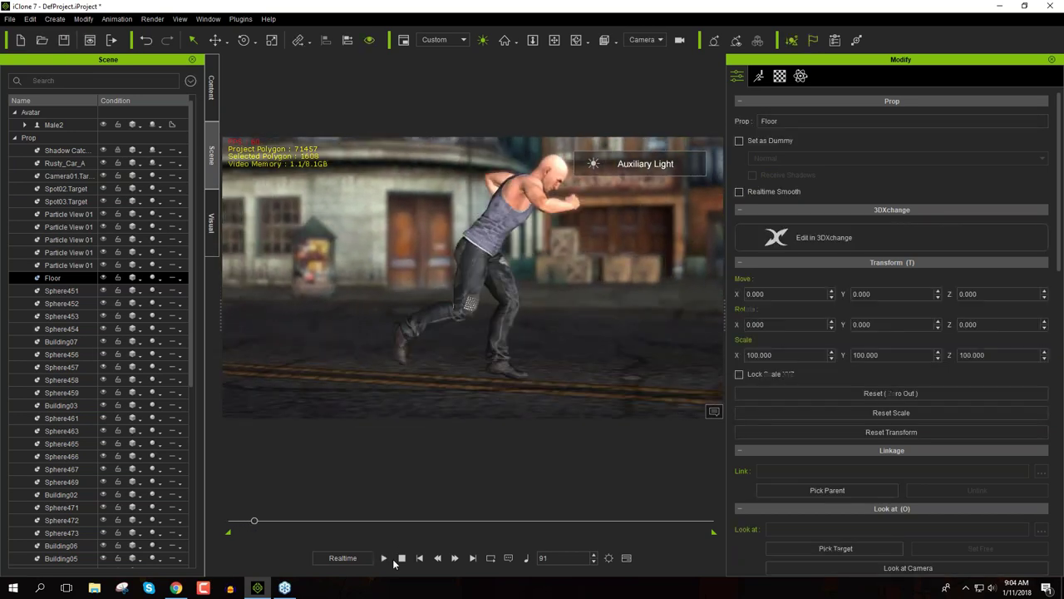
{"action": "left_click", "coordinate": [401, 558]}
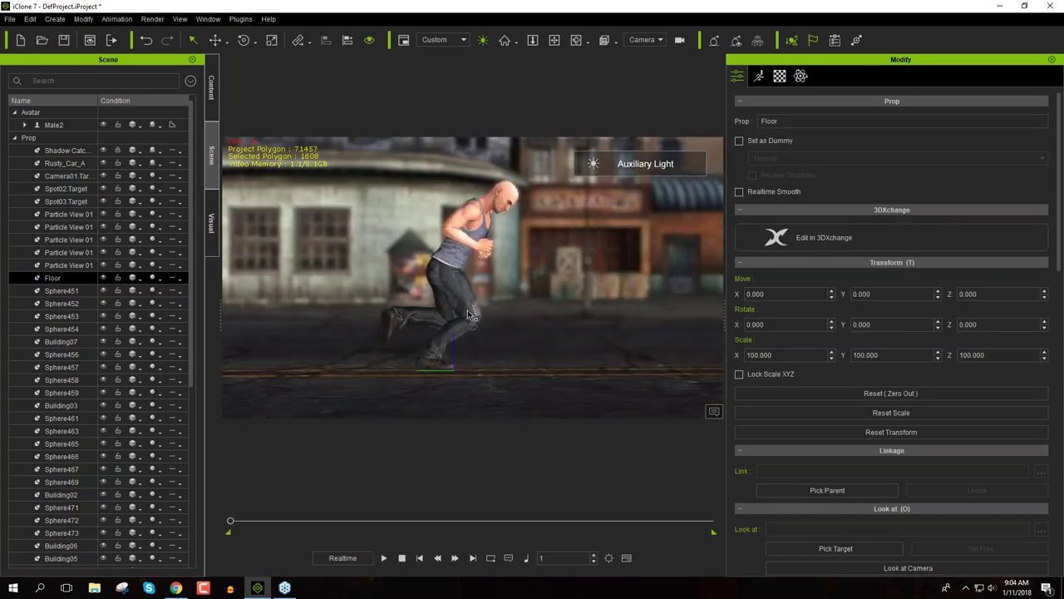
Reframe the camera so the running man starts on the left third of the shot, and play it back
{"action": "middle_click_drag", "start_coordinate": [493, 264], "coordinate": [422, 264]}
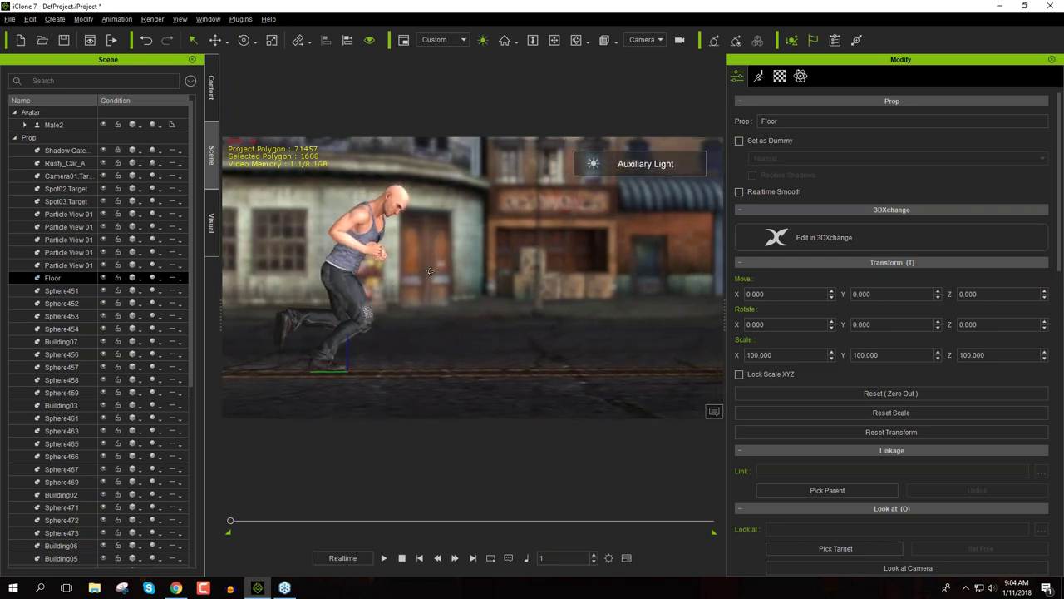
{"action": "left_click", "coordinate": [382, 557]}
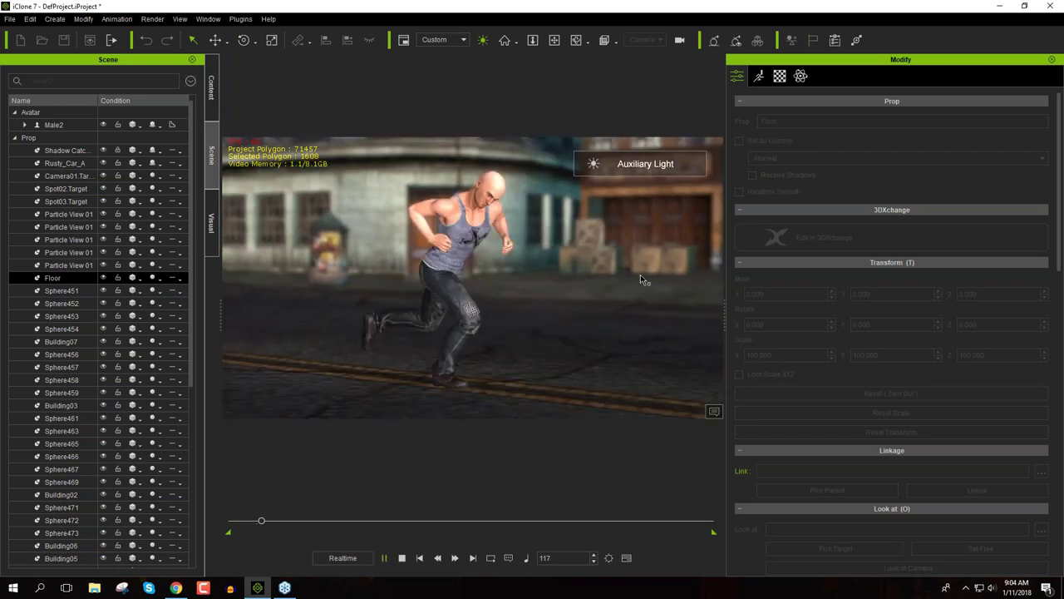
{"action": "left_click", "coordinate": [380, 559]}
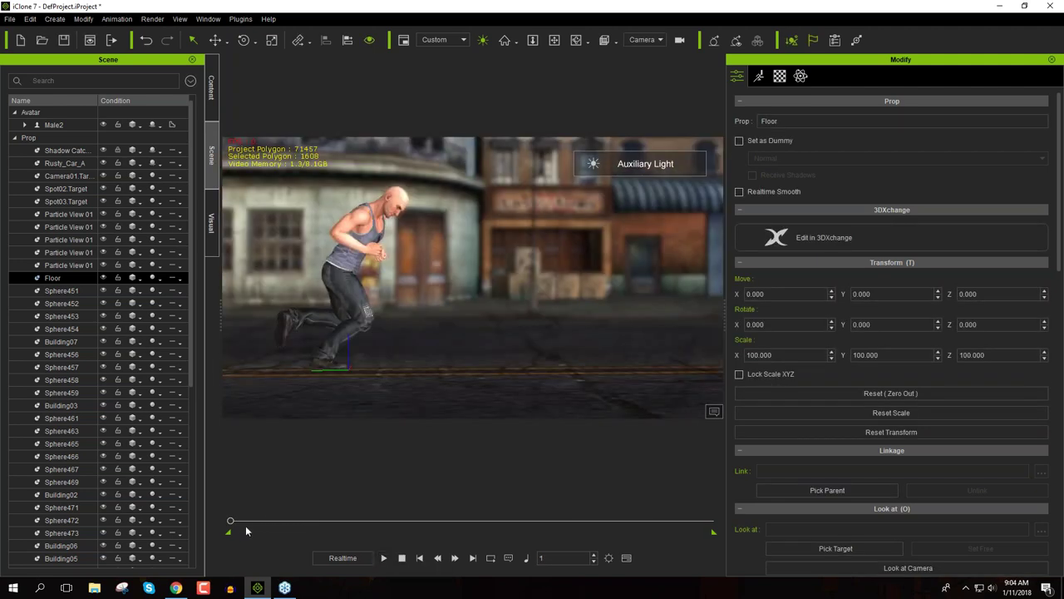
{"action": "mouse_move", "coordinate": [233, 523]}
{"action": "left_mouse_down"}
{"action": "mouse_move", "coordinate": [279, 522]}
{"action": "mouse_move", "coordinate": [218, 520]}
{"action": "left_mouse_up"}
{"action": "mouse_move", "coordinate": [229, 523]}
{"action": "left_mouse_down"}
{"action": "mouse_move", "coordinate": [310, 520]}
{"action": "mouse_move", "coordinate": [209, 528]}
{"action": "left_mouse_up"}
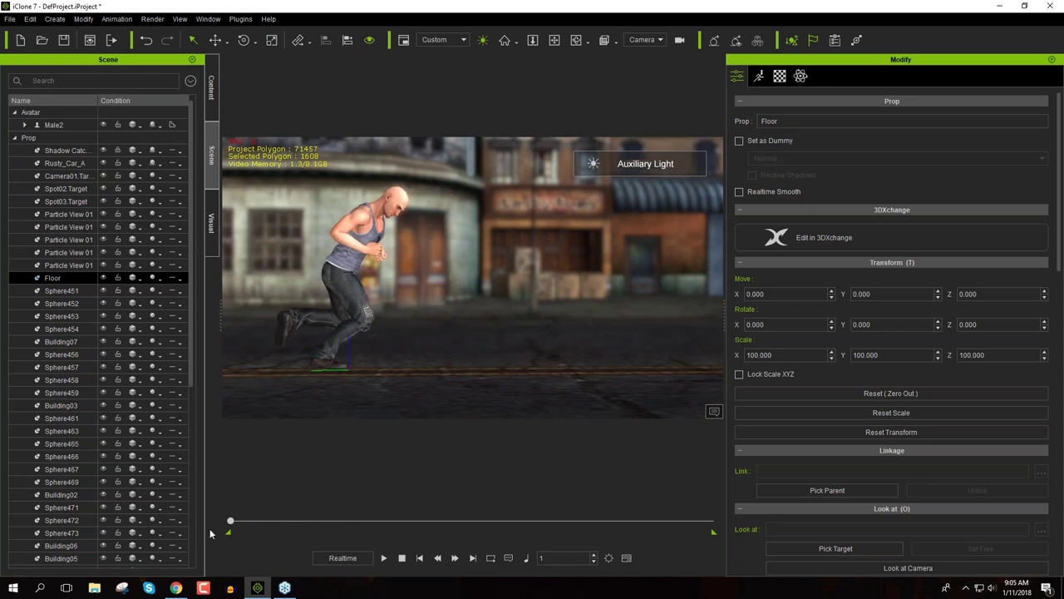
Switch the viewport to the Preview camera, view the red car from the front, and go to frame 242 just before the blast
{"action": "left_click", "coordinate": [286, 588]}
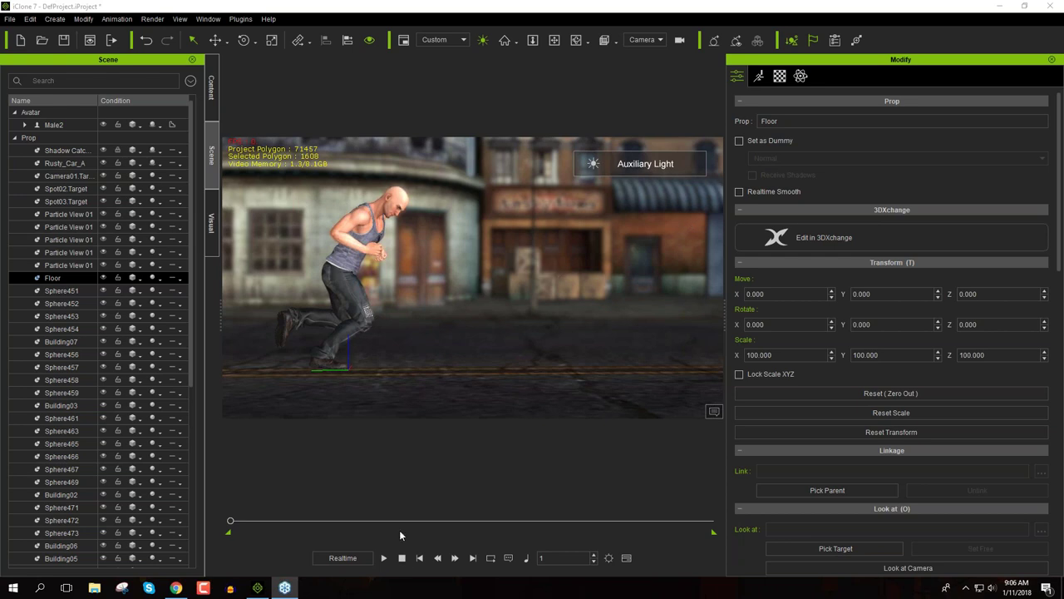
{"action": "left_click", "coordinate": [653, 45]}
{"action": "left_click", "coordinate": [652, 52]}
{"action": "right_click_drag", "start_coordinate": [579, 235], "coordinate": [446, 337]}
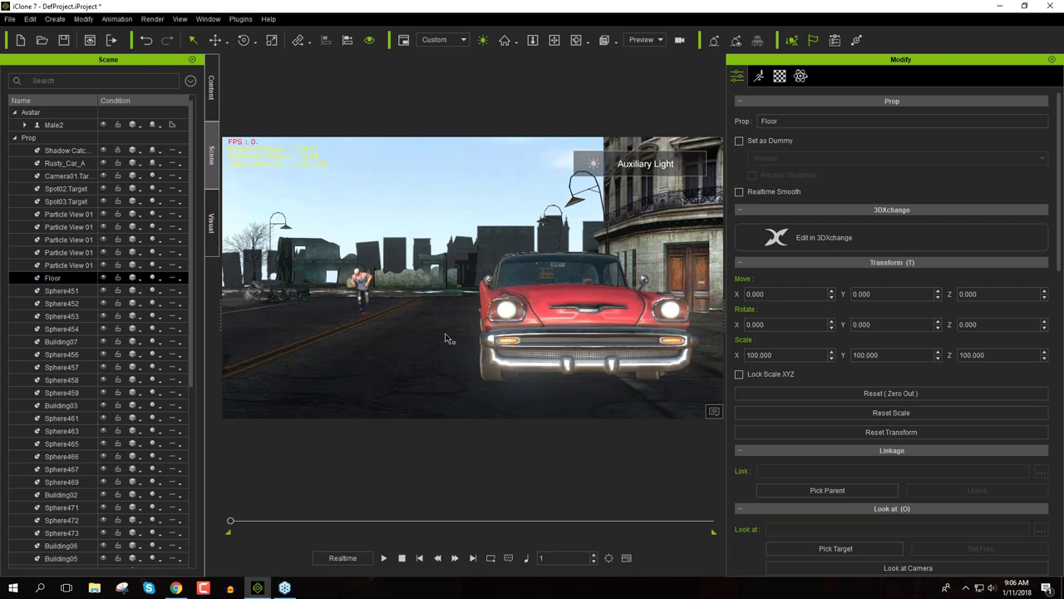
{"action": "left_click_drag", "start_coordinate": [233, 523], "coordinate": [300, 523]}
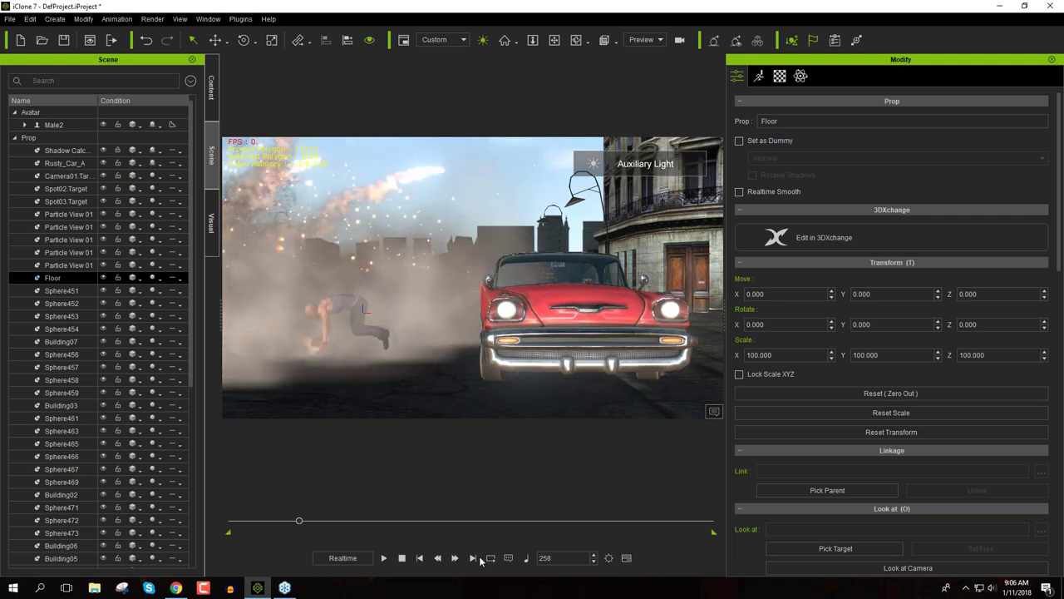
{"action": "left_click", "coordinate": [437, 559]}
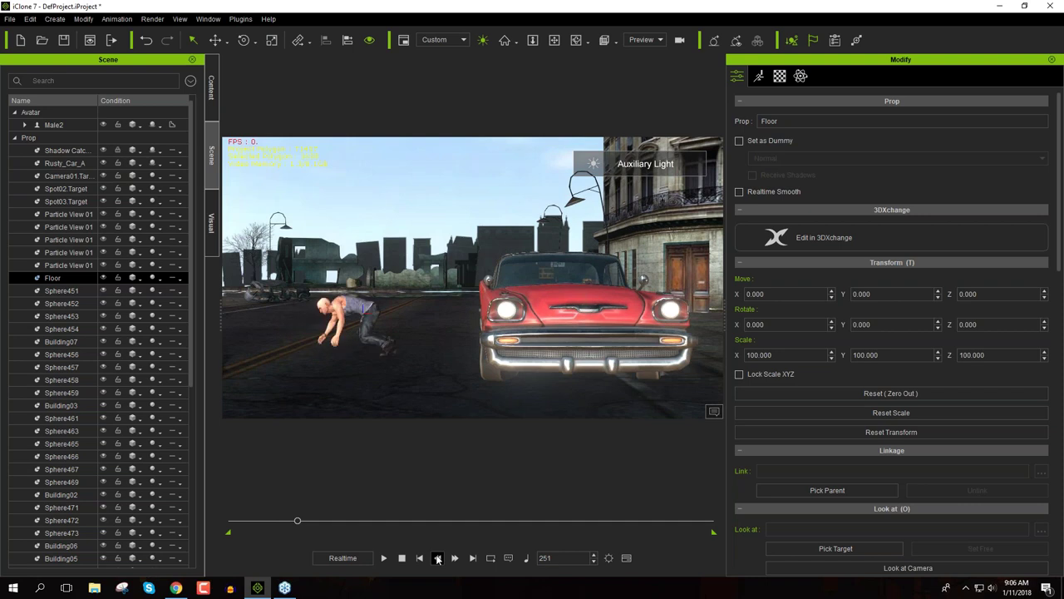
{"action": "left_click", "coordinate": [437, 559]}
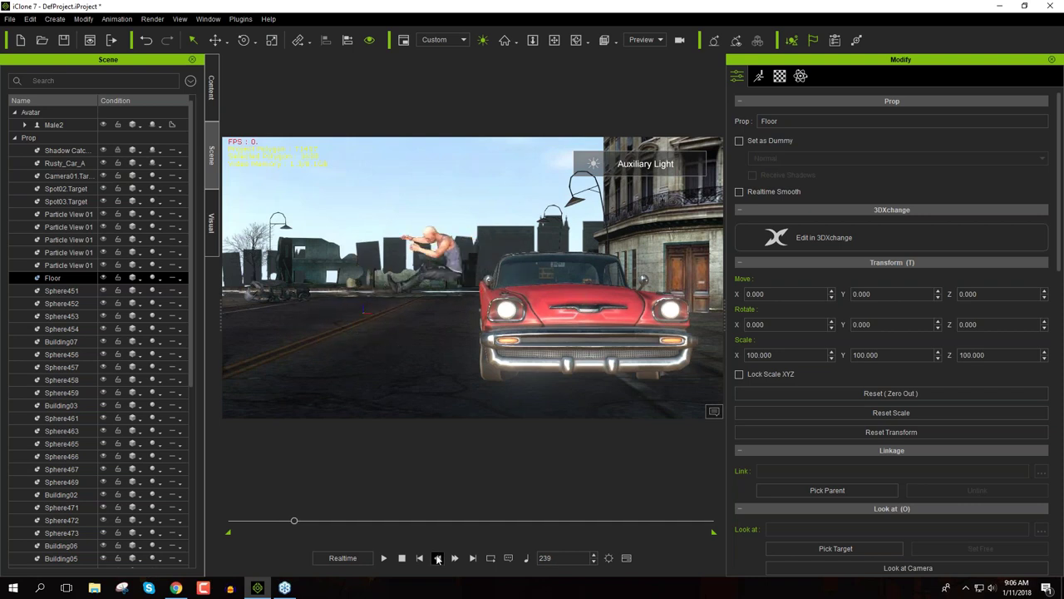
{"action": "left_click", "coordinate": [454, 558]}
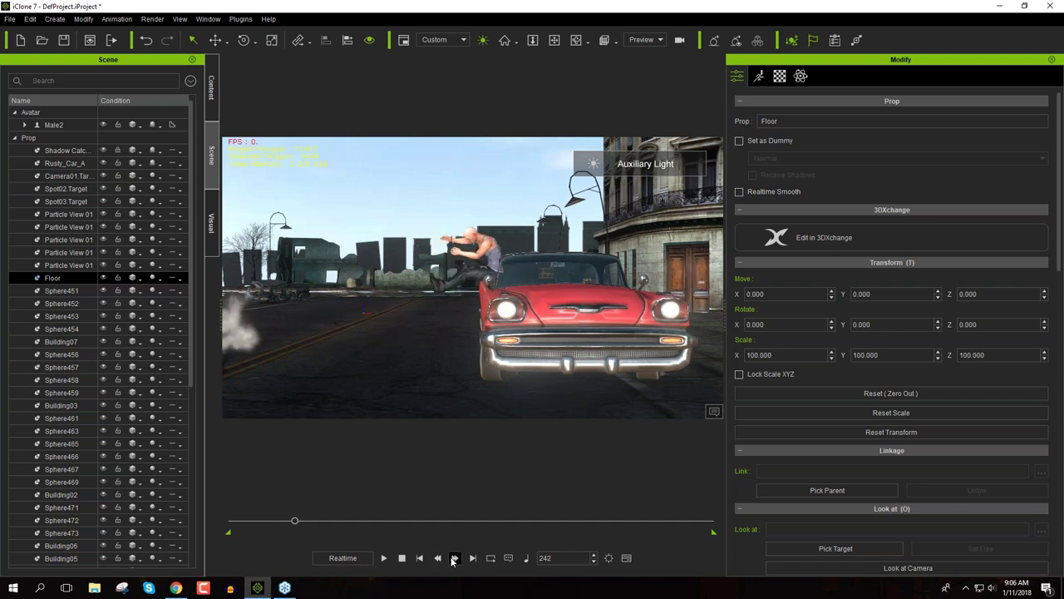
Show the Timeline for the red car, Rusty_Car_A, and add a Transform key at frame 242
{"action": "left_click", "coordinate": [557, 280]}
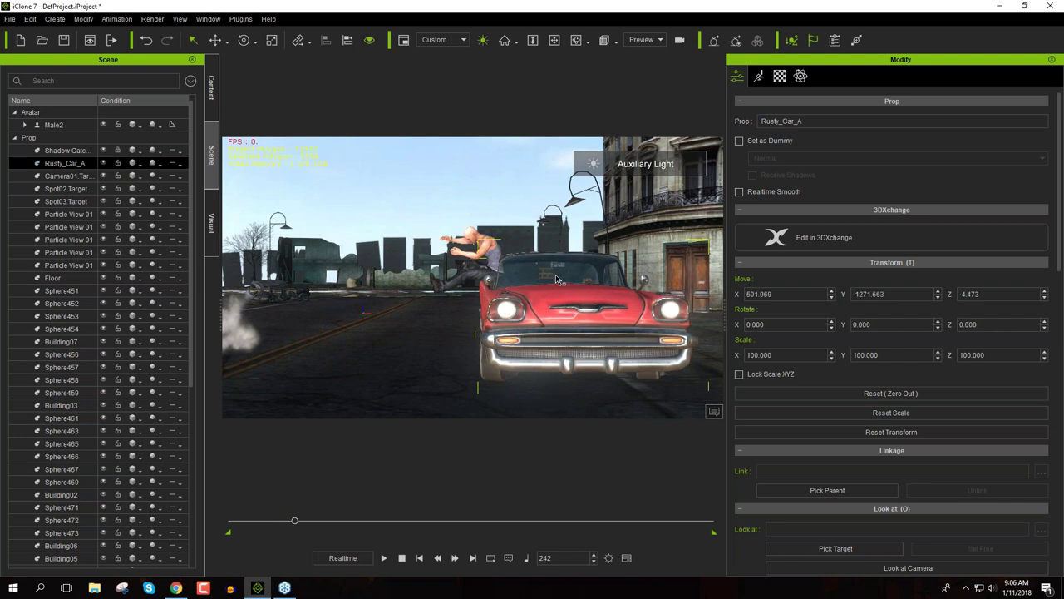
{"action": "key", "text": "e"}
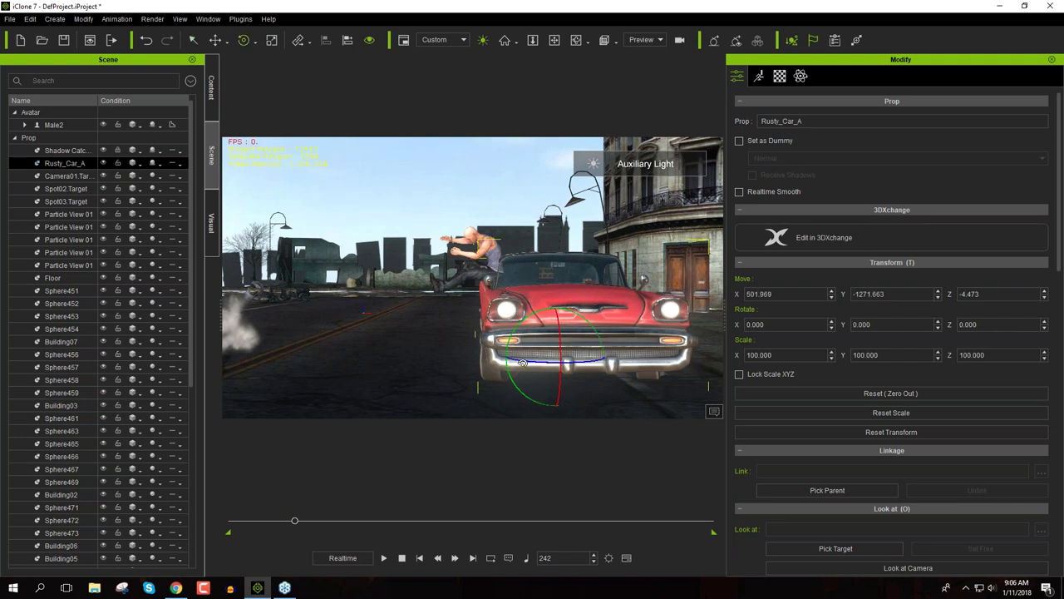
{"action": "key", "text": "F3"}
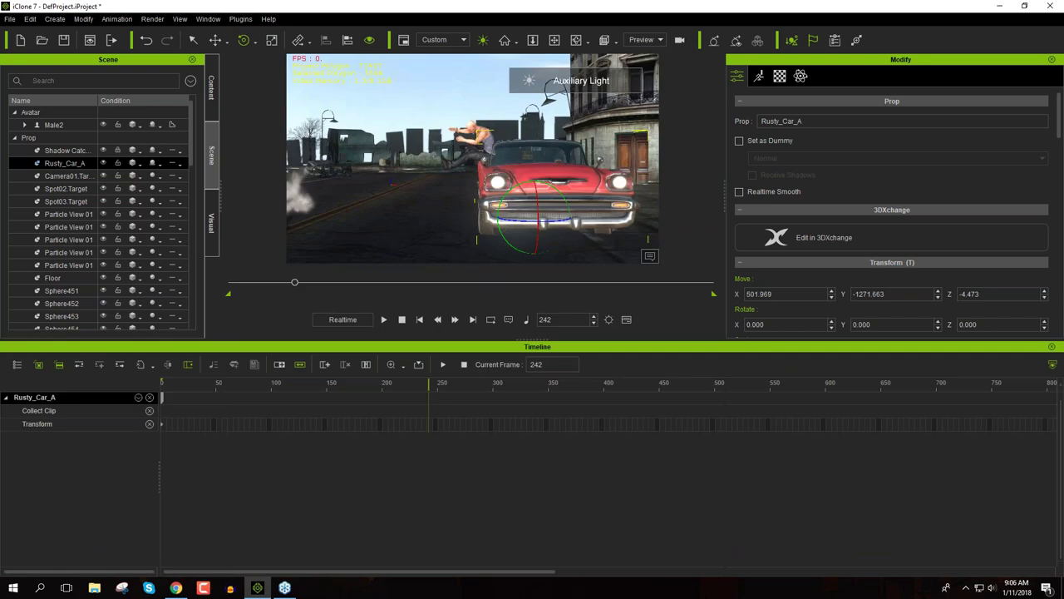
{"action": "left_click", "coordinate": [429, 425]}
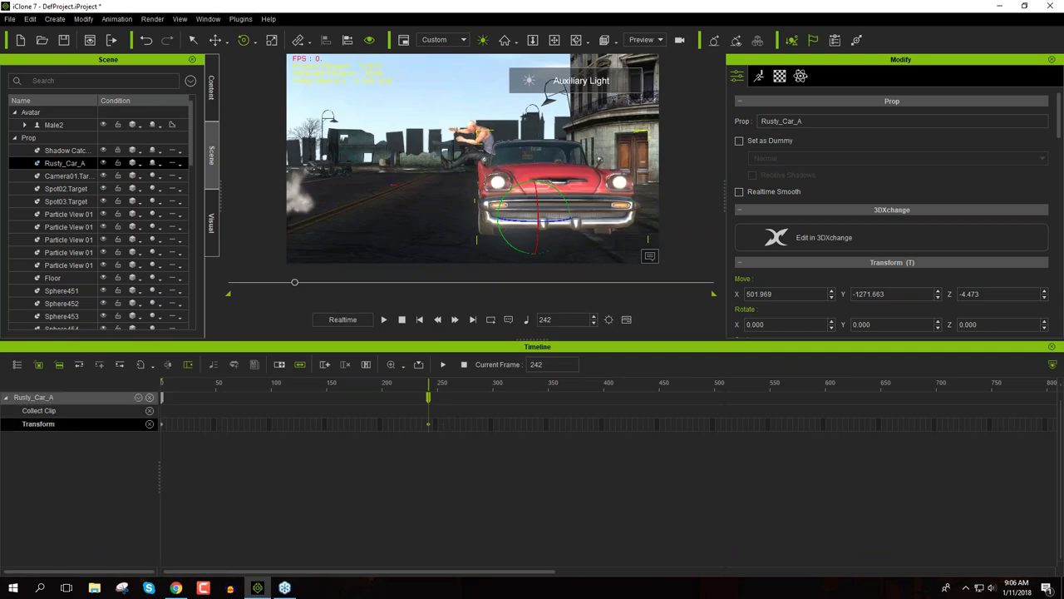
At frame 244, tilt the car about 9.4 degrees on Y and move it to about X 523
{"action": "left_click", "coordinate": [434, 387]}
{"action": "left_click_drag", "start_coordinate": [434, 387], "coordinate": [431, 387]}
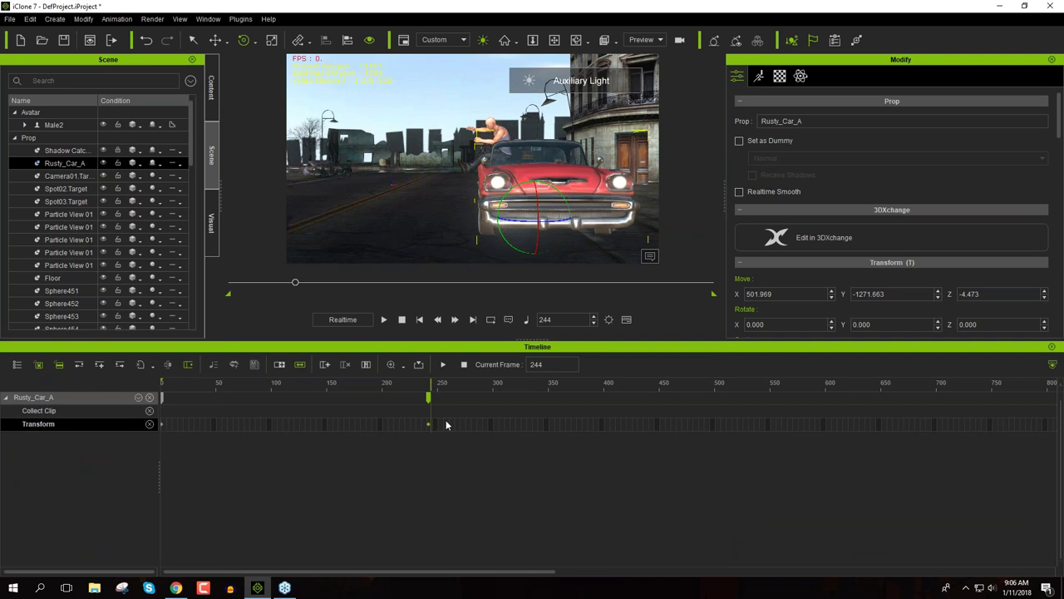
{"action": "left_click_drag", "start_coordinate": [562, 207], "coordinate": [571, 208]}
{"action": "key", "text": "w"}
{"action": "left_click_drag", "start_coordinate": [566, 218], "coordinate": [579, 218]}
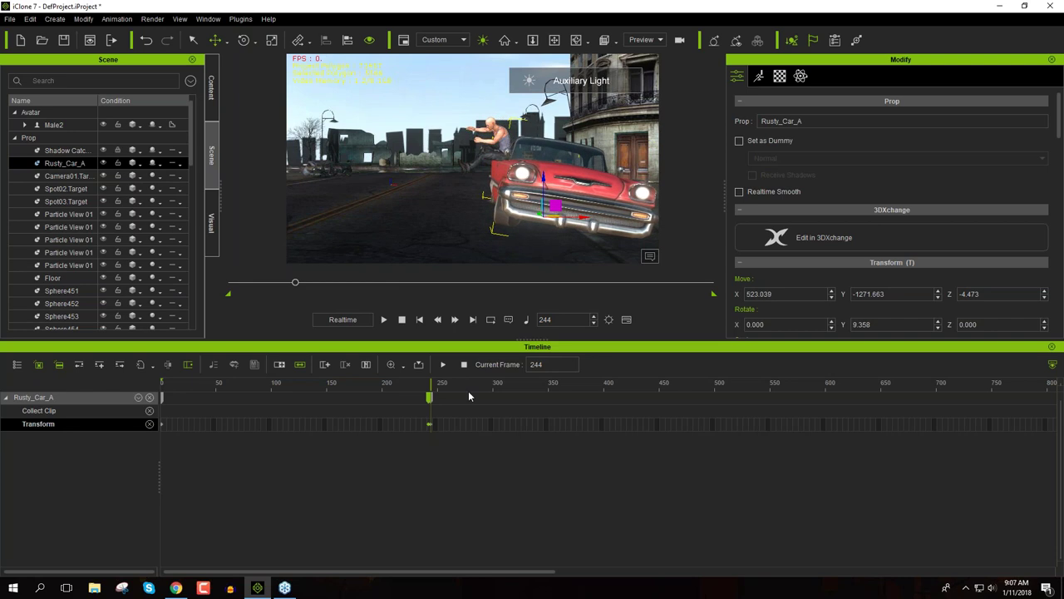
Shift the car's tilted-pose key to frame 246 and scrub through the movement
{"action": "scroll", "coordinate": [442, 418], "scroll_direction": "up", "scroll_amount": 4}
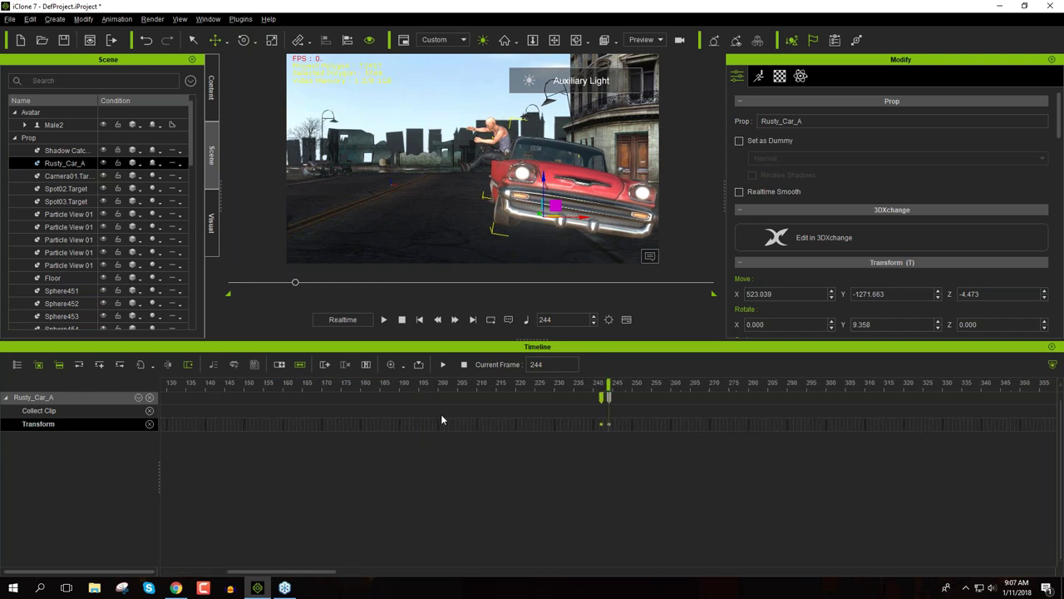
{"action": "left_click", "coordinate": [611, 400]}
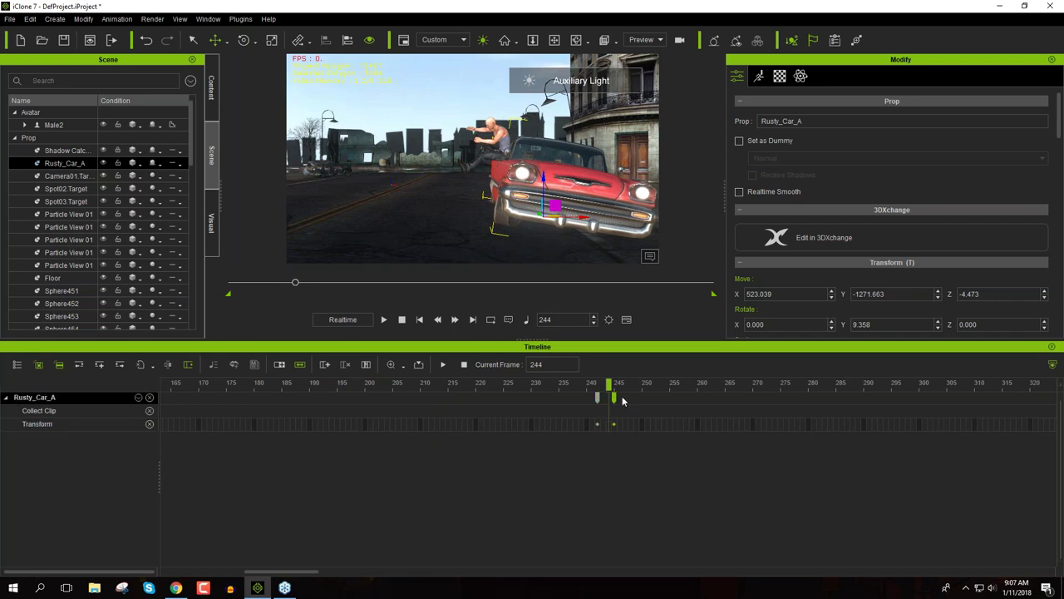
{"action": "key", "text": "Right"}
{"action": "key", "text": "Right"}
{"action": "key", "text": "Right"}
{"action": "key", "text": "Right"}
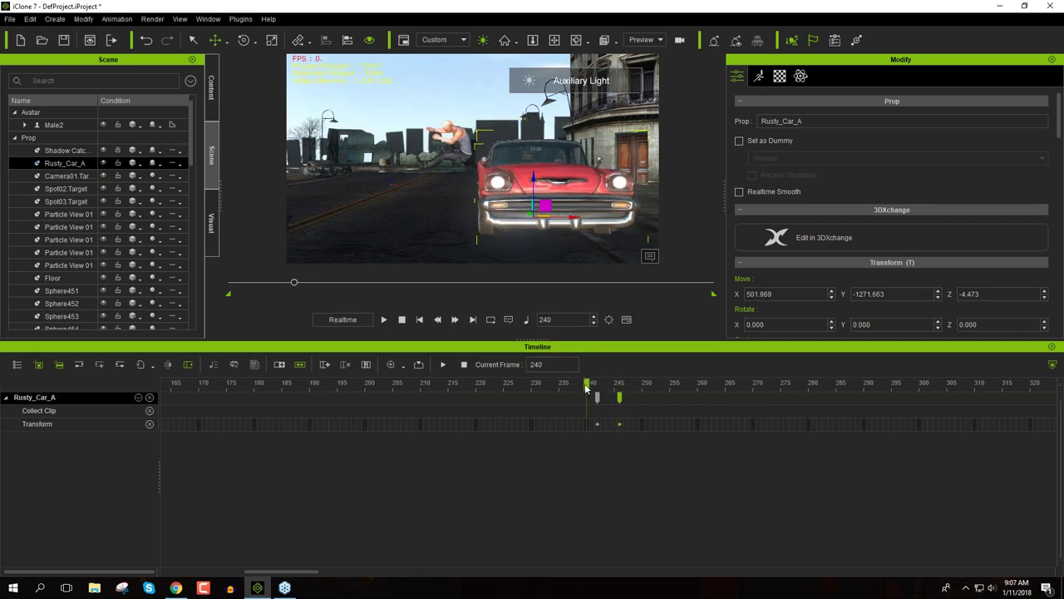
Copy the car's Transform key from frame 242 and paste it at frame 261
{"action": "left_click", "coordinate": [597, 425]}
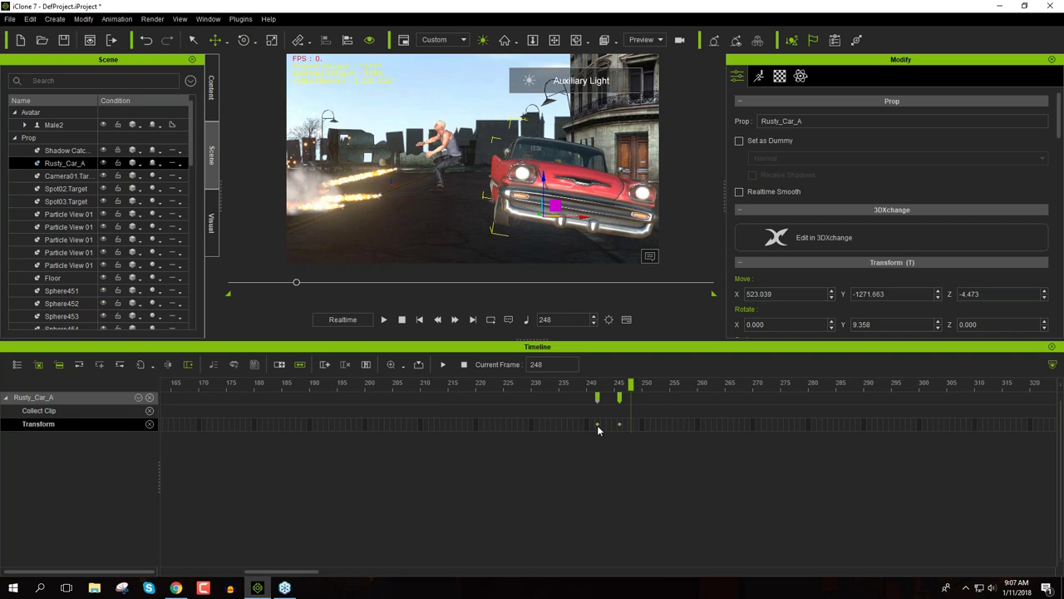
{"action": "right_click", "coordinate": [597, 422]}
{"action": "left_click", "coordinate": [629, 458]}
{"action": "left_click_drag", "start_coordinate": [690, 384], "coordinate": [702, 384]}
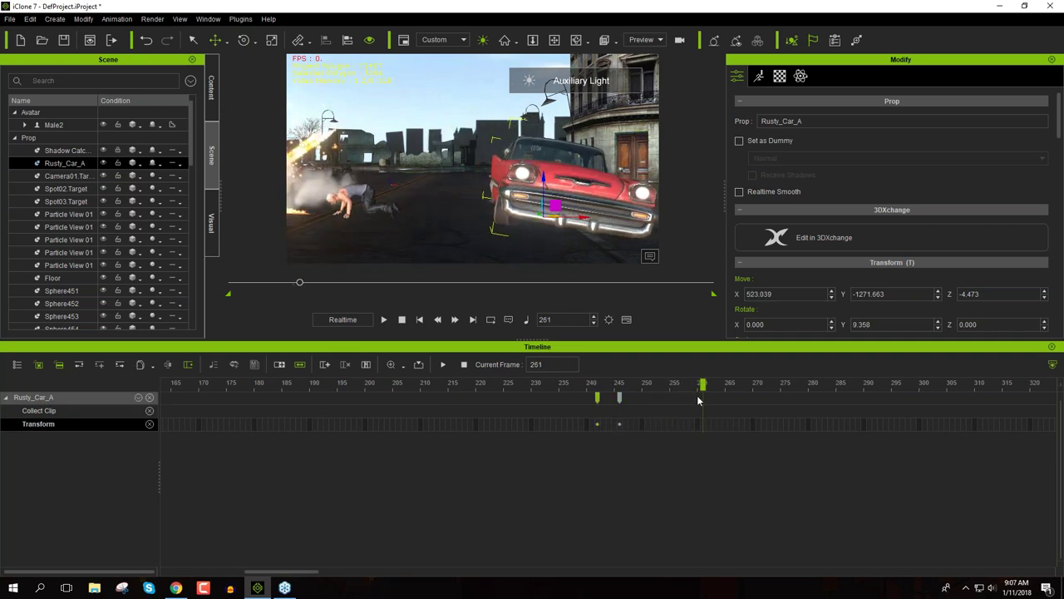
{"action": "right_click", "coordinate": [703, 424]}
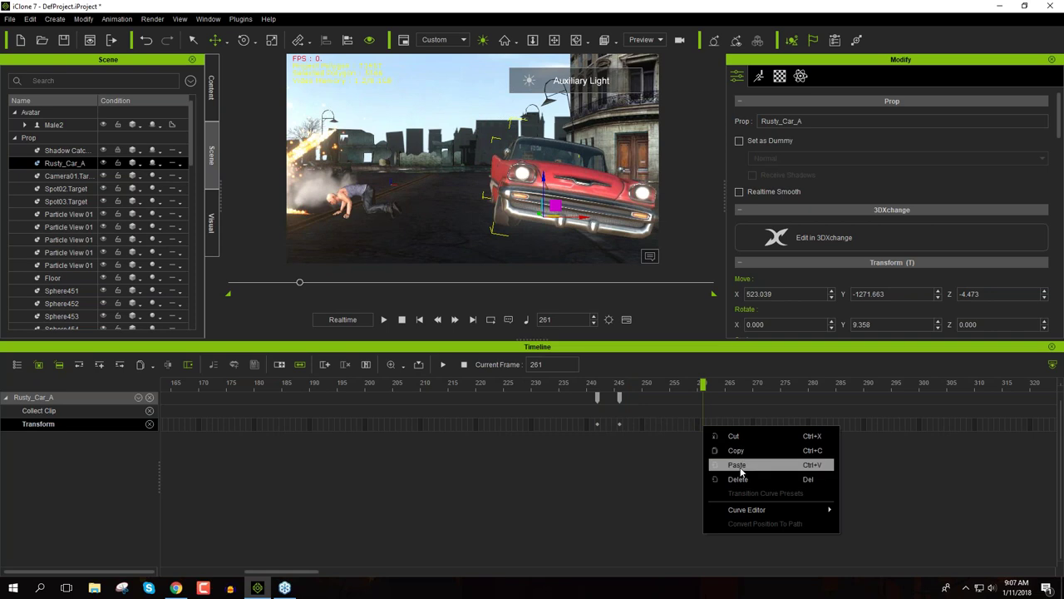
{"action": "left_click", "coordinate": [739, 466]}
Try the Elastic Start and Sudden End transition curve on the frame 261 key, replace it with End in a Bounce, and scrub the result
{"action": "right_click", "coordinate": [703, 426]}
{"action": "left_click", "coordinate": [747, 494]}
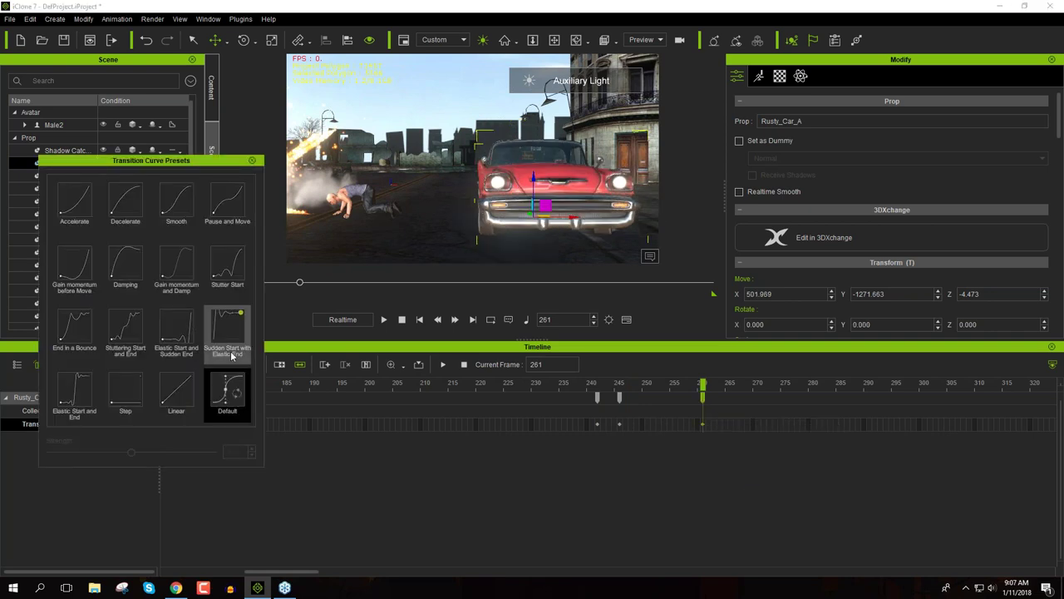
{"action": "left_click", "coordinate": [177, 339]}
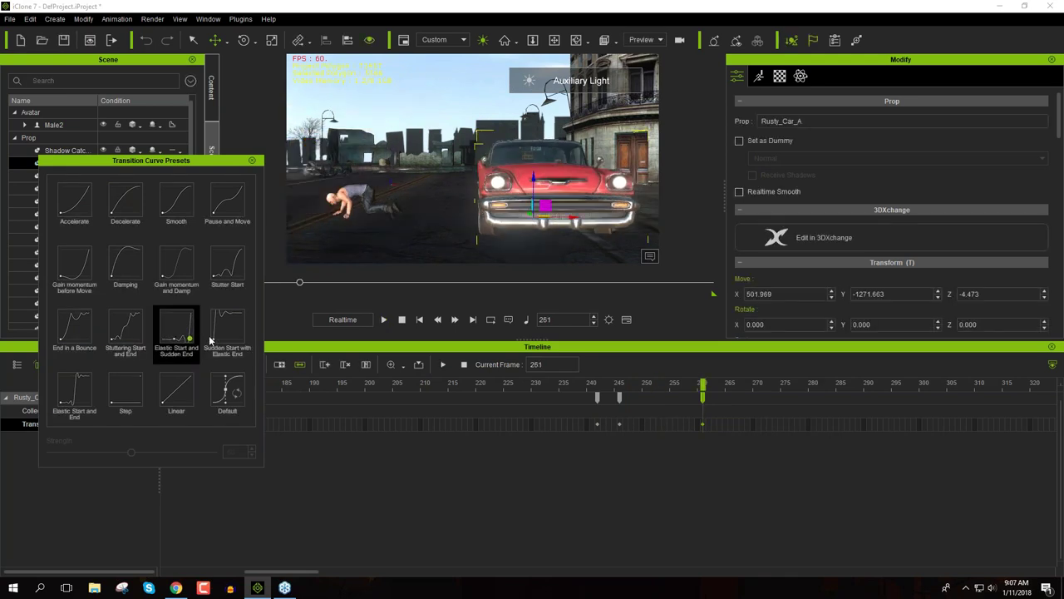
{"action": "left_click", "coordinate": [74, 332]}
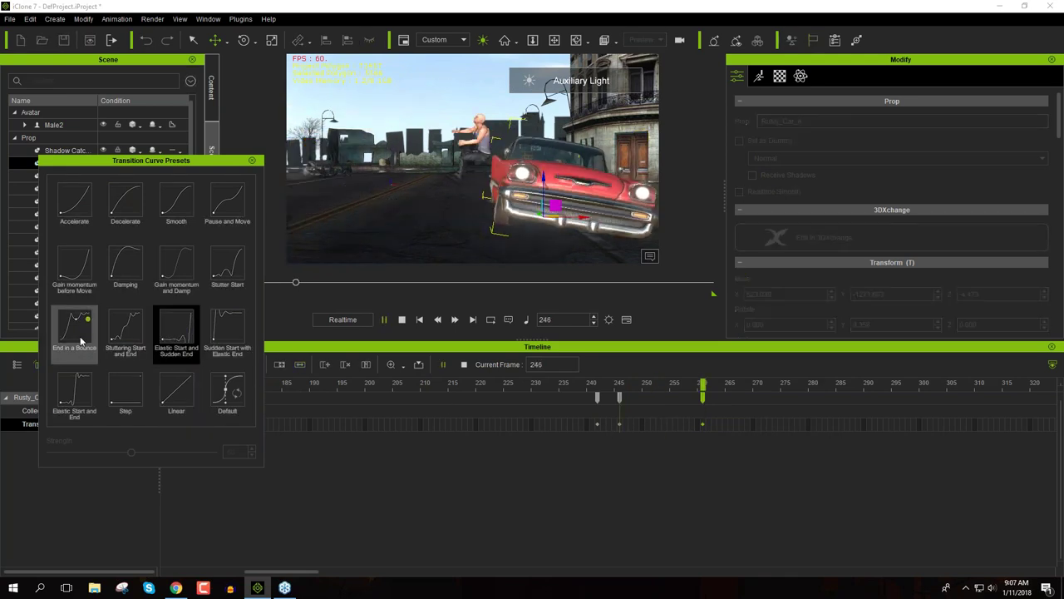
{"action": "left_click_drag", "start_coordinate": [620, 386], "coordinate": [693, 380]}
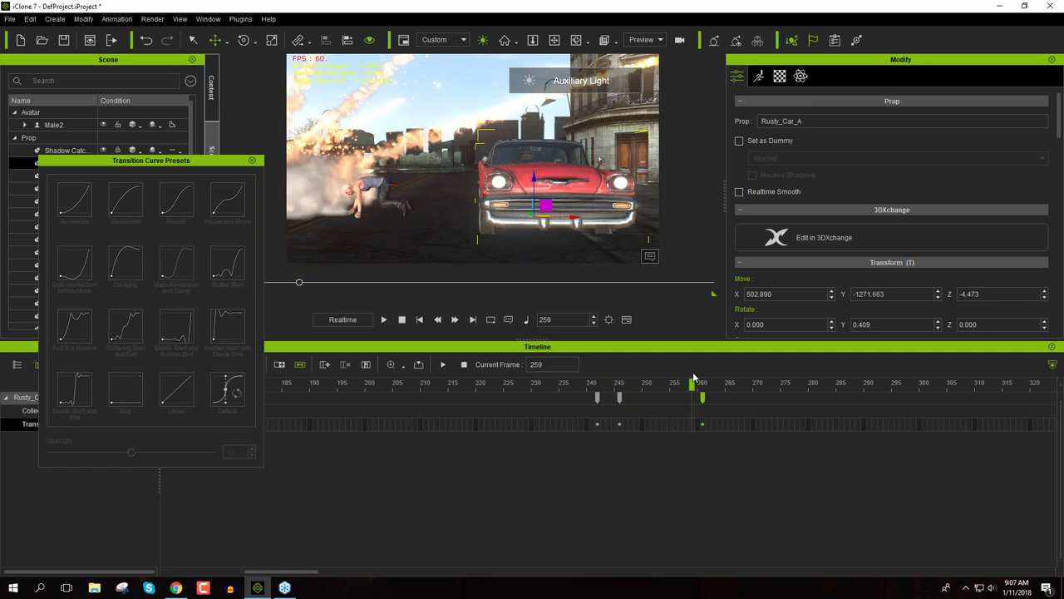
Play the explosion from about frame 240 to review the car's rocking, and close the Transition Curve Presets
{"action": "left_click", "coordinate": [589, 384]}
{"action": "key", "text": "space"}
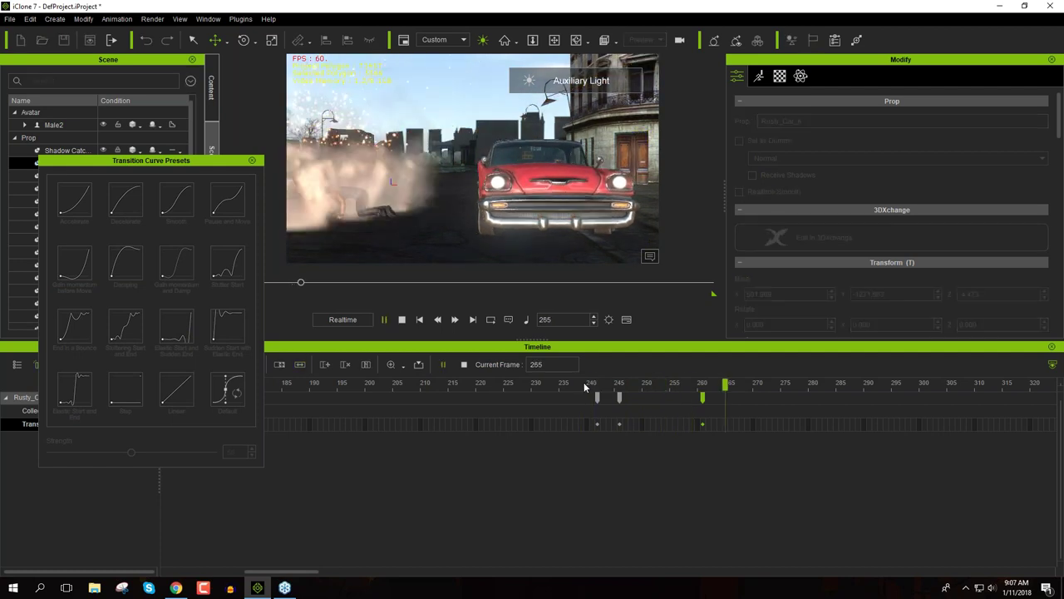
{"action": "left_click", "coordinate": [588, 385]}
{"action": "left_click", "coordinate": [582, 385]}
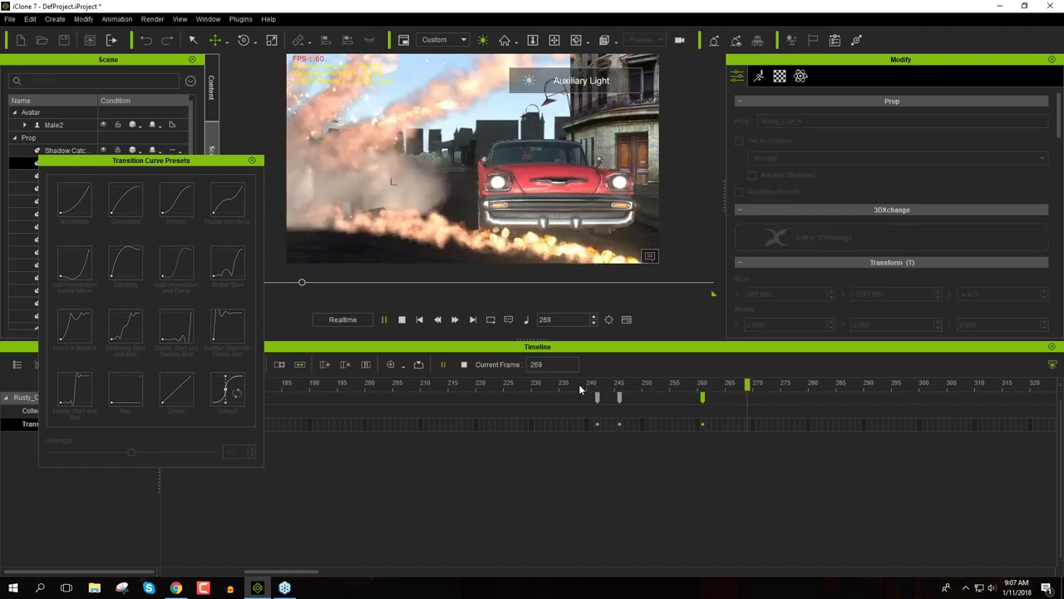
{"action": "key", "text": "space"}
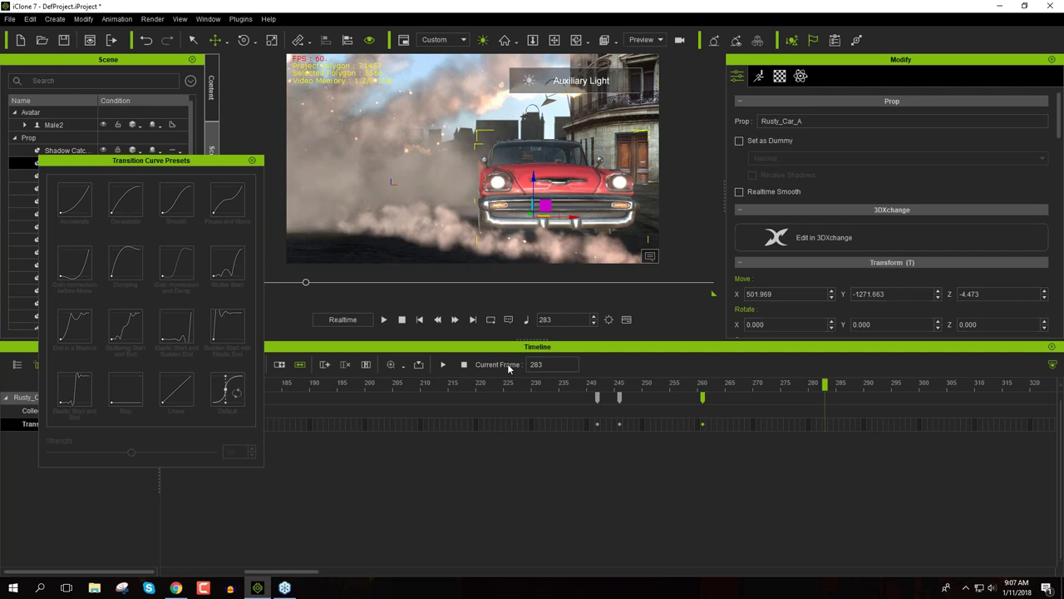
{"action": "left_click", "coordinate": [251, 160]}
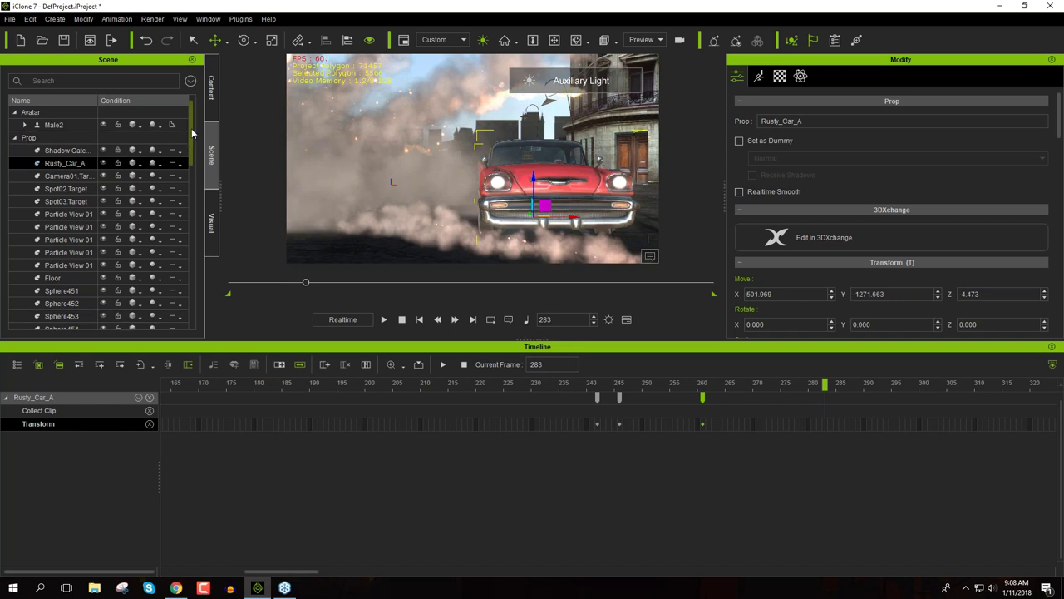
Select the Flame particle in the scene and look through its PopcornFX emitter and particle mode settings
{"action": "left_click_drag", "start_coordinate": [192, 133], "coordinate": [179, 259]}
{"action": "scroll", "coordinate": [99, 241], "scroll_direction": "down", "scroll_amount": 4}
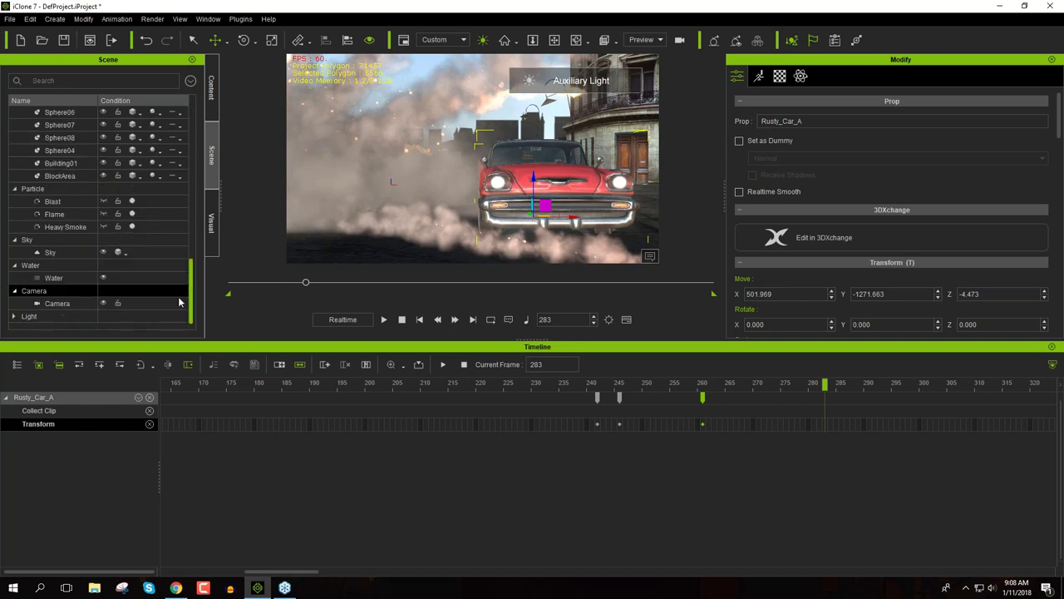
{"action": "left_click", "coordinate": [75, 217]}
{"action": "left_click", "coordinate": [763, 77]}
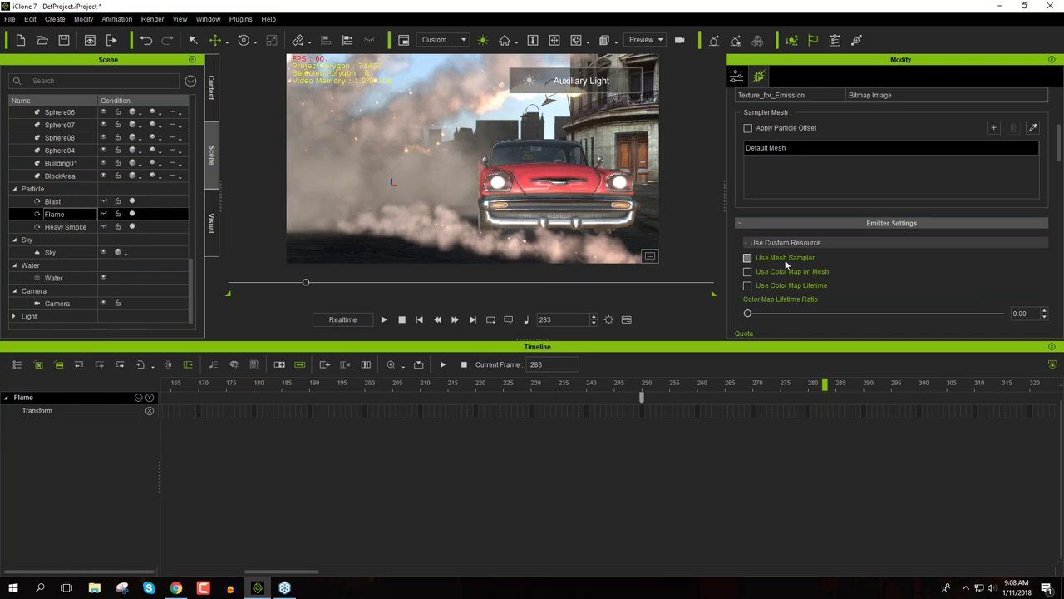
{"action": "scroll", "coordinate": [873, 267], "scroll_direction": "down", "scroll_amount": 2}
{"action": "scroll", "coordinate": [842, 279], "scroll_direction": "down", "scroll_amount": 2}
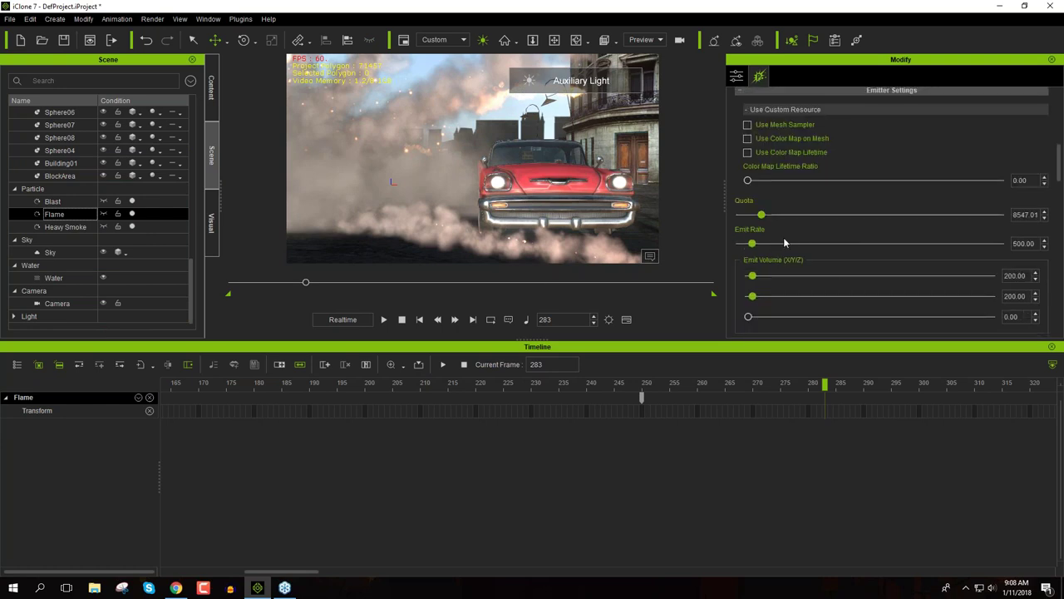
{"action": "scroll", "coordinate": [790, 238], "scroll_direction": "down", "scroll_amount": 1}
{"action": "scroll", "coordinate": [803, 240], "scroll_direction": "down", "scroll_amount": 10}
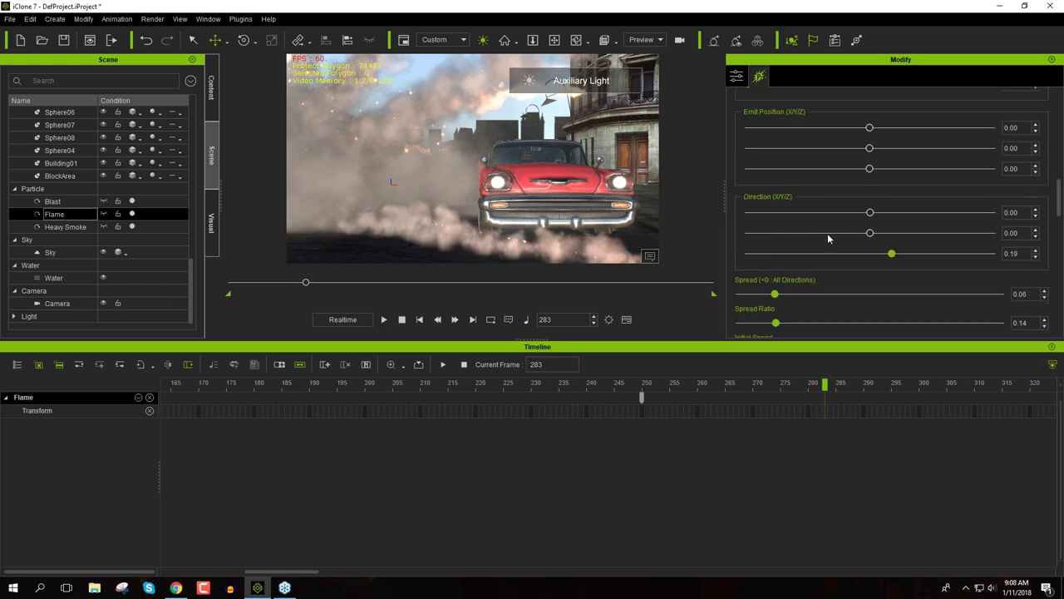
{"action": "scroll", "coordinate": [833, 231], "scroll_direction": "down", "scroll_amount": 5}
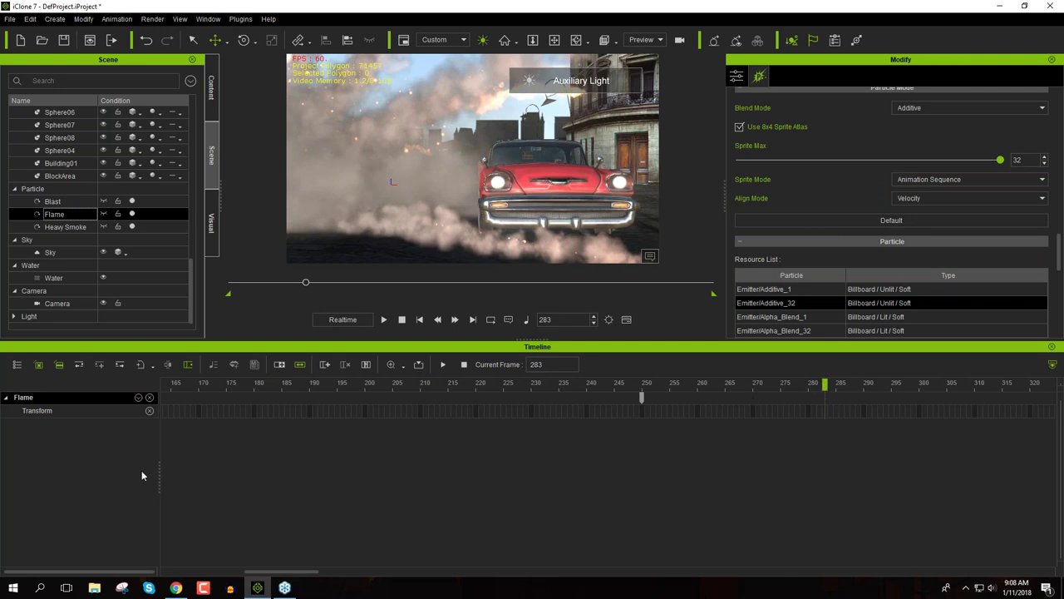
Show the Attributes track for the Flame particle in the timeline and check which attribute groups it includes
{"action": "left_click", "coordinate": [138, 398]}
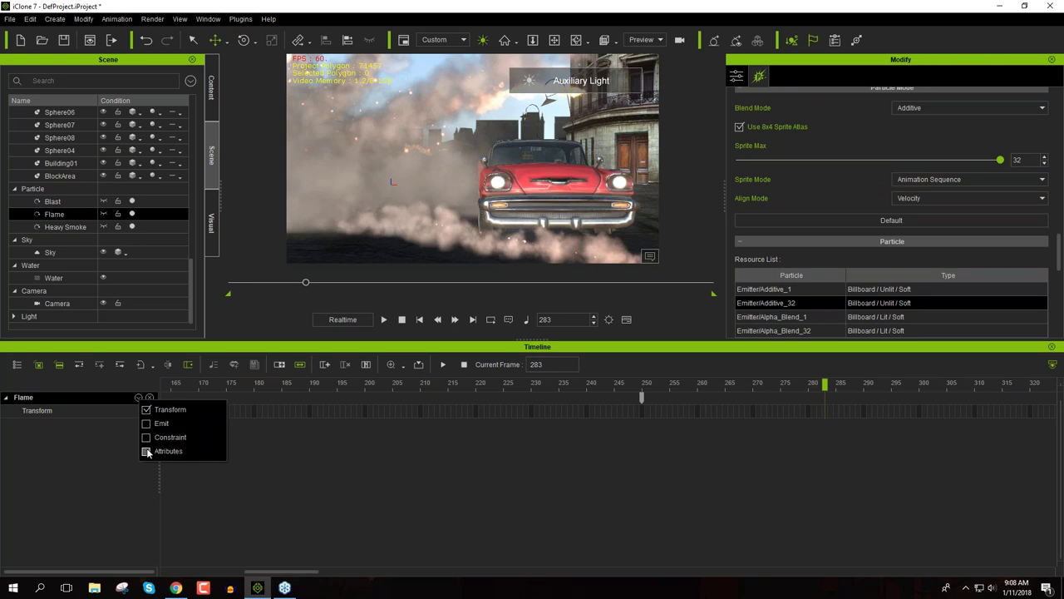
{"action": "left_click", "coordinate": [148, 450]}
{"action": "left_click", "coordinate": [158, 368]}
{"action": "left_click", "coordinate": [138, 424]}
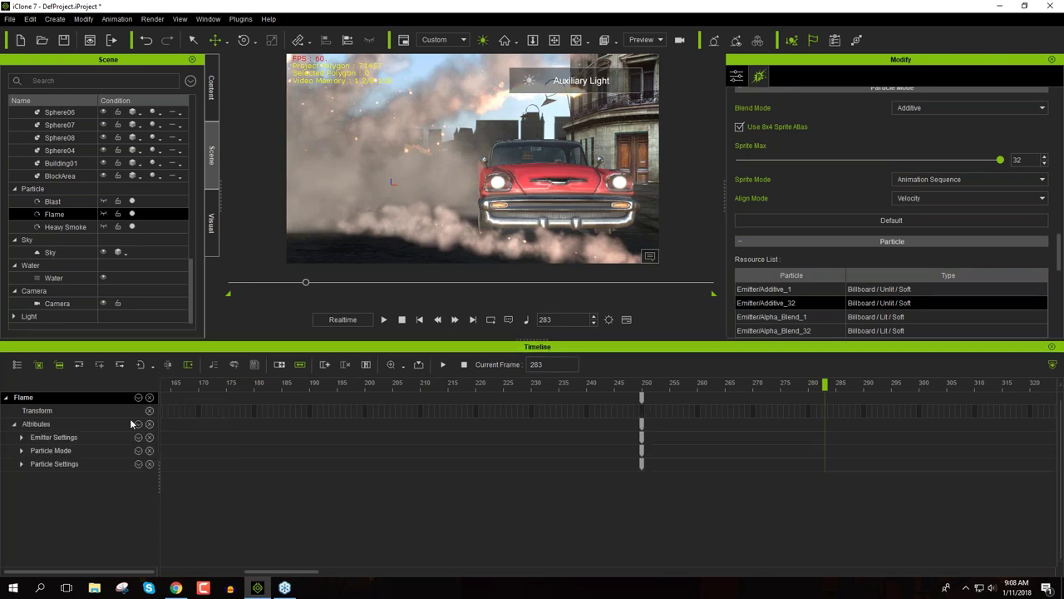
{"action": "left_click", "coordinate": [138, 425]}
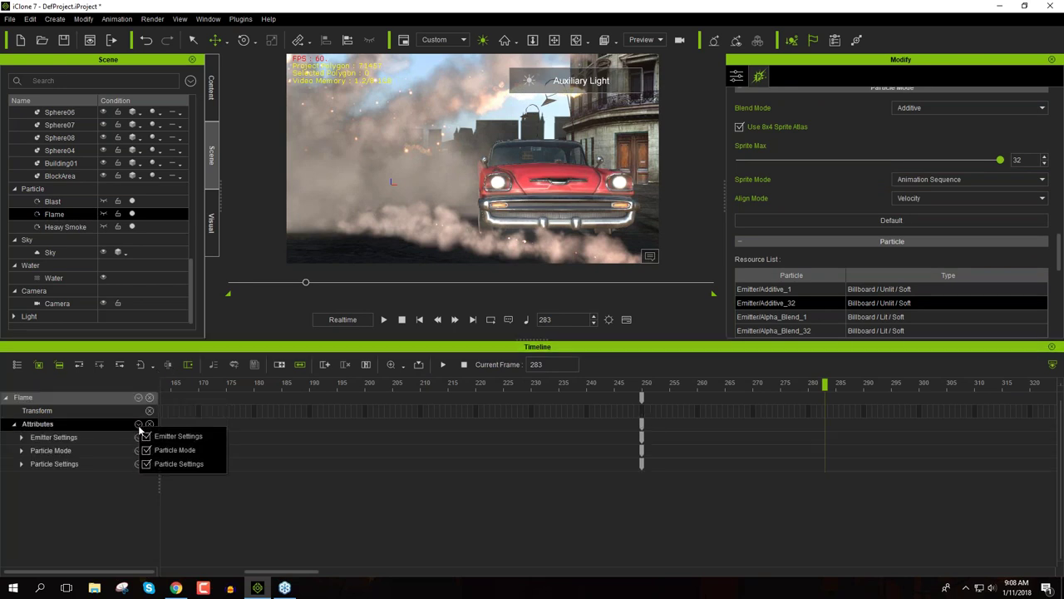
Examine the keyable parameters in the Flame's Emitter Settings and Particle Mode tracks, collapsing each group after viewing
{"action": "left_click", "coordinate": [22, 436]}
{"action": "scroll", "coordinate": [84, 468], "scroll_direction": "down", "scroll_amount": 3}
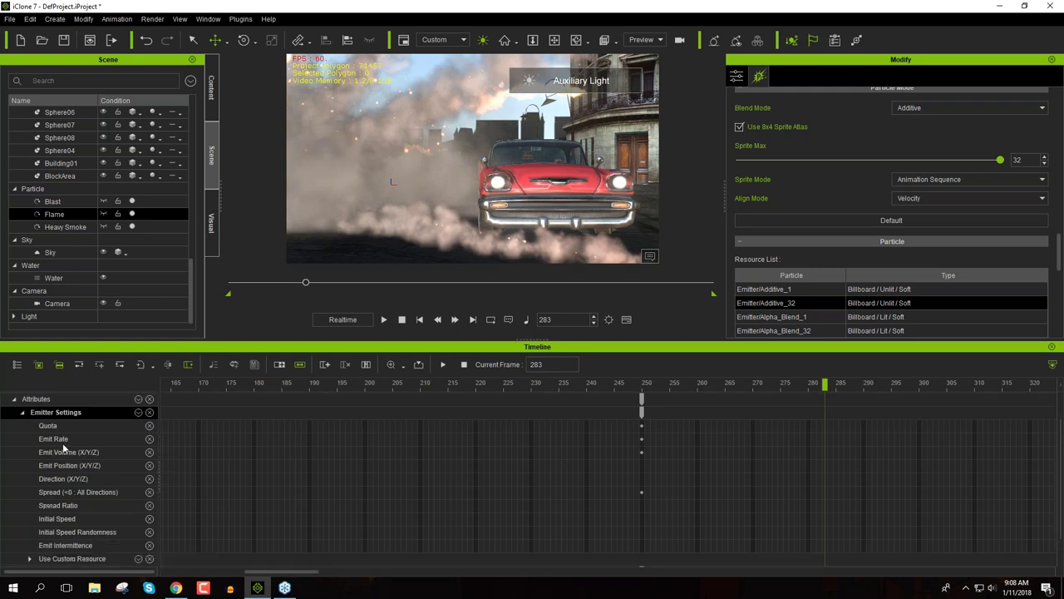
{"action": "scroll", "coordinate": [87, 478], "scroll_direction": "up", "scroll_amount": 3}
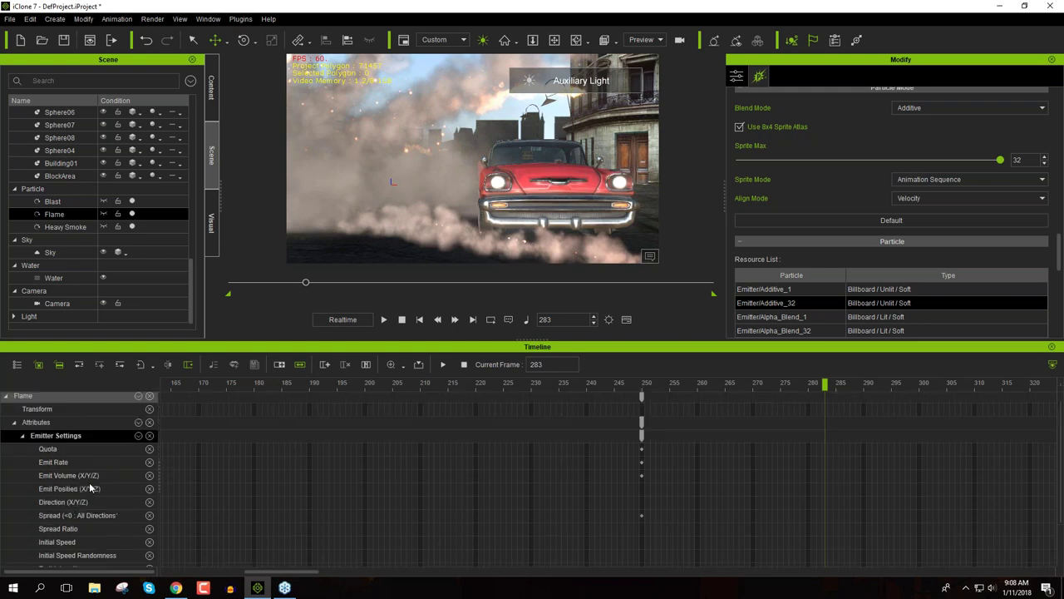
{"action": "left_click", "coordinate": [24, 437]}
{"action": "left_click", "coordinate": [21, 450]}
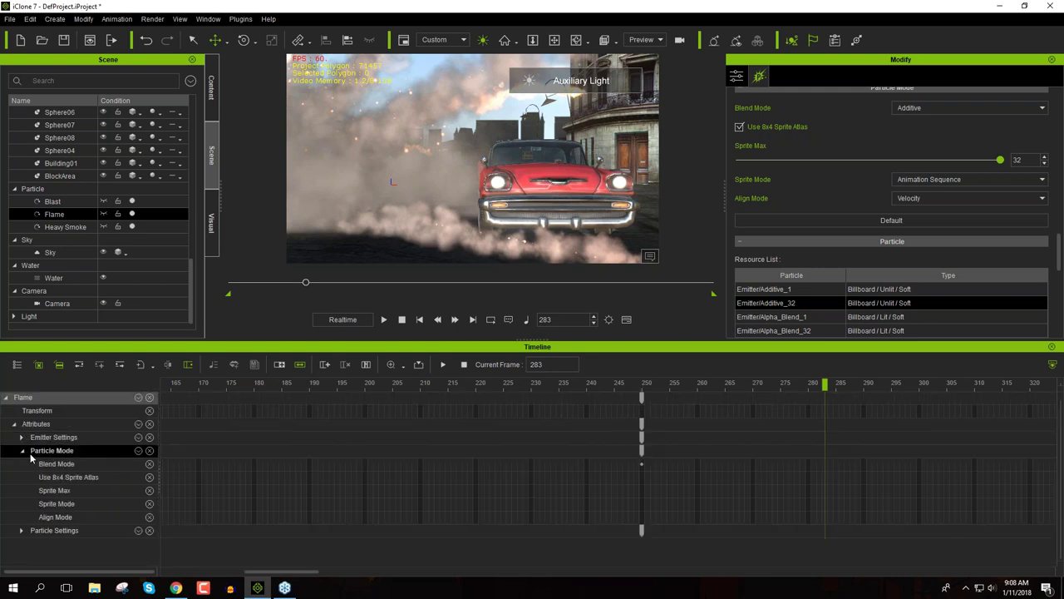
{"action": "left_click", "coordinate": [22, 449]}
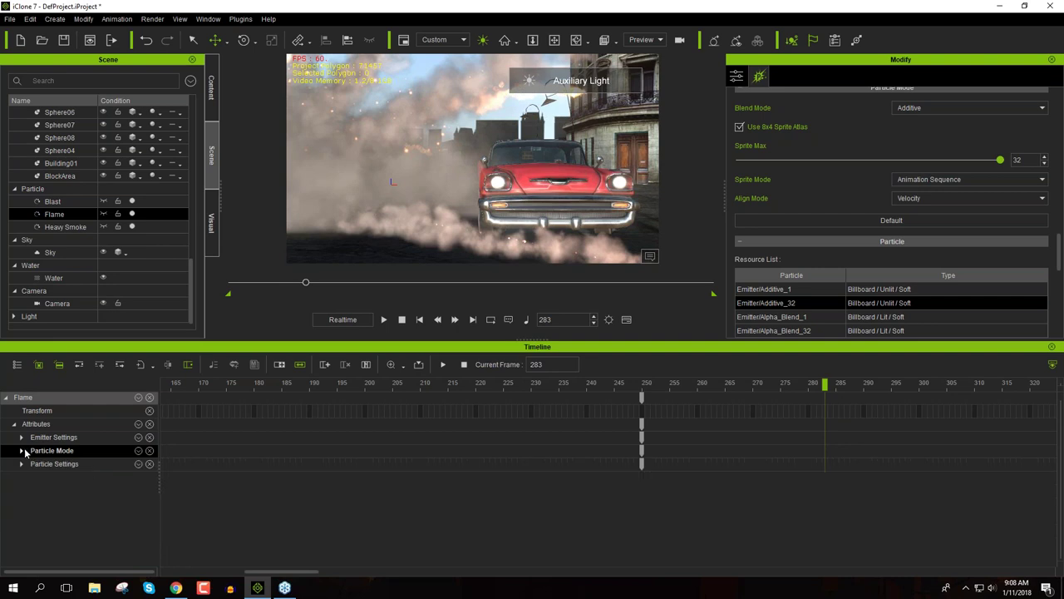
Expand the Flame's Particle Settings track and look through the keyable Lifetime parameters
{"action": "left_click", "coordinate": [22, 463]}
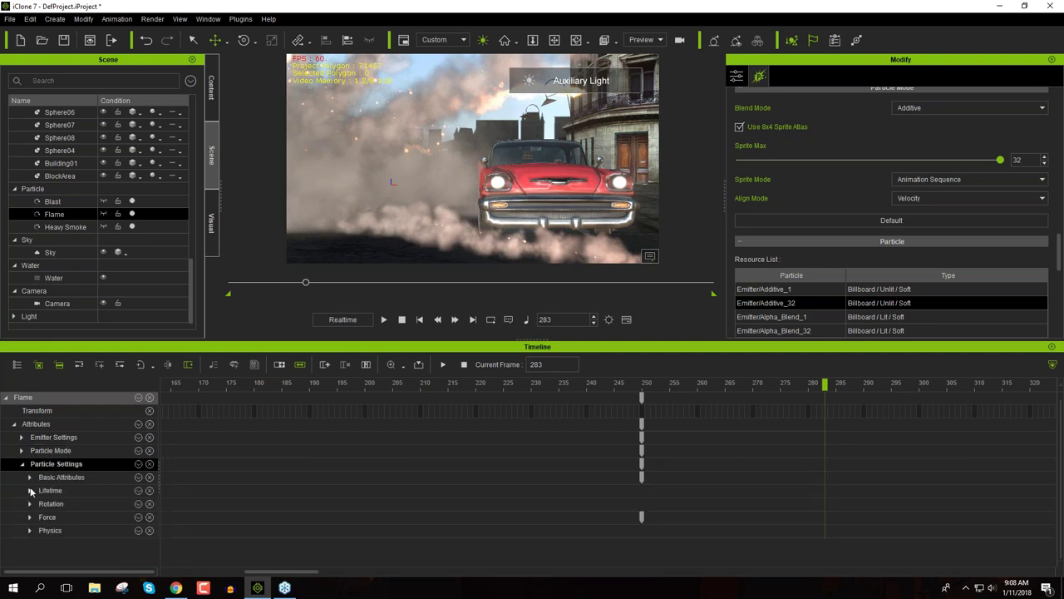
{"action": "left_click", "coordinate": [30, 490]}
{"action": "scroll", "coordinate": [77, 486], "scroll_direction": "down", "scroll_amount": 2}
{"action": "scroll", "coordinate": [77, 484], "scroll_direction": "down", "scroll_amount": 2}
{"action": "scroll", "coordinate": [50, 486], "scroll_direction": "up", "scroll_amount": 4}
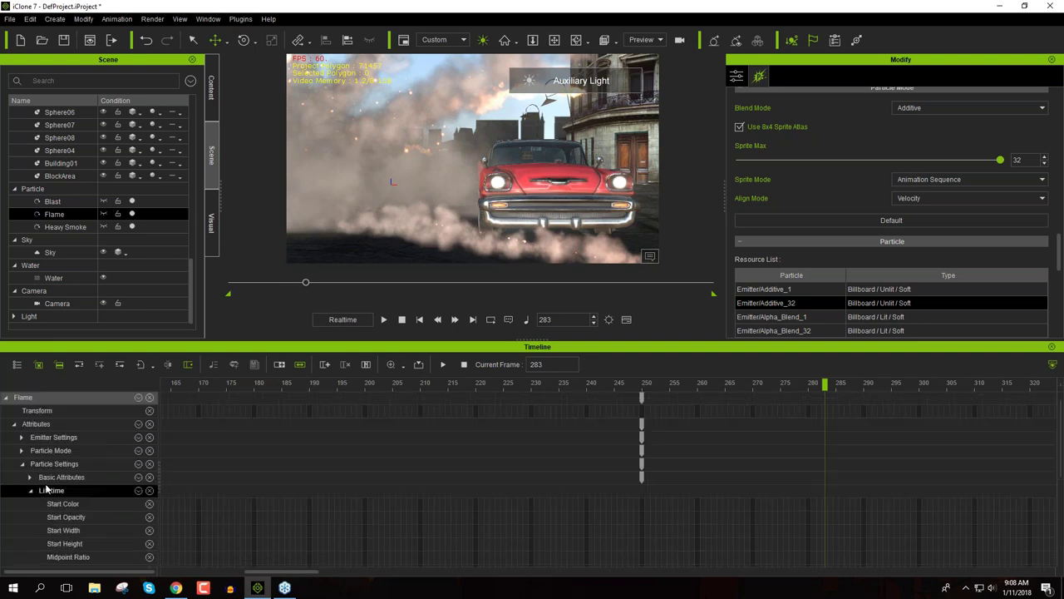
{"action": "left_click", "coordinate": [31, 491]}
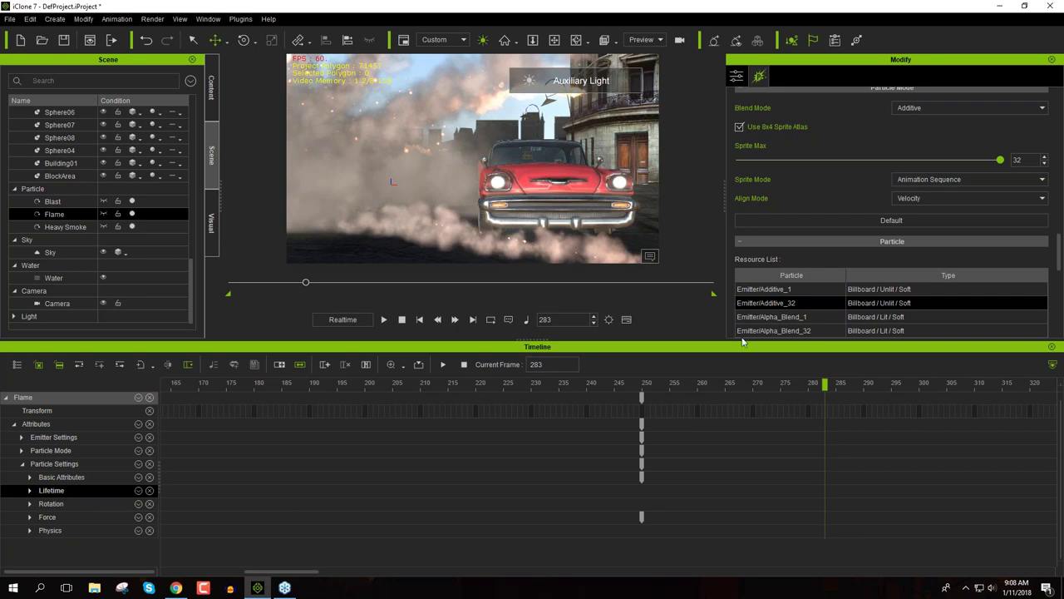
Review the Flame's modifiable properties from the sampler mesh and emitter settings down to the particle texture, bloom and Particle Settings
{"action": "scroll", "coordinate": [851, 181], "scroll_direction": "up", "scroll_amount": 15}
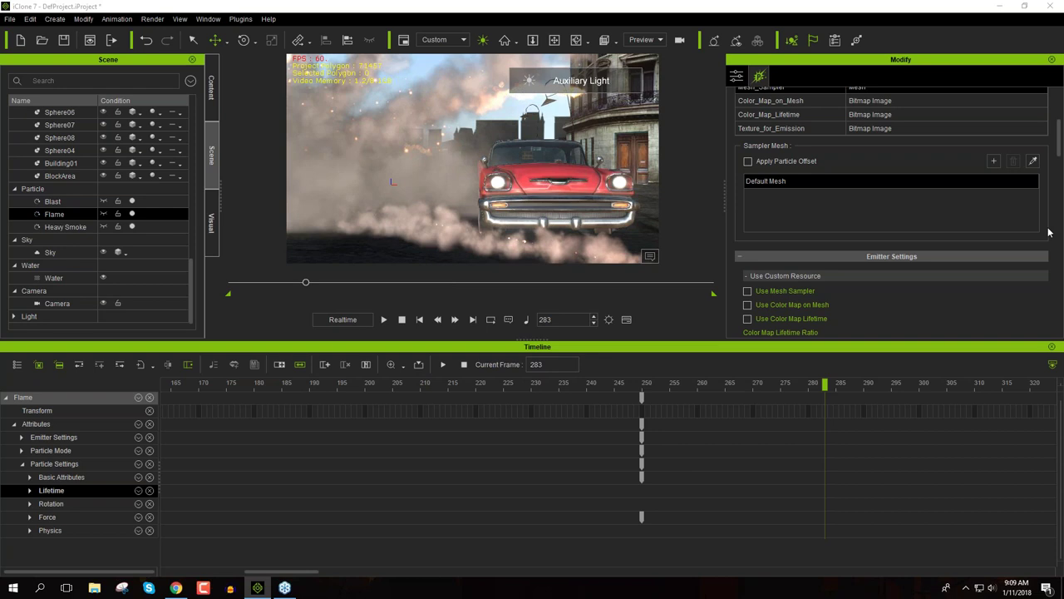
{"action": "scroll", "coordinate": [1049, 240], "scroll_direction": "down", "scroll_amount": 3}
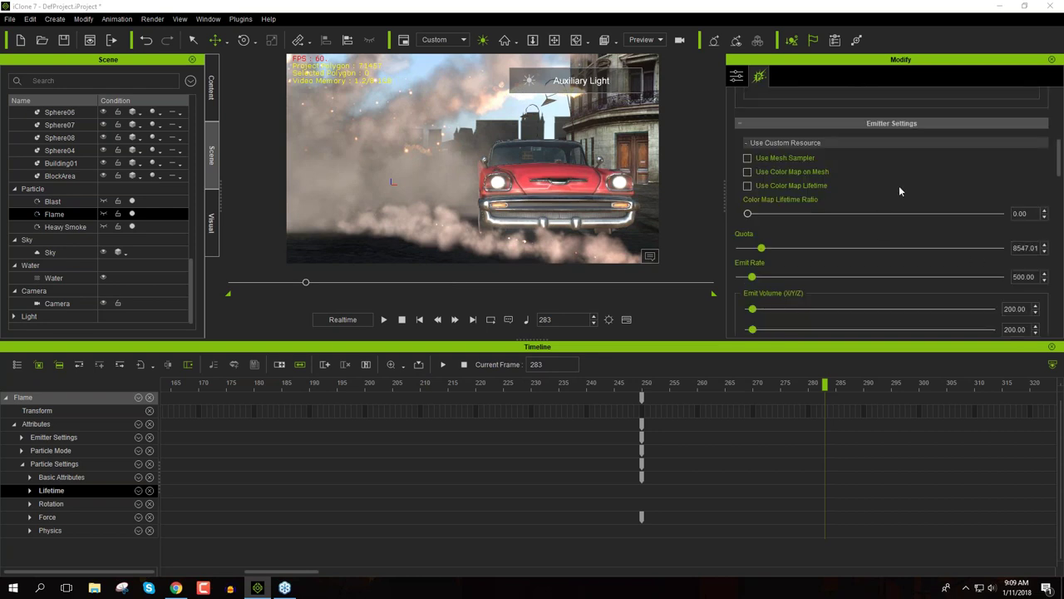
{"action": "scroll", "coordinate": [899, 191], "scroll_direction": "down", "scroll_amount": 10}
{"action": "scroll", "coordinate": [898, 215], "scroll_direction": "down", "scroll_amount": 9}
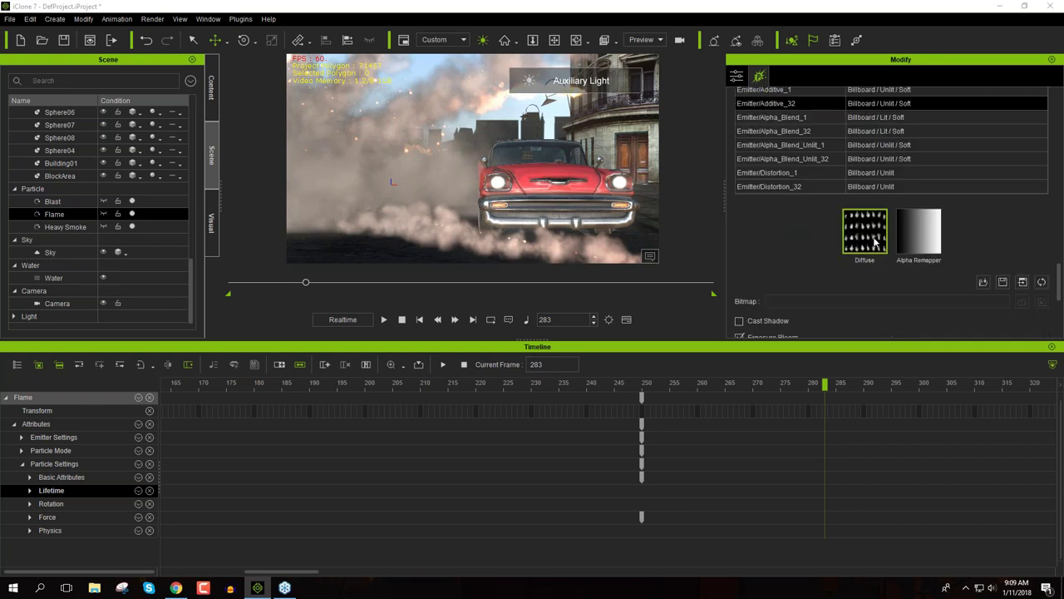
{"action": "scroll", "coordinate": [811, 242], "scroll_direction": "down", "scroll_amount": 5}
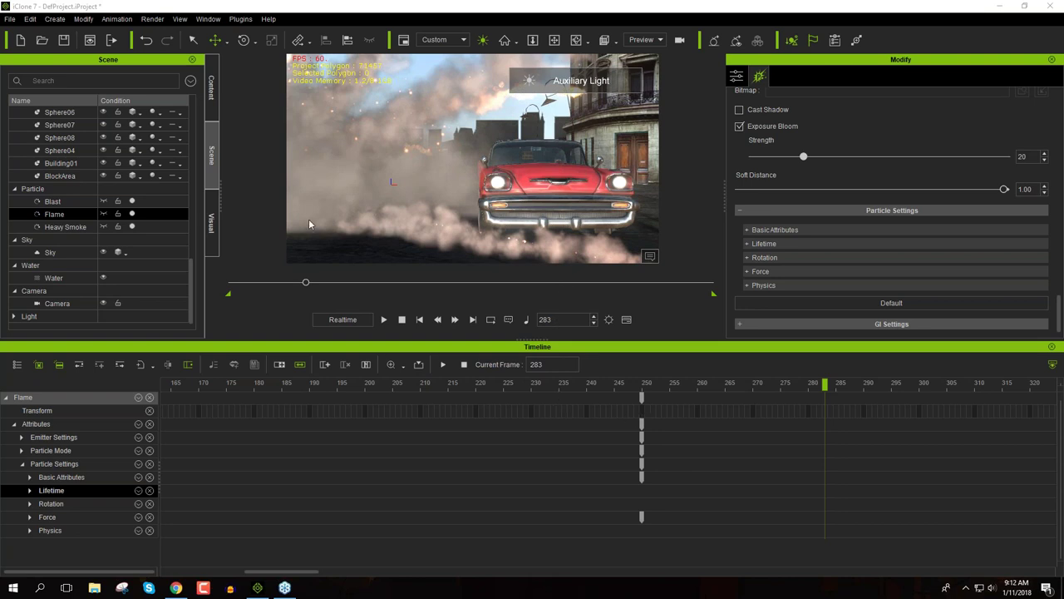
Try Ambient Occlusion in the scene's visual settings with a strength of 72, and turn it off again
{"action": "left_click", "coordinate": [212, 225]}
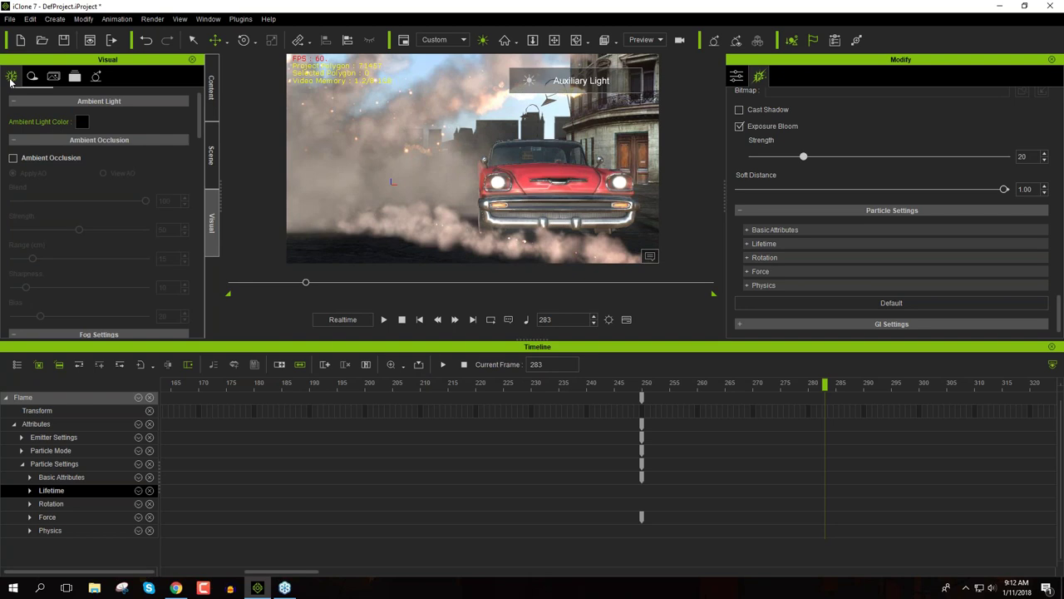
{"action": "left_click", "coordinate": [32, 158]}
{"action": "left_click", "coordinate": [31, 158]}
{"action": "left_click", "coordinate": [31, 160]}
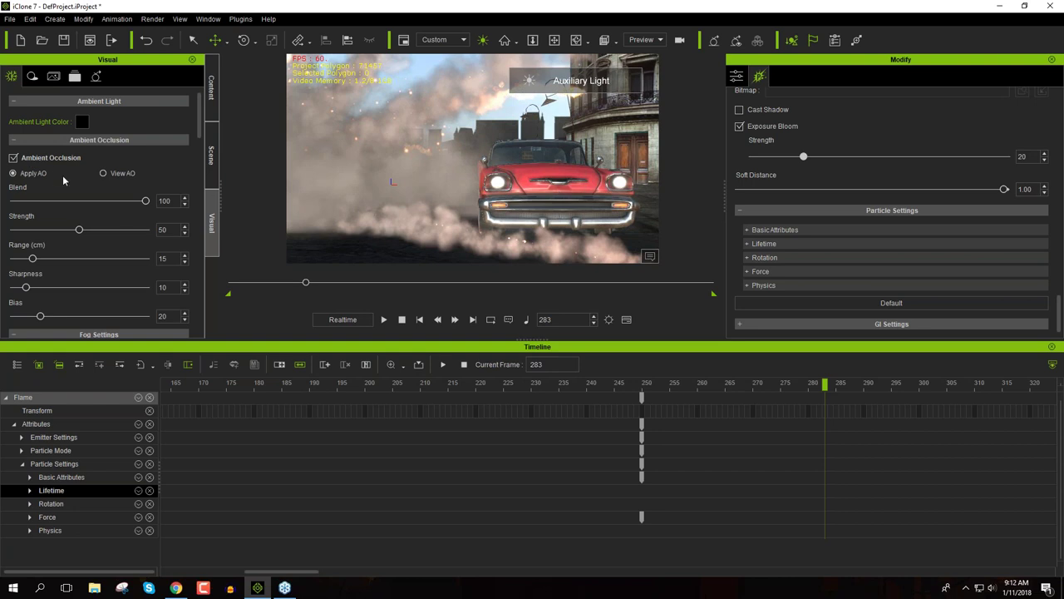
{"action": "left_click", "coordinate": [31, 158]}
{"action": "left_click", "coordinate": [31, 158]}
{"action": "left_click_drag", "start_coordinate": [79, 230], "coordinate": [110, 239]}
{"action": "left_click", "coordinate": [25, 157]}
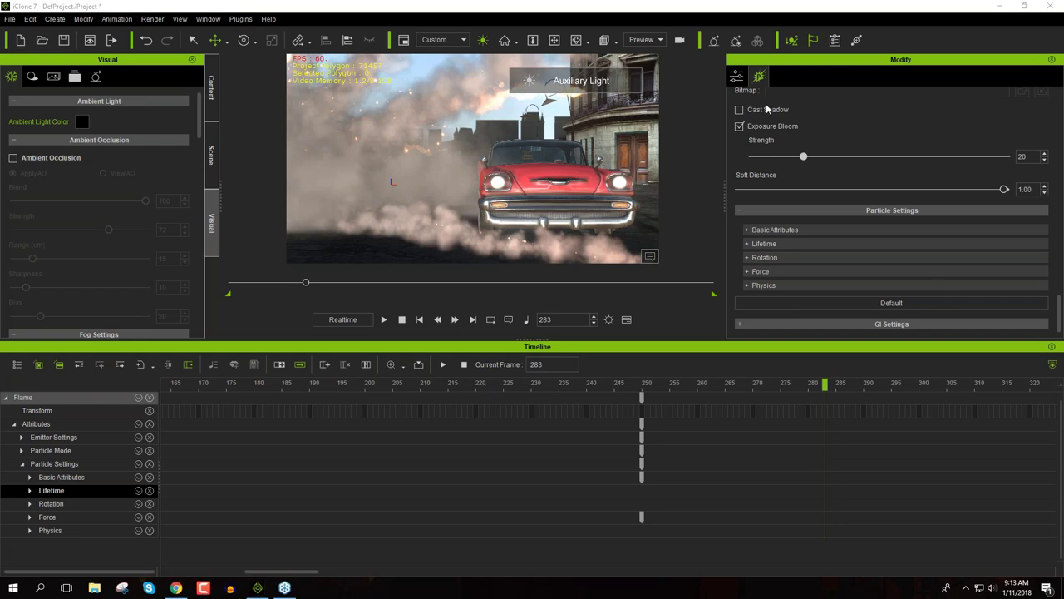
Close the timeline and select Emitter/Additive_32 in the Flame's particle resource list
{"action": "left_click", "coordinate": [1049, 346]}
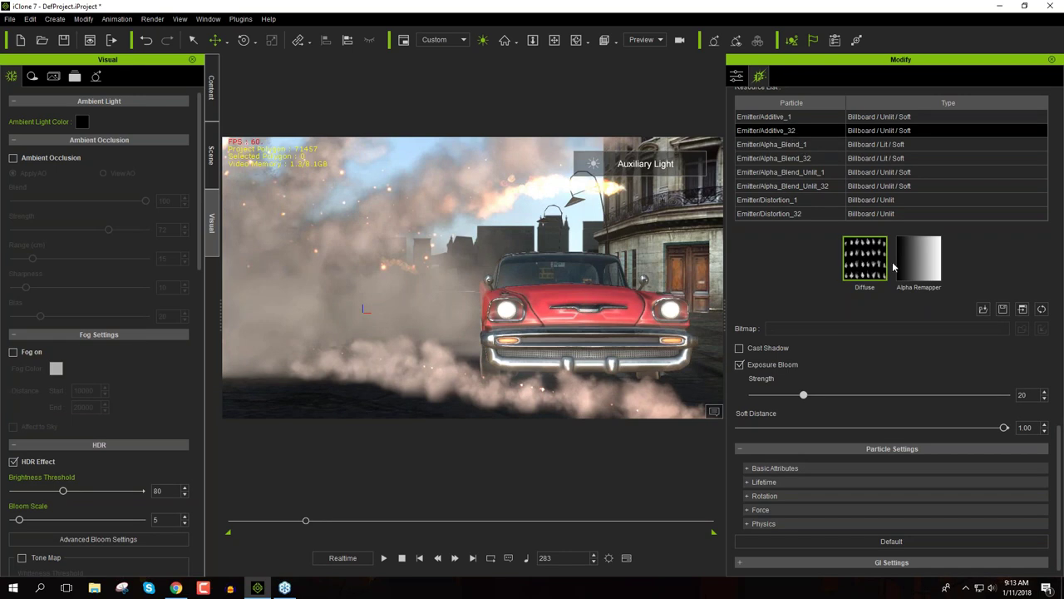
{"action": "scroll", "coordinate": [859, 366], "scroll_direction": "up", "scroll_amount": 2}
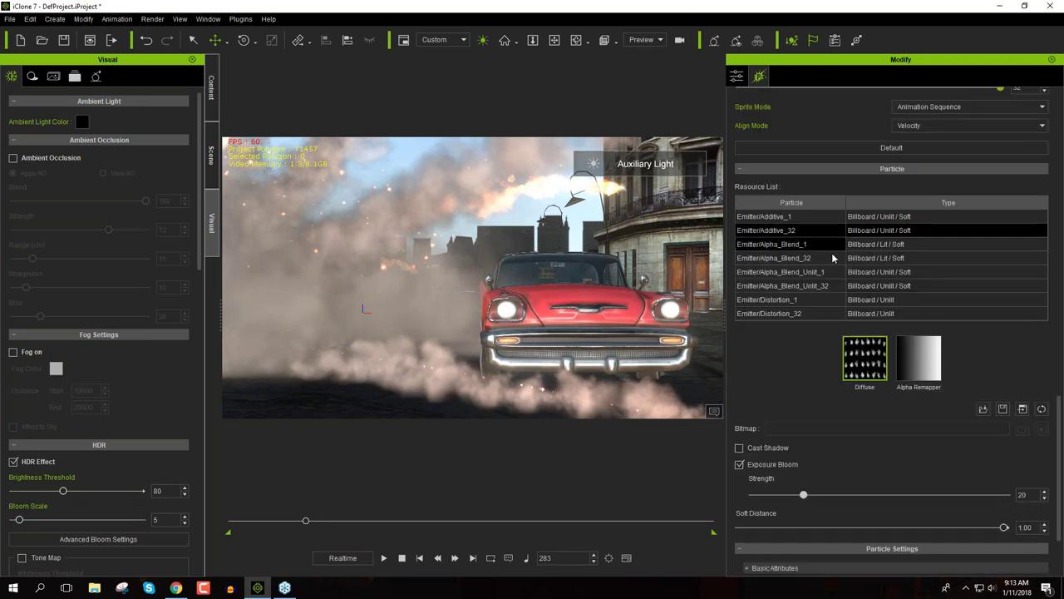
{"action": "scroll", "coordinate": [832, 258], "scroll_direction": "up", "scroll_amount": 3}
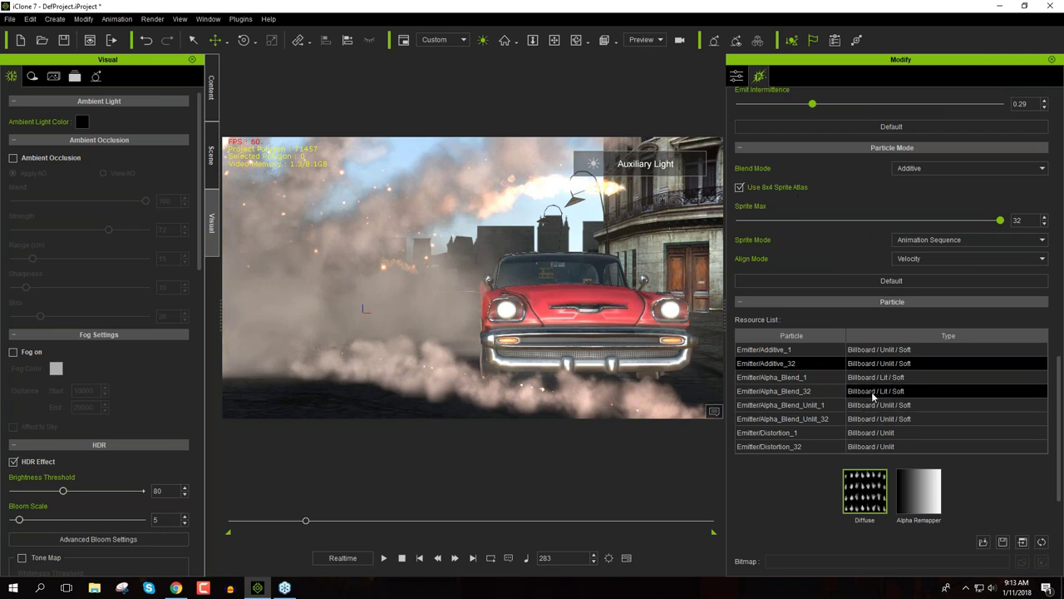
{"action": "left_click", "coordinate": [796, 377]}
{"action": "left_click", "coordinate": [795, 366]}
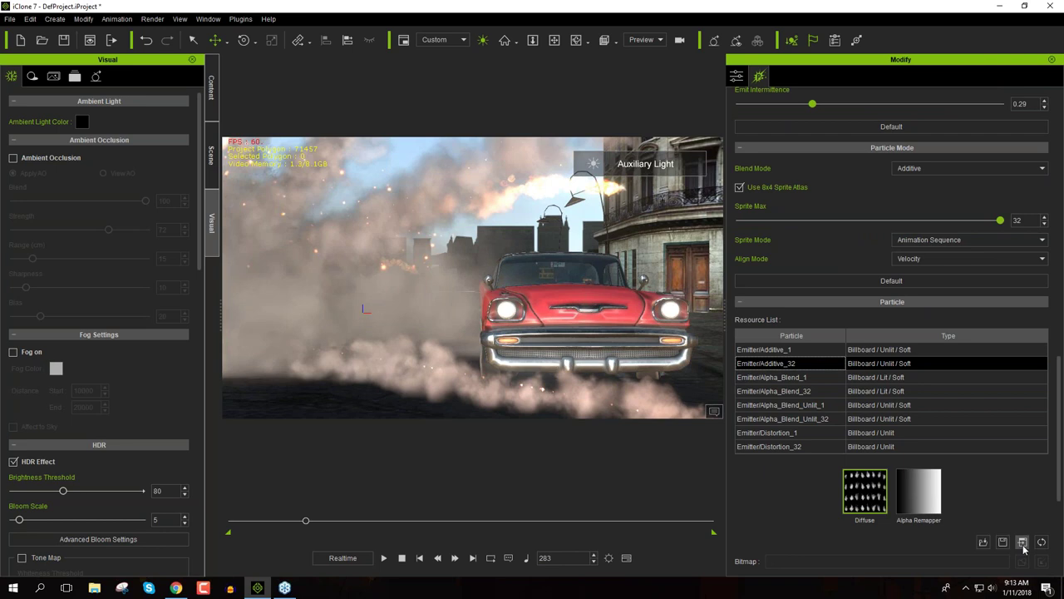
Open the Additive_32 diffuse sprite texture in Photoshop, dismissing the registration notice and the feedback survey
{"action": "left_click", "coordinate": [1022, 542]}
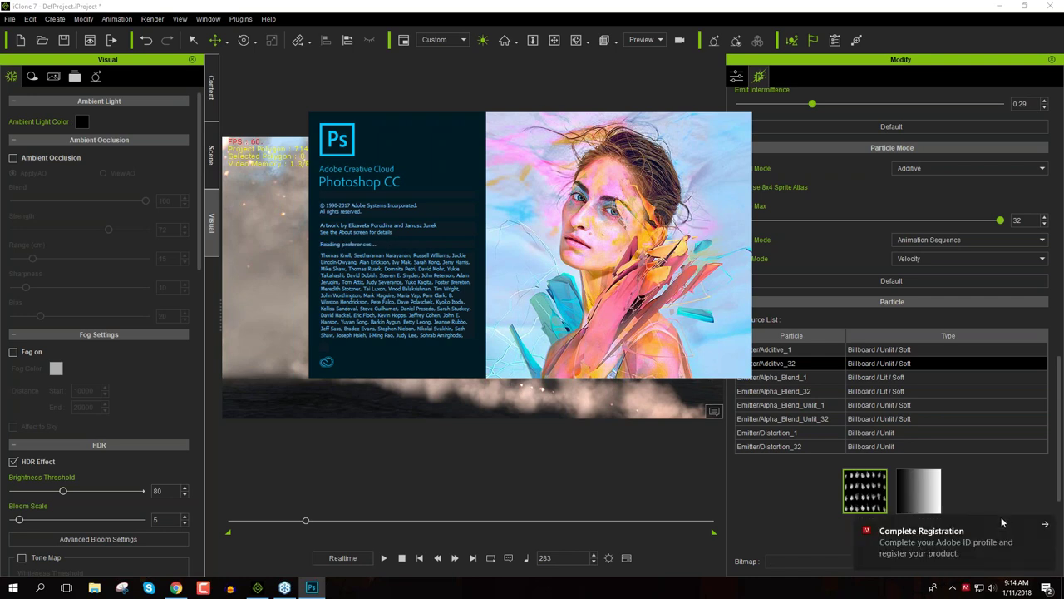
{"action": "left_click", "coordinate": [1045, 528]}
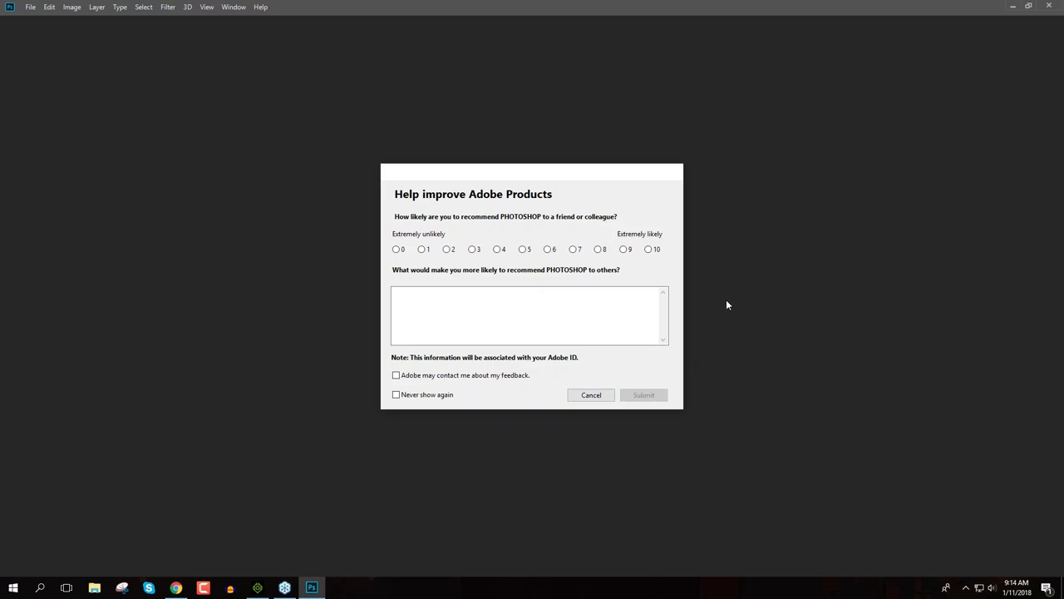
{"action": "left_click", "coordinate": [584, 396]}
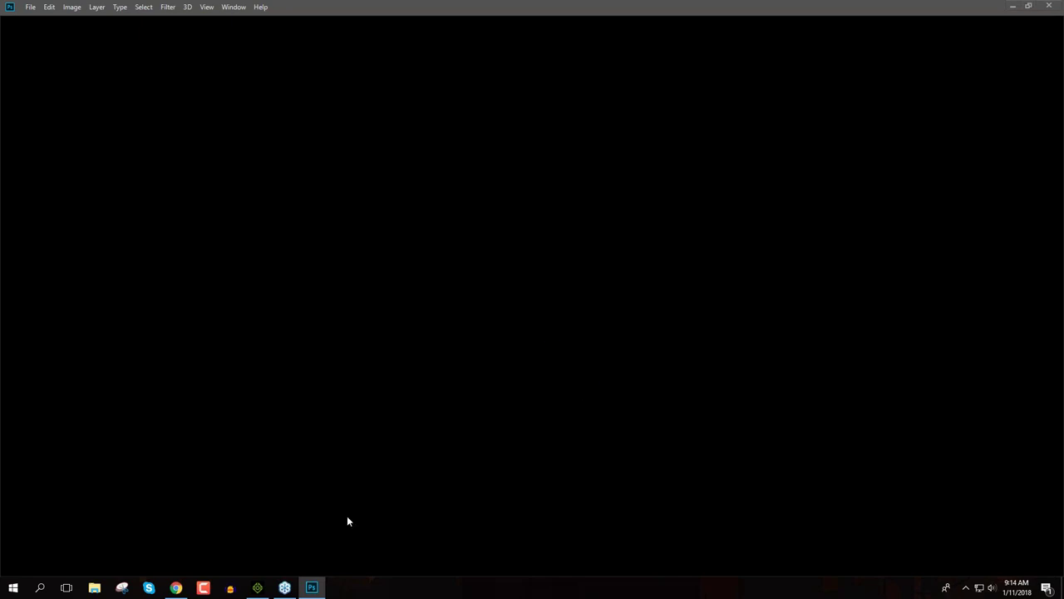
{"action": "mouse_move", "coordinate": [317, 589]}
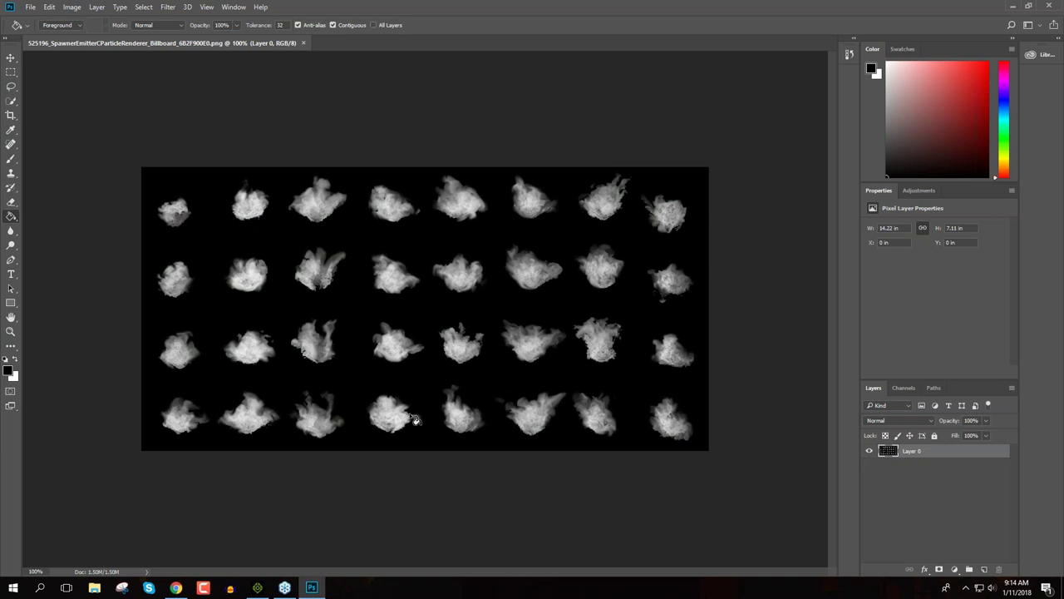
Open the Shape.psd sprite template from C:\Production Resources\PopcornFX_Sprite_PSD_Templates\Texture in Photoshop
{"action": "left_click", "coordinate": [97, 590]}
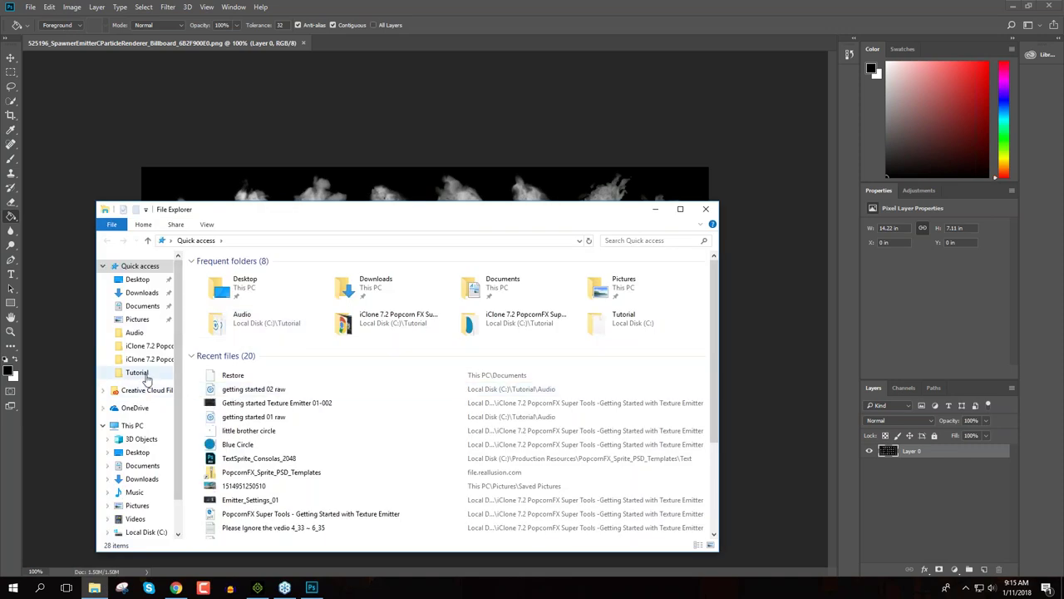
{"action": "left_click", "coordinate": [143, 532]}
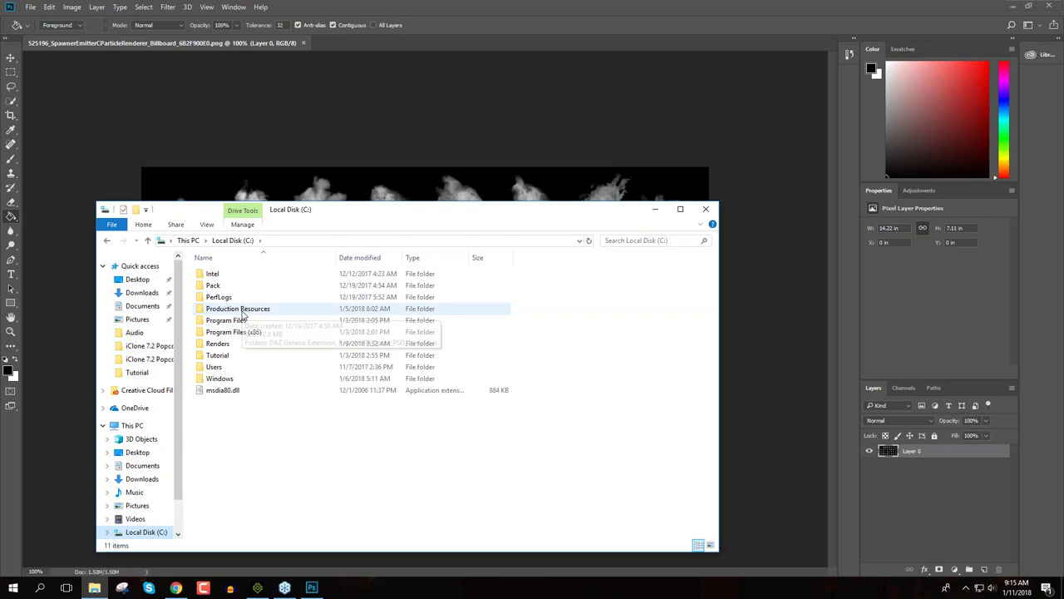
{"action": "double_click", "coordinate": [242, 310]}
{"action": "double_click", "coordinate": [230, 284]}
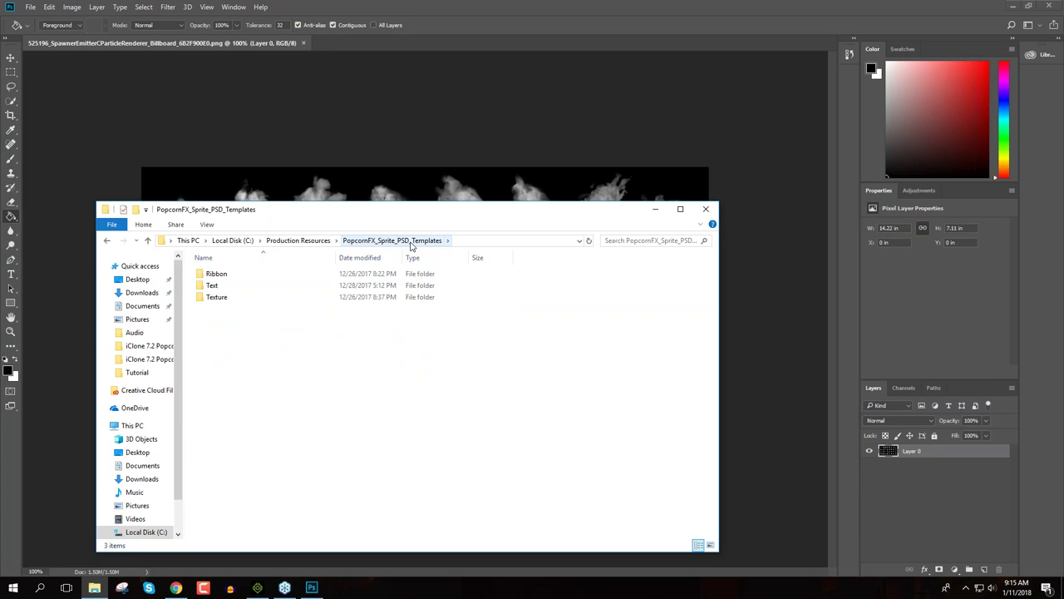
{"action": "double_click", "coordinate": [213, 298]}
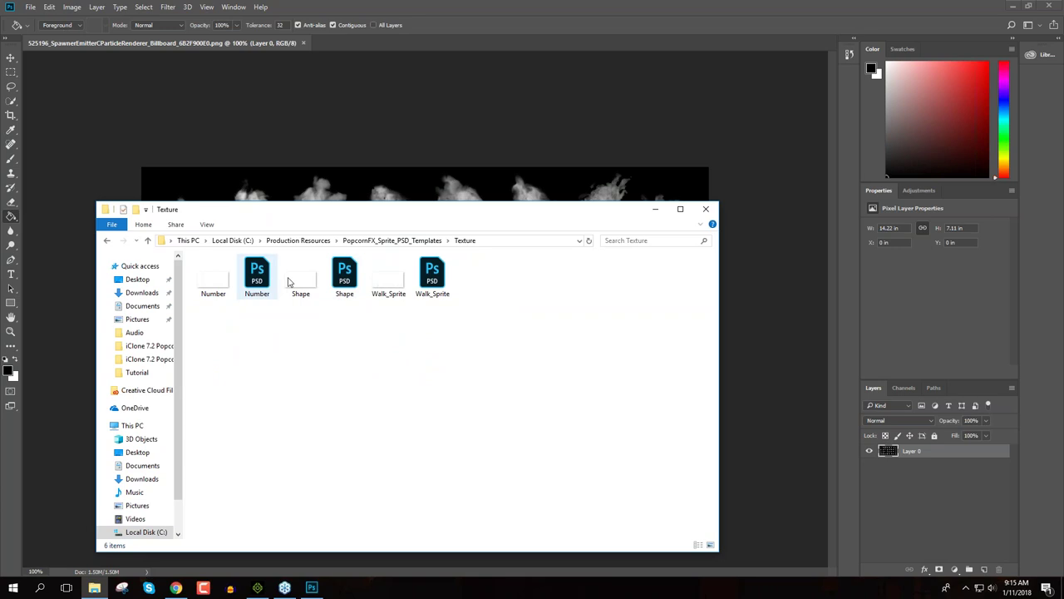
{"action": "double_click", "coordinate": [344, 277]}
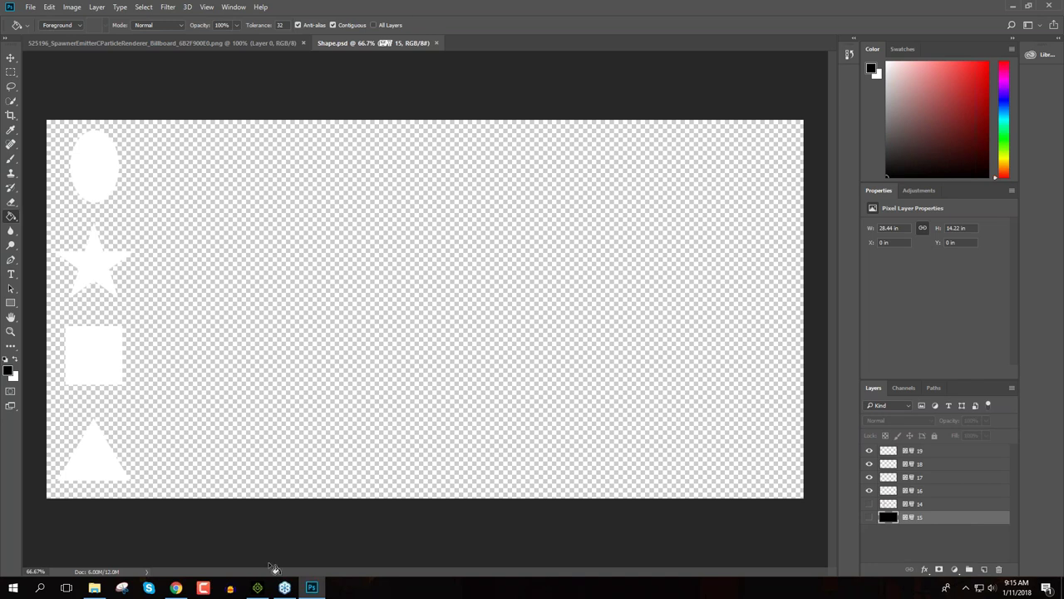
Switch to Chrome and open the popcornfx.com website in a new tab
{"action": "left_click", "coordinate": [258, 587]}
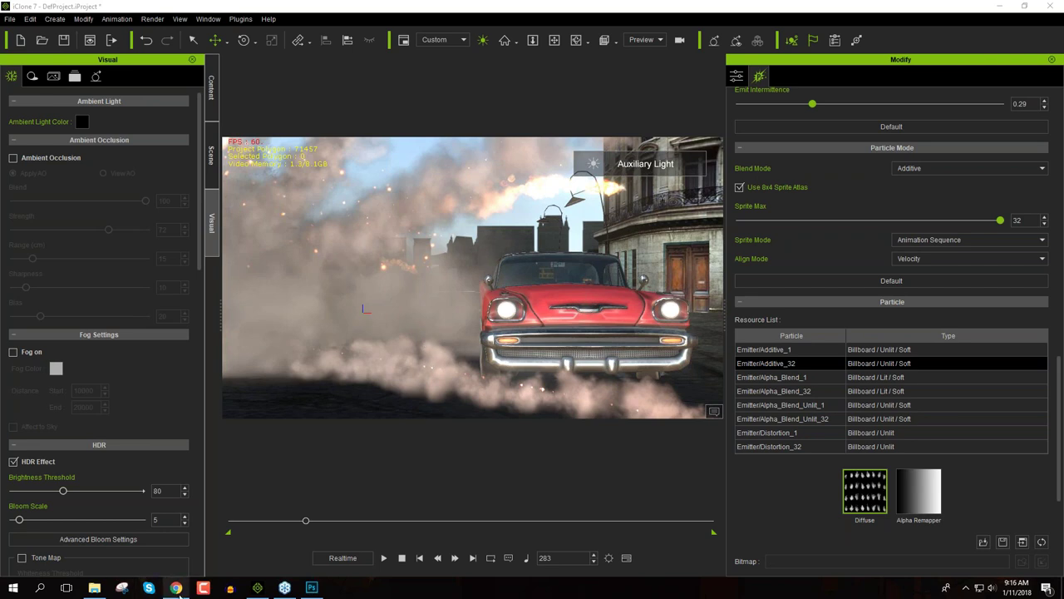
{"action": "mouse_move", "coordinate": [176, 587]}
{"action": "left_click", "coordinate": [176, 532]}
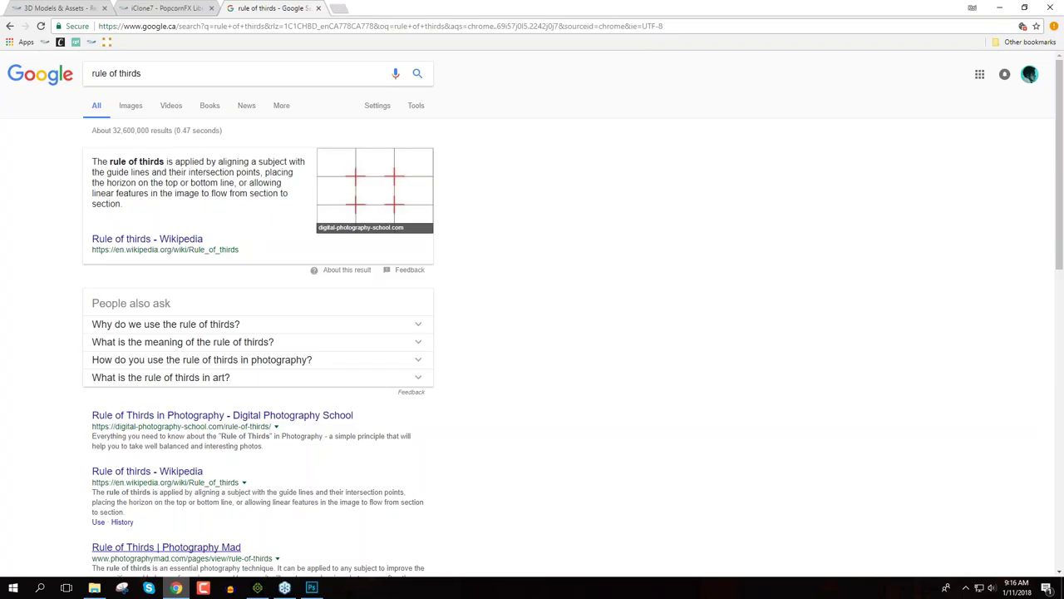
{"action": "left_click", "coordinate": [344, 8]}
{"action": "type", "text": "popc"}
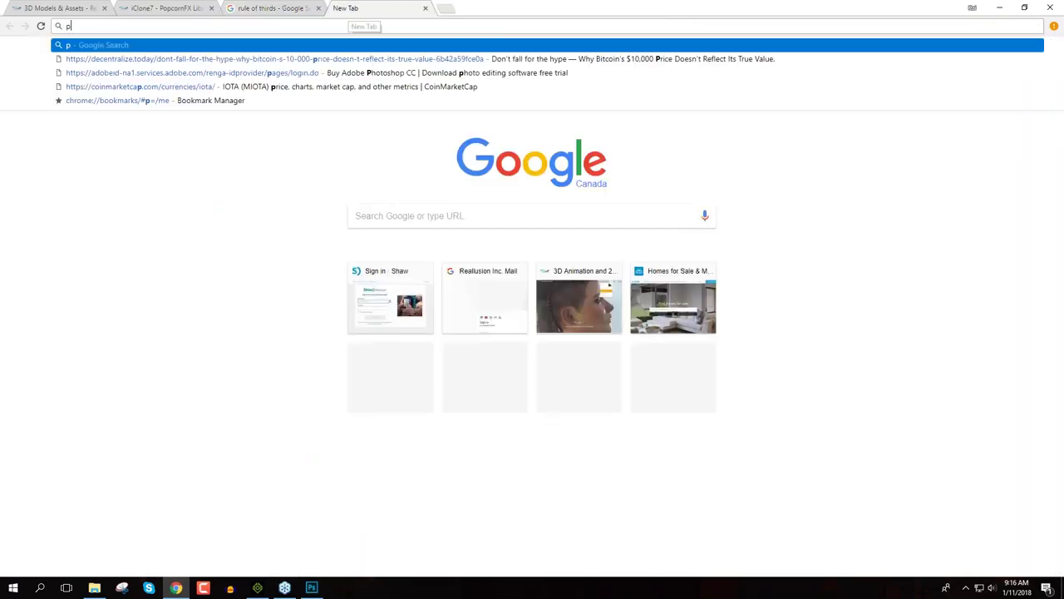
{"action": "type", "text": "ornfx.com"}
{"action": "key", "text": "Return"}
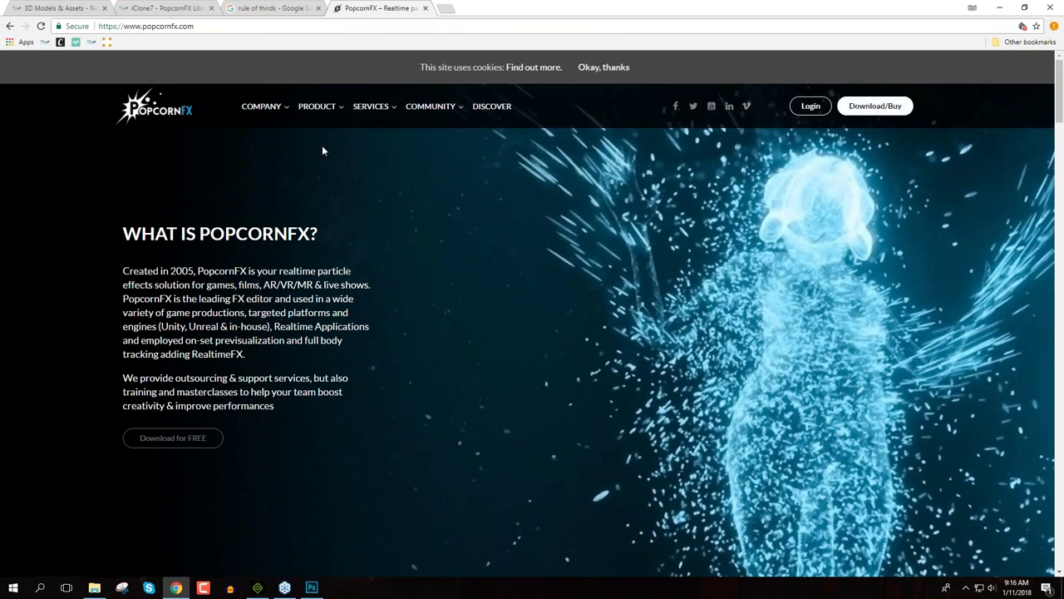
{"action": "mouse_move", "coordinate": [319, 110]}
{"action": "mouse_move", "coordinate": [329, 156]}
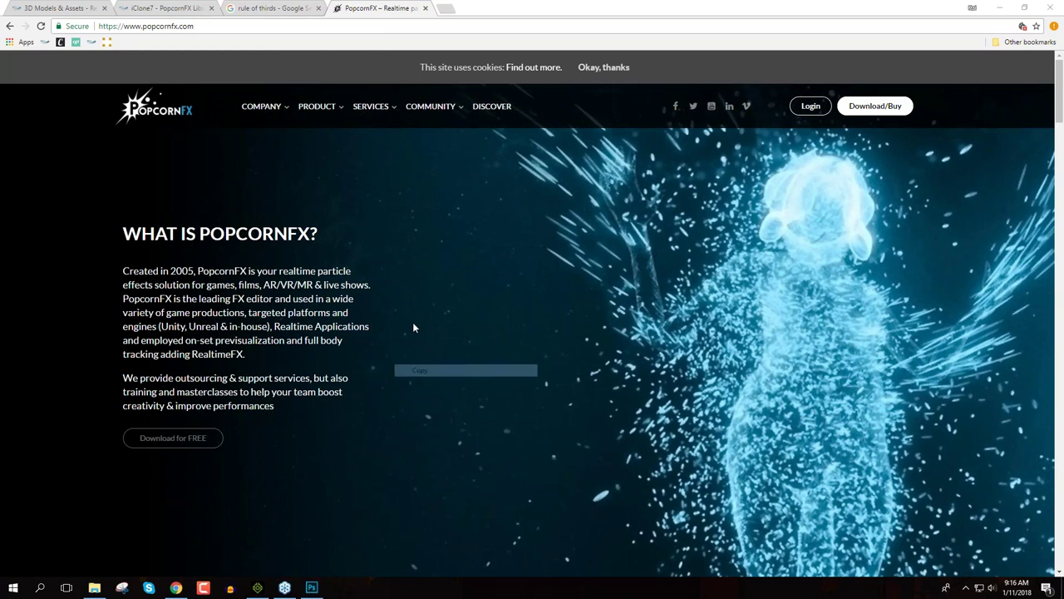
{"action": "left_click", "coordinate": [446, 9]}
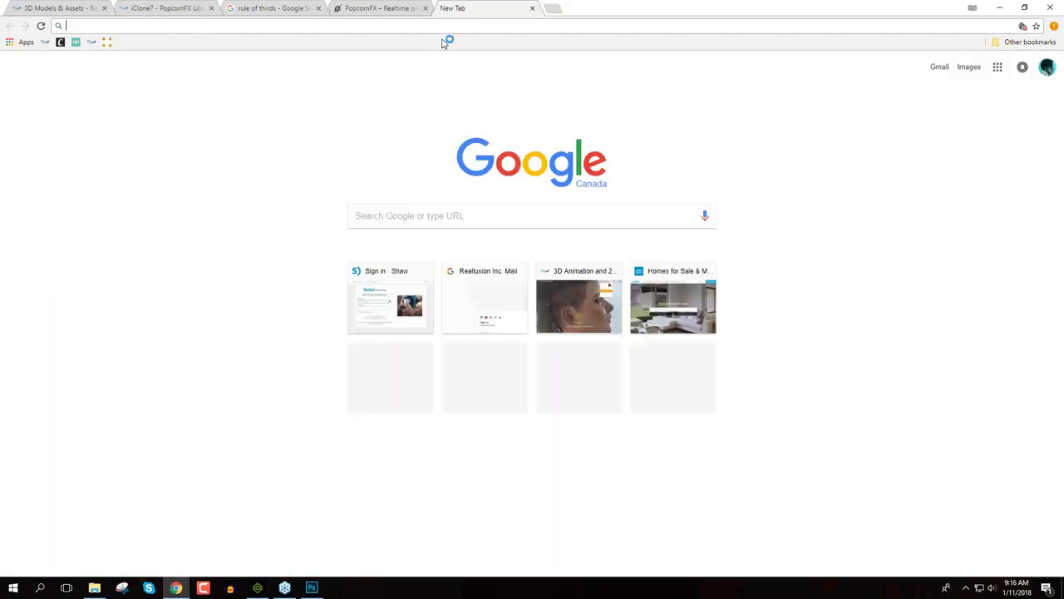
{"action": "type", "text": "https://www.reallusion.com/iclone/vfx/popcornfx/tutorial.html"}
{"action": "key", "text": "Return"}
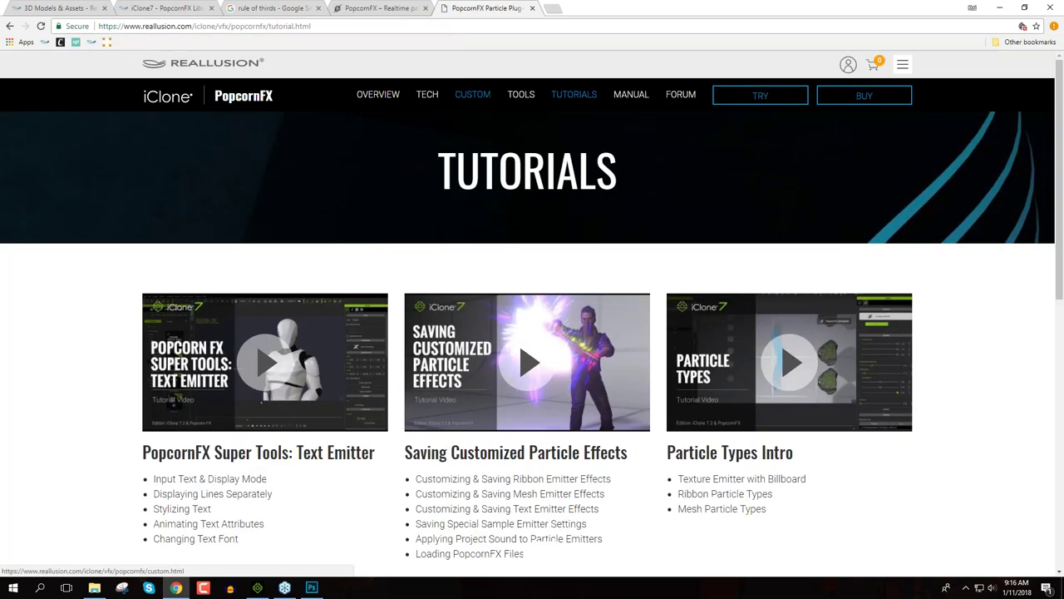
{"action": "scroll", "coordinate": [280, 241], "scroll_direction": "down", "scroll_amount": 3}
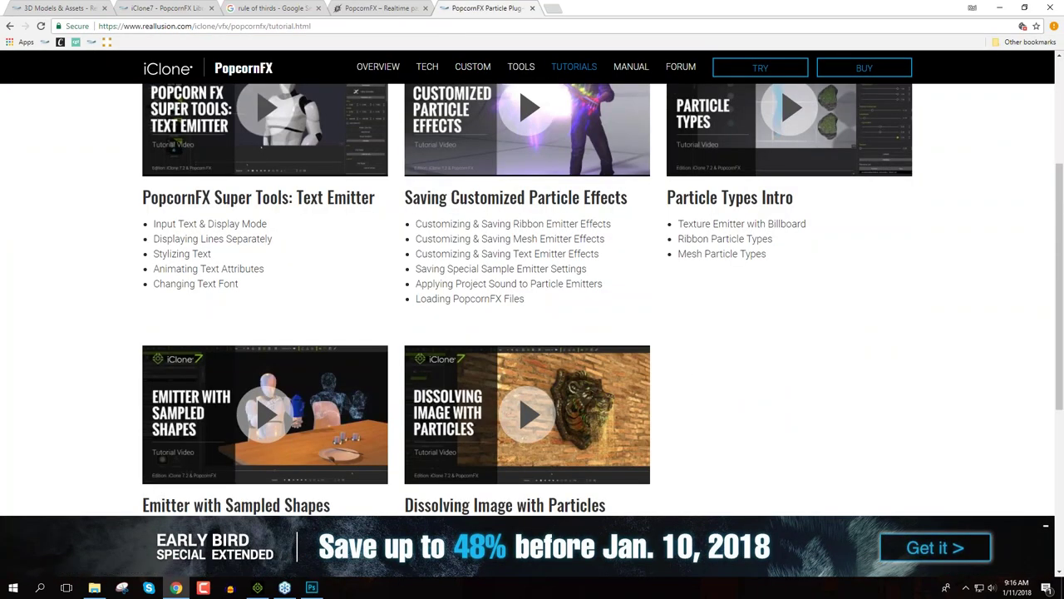
{"action": "left_click", "coordinate": [324, 26]}
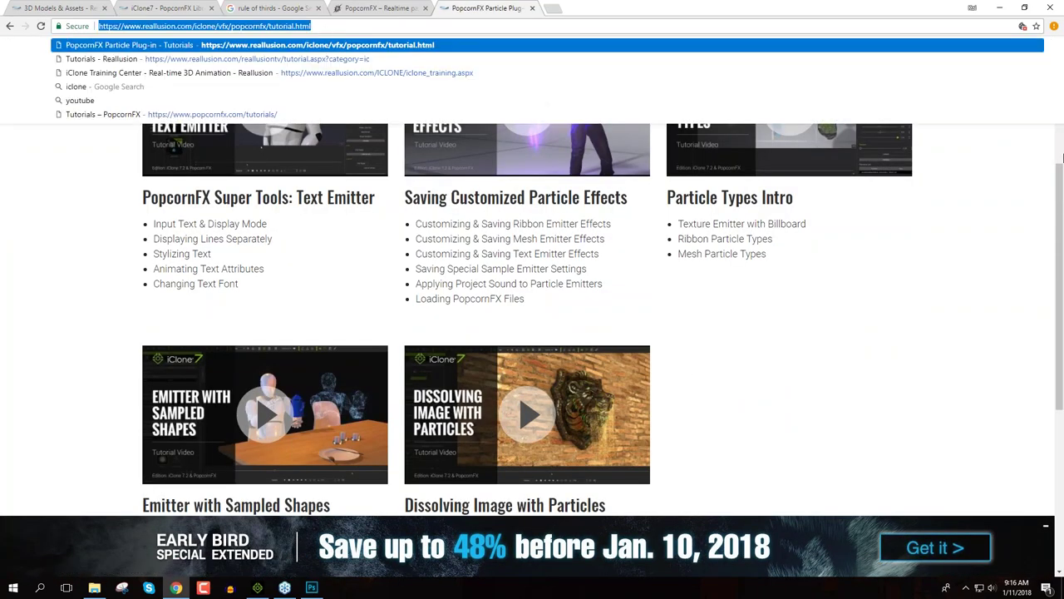
{"action": "left_click", "coordinate": [990, 355]}
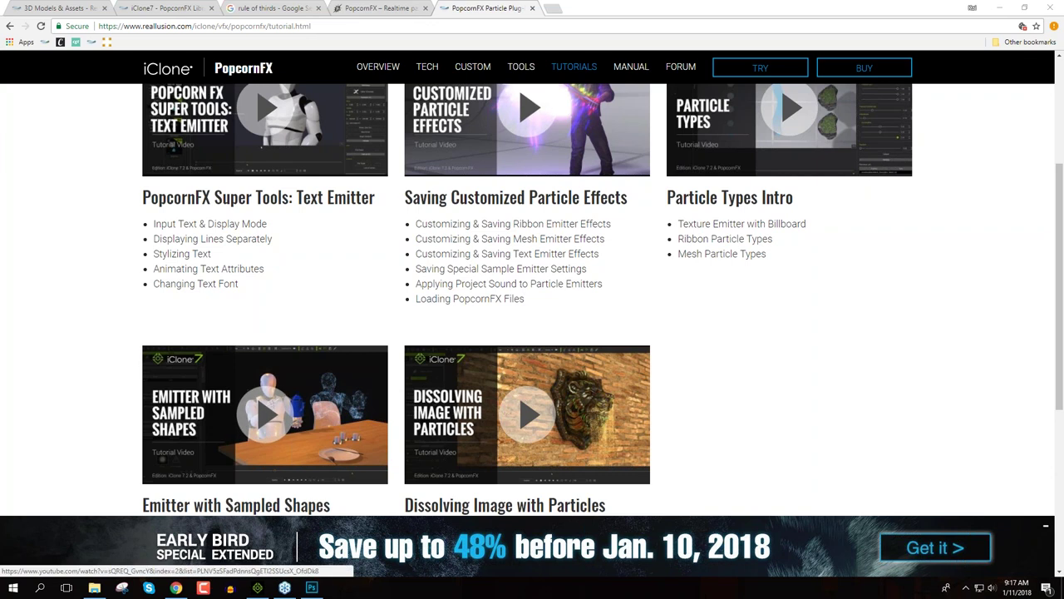
{"action": "left_click", "coordinate": [552, 10]}
{"action": "type", "text": "https://www.reallusion.com/iclone/vfx/popcornfx/samples/contentgallery.html"}
{"action": "key", "text": "Return"}
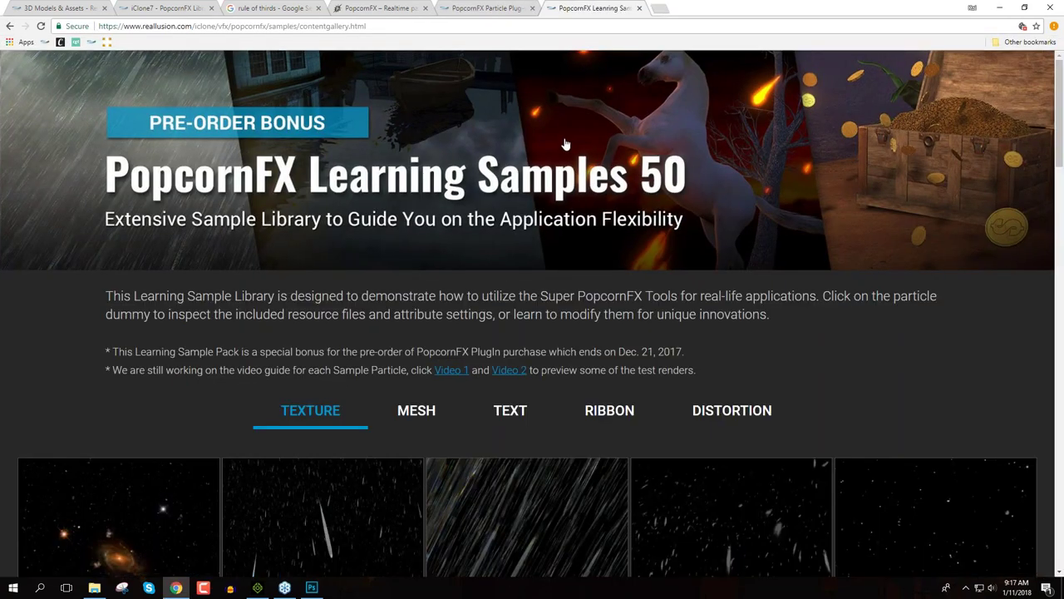
{"action": "scroll", "coordinate": [575, 164], "scroll_direction": "down", "scroll_amount": 1}
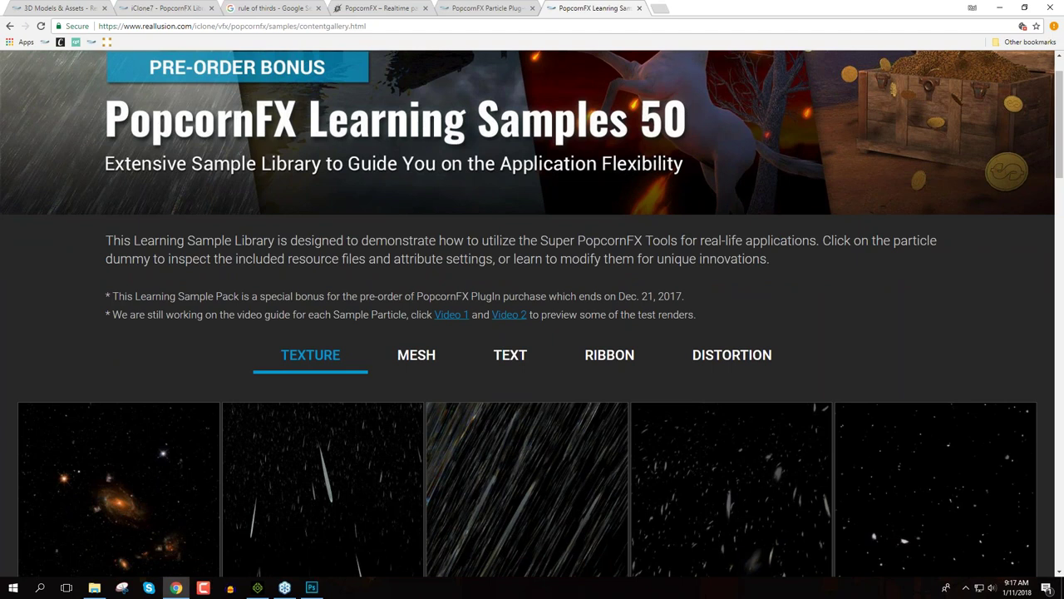
{"action": "scroll", "coordinate": [717, 284], "scroll_direction": "down", "scroll_amount": 17}
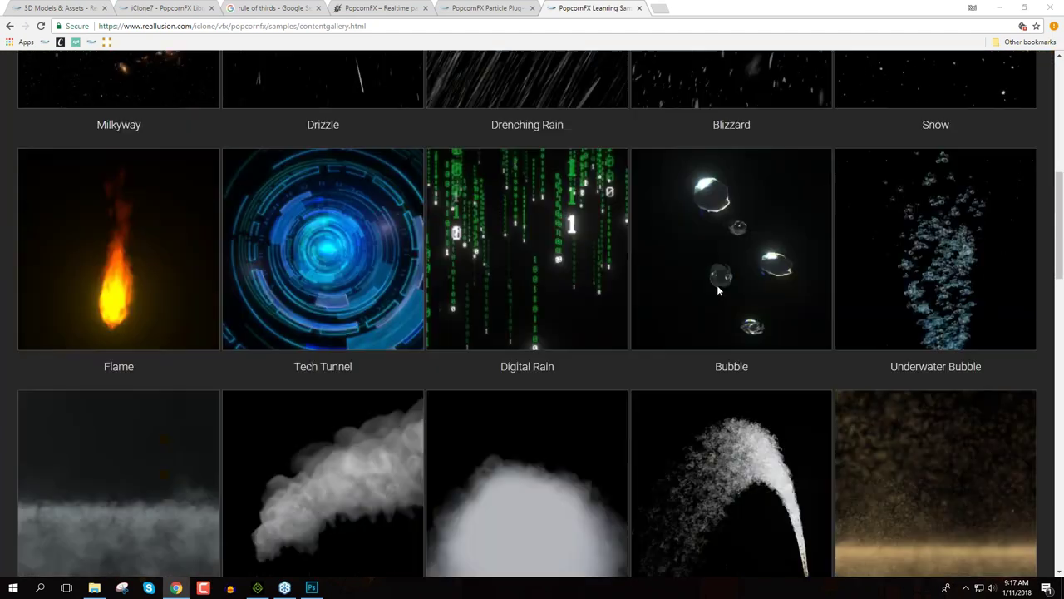
{"action": "scroll", "coordinate": [716, 284], "scroll_direction": "down", "scroll_amount": 4}
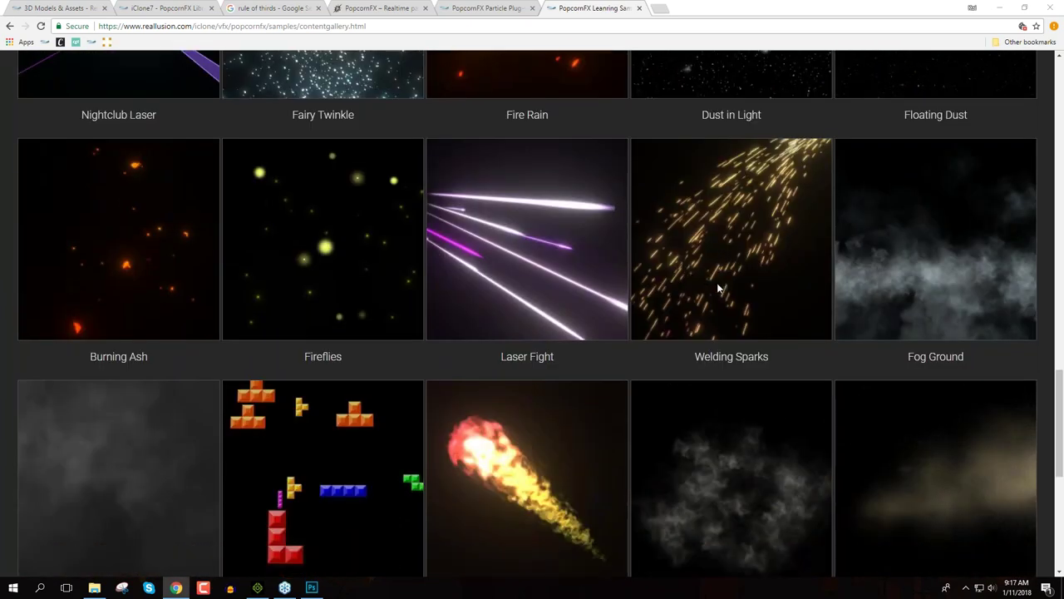
{"action": "scroll", "coordinate": [717, 283], "scroll_direction": "up", "scroll_amount": 10}
{"action": "scroll", "coordinate": [717, 279], "scroll_direction": "up", "scroll_amount": 11}
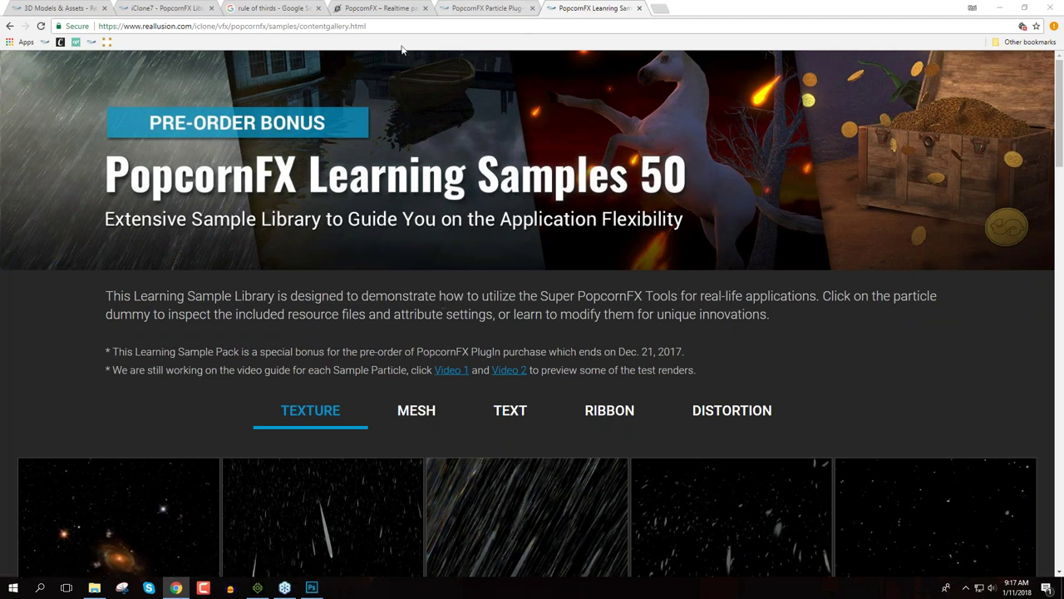
Switch to iClone, add the Rain effect from the PopcornFX Library's 2_Nature folder to the road, and return the project to its first frame
{"action": "left_click", "coordinate": [285, 586]}
{"action": "left_click", "coordinate": [773, 408]}
{"action": "left_click", "coordinate": [258, 588]}
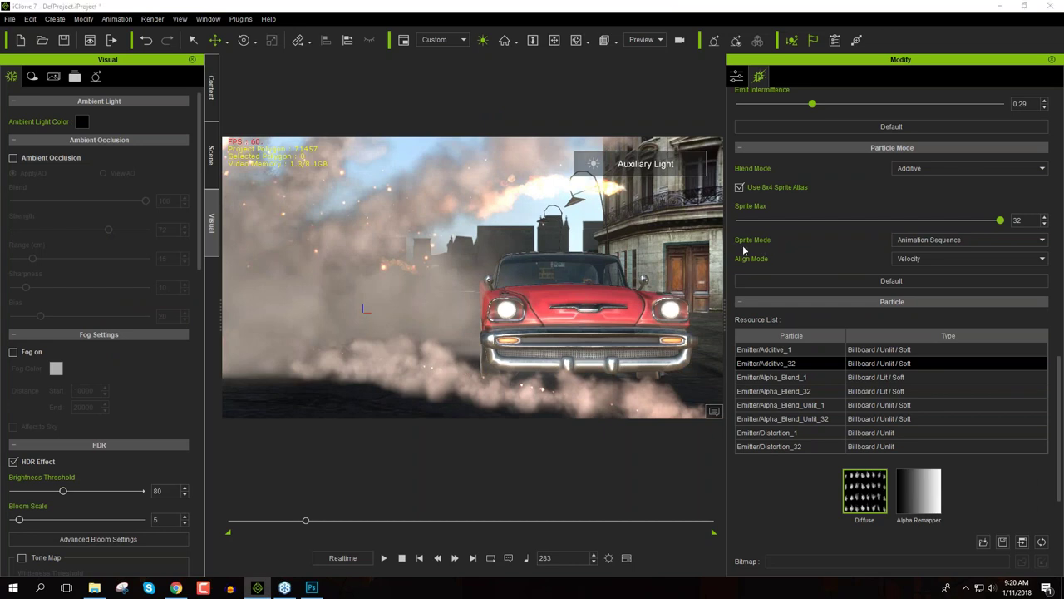
{"action": "scroll", "coordinate": [796, 247], "scroll_direction": "up", "scroll_amount": 10}
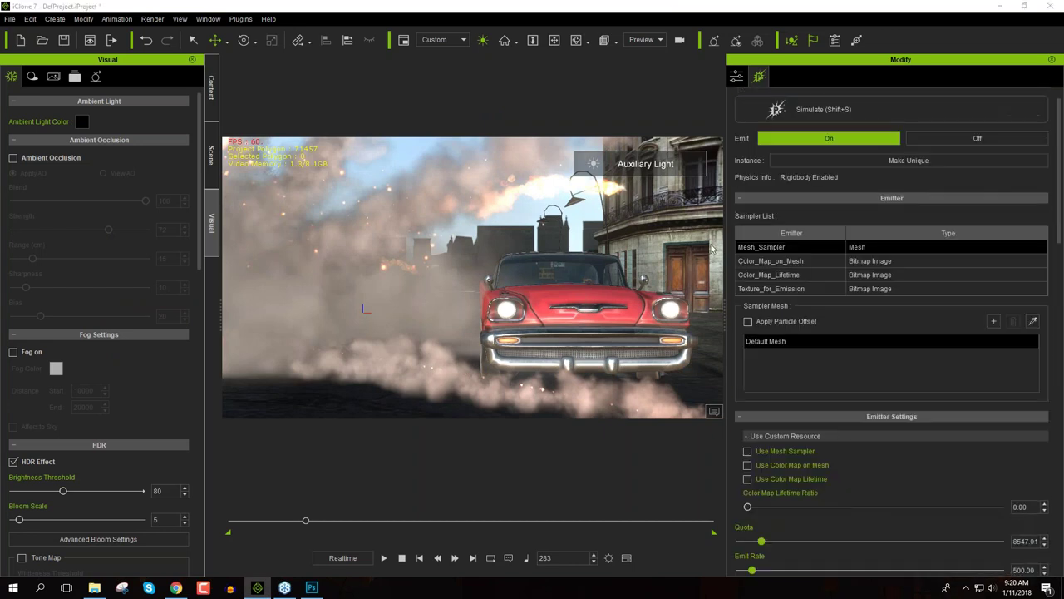
{"action": "left_click", "coordinate": [211, 88]}
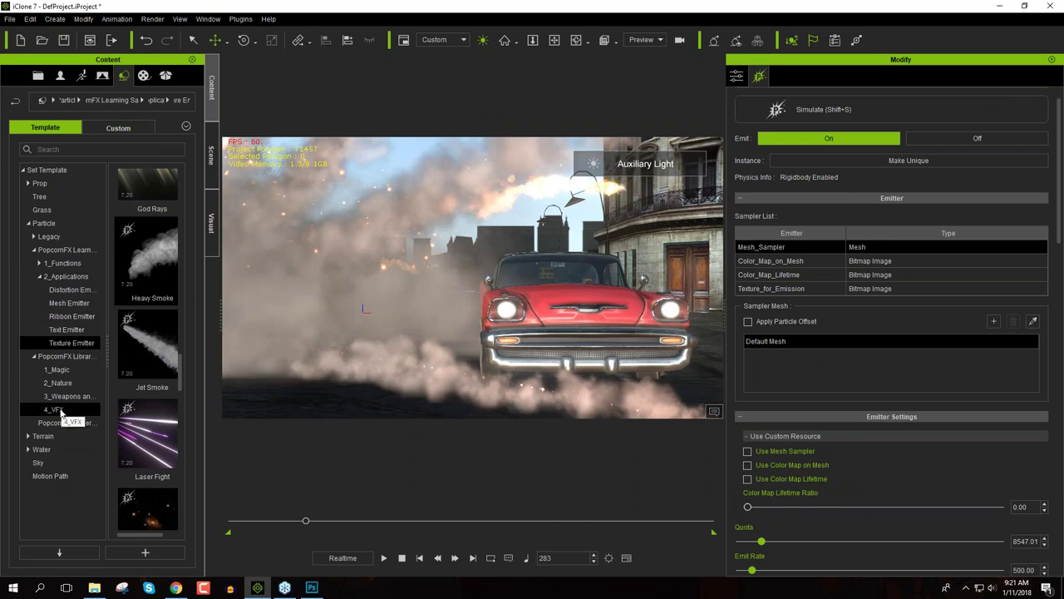
{"action": "left_click", "coordinate": [57, 382]}
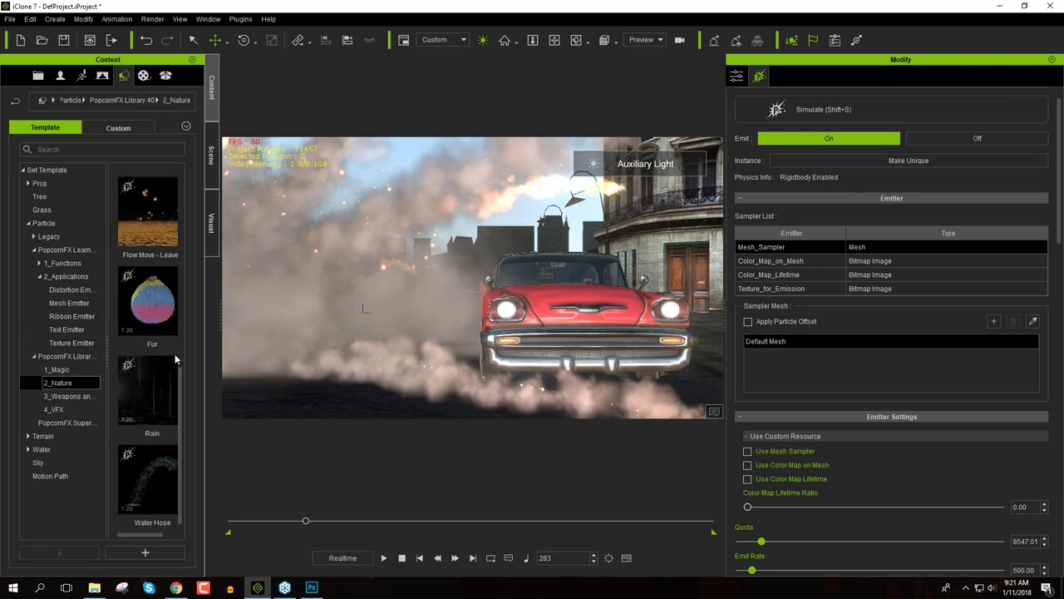
{"action": "left_click_drag", "start_coordinate": [160, 403], "coordinate": [398, 402]}
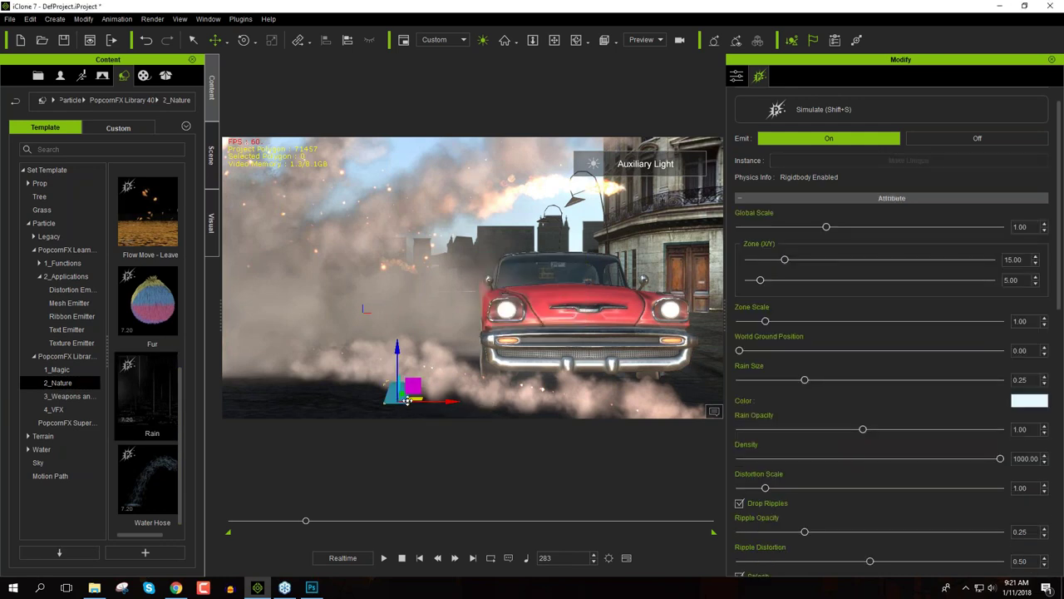
{"action": "left_click", "coordinate": [402, 558]}
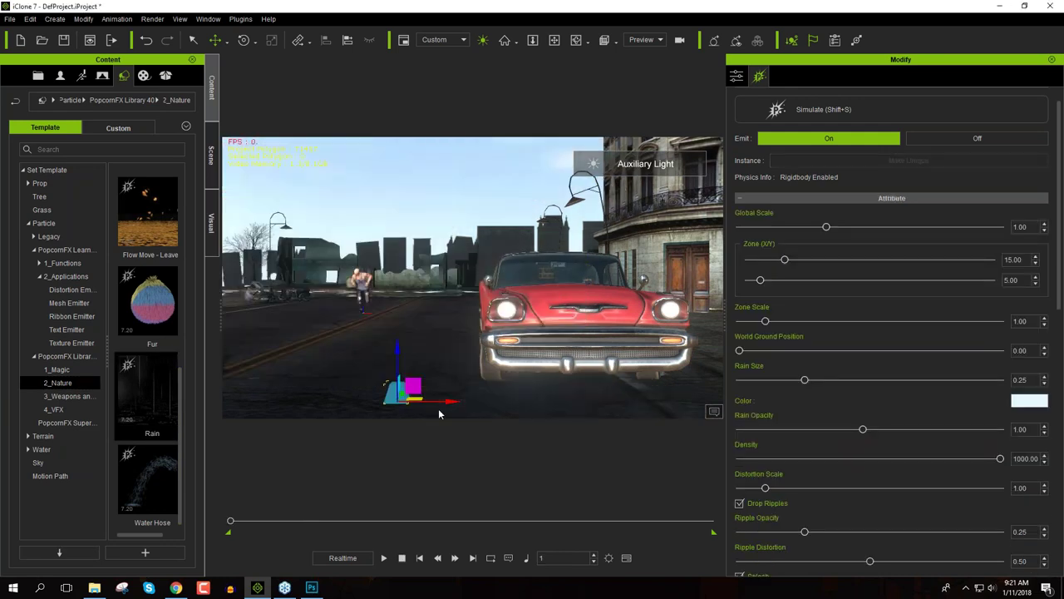
Move the Rain emitter along the road to an open spot away from the front of the red car
{"action": "scroll", "coordinate": [510, 219], "scroll_direction": "down", "scroll_amount": 2}
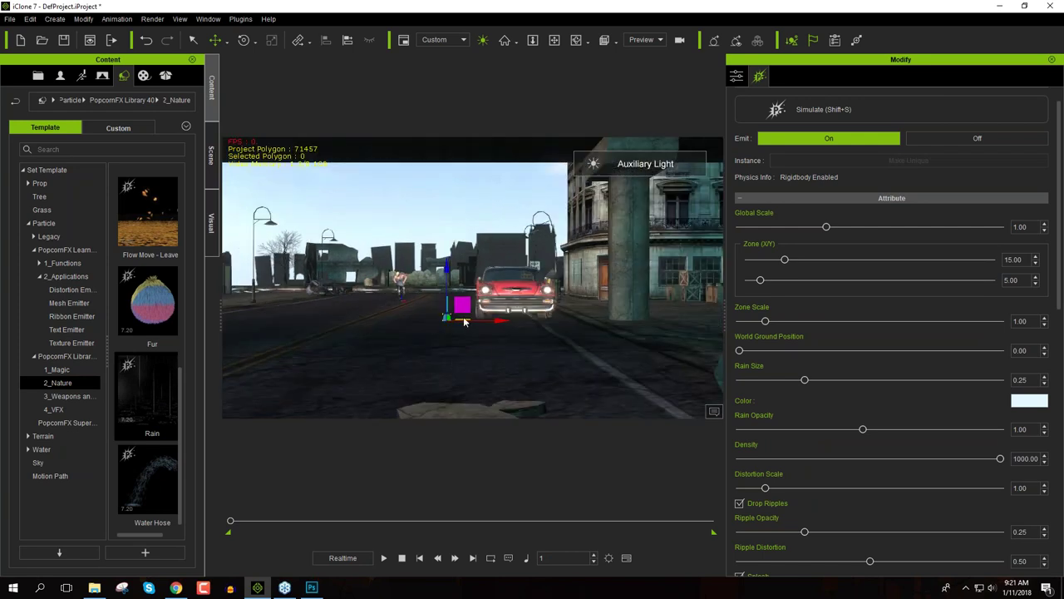
{"action": "right_click_drag", "start_coordinate": [510, 219], "coordinate": [416, 199]}
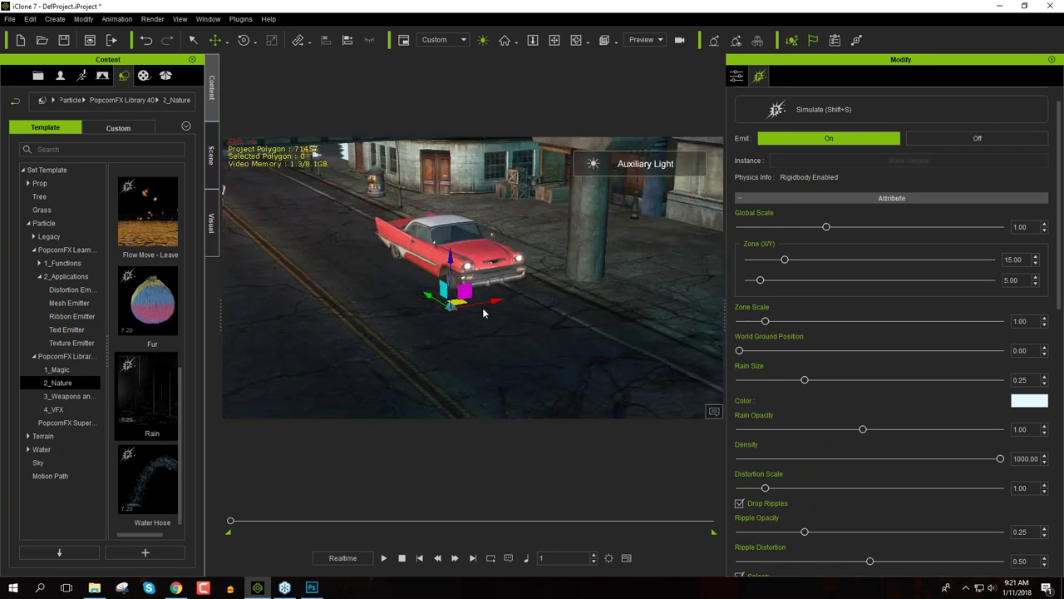
{"action": "left_click_drag", "start_coordinate": [448, 308], "coordinate": [605, 409]}
{"action": "right_click_drag", "start_coordinate": [605, 409], "coordinate": [552, 355]}
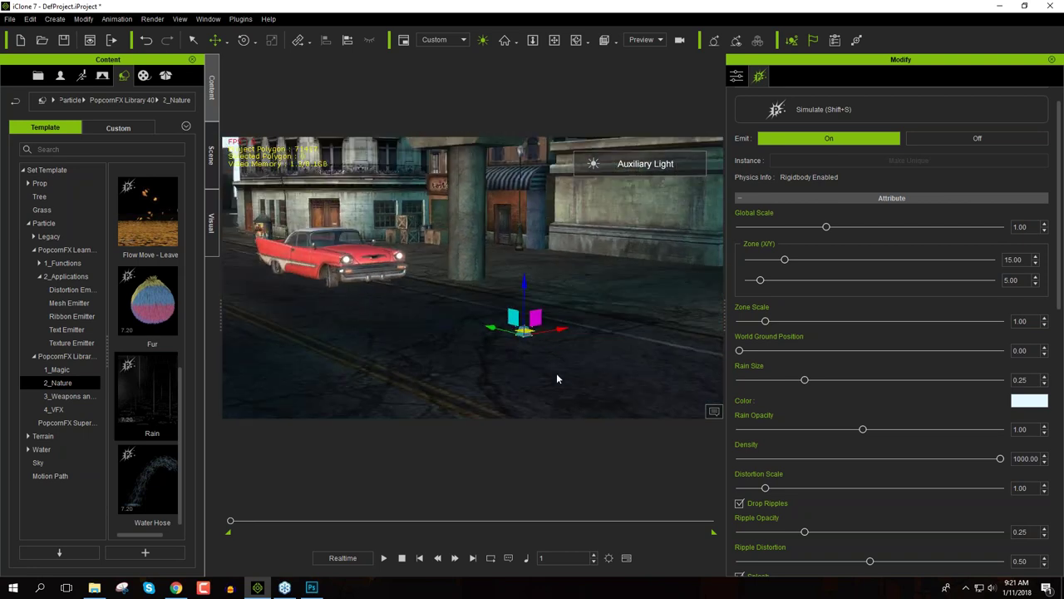
Simulate the Rain effect, then stop and restart the simulation while viewing the emitter up close
{"action": "key", "text": "shift+s"}
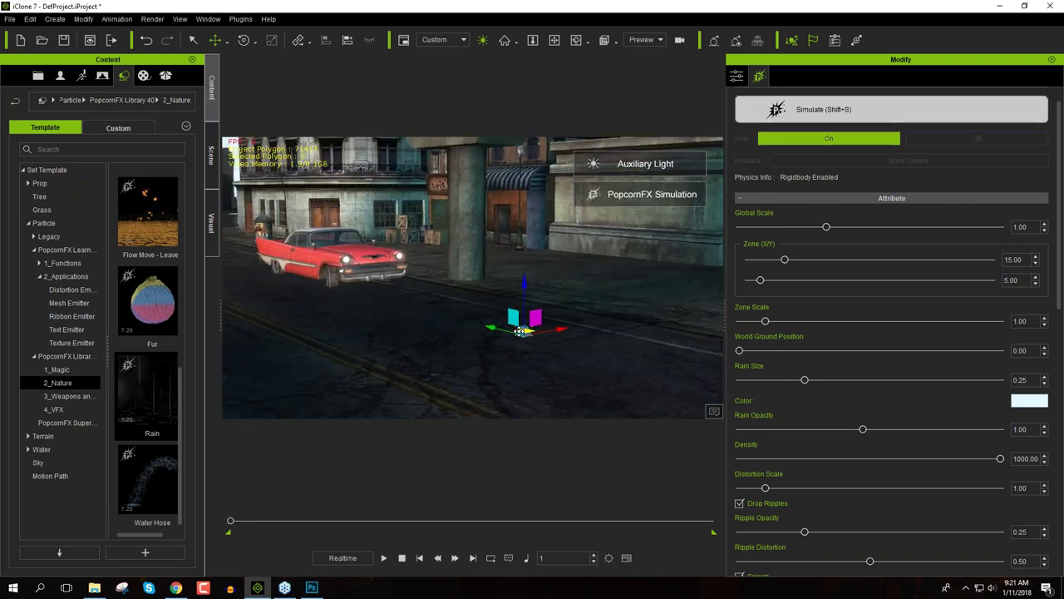
{"action": "left_click", "coordinate": [537, 354]}
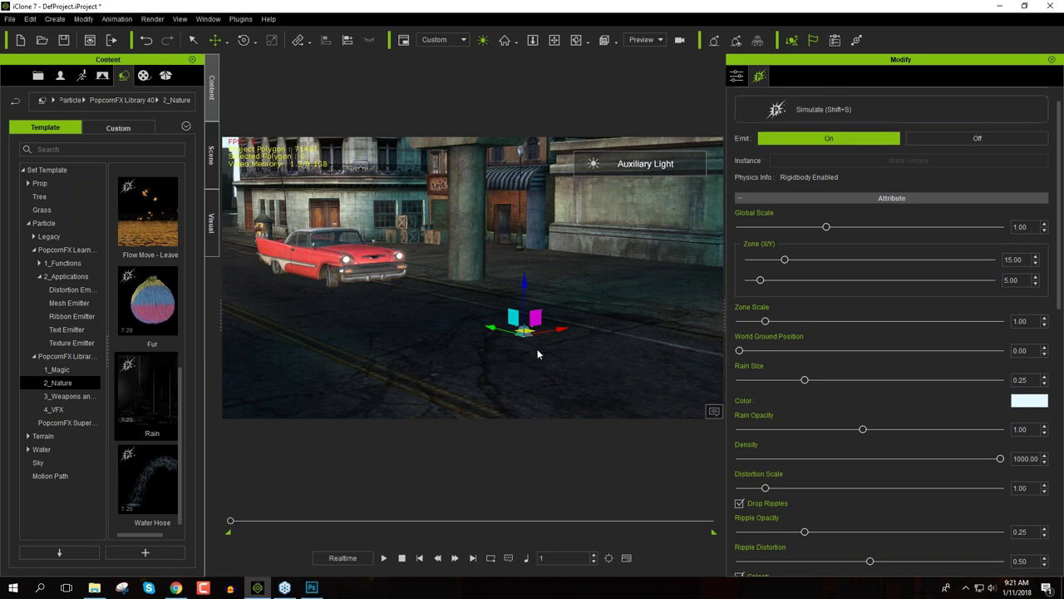
{"action": "left_click", "coordinate": [814, 113]}
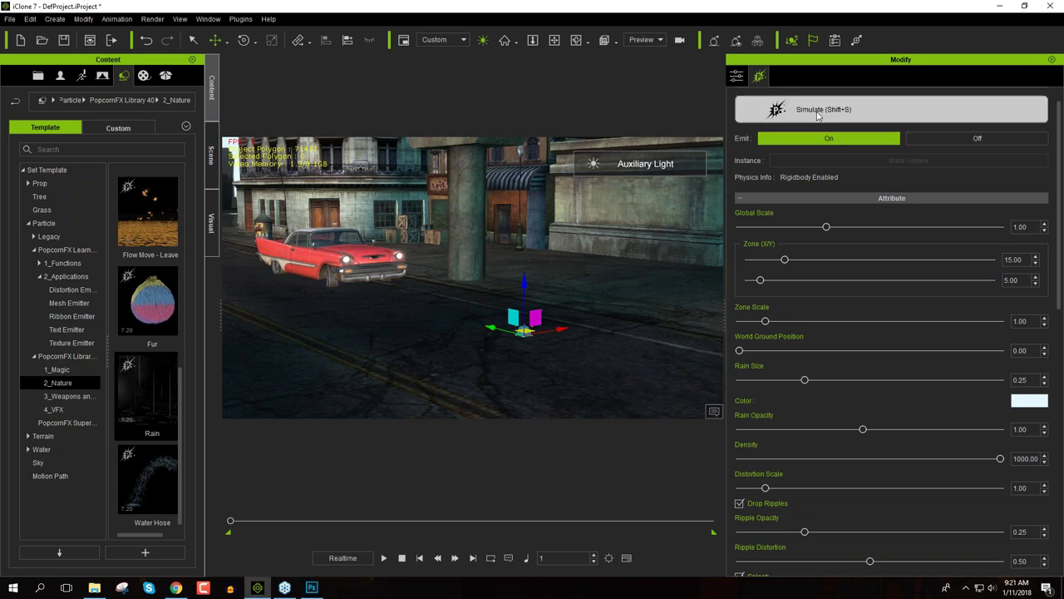
{"action": "right_click_drag", "start_coordinate": [581, 359], "coordinate": [580, 337]}
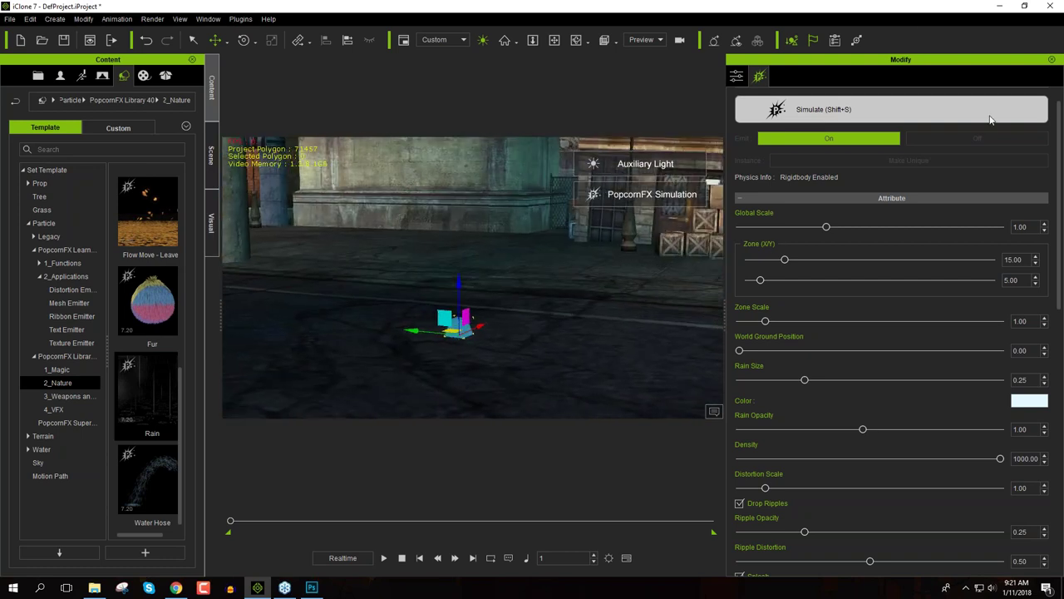
Turn off the auxiliary light and enable Global Illumination for the street scene
{"action": "left_click", "coordinate": [484, 42]}
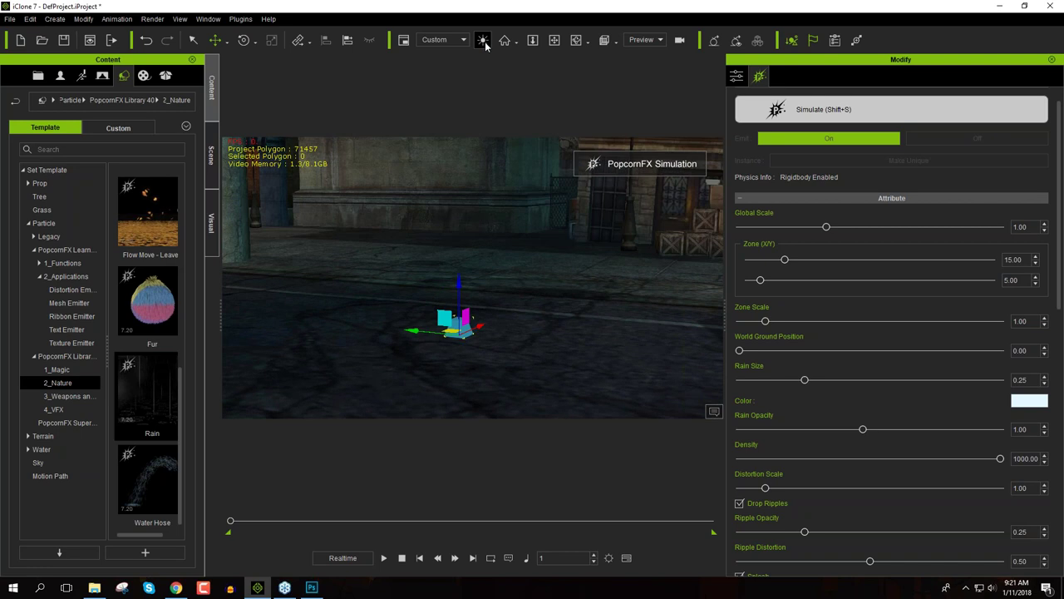
{"action": "left_click", "coordinate": [717, 43]}
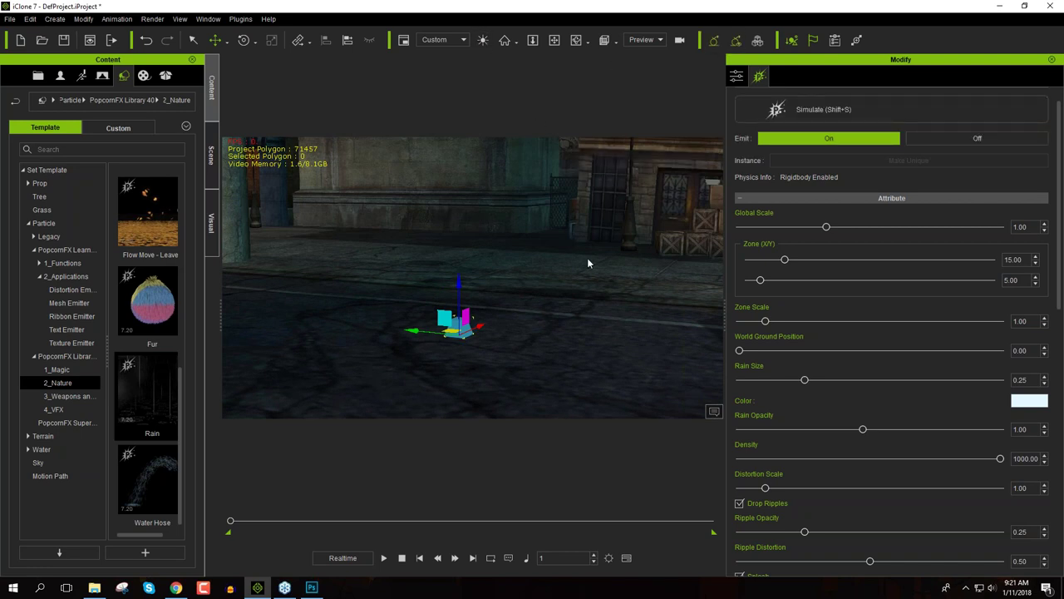
Simulate the Rain effect, enlarging its Zone X/Y to 75.46 and 68.81 and its Zone Scale to 3.97
{"action": "key", "text": "shift+s"}
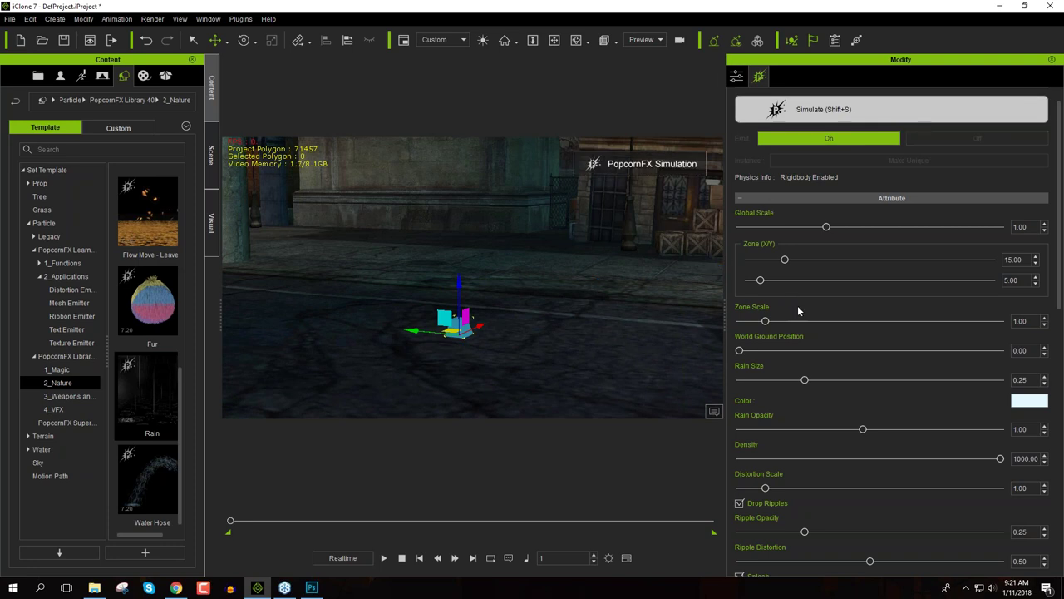
{"action": "left_click_drag", "start_coordinate": [1055, 266], "coordinate": [1063, 256]}
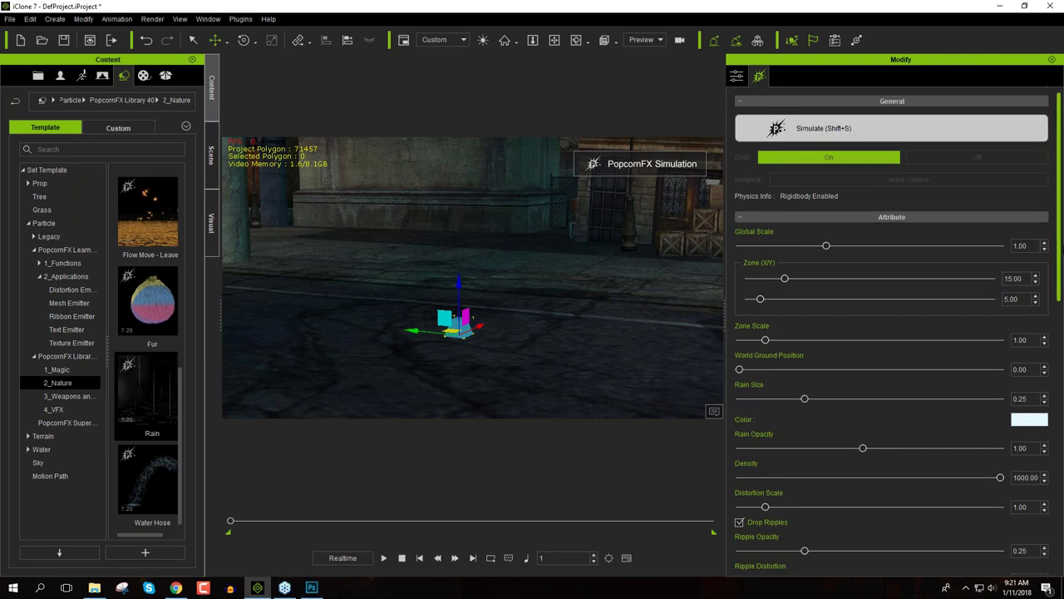
{"action": "left_click_drag", "start_coordinate": [784, 278], "coordinate": [845, 278]}
{"action": "left_click_drag", "start_coordinate": [759, 298], "coordinate": [840, 299]}
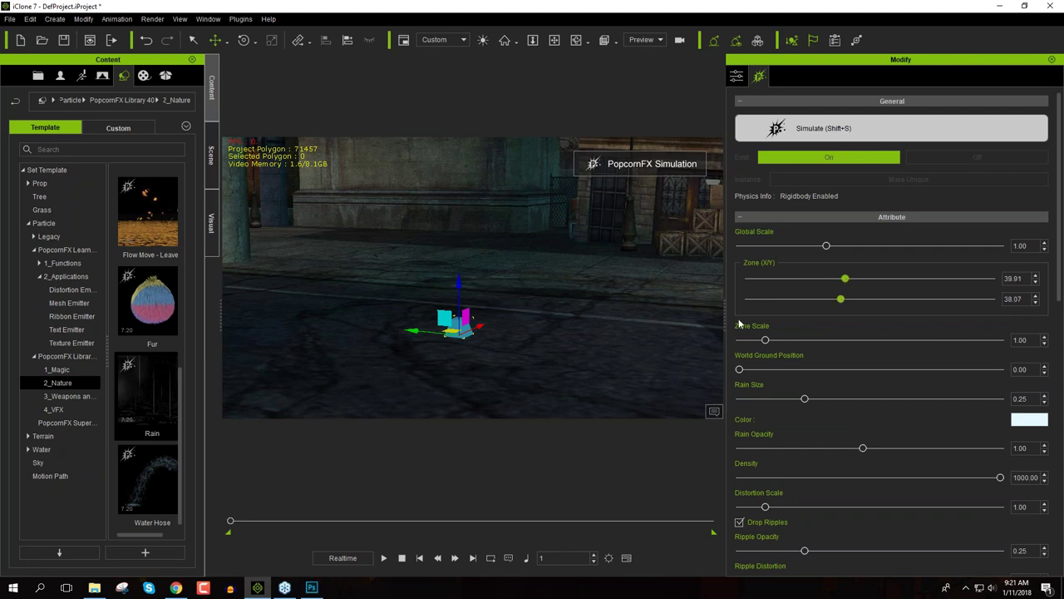
{"action": "left_click_drag", "start_coordinate": [845, 278], "coordinate": [931, 278]}
{"action": "left_click_drag", "start_coordinate": [765, 339], "coordinate": [843, 339]}
{"action": "scroll", "coordinate": [789, 489], "scroll_direction": "down", "scroll_amount": 6}
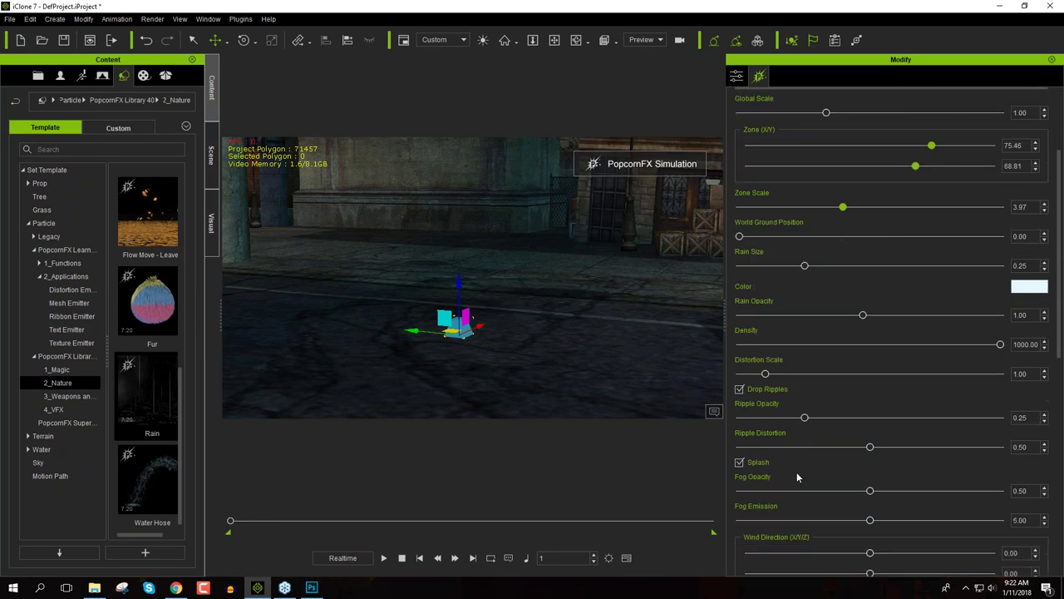
Examine the Rain emitter up close and its wind, particle resource and exposure bloom settings, then end the simulation
{"action": "right_click_drag", "start_coordinate": [487, 344], "coordinate": [518, 381]}
{"action": "right_click_drag", "start_coordinate": [533, 192], "coordinate": [536, 233]}
{"action": "scroll", "coordinate": [835, 523], "scroll_direction": "down", "scroll_amount": 8}
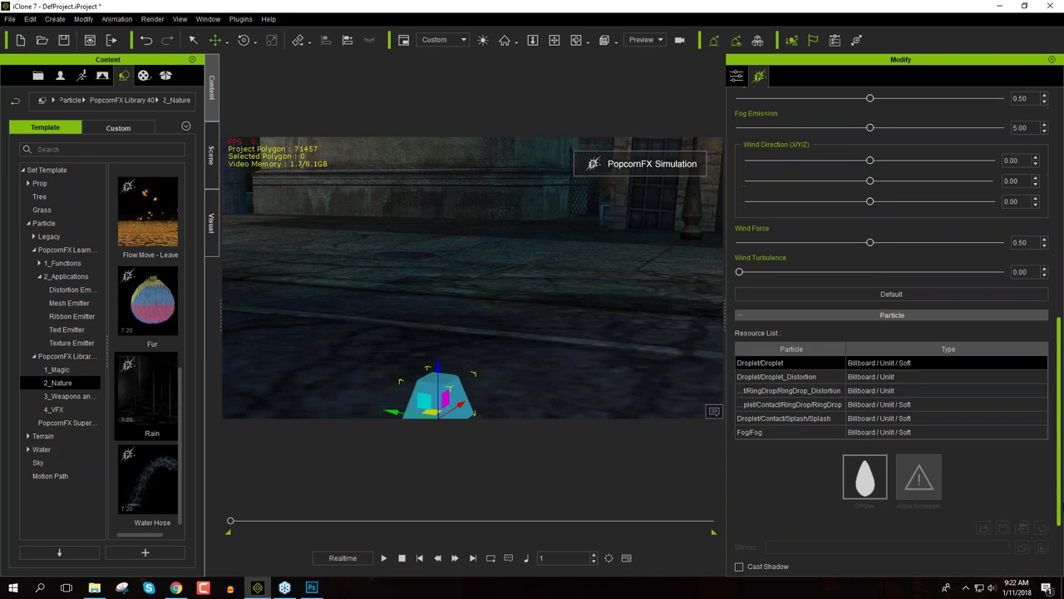
{"action": "left_click", "coordinate": [769, 481]}
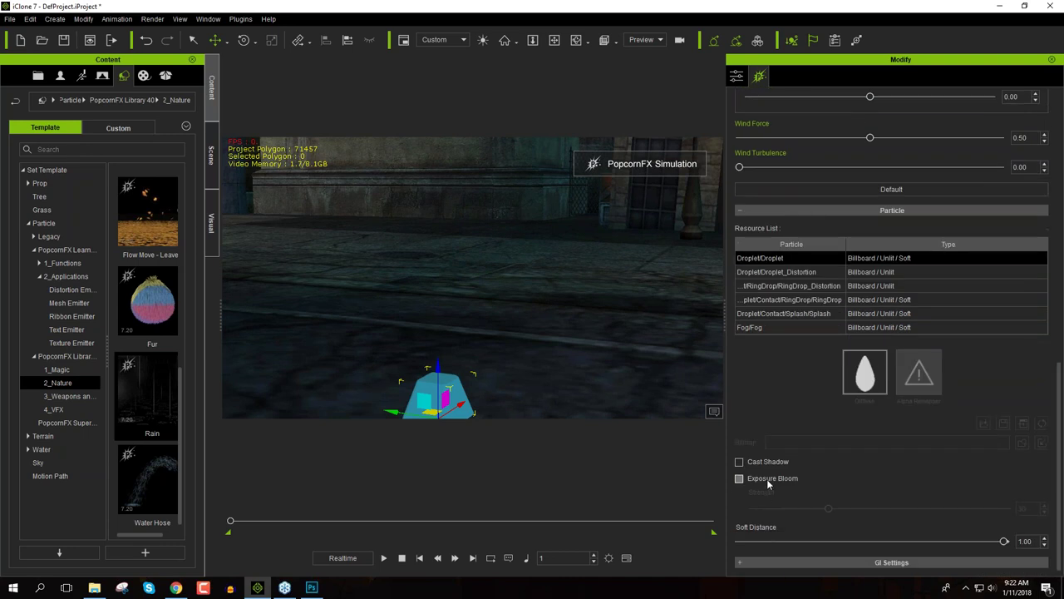
{"action": "scroll", "coordinate": [894, 332], "scroll_direction": "up", "scroll_amount": 8}
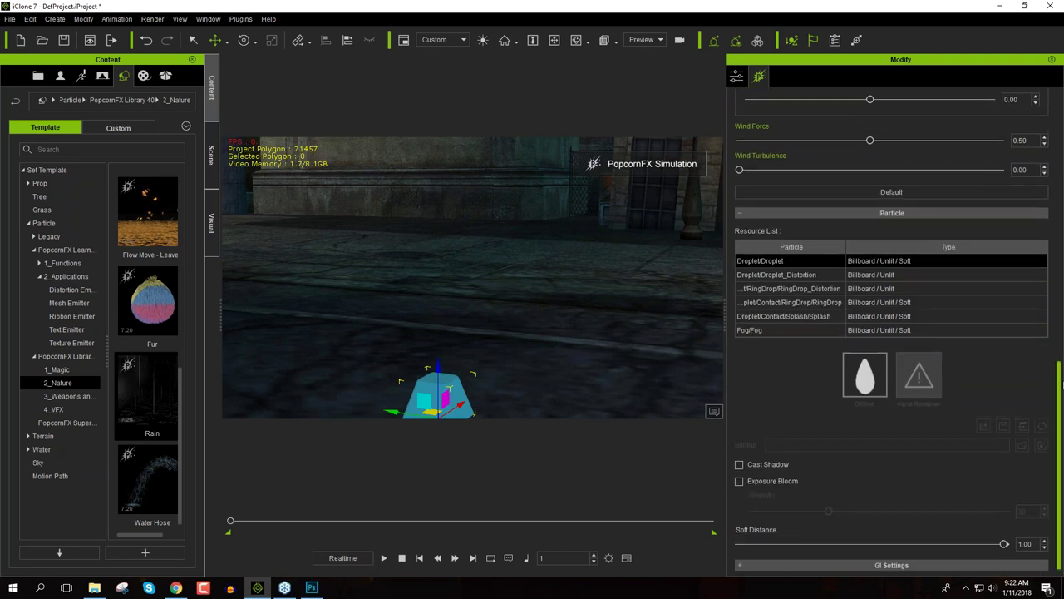
{"action": "scroll", "coordinate": [893, 333], "scroll_direction": "up", "scroll_amount": 3}
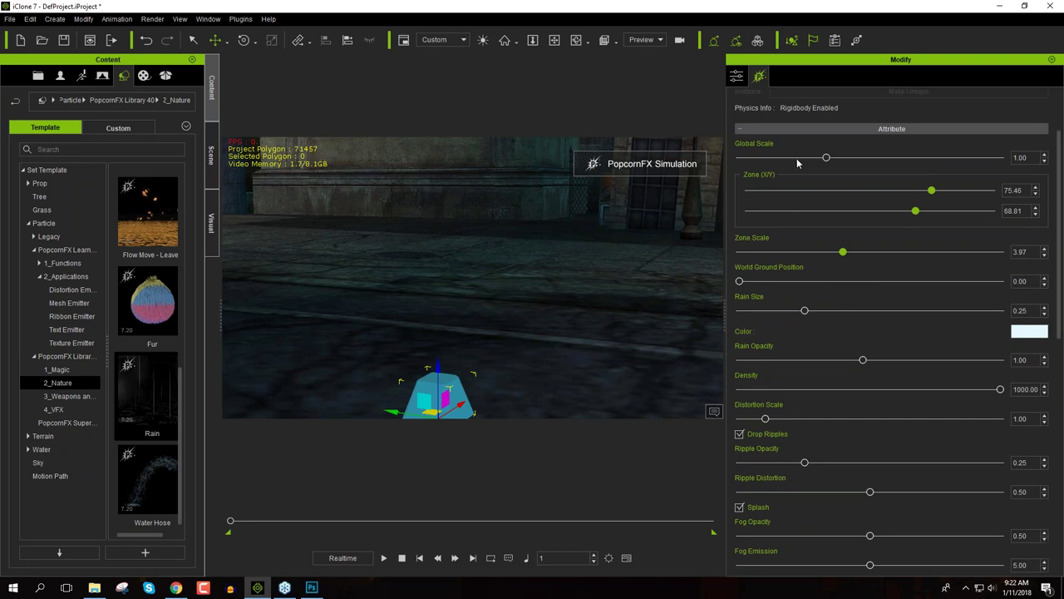
{"action": "scroll", "coordinate": [798, 166], "scroll_direction": "up", "scroll_amount": 3}
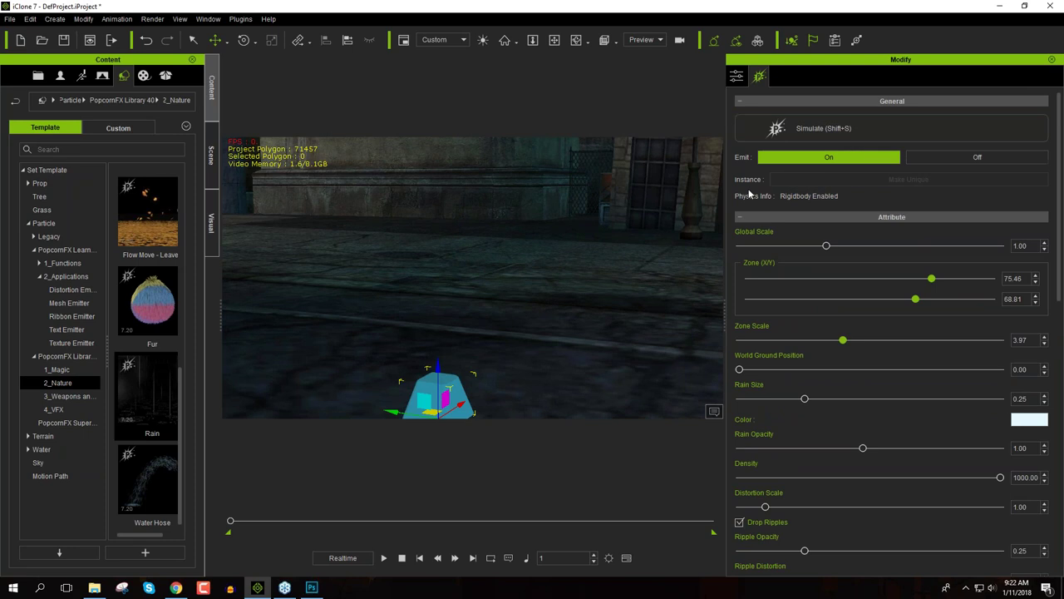
Play the project and stop it, then move the Rain emitter farther back on the road toward the sidewalk
{"action": "left_click", "coordinate": [383, 558]}
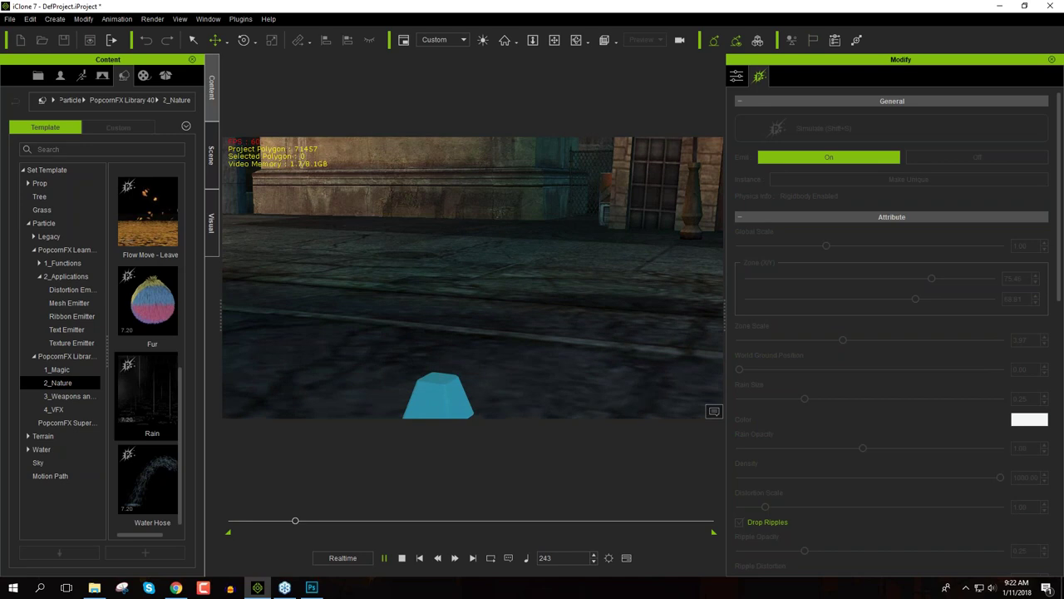
{"action": "left_click", "coordinate": [403, 558]}
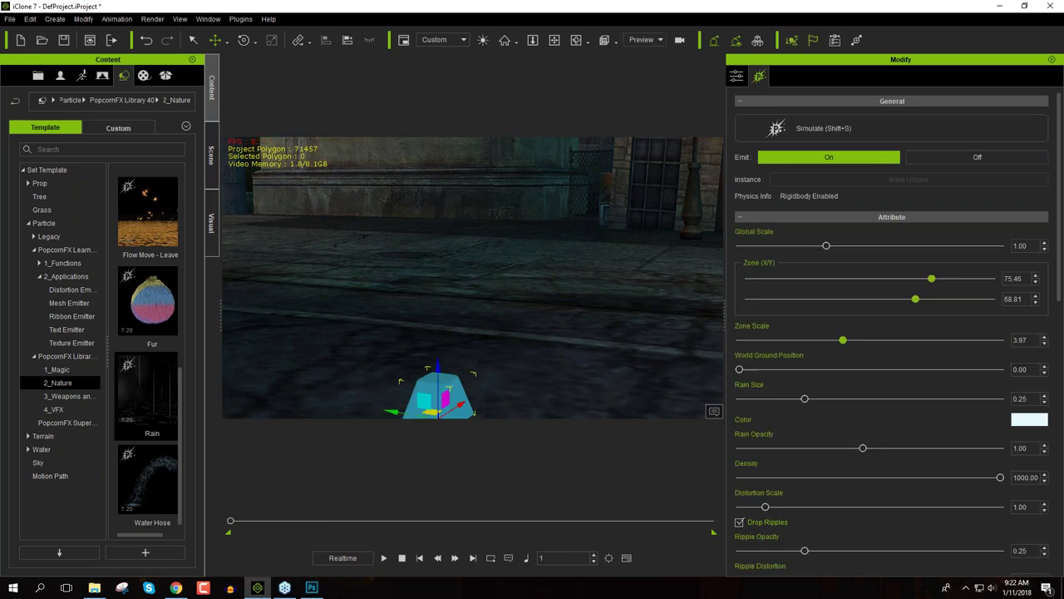
{"action": "left_click_drag", "start_coordinate": [405, 418], "coordinate": [433, 384]}
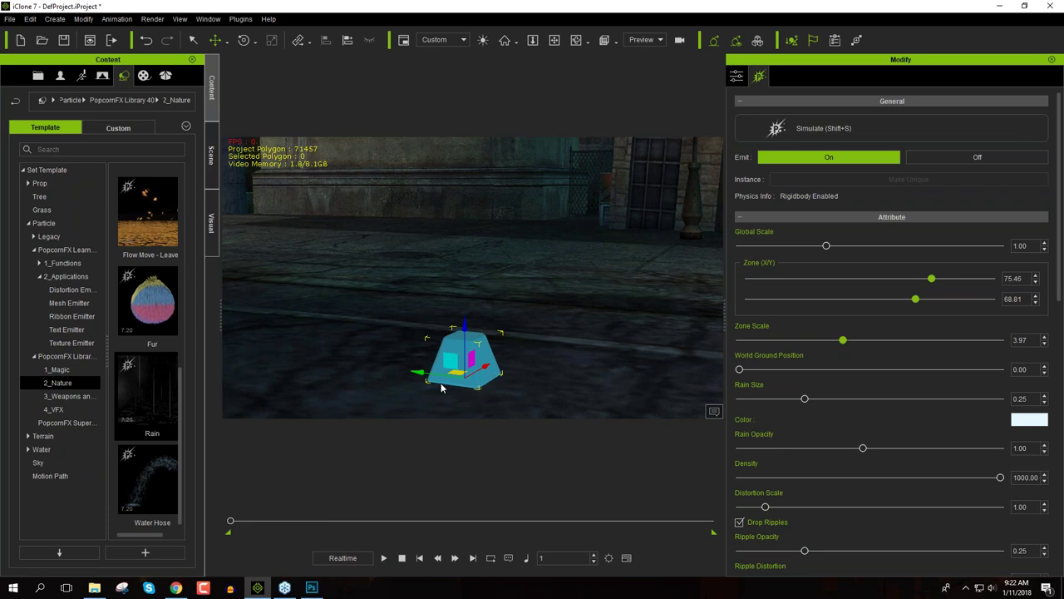
{"action": "right_click_drag", "start_coordinate": [442, 387], "coordinate": [565, 365]}
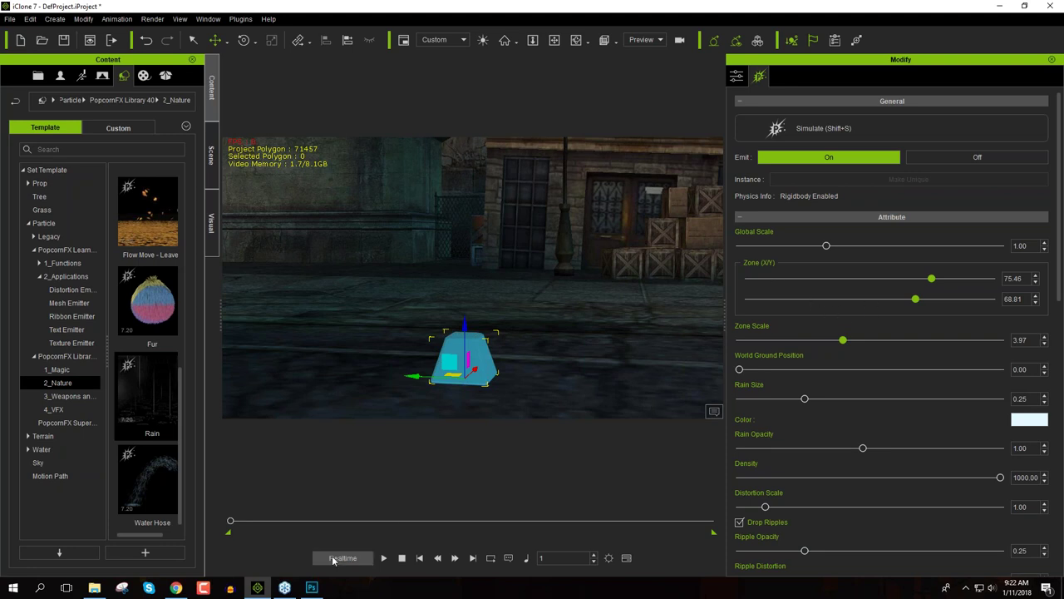
Switch to Chrome and sign in to the Reallusion member account from the PopcornFX Tutorials page
{"action": "left_click", "coordinate": [285, 587]}
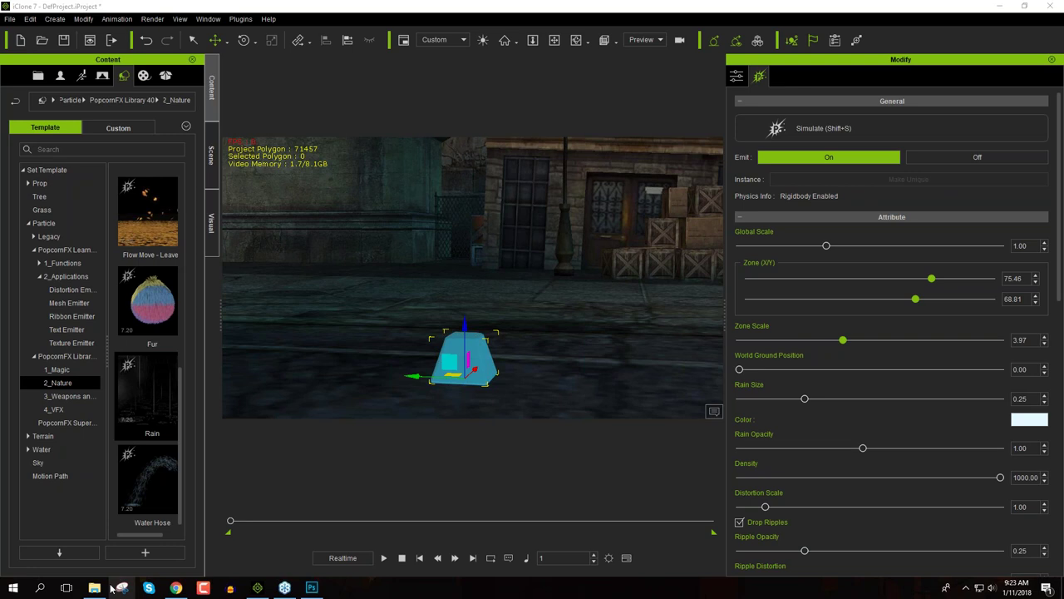
{"action": "left_click", "coordinate": [176, 588]}
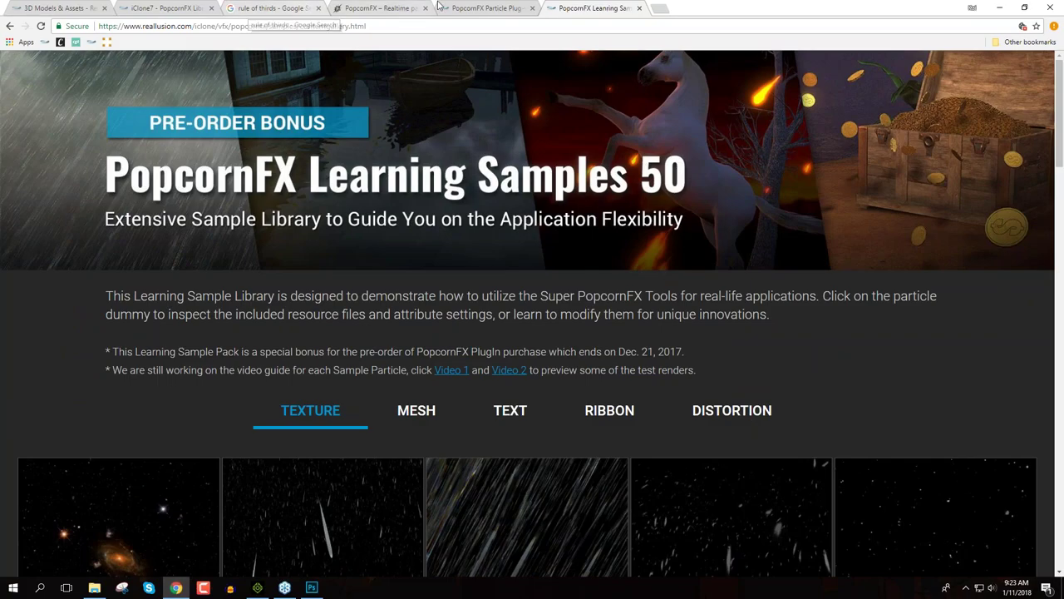
{"action": "left_click", "coordinate": [478, 7]}
{"action": "scroll", "coordinate": [523, 125], "scroll_direction": "up", "scroll_amount": 3}
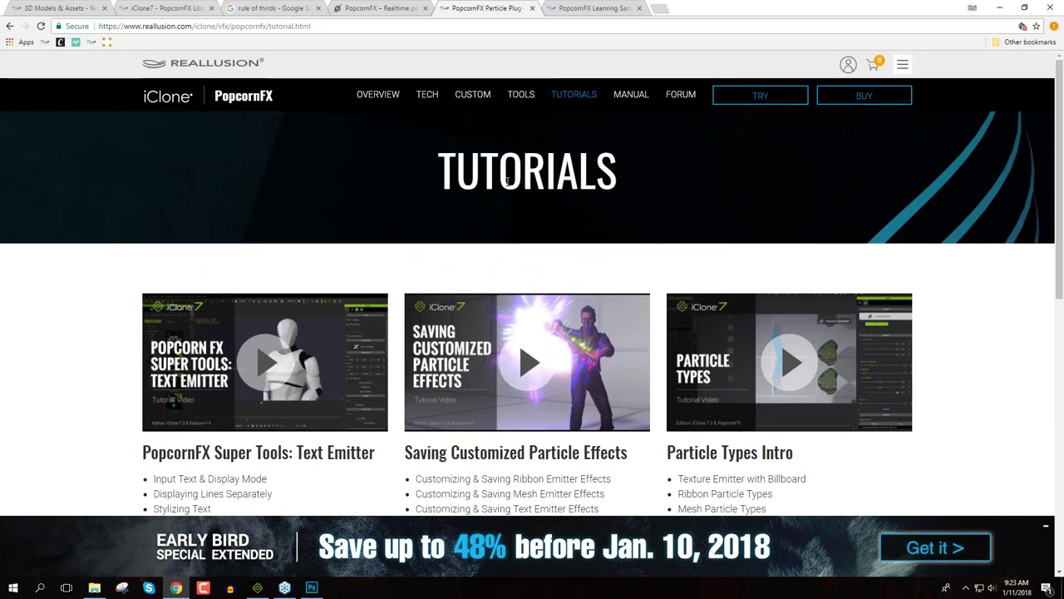
{"action": "mouse_move", "coordinate": [847, 64]}
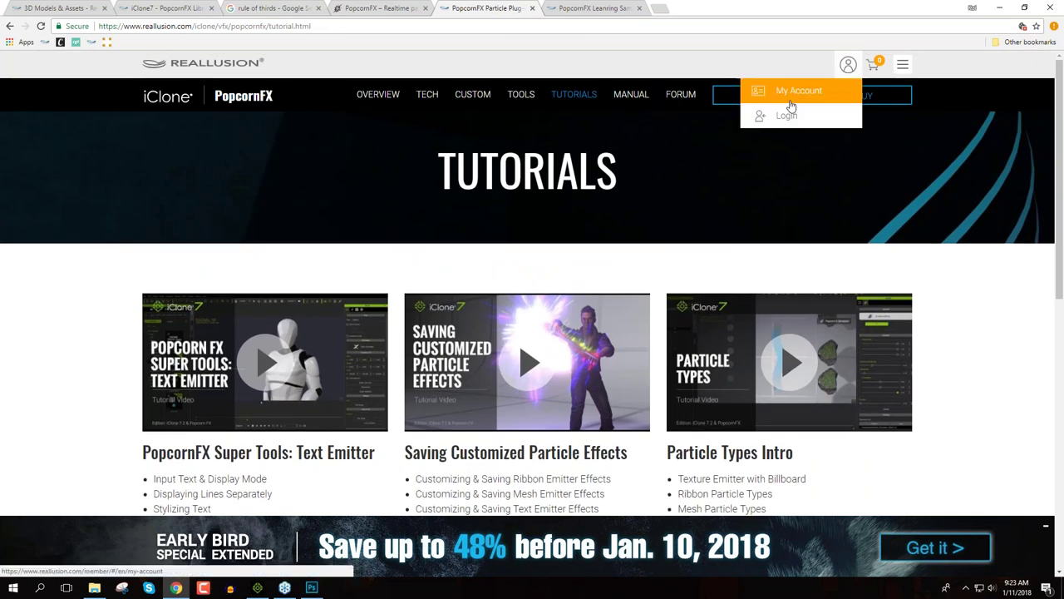
{"action": "left_click", "coordinate": [790, 95]}
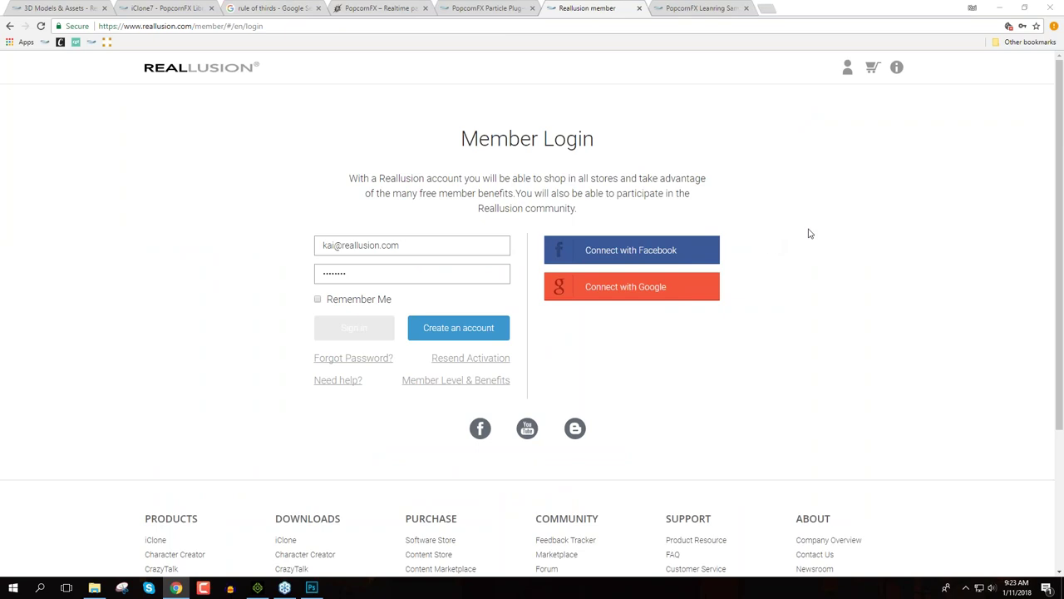
{"action": "left_click", "coordinate": [350, 328]}
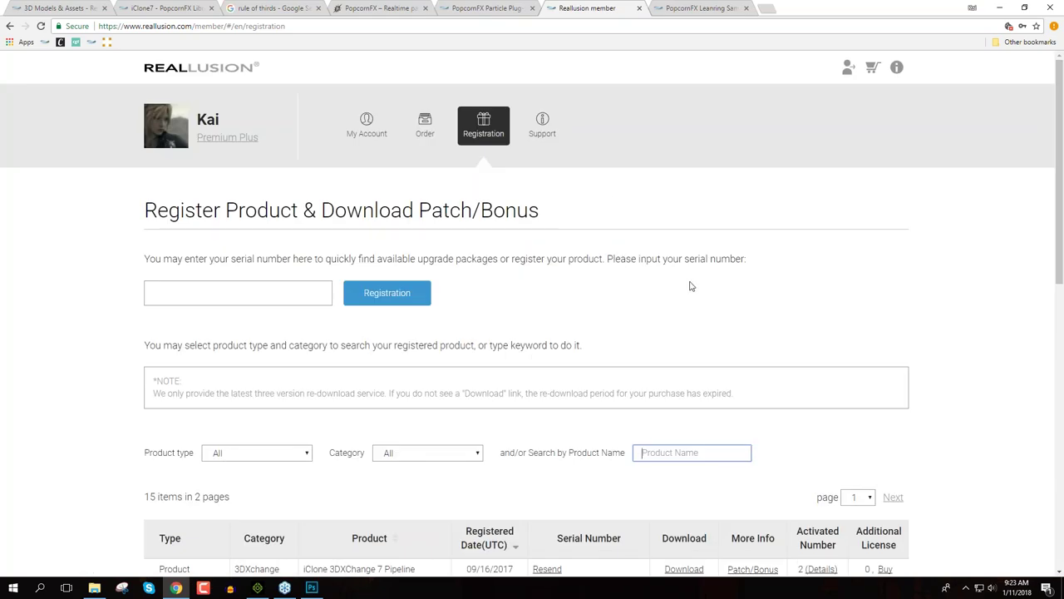
Review the registered product list with its Download and Patch/Bonus links
{"action": "scroll", "coordinate": [688, 283], "scroll_direction": "down", "scroll_amount": 1}
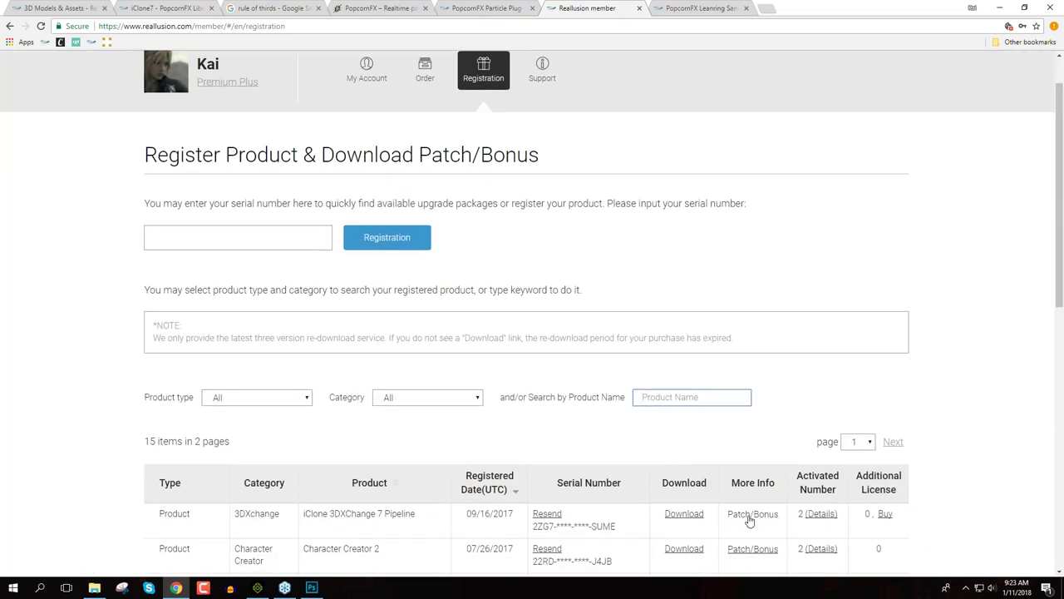
{"action": "scroll", "coordinate": [646, 496], "scroll_direction": "down", "scroll_amount": 1}
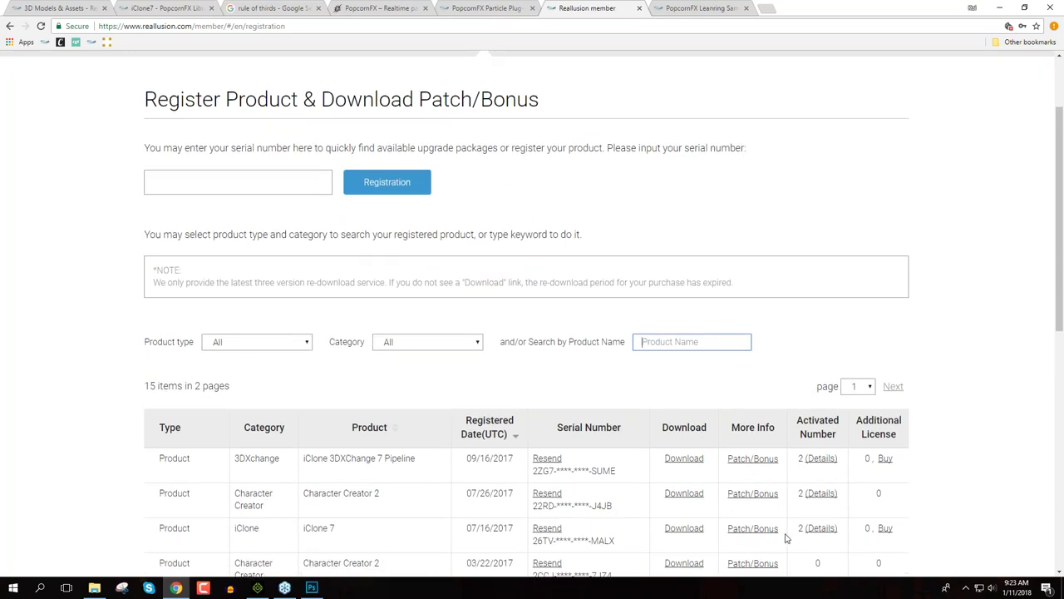
{"action": "scroll", "coordinate": [502, 321], "scroll_direction": "up", "scroll_amount": 2}
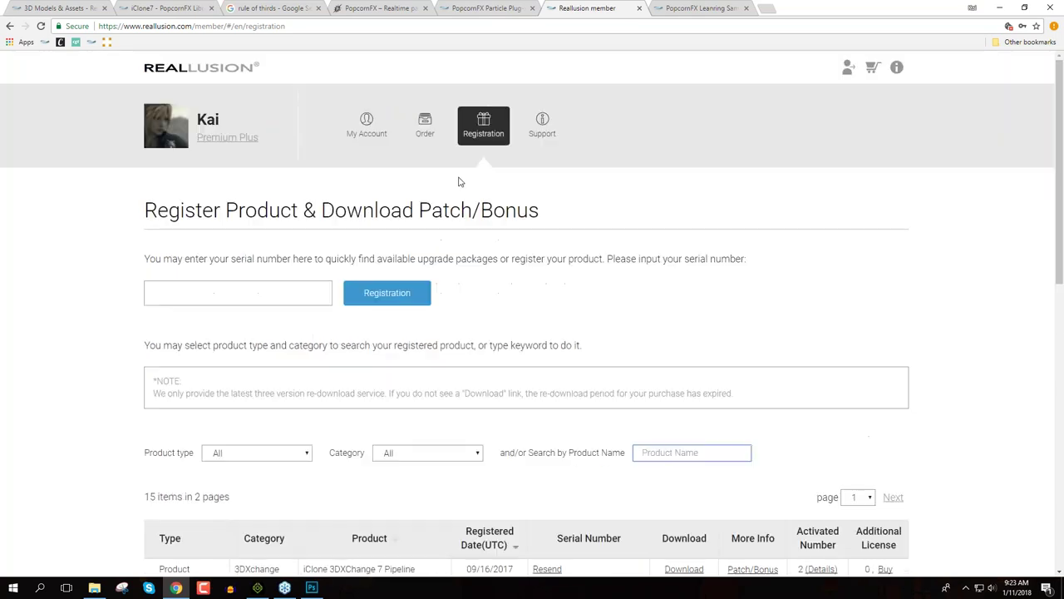
Open the account's order history and expand the PopcornFX Plug-in for iClone + PopcornFX Library 40 order
{"action": "left_click", "coordinate": [414, 124]}
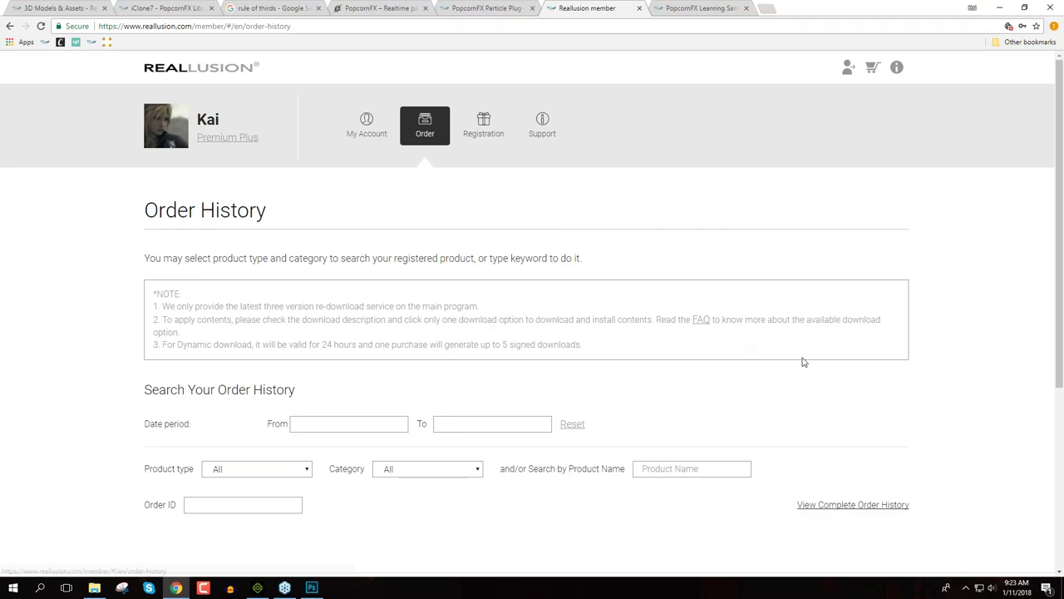
{"action": "scroll", "coordinate": [803, 360], "scroll_direction": "down", "scroll_amount": 3}
{"action": "scroll", "coordinate": [756, 366], "scroll_direction": "up", "scroll_amount": 2}
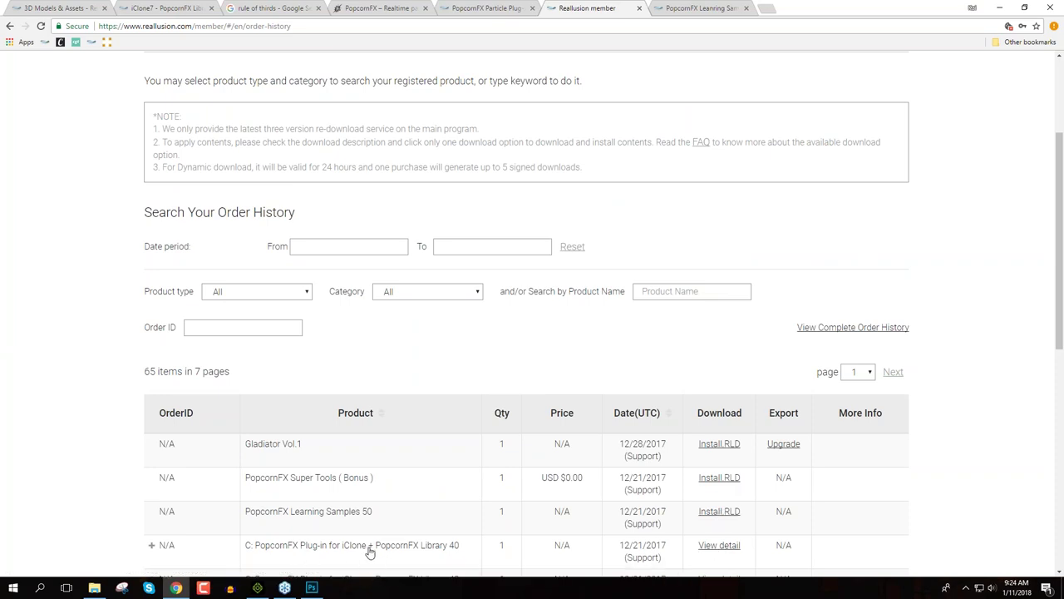
{"action": "left_click", "coordinate": [153, 549]}
{"action": "scroll", "coordinate": [249, 536], "scroll_direction": "down", "scroll_amount": 1}
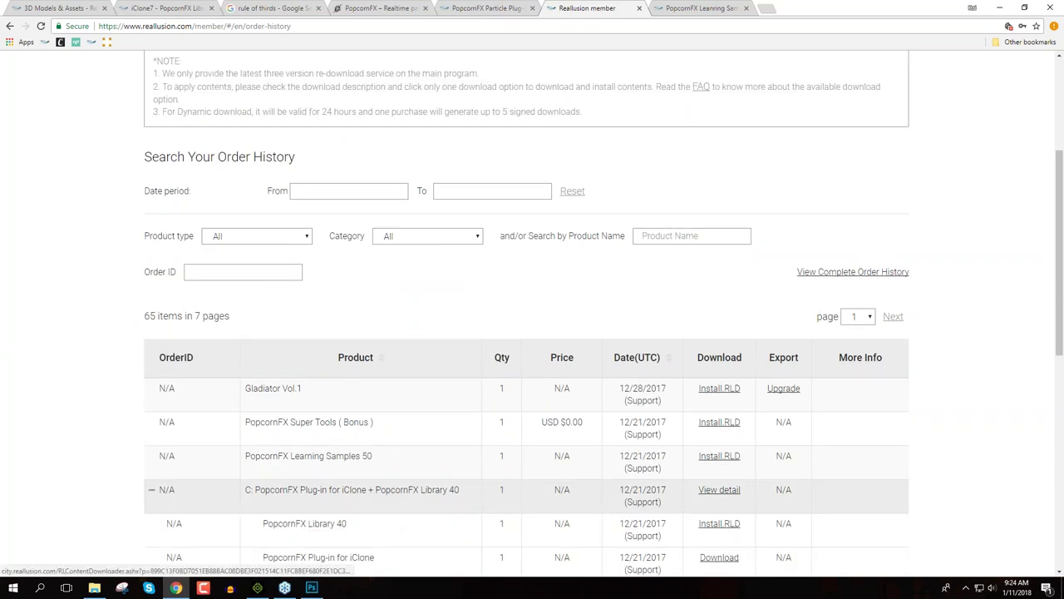
{"action": "scroll", "coordinate": [532, 333], "scroll_direction": "down", "scroll_amount": 1}
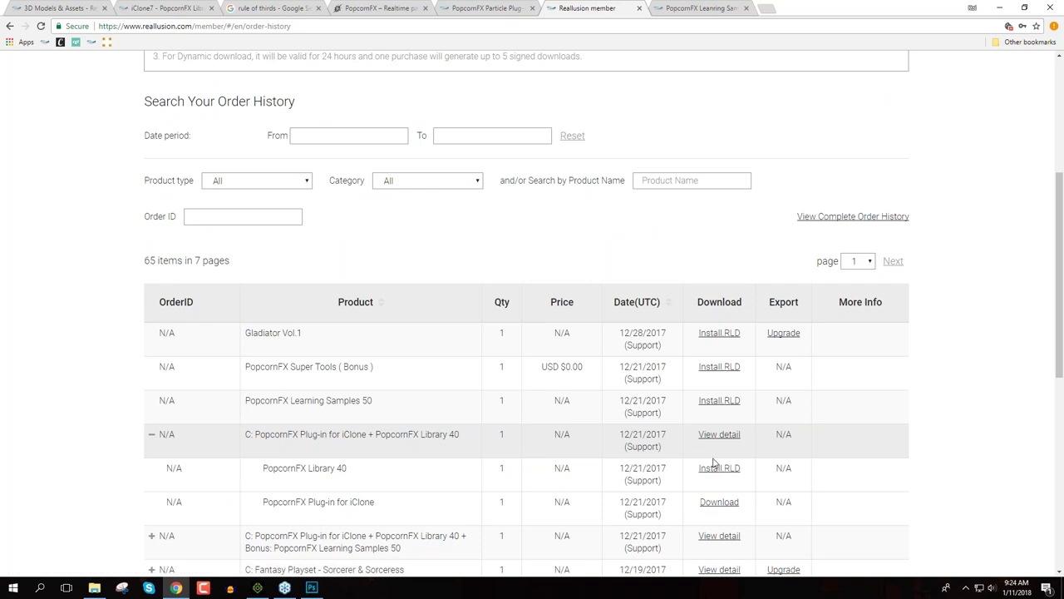
Collapse that order, expand the PopcornFX bundle with the bonus Learning Samples 50, and review its download options
{"action": "left_click", "coordinate": [719, 436]}
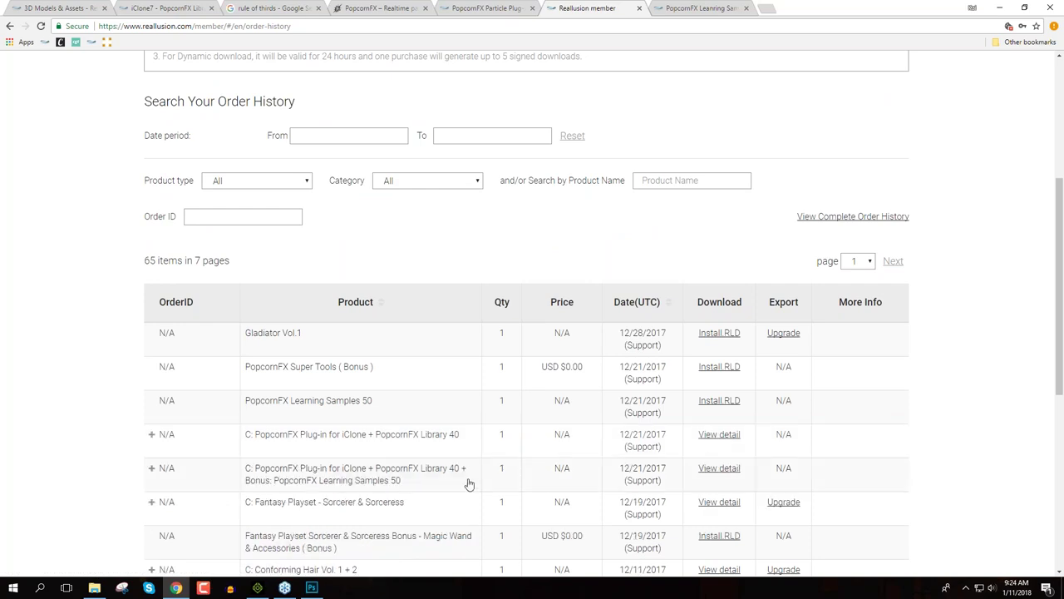
{"action": "left_click", "coordinate": [720, 469]}
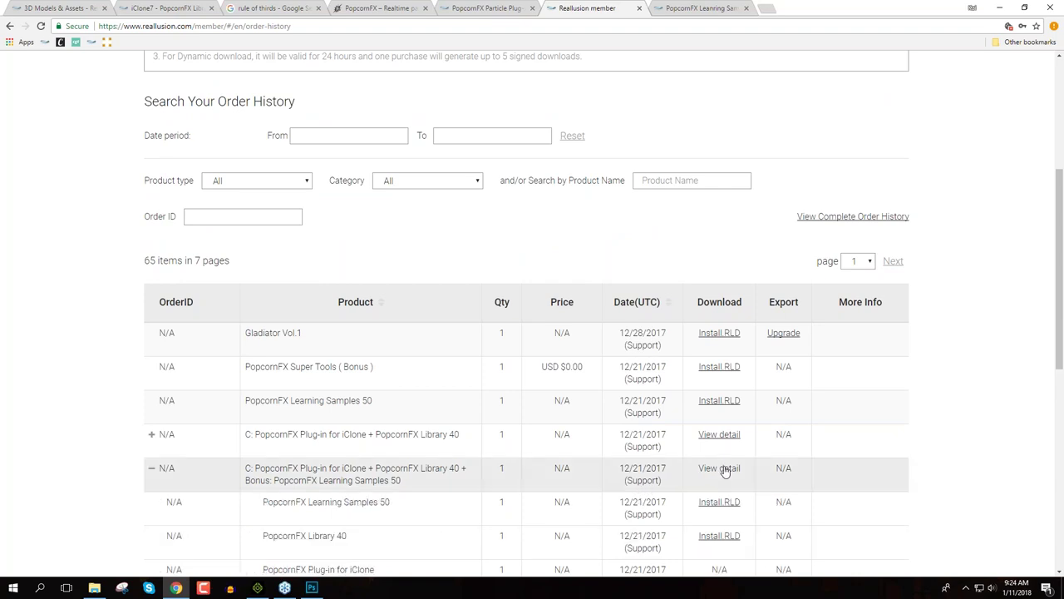
{"action": "scroll", "coordinate": [729, 470], "scroll_direction": "down", "scroll_amount": 1}
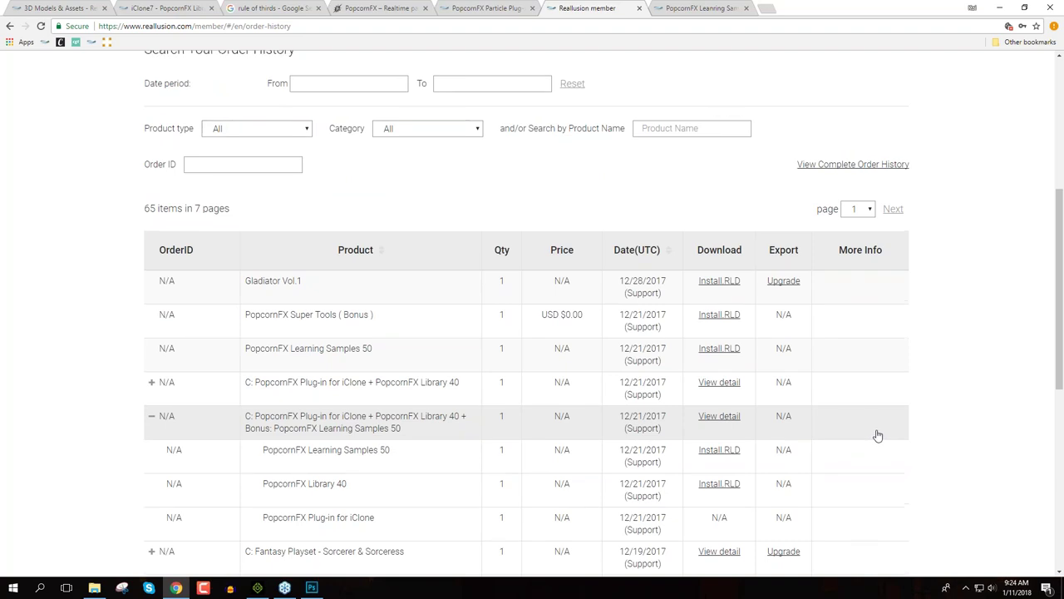
{"action": "scroll", "coordinate": [873, 436], "scroll_direction": "up", "scroll_amount": 4}
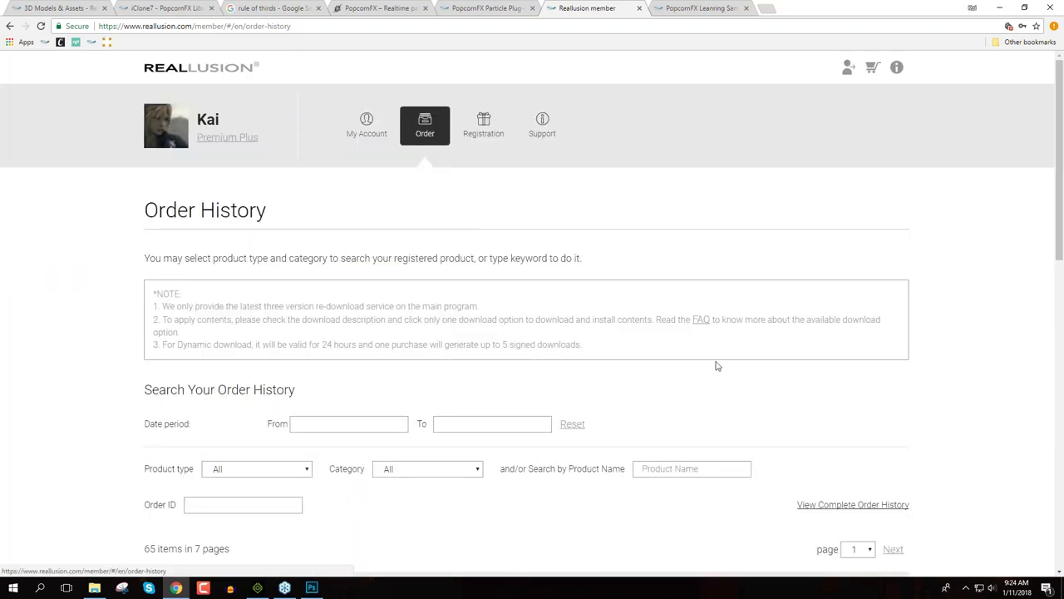
{"action": "scroll", "coordinate": [762, 363], "scroll_direction": "down", "scroll_amount": 3}
{"action": "scroll", "coordinate": [841, 507], "scroll_direction": "down", "scroll_amount": 2}
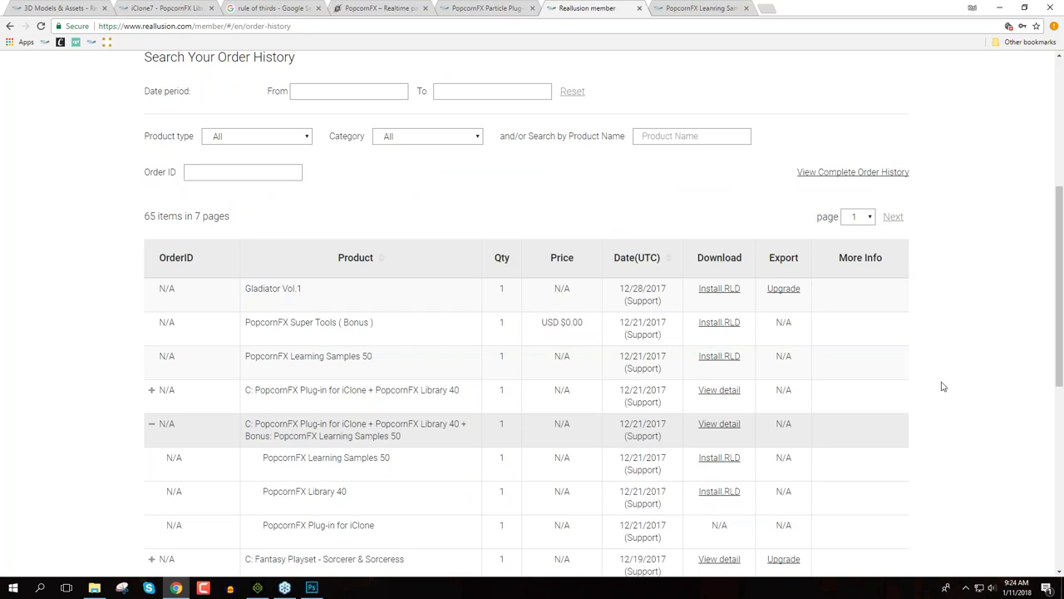
{"action": "scroll", "coordinate": [943, 386], "scroll_direction": "up", "scroll_amount": 4}
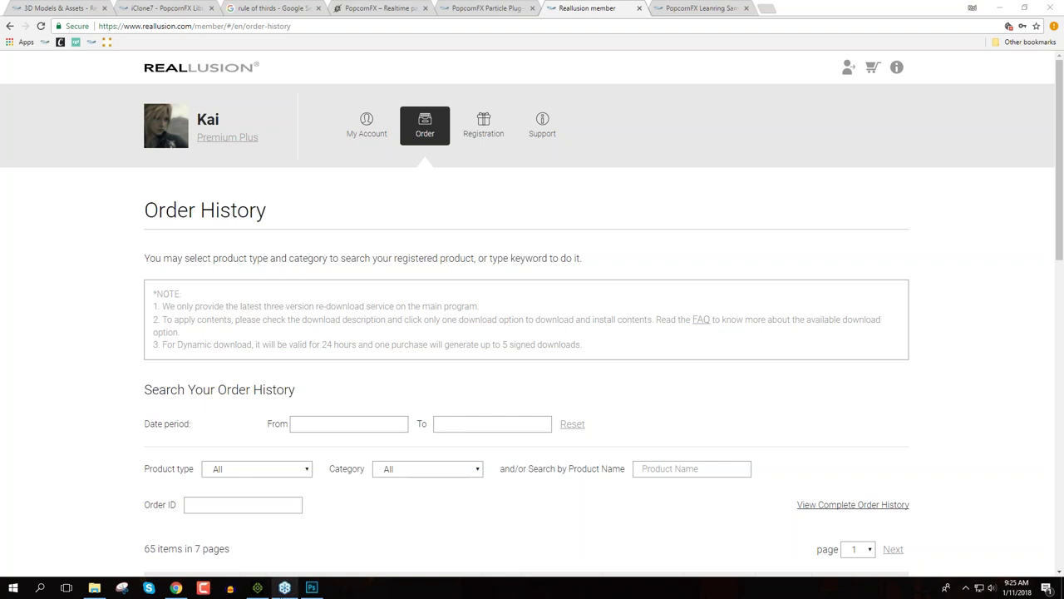
Switch to iClone, raise the Rain emitter high above the road, and start the simulation
{"action": "left_click", "coordinate": [259, 589]}
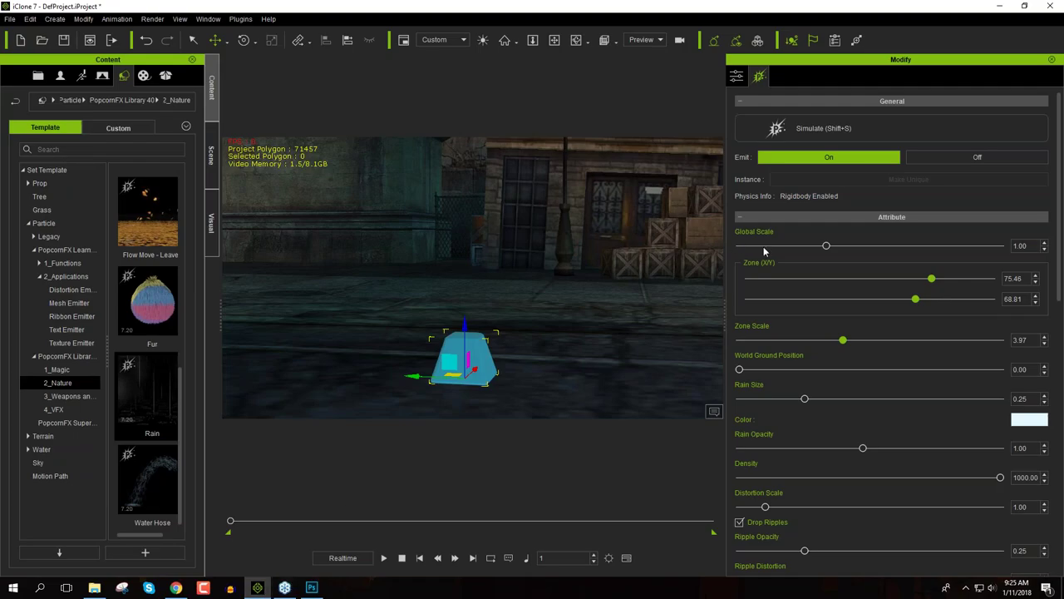
{"action": "left_click_drag", "start_coordinate": [486, 358], "coordinate": [501, 146]}
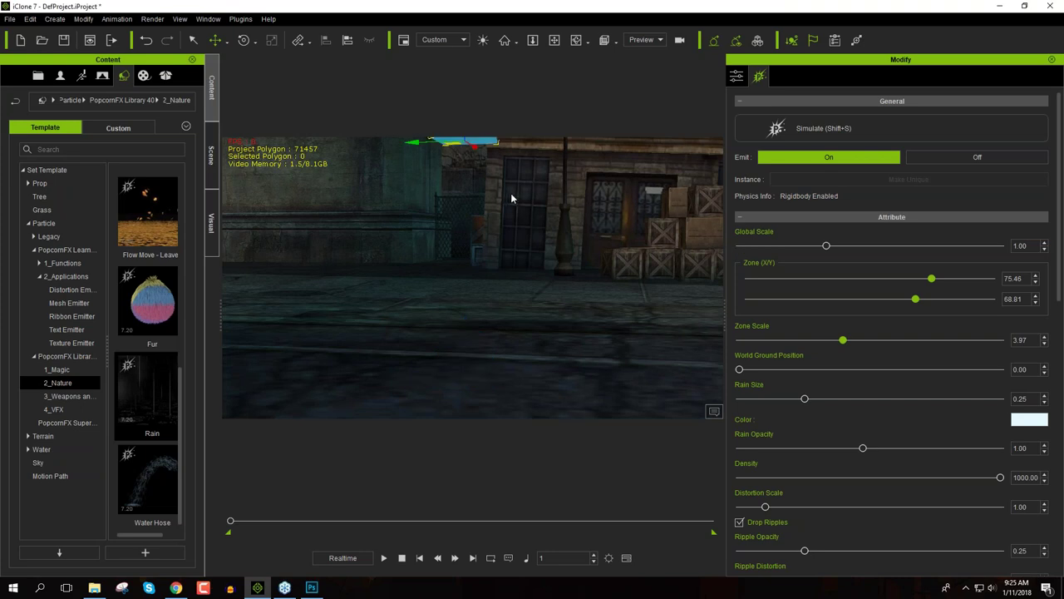
{"action": "key", "text": "shift+s"}
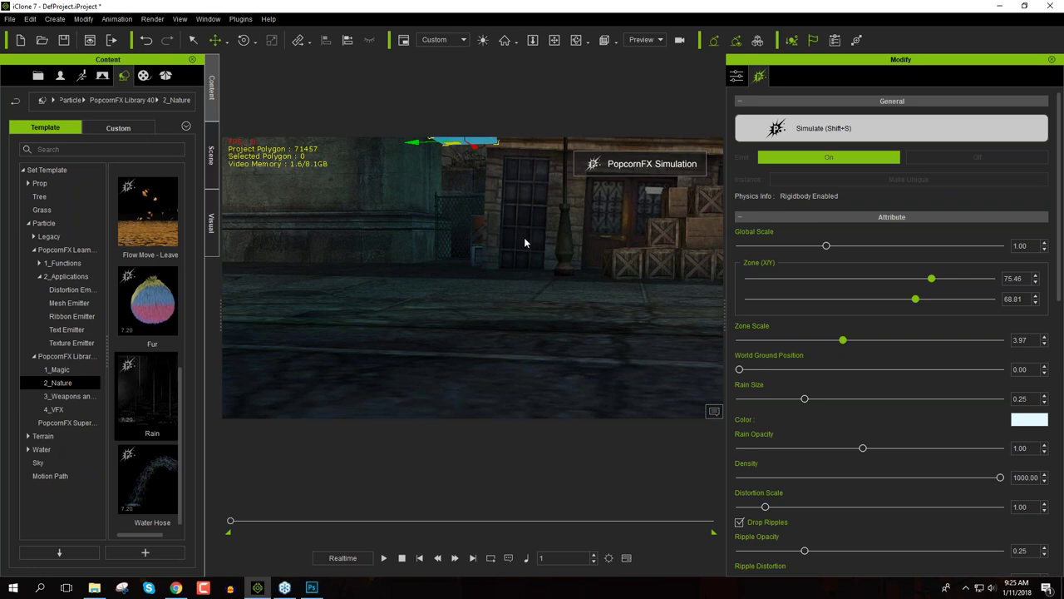
Set both the X and Y zone of the Rain emitter to 0.92 and rerun the simulation
{"action": "right_click_drag", "start_coordinate": [542, 207], "coordinate": [480, 207]}
{"action": "right_click_drag", "start_coordinate": [559, 270], "coordinate": [461, 321]}
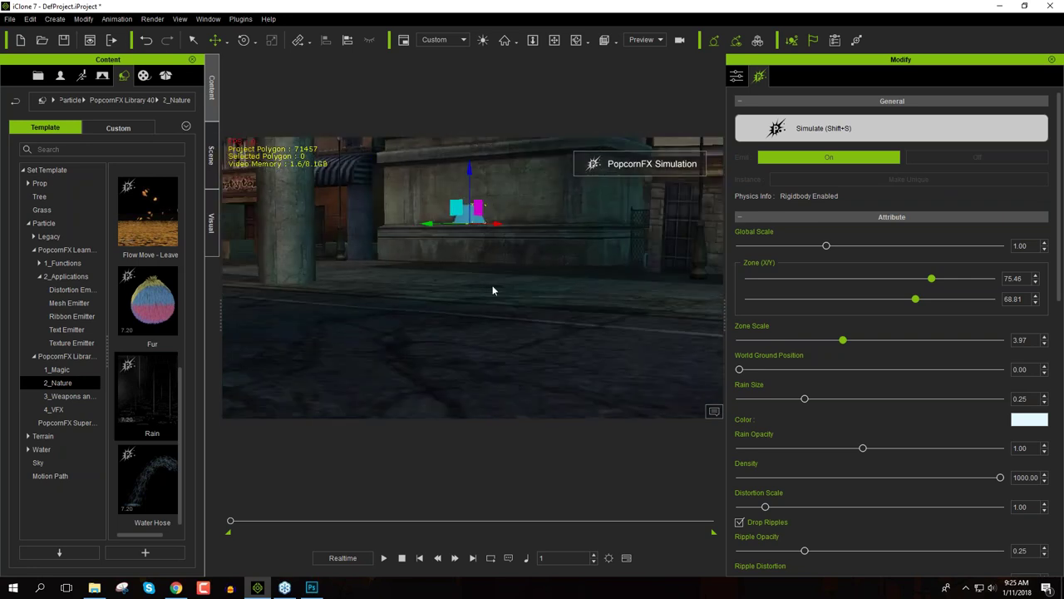
{"action": "key", "text": "shift+s"}
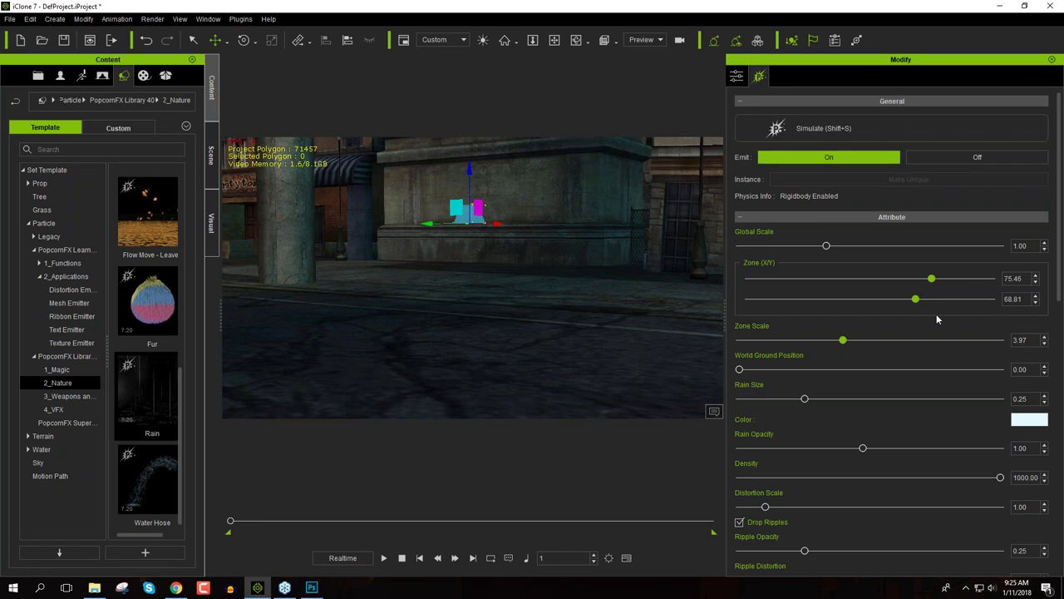
{"action": "left_click_drag", "start_coordinate": [931, 278], "coordinate": [729, 285]}
{"action": "left_click_drag", "start_coordinate": [913, 298], "coordinate": [750, 302]}
{"action": "left_click", "coordinate": [752, 280]}
{"action": "key", "text": "shift+s"}
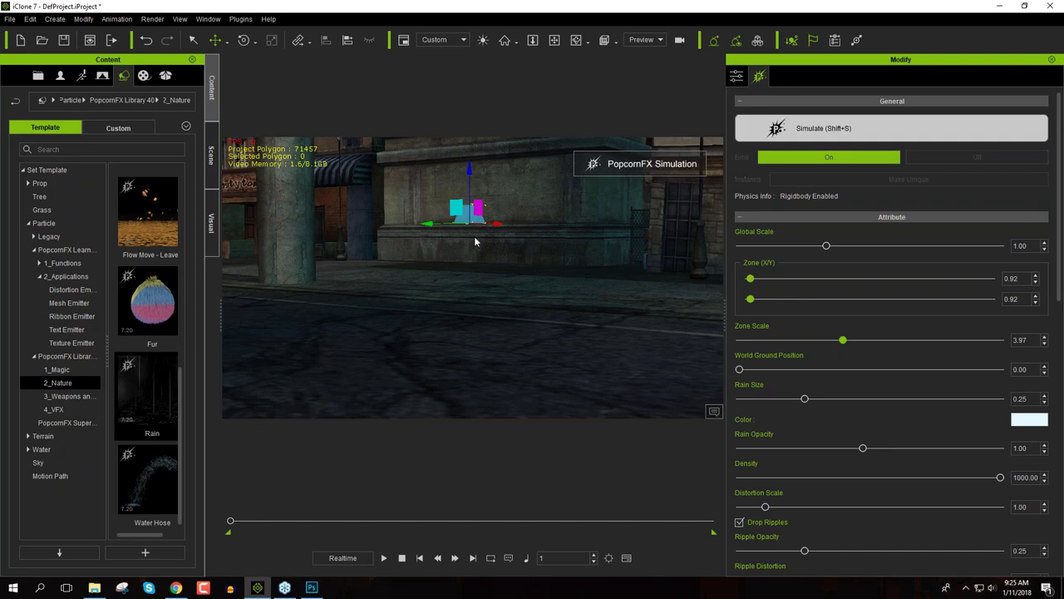
Set the Rain effect's Global Scale to 0.38 and Rain Size to 0.04, and stop the simulation
{"action": "left_click_drag", "start_coordinate": [825, 246], "coordinate": [772, 246]}
{"action": "left_click_drag", "start_coordinate": [805, 400], "coordinate": [747, 400]}
{"action": "left_click", "coordinate": [799, 133]}
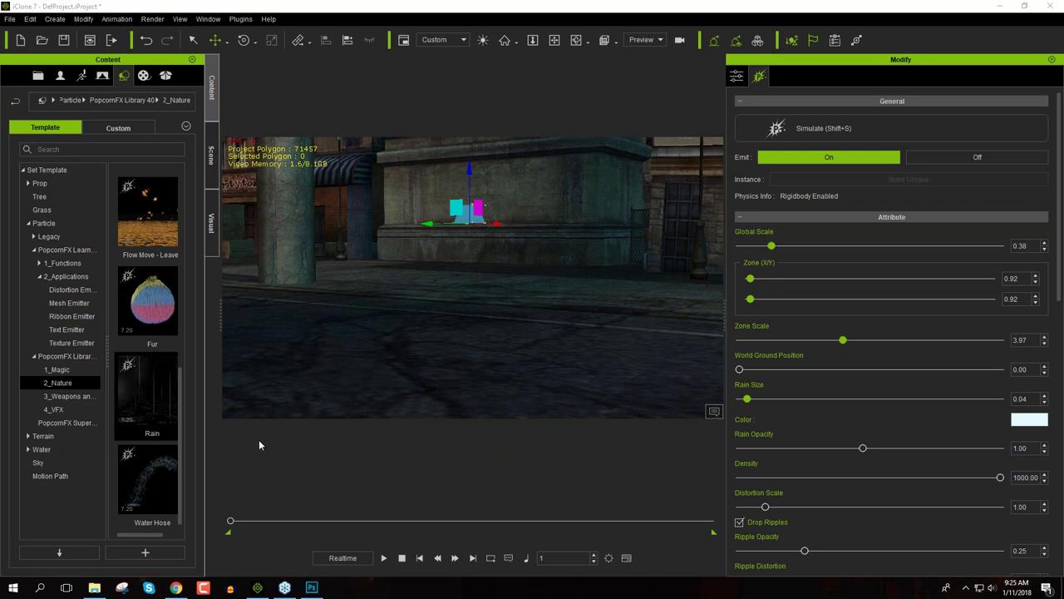
Browse the Weapons and Explosions, VFX and Magic effects of PopcornFX Library 40, and place the Teleporter effect on the road
{"action": "scroll", "coordinate": [182, 451], "scroll_direction": "up", "scroll_amount": 5}
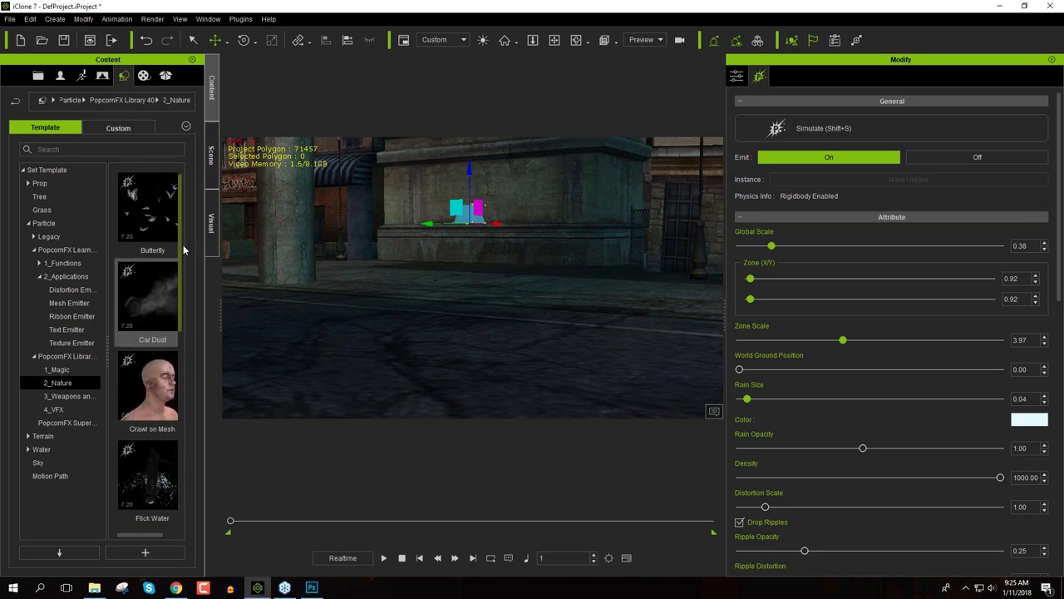
{"action": "left_click", "coordinate": [68, 395]}
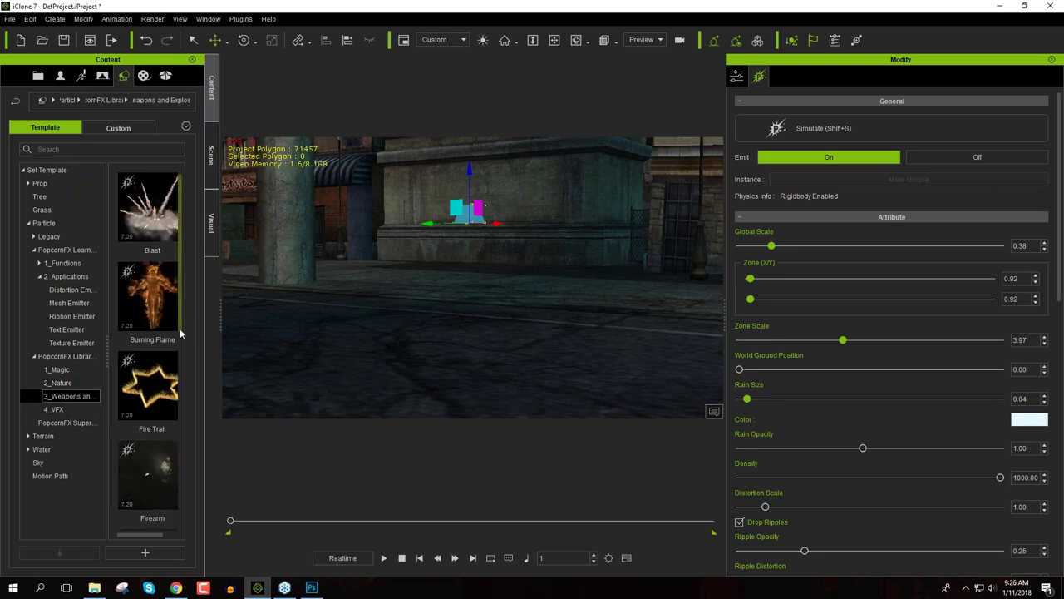
{"action": "left_click", "coordinate": [55, 409]}
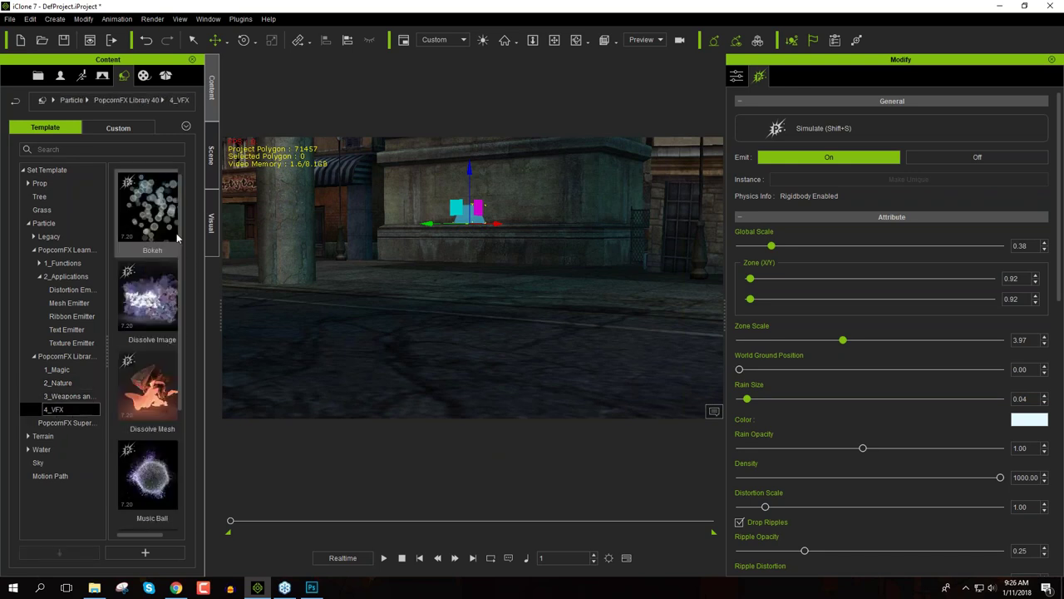
{"action": "left_click_drag", "start_coordinate": [181, 221], "coordinate": [184, 368]}
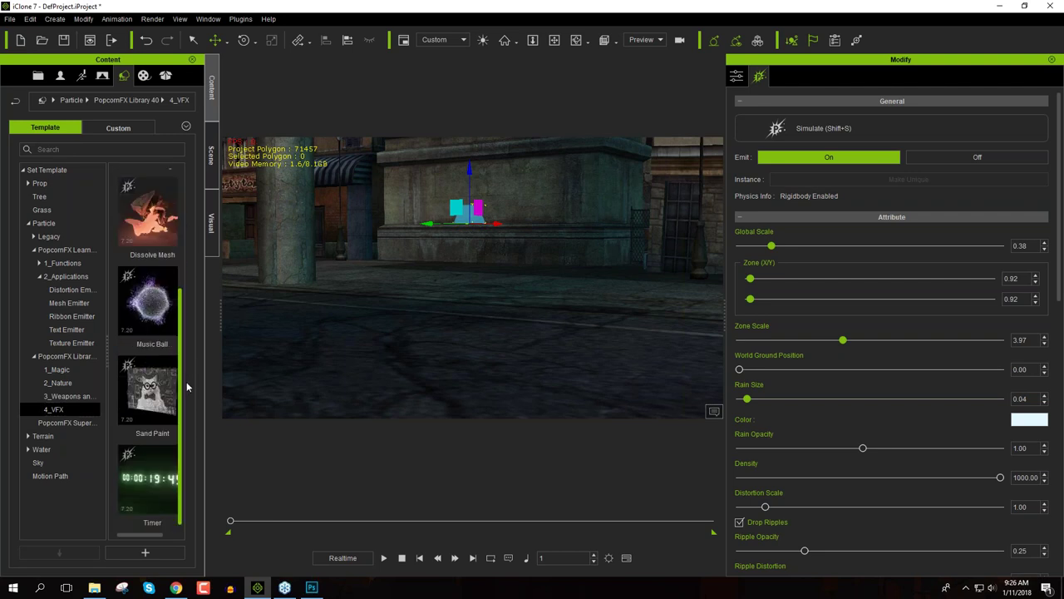
{"action": "left_click", "coordinate": [58, 370]}
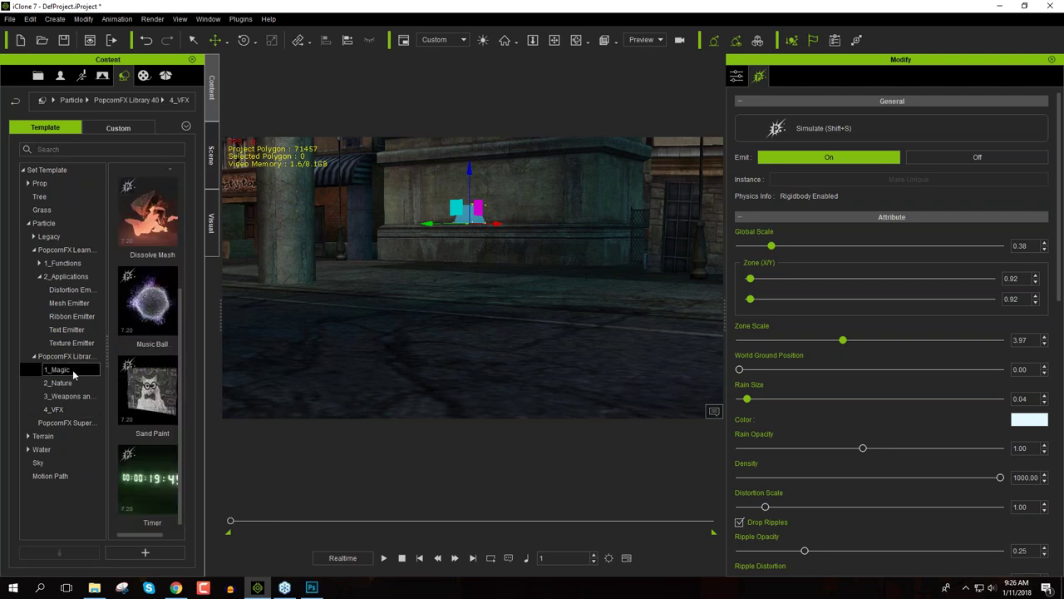
{"action": "left_click_drag", "start_coordinate": [180, 249], "coordinate": [170, 445]}
{"action": "scroll", "coordinate": [171, 449], "scroll_direction": "down", "scroll_amount": 3}
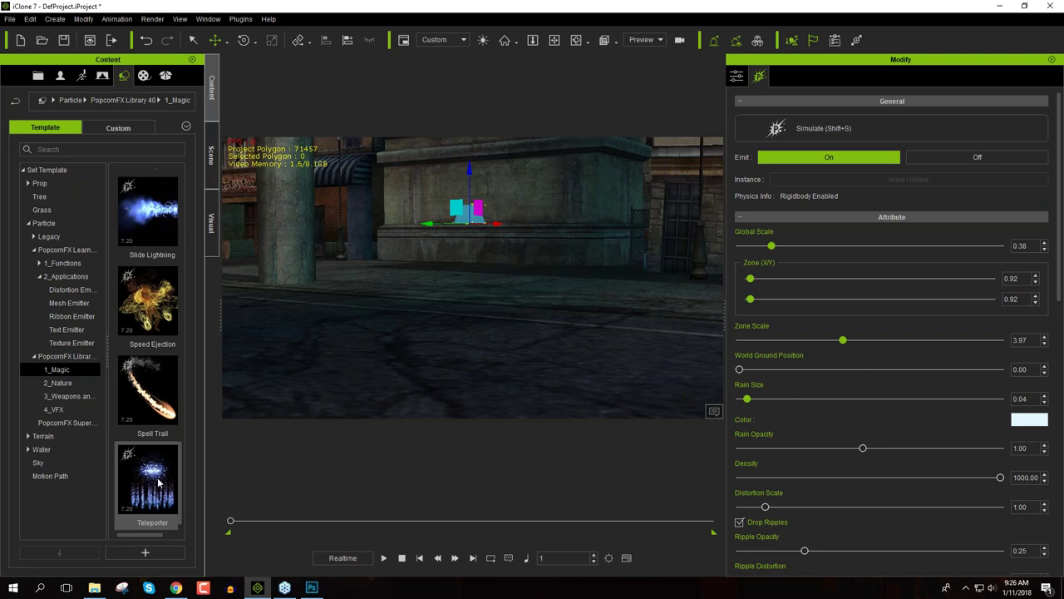
{"action": "left_click_drag", "start_coordinate": [158, 482], "coordinate": [323, 381]}
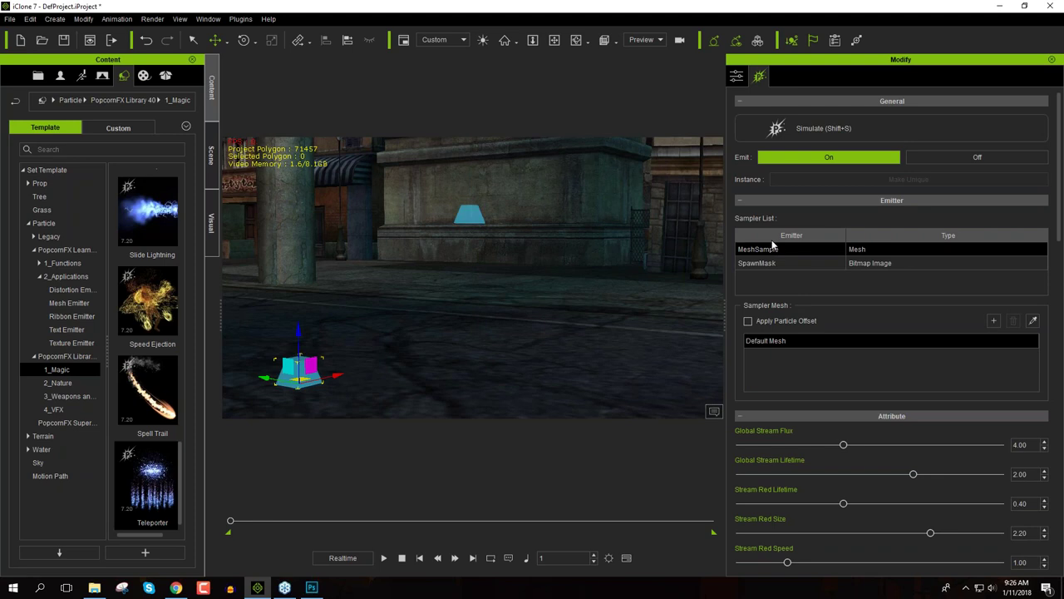
Review the Teleporter's stream and vortex attributes and its particle resource list
{"action": "scroll", "coordinate": [1061, 219], "scroll_direction": "down", "scroll_amount": 5}
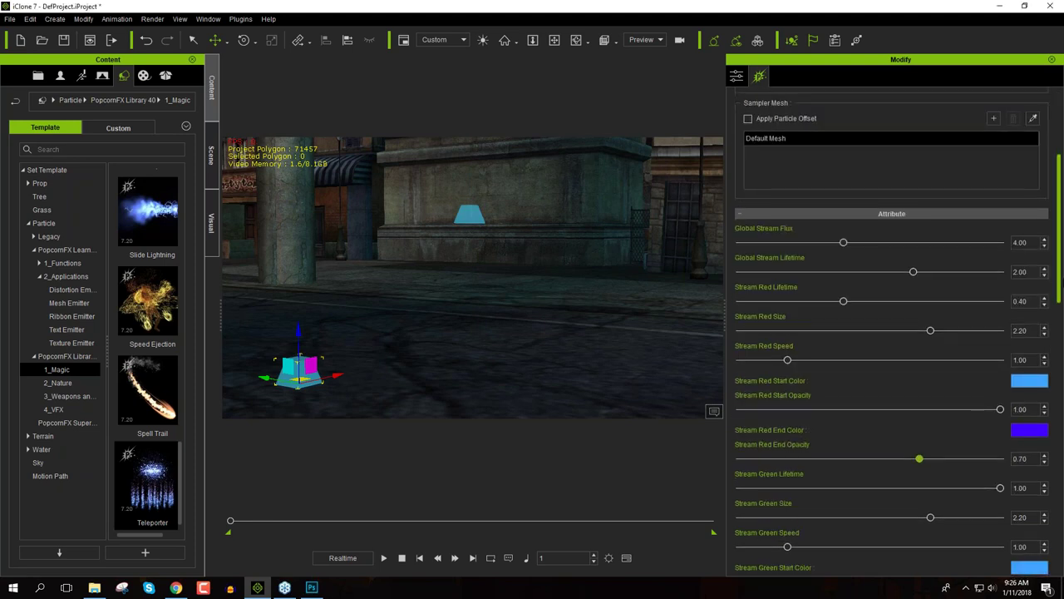
{"action": "scroll", "coordinate": [898, 333], "scroll_direction": "down", "scroll_amount": 1}
{"action": "scroll", "coordinate": [891, 333], "scroll_direction": "down", "scroll_amount": 2}
{"action": "scroll", "coordinate": [898, 332], "scroll_direction": "down", "scroll_amount": 10}
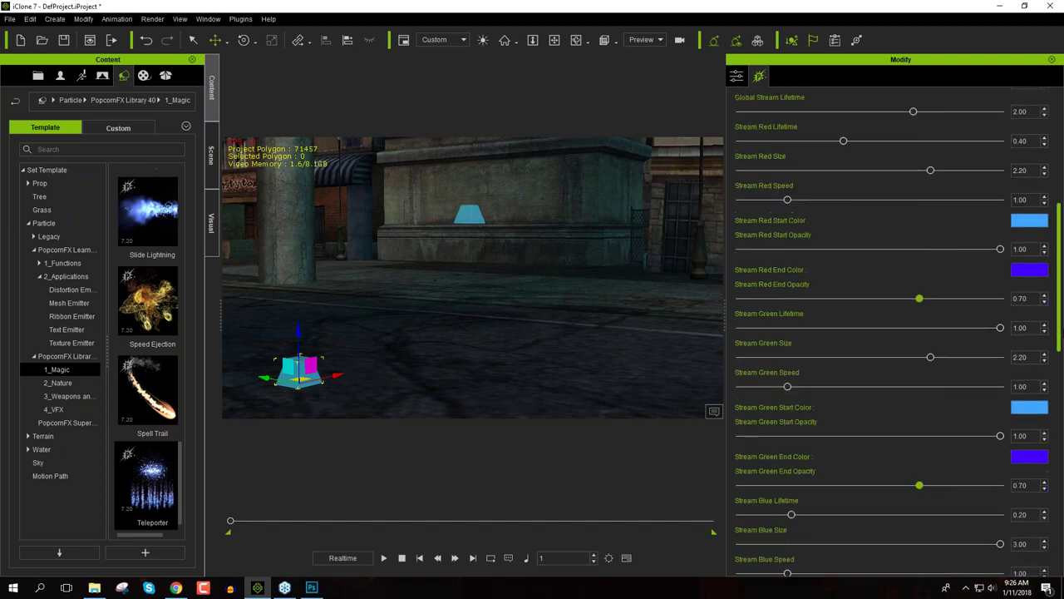
{"action": "scroll", "coordinate": [897, 332], "scroll_direction": "down", "scroll_amount": 8}
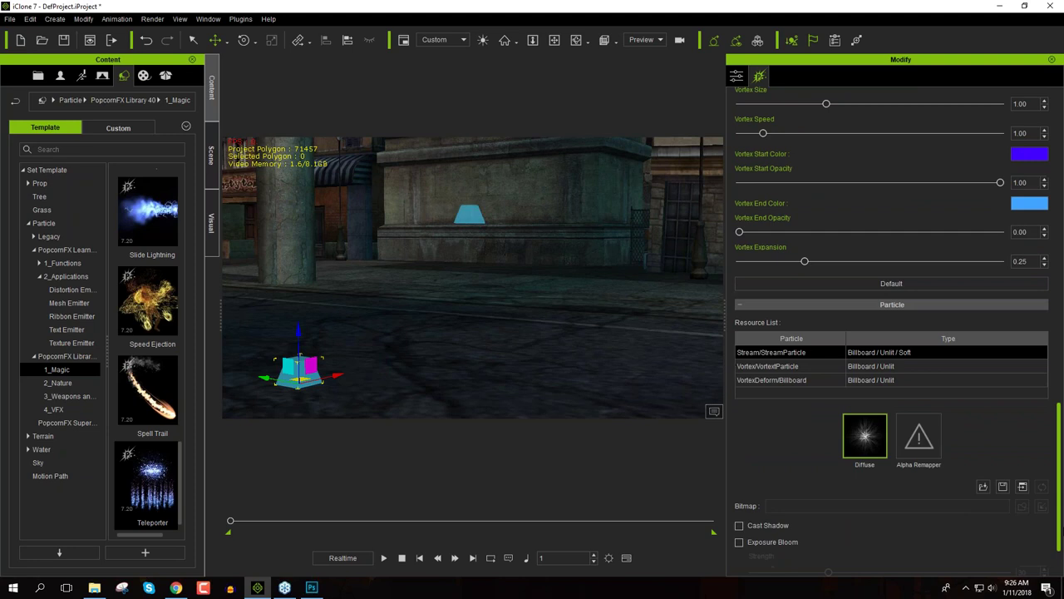
{"action": "scroll", "coordinate": [891, 332], "scroll_direction": "up", "scroll_amount": 20}
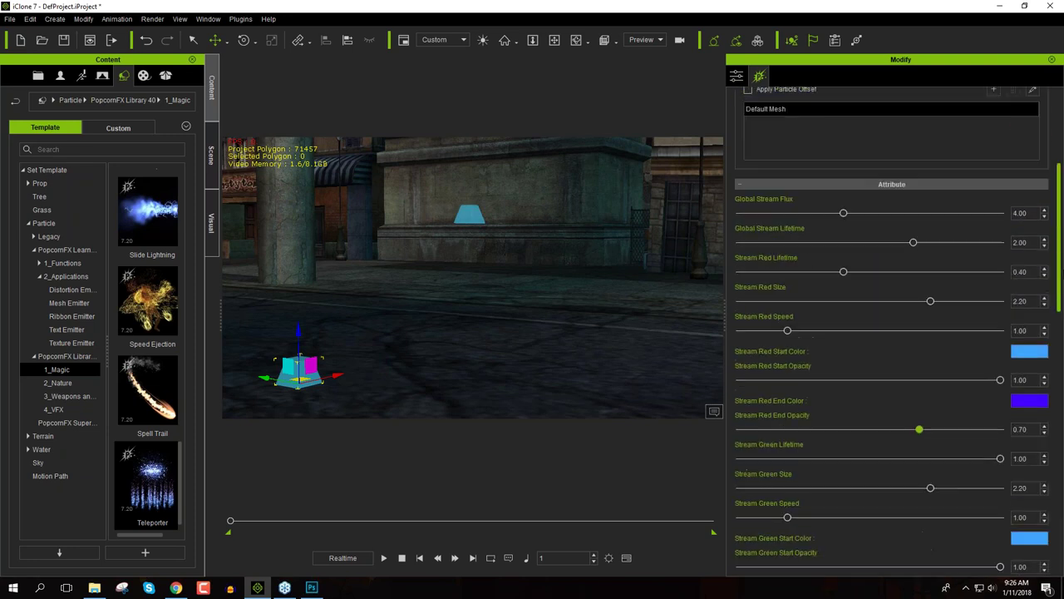
{"action": "scroll", "coordinate": [892, 332], "scroll_direction": "up", "scroll_amount": 4}
{"action": "scroll", "coordinate": [892, 332], "scroll_direction": "down", "scroll_amount": 5}
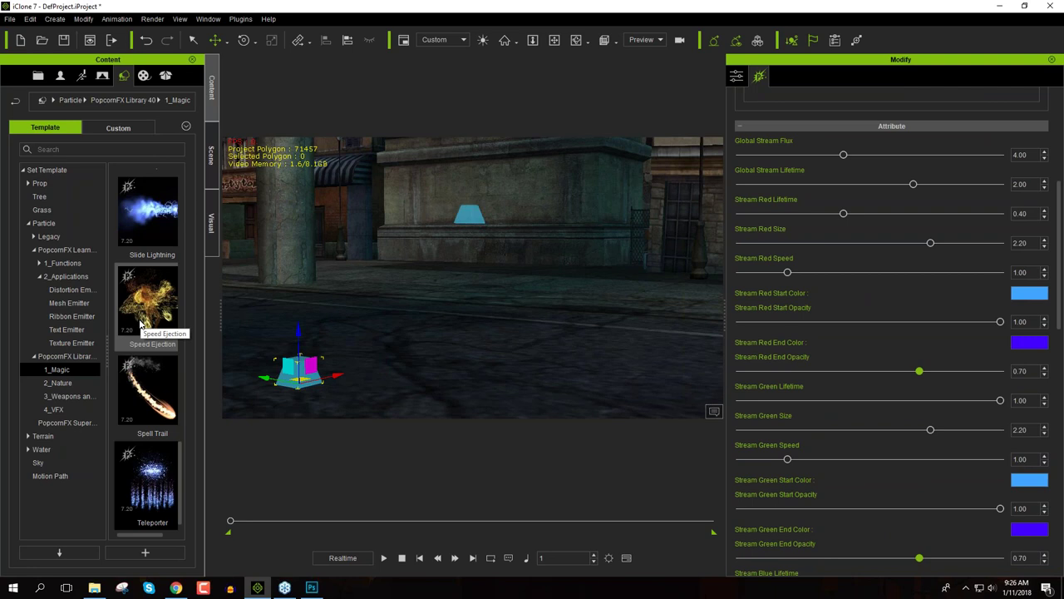
{"action": "left_click", "coordinate": [283, 588]}
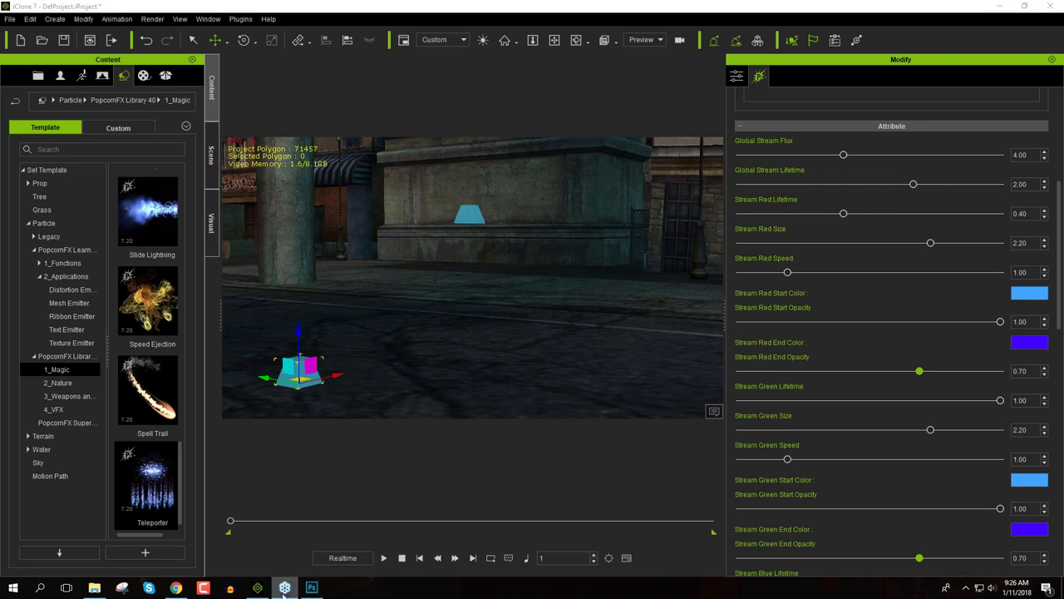